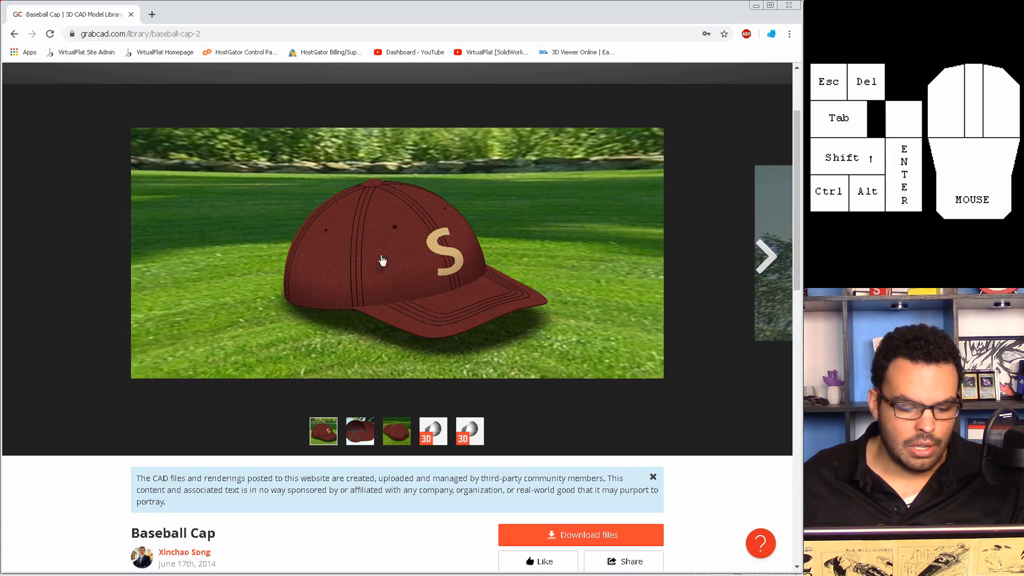
Review the Baseball Cap model page on GrabCAD, including its preview image, author and file details
scroll(429, 309, "down", 2)
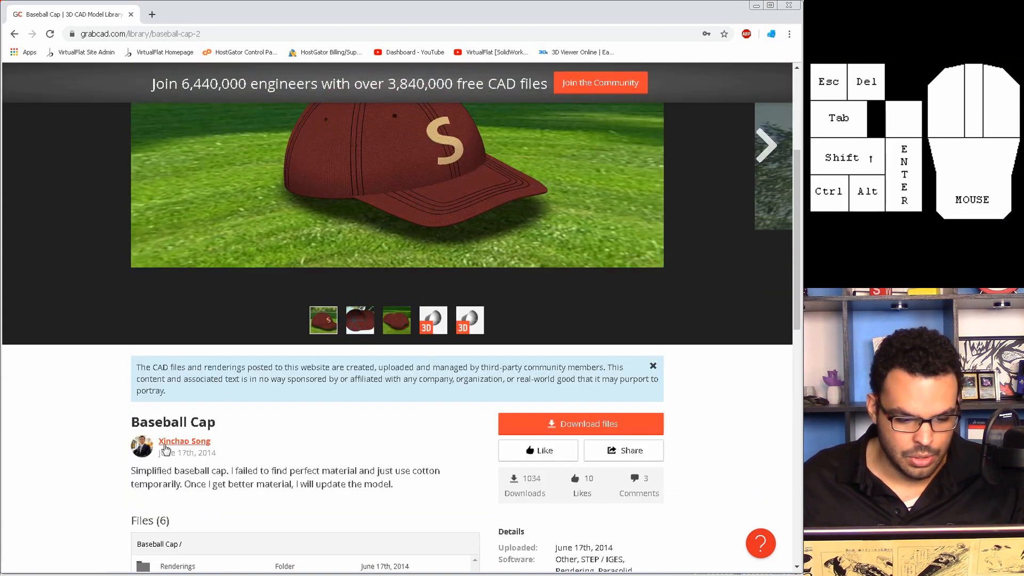
scroll(283, 437, "up", 4)
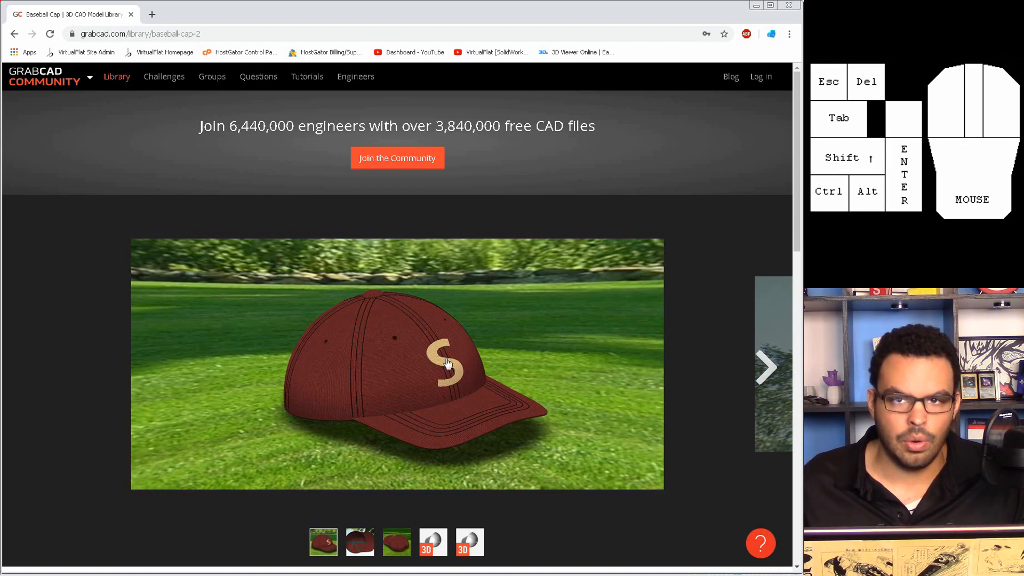
scroll(366, 378, "down", 9)
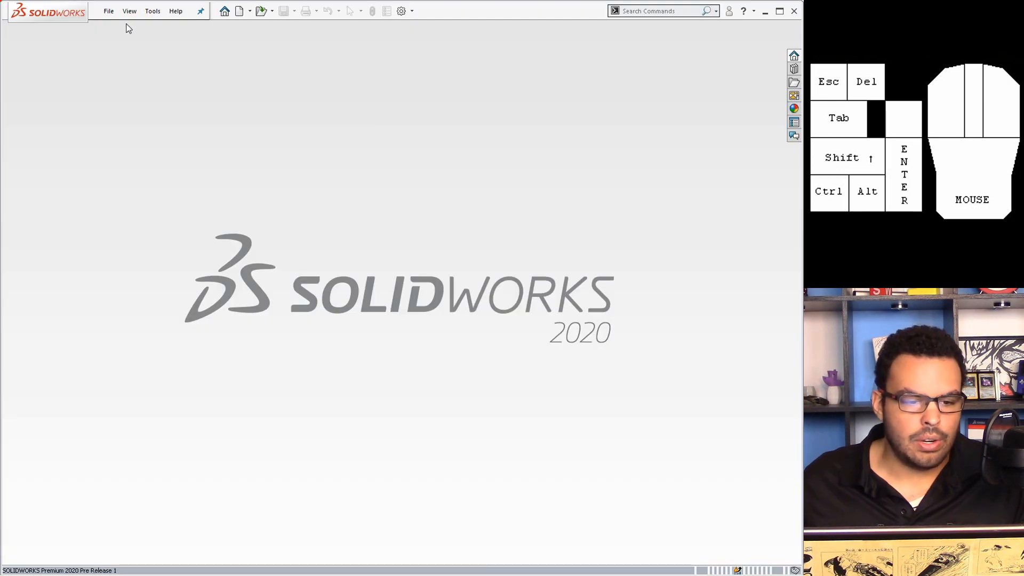
Switch to SOLIDWORKS and open the Parasolid file SEPC2826.07.Baseball.Cap.Red.x_t from the baseball-cap-2.snapshot.1 folder
left_click(110, 12)
left_click(267, 42)
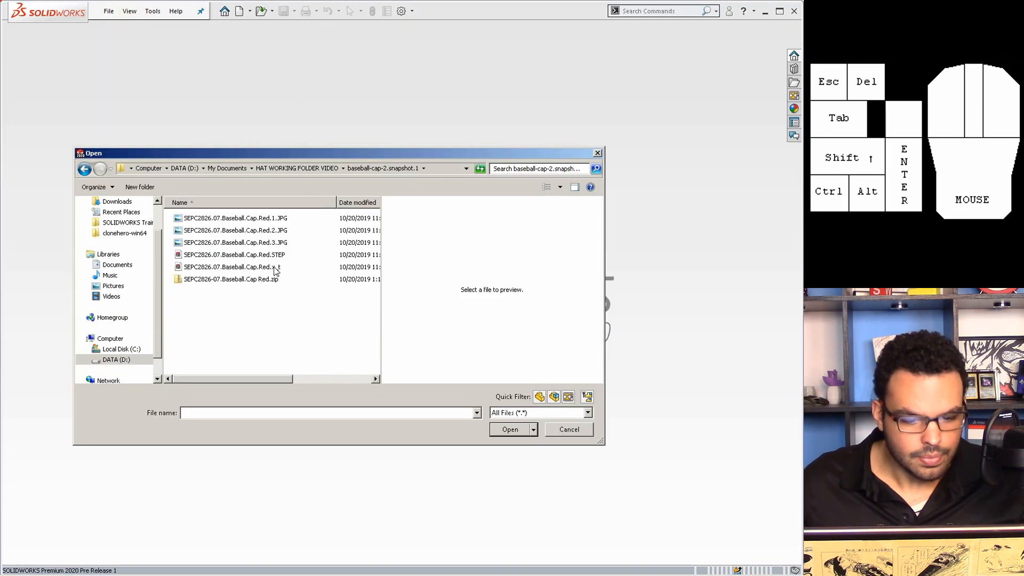
left_click(278, 255)
left_click(275, 267)
left_click(278, 256)
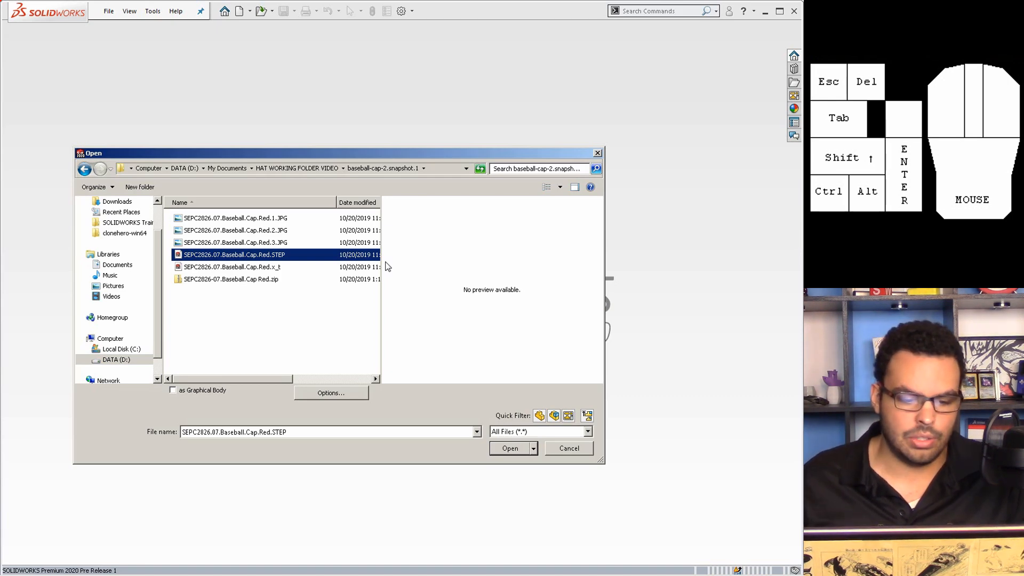
left_click(255, 268)
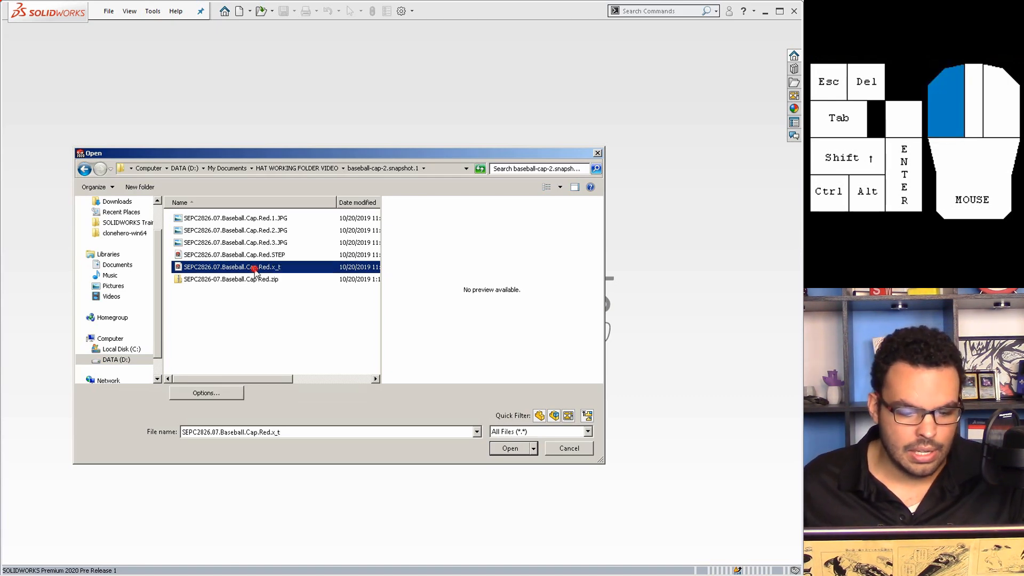
left_click(517, 448)
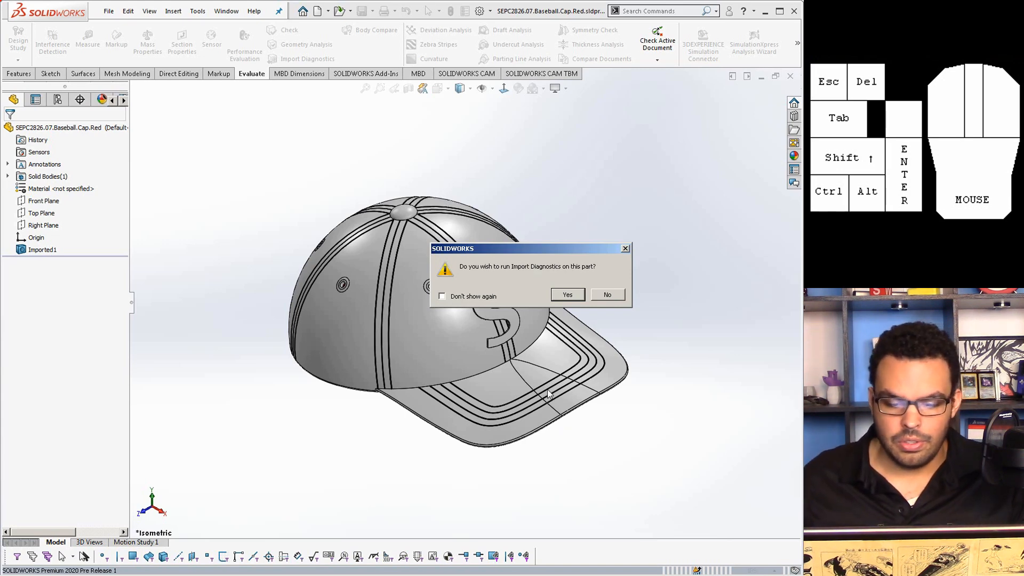
Run Import Diagnostics on the imported cap and inspect the faulty face Face<1> on the model
left_click(576, 294)
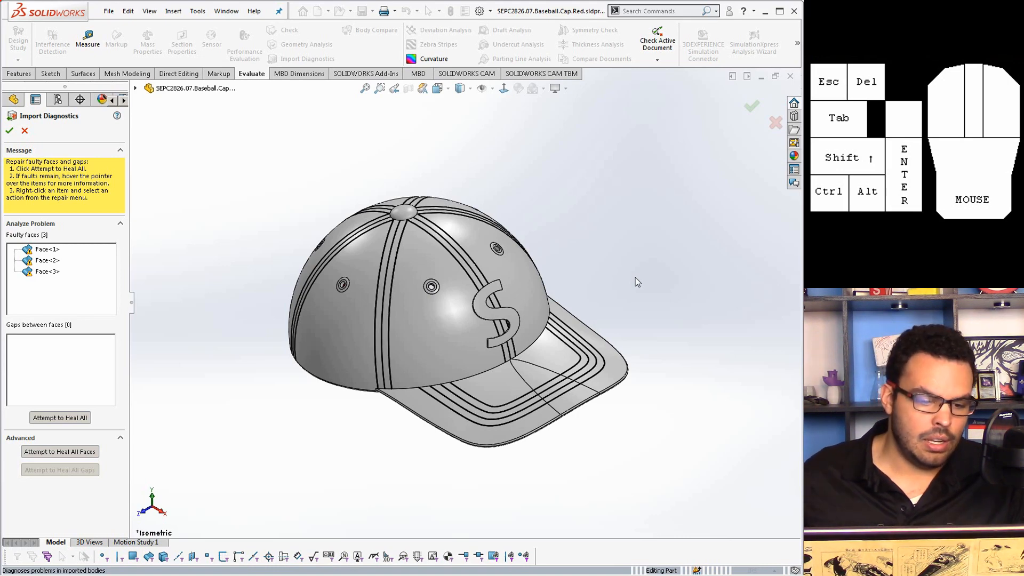
left_click(50, 252)
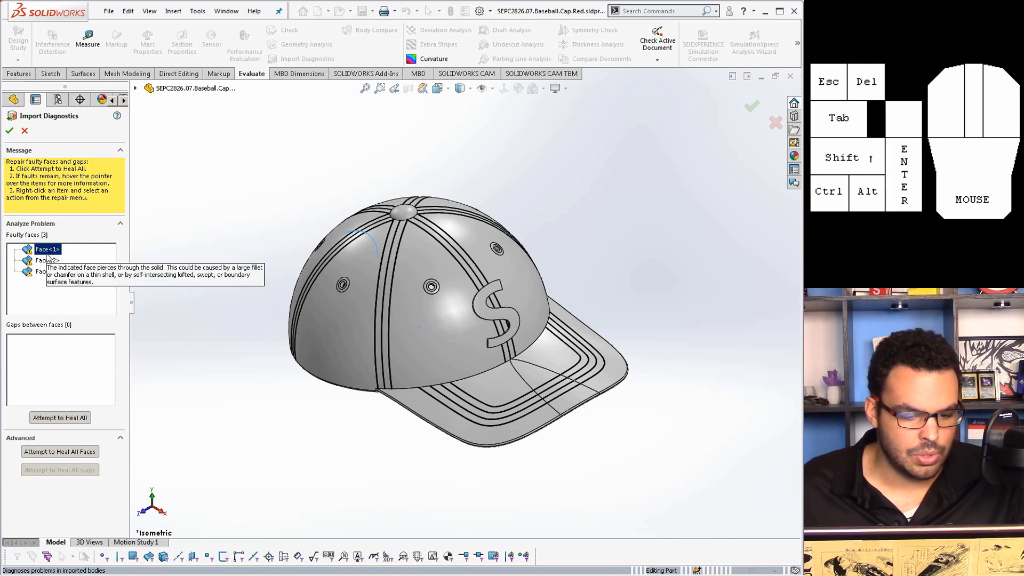
scroll(224, 326, "down", 10)
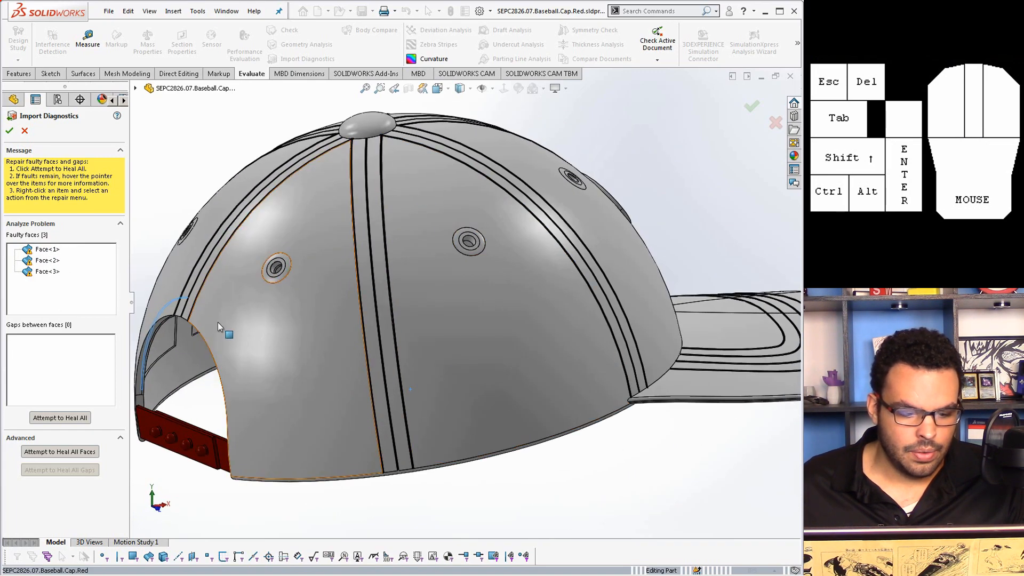
scroll(208, 323, "up", 10)
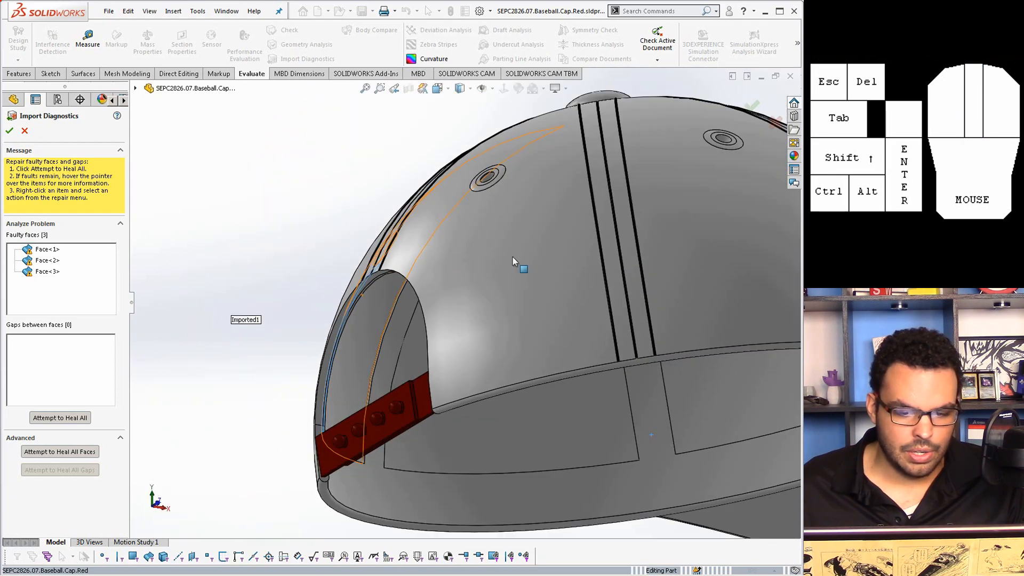
scroll(512, 257, "up", 4)
middle_click_drag(648, 264, 650, 314)
scroll(650, 315, "up", 4)
scroll(710, 271, "down", 4)
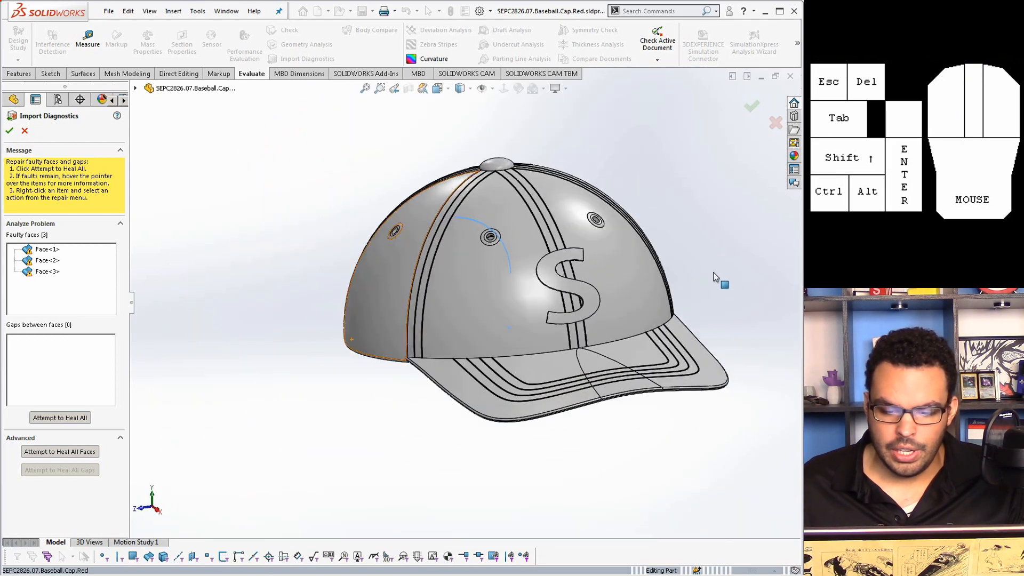
scroll(643, 274, "down", 1)
middle_click_drag(642, 277, 597, 299)
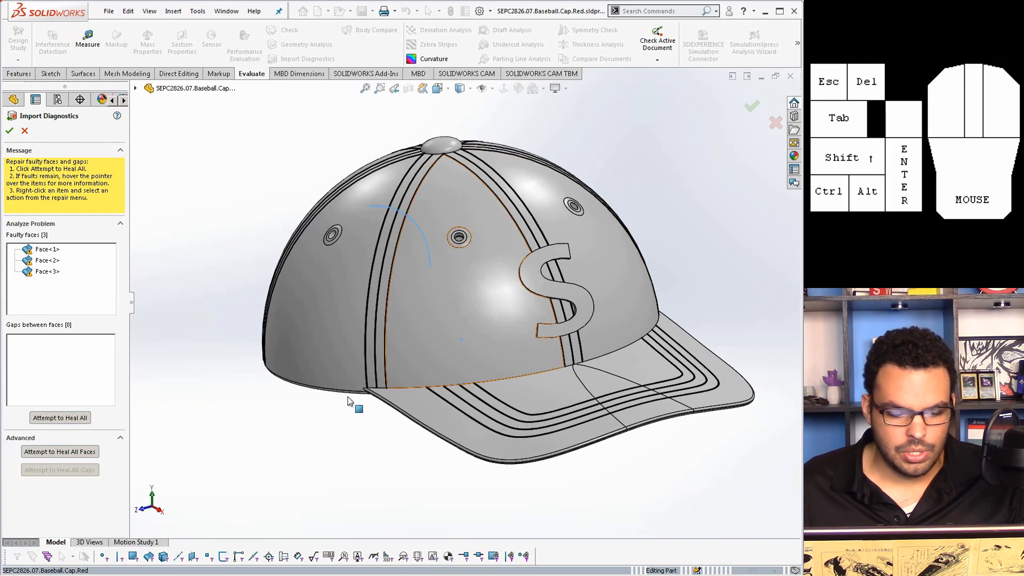
Heal all faulty faces of the cap, accept the diagnostics and decline feature recognition
left_click(75, 418)
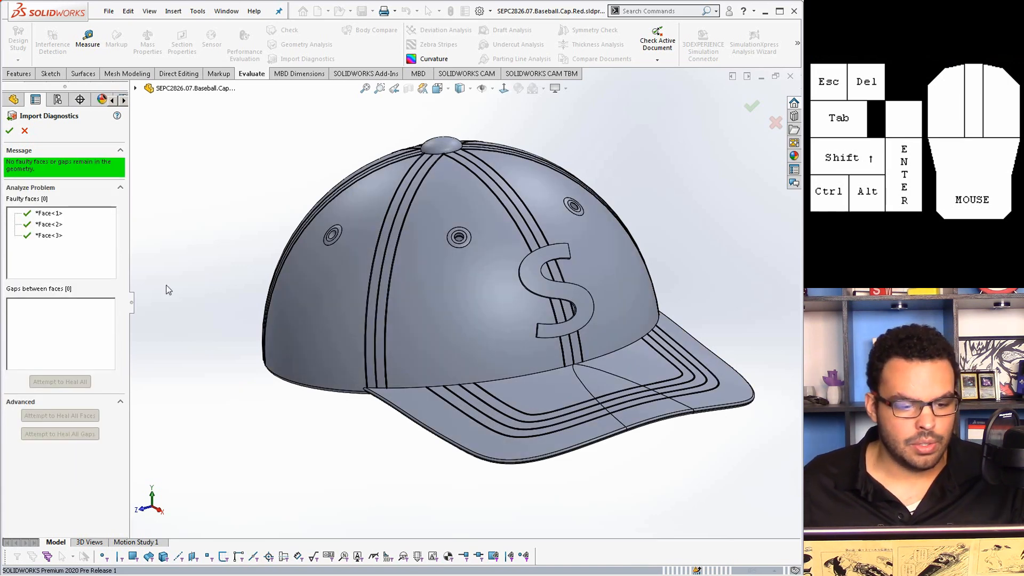
left_click(9, 131)
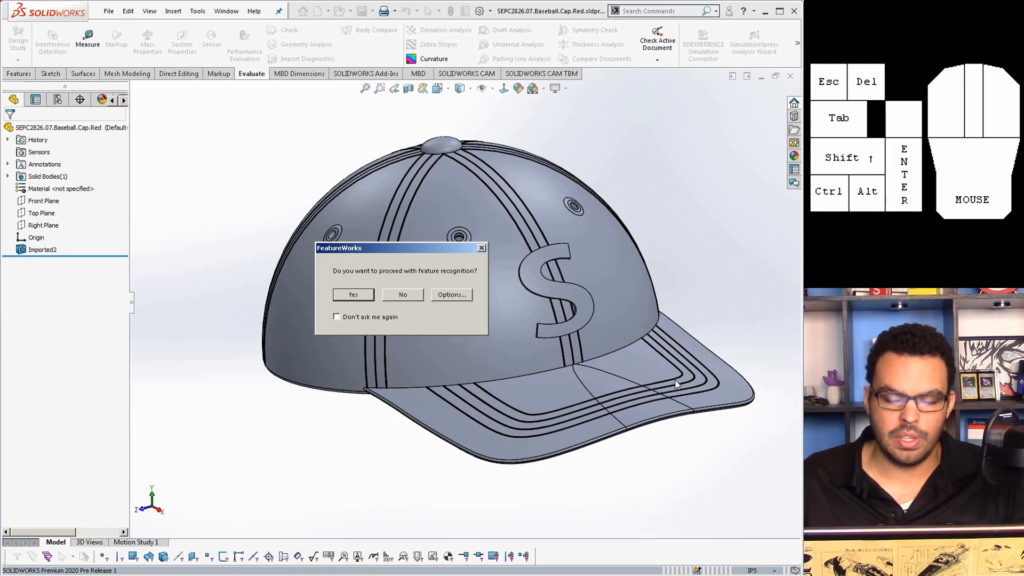
left_click(404, 294)
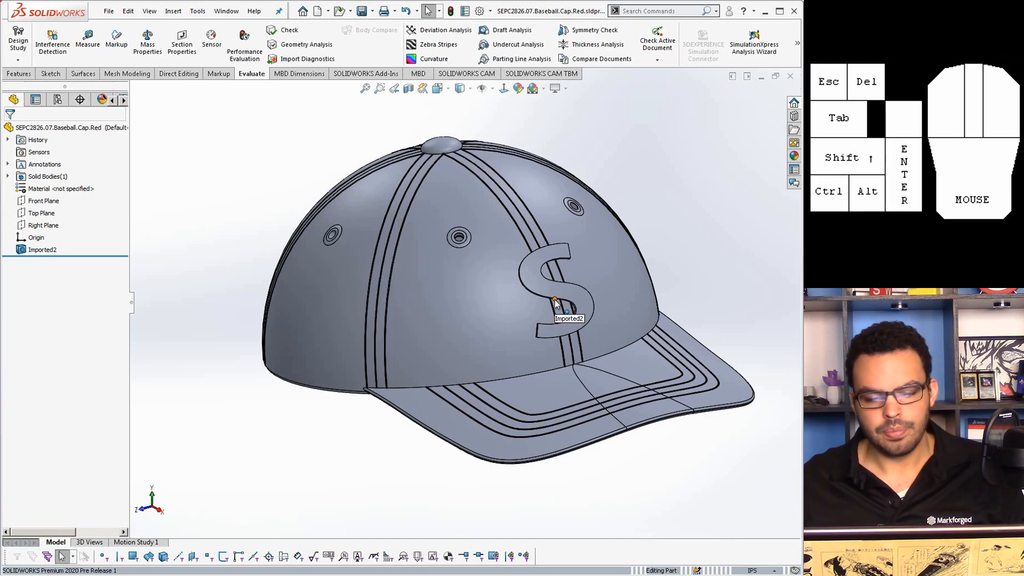
Examine the faces and stitch edges of the cap's brim from the front, and leave nothing selected
middle_click_drag(651, 268, 590, 261)
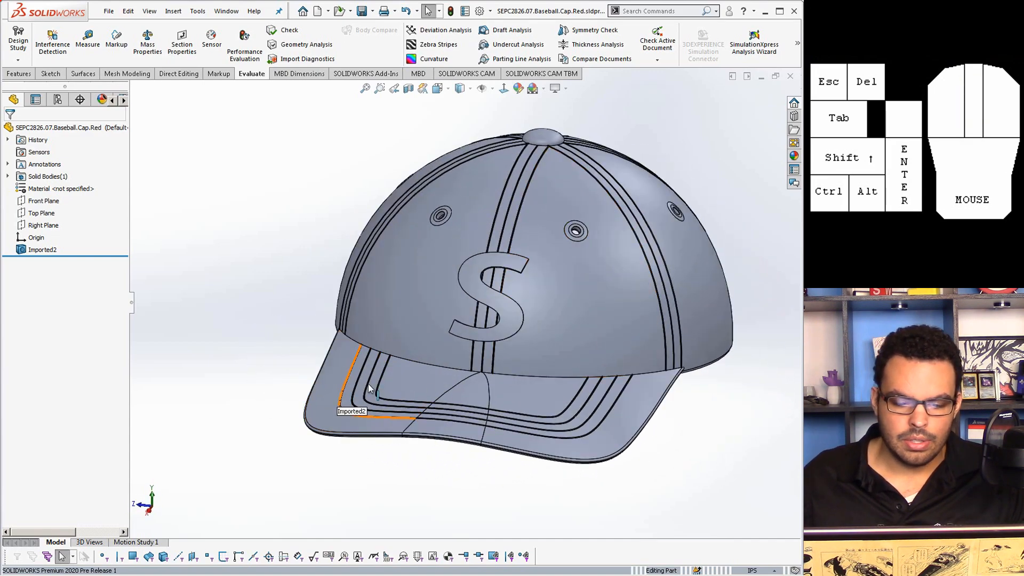
left_click(336, 386)
left_click(417, 395)
left_click(364, 398)
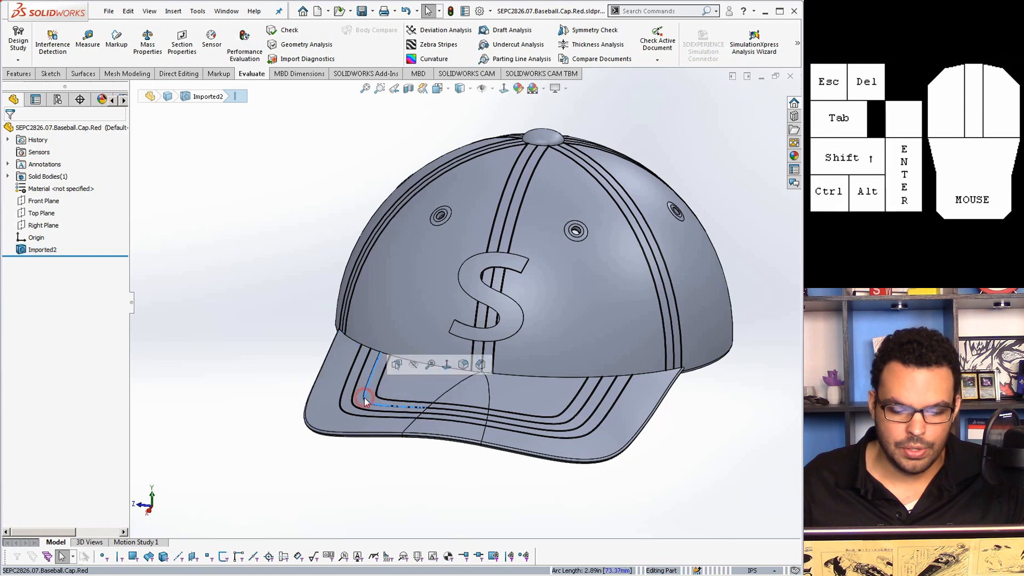
left_click(547, 401)
scroll(548, 401, "up", 1)
left_click(708, 204)
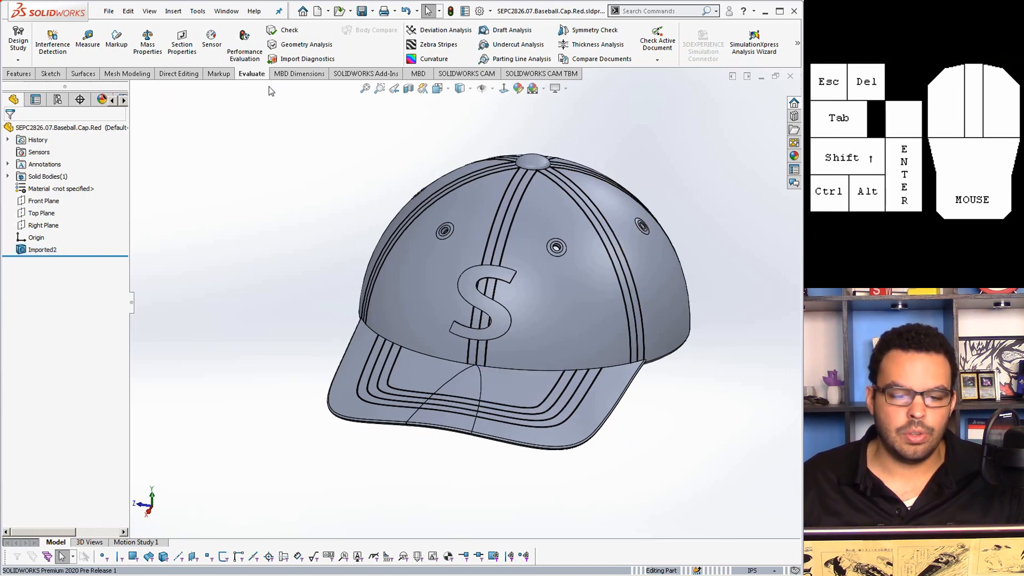
Turn on the Curvature display and check the curvature of the crown's front panels on both sides of the centre seam
left_click(424, 59)
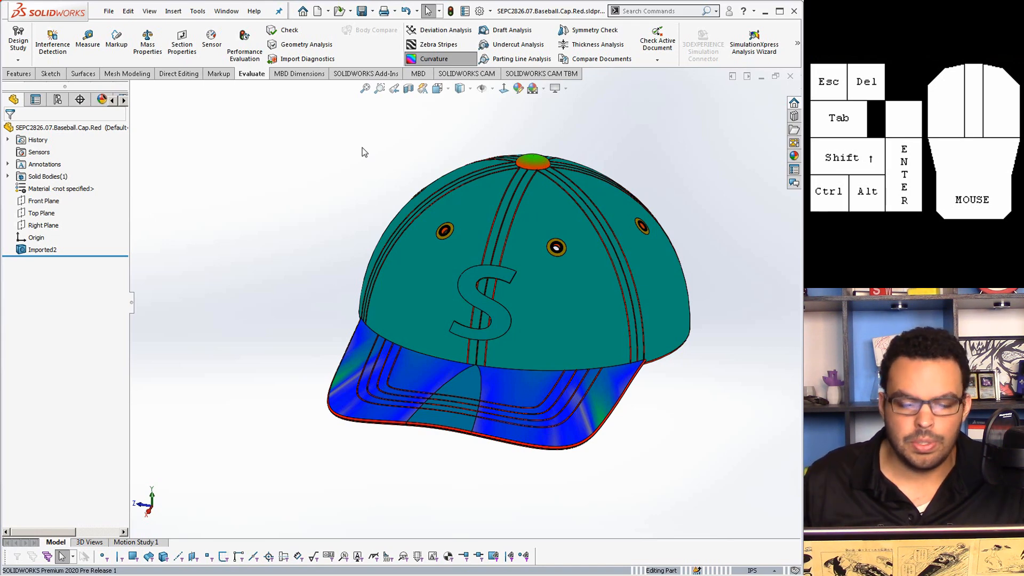
mouse_move(439, 258)
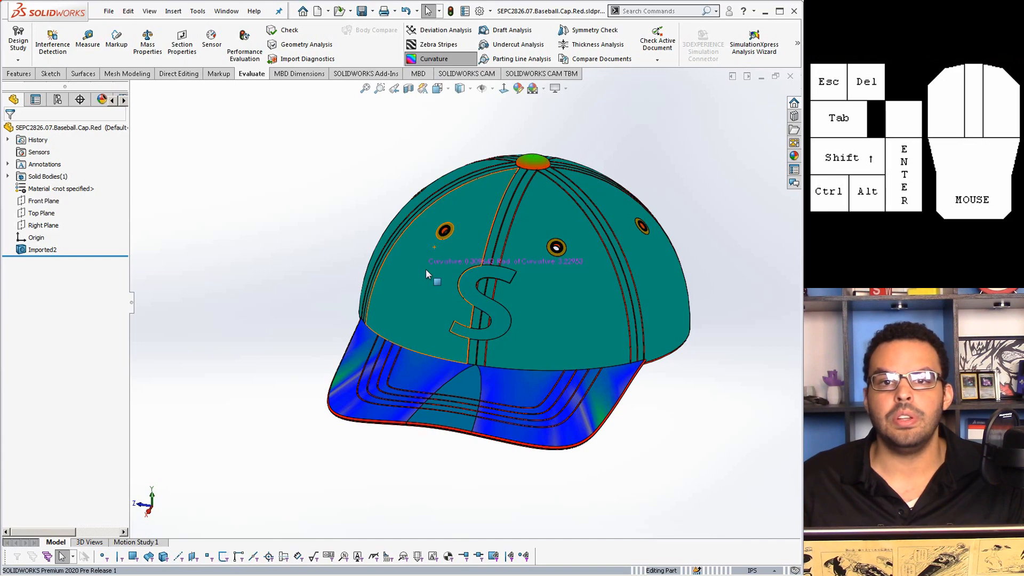
scroll(430, 274, "down", 5)
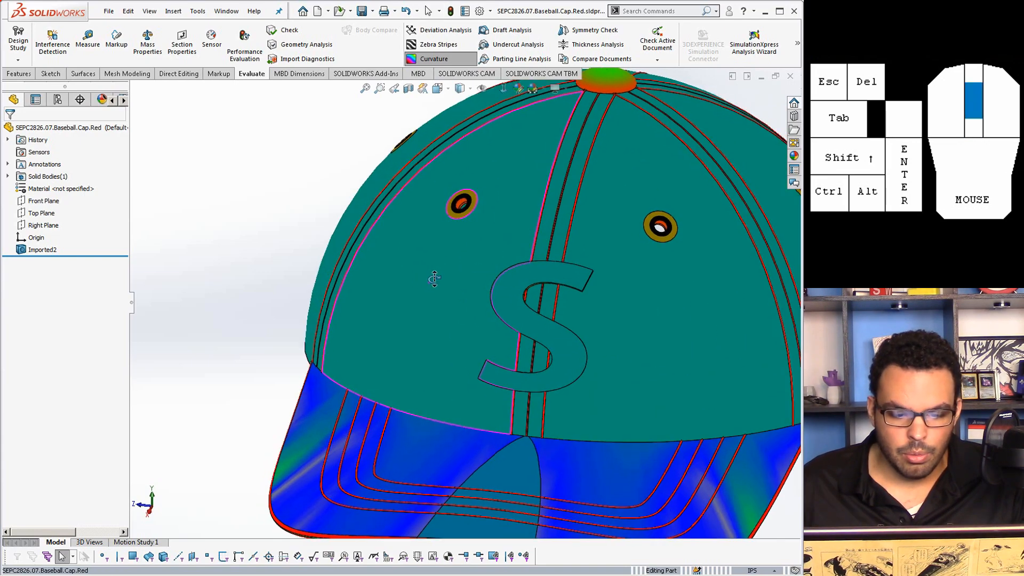
scroll(430, 274, "down", 1)
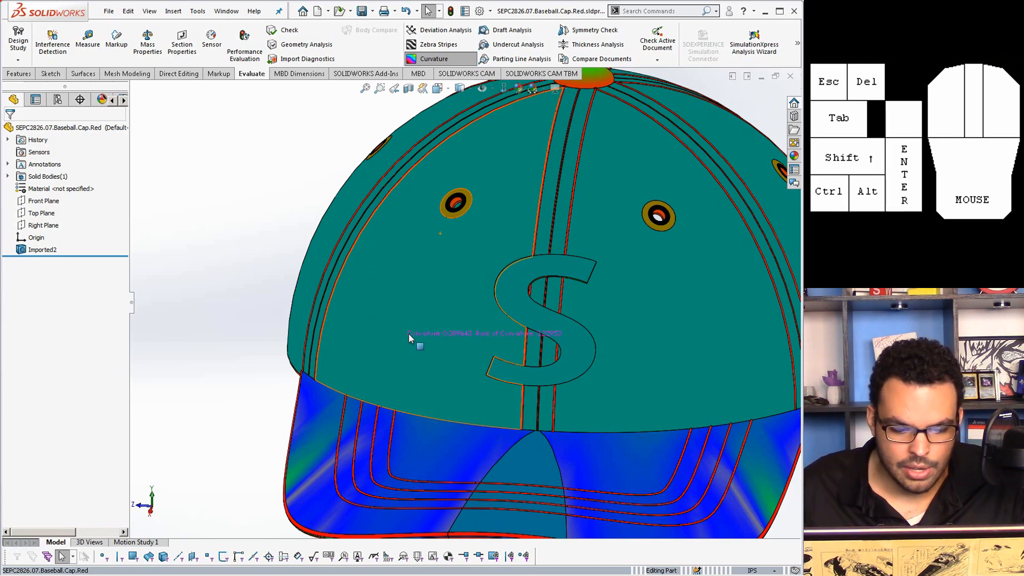
left_click(507, 162)
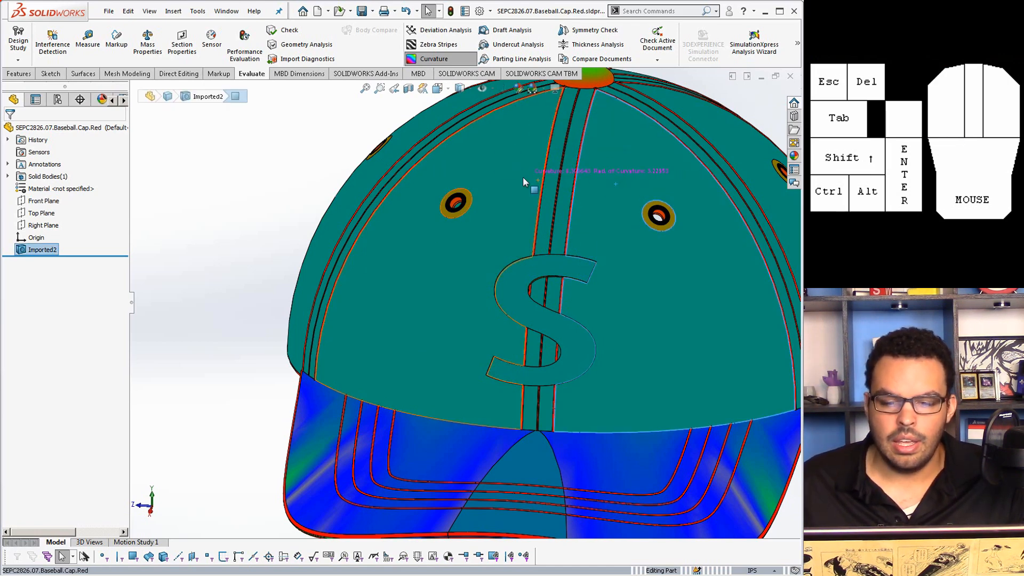
left_click(524, 179)
left_click(614, 184)
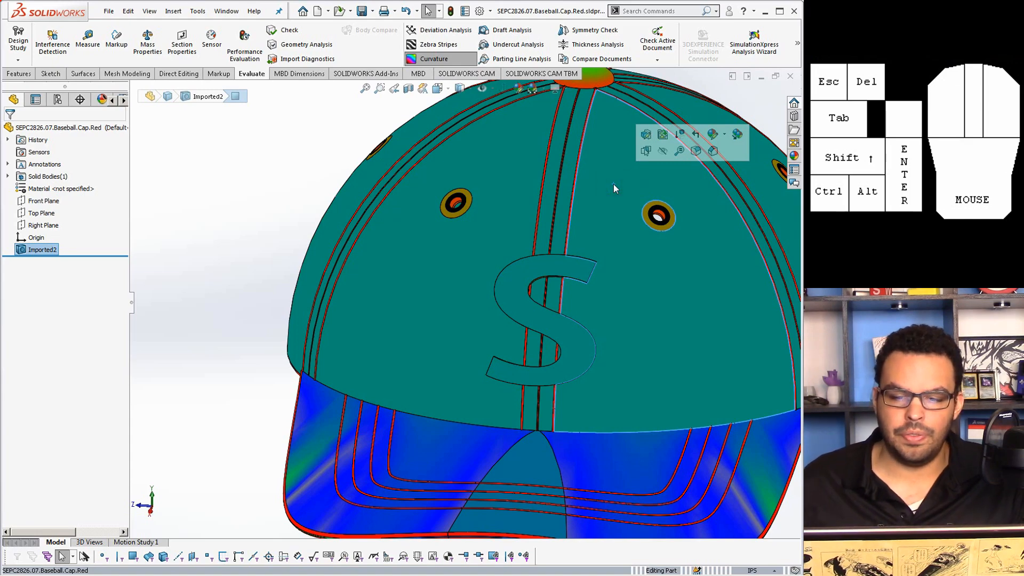
Select the S logo face and compare its curvature with the surrounding crown panels
scroll(614, 184, "up", 3)
scroll(567, 315, "down", 4)
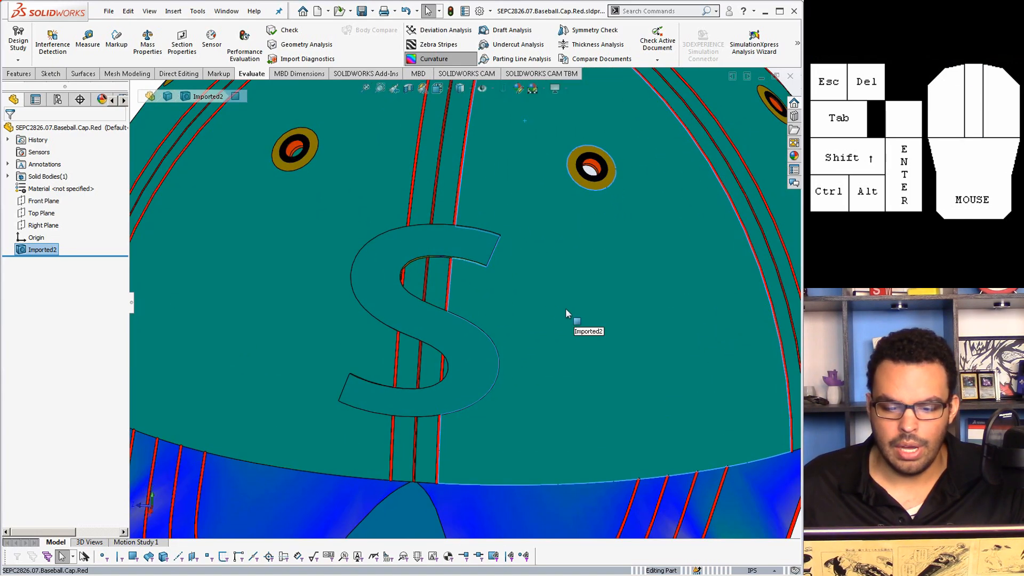
left_click(408, 259)
scroll(401, 266, "up", 2)
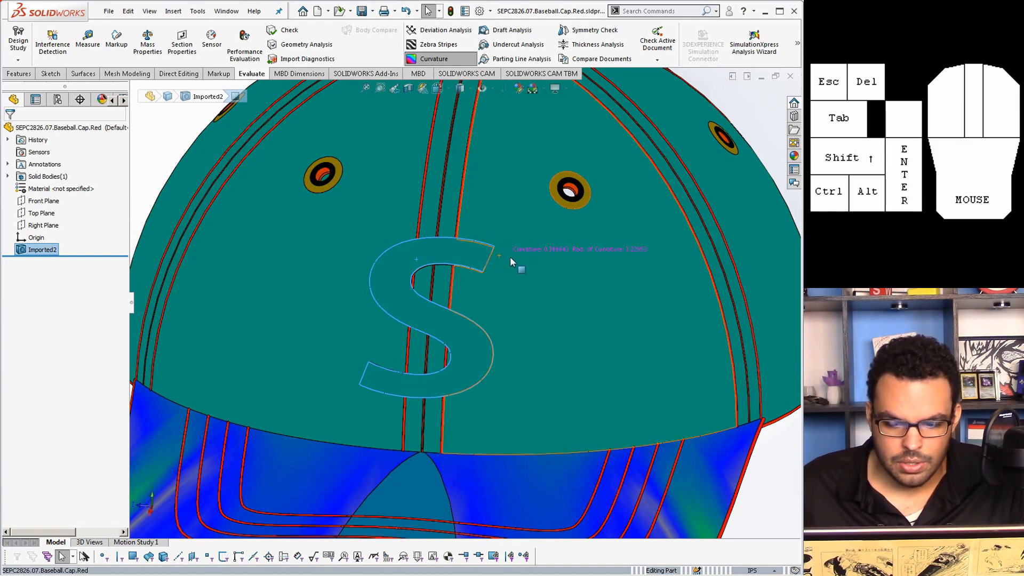
scroll(470, 298, "up", 4)
scroll(420, 380, "down", 1)
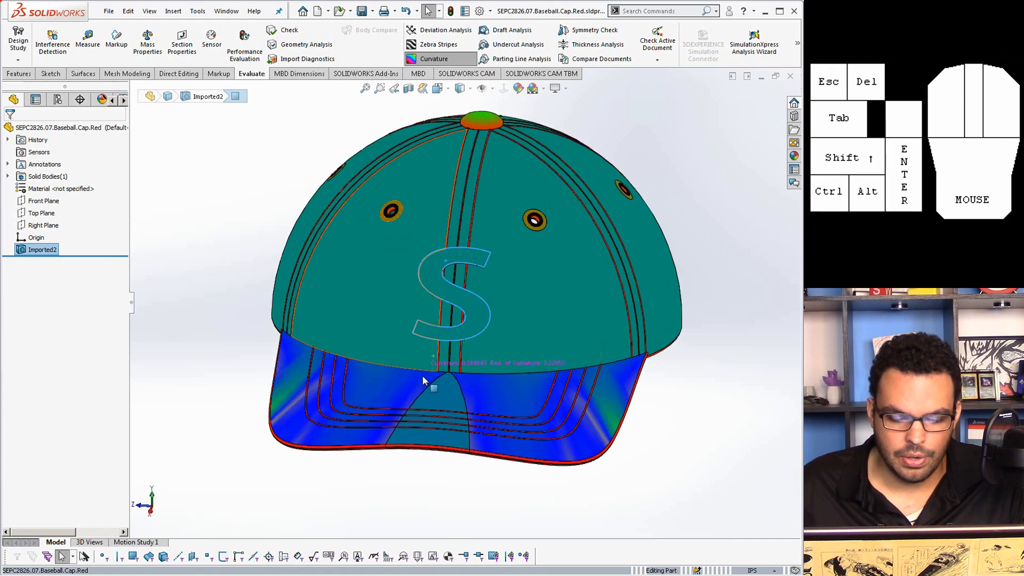
Inspect the curvature of the brim's faces, from the outer side band to the centre patch
scroll(292, 406, "down", 3)
middle_click_drag(298, 374, 350, 397)
scroll(350, 397, "up", 2)
scroll(350, 398, "down", 2)
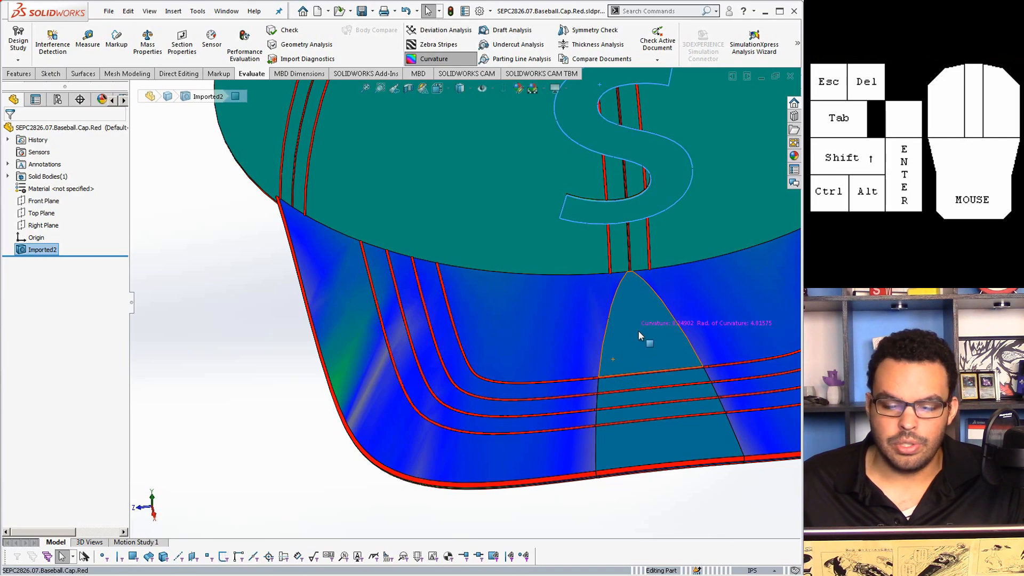
scroll(642, 331, "up", 5)
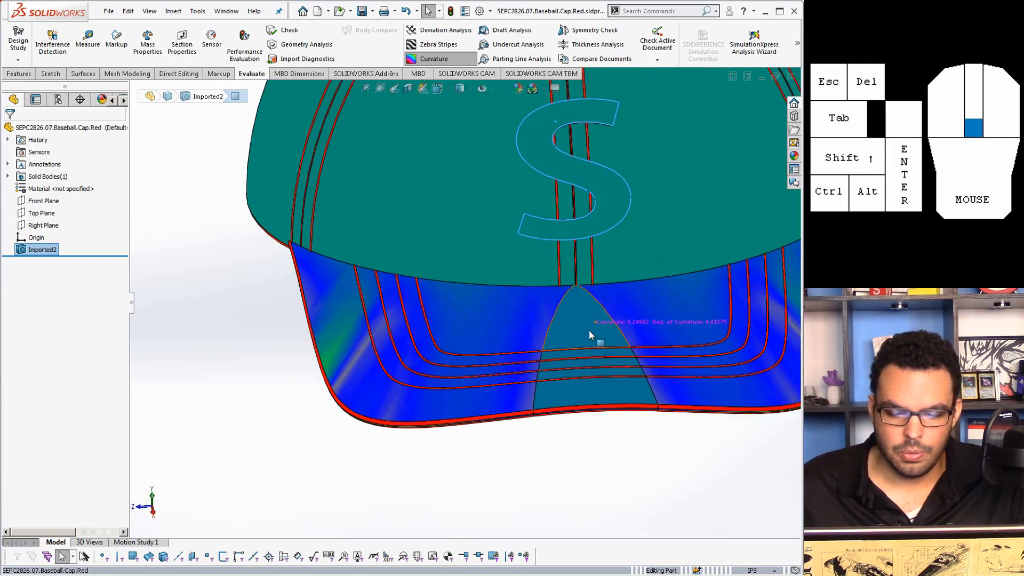
left_click(485, 314)
left_click(337, 328)
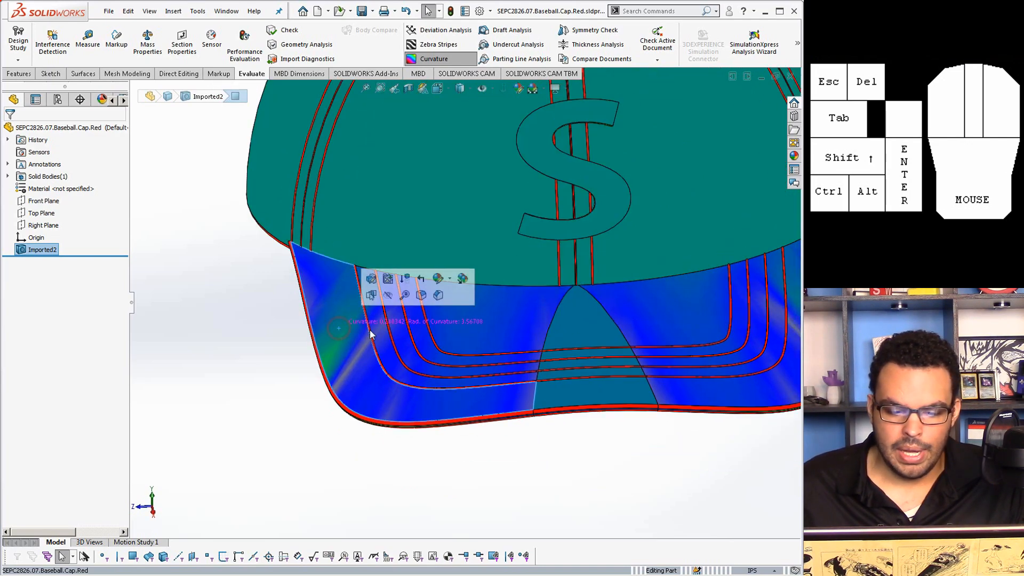
left_click(477, 328)
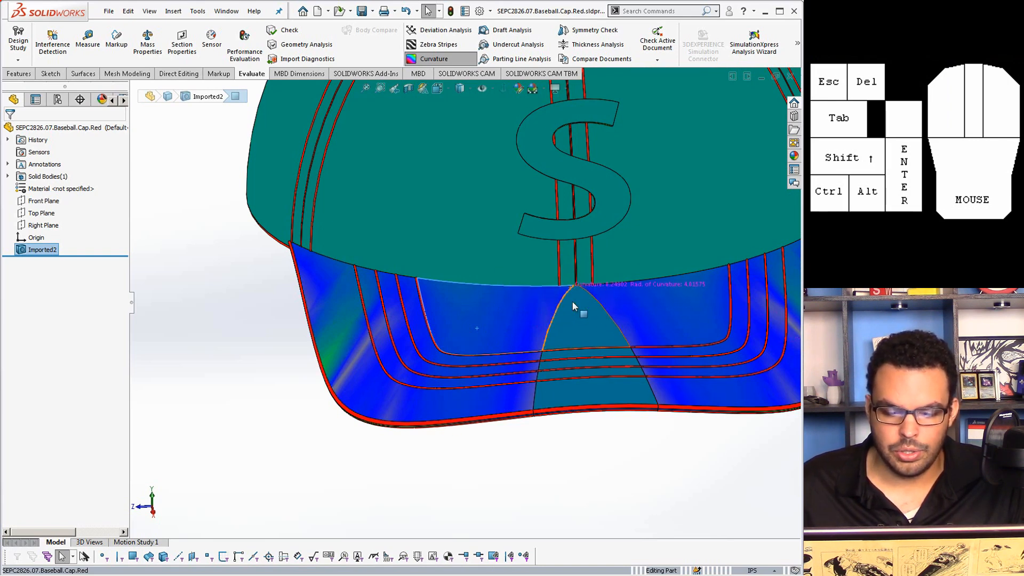
left_click(571, 329)
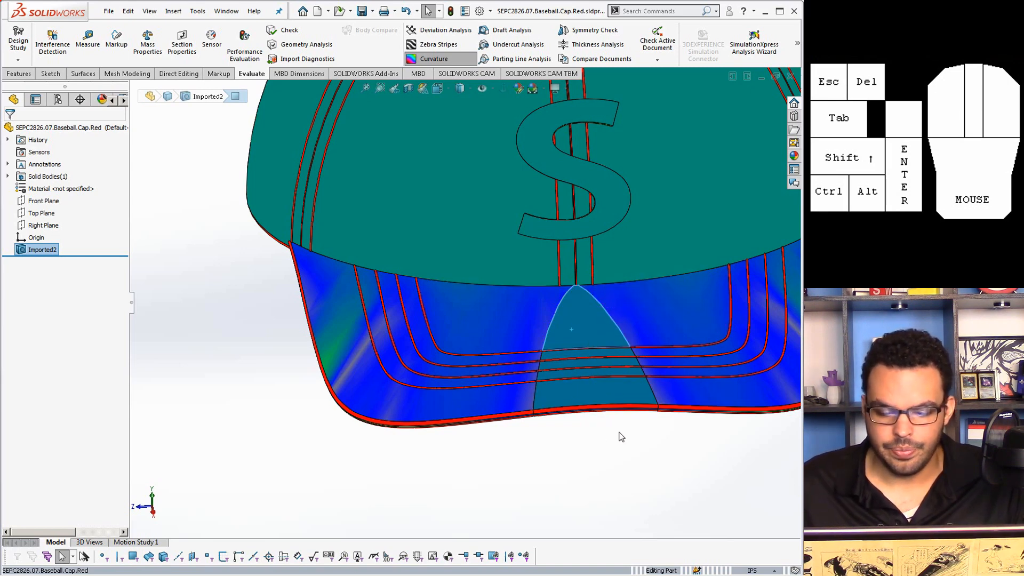
Clear the face selection and compare the curvature across the whole brim and the crown's front
scroll(656, 394, "up", 3)
left_click(603, 407)
scroll(582, 347, "down", 3)
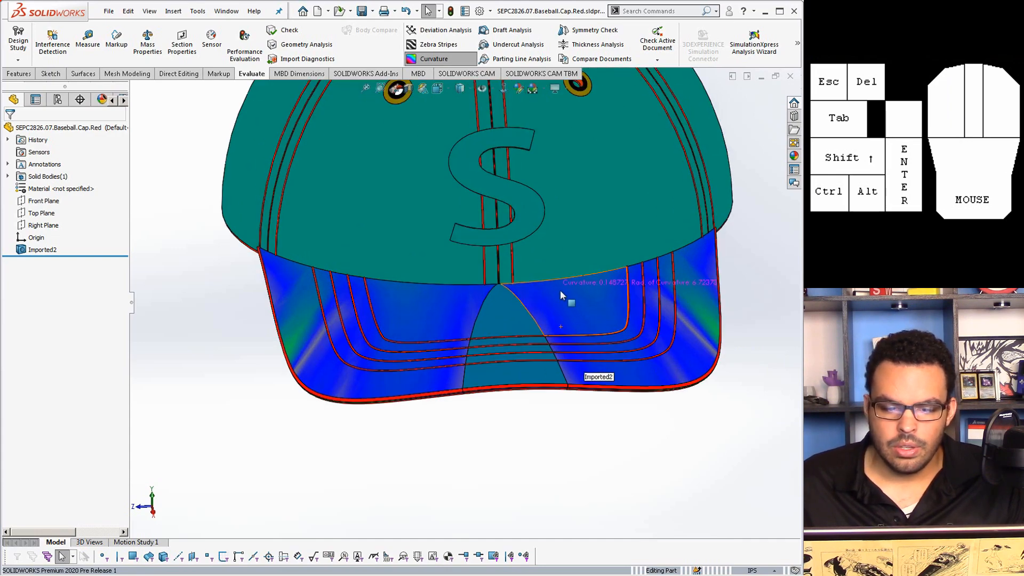
scroll(562, 275, "up", 3)
scroll(513, 225, "down", 2)
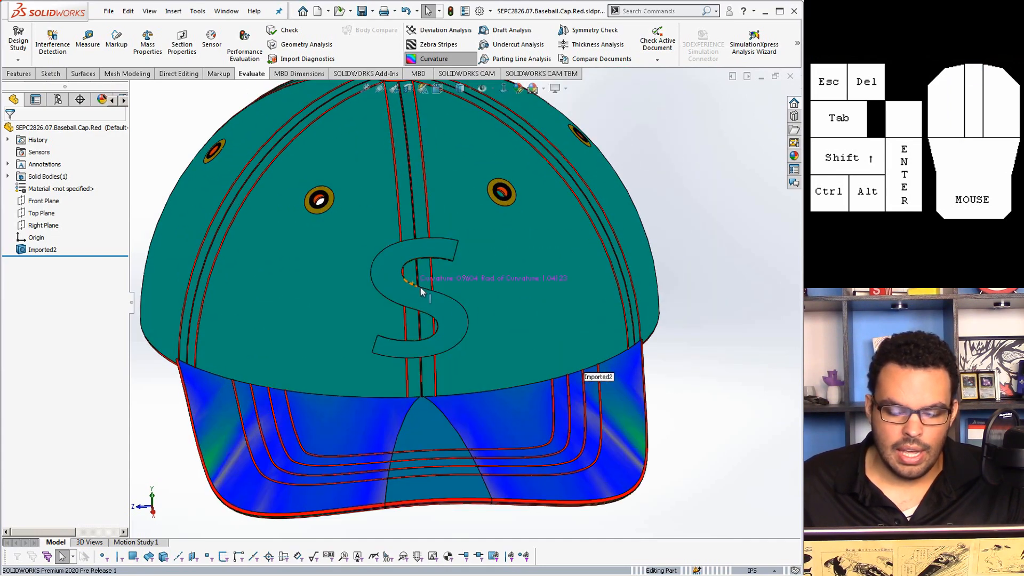
Turn off the Curvature display and select the S logo with all its surrounding faces for a Delete Face operation
left_click(433, 59)
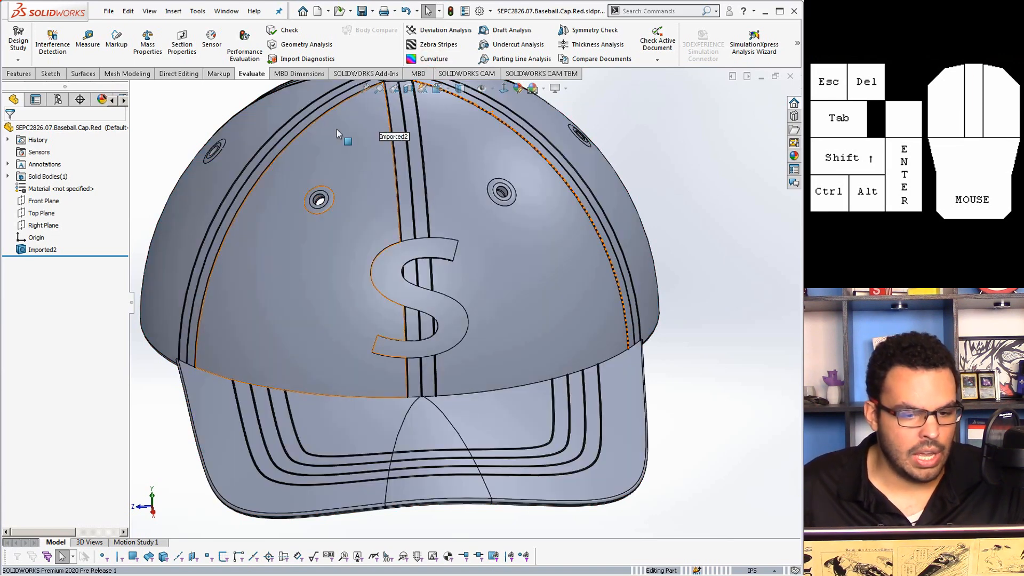
left_click(84, 74)
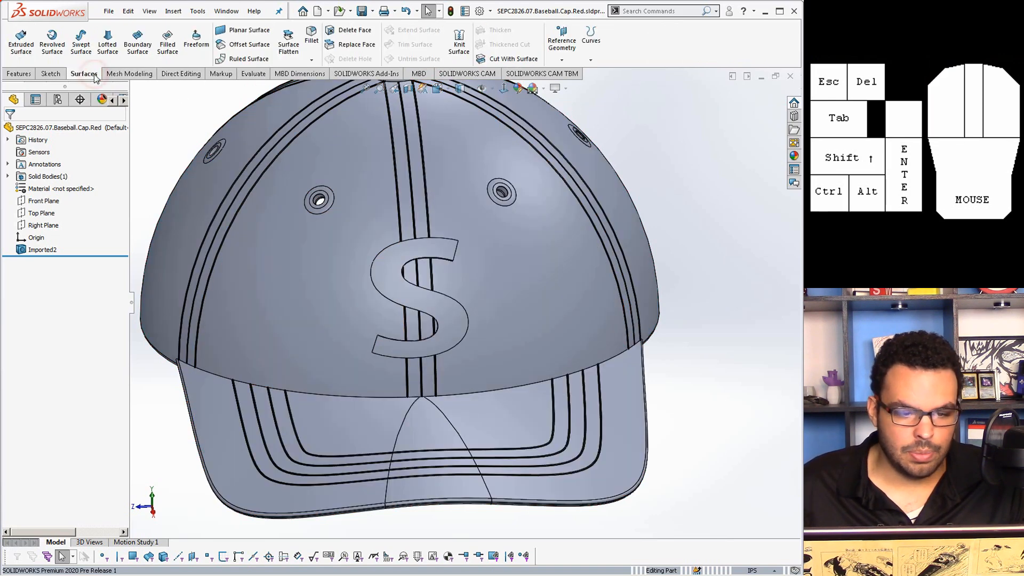
left_click(349, 31)
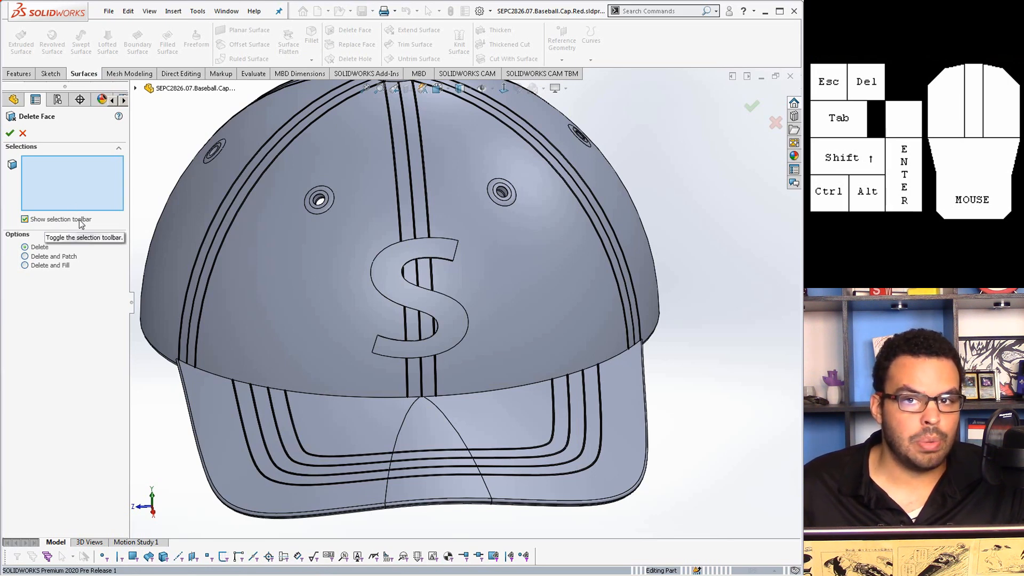
left_click(83, 175)
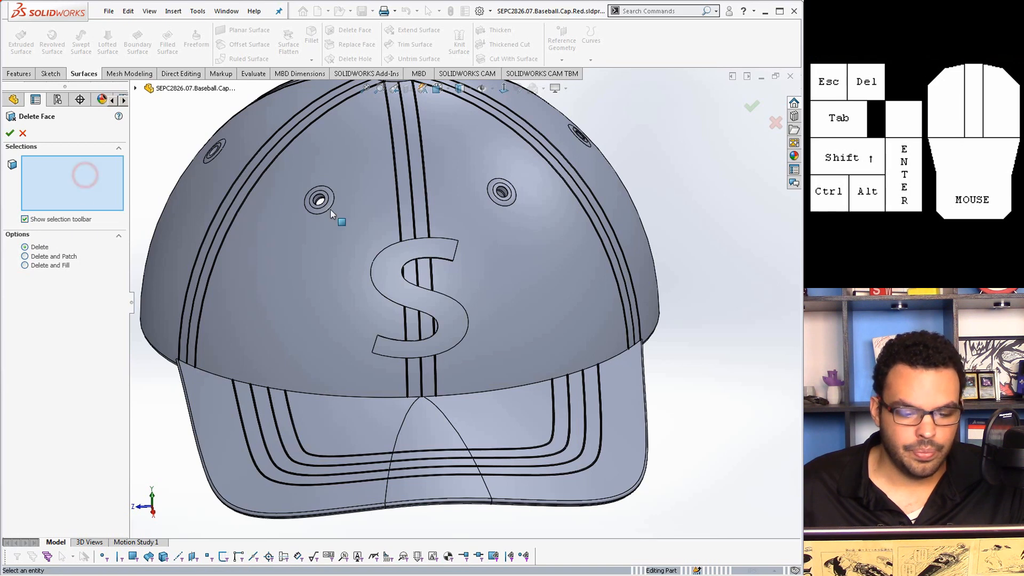
left_click(399, 258)
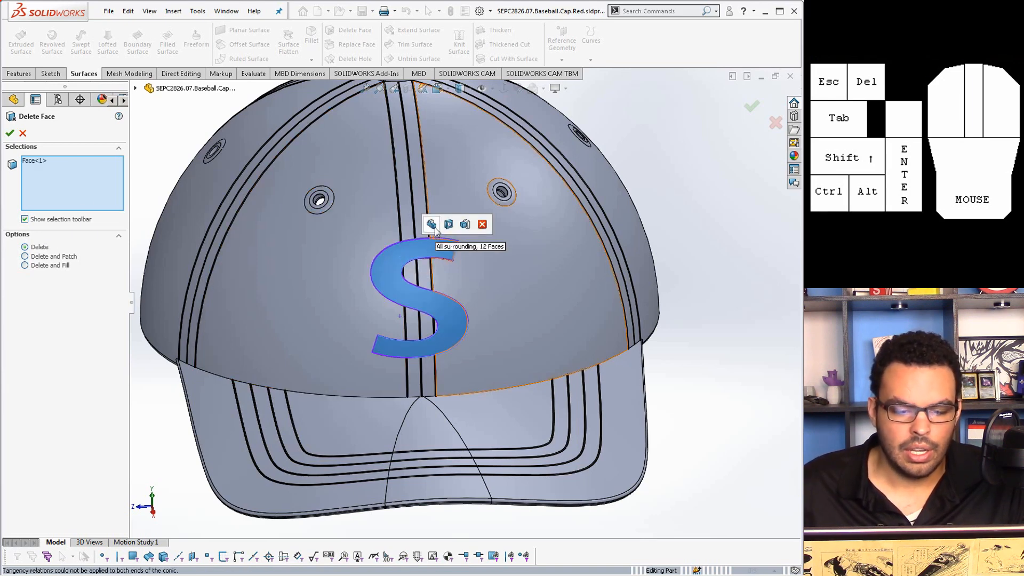
left_click(433, 225)
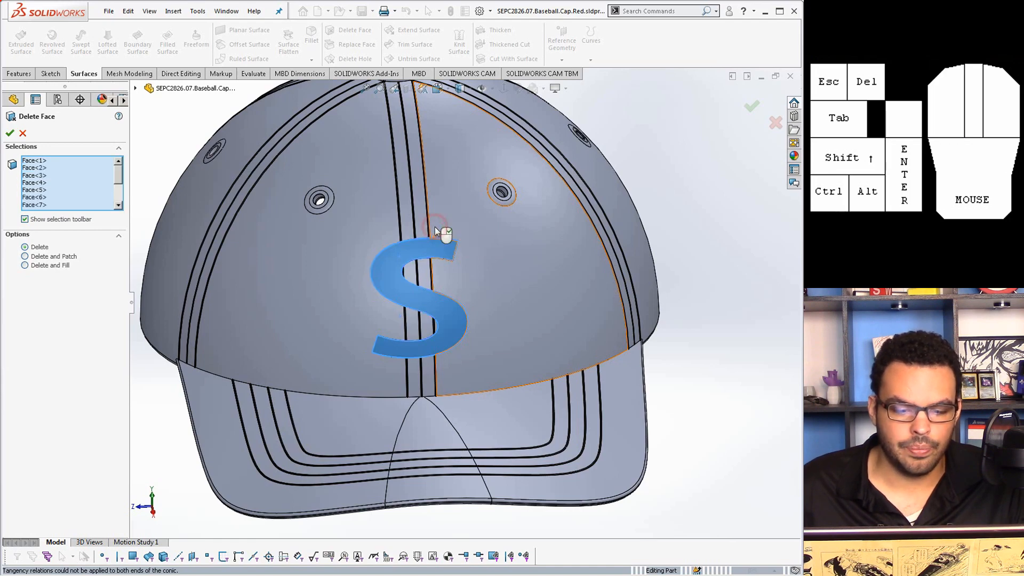
Inspect the selected raised side faces of the S logo and try to remove them using the Delete and Patch option
scroll(412, 261, "down", 4)
scroll(412, 261, "down", 6)
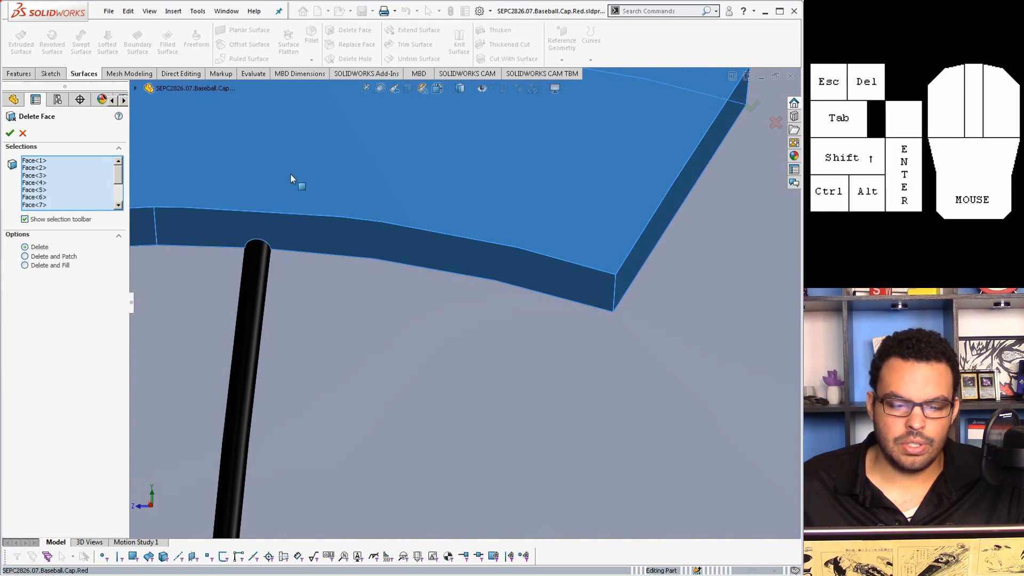
scroll(404, 233, "up", 2)
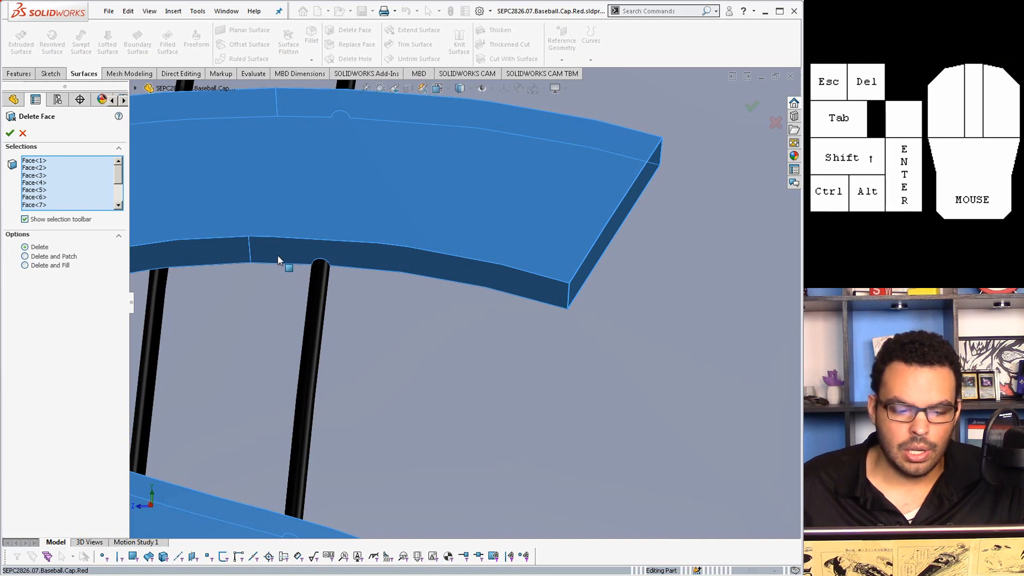
scroll(291, 278, "up", 6)
scroll(352, 368, "down", 3)
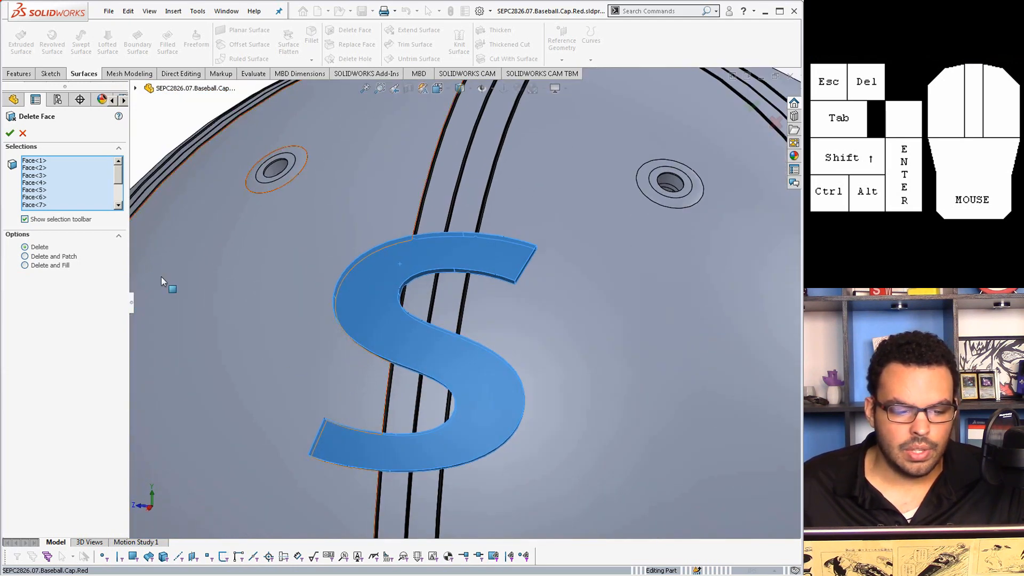
left_click(25, 256)
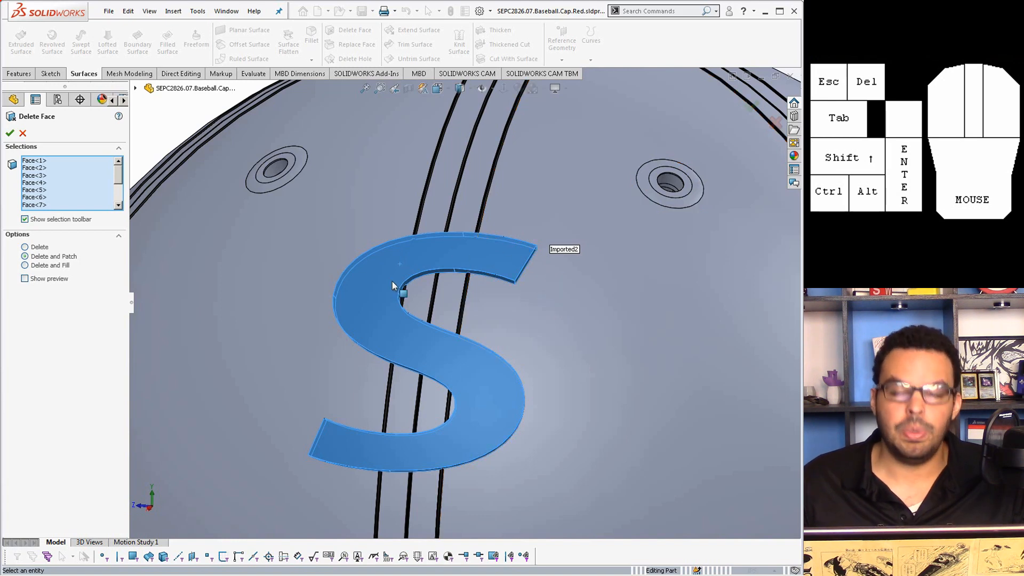
left_click(9, 132)
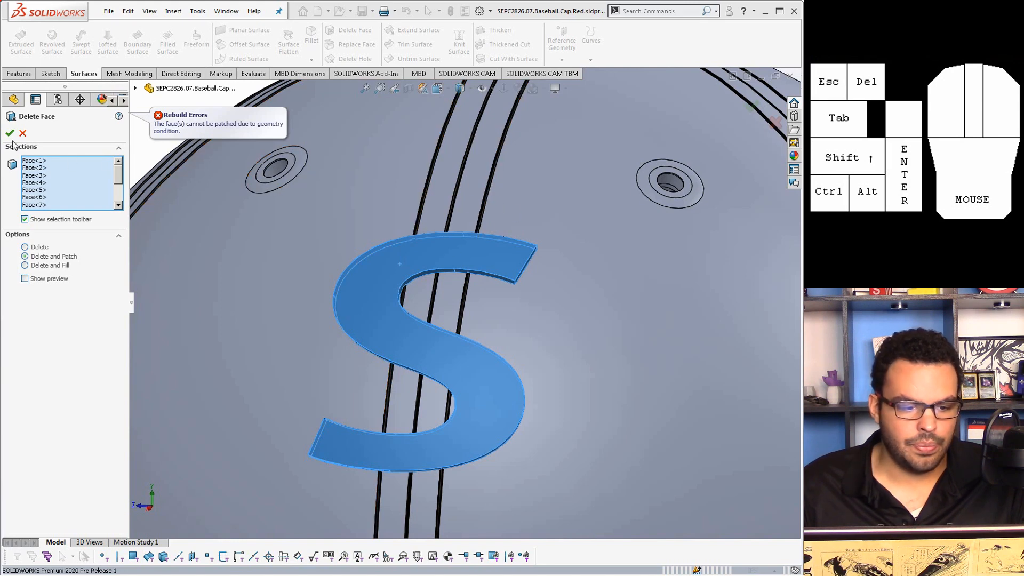
Remove the selected S logo faces with the plain Delete option, without patching or filling
left_click(25, 247)
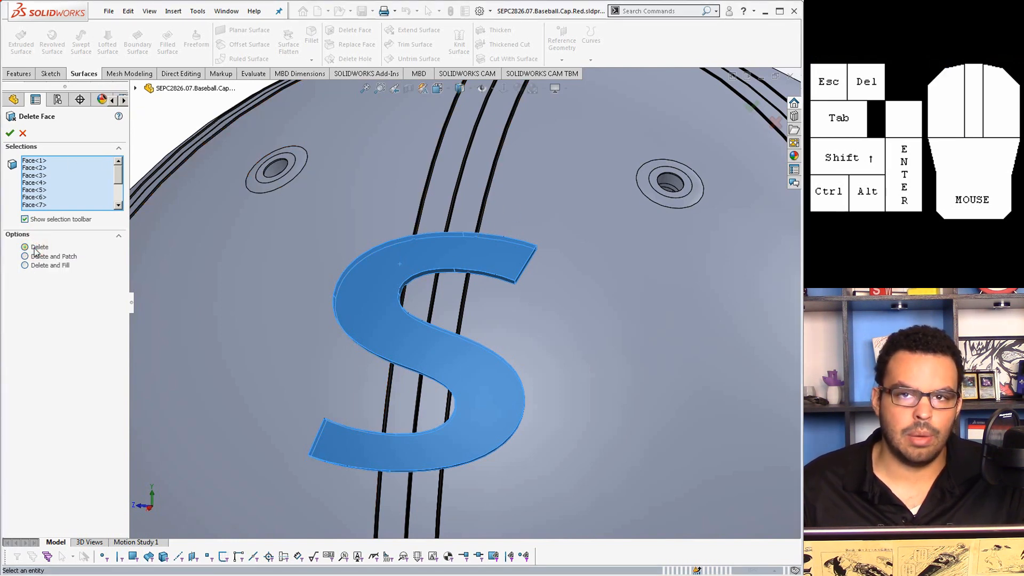
left_click(9, 133)
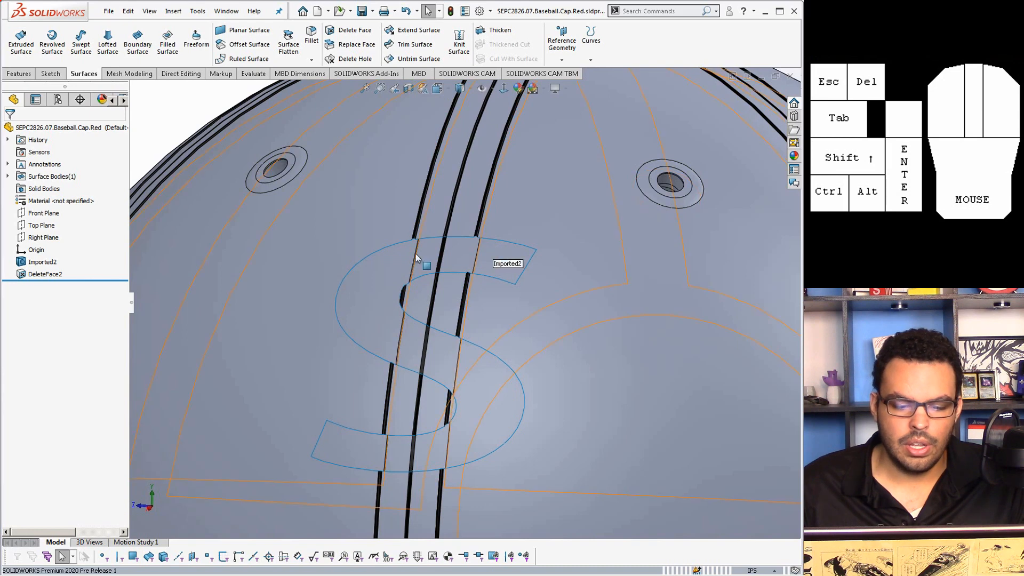
scroll(395, 315, "down", 1)
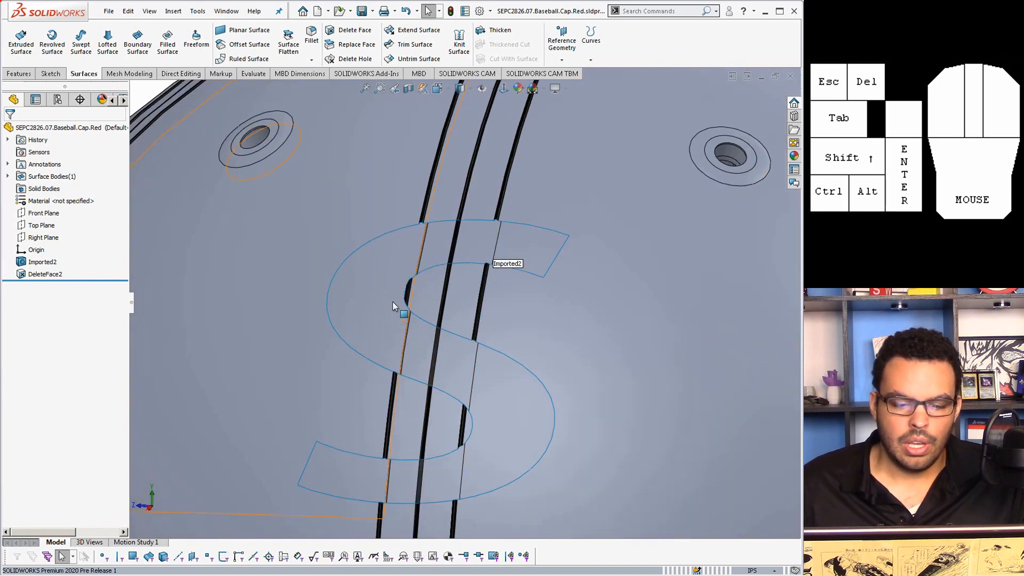
Select the inner face behind the S-shaped opening, expand the surface bodies list and examine the inside of the cap
left_click(388, 278)
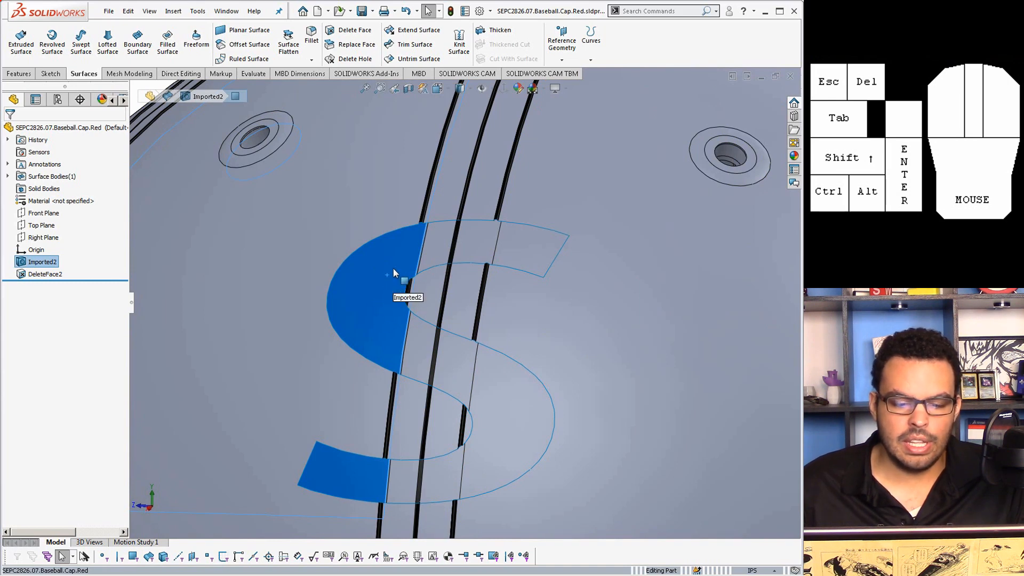
scroll(392, 280, "up", 3)
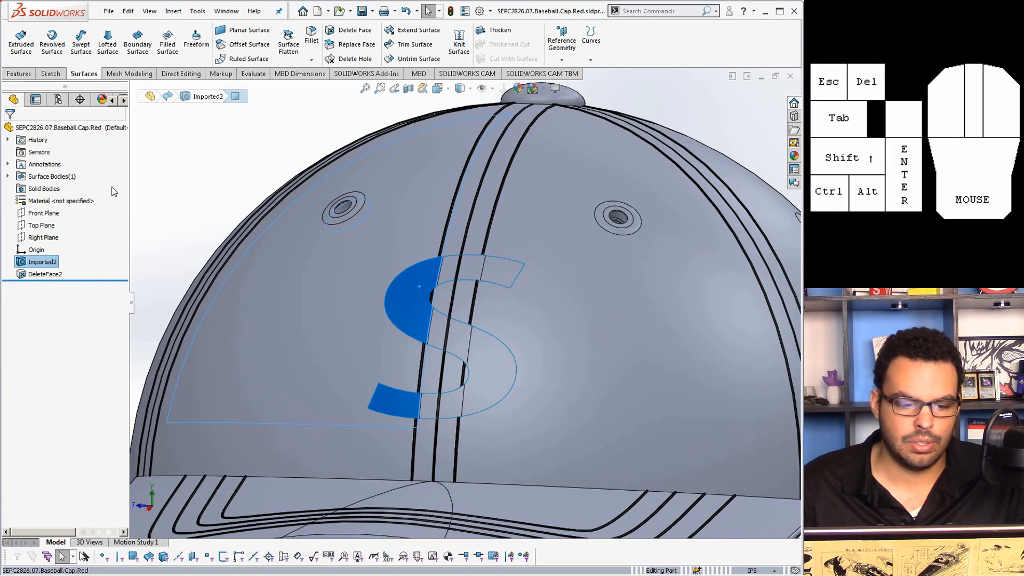
left_click(8, 176)
key("f")
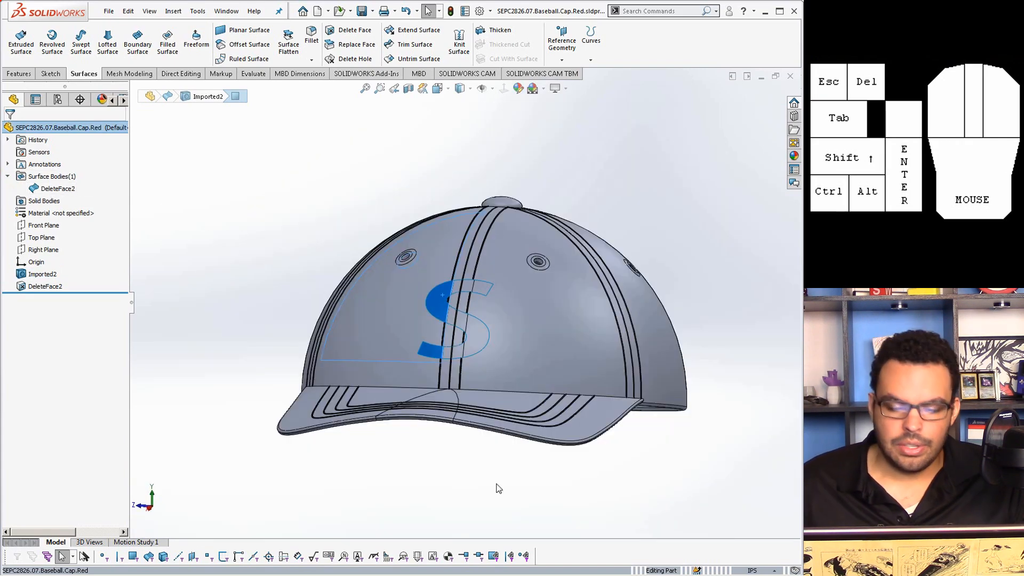
middle_click_drag(516, 468, 429, 295)
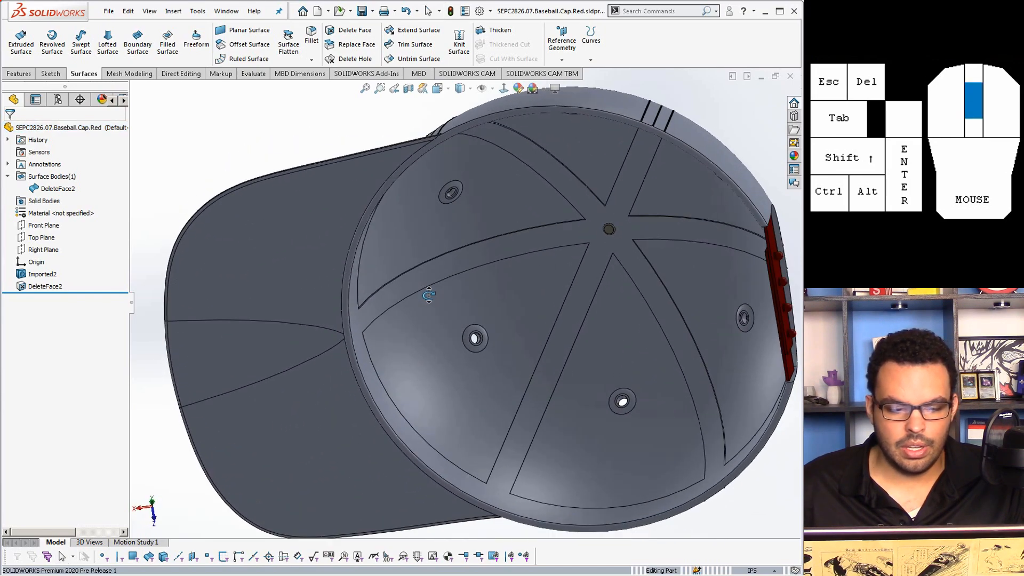
Edit the part's colour appearance, choose light cyan (RGB 192, 255, 255) and remove the whole part from the selected geometry
left_click(57, 99)
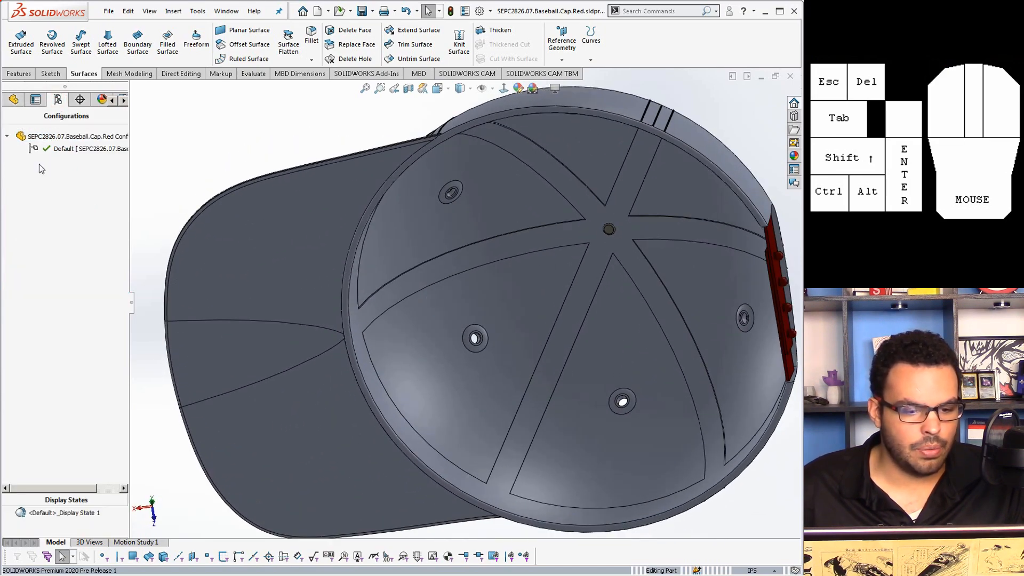
left_click(101, 99)
right_click(27, 212)
left_click(51, 219)
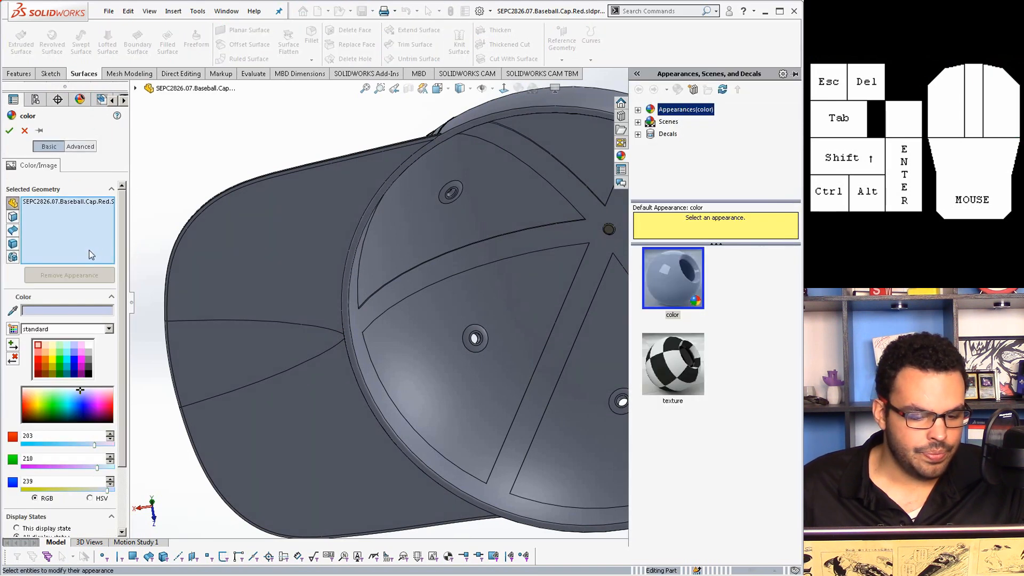
left_click(67, 345)
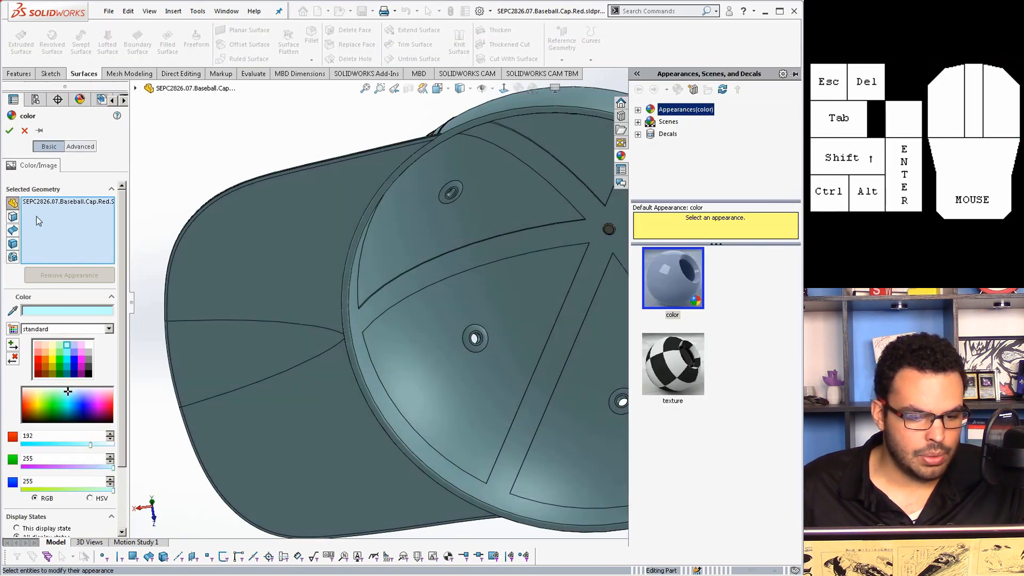
right_click(62, 201)
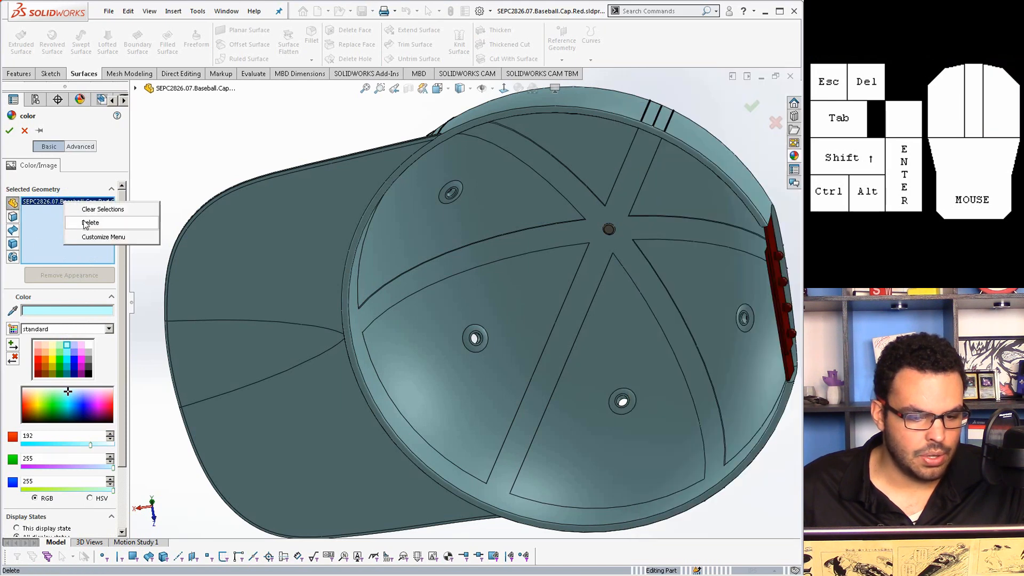
left_click(74, 223)
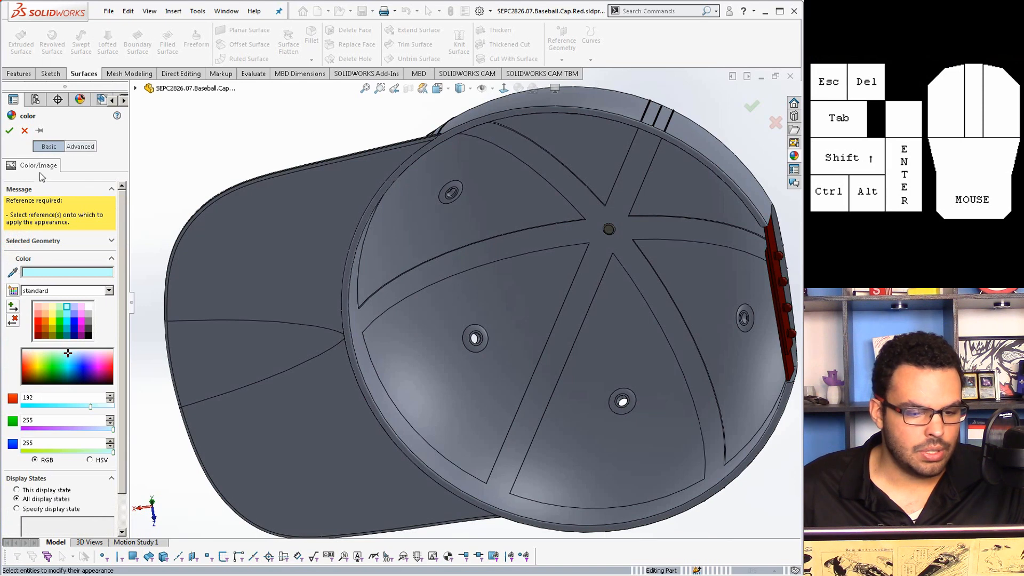
Restrict the colour selection to faces and apply the light cyan to the cap's inner faces behind the S opening
left_click(85, 240)
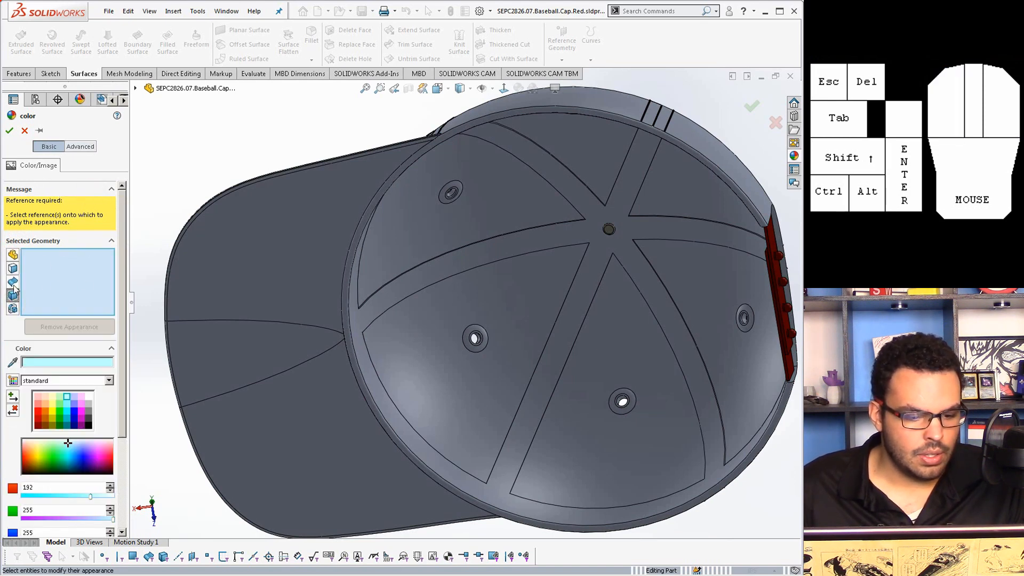
left_click(13, 269)
left_click(437, 221)
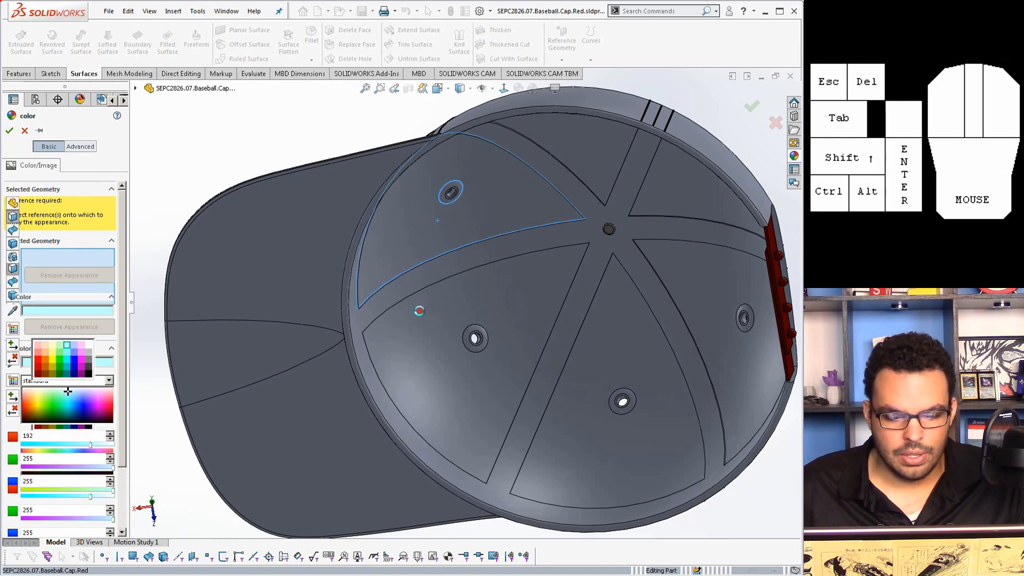
left_click(419, 292)
left_click(419, 292)
middle_click_drag(419, 294, 491, 459)
left_click(9, 130)
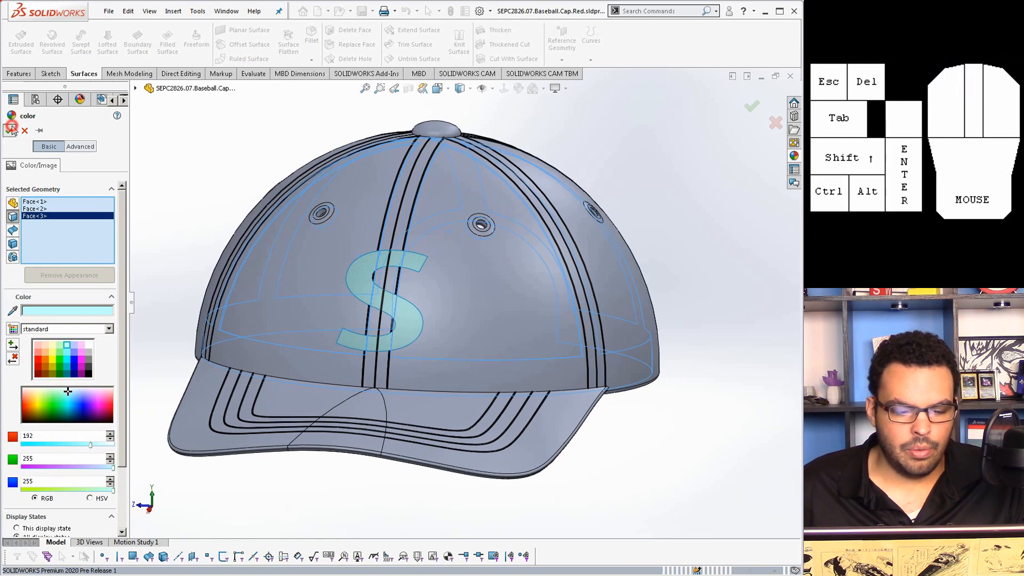
Examine where the stitching meets the upper edge of the S opening and select the first seam's stitch face
scroll(326, 291, "down", 5)
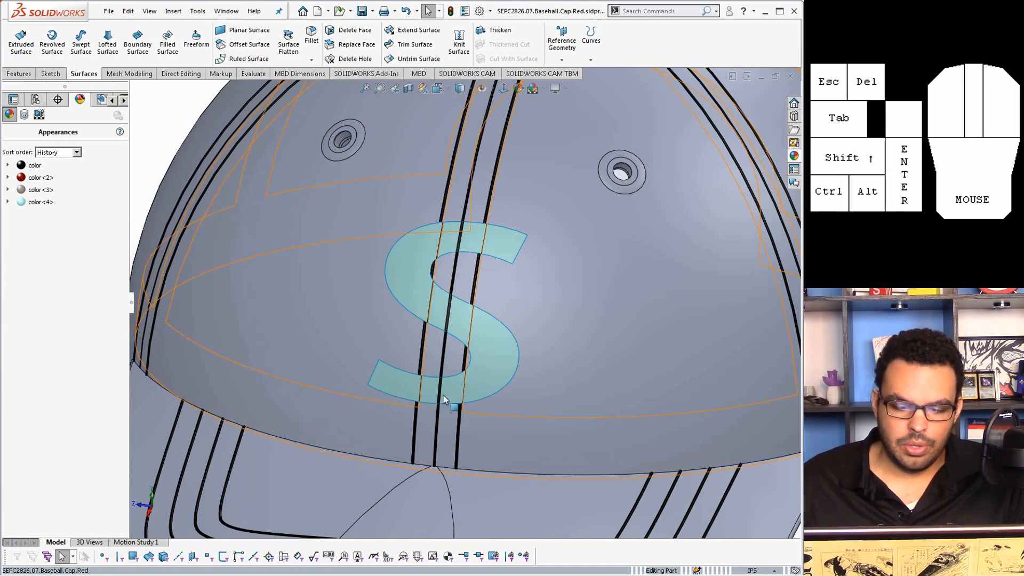
scroll(460, 214, "down", 6)
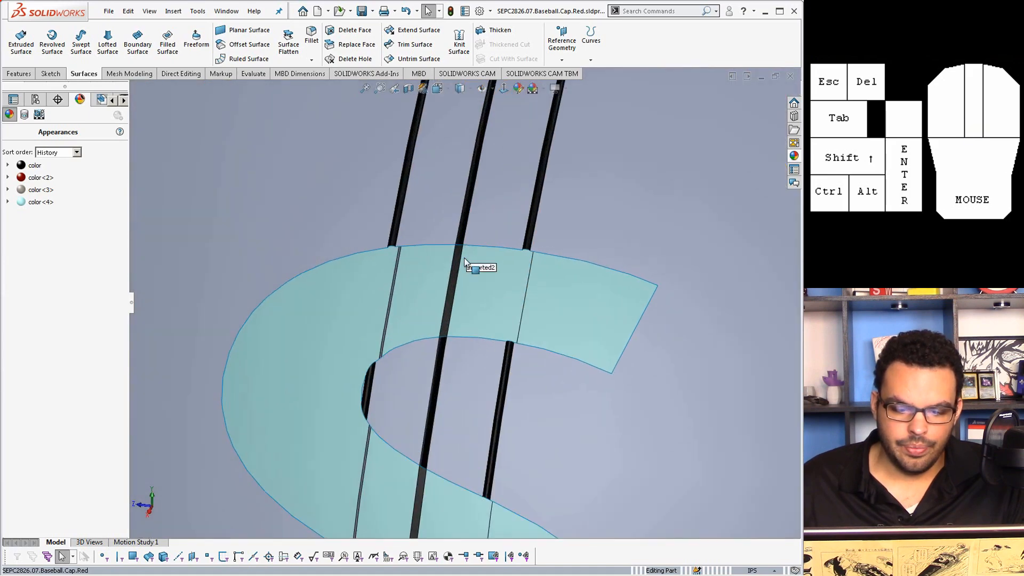
scroll(457, 266, "down", 4)
scroll(450, 244, "up", 5)
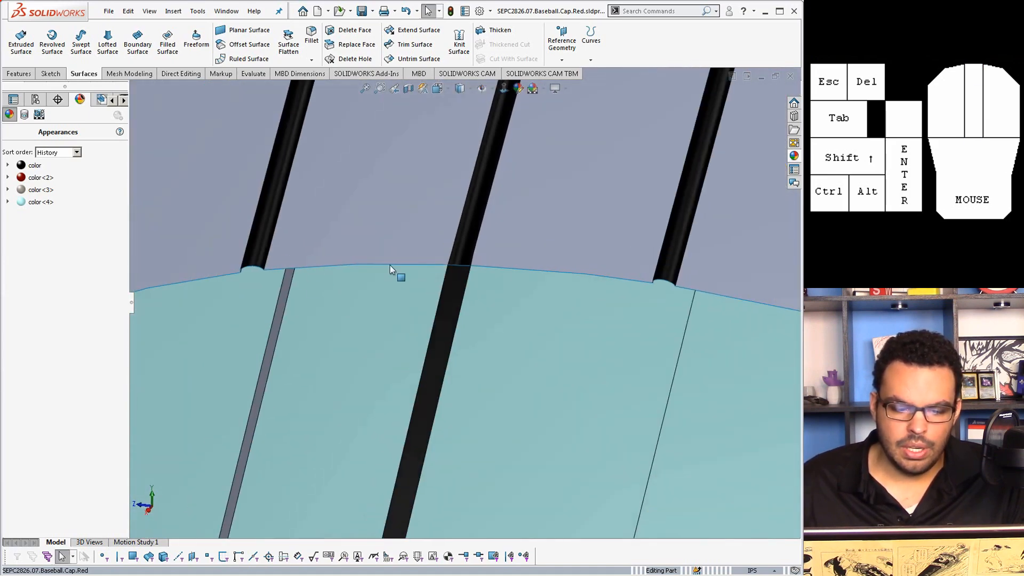
scroll(262, 266, "down", 6)
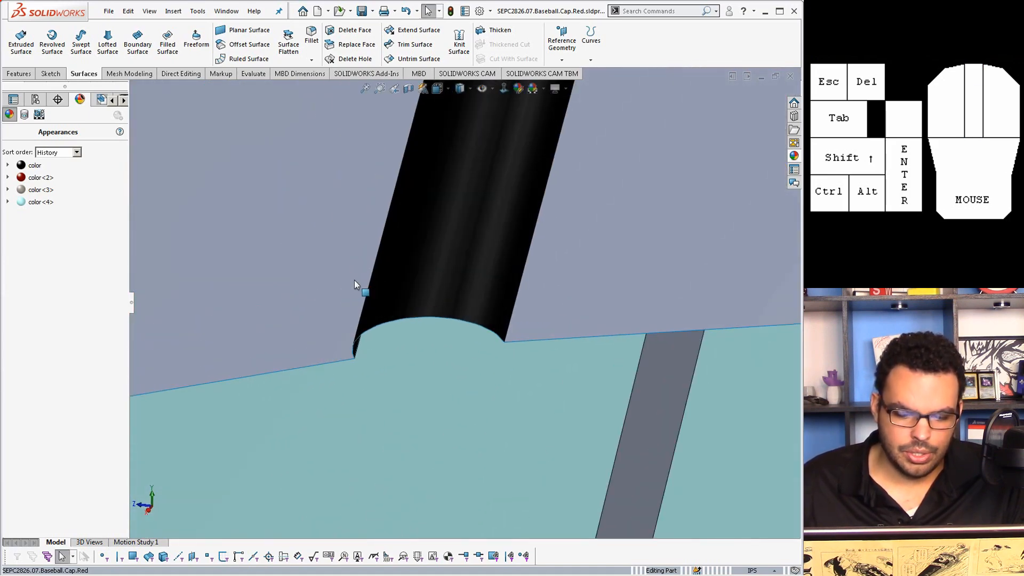
left_click(425, 273)
middle_click_drag(425, 271, 445, 230)
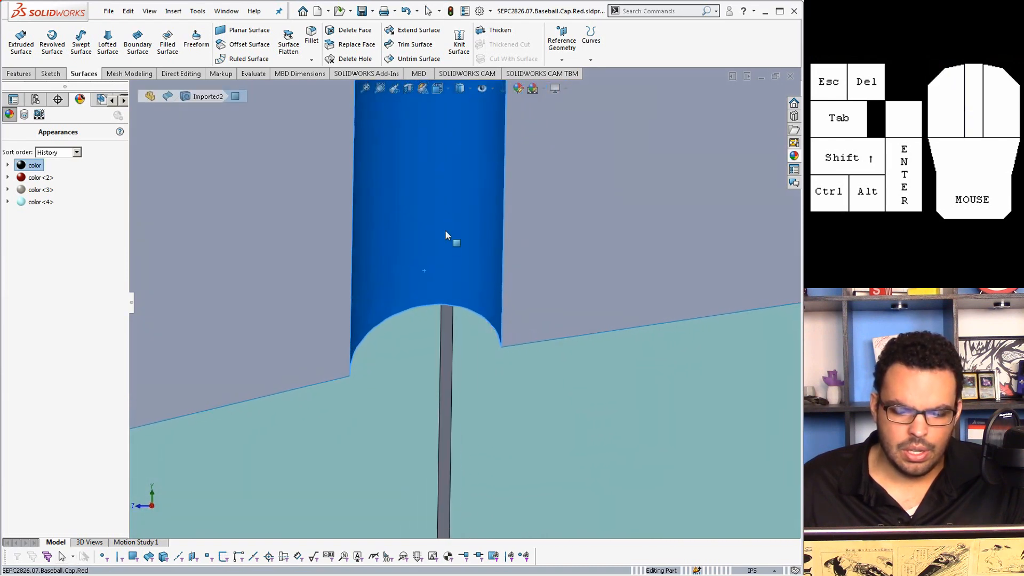
Compare the other stitch lines along the S opening's upper edge and select half of the centre stitch
scroll(480, 307, "up", 5)
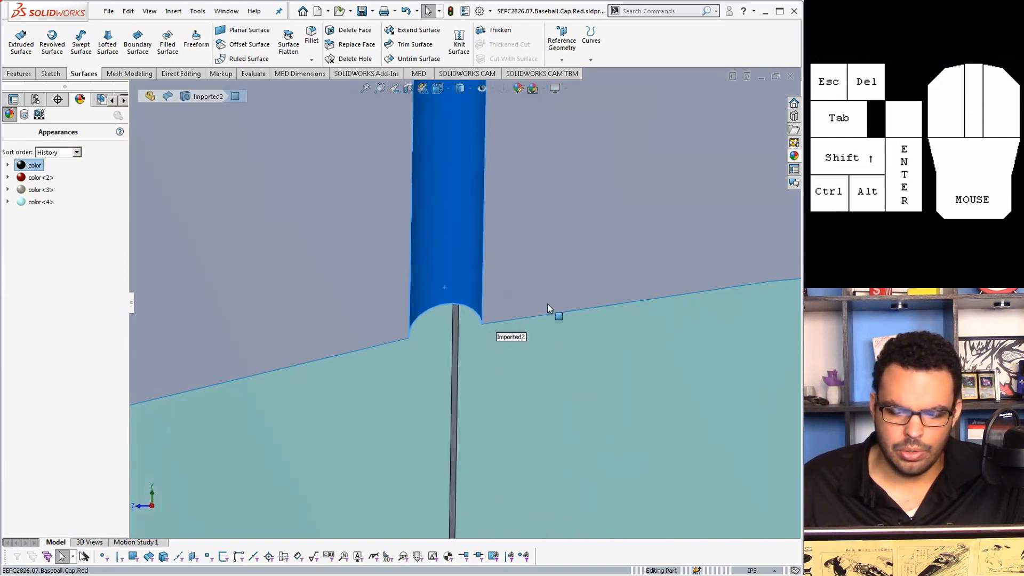
middle_click_drag(658, 286, 700, 299)
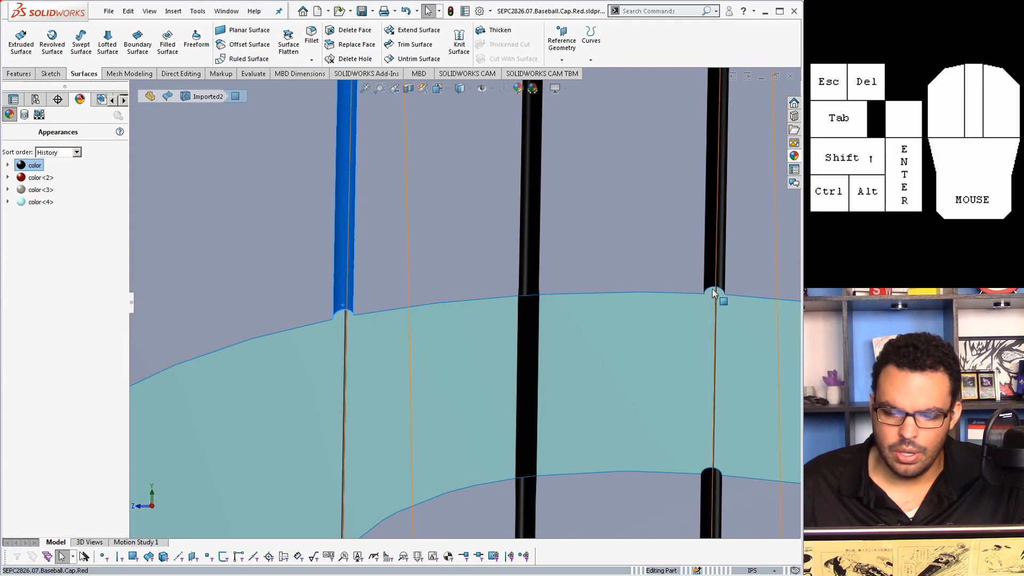
scroll(526, 298, "down", 5)
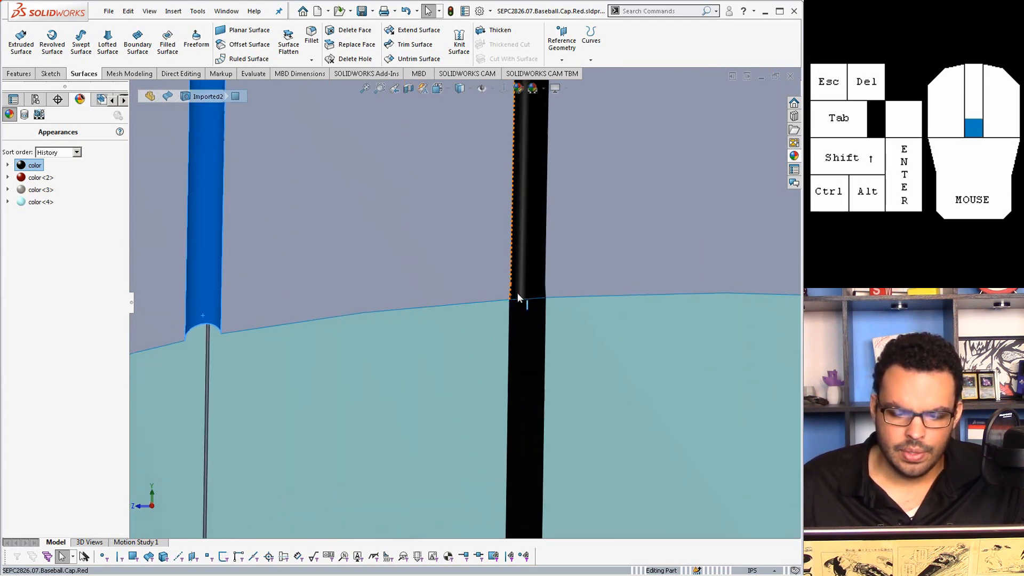
middle_click_drag(531, 302, 555, 263)
left_click(523, 291)
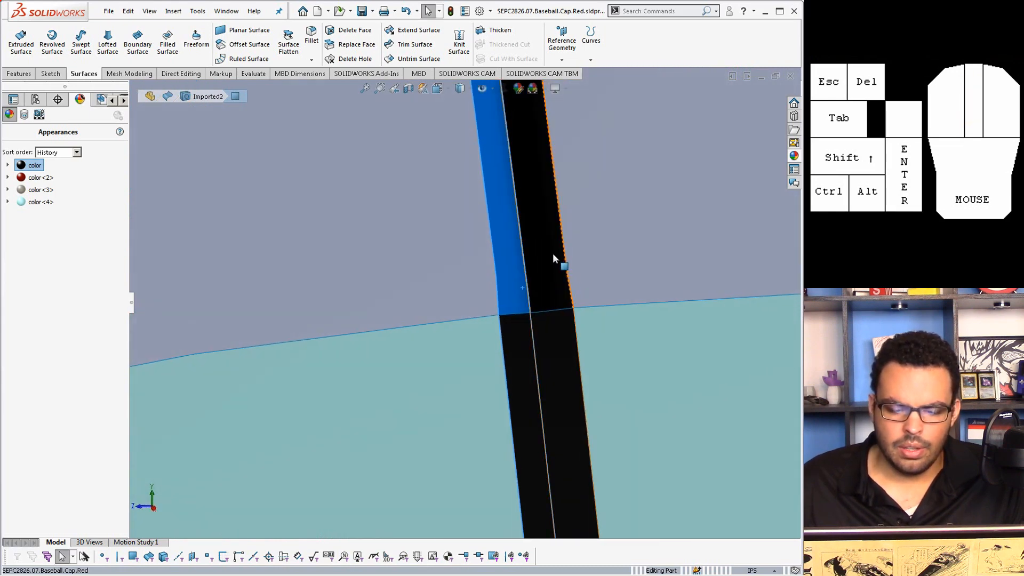
Examine the centre stitch from the S opening up to where it meets the cap's top button
left_click(549, 240)
scroll(547, 238, "up", 15)
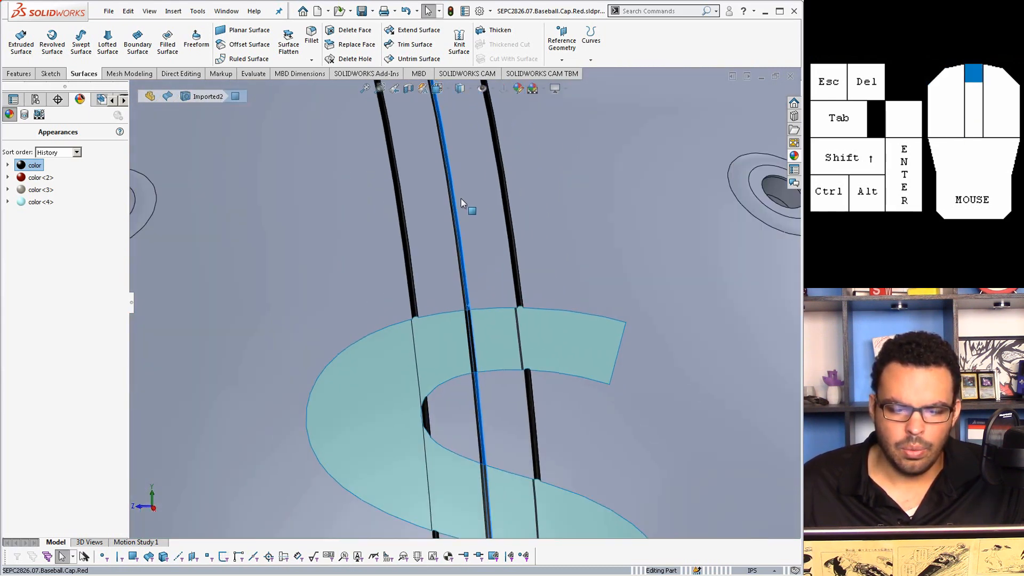
scroll(436, 176, "down", 15)
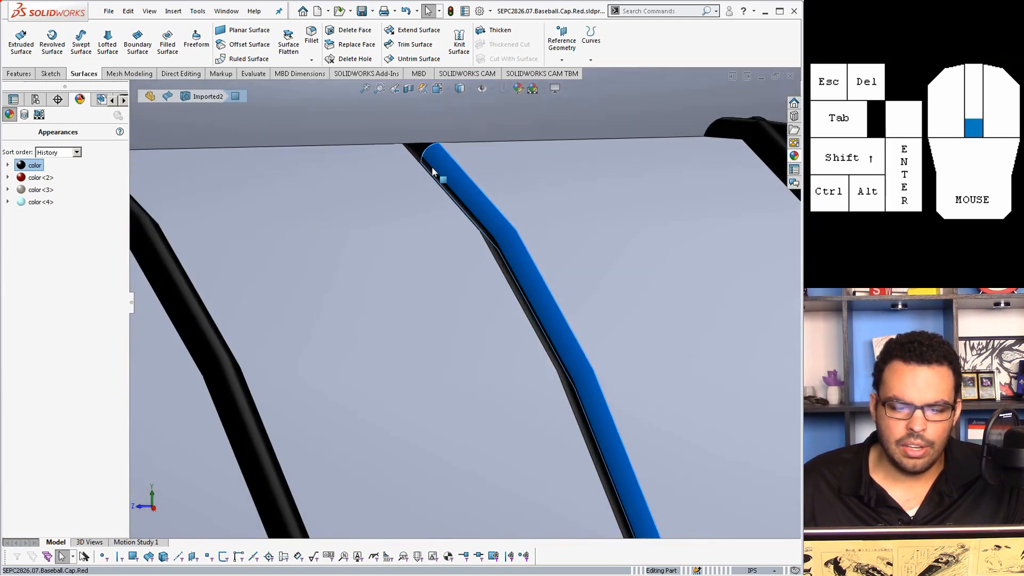
middle_click_drag(429, 204, 469, 215)
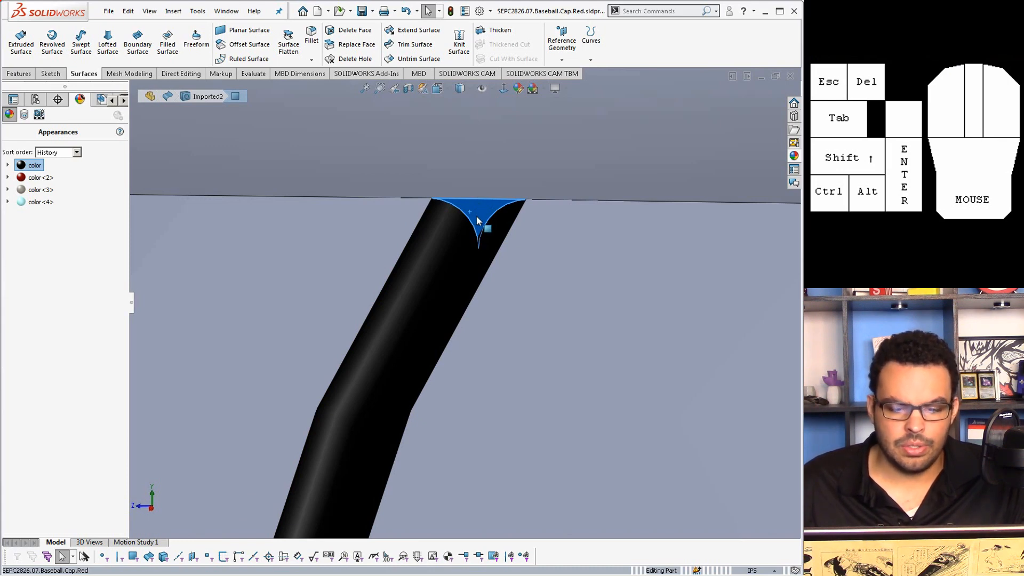
scroll(477, 223, "up", 3)
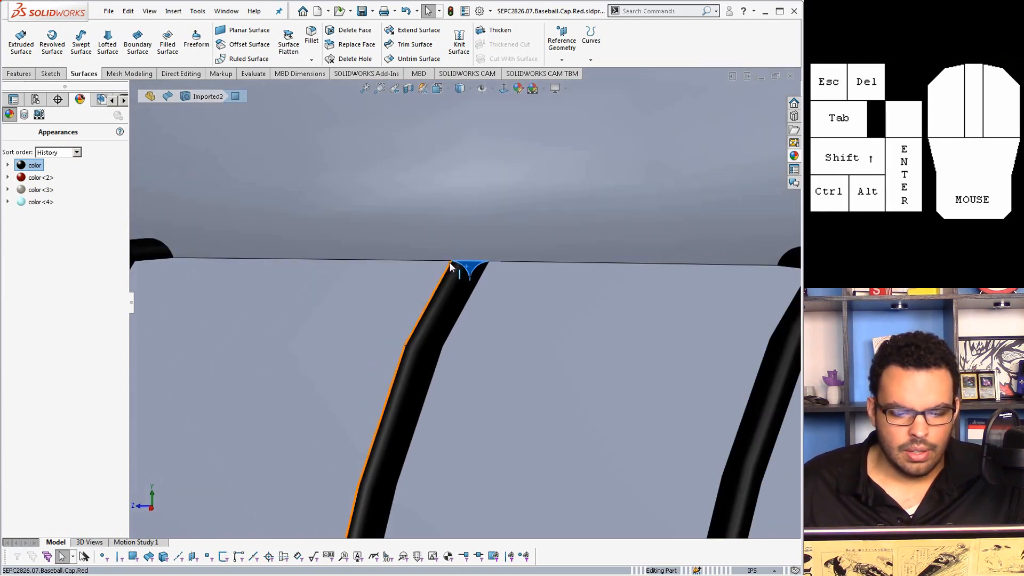
scroll(450, 263, "up", 2)
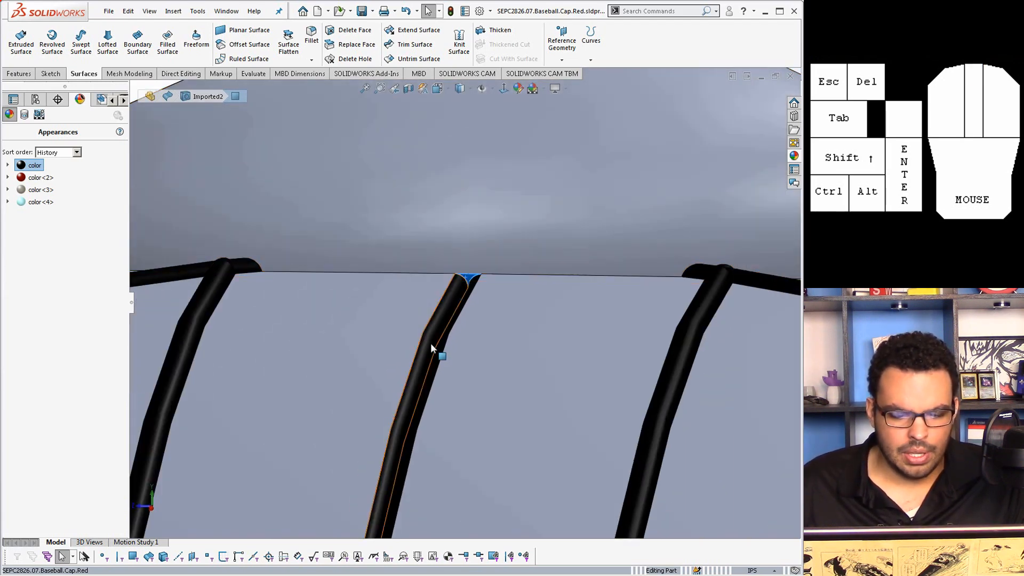
scroll(429, 357, "up", 5)
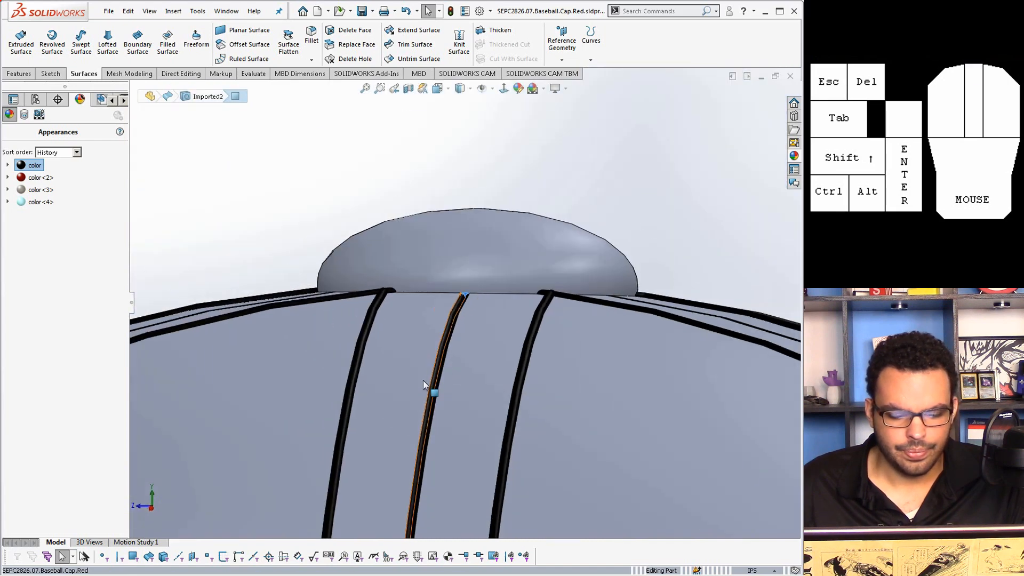
scroll(457, 409, "down", 4)
scroll(456, 408, "down", 1)
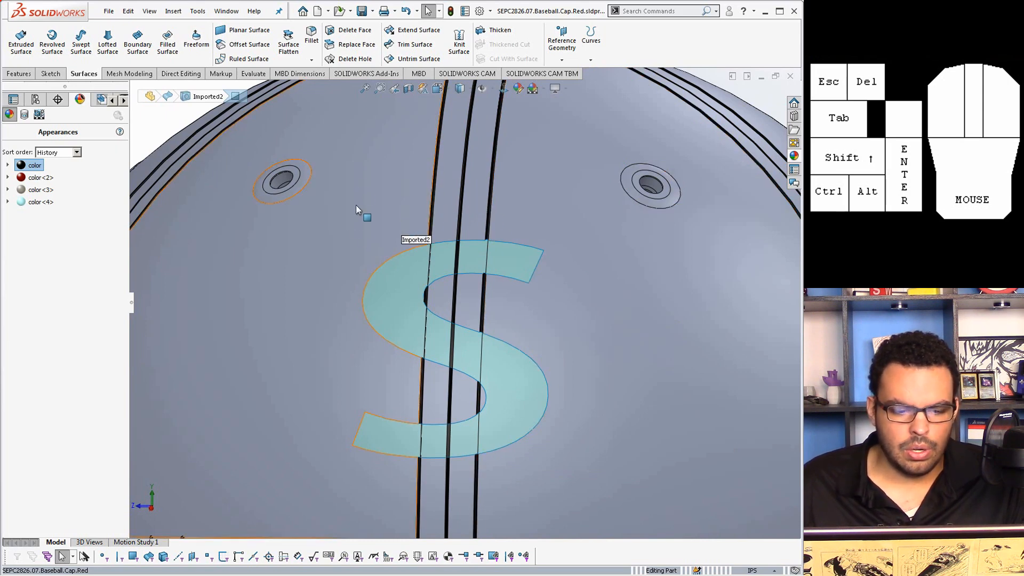
Compare the front panel faces and the seam strips between them around the S opening
left_click(354, 227)
scroll(354, 227, "up", 2)
left_click(572, 221)
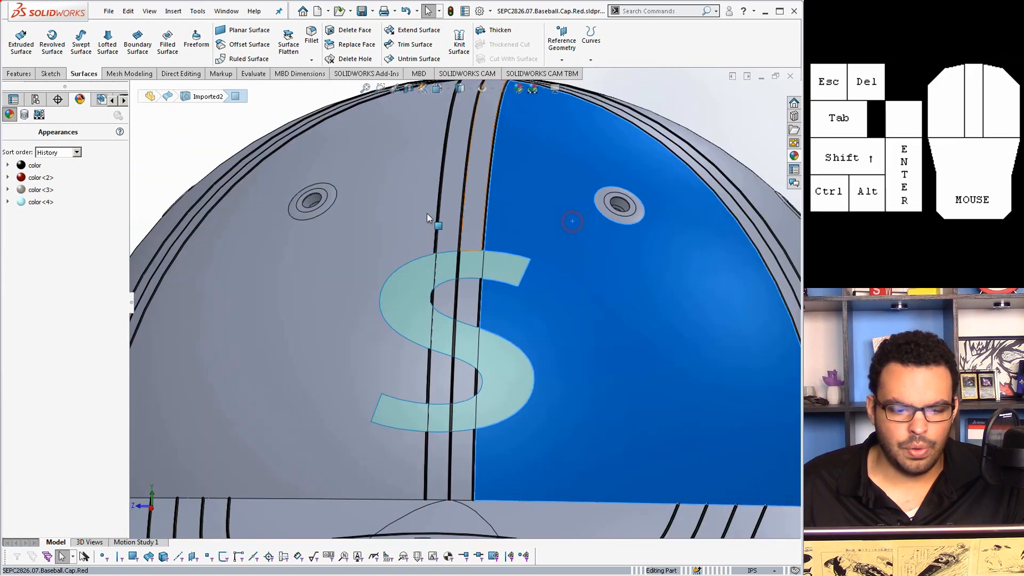
left_click(427, 217)
left_click(503, 219)
left_click(397, 212)
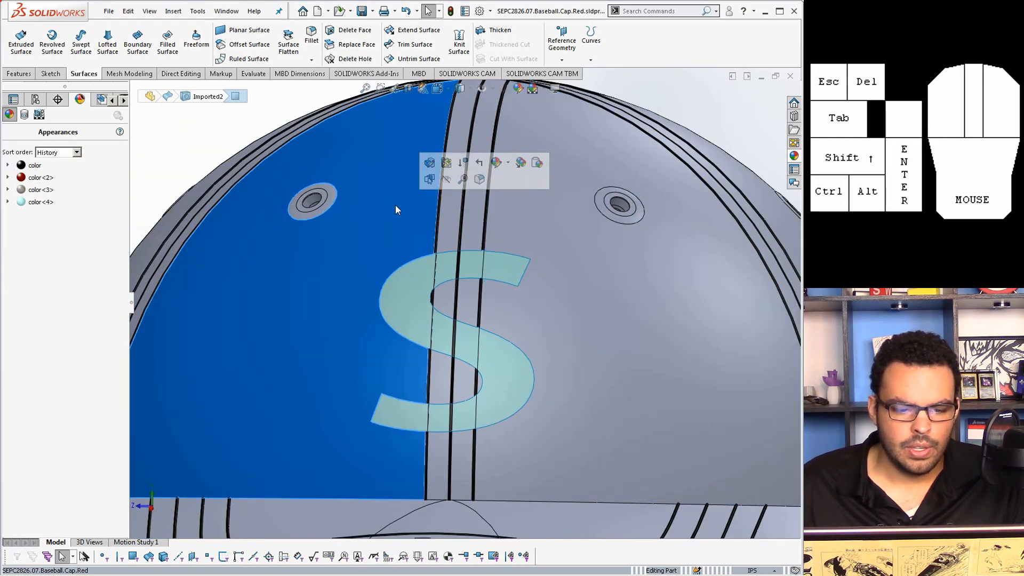
scroll(378, 170, "up", 3)
scroll(444, 187, "up", 2)
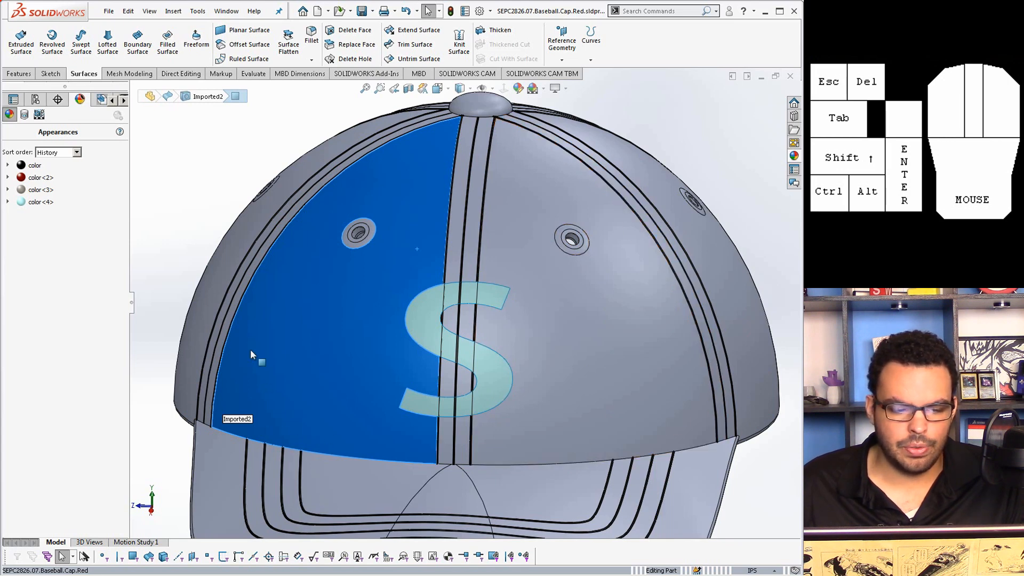
Create an offset surface from the front panel face on the +Z side of the centre seam with a distance of 0
left_click(179, 206)
left_click(400, 203)
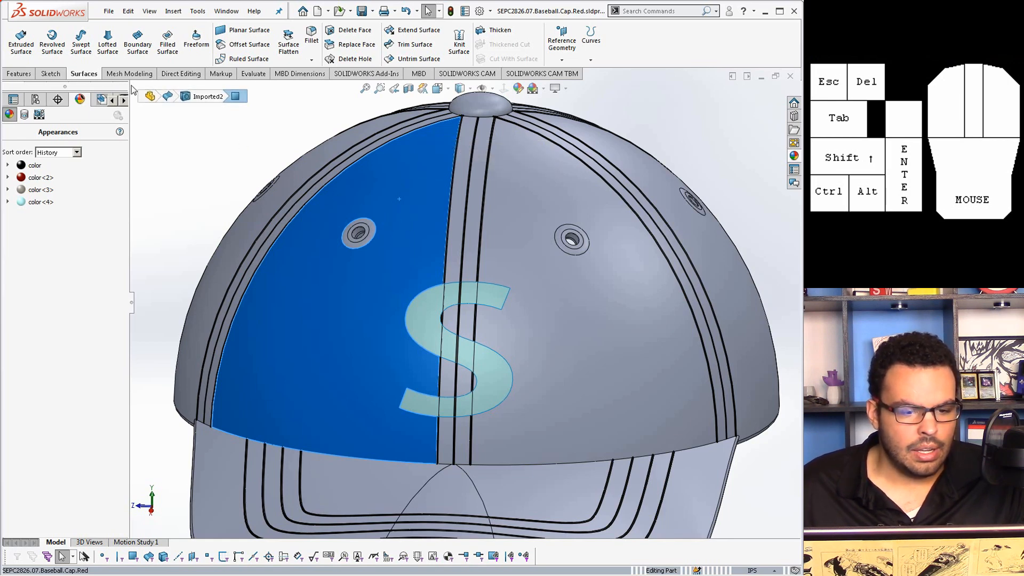
left_click(238, 44)
left_click(77, 193)
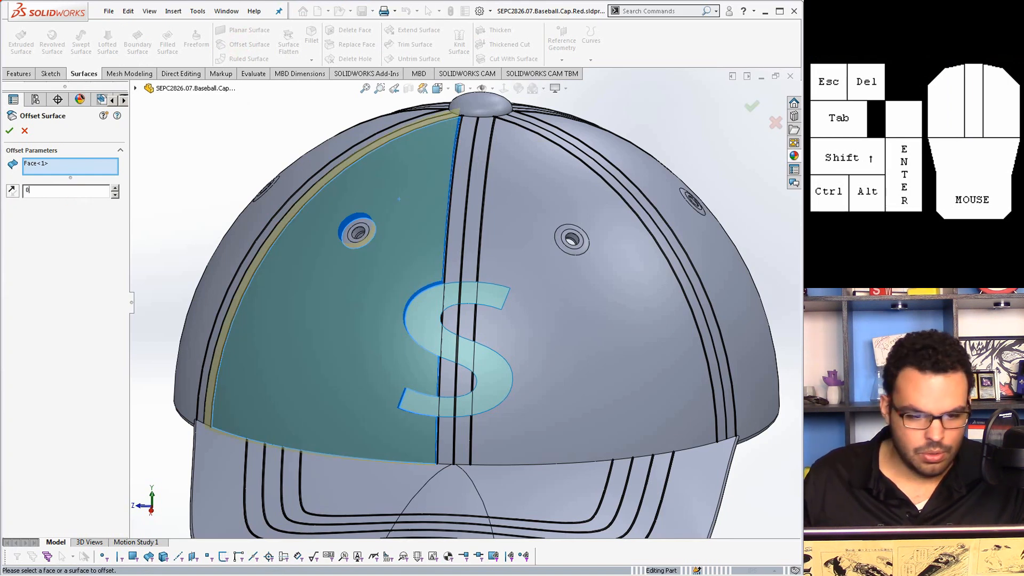
type("0")
key("Return")
left_click(10, 131)
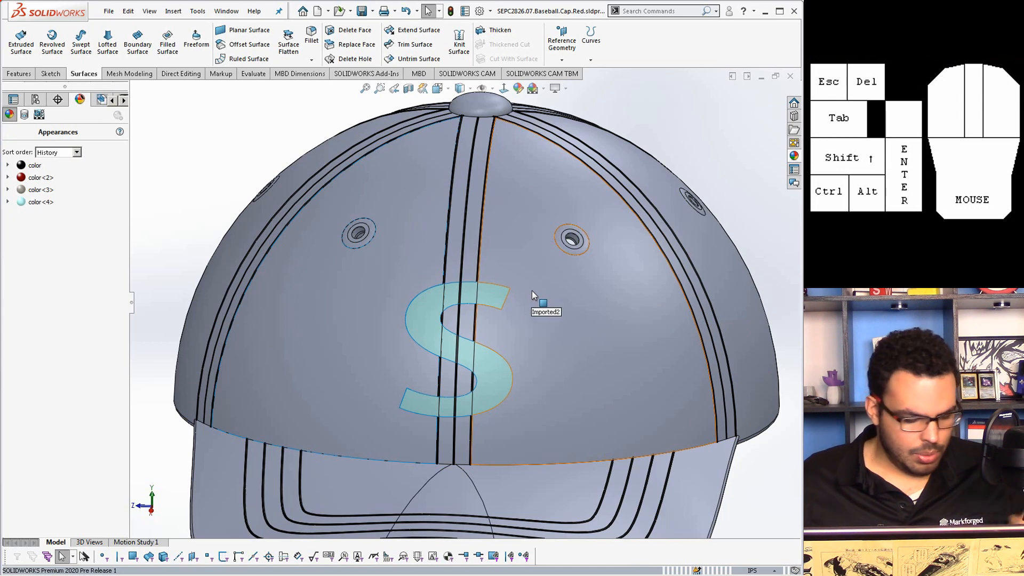
Hide the cap's surface body and untrim all edges of the offset panel surface at 100%, merged with the original
key("Tab")
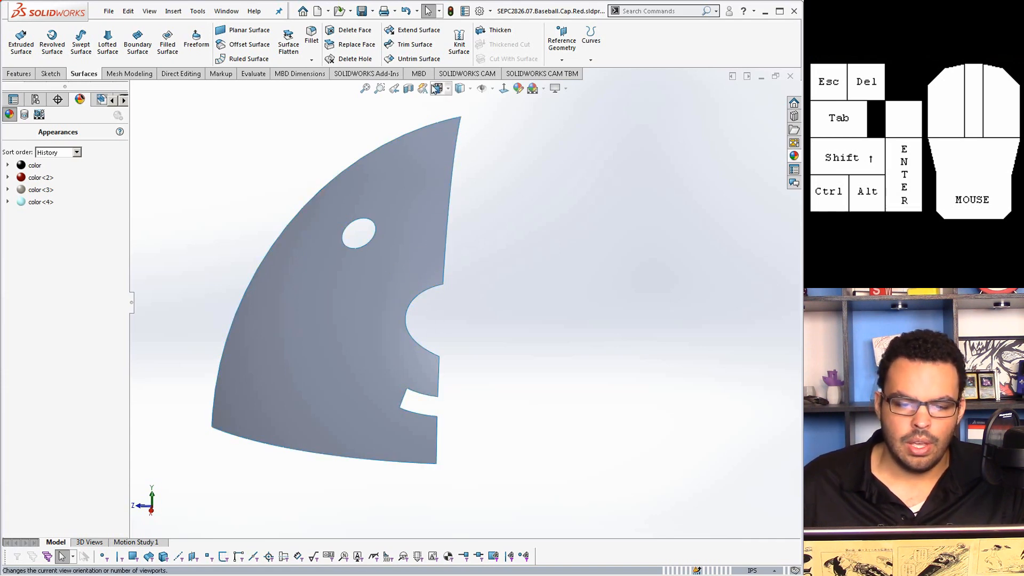
left_click(415, 59)
left_click(309, 273)
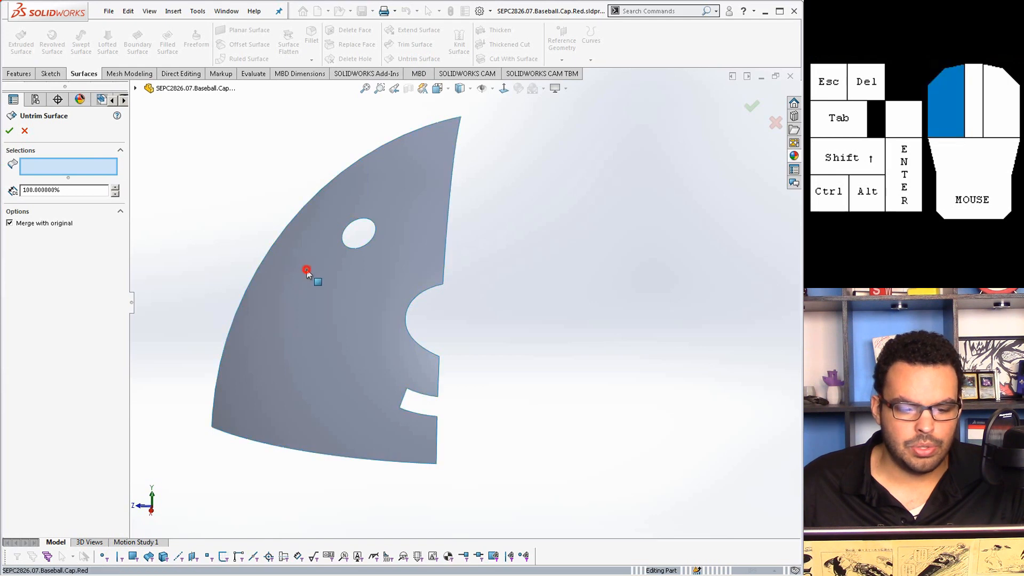
middle_click_drag(353, 272, 322, 255)
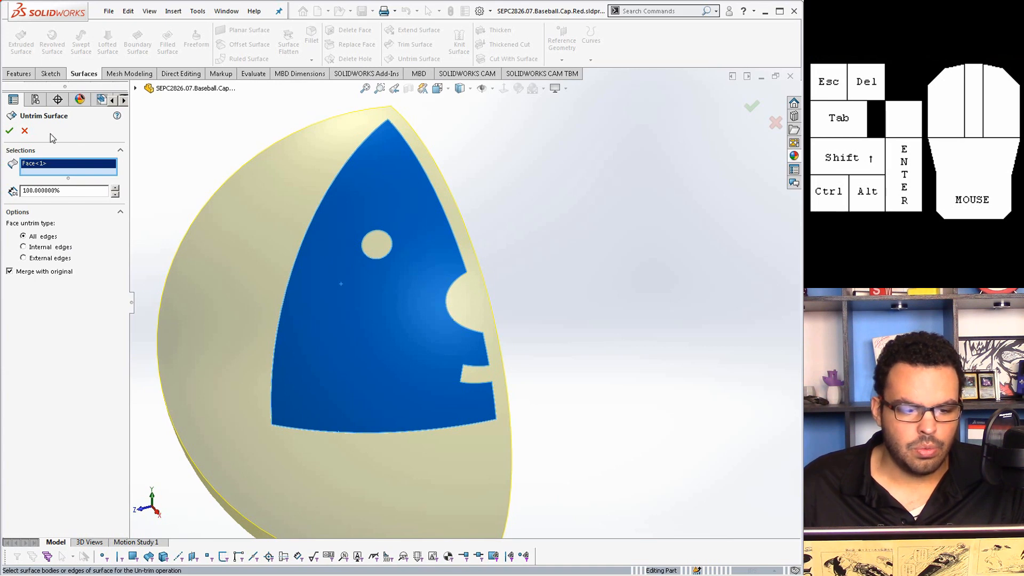
left_click(12, 133)
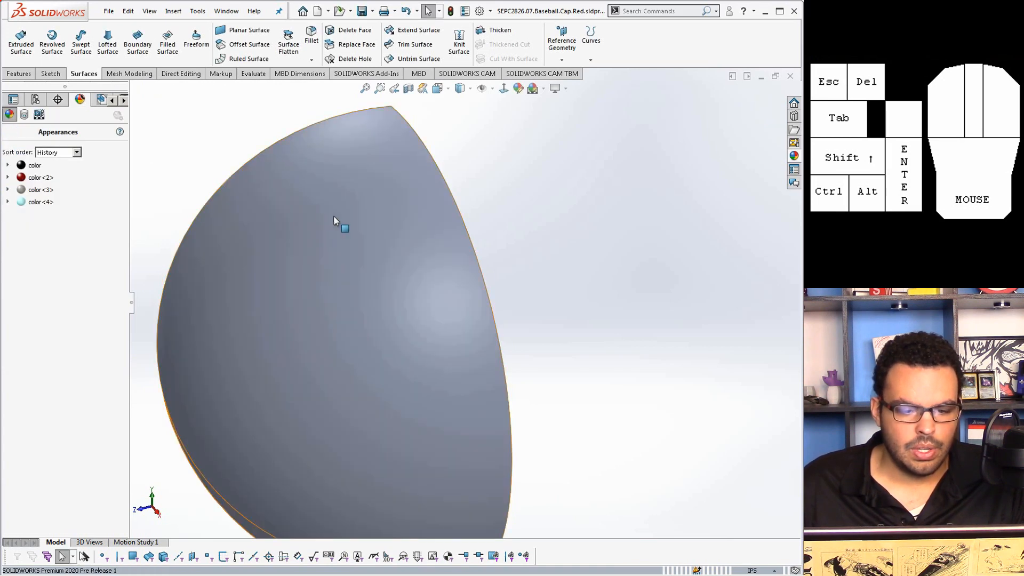
Untrim all edges of the enlarged dome-shaped surface a second time at 100%, merged with the original
middle_click_drag(335, 218, 389, 133)
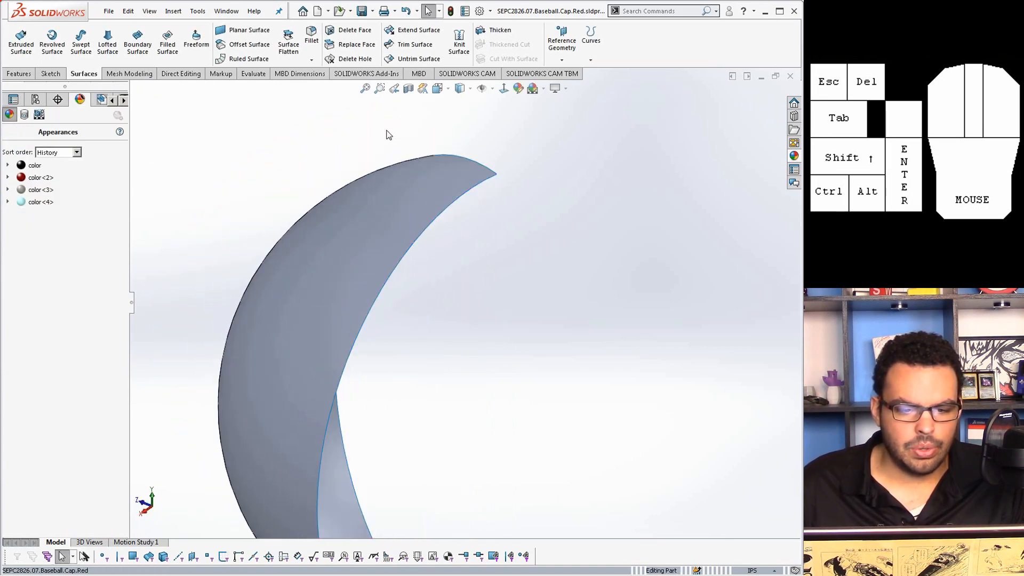
left_click(419, 58)
left_click(400, 204)
middle_click_drag(400, 204, 343, 245)
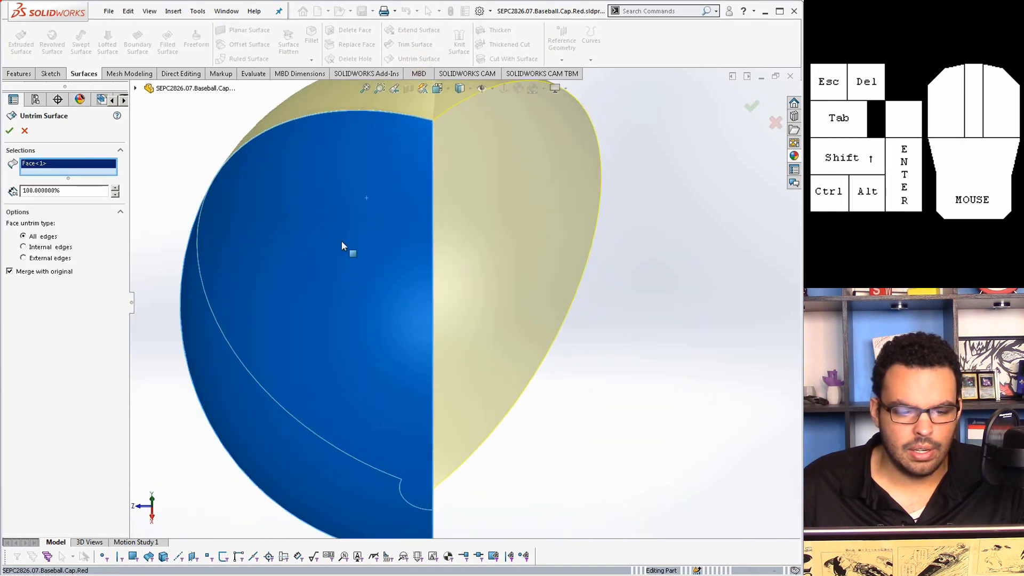
left_click(10, 134)
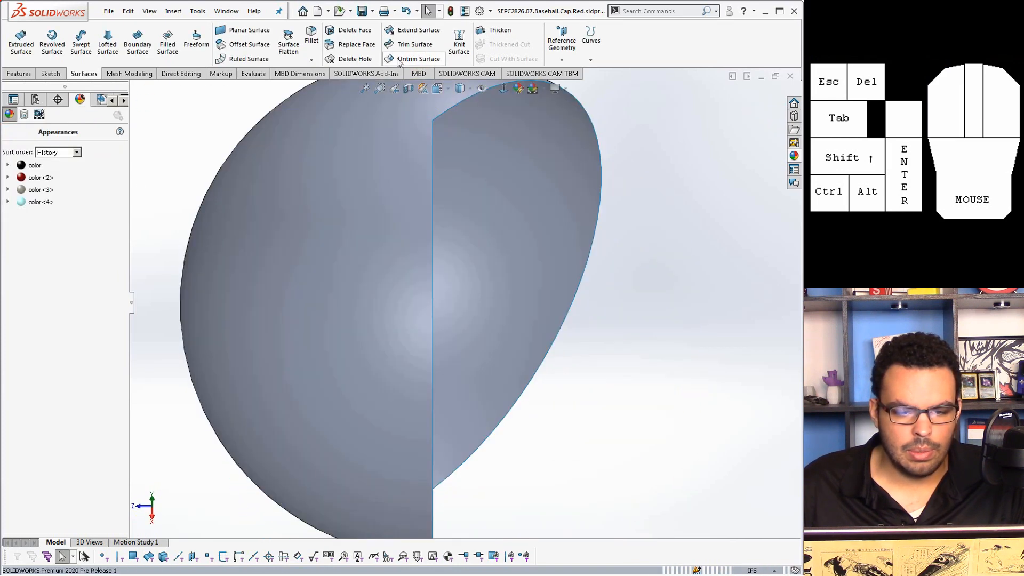
Untrim the remaining open edges of the surface to complete it into a full sphere
left_click(408, 59)
left_click(400, 126)
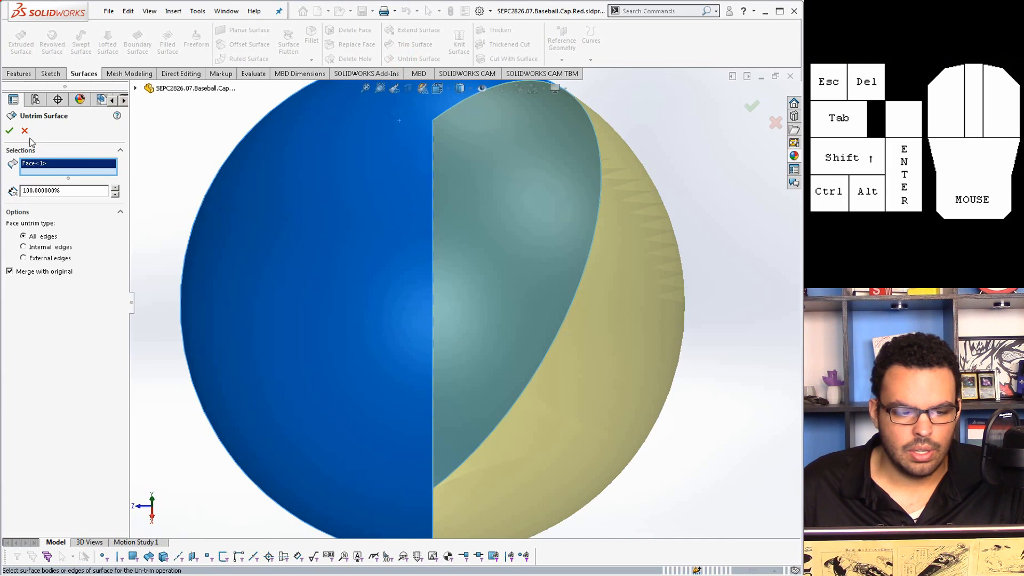
left_click(10, 131)
middle_click_drag(471, 275, 430, 202)
scroll(430, 202, "down", 1)
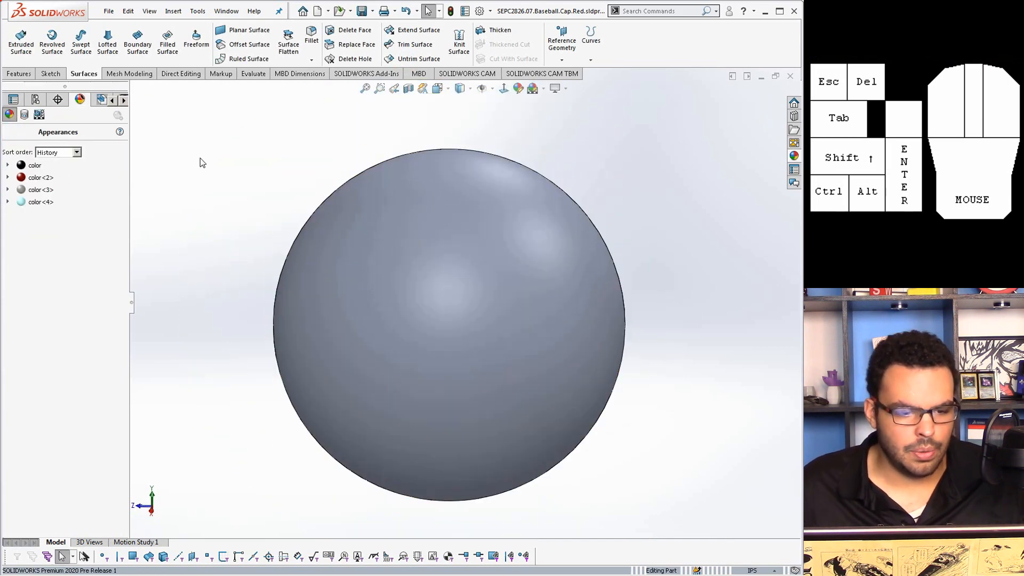
Bring up the feature tree and show the hidden DeleteFace2 cap surface body together with the sphere
left_click(9, 113)
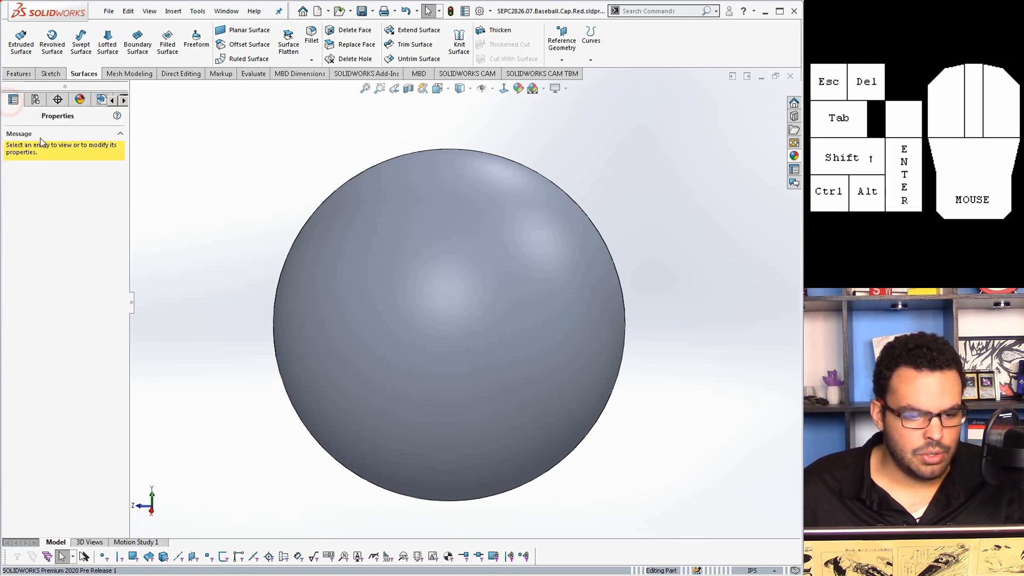
left_click(113, 100)
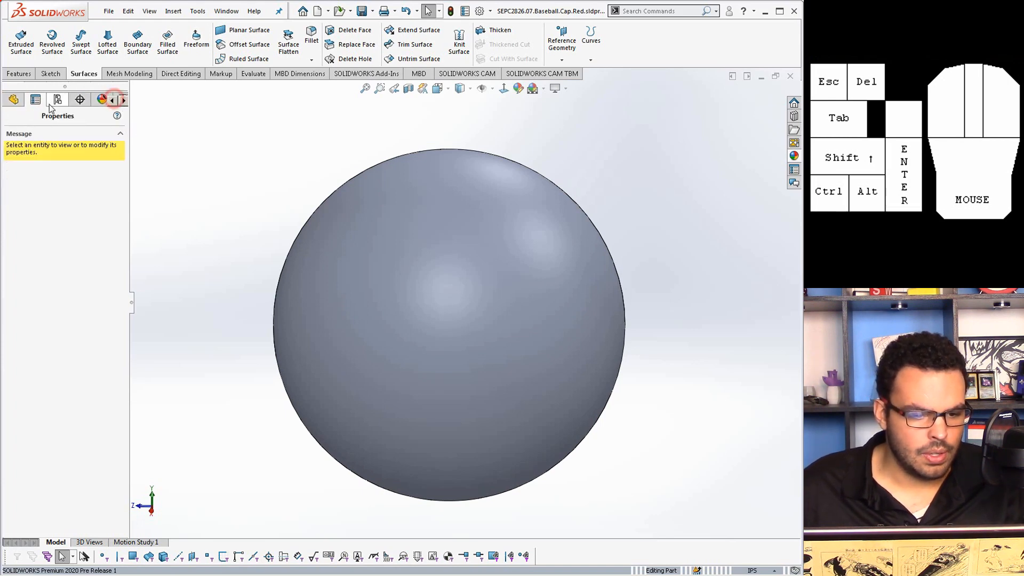
left_click(13, 99)
left_click(48, 190)
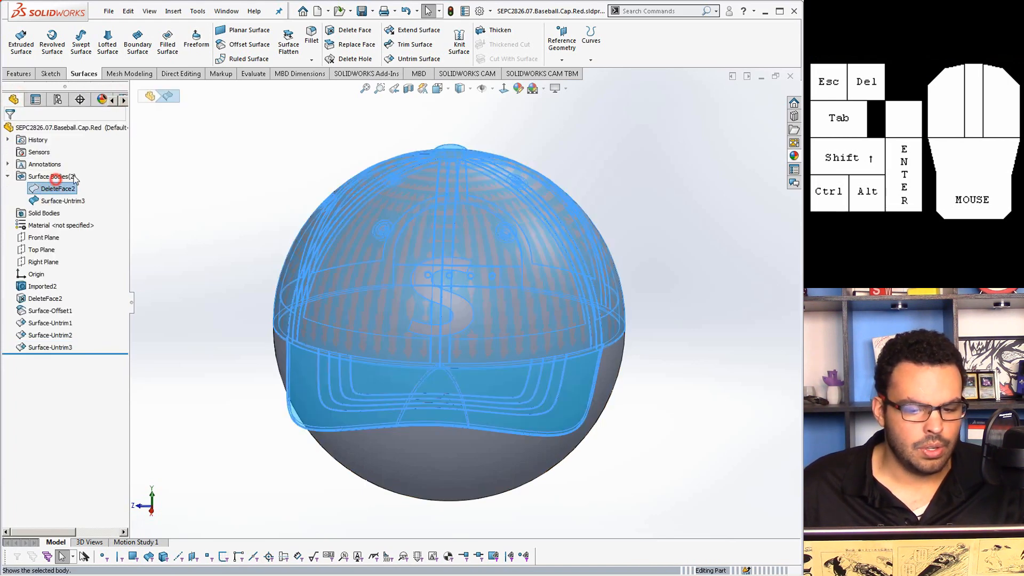
left_click(206, 160)
middle_click_drag(249, 174, 224, 165)
scroll(404, 302, "down", 3)
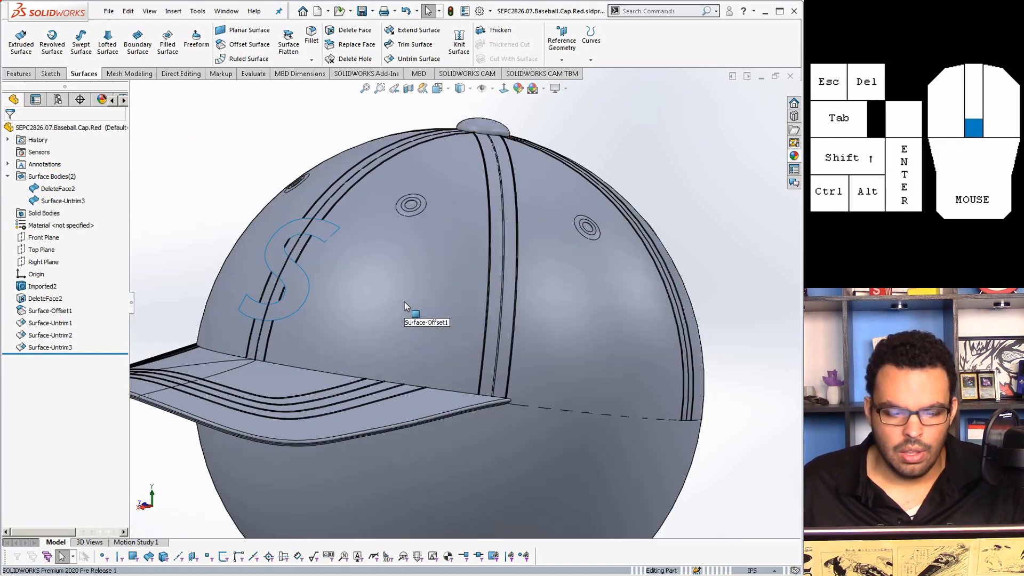
Examine how the untrimmed sphere lines up with the cap's front panels, stitching and S opening
scroll(495, 389, "up", 3)
middle_click_drag(298, 264, 348, 295)
scroll(348, 294, "up", 2)
scroll(307, 295, "down", 1)
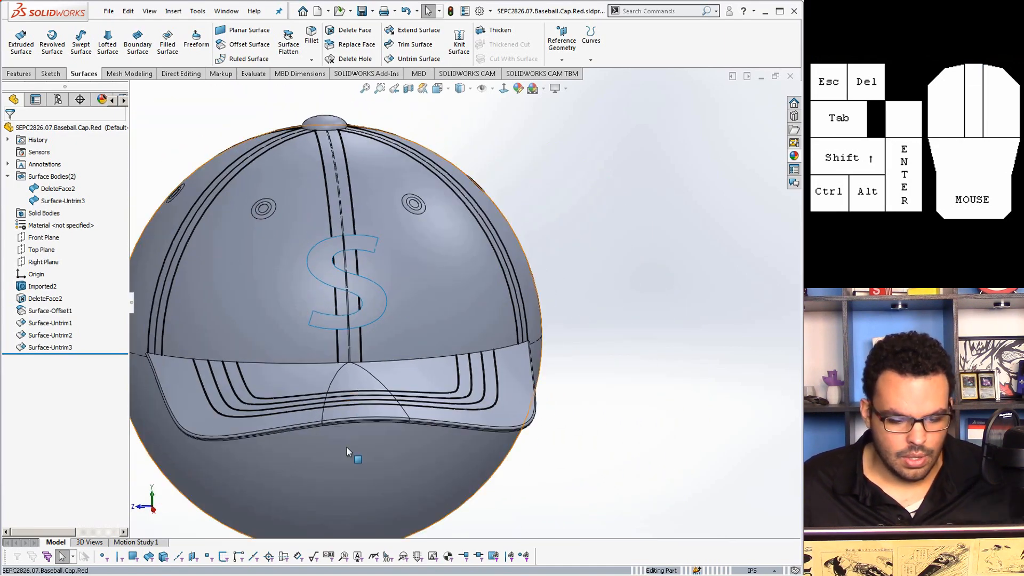
scroll(261, 305, "down", 3)
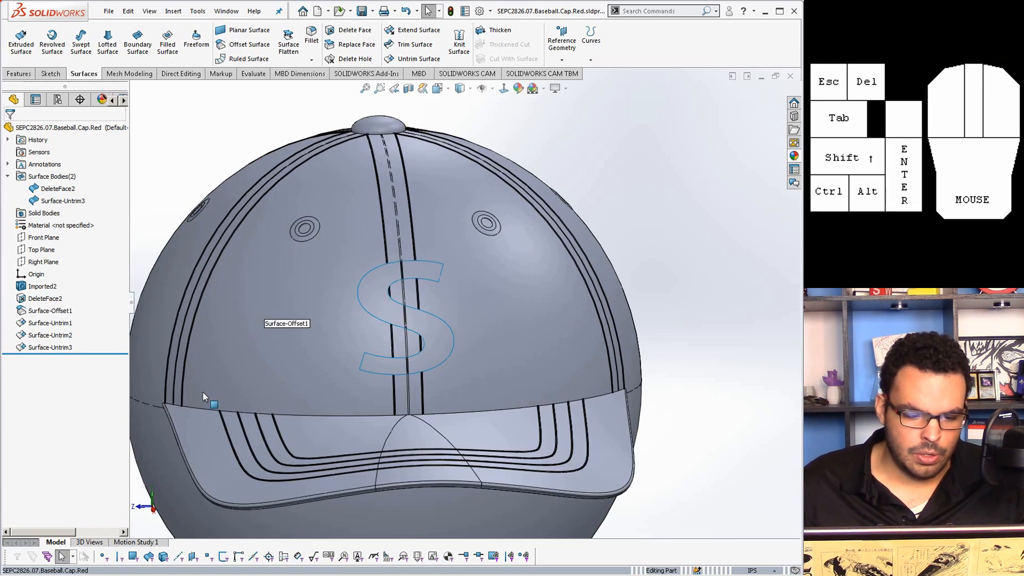
left_click(302, 209)
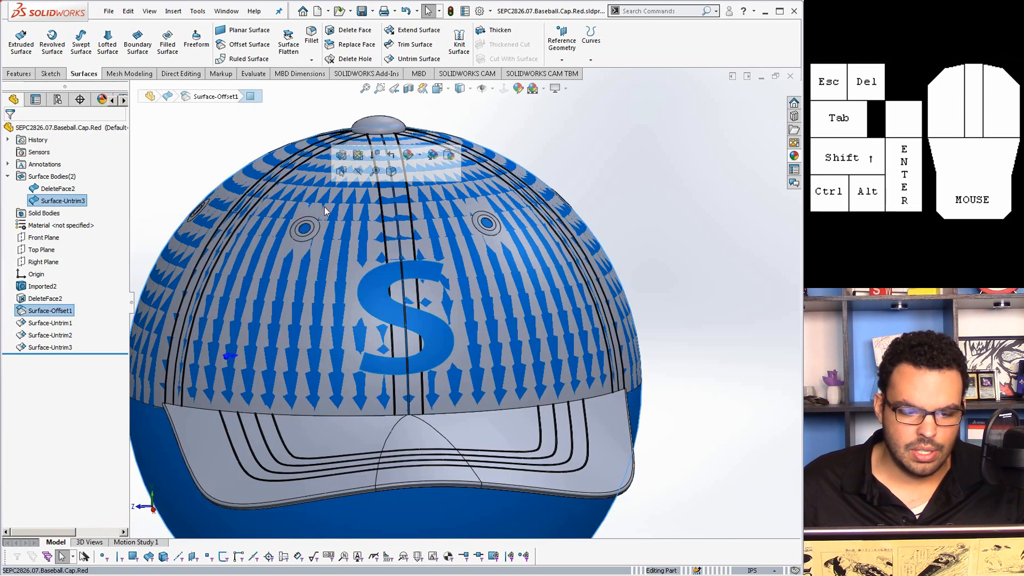
left_click(682, 213)
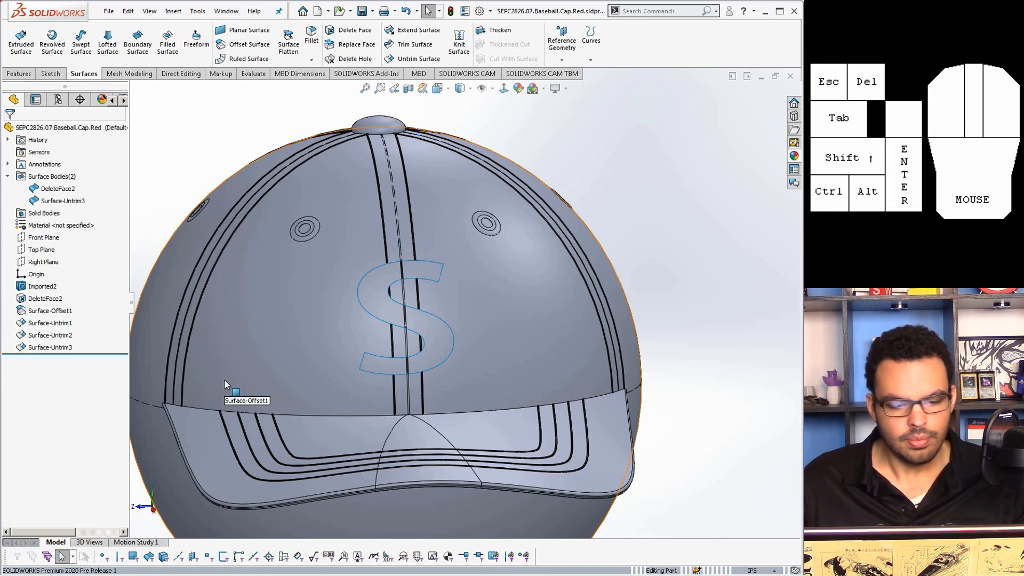
scroll(421, 237, "down", 5)
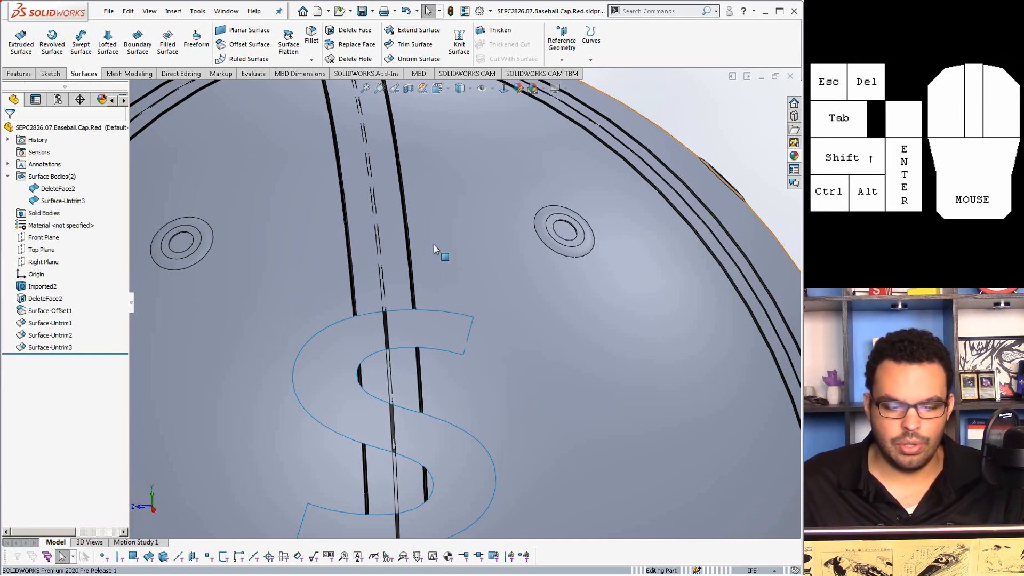
scroll(436, 337, "up", 3)
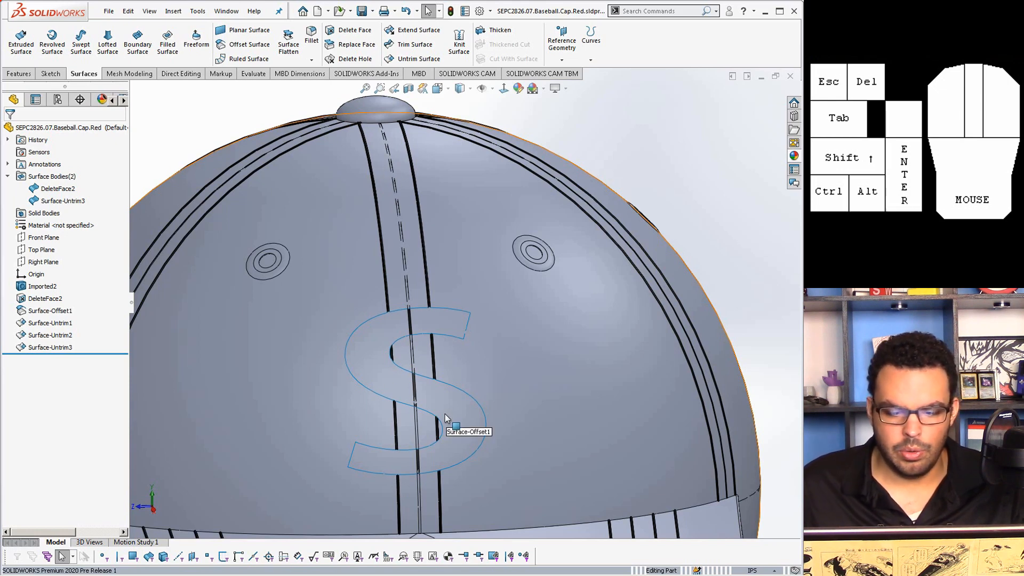
scroll(447, 418, "up", 1)
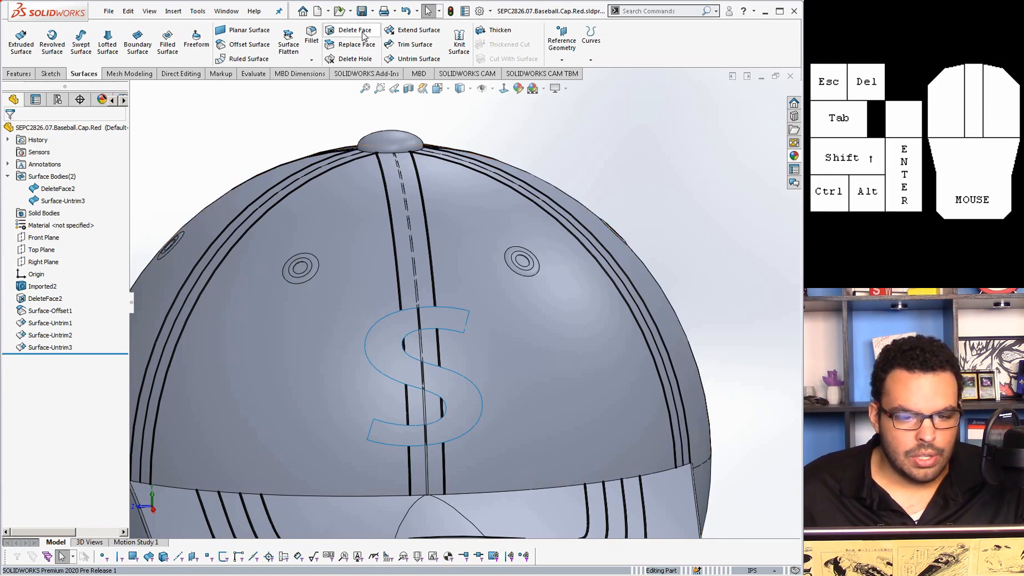
Start a Delete Face operation and hide the Surface-Untrim3 sphere body to expose the cap's faces
left_click(348, 30)
left_click(289, 347)
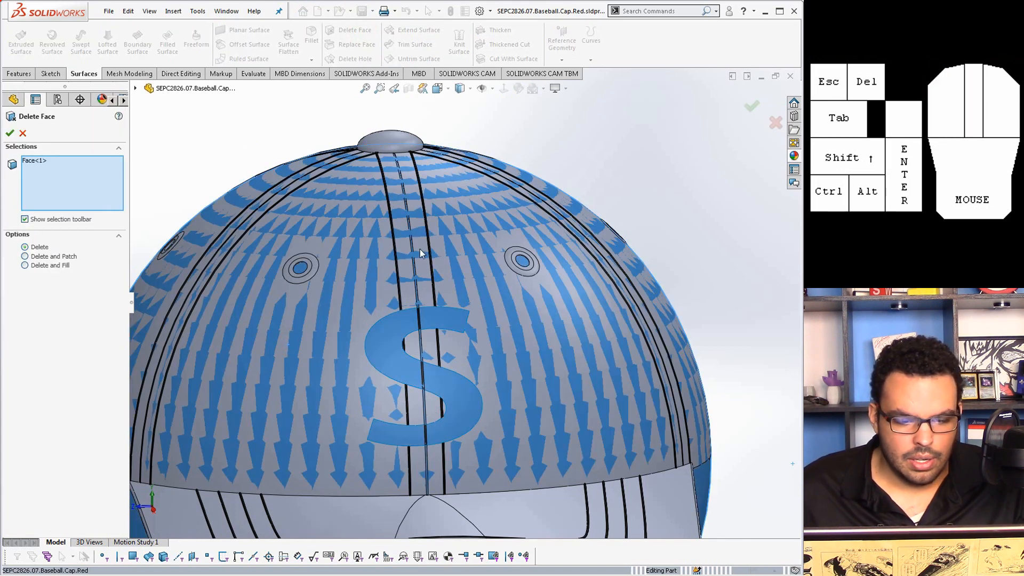
left_click(373, 276)
left_click(135, 88)
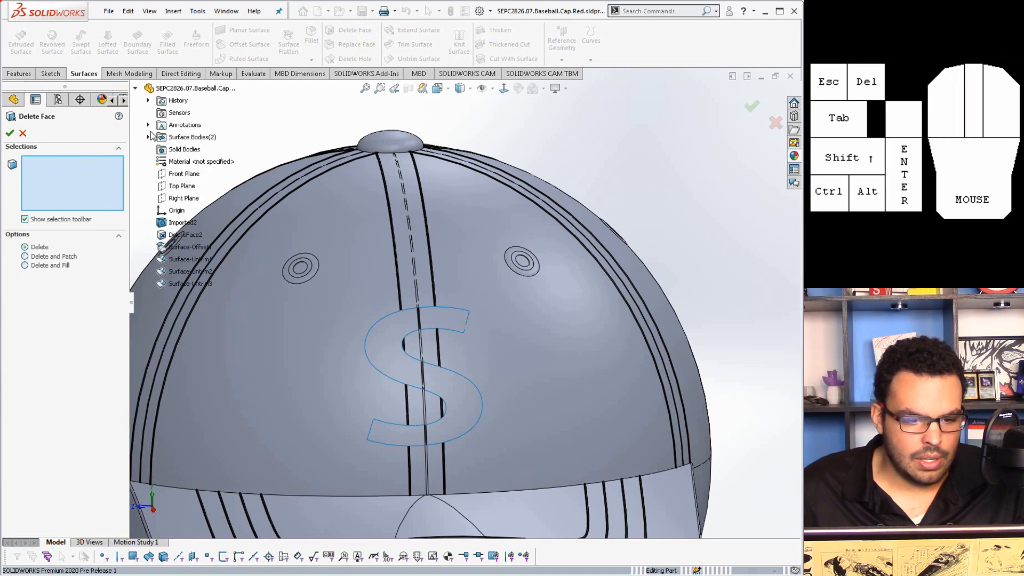
left_click(148, 138)
right_click(189, 161)
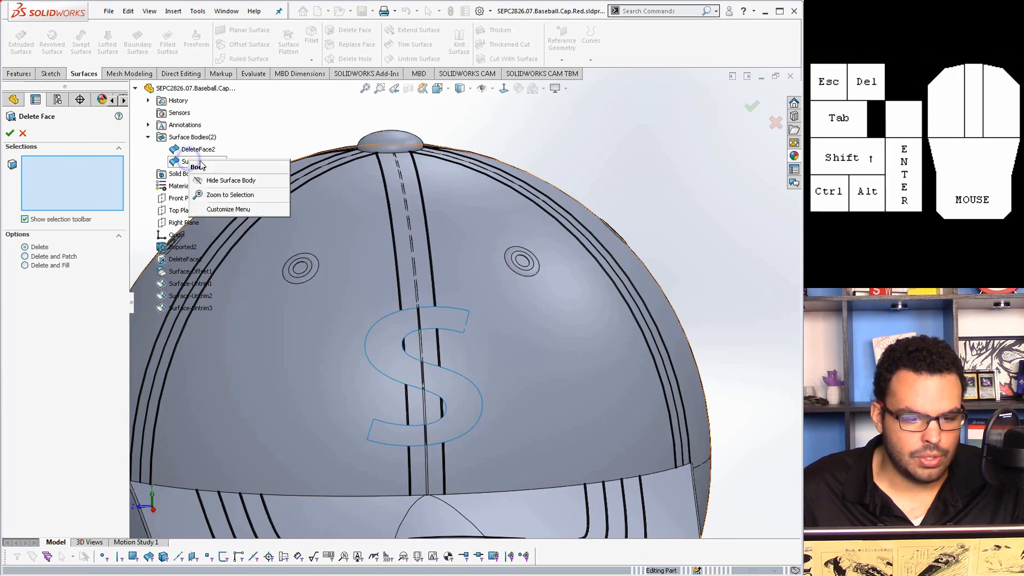
left_click(224, 180)
Choose both front panels and the stitching faces at one panel's upper corner beside the crown button for deletion
left_click(313, 351)
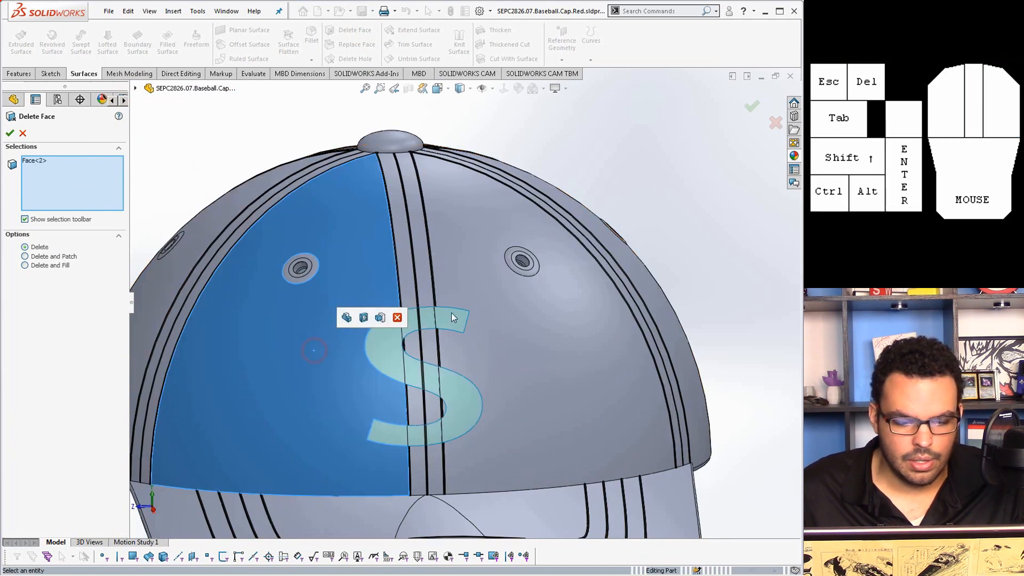
left_click(471, 255)
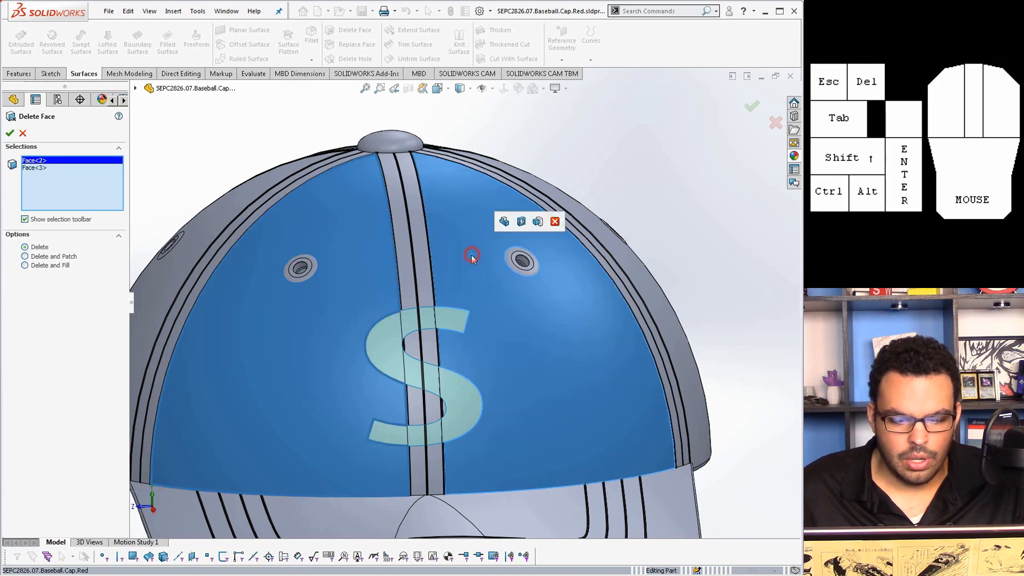
scroll(410, 235, "down", 3)
middle_click_drag(411, 236, 423, 263)
scroll(421, 210, "up", 3)
scroll(400, 165, "down", 4)
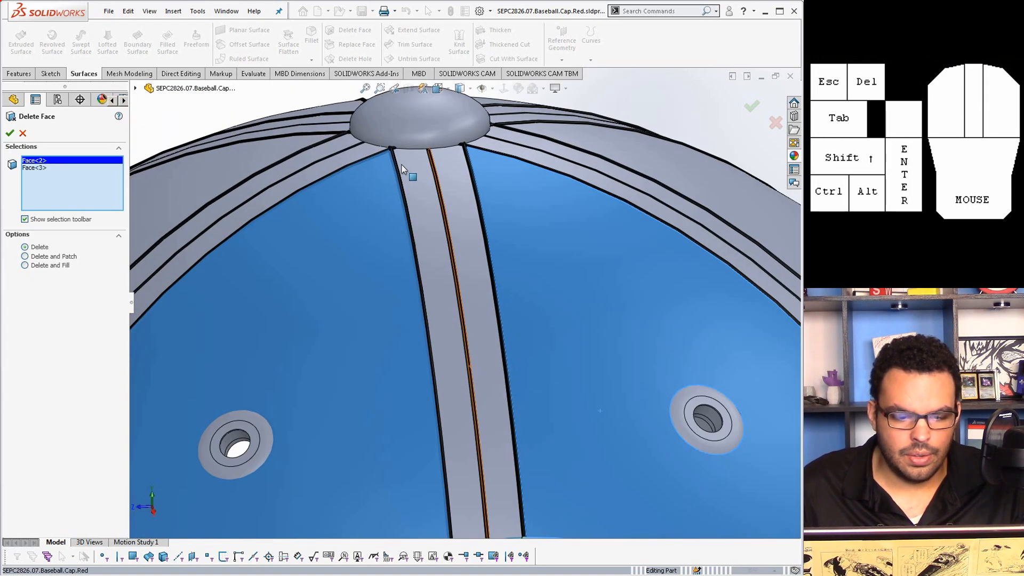
scroll(403, 168, "down", 6)
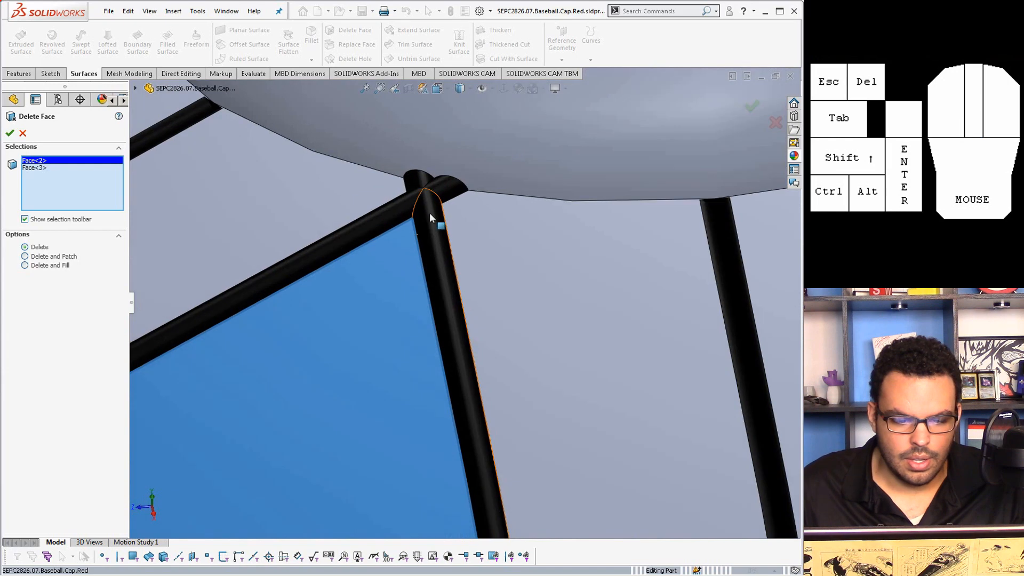
left_click(432, 214)
scroll(405, 216, "up", 2)
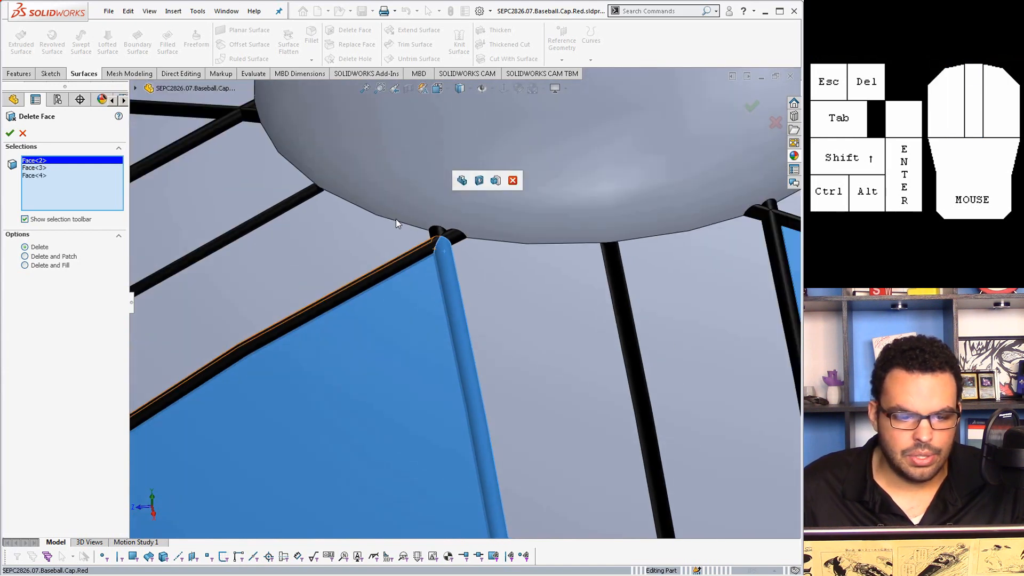
left_click(451, 236)
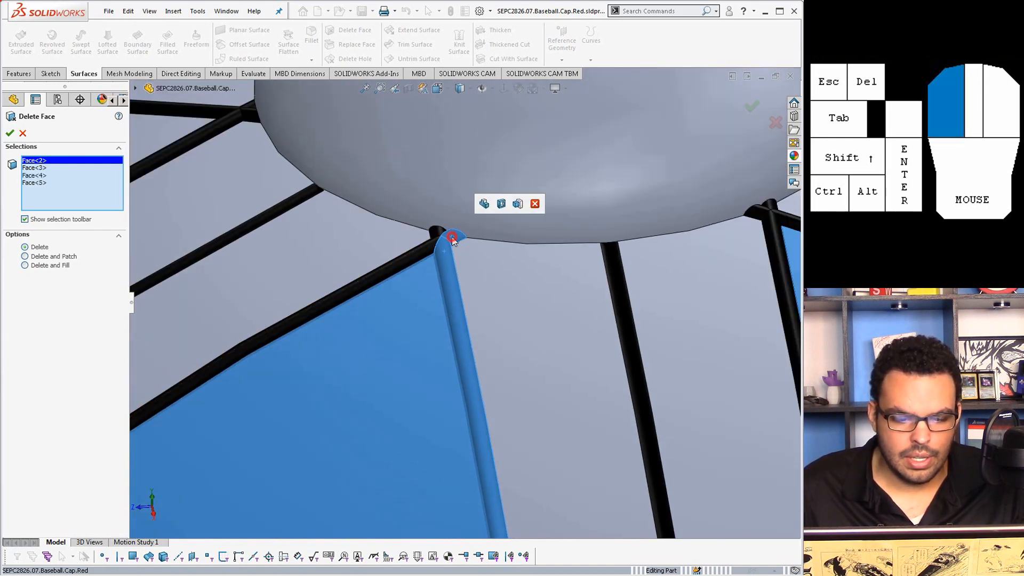
left_click(435, 231)
left_click(430, 243)
Add the center seam strips and the seam stitching below the crown button to the faces for deletion
middle_click_drag(428, 252, 462, 265)
scroll(465, 298, "up", 3)
scroll(604, 334, "down", 2)
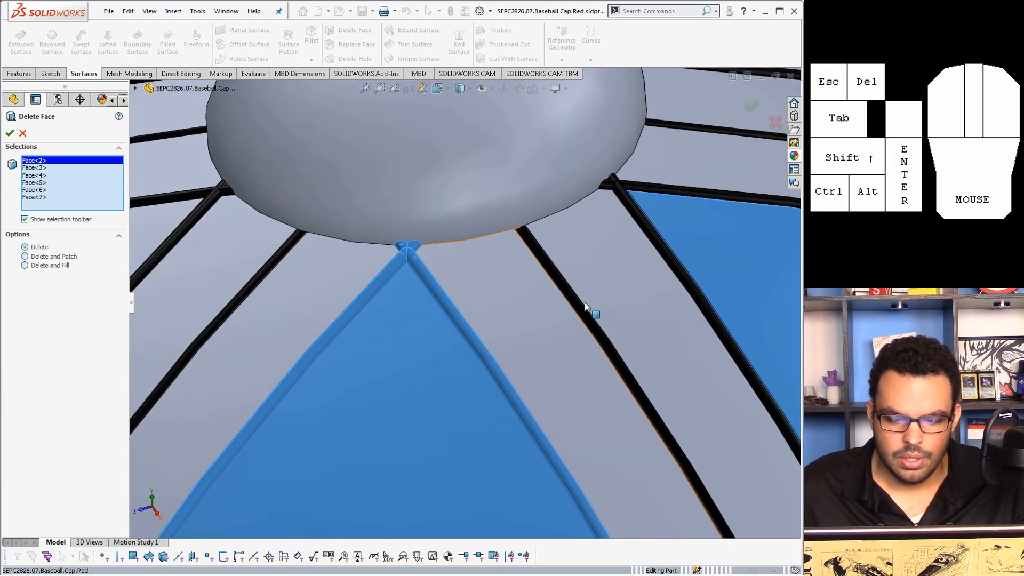
left_click(580, 301)
left_click(617, 256)
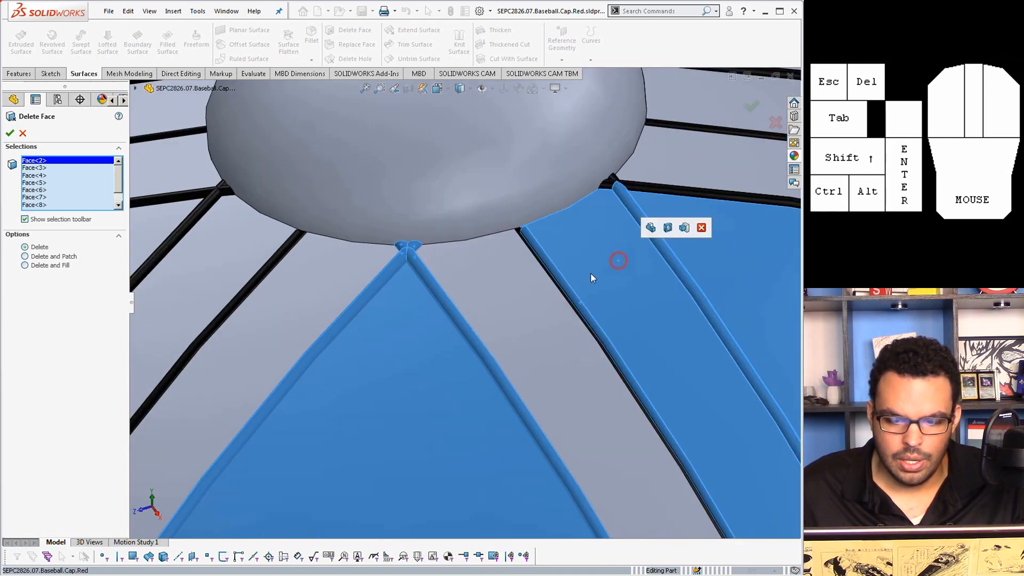
left_click(539, 299)
scroll(521, 238, "down", 4)
scroll(499, 238, "up", 5)
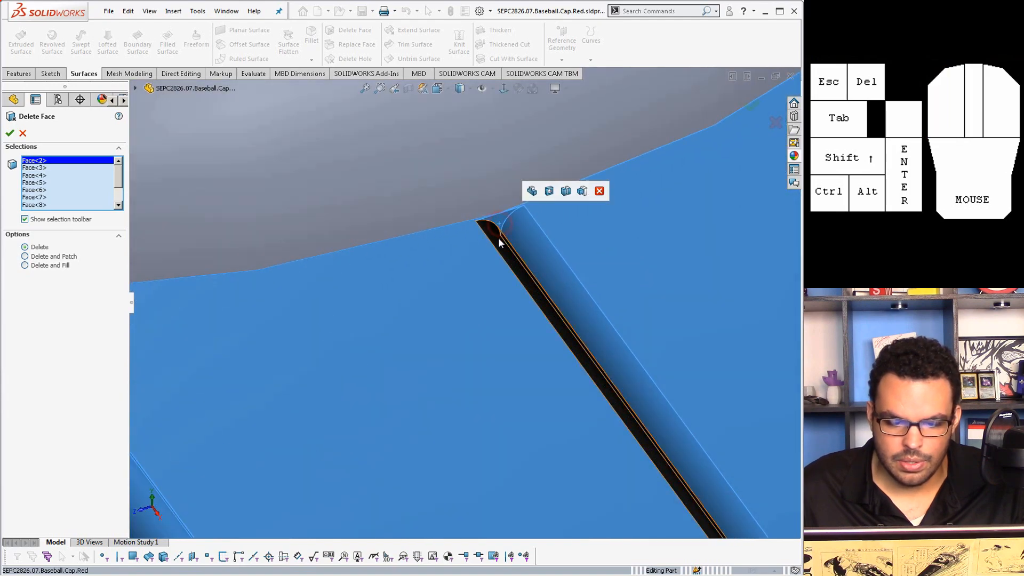
Add the stitching faces at the other front panel's upper corner beside the crown button to the deletion selection
middle_click_drag(583, 258, 583, 246)
scroll(583, 247, "down", 3)
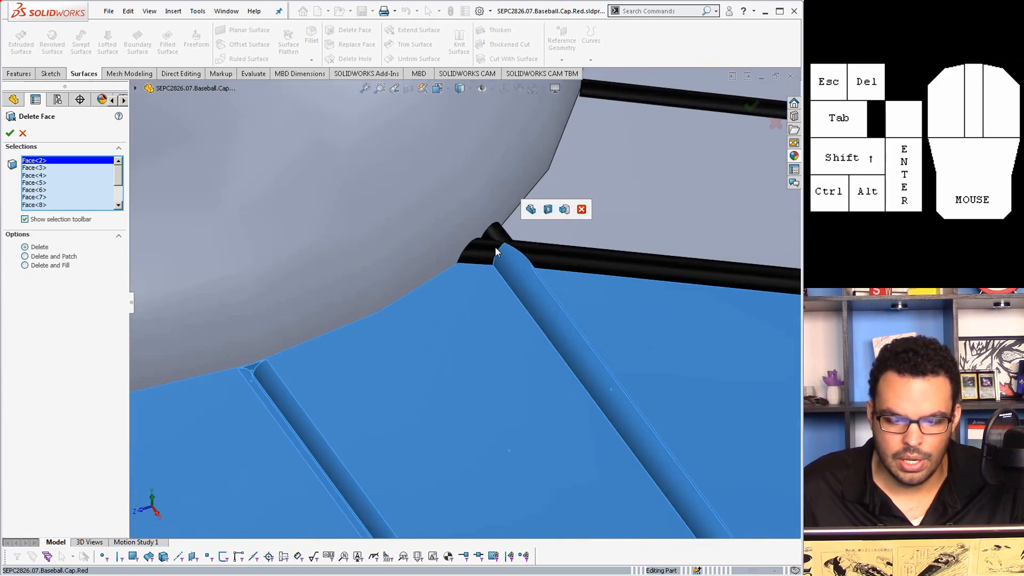
scroll(453, 270, "up", 4)
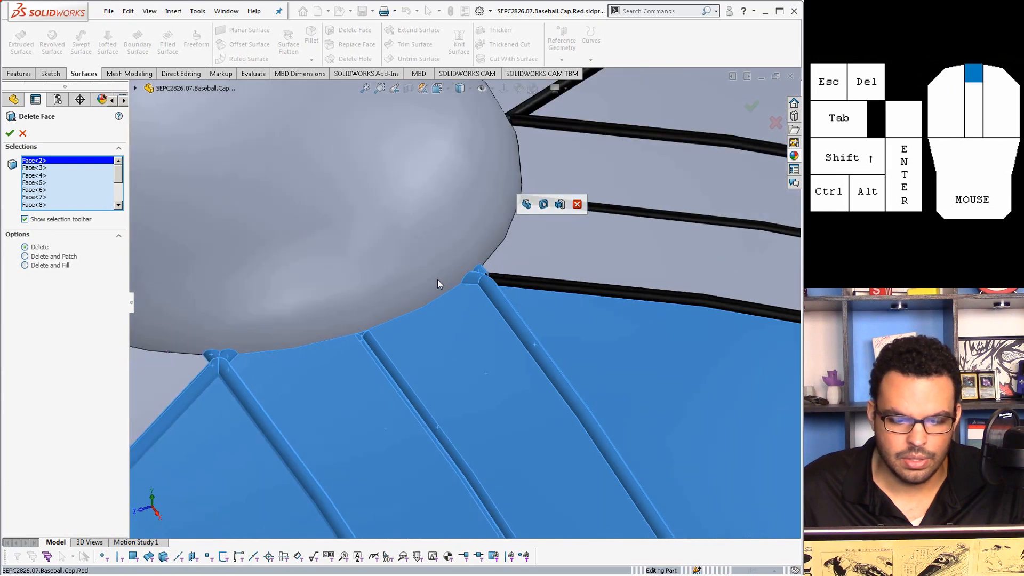
scroll(483, 288, "down", 4)
left_click(495, 288)
scroll(495, 286, "up", 4)
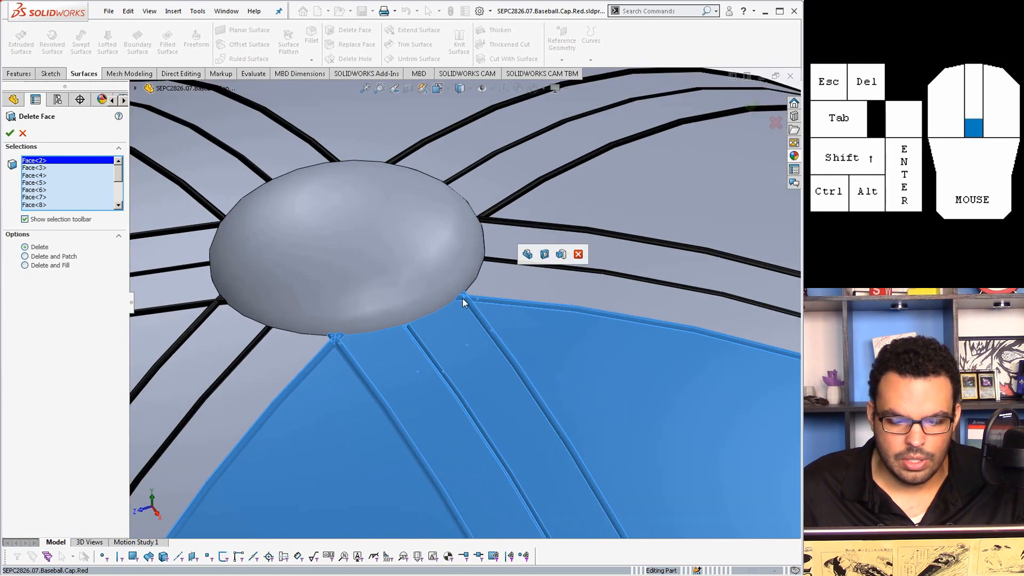
scroll(463, 299, "down", 4)
left_click(444, 297)
left_click(516, 293)
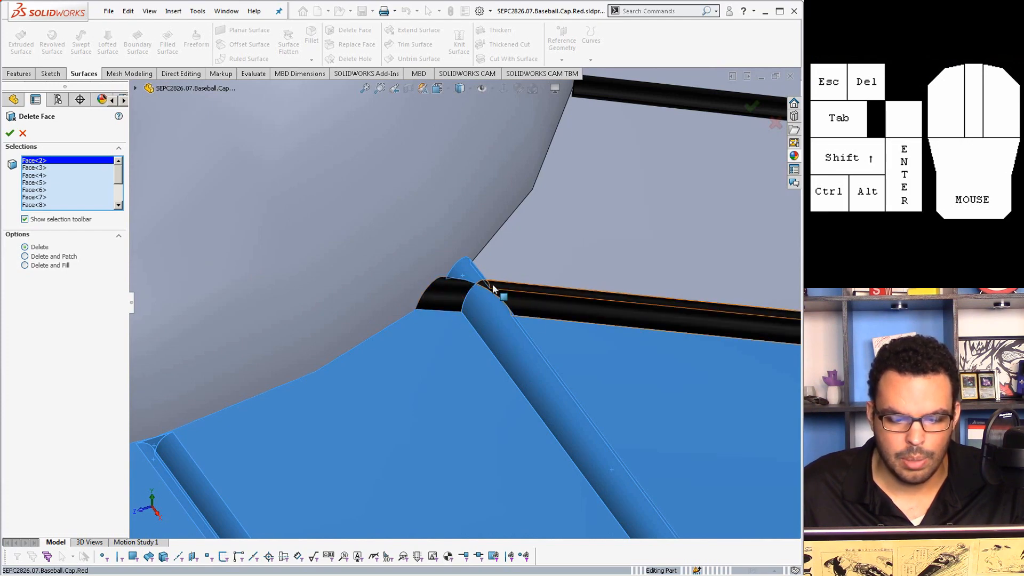
left_click(449, 293)
left_click(531, 303)
scroll(560, 322, "up", 10)
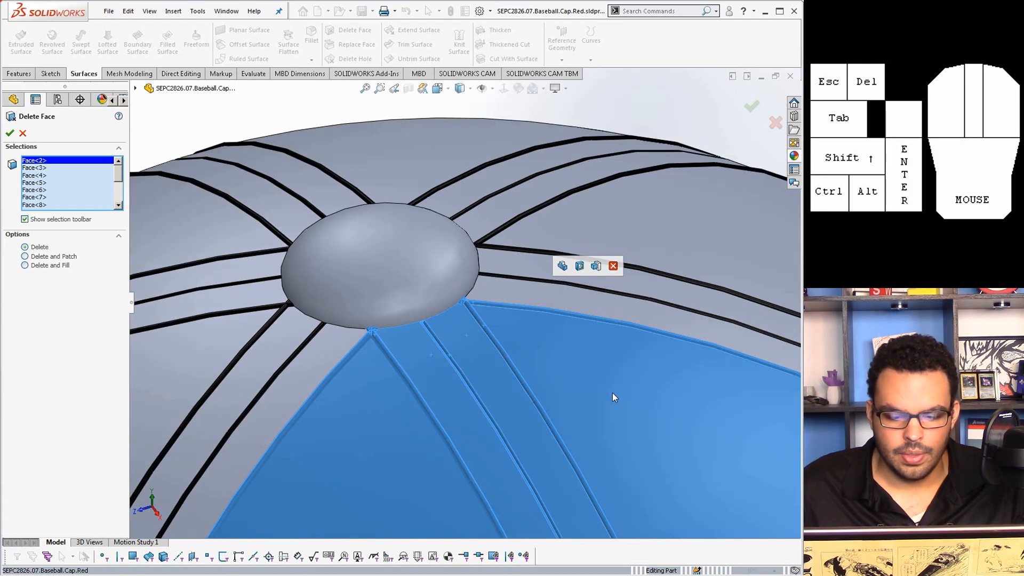
Add the center strip segments between the S and the brim, with their outer stitching faces, to the deletion selection
scroll(616, 412, "down", 10)
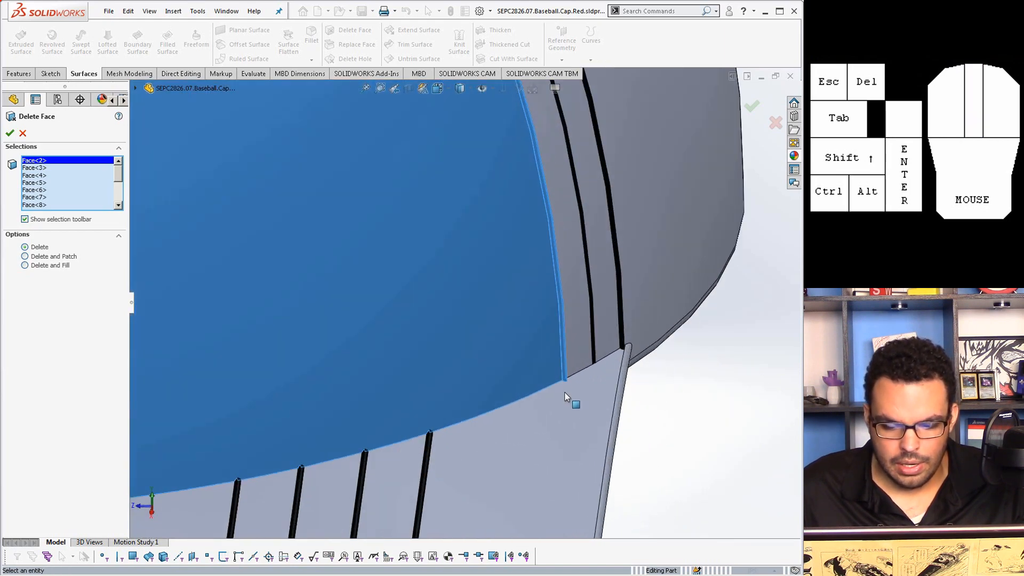
scroll(484, 378, "up", 10)
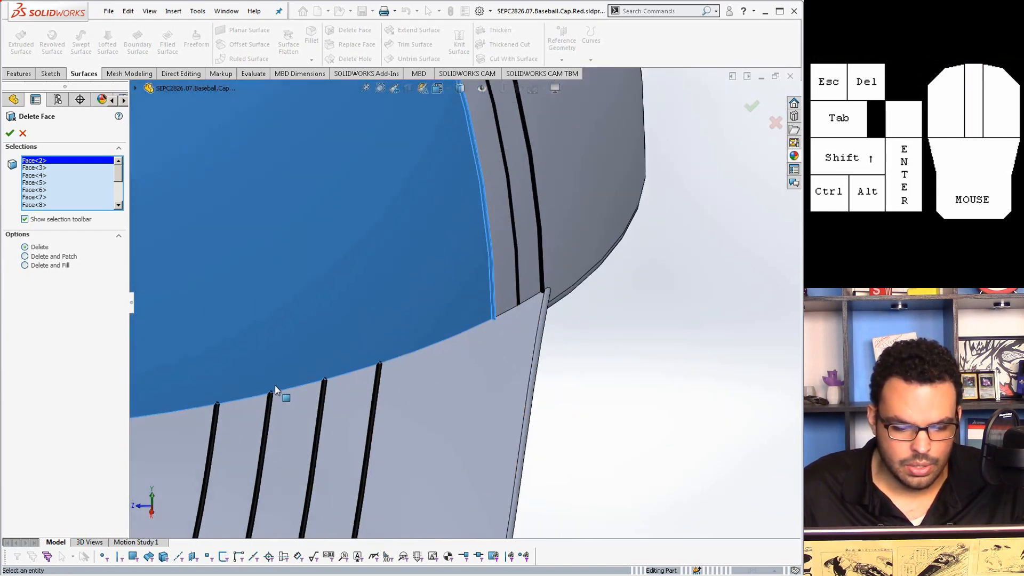
middle_click_drag(281, 347, 279, 356)
scroll(299, 316, "down", 10)
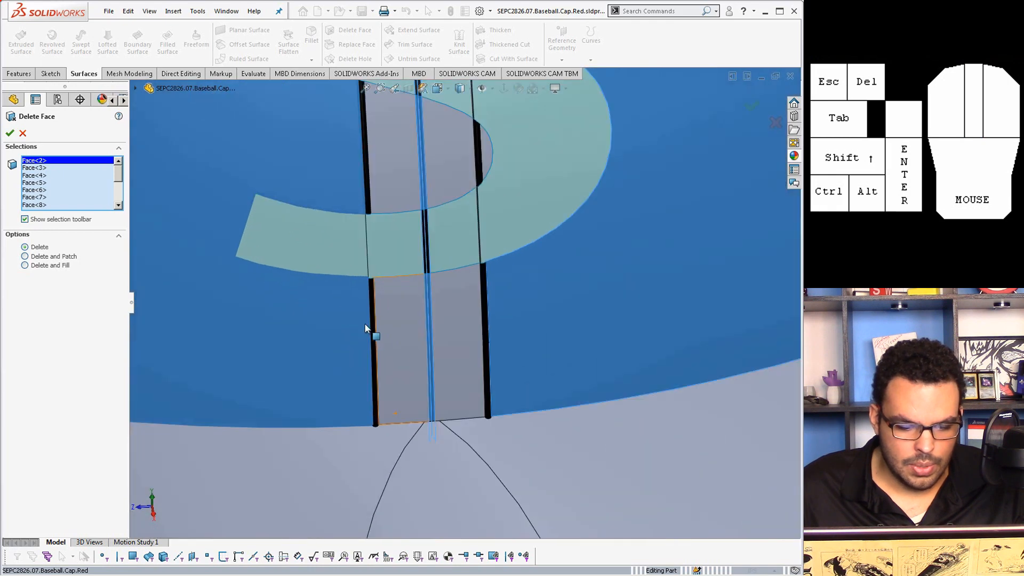
left_click(416, 380)
left_click(511, 409)
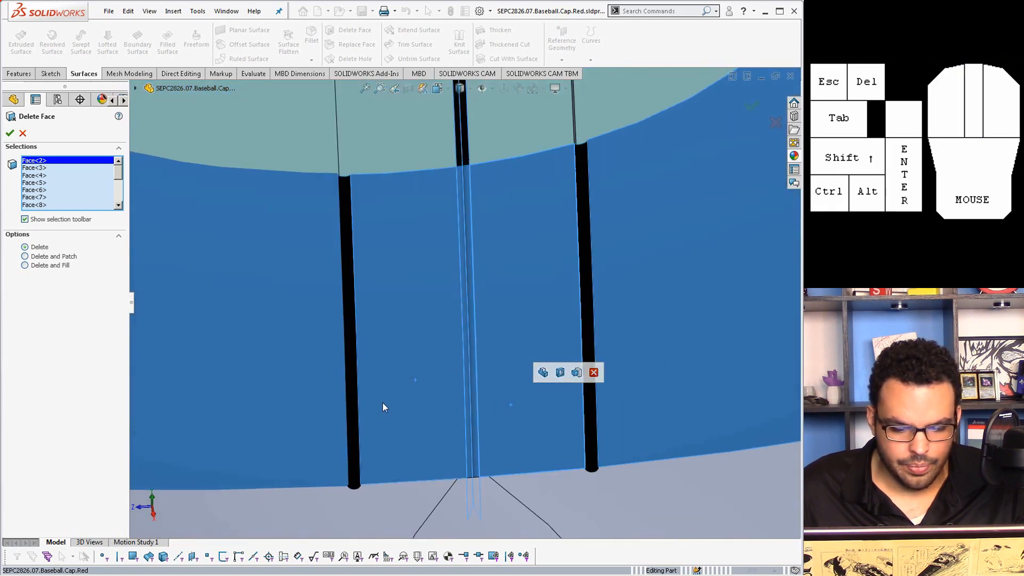
left_click(351, 400)
left_click(581, 241)
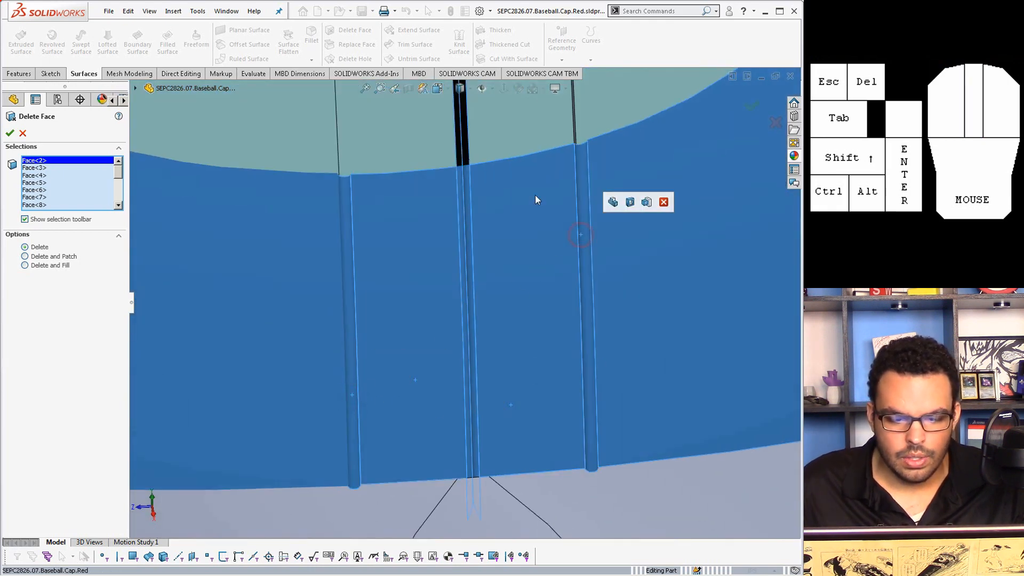
Add the strip segments, stitching and small panel sliver inside the S's lower loop to the deletion selection
left_click(462, 151)
scroll(459, 159, "up", 2)
scroll(464, 192, "down", 3)
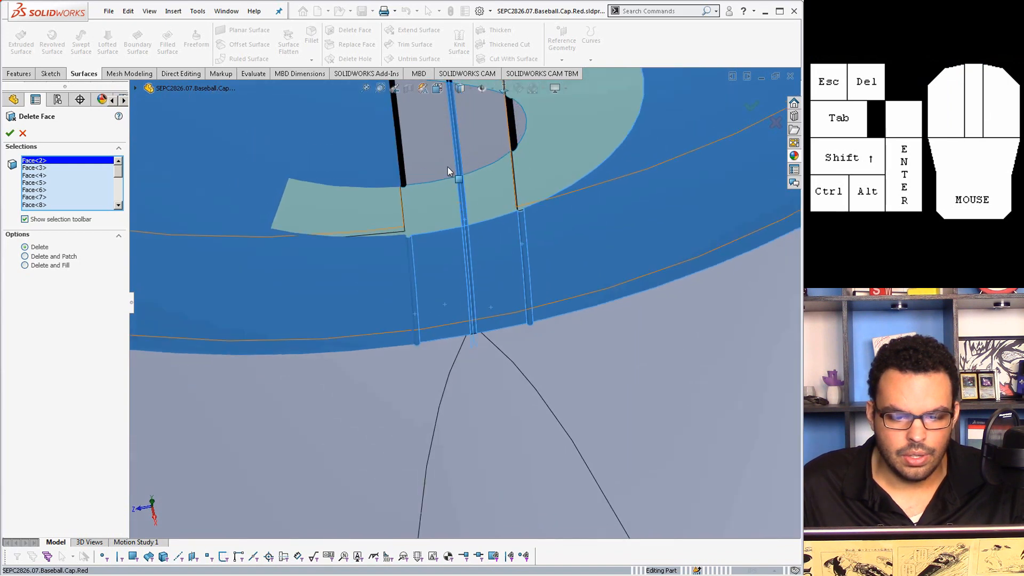
left_click(446, 165)
left_click(500, 166)
scroll(502, 167, "up", 1)
scroll(503, 160, "down", 3)
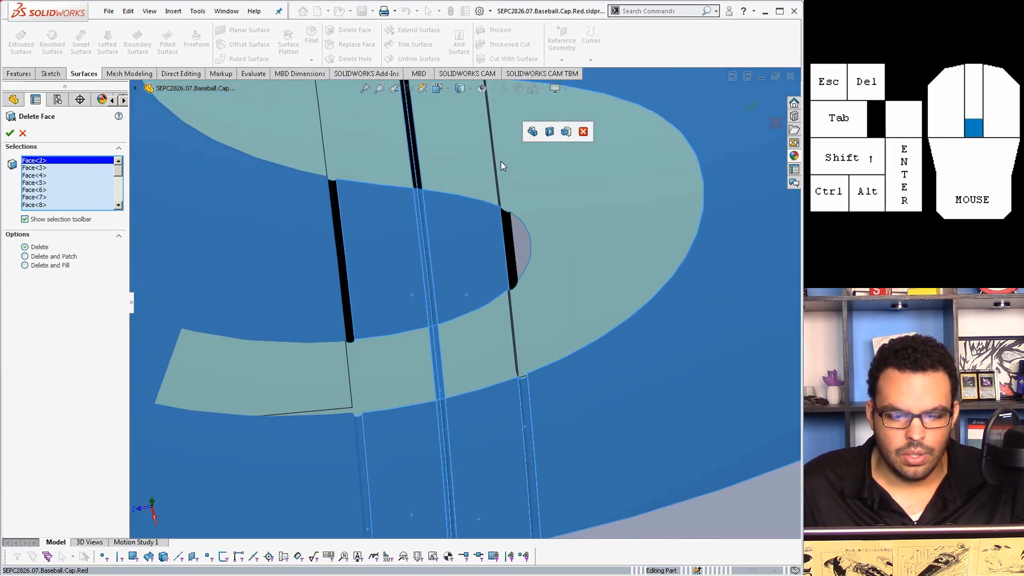
left_click(502, 235)
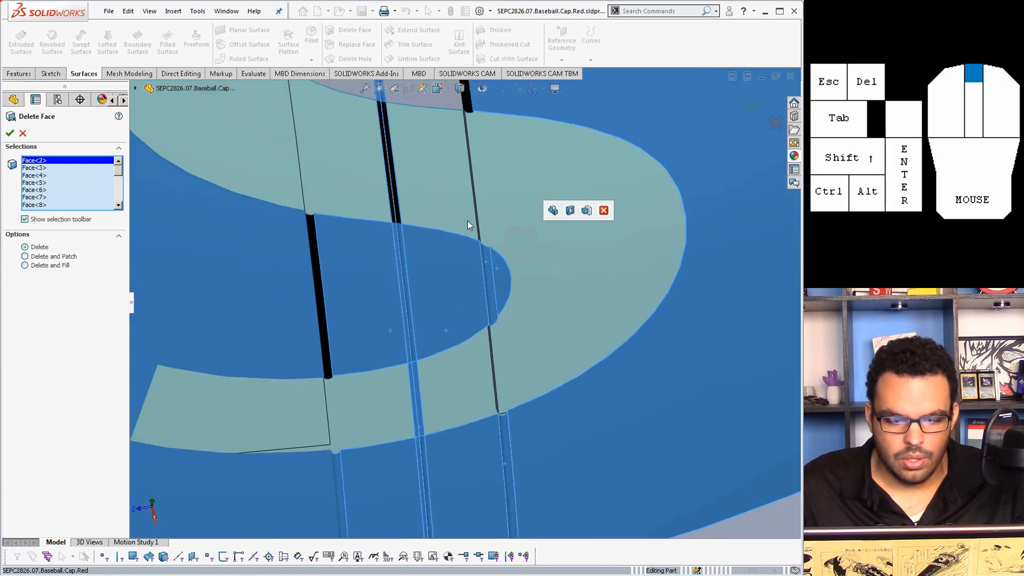
Add the strip segments and stitching inside the S's upper loop to the faces for deletion
scroll(468, 222, "up", 3)
scroll(426, 163, "up", 2)
scroll(439, 155, "down", 3)
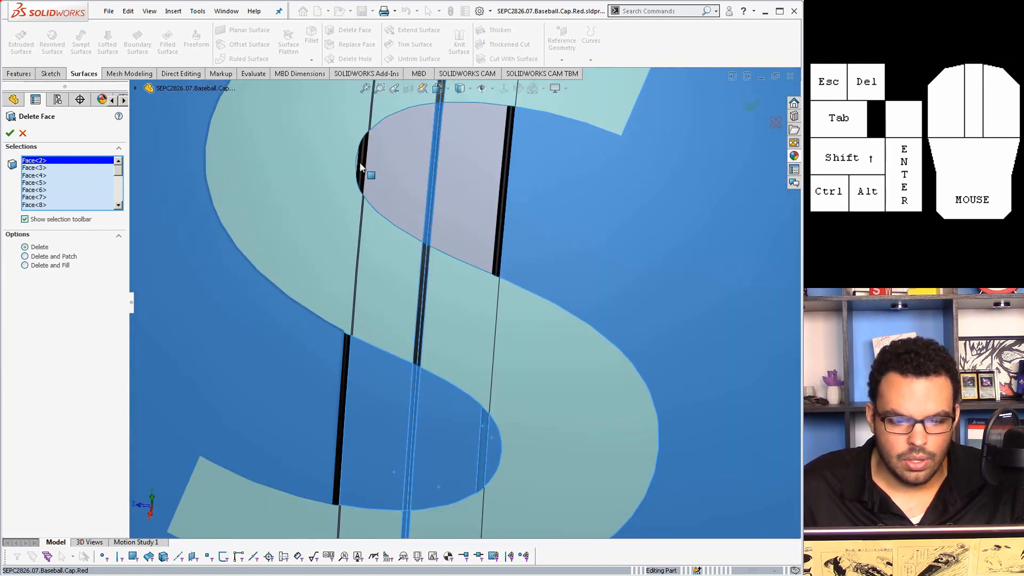
left_click(366, 164)
left_click(468, 182)
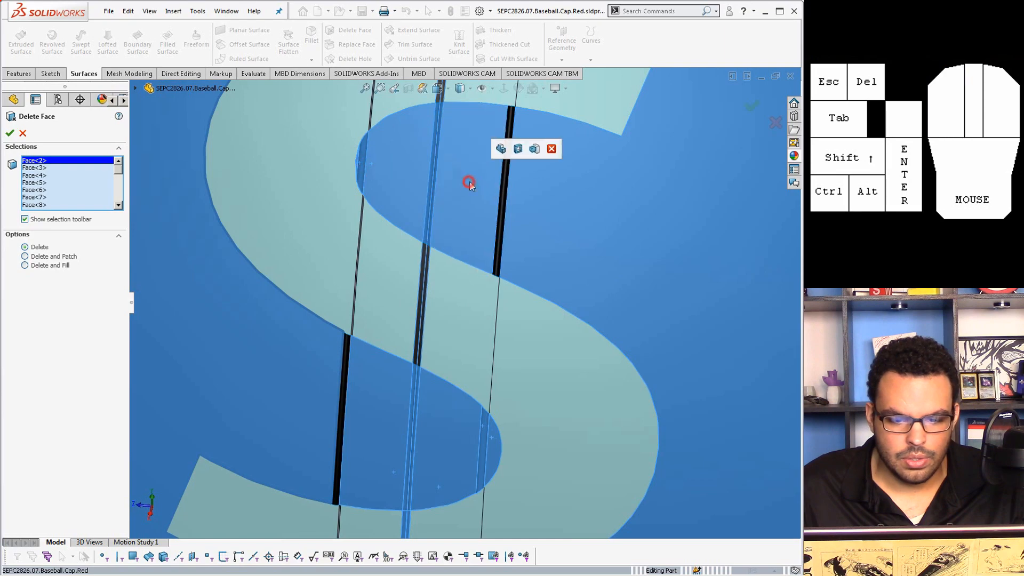
left_click(507, 188)
Add the small faces at the lower end of the center seam, where it meets the brim, to the deletion selection
scroll(467, 293, "up", 3)
scroll(449, 465, "down", 6)
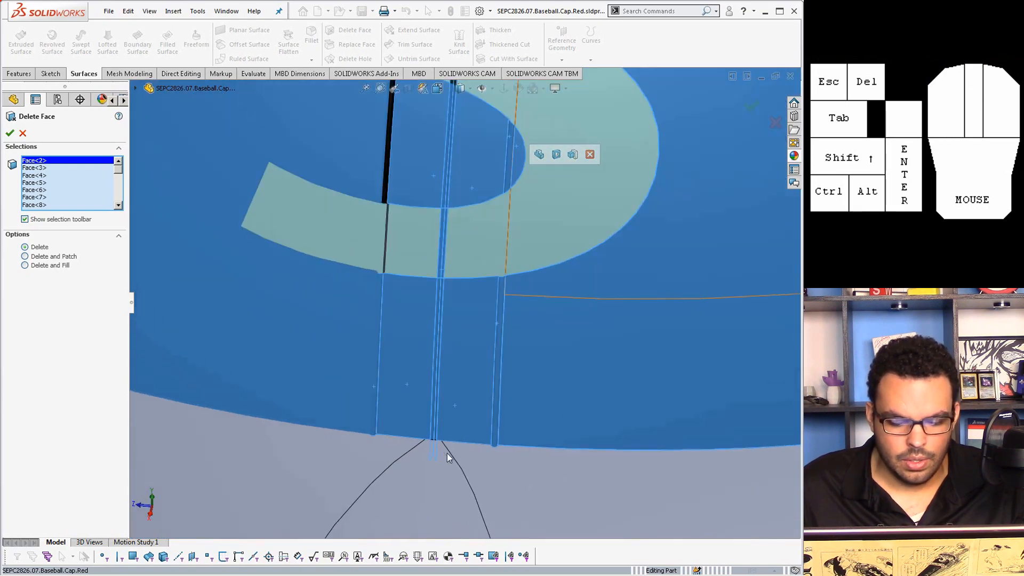
middle_click_drag(414, 317, 213, 398)
scroll(412, 334, "down", 4)
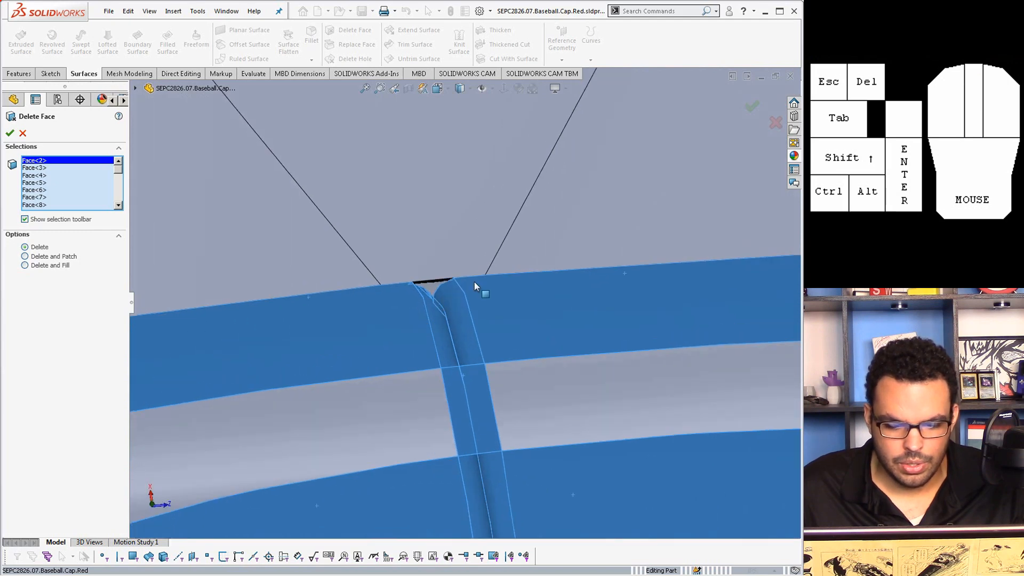
left_click(400, 302)
left_click(403, 292)
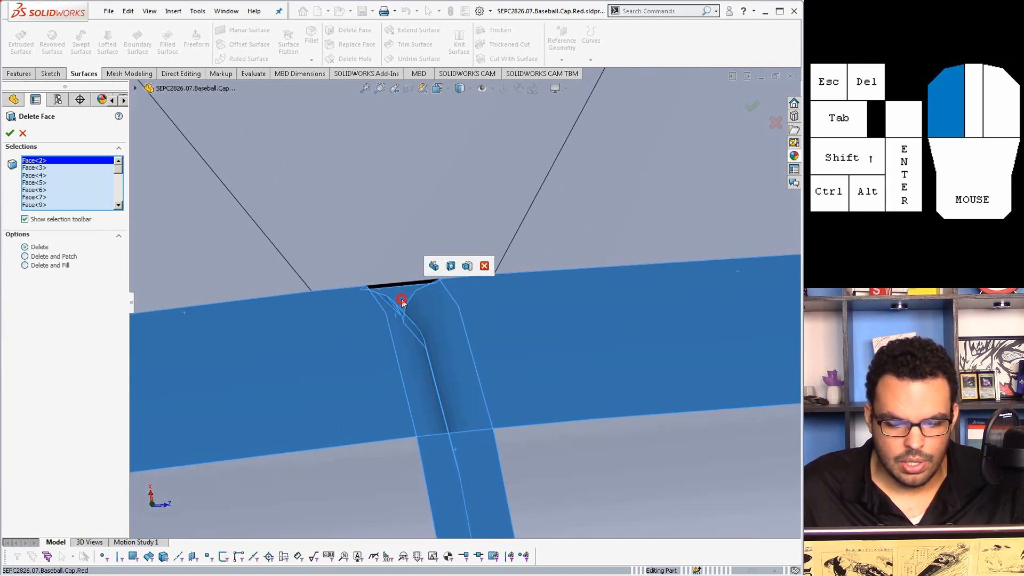
middle_click_drag(403, 293, 579, 284)
Add the remaining stitch face inside the S's lower loop and delete all selected front-panel faces with the Delete option
scroll(579, 284, "up", 5)
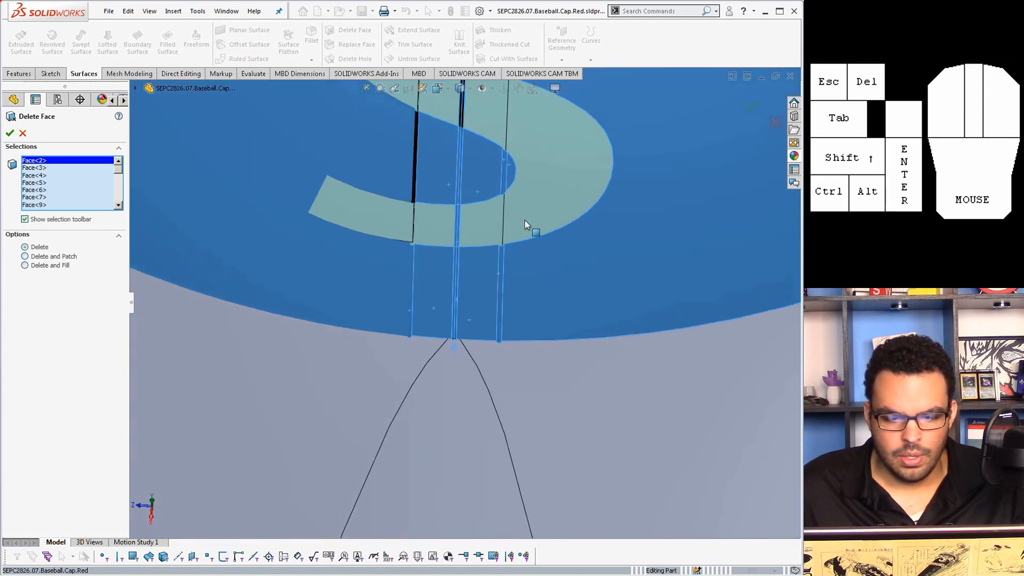
scroll(498, 203, "down", 6)
left_click(433, 294)
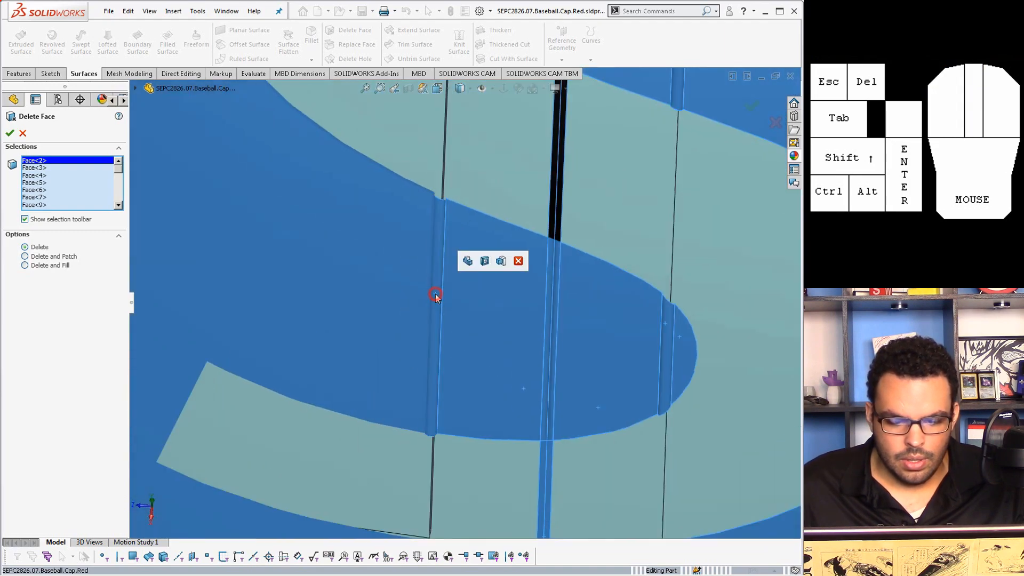
scroll(458, 312, "up", 5)
scroll(487, 286, "up", 4)
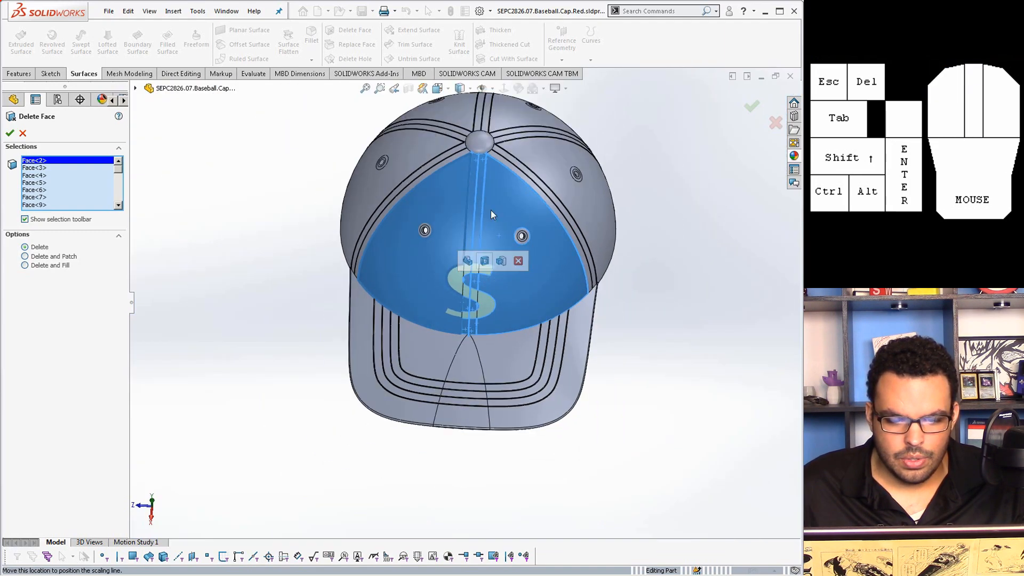
middle_click_drag(491, 210, 438, 219)
scroll(438, 219, "down", 3)
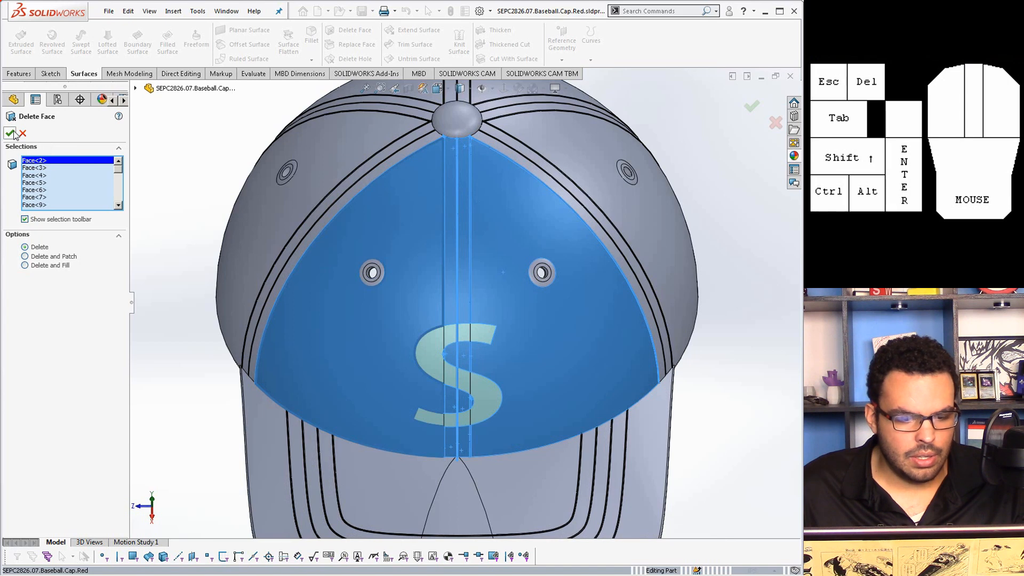
key("Return")
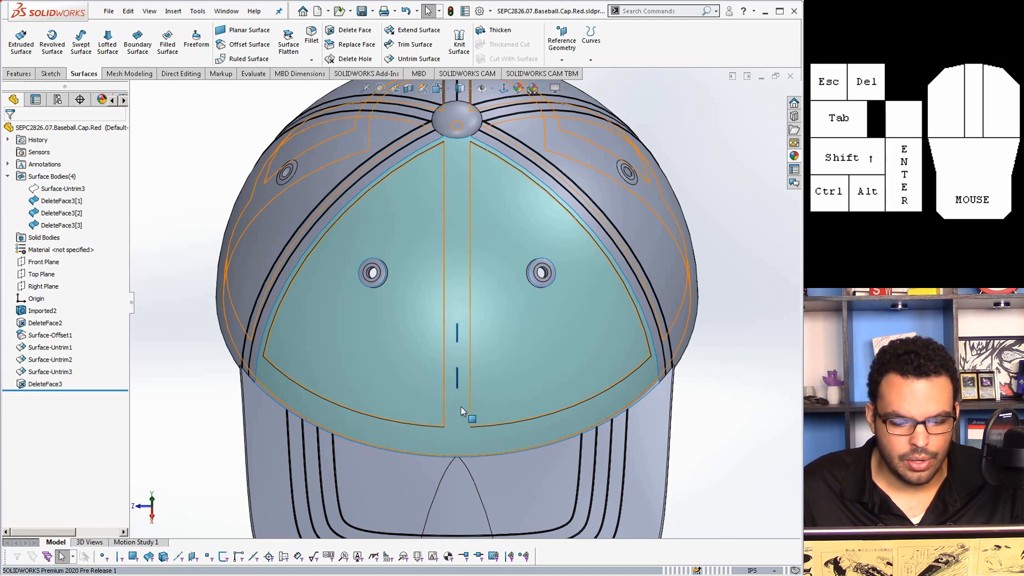
Keep only the main cap body and the untrimmed offset surface using Delete/Keep Body with the Keep Bodies option
left_click(67, 193)
left_click(142, 222)
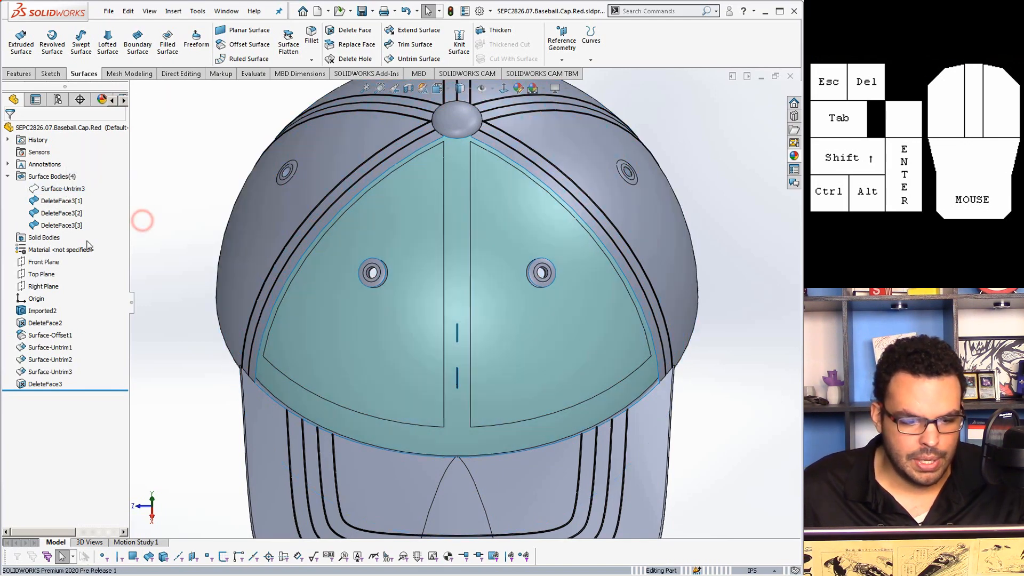
left_click(67, 214)
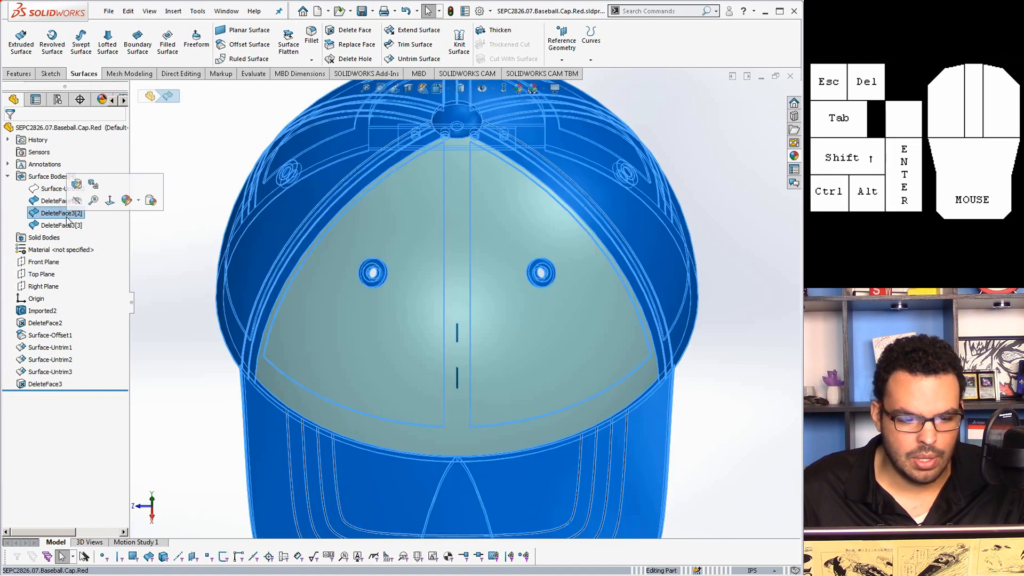
left_click(53, 188, "ctrl")
right_click(51, 190)
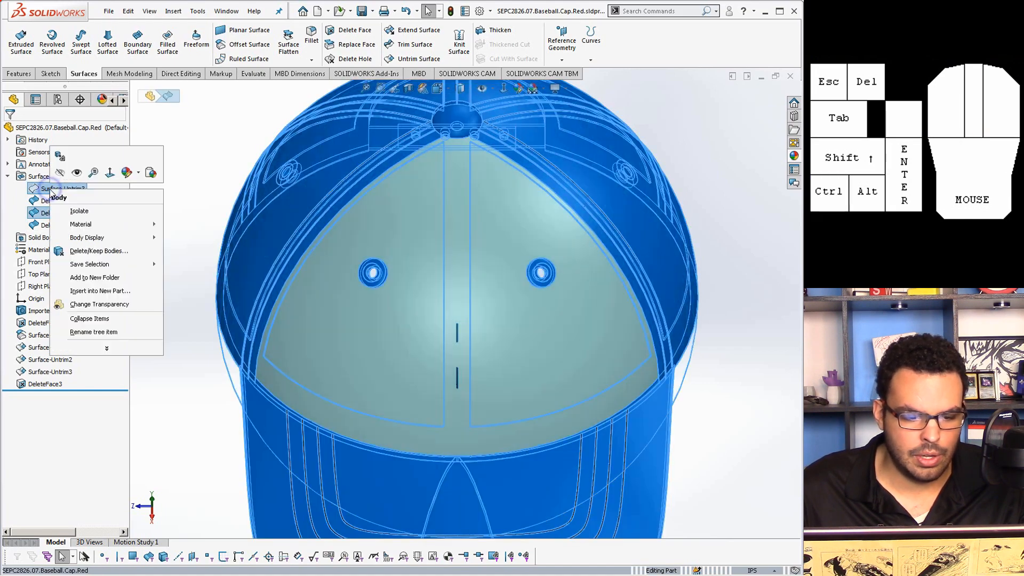
left_click(113, 251)
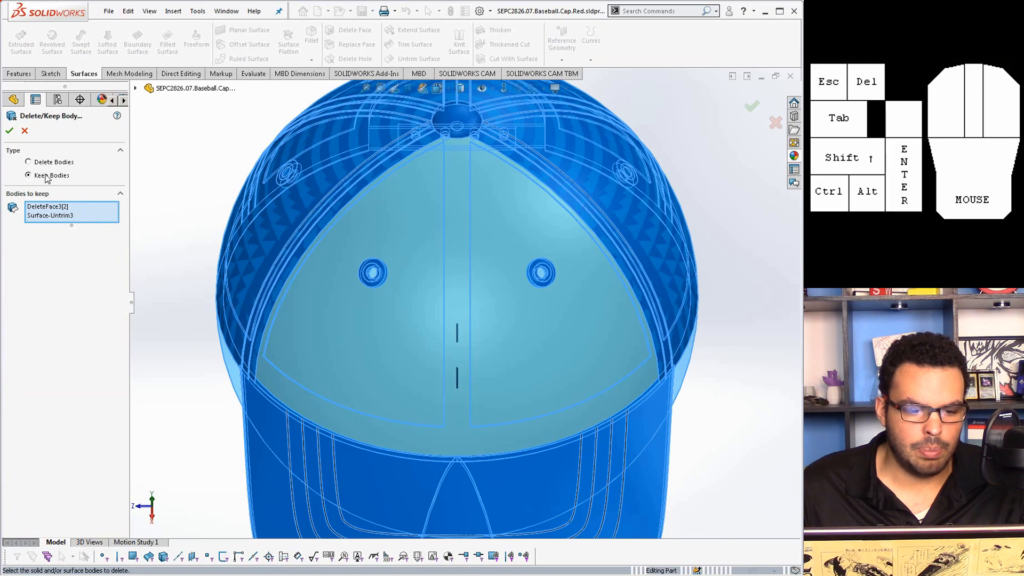
left_click(9, 130)
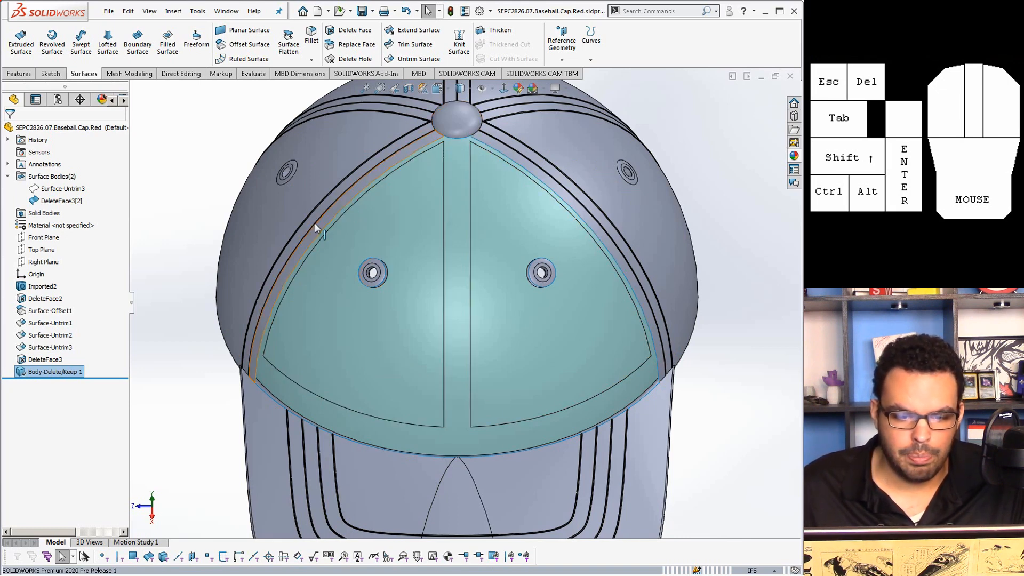
Start Untrim Surface with Connect endpoints and select the two scalloped edges at the near upper corner of the opening, filtering for edges
scroll(451, 235, "down", 6)
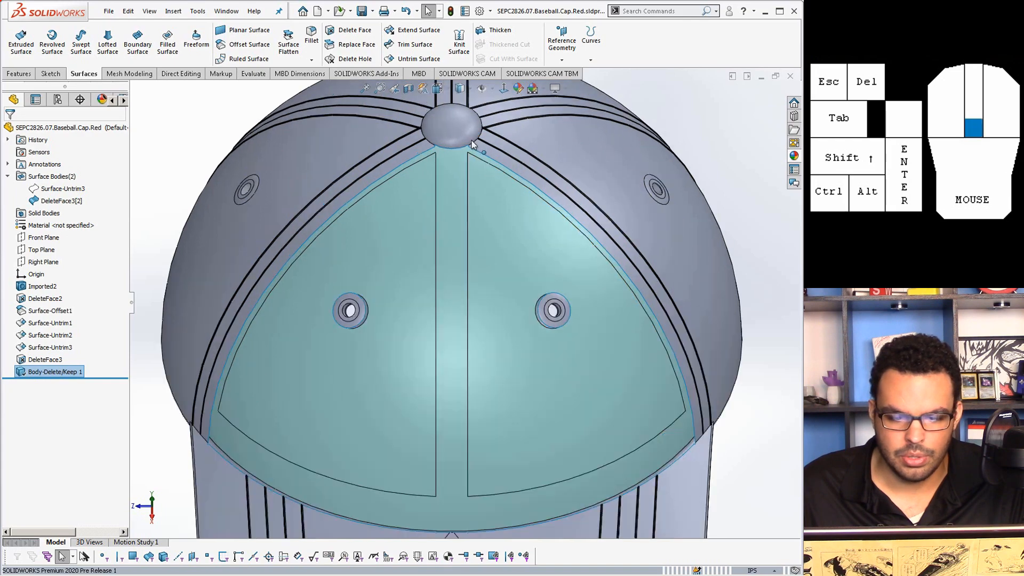
scroll(443, 238, "down", 3)
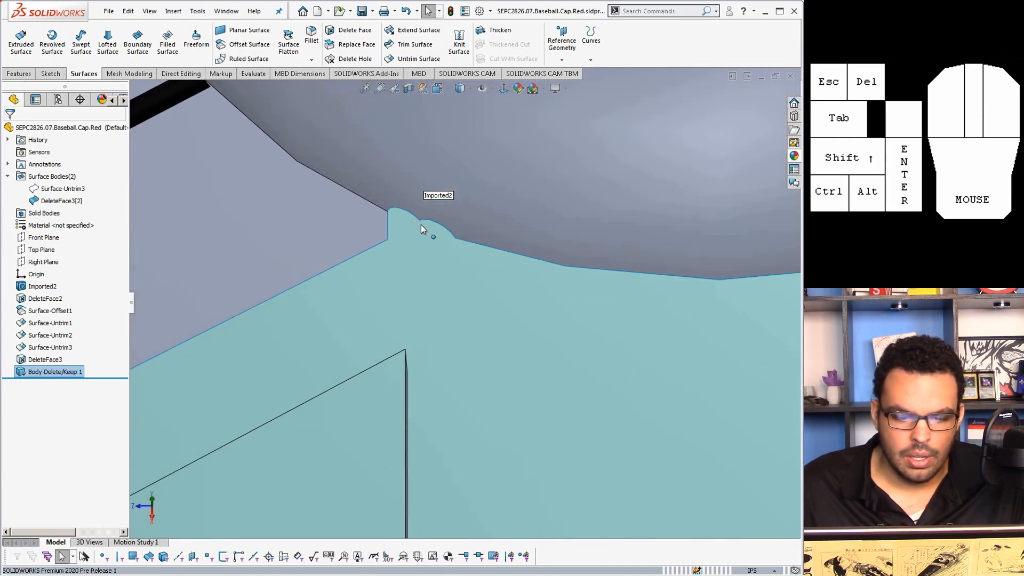
mouse_move(438, 192)
middle_mouse_down()
mouse_move(438, 180)
mouse_move(448, 208)
middle_mouse_up()
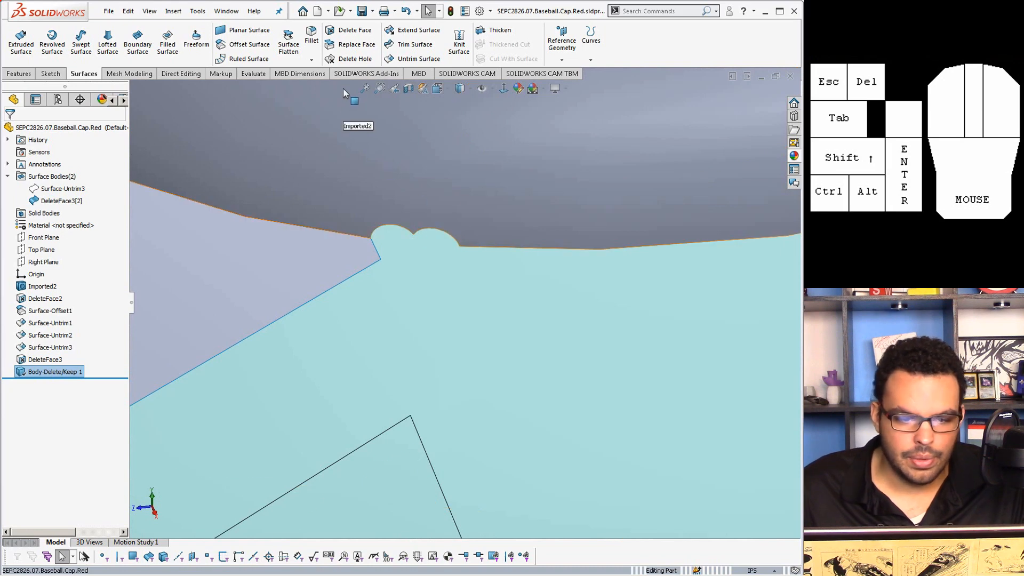
left_click(409, 60)
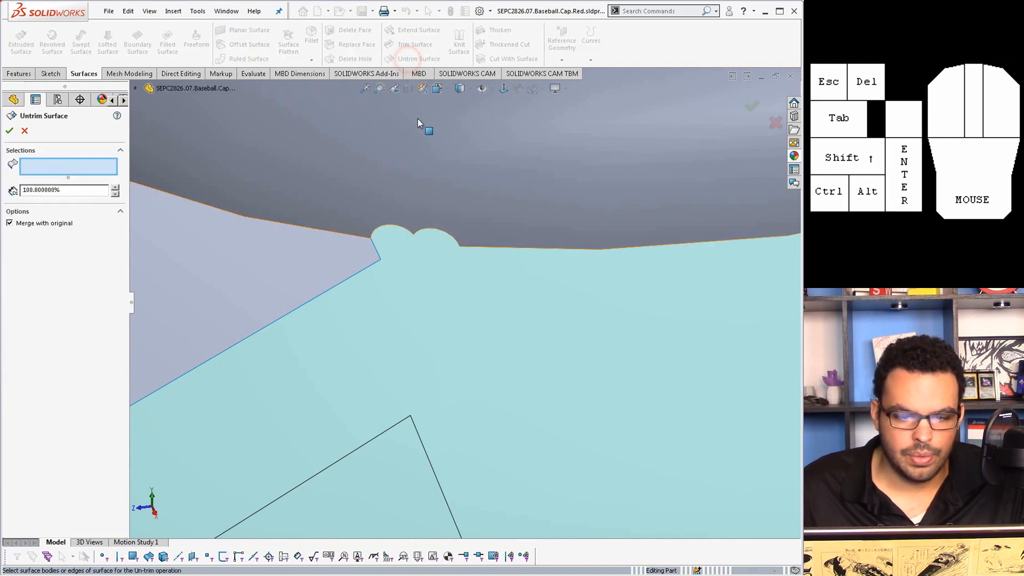
left_click(440, 233)
left_click(414, 235)
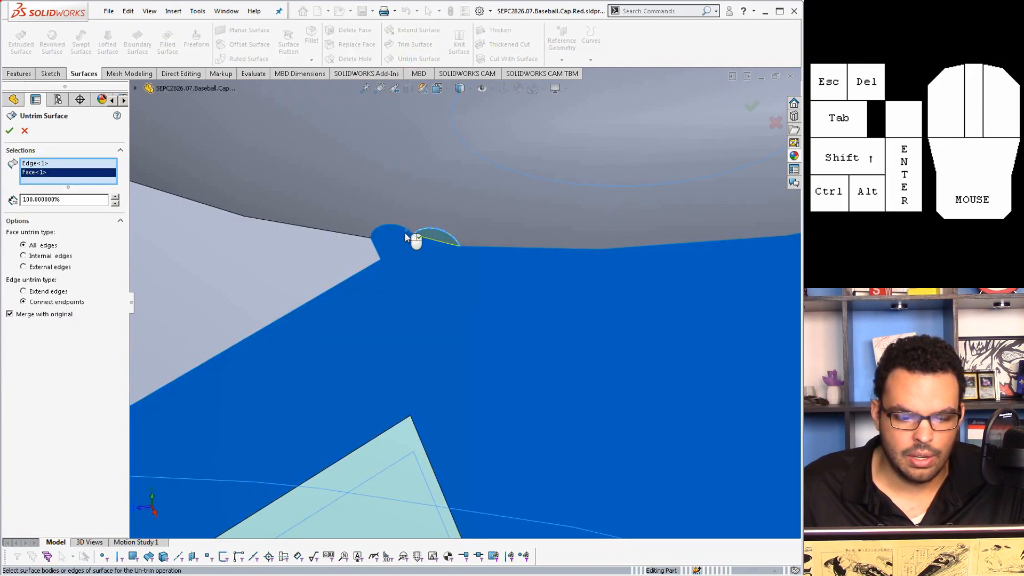
left_click(414, 237)
left_click(118, 556)
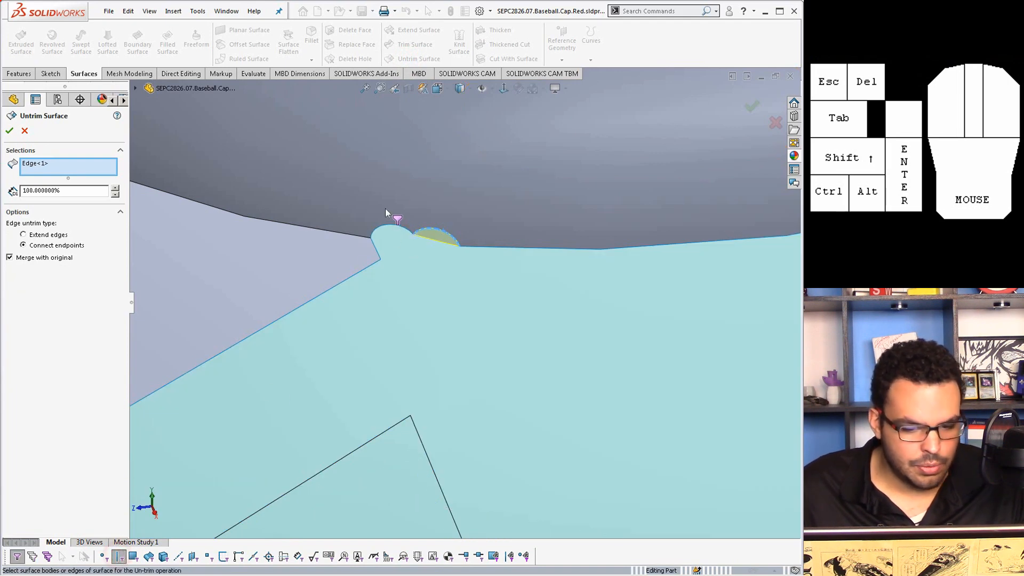
left_click(417, 235)
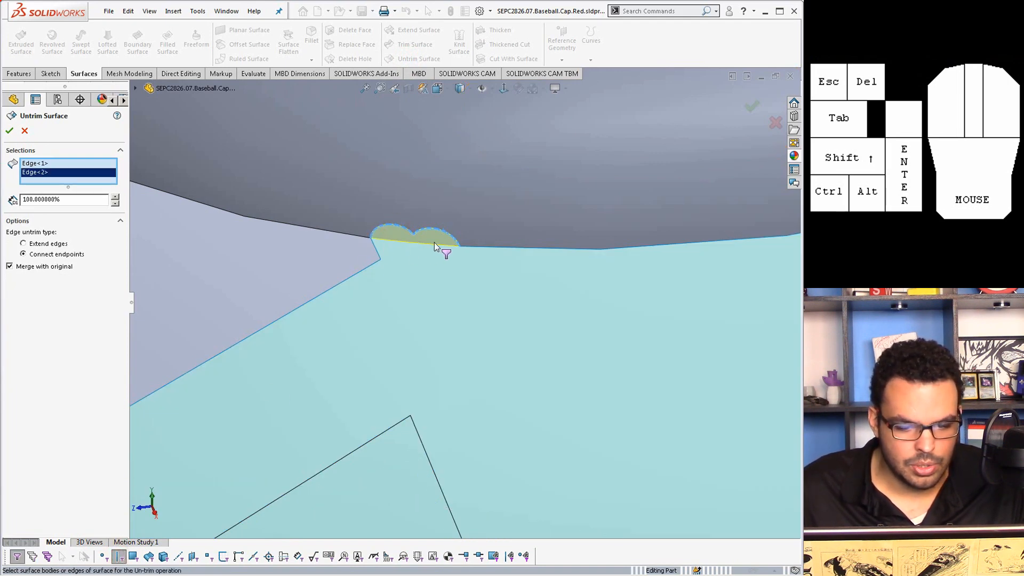
Add the two scalloped edges at the opposite upper corner beneath the top button and apply the untrim at 100% with Merge with original
scroll(496, 243, "up", 3)
scroll(588, 264, "down", 5)
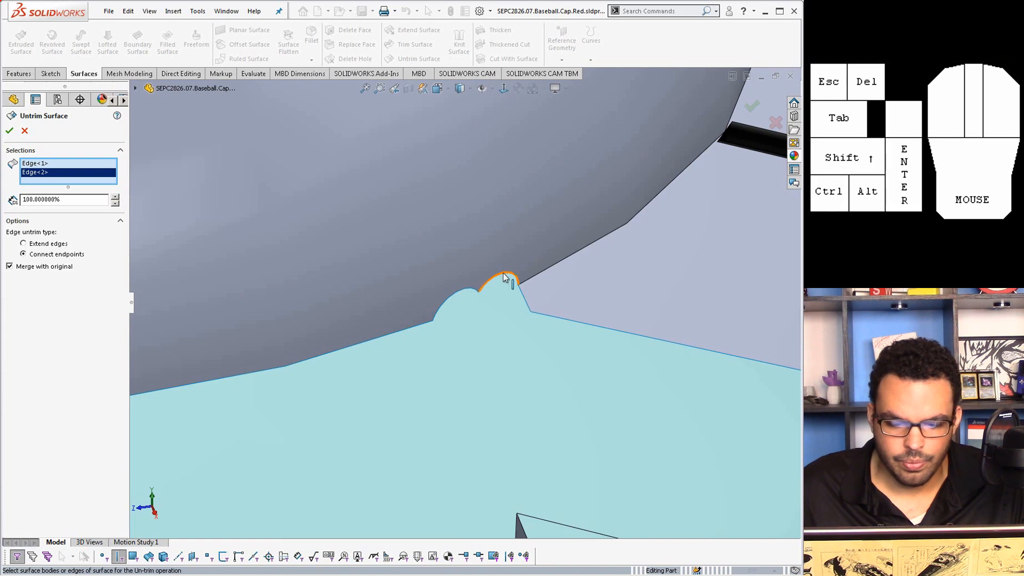
left_click(504, 276)
left_click(459, 292)
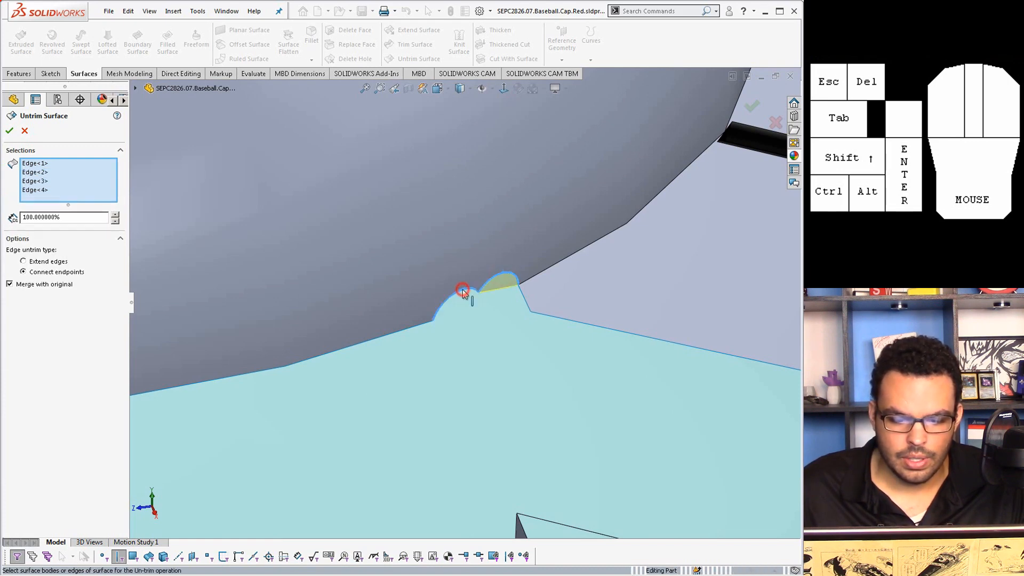
scroll(435, 295, "up", 1)
scroll(261, 303, "up", 3)
scroll(422, 300, "down", 4)
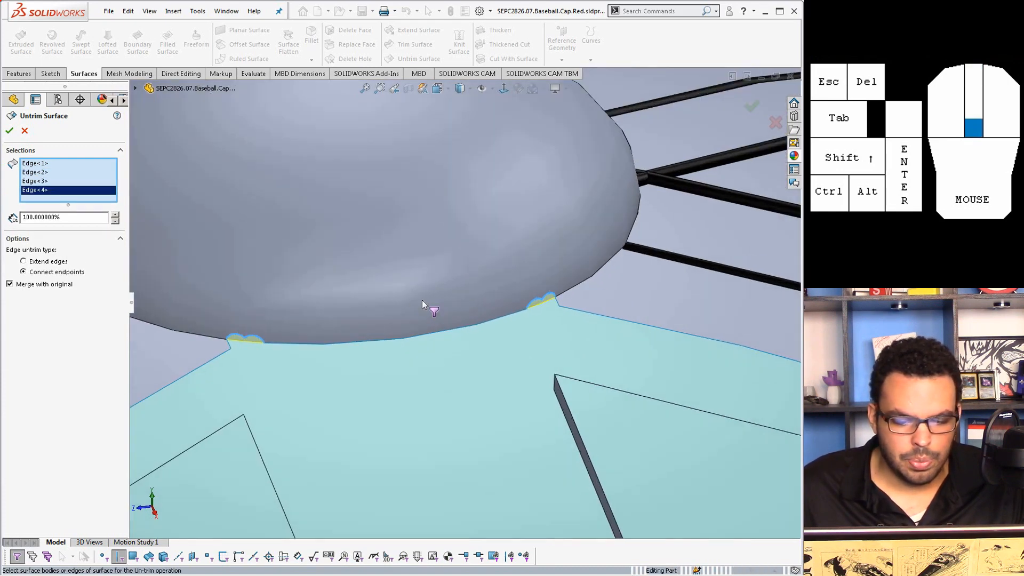
left_click(11, 131)
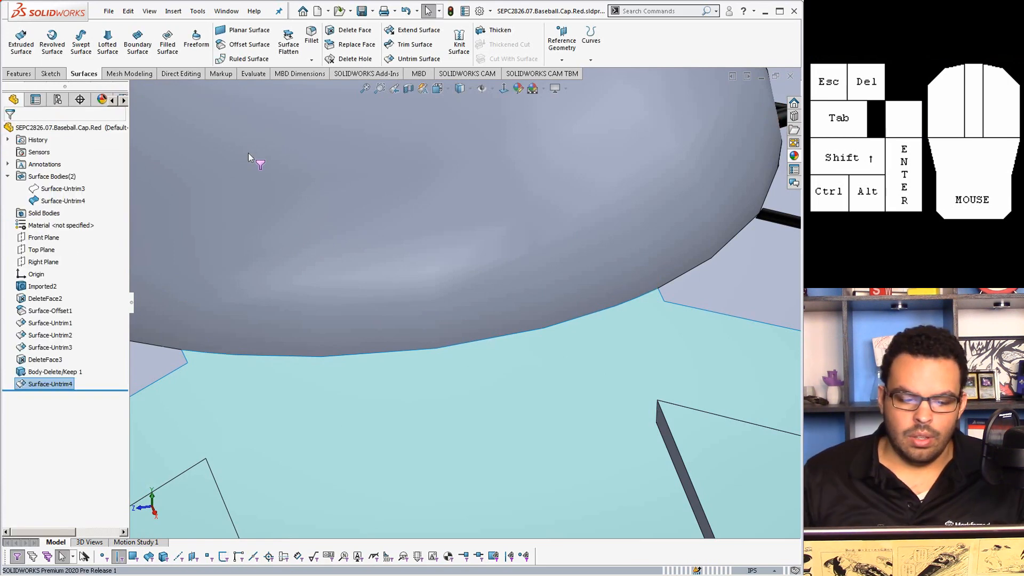
Turn off the edge selection filter and examine the short edge at the opening's upper corner beneath the top button
middle_click_drag(276, 231, 144, 507)
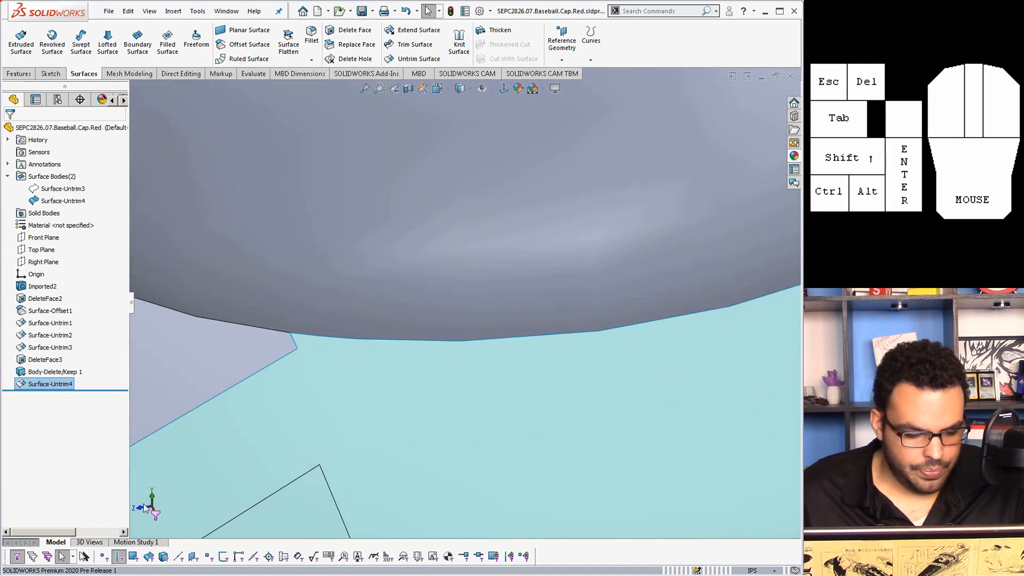
left_click(118, 556)
scroll(315, 315, "down", 5)
middle_click_drag(273, 412, 354, 435)
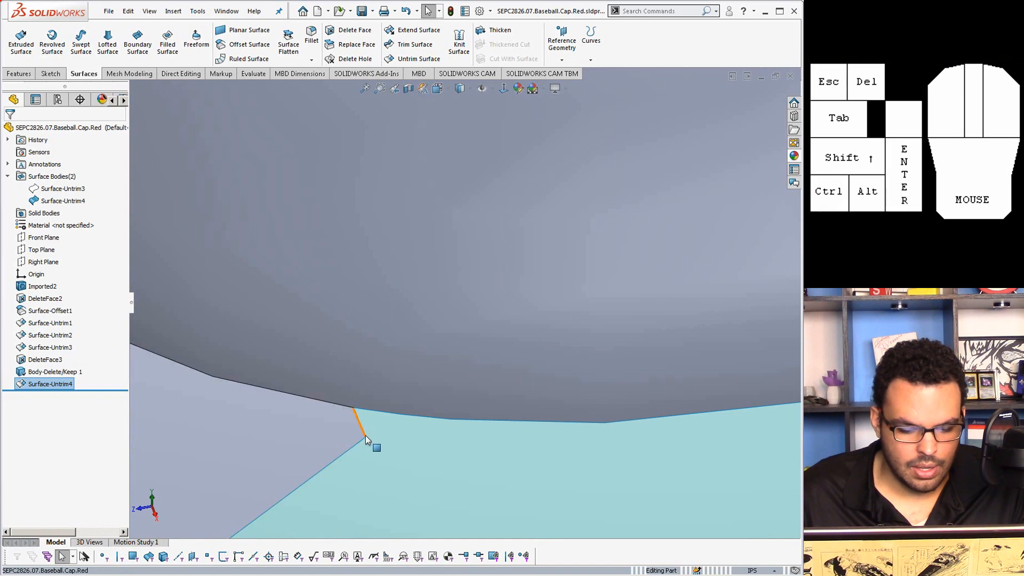
left_click(362, 434)
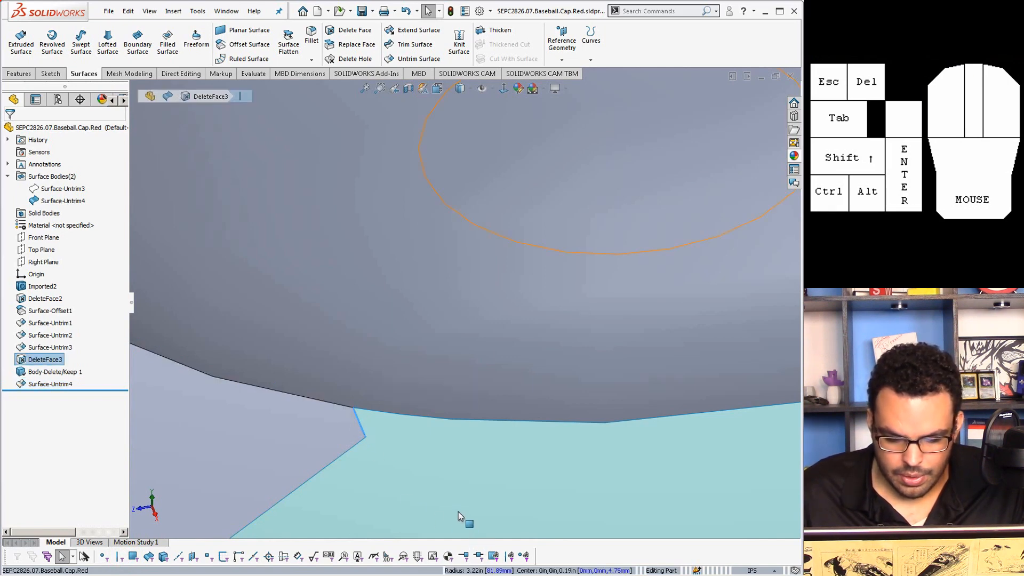
left_click(365, 435)
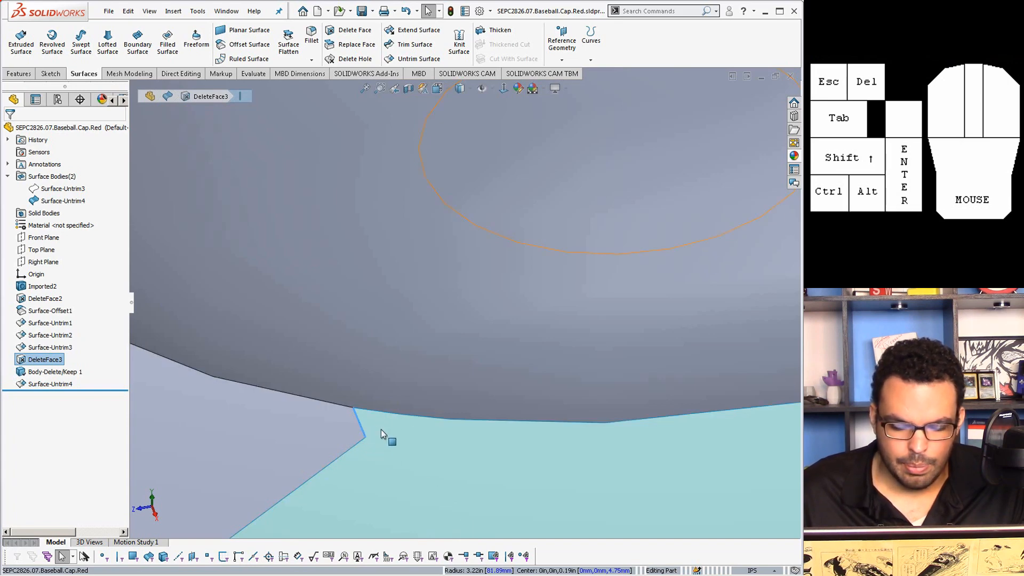
middle_click_drag(381, 430, 412, 423)
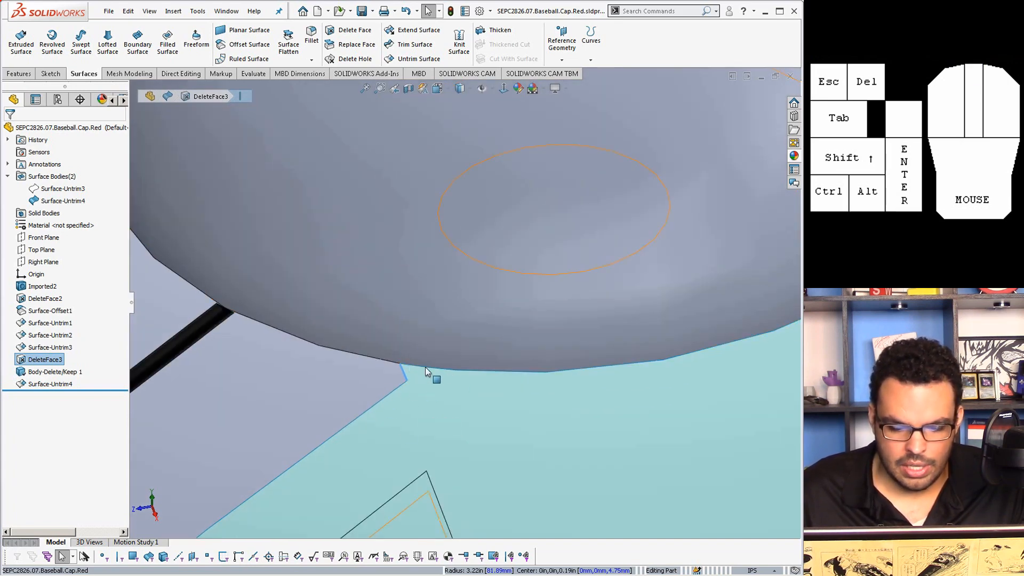
Untrim the rounded notch edges at both lower corners of the front opening, where it meets the brim, with Connect endpoints
scroll(485, 376, "up", 5)
scroll(622, 420, "up", 10)
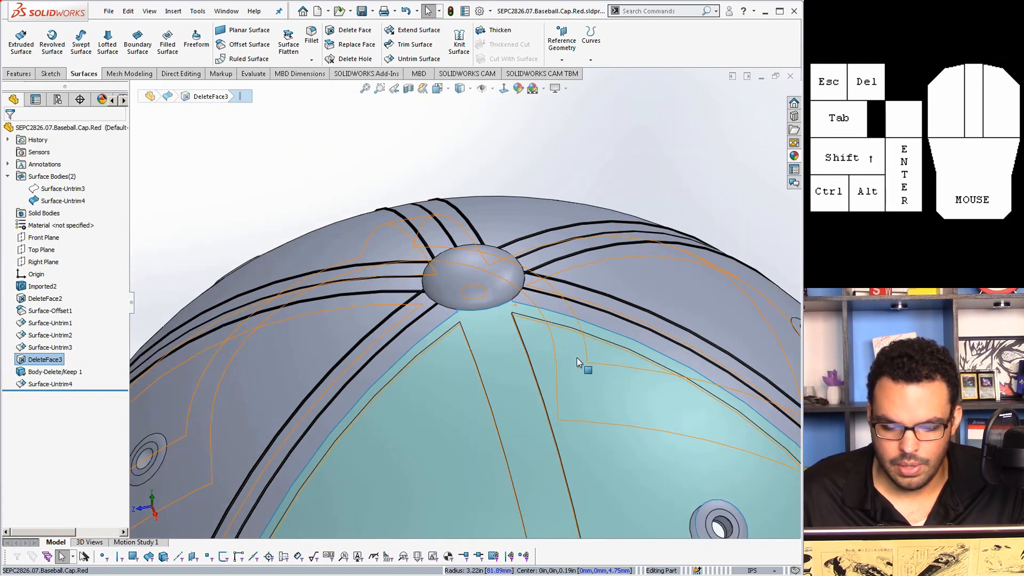
scroll(459, 468, "down", 10)
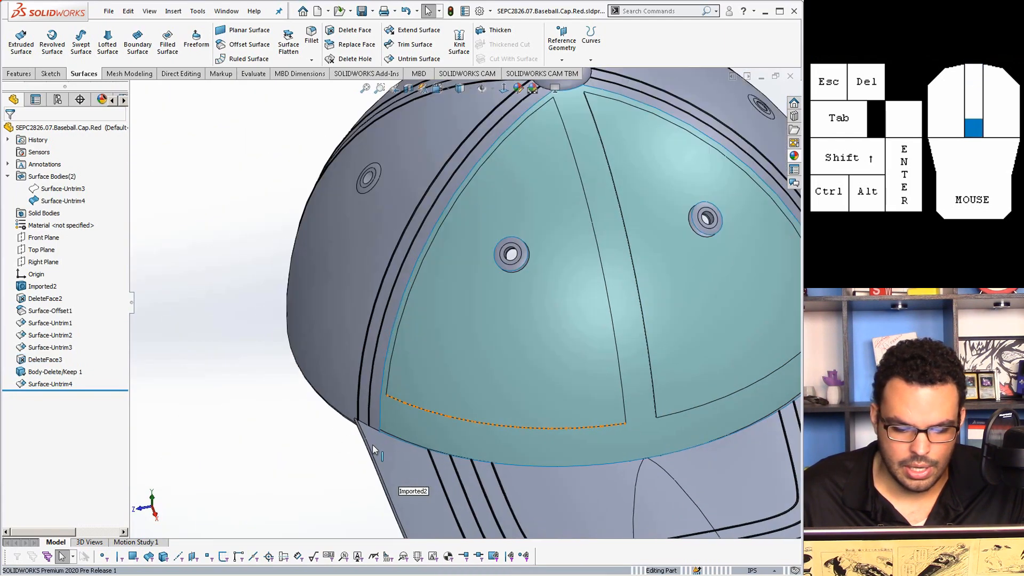
scroll(384, 368, "down", 3)
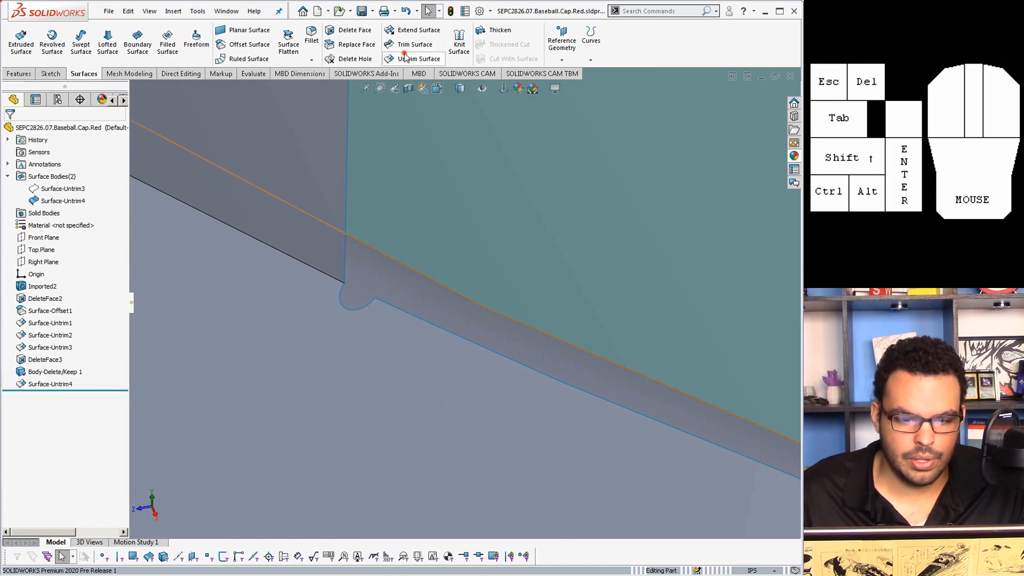
left_click(405, 57)
left_click(358, 308)
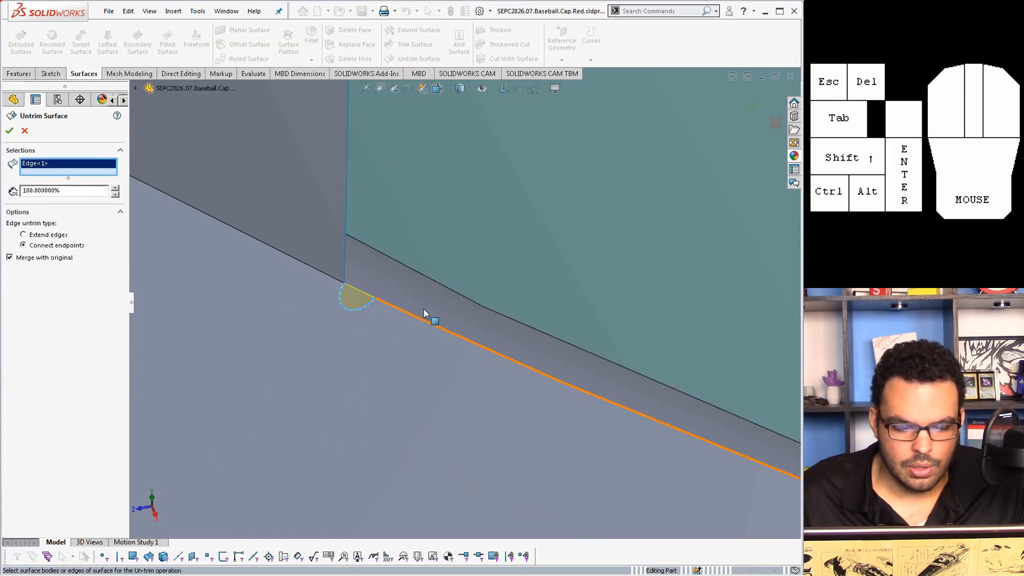
scroll(594, 301, "up", 6)
scroll(637, 269, "down", 8)
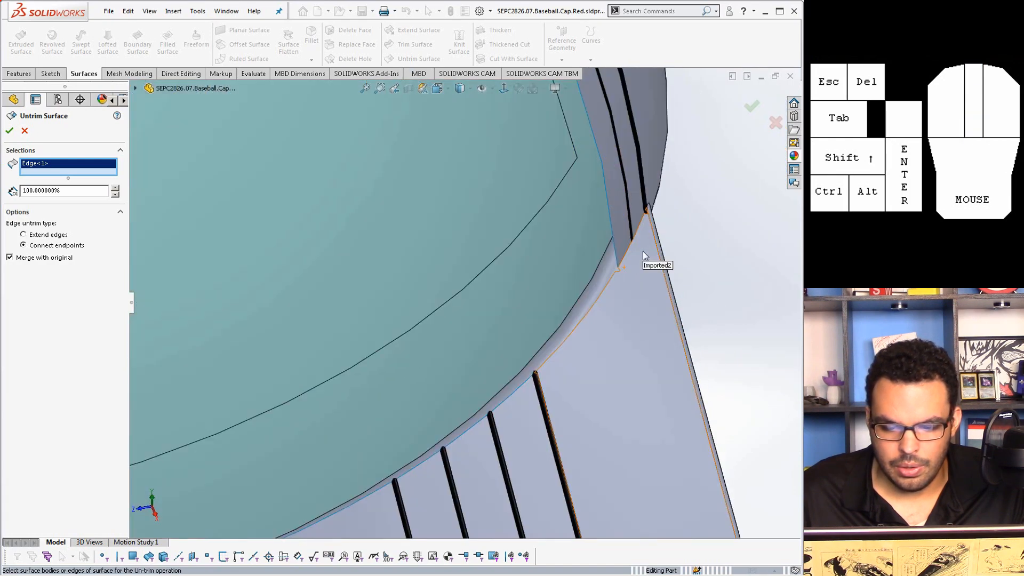
scroll(557, 310, "down", 3)
left_click(543, 309)
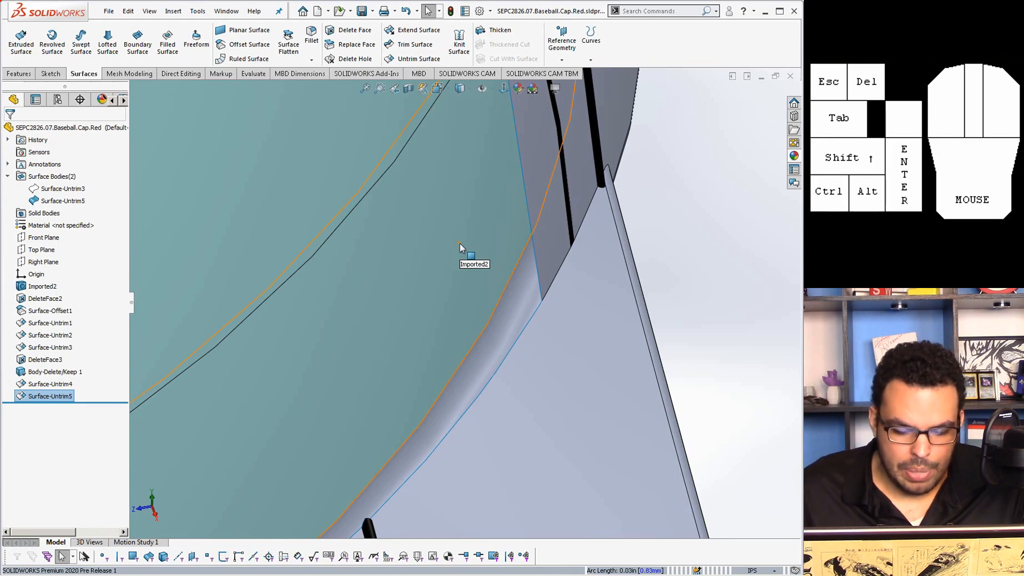
Try to delete the small dark sliver face where the brim's centre panel meets the crown, using the plain Delete option
scroll(462, 247, "up", 10)
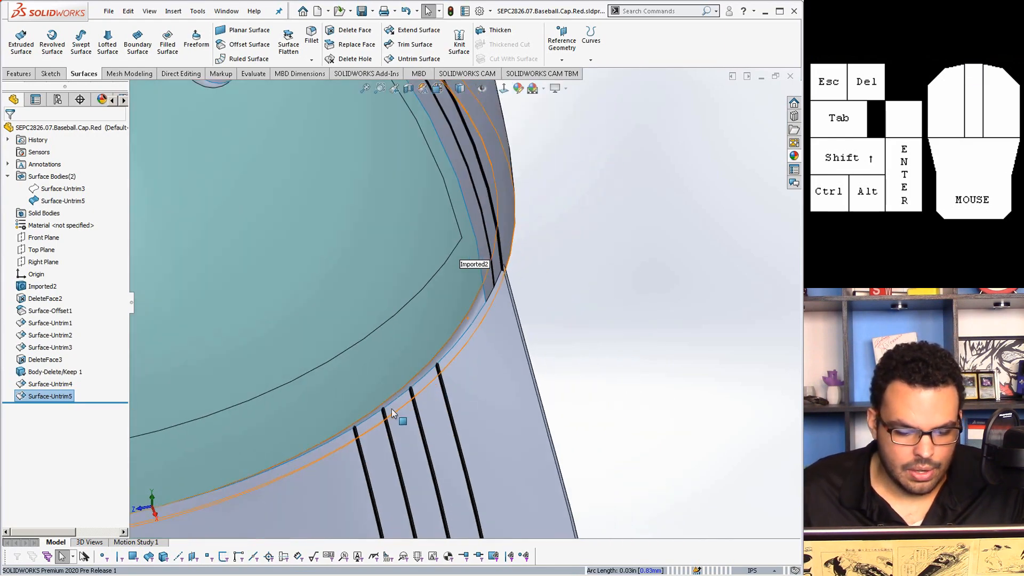
scroll(350, 399, "down", 10)
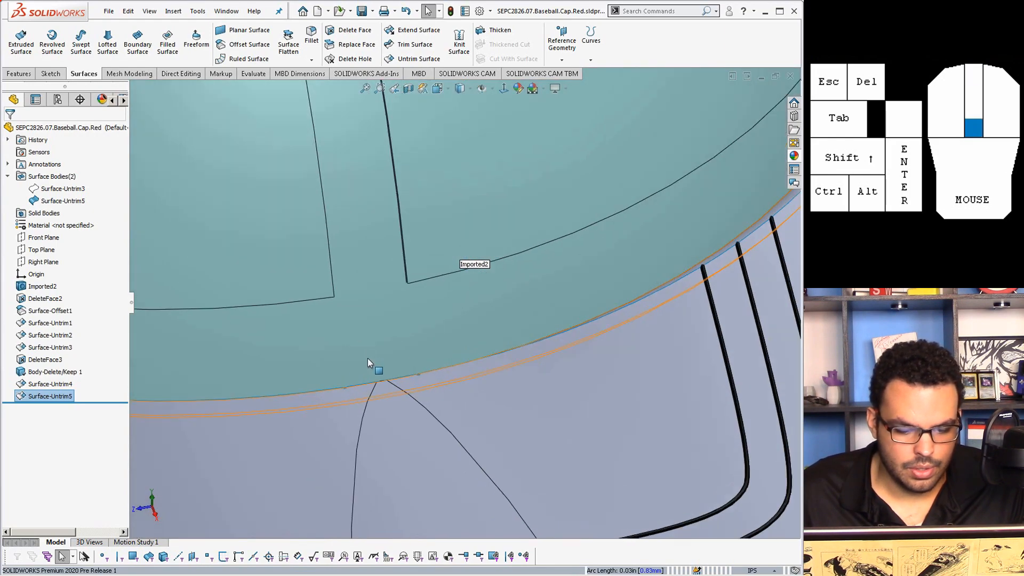
scroll(368, 397, "down", 2)
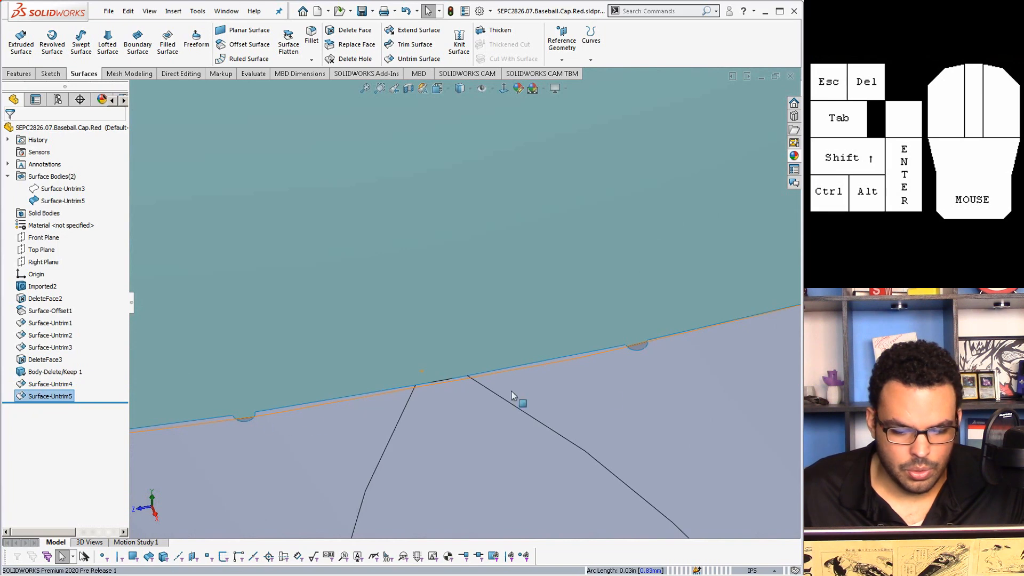
middle_click_drag(436, 386, 567, 395)
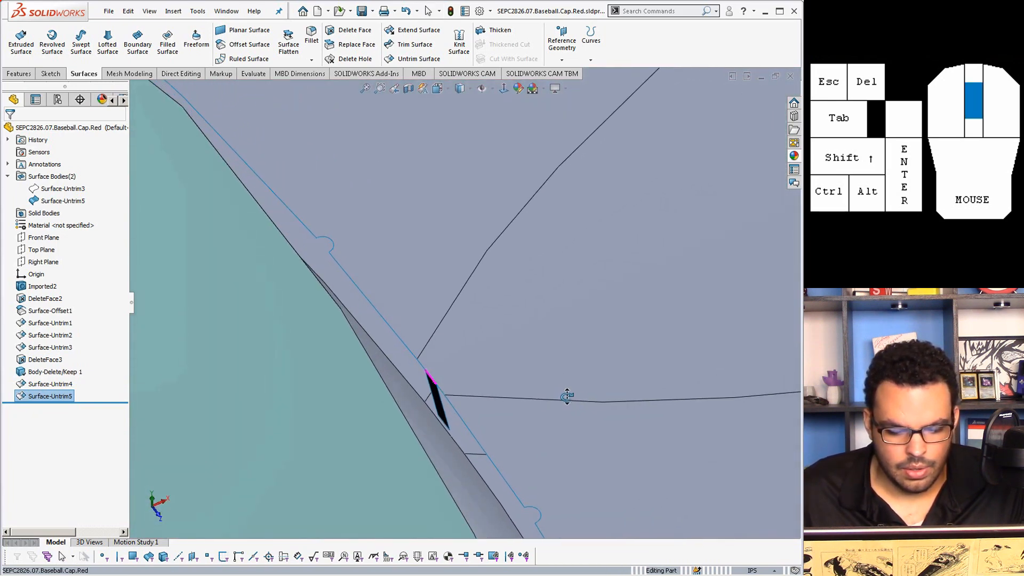
scroll(427, 398, "down", 3)
left_click(443, 376)
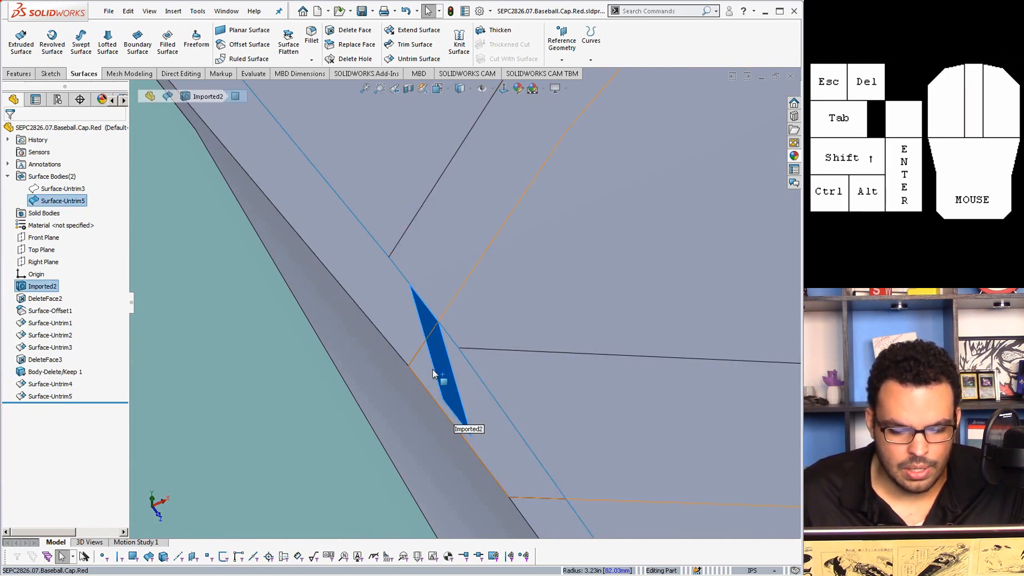
key("z")
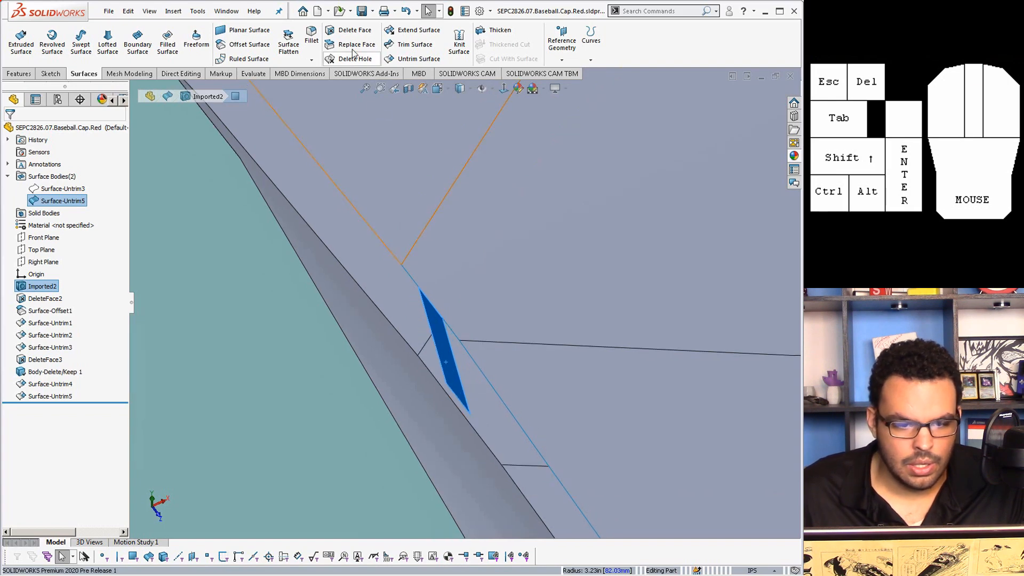
left_click(349, 30)
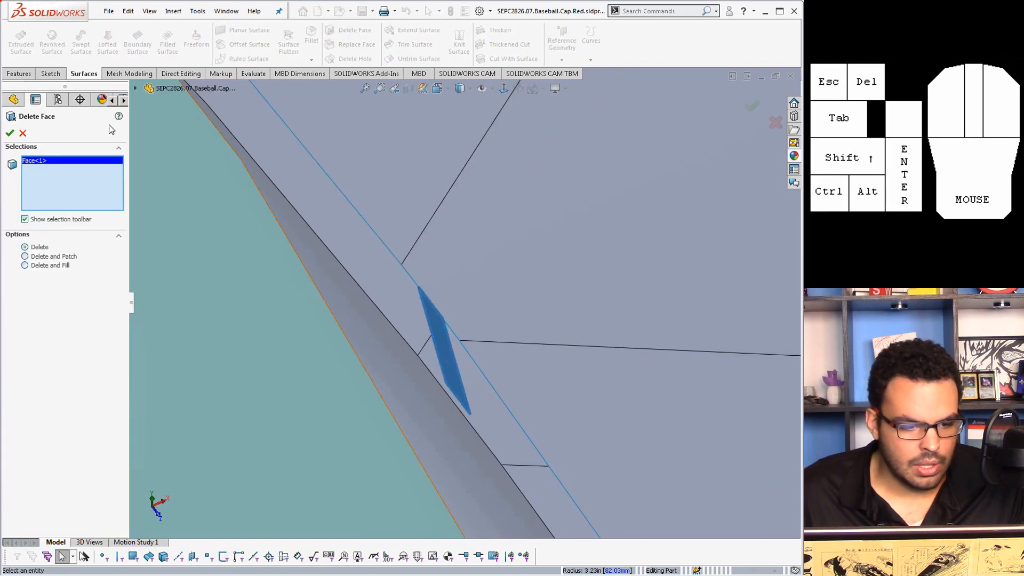
left_click(10, 133)
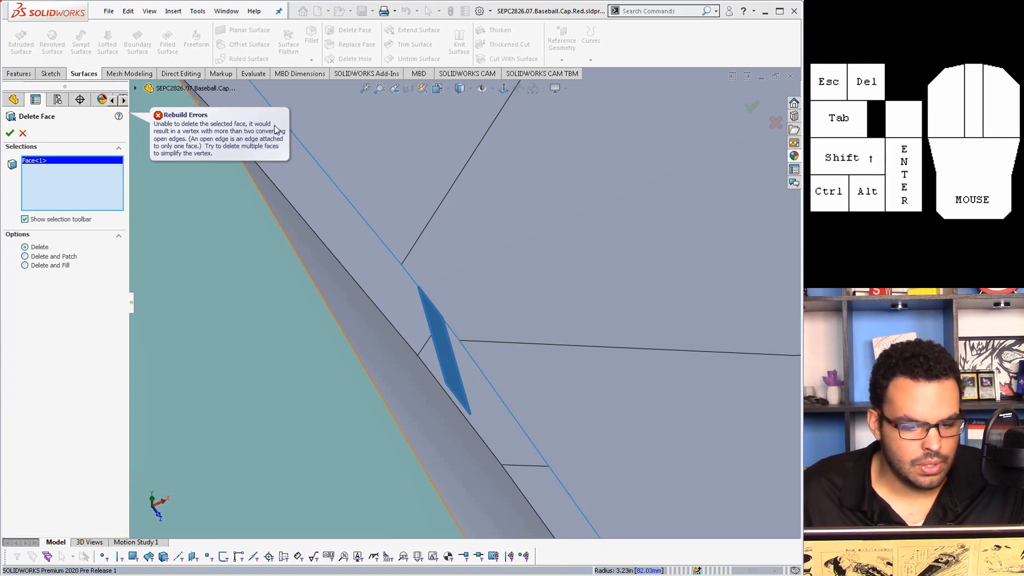
Try deleting the sliver together with the brim's centre panel, then add the two adjoining inner brim panels to the selection
left_click(641, 259)
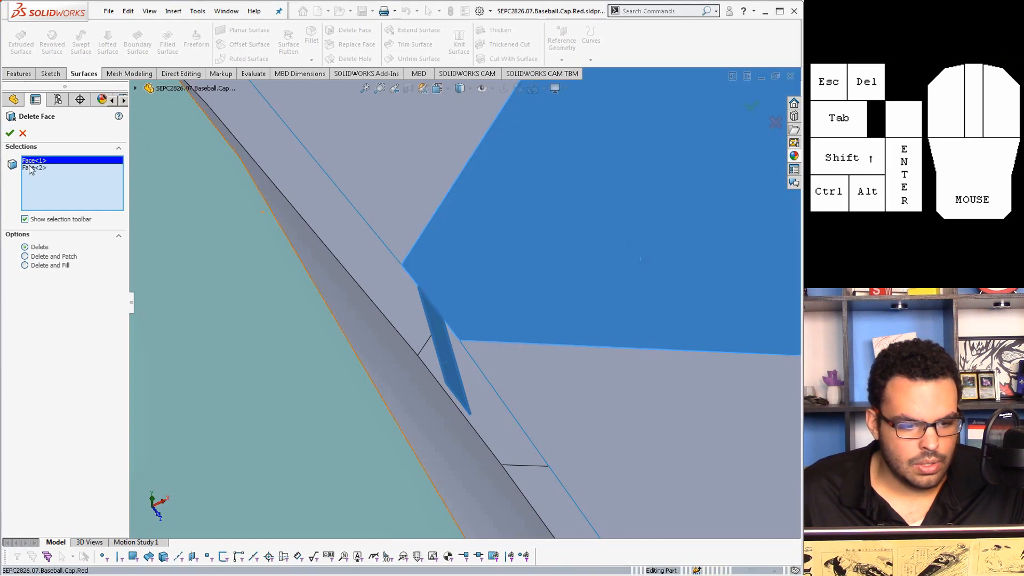
left_click(12, 134)
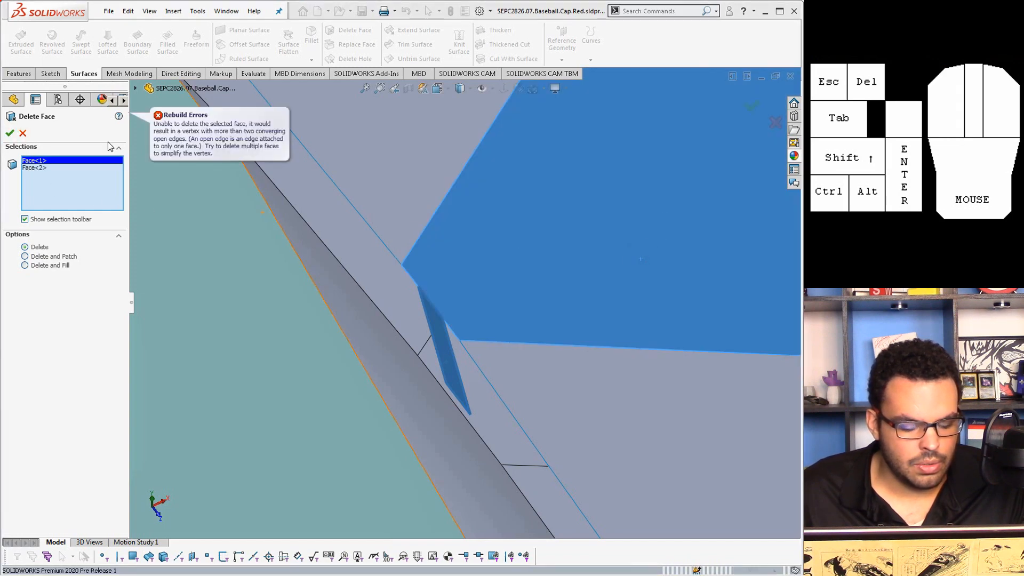
scroll(600, 253, "up", 5)
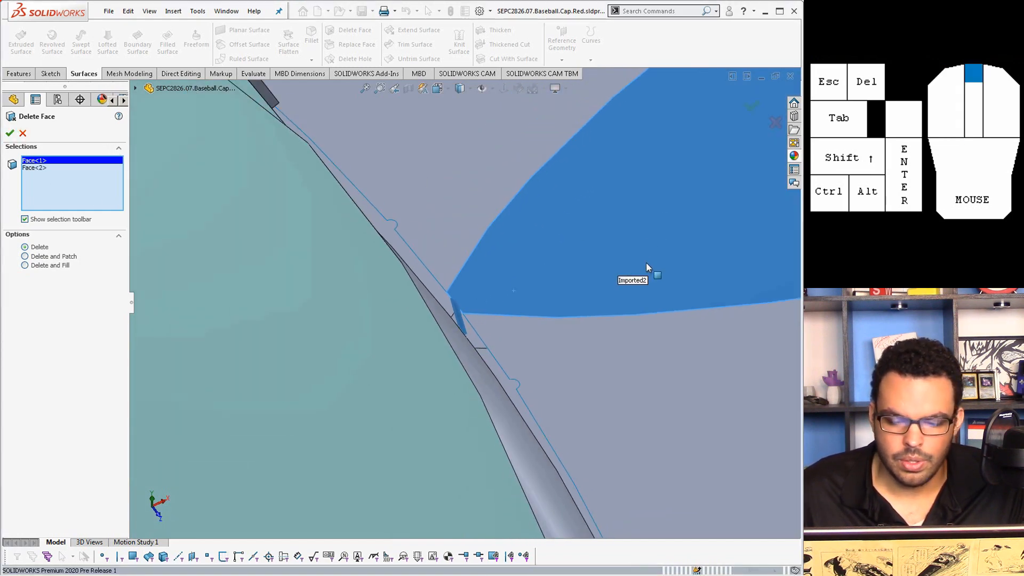
scroll(666, 247, "down", 3)
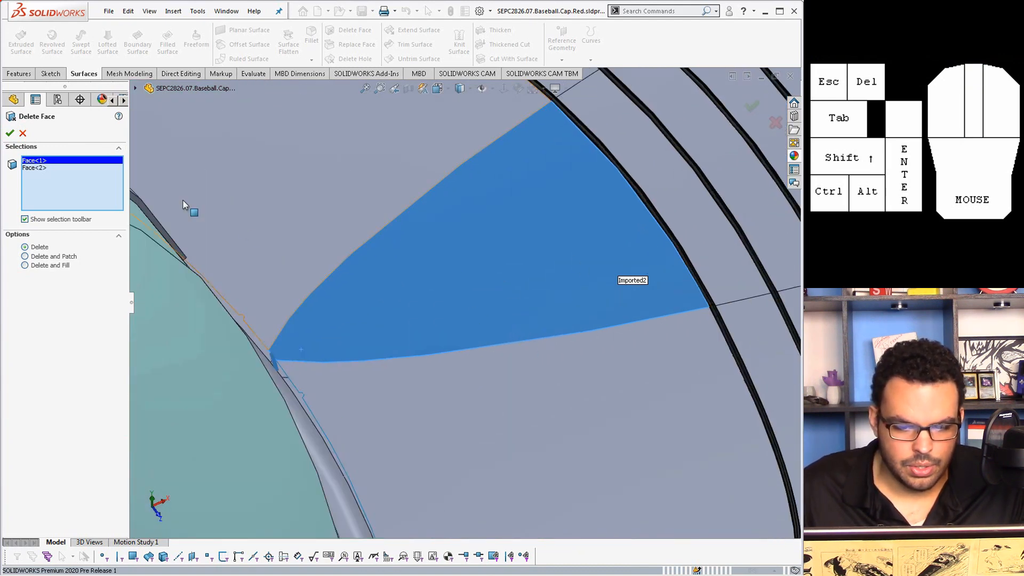
left_click(244, 209)
left_click(343, 423)
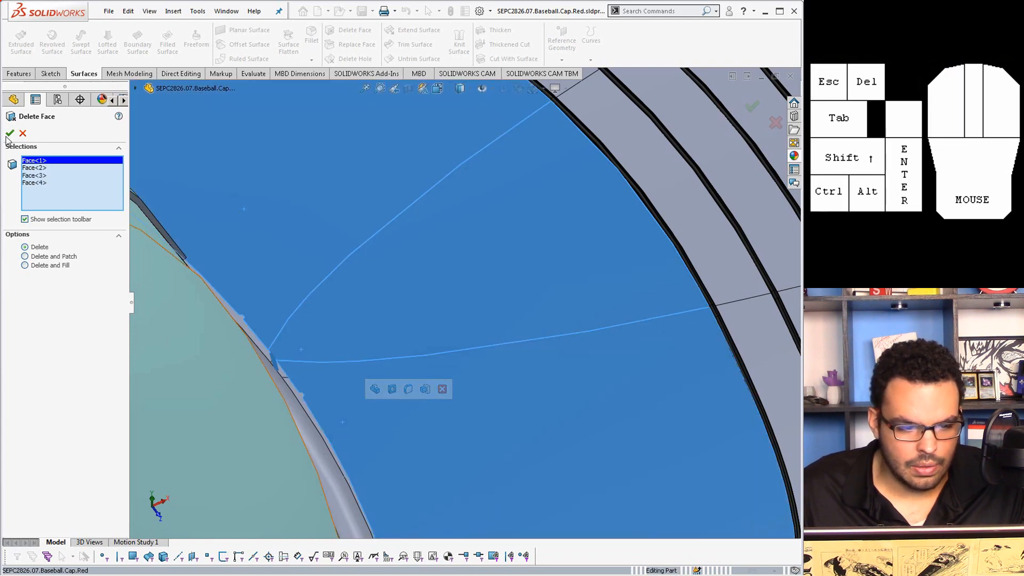
Add the three thin stitch-groove faces along the outer end of the brim's centre panel and retry the face deletion
key("z")
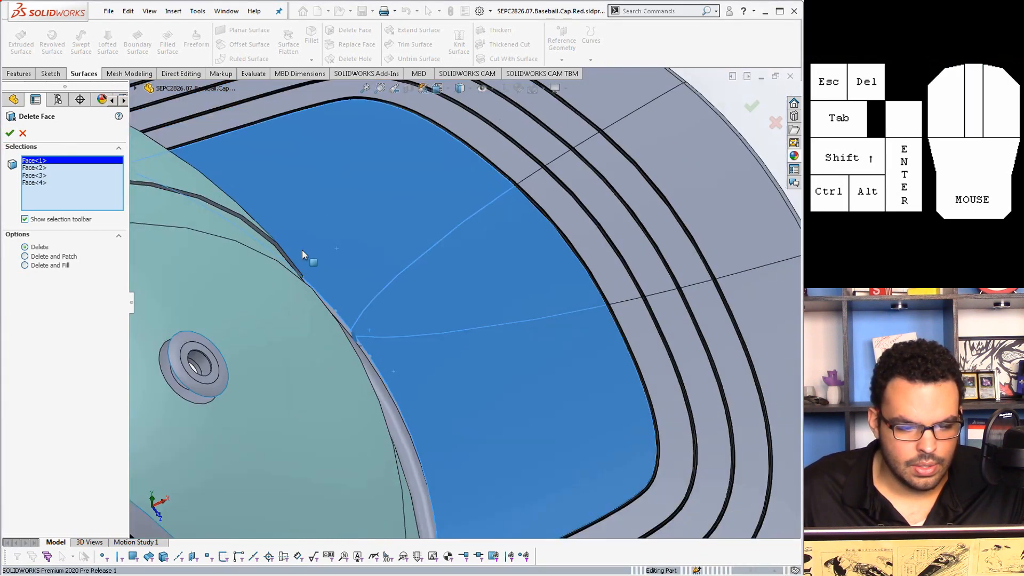
middle_click_drag(340, 268, 303, 273)
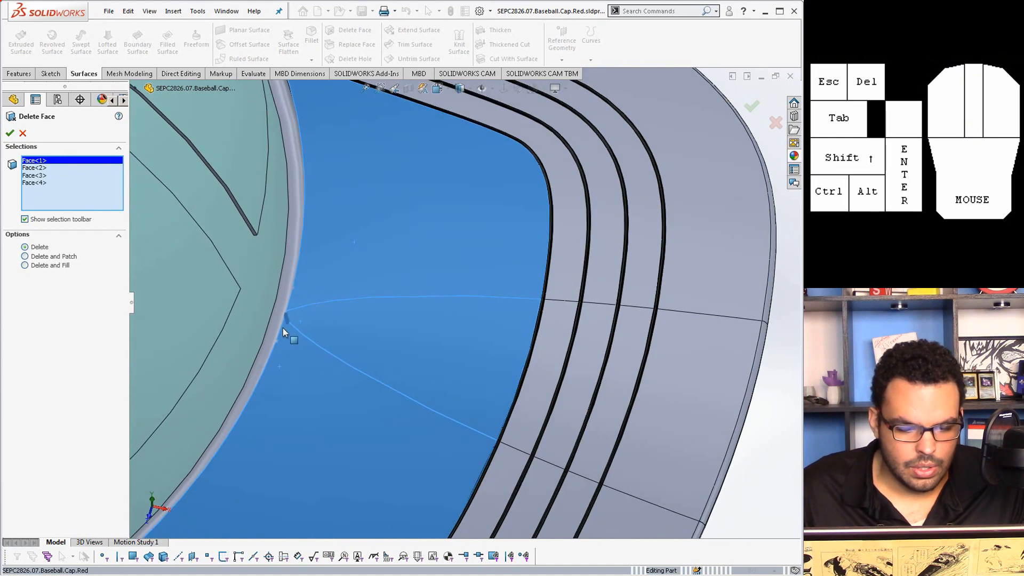
middle_click_drag(285, 332, 423, 336)
middle_click_drag(500, 364, 594, 430)
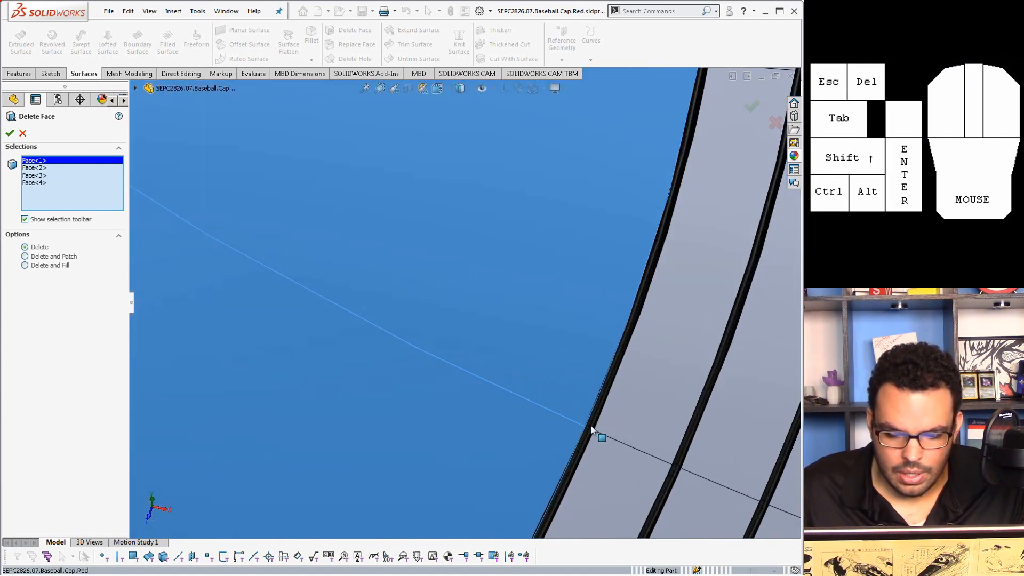
left_click(590, 427)
left_click(613, 368)
scroll(616, 349, "up", 3)
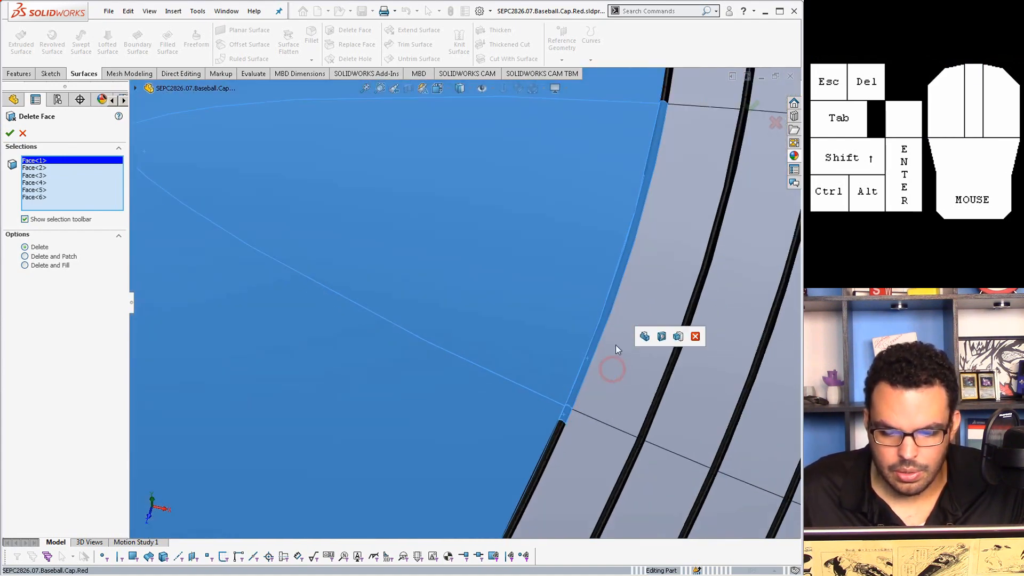
scroll(583, 169, "down", 5)
left_click(582, 201)
scroll(531, 230, "up", 5)
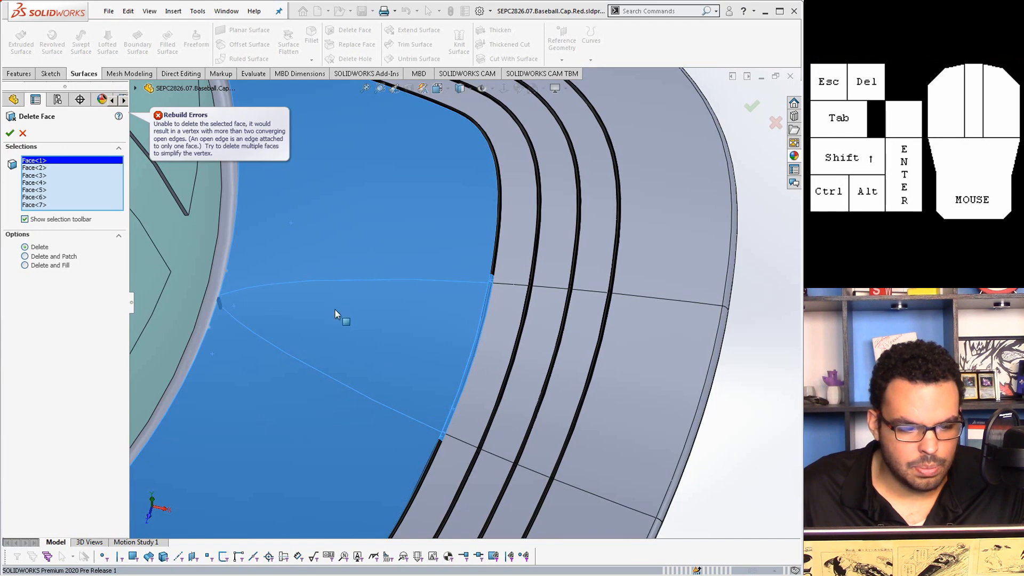
Remove the brim's centre panel and the sliver face from the Delete Face selection, and abandon the deletion
middle_click_drag(335, 314, 276, 361)
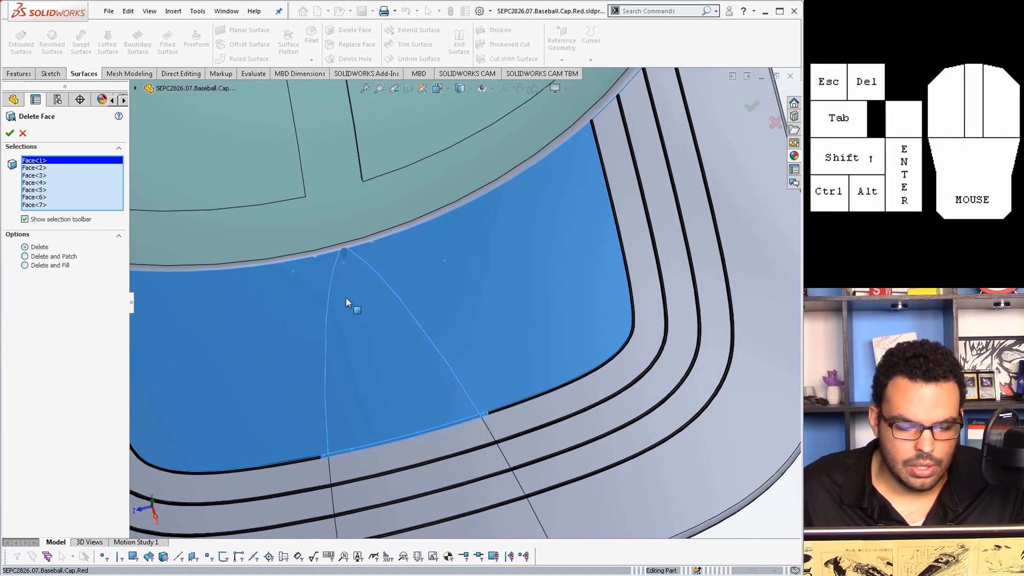
scroll(349, 301, "down", 4)
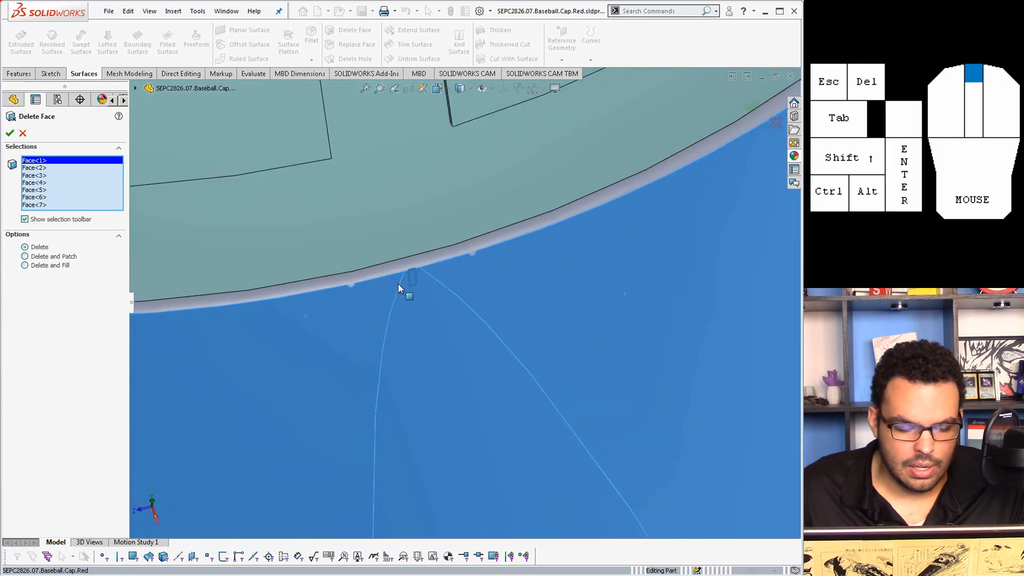
scroll(421, 323, "up", 1)
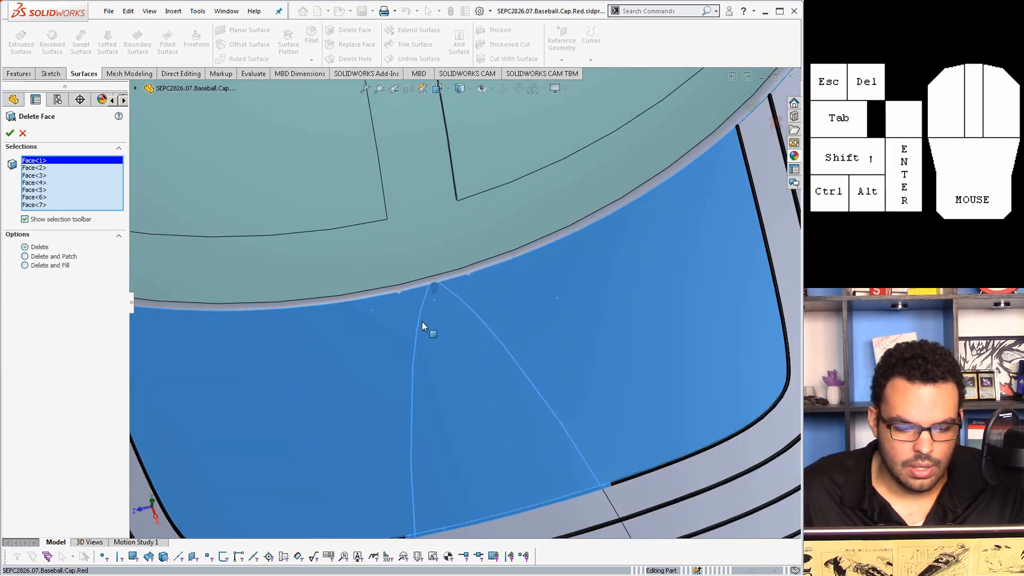
left_click(431, 330)
scroll(430, 303, "down", 2)
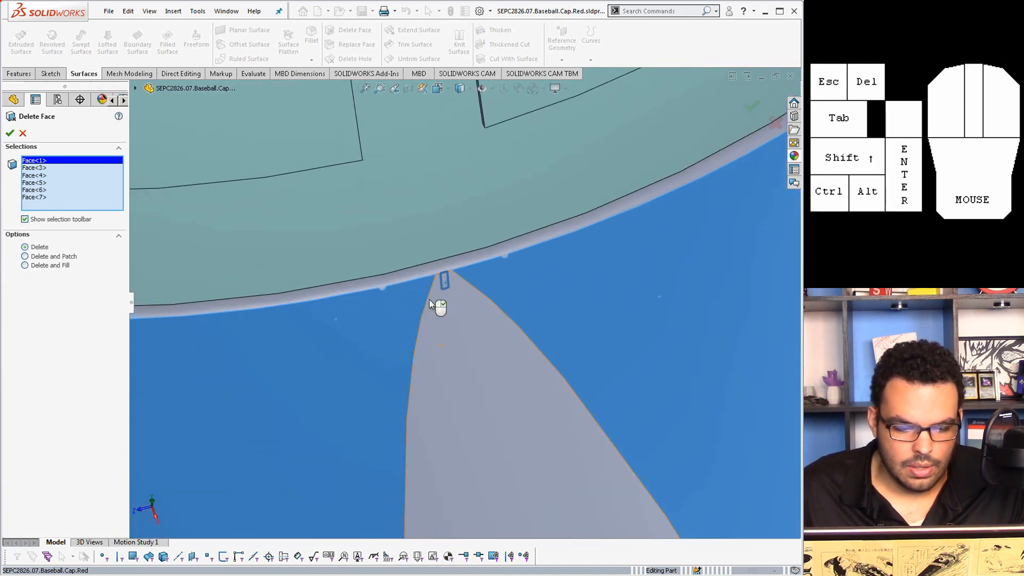
scroll(455, 277, "down", 3)
middle_click_drag(459, 276, 588, 267)
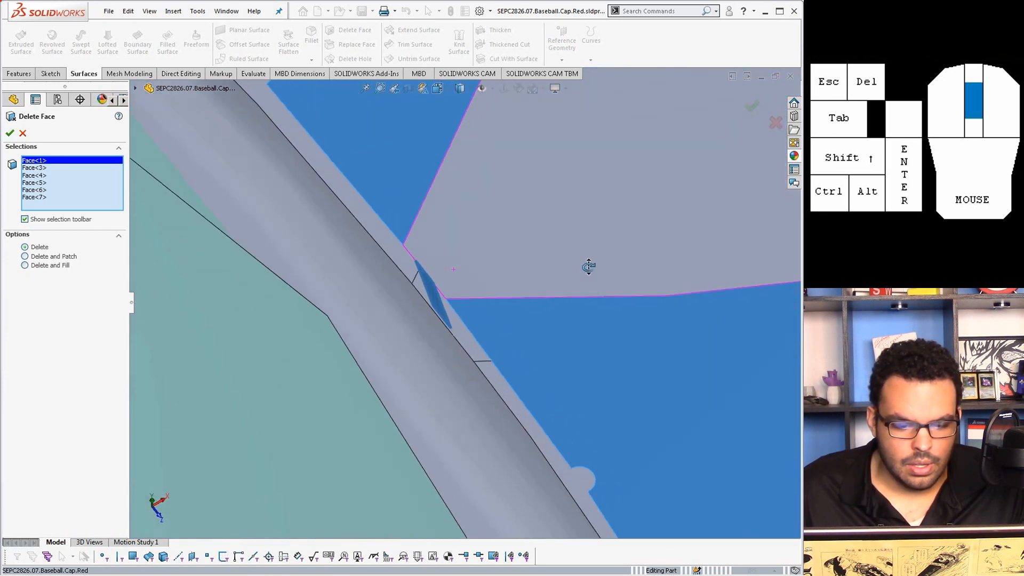
left_click(430, 302)
left_click(431, 299)
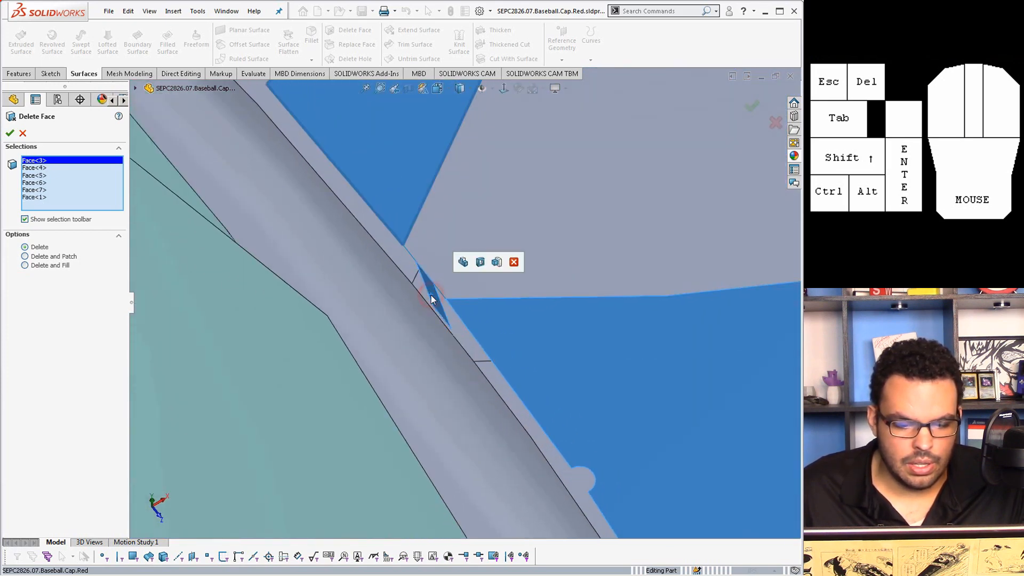
left_click(430, 297)
scroll(427, 291, "up", 2)
scroll(573, 312, "up", 2)
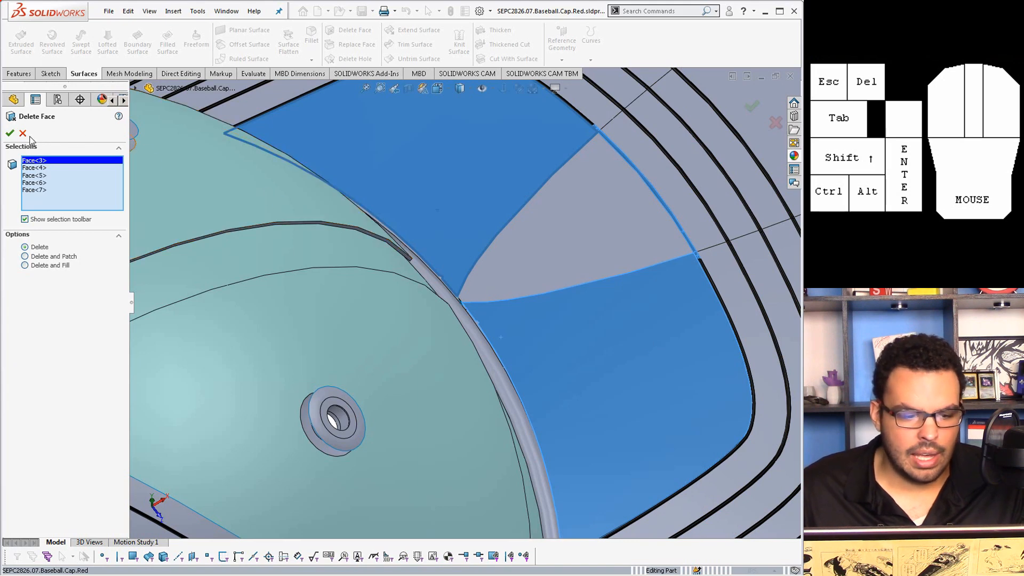
left_click(9, 133)
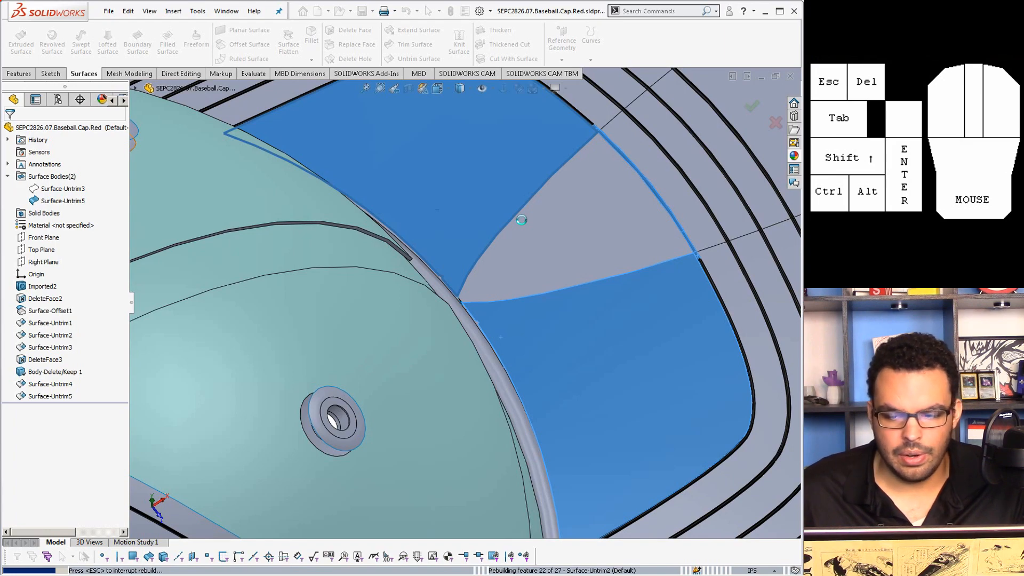
Save the cap as the SOLIDWORKS part SEPC2826.07.Baseball.Cap.Red.SLDPRT in the baseball-cap-2.snapshot.1 folder
scroll(522, 220, "up", 3)
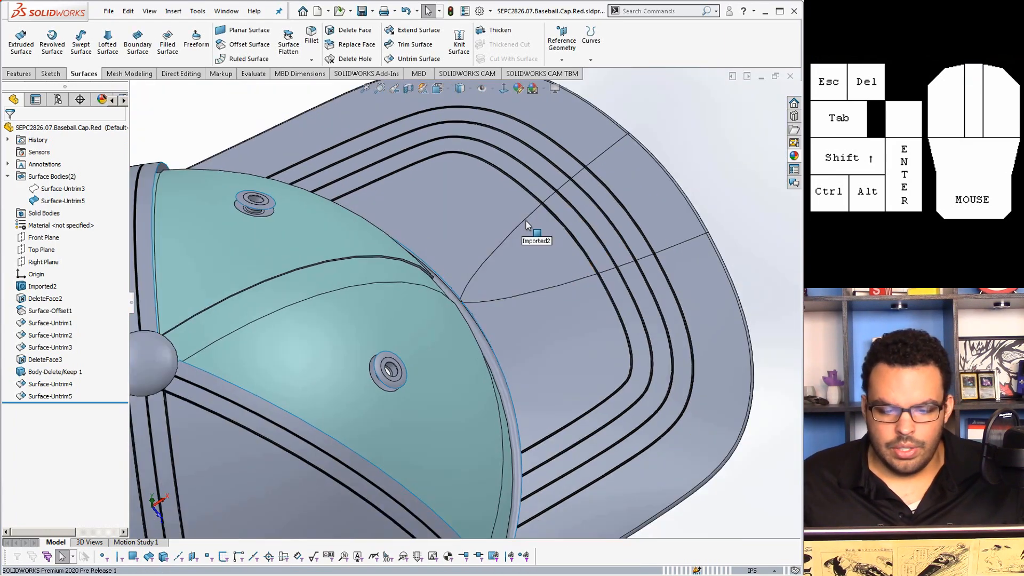
scroll(534, 216, "down", 3)
middle_click_drag(534, 216, 469, 213)
scroll(460, 213, "up", 3)
scroll(451, 211, "down", 1)
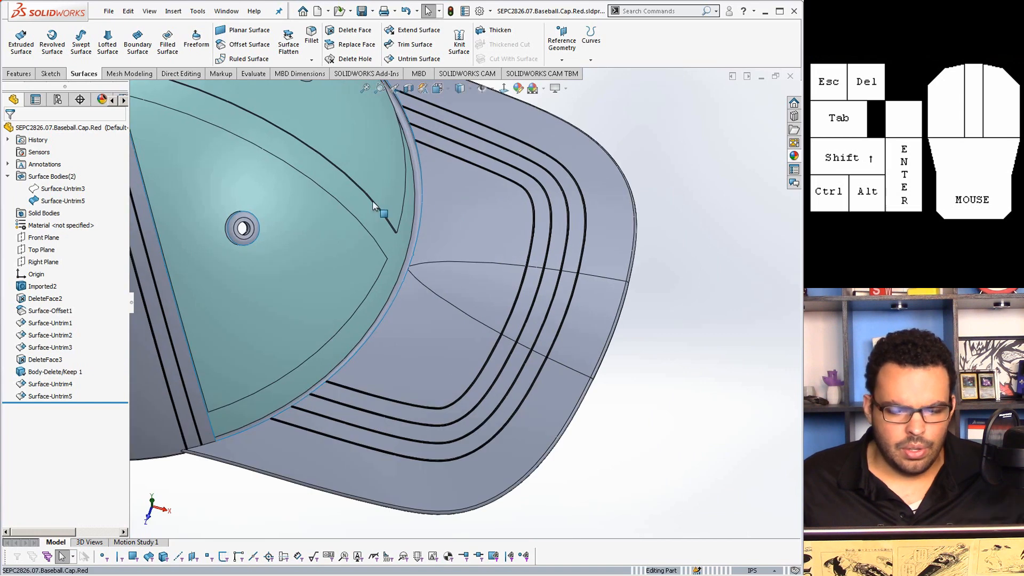
key("ctrl+s")
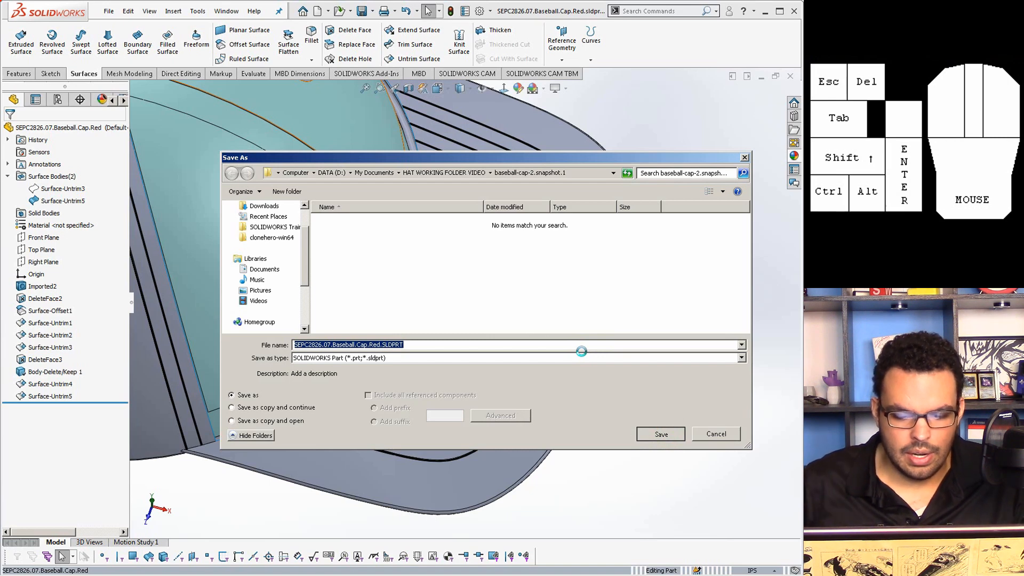
key("Return")
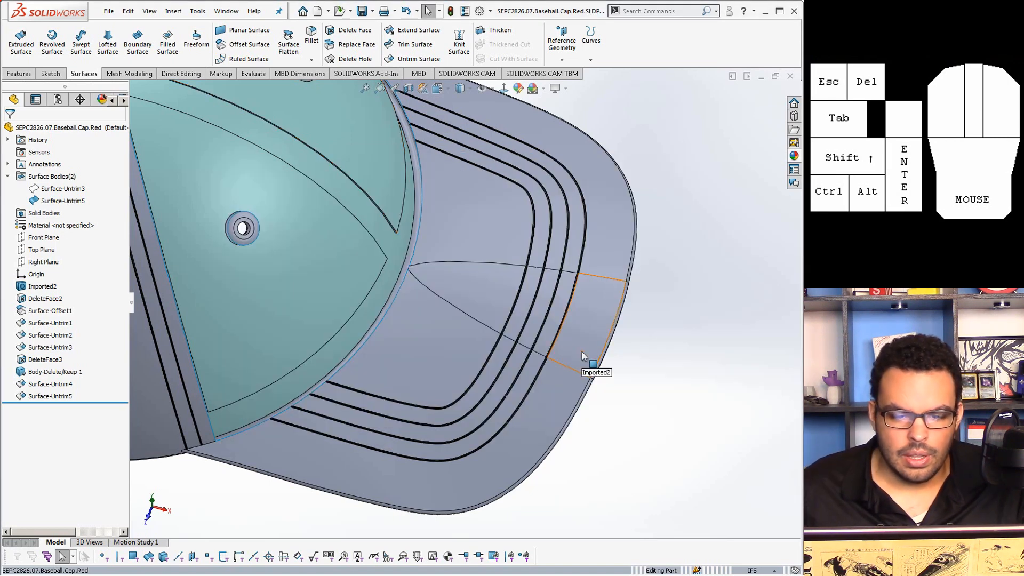
Enable the Freeze bar in the general system options and apply the change
left_click(481, 11)
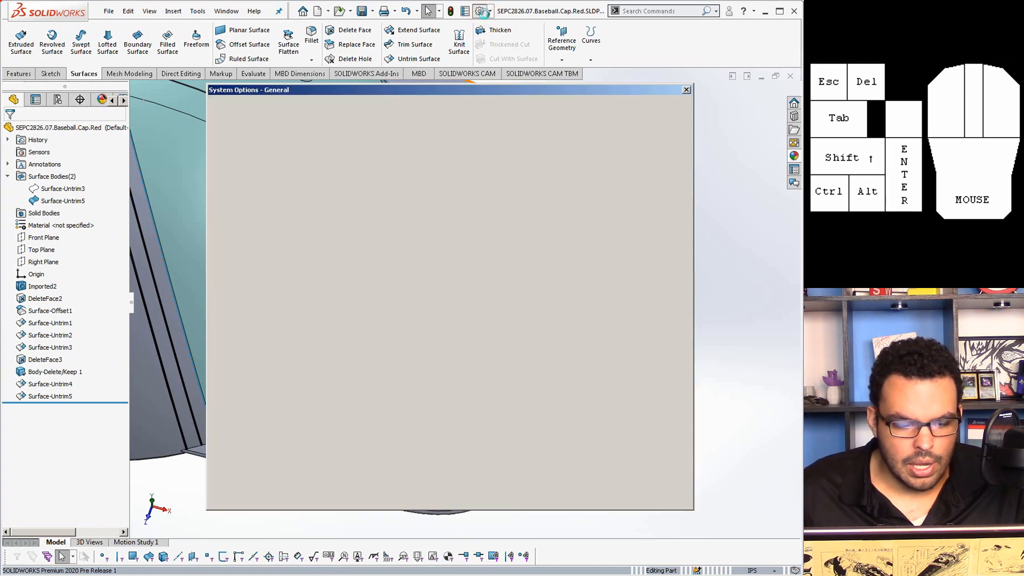
left_click(313, 110)
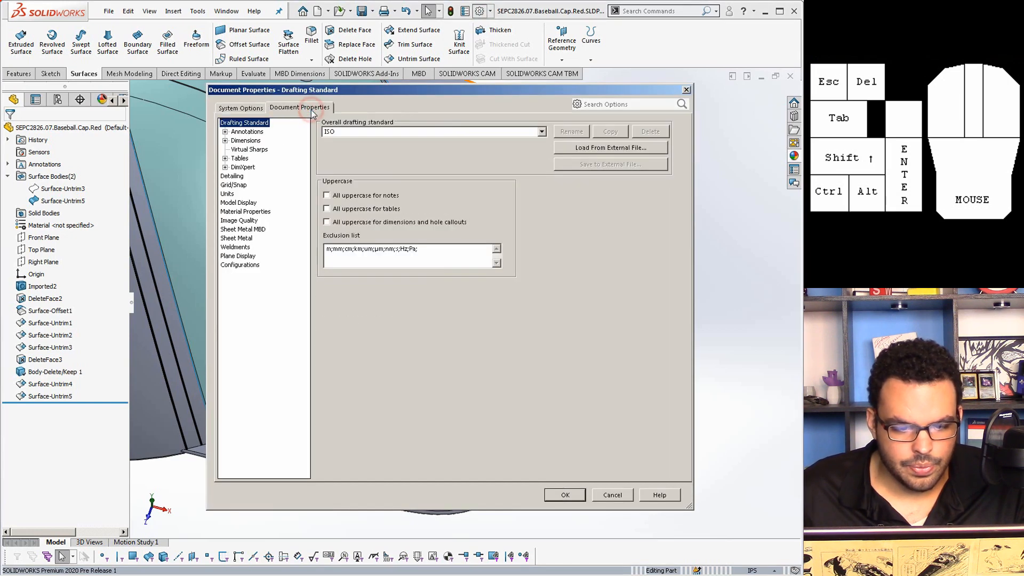
left_click(251, 112)
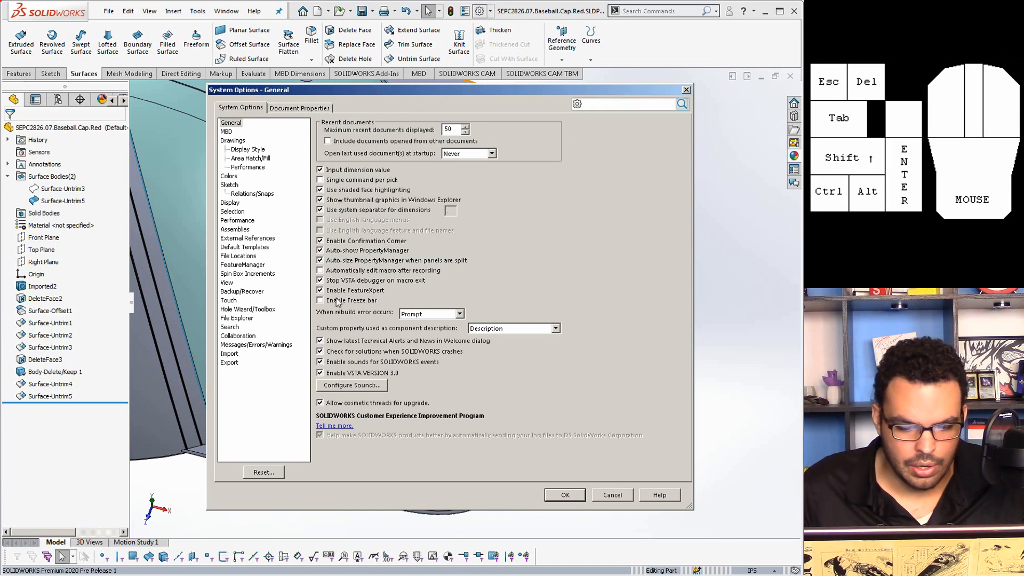
left_click(320, 301)
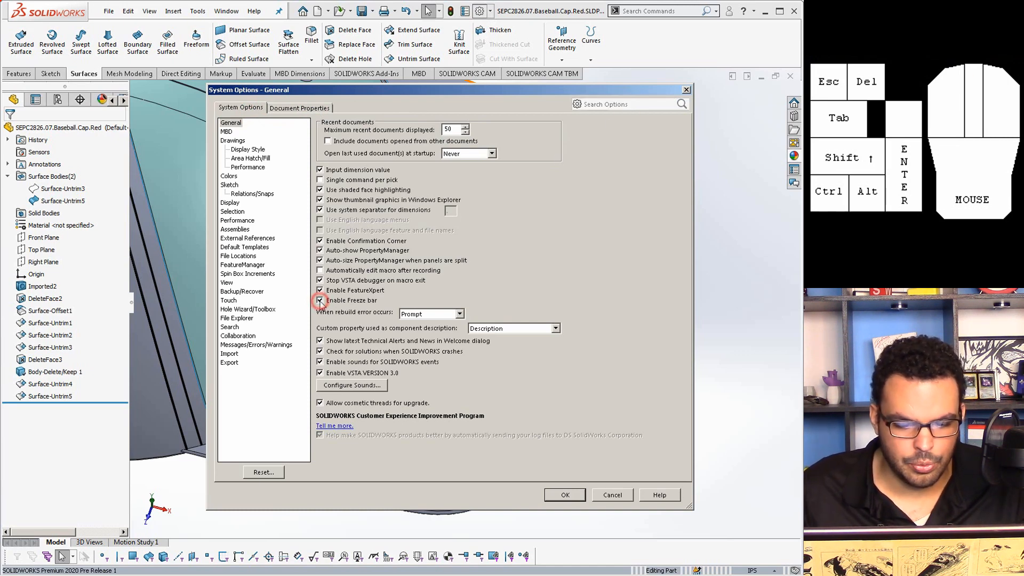
left_click(581, 494)
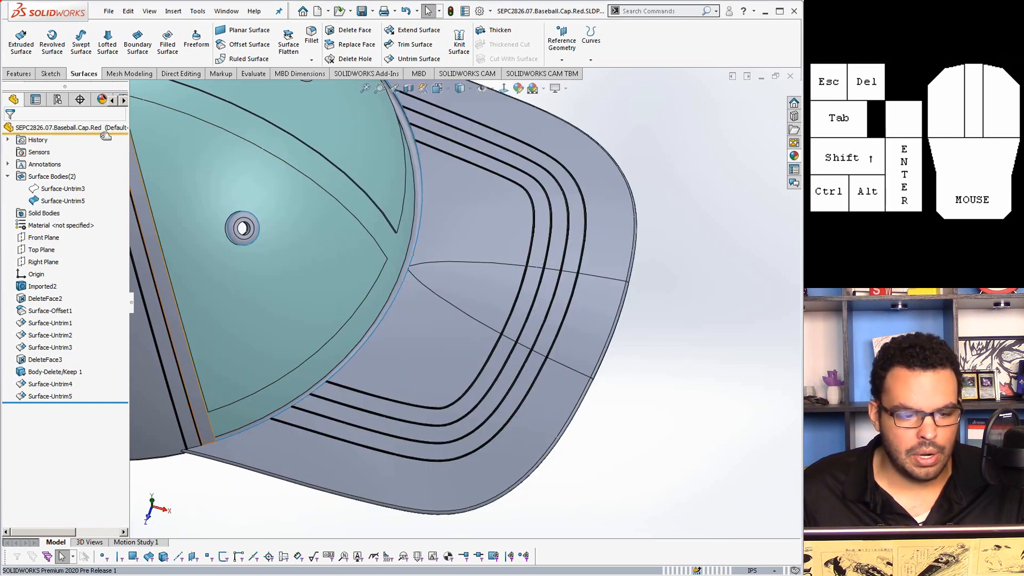
Freeze every feature in the tree from Imported2 down through Surface-Untrim4
left_click_drag(104, 134, 87, 392)
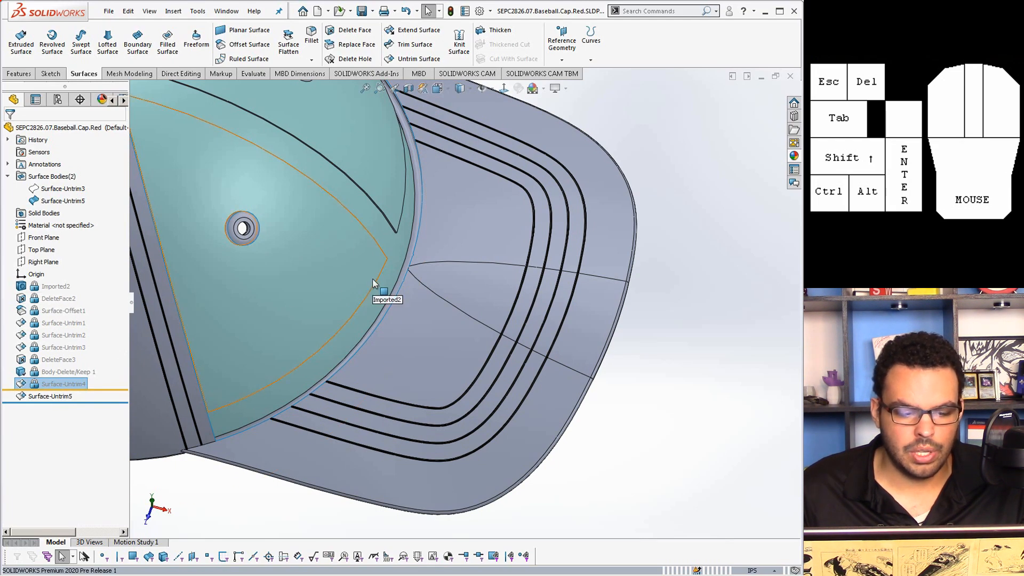
scroll(372, 278, "up", 5)
middle_click_drag(325, 241, 345, 266)
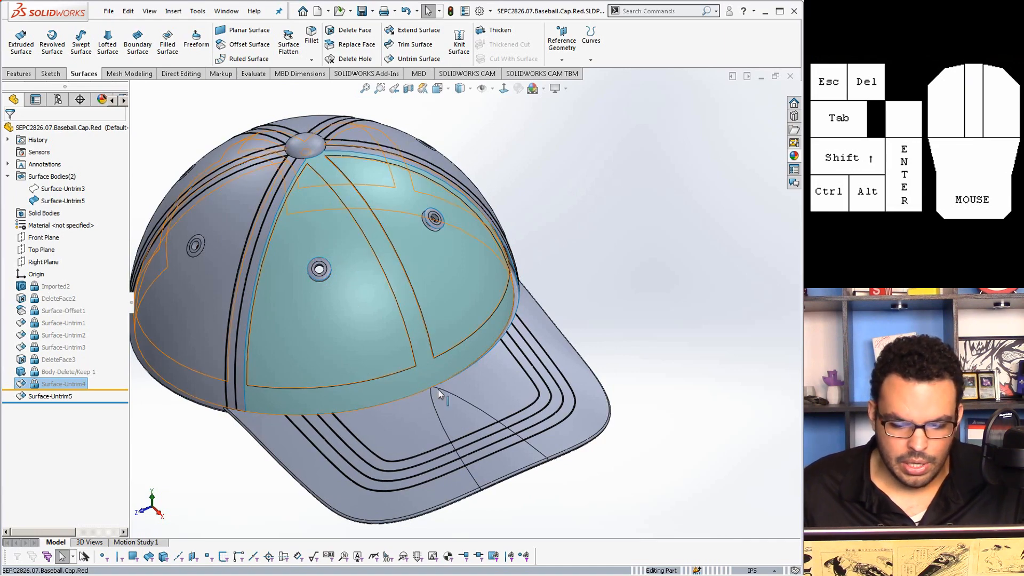
Begin a 0.00 in offset surface from the brim's centre panel and the two large panels on either side of it
scroll(437, 389, "down", 5)
middle_click_drag(420, 329, 577, 305)
scroll(578, 306, "up", 4)
middle_click_drag(639, 270, 590, 265)
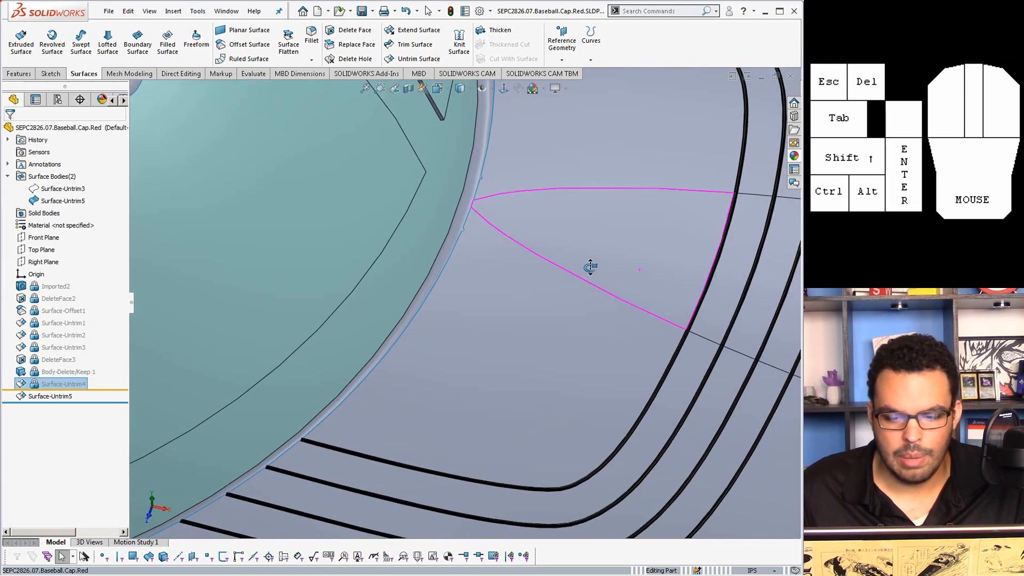
scroll(697, 178, "down", 2)
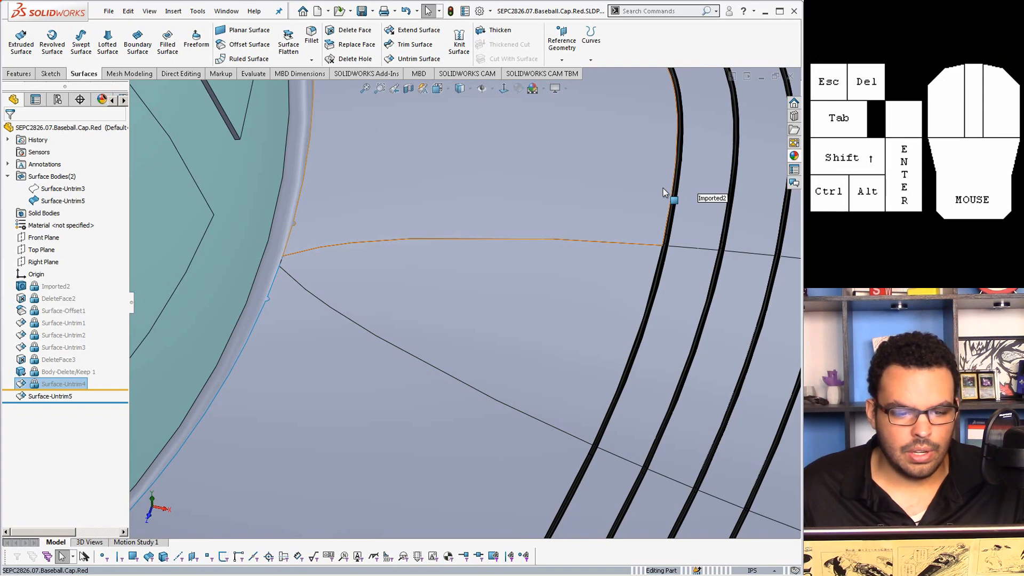
left_click(248, 45)
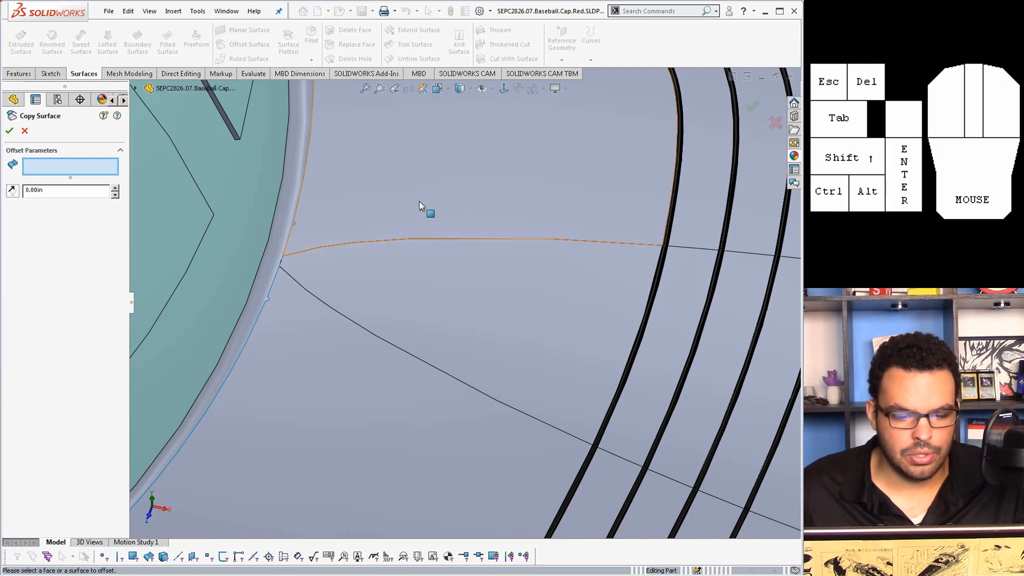
left_click(490, 294)
left_click(479, 221)
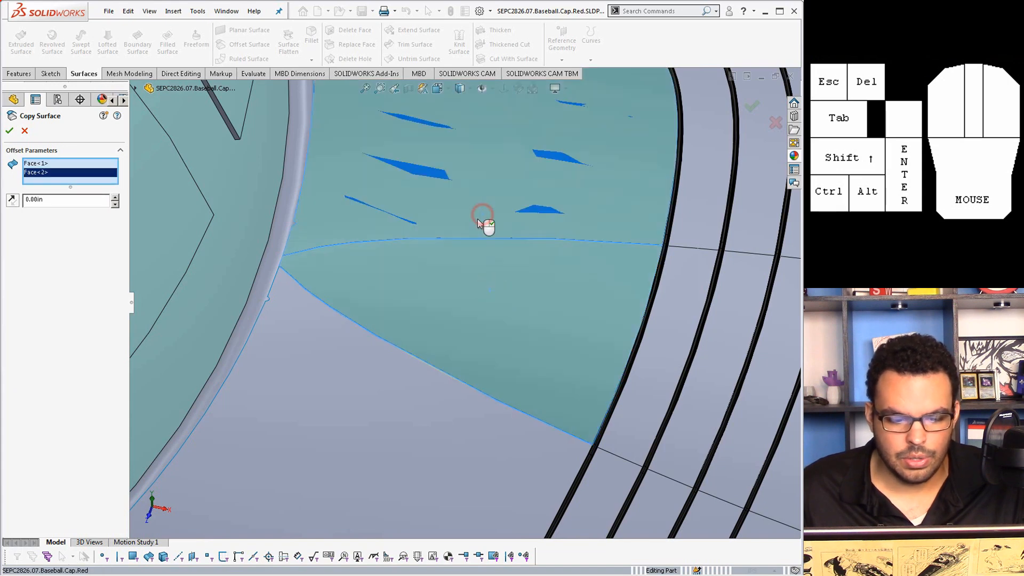
left_click(341, 383)
Add the three thin stitch-groove faces along the centre panel's outer end to the offset selection and create the surface copy
scroll(587, 437, "down", 5)
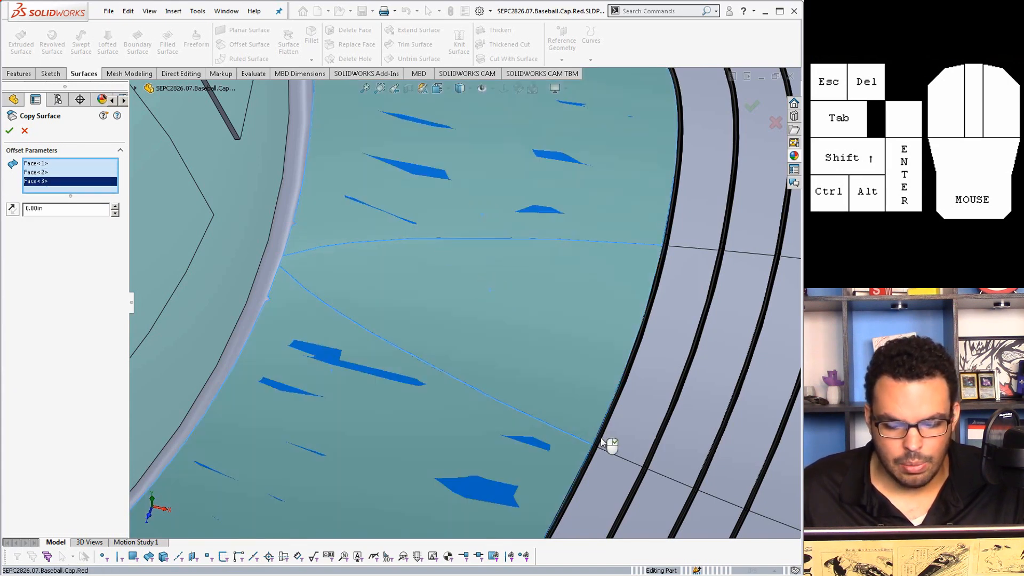
left_click(525, 417)
left_click(541, 401)
scroll(542, 385, "up", 5)
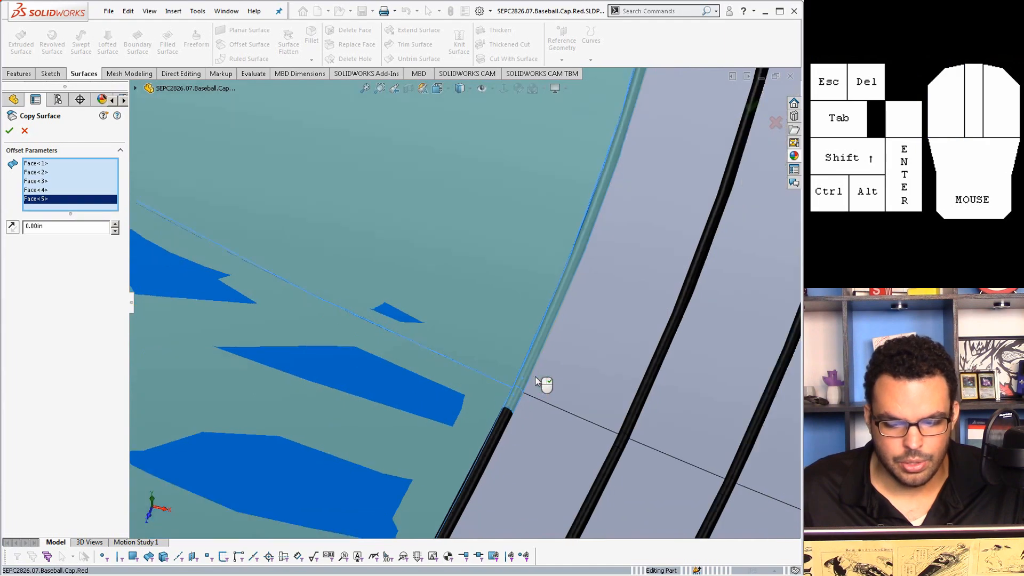
scroll(556, 187, "down", 2)
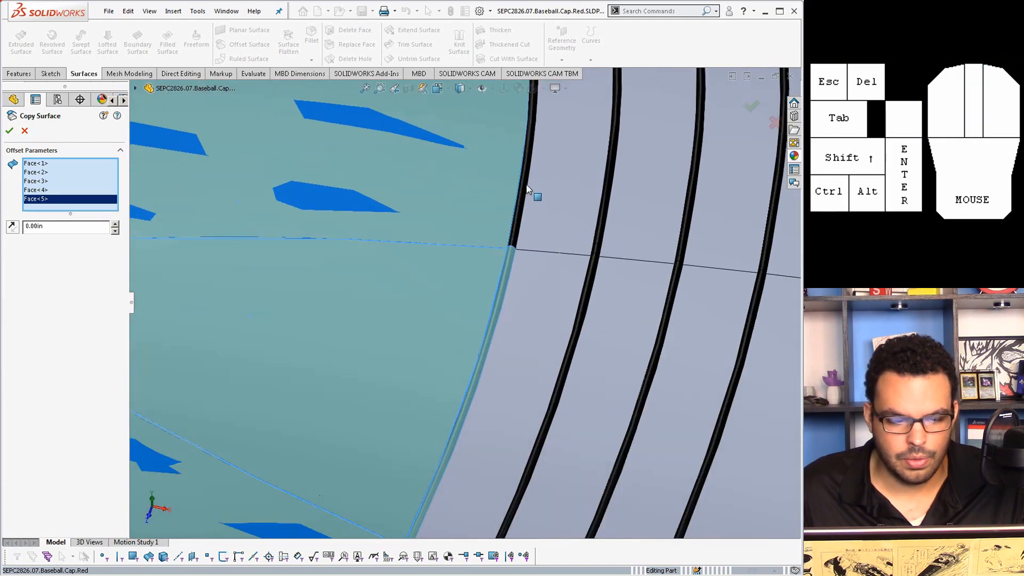
left_click(517, 238)
scroll(513, 256, "up", 5)
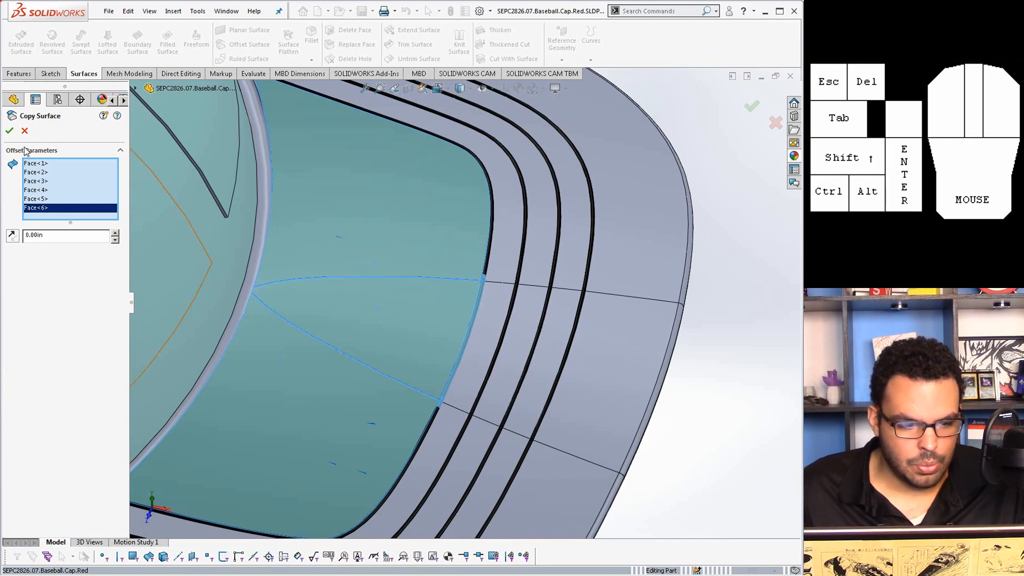
left_click(10, 132)
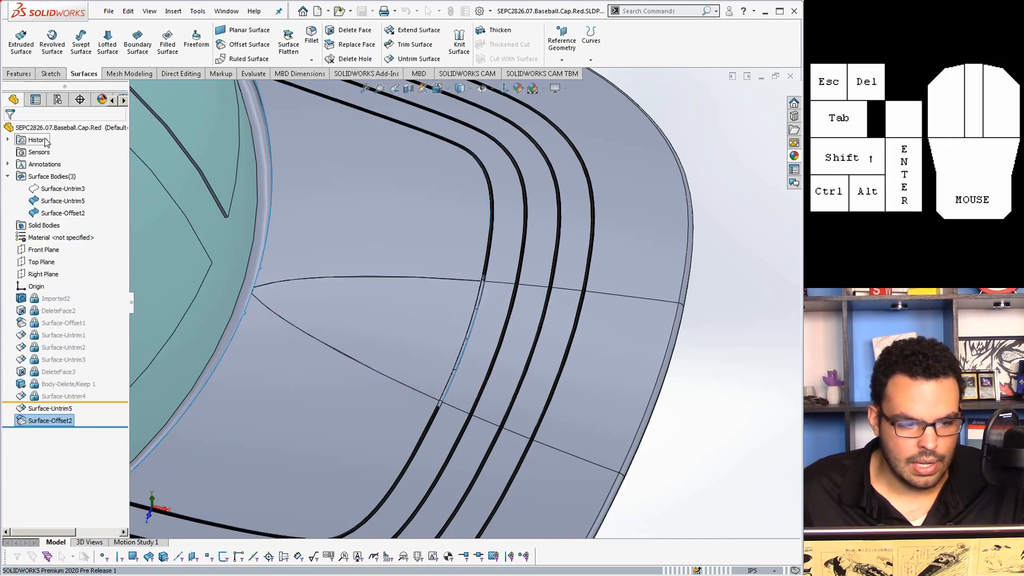
Hide the main cap surface body Surface-Untrim5 and examine the copied brim surface by itself
left_click(55, 201)
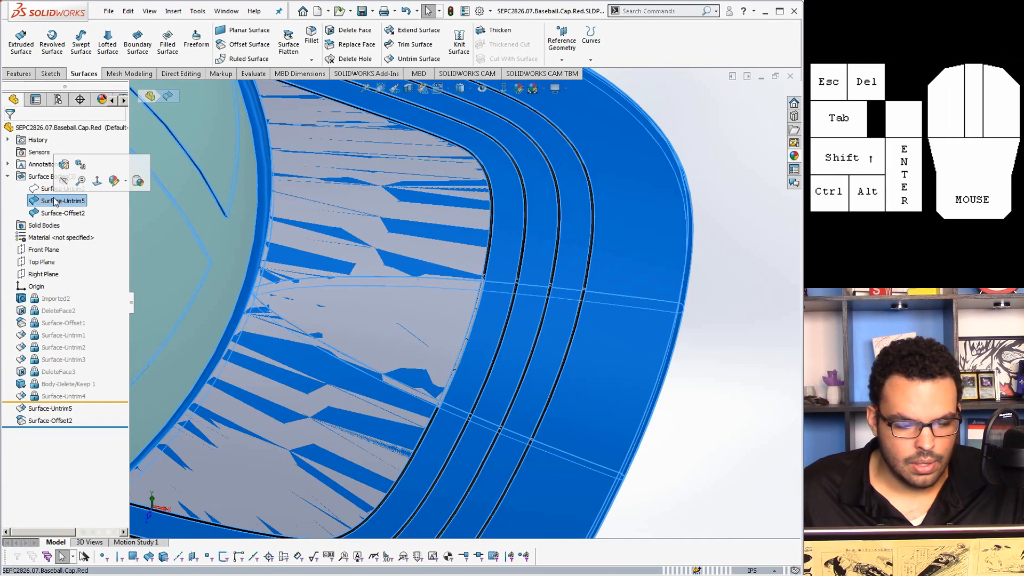
left_click(44, 189)
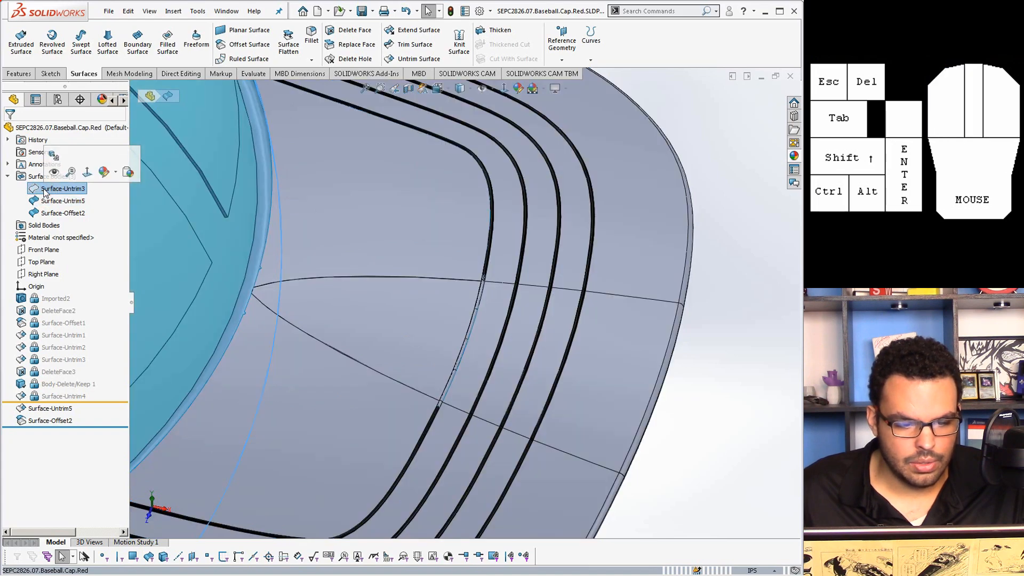
scroll(210, 286, "up", 5)
left_click(63, 201)
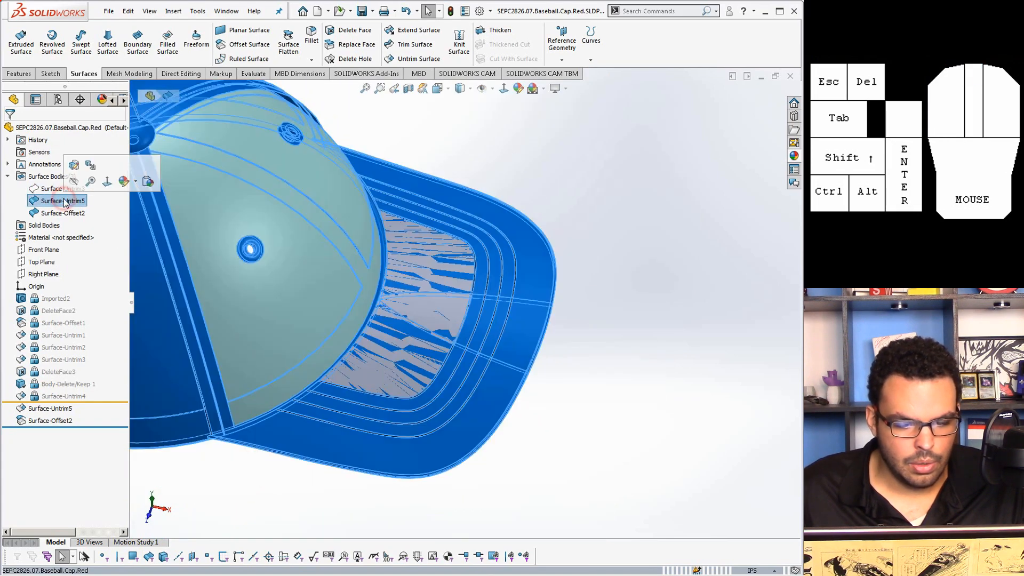
left_click(74, 180)
left_click(608, 259)
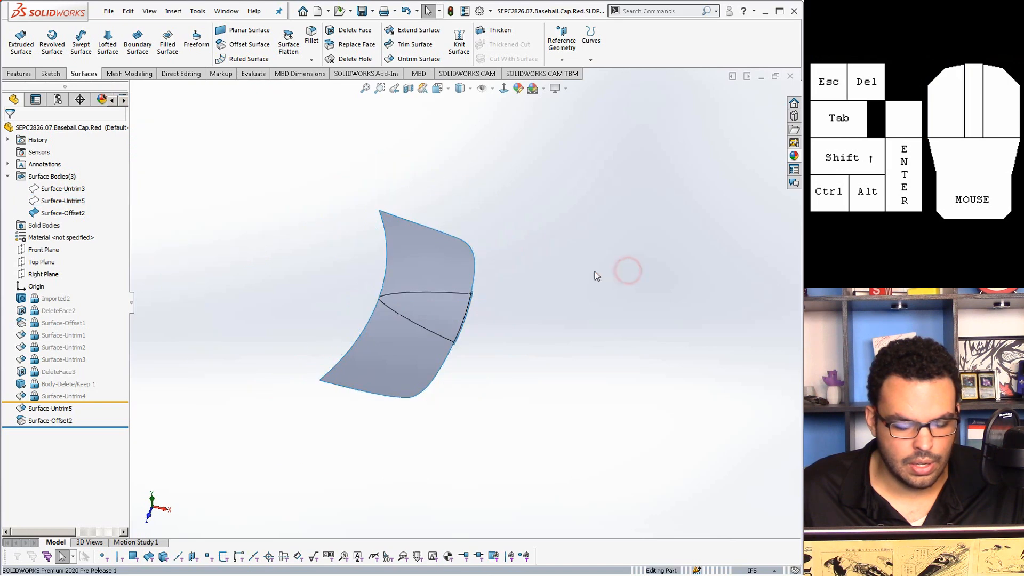
middle_click_drag(427, 301, 464, 328)
scroll(470, 334, "down", 2)
scroll(470, 333, "down", 3)
scroll(414, 336, "up", 5)
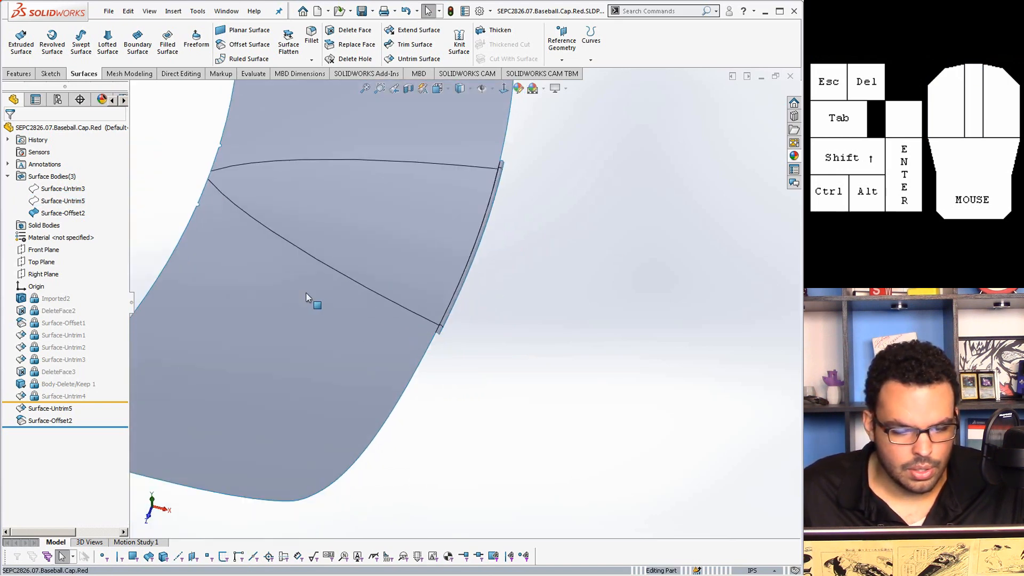
Show the Surface-Untrim5 body again and hide the copied brim surface Surface-Offset2
left_click(73, 202)
left_click(81, 189)
left_click(74, 212)
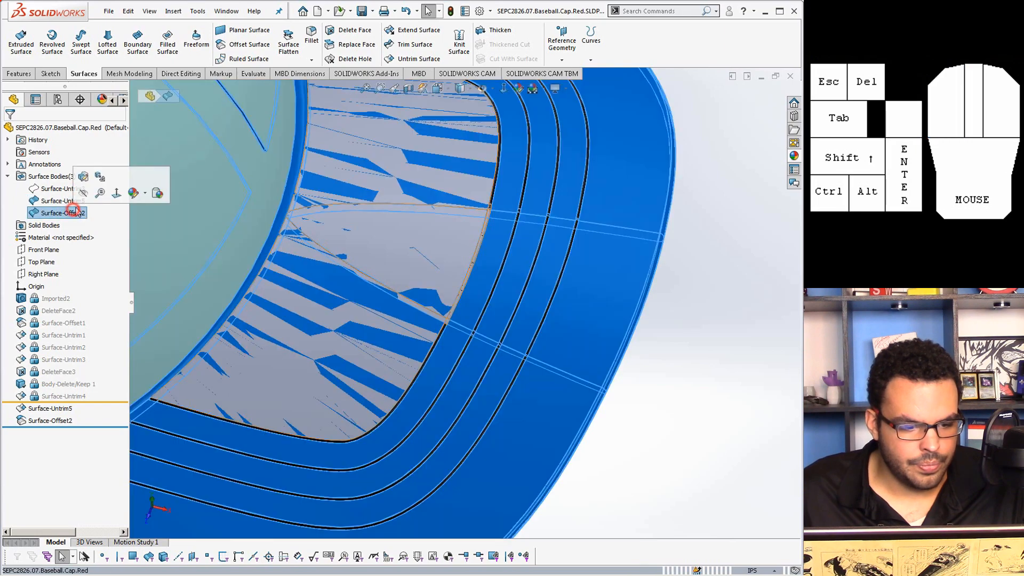
left_click(85, 194)
left_click(685, 388)
scroll(372, 234, "up", 1)
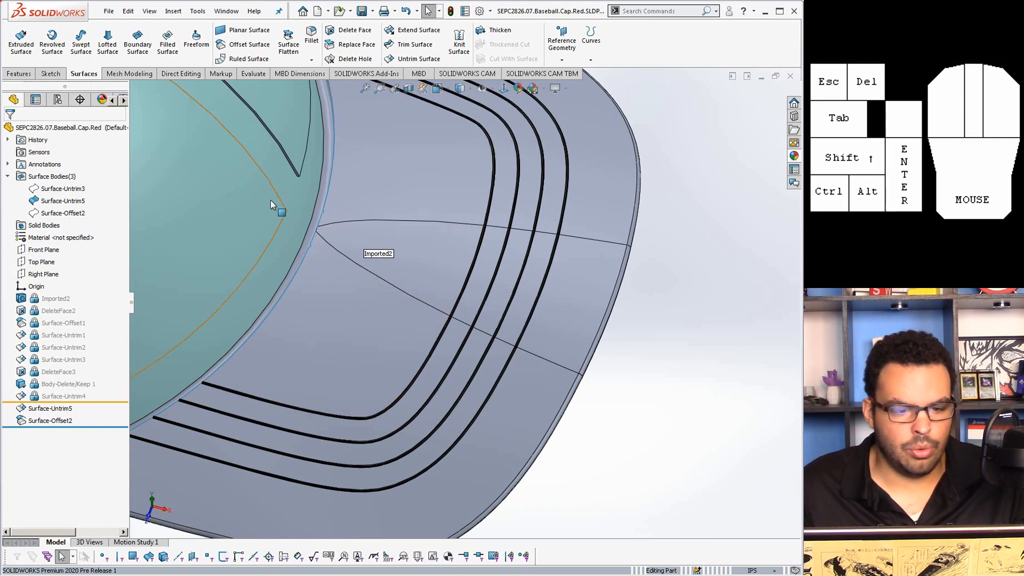
Start a Delete Face selection with one brim panel beside the centre panel and two adjoining thin stitch-groove faces
left_click(331, 31)
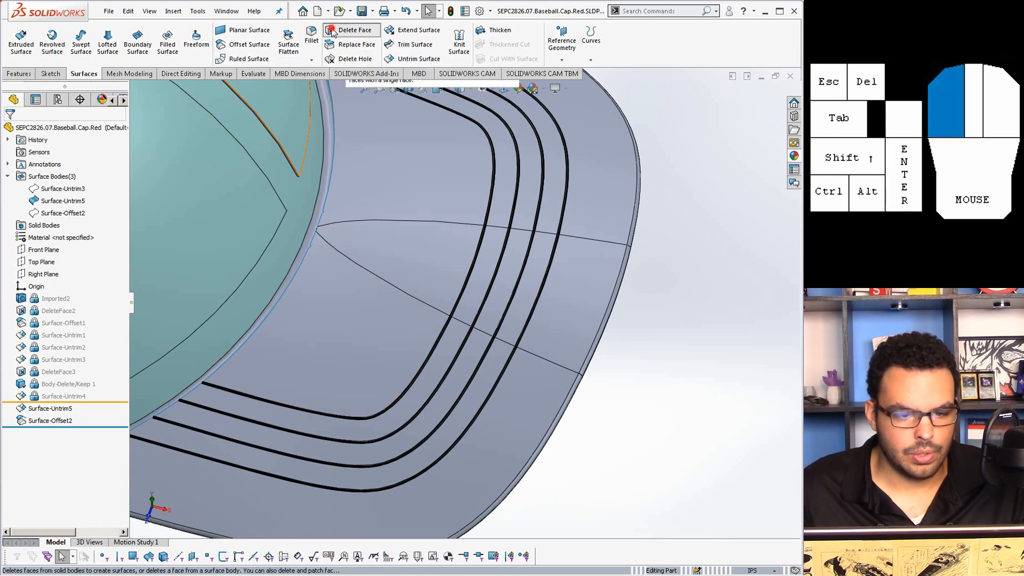
left_click(423, 179)
scroll(470, 224, "down", 5)
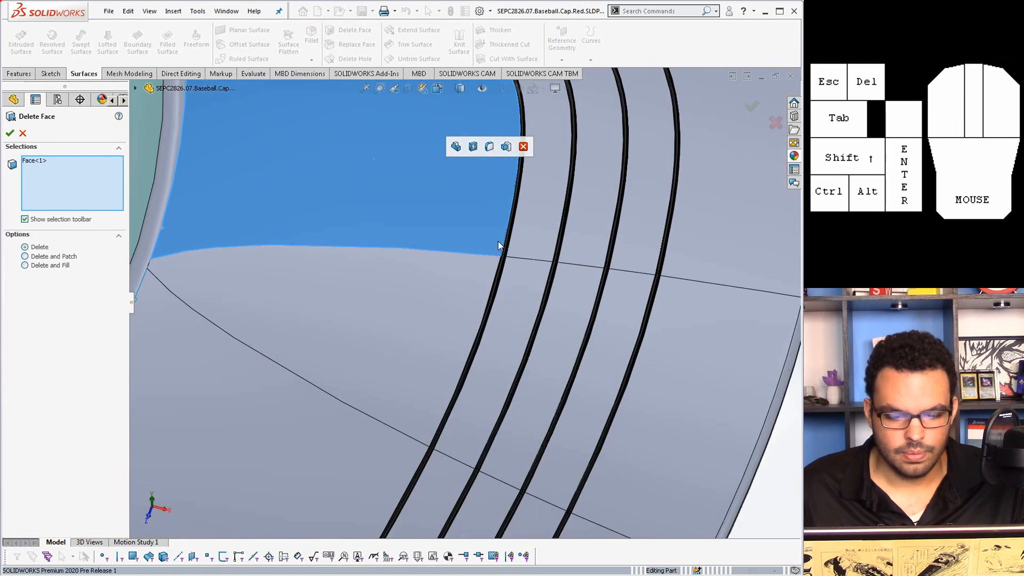
scroll(498, 246, "down", 3)
left_click(498, 260)
left_click(488, 280)
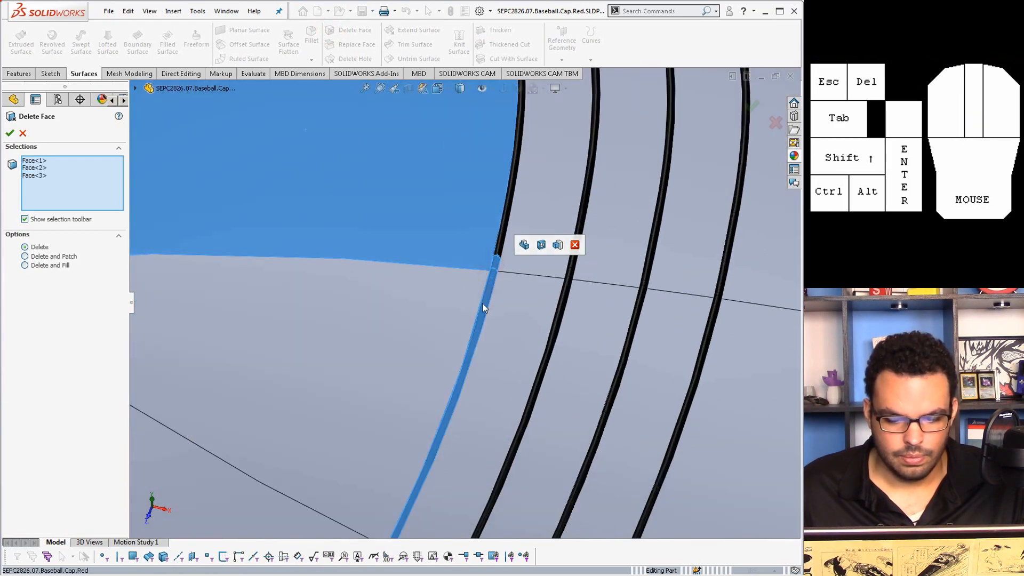
Add the remaining thin groove face and the brim panel on the centre panel's other side, and delete the selected faces
scroll(481, 305, "up", 3)
scroll(424, 464, "down", 3)
left_click(416, 456)
left_click(367, 459)
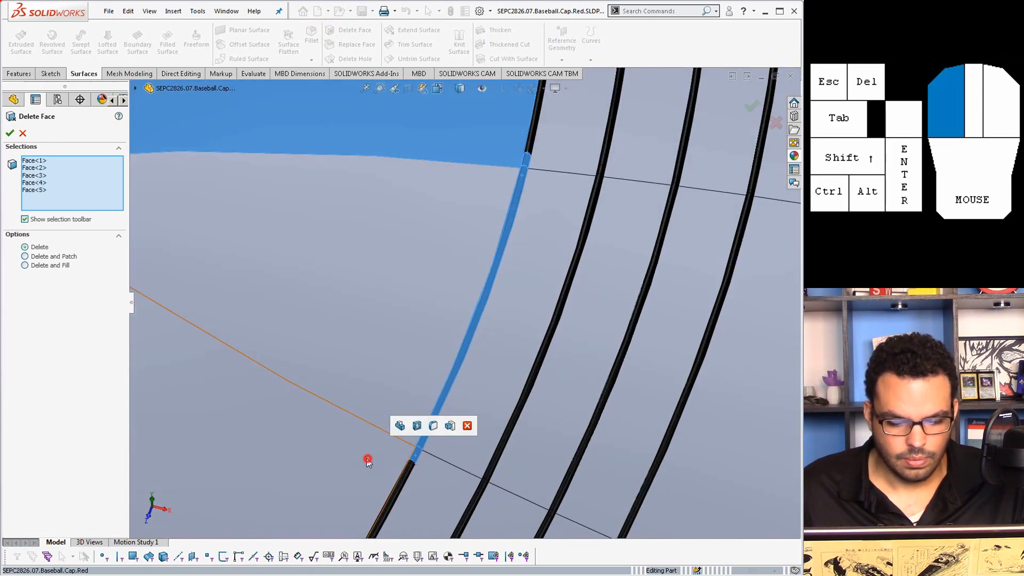
scroll(367, 458, "up", 3)
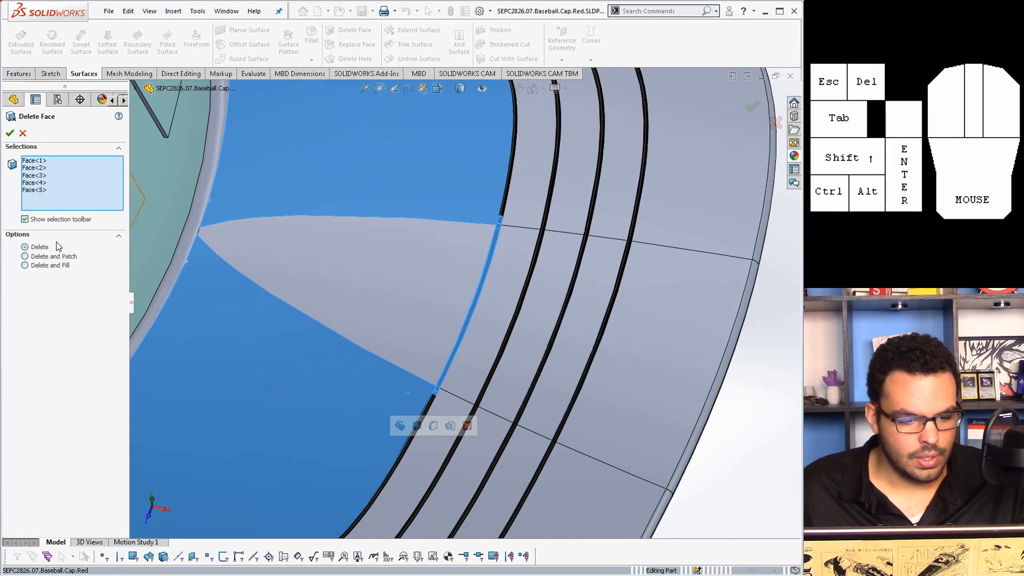
key("Return")
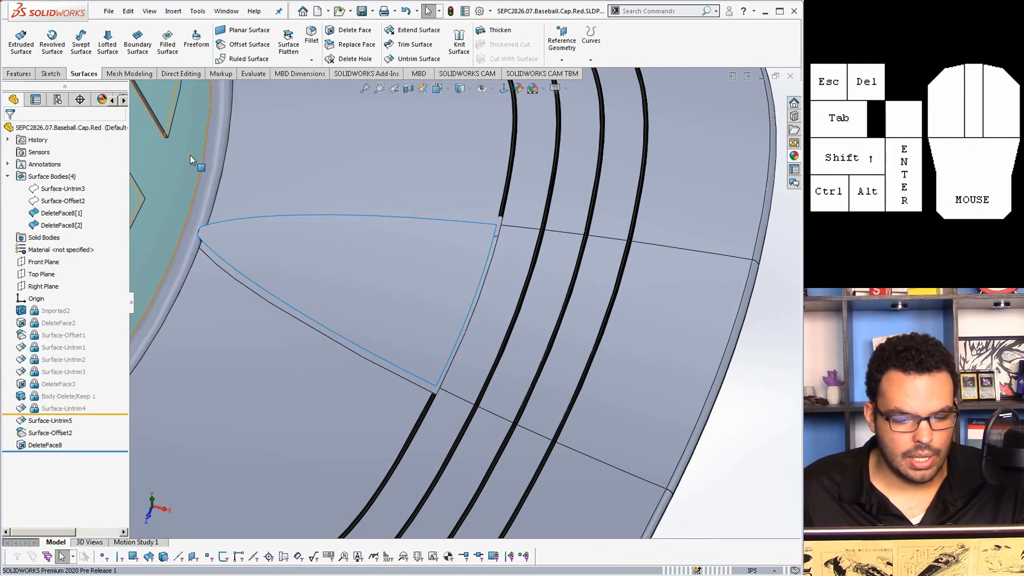
Delete the leftover centre panel body DeleteFace8[2] from the brim
middle_click_drag(396, 242, 423, 242)
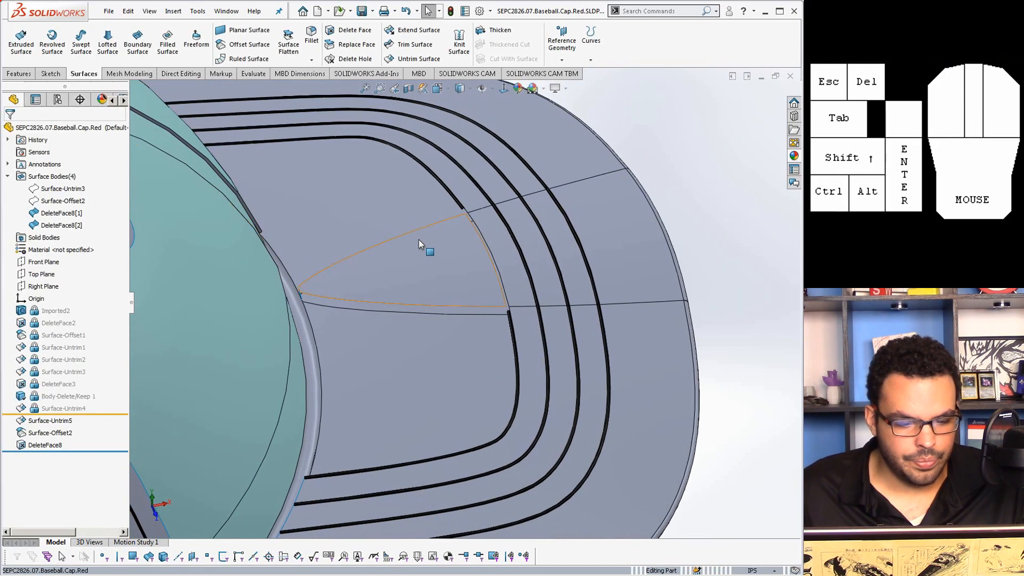
scroll(399, 270, "down", 2)
left_click(51, 225)
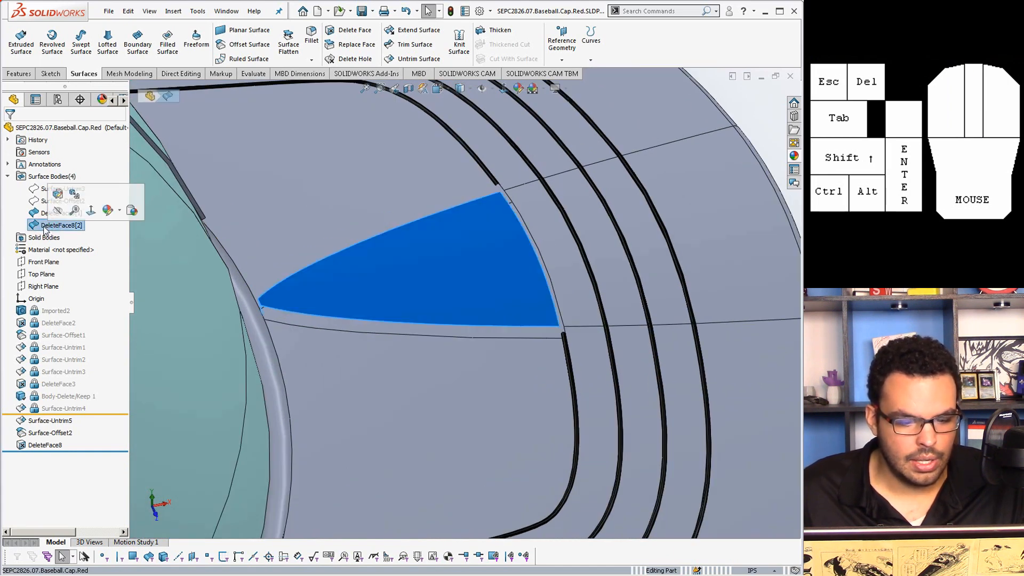
left_click(33, 213)
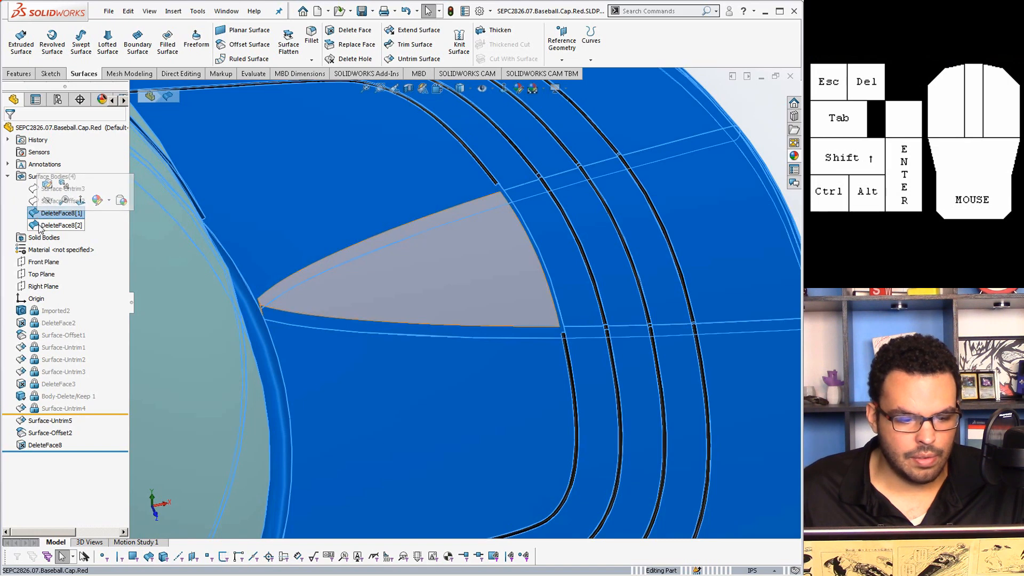
left_click(38, 225)
right_click(39, 226)
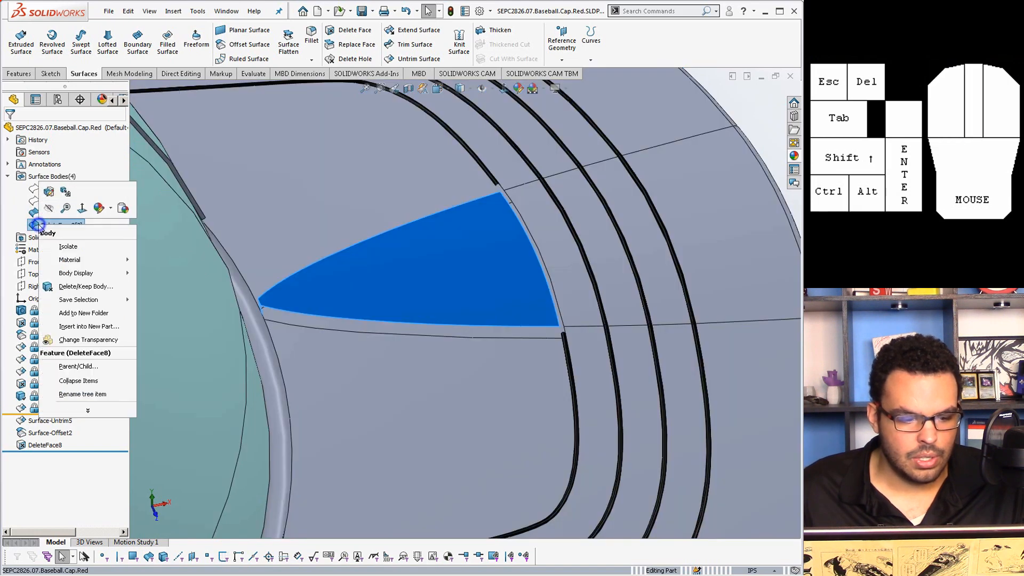
left_click(90, 286)
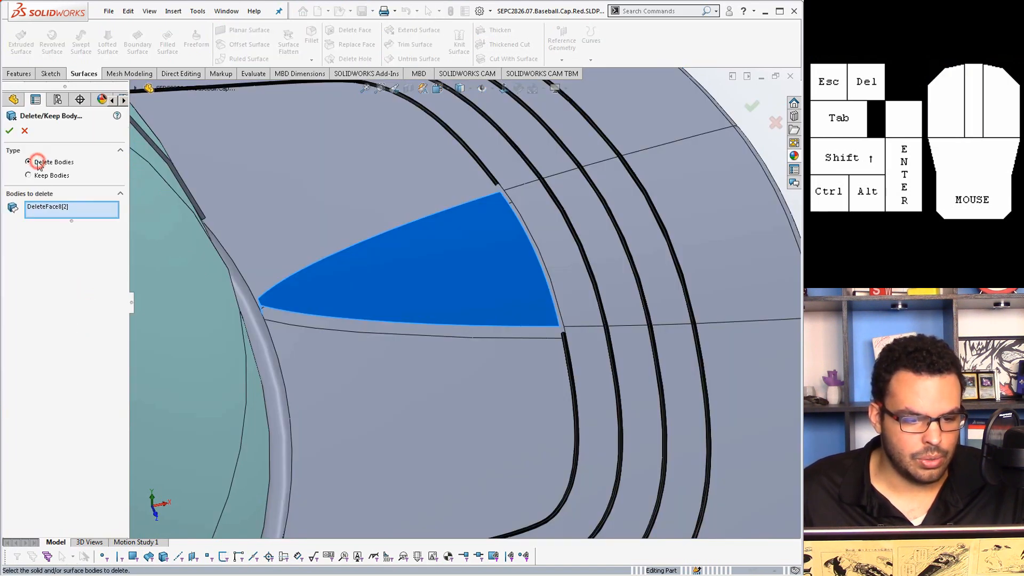
left_click(11, 132)
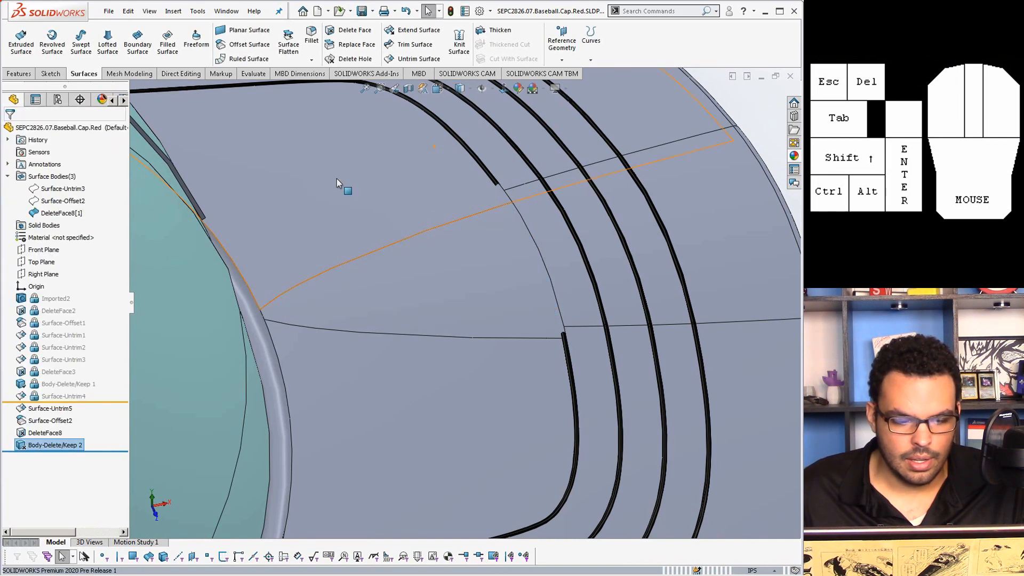
Show the copied brim surface body Surface-Offset2 and check how it fills the opening in the brim
left_click(63, 201)
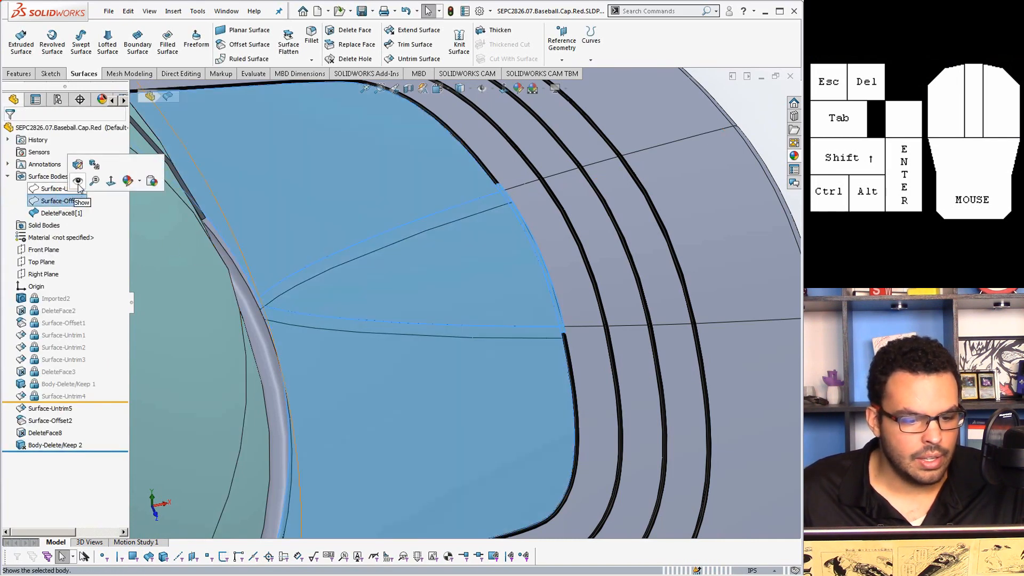
scroll(411, 231, "up", 4)
left_click(692, 246)
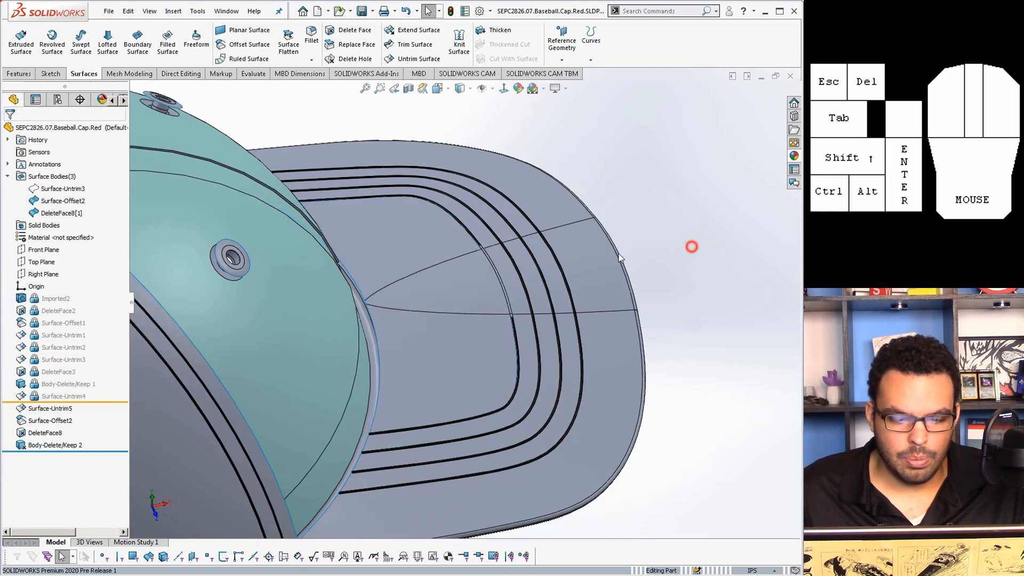
left_click(488, 268)
left_click(708, 264)
scroll(492, 280, "down", 3)
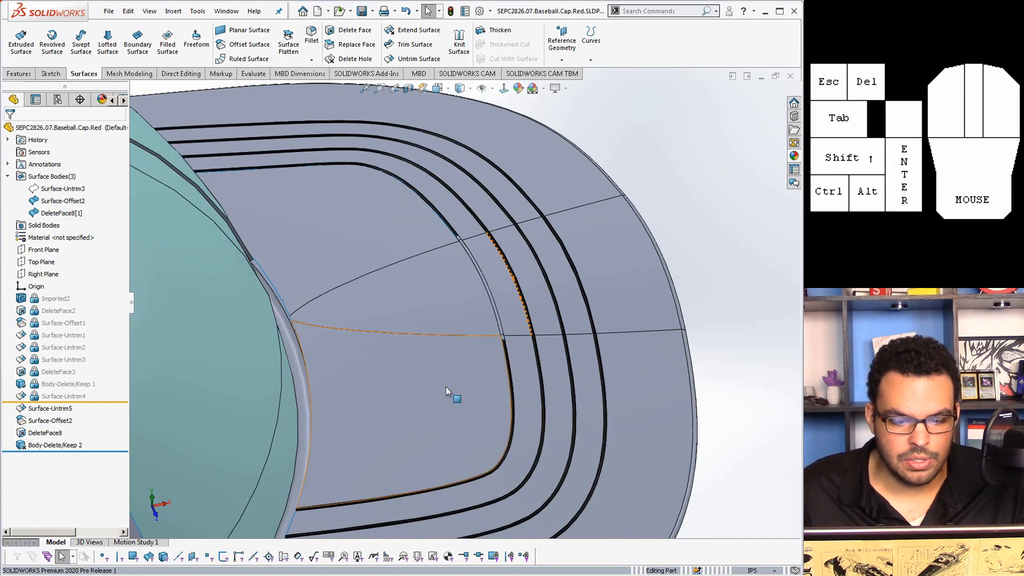
Knit the surface bodies Surface-Offset2 and DeleteFace8[1] into a single surface body
left_click(59, 201)
left_click(56, 213, "ctrl")
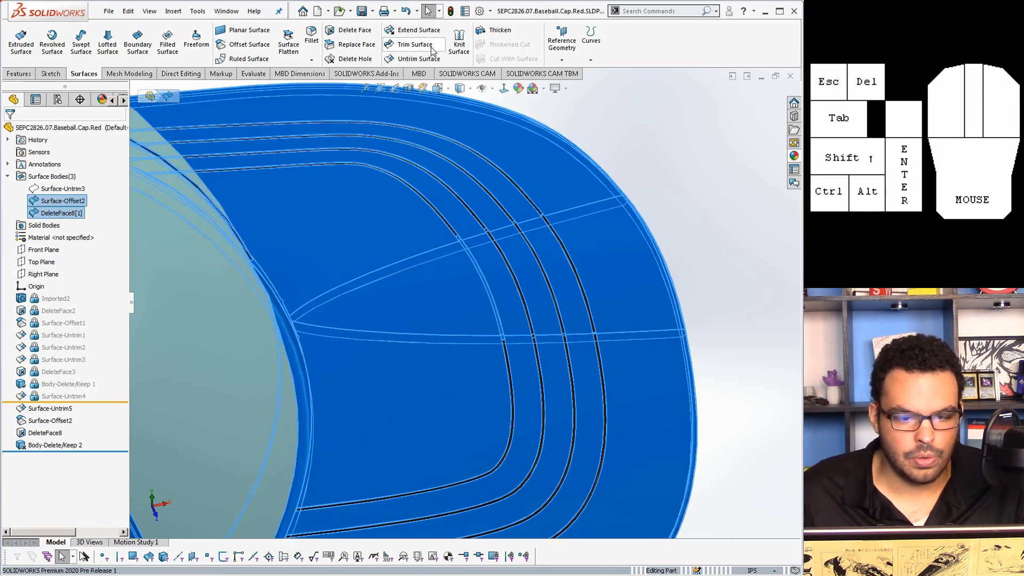
left_click(458, 43)
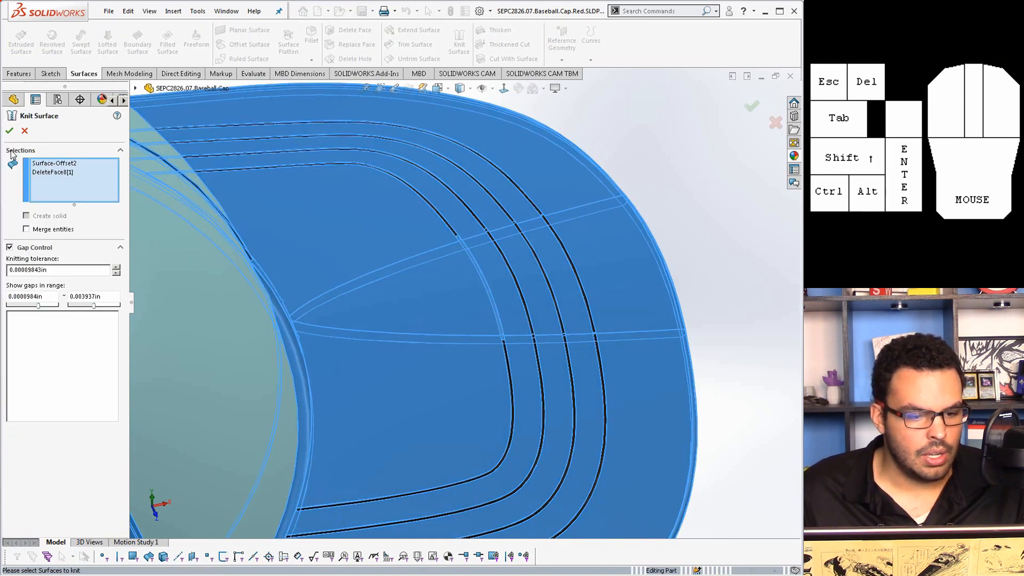
left_click(9, 131)
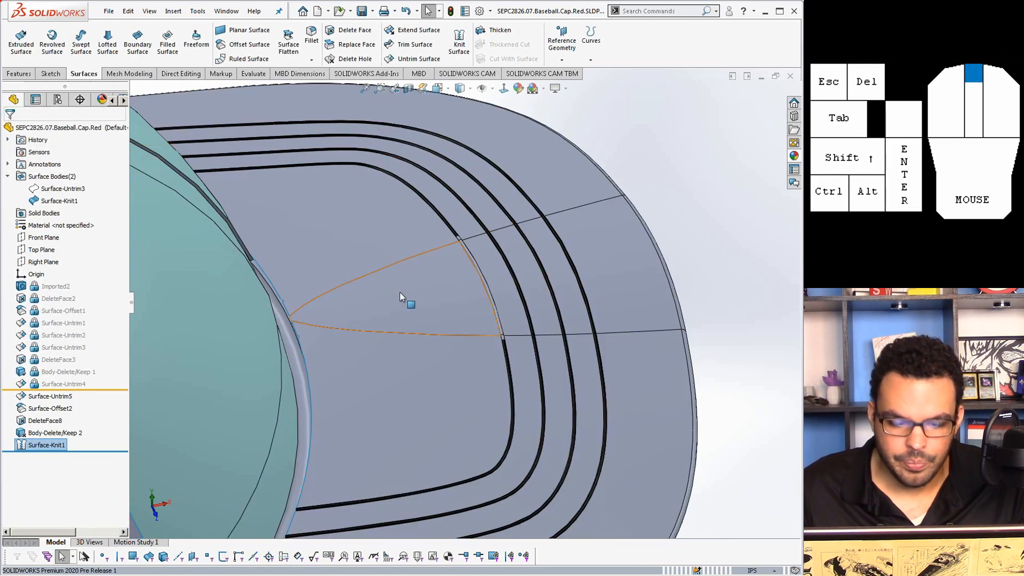
Freeze the features down through Body-Delete/Keep 2, leaving Surface-Knit1 unfrozen
middle_click_drag(399, 292, 335, 262)
scroll(341, 260, "down", 5)
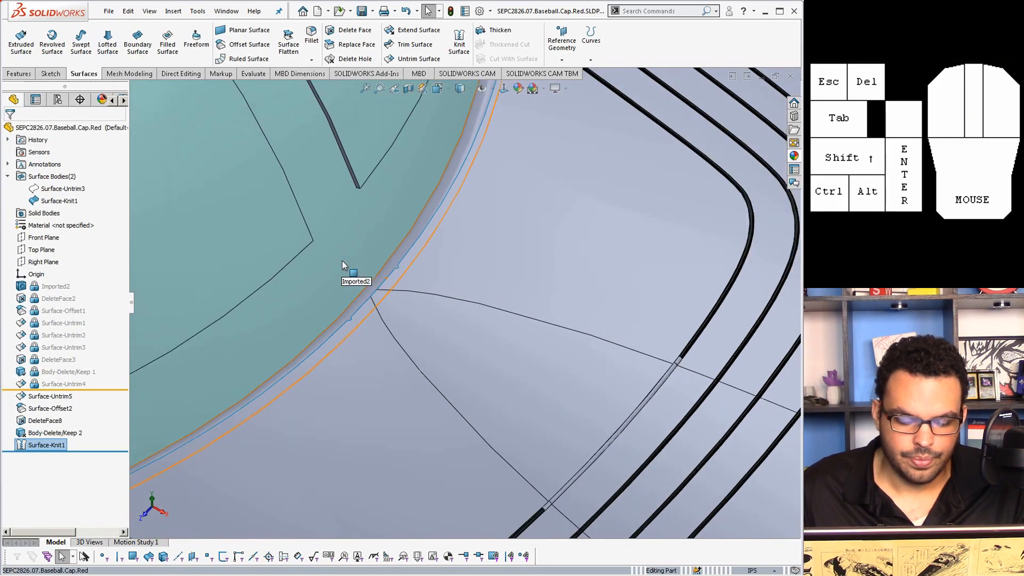
scroll(411, 302, "down", 4)
middle_click_drag(392, 287, 313, 425)
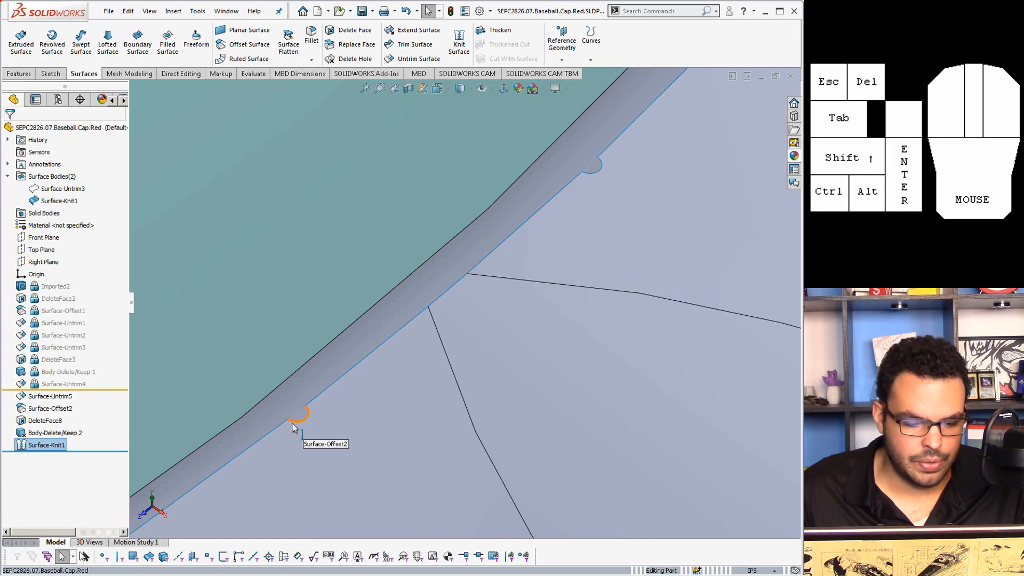
left_click_drag(92, 390, 92, 438)
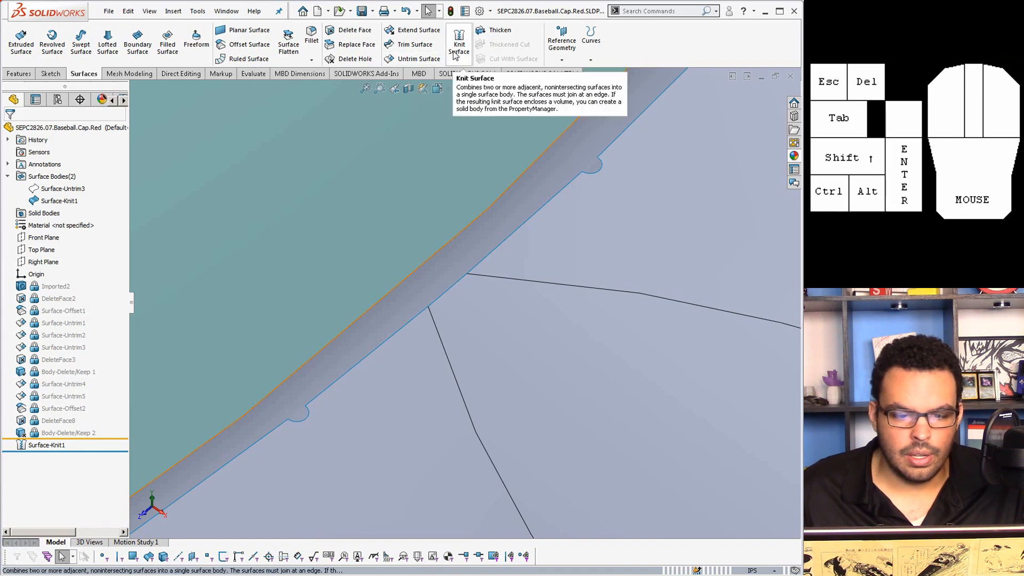
Untrim the two small rounded notch edges where the brim meets the crown, using Connect endpoints and merging with the original
left_click(436, 59)
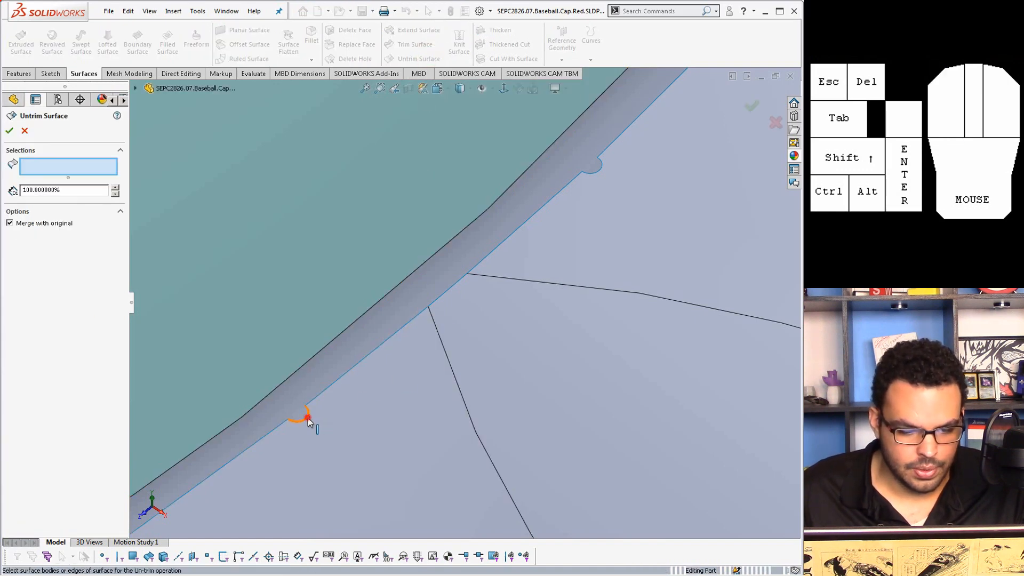
left_click(388, 333)
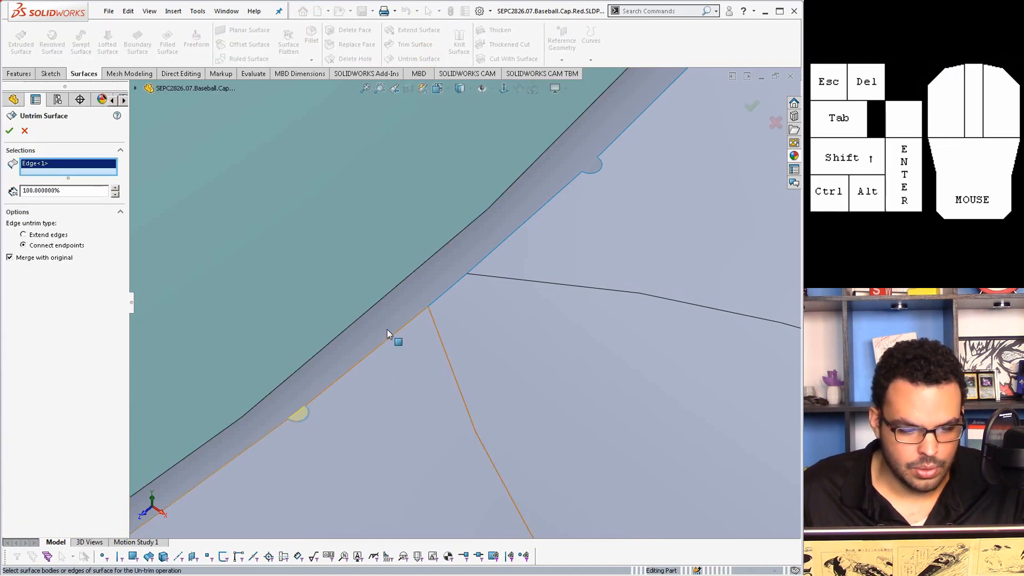
left_click(602, 174)
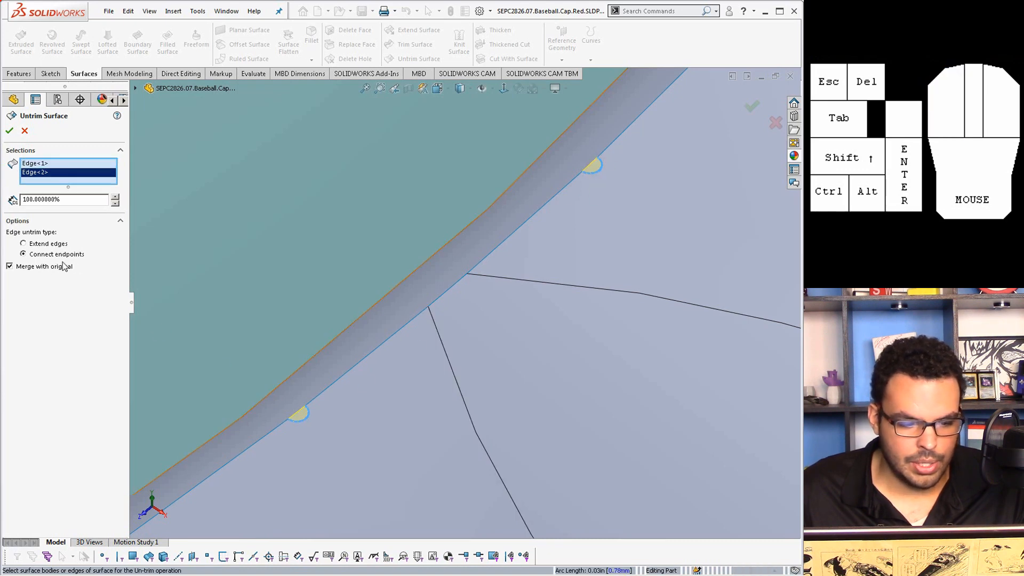
left_click(9, 132)
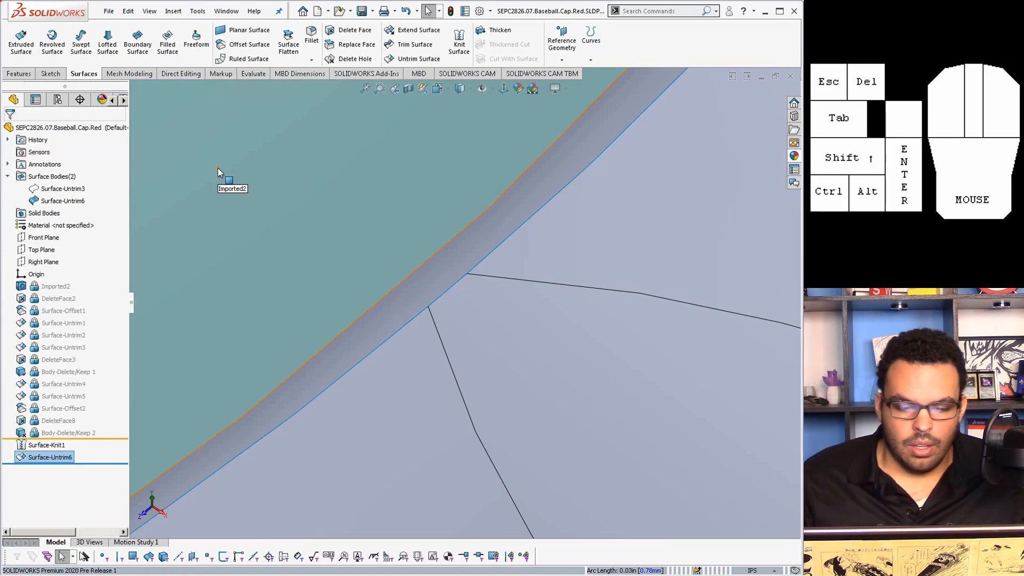
Examine the border of the front crown opening from the brim corner up to the top button
scroll(353, 249, "up", 5)
scroll(382, 276, "up", 5)
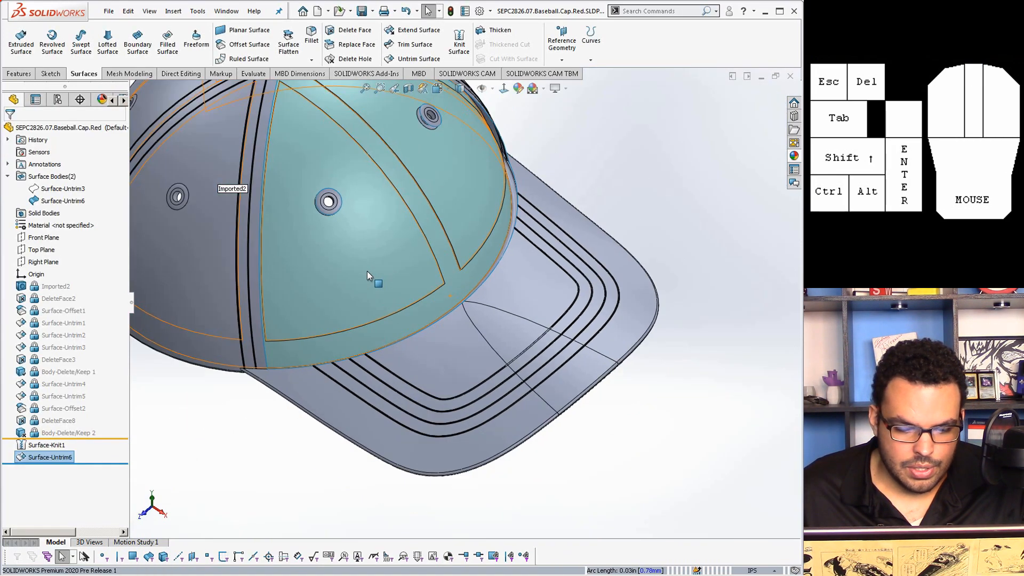
middle_click_drag(367, 271, 309, 179)
scroll(280, 204, "down", 2)
scroll(312, 286, "down", 2)
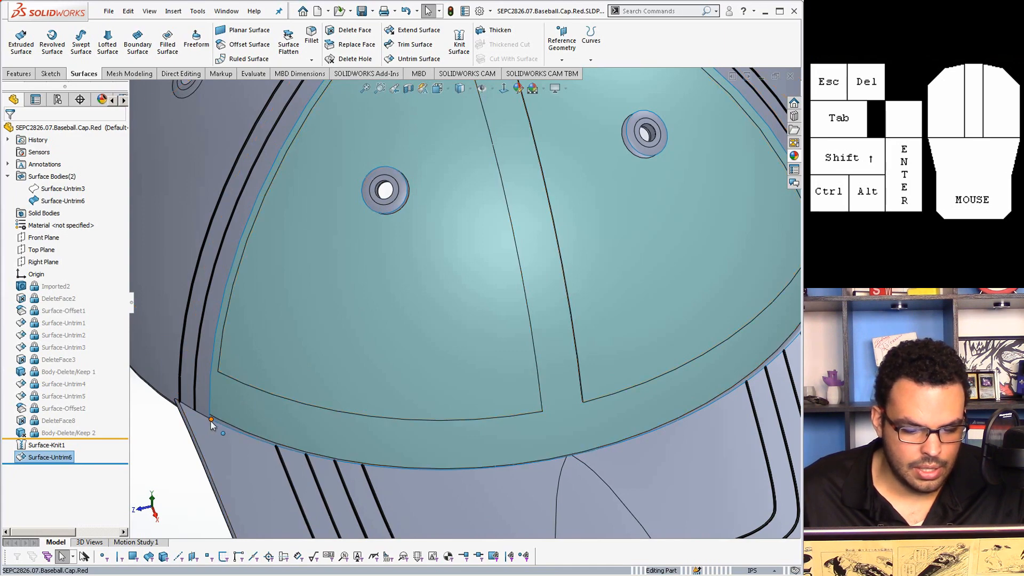
scroll(315, 256, "up", 5)
scroll(462, 152, "down", 5)
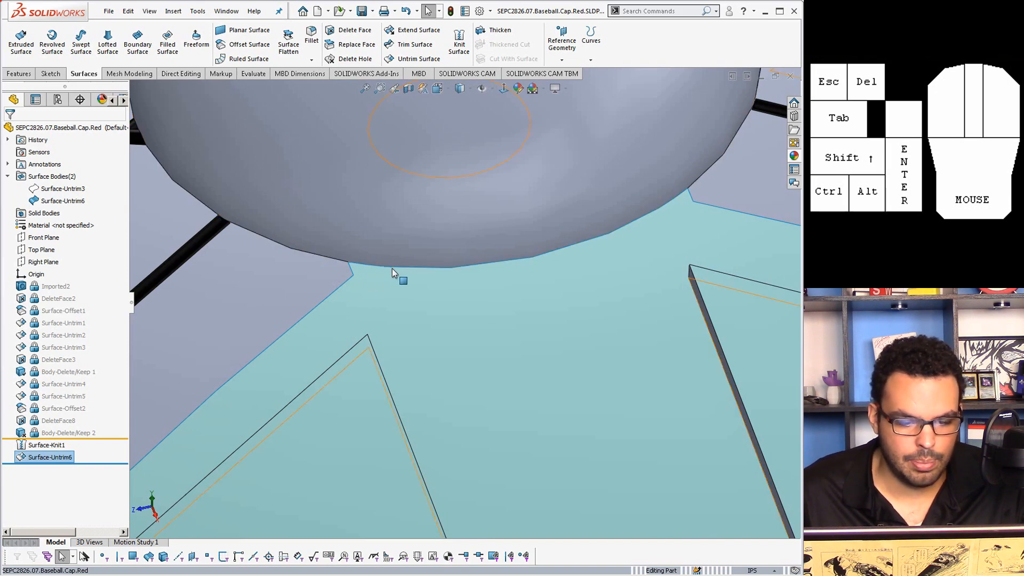
scroll(395, 273, "up", 3)
Show the spherical body Surface-Untrim3, check how it covers the front crown opening, and hide it again
left_click(56, 189)
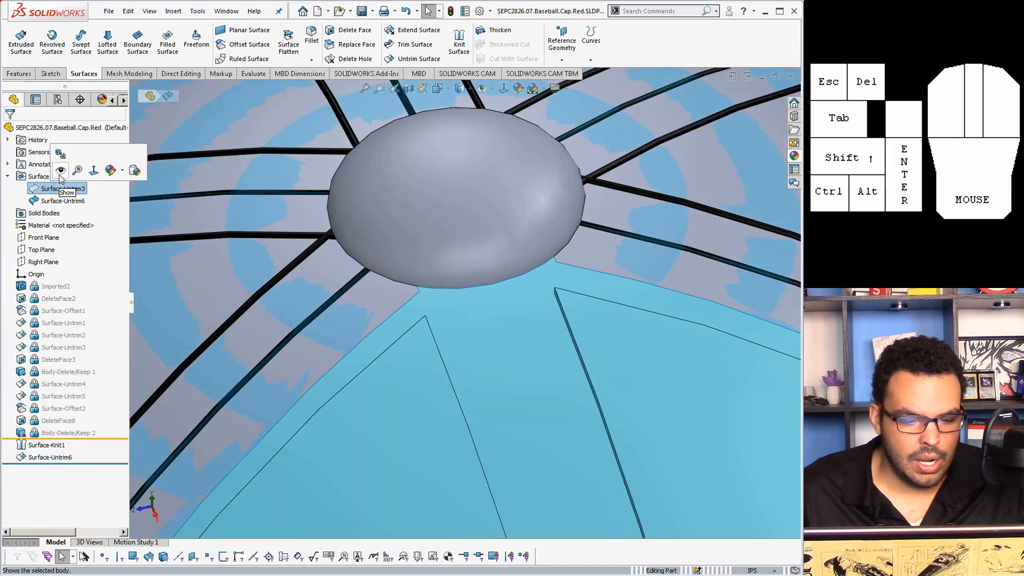
left_click(60, 170)
scroll(437, 366, "up", 8)
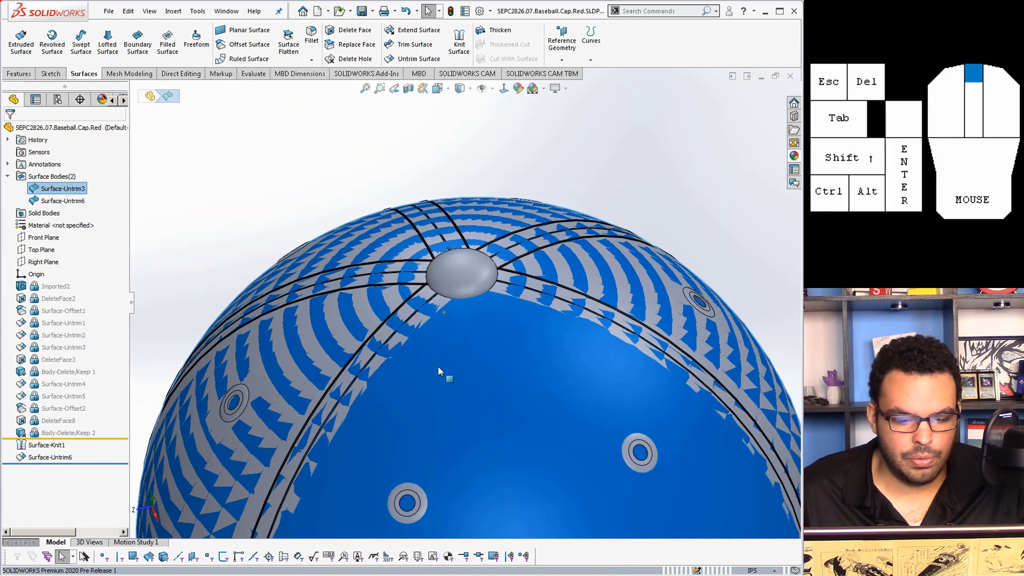
scroll(535, 370, "down", 2)
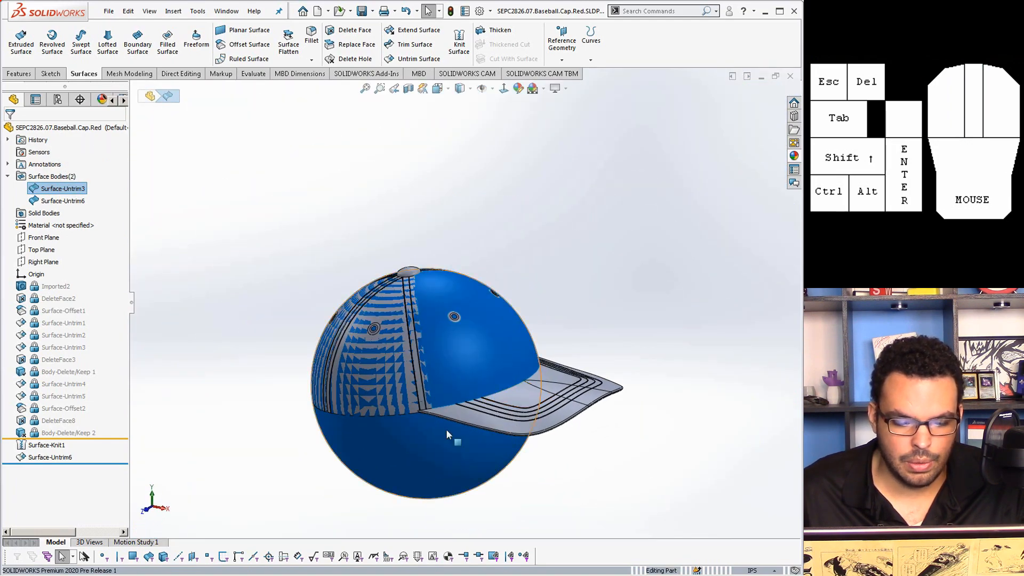
scroll(446, 433, "down", 2)
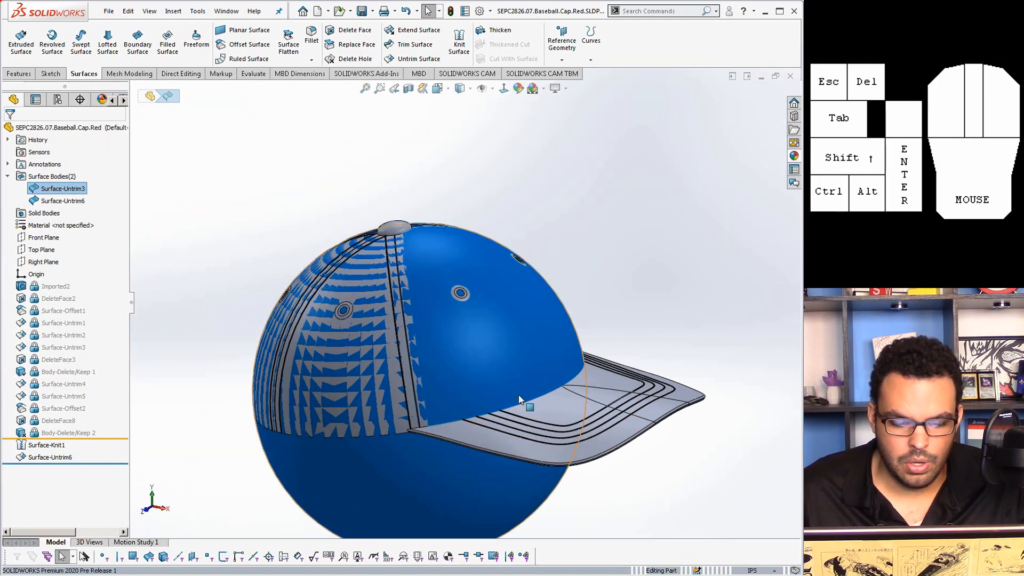
middle_click_drag(568, 384, 610, 369)
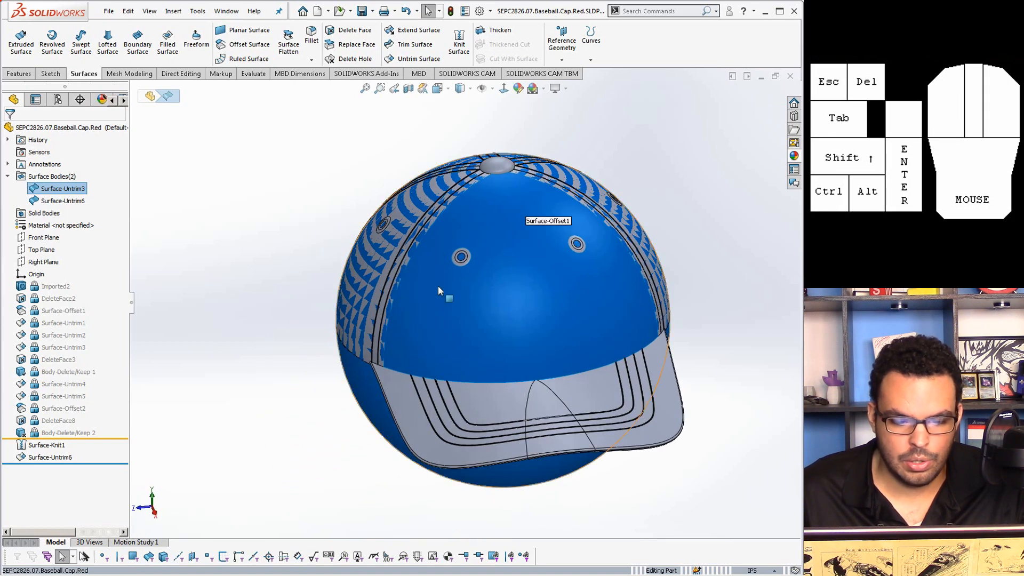
left_click(312, 164)
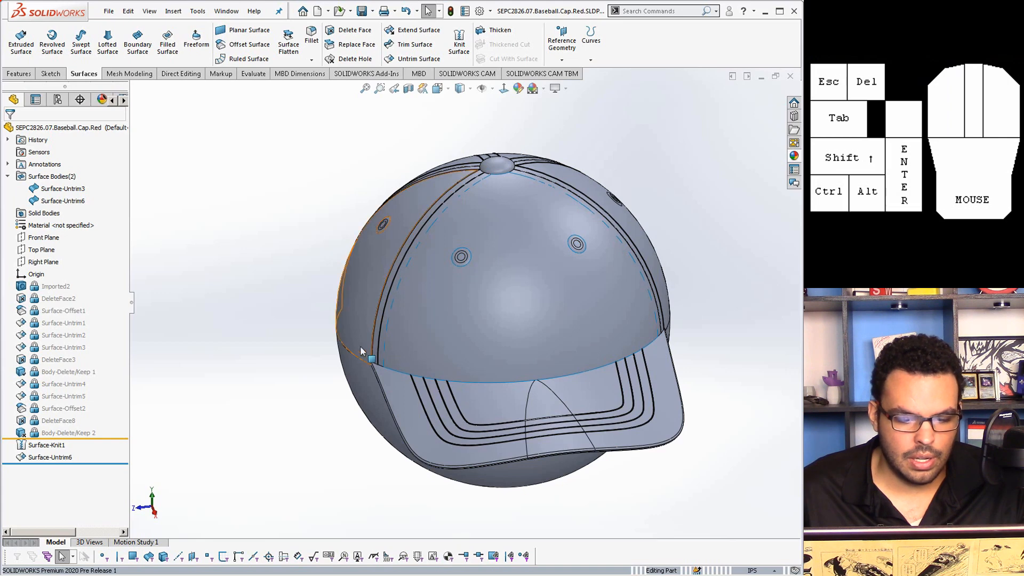
left_click(80, 189)
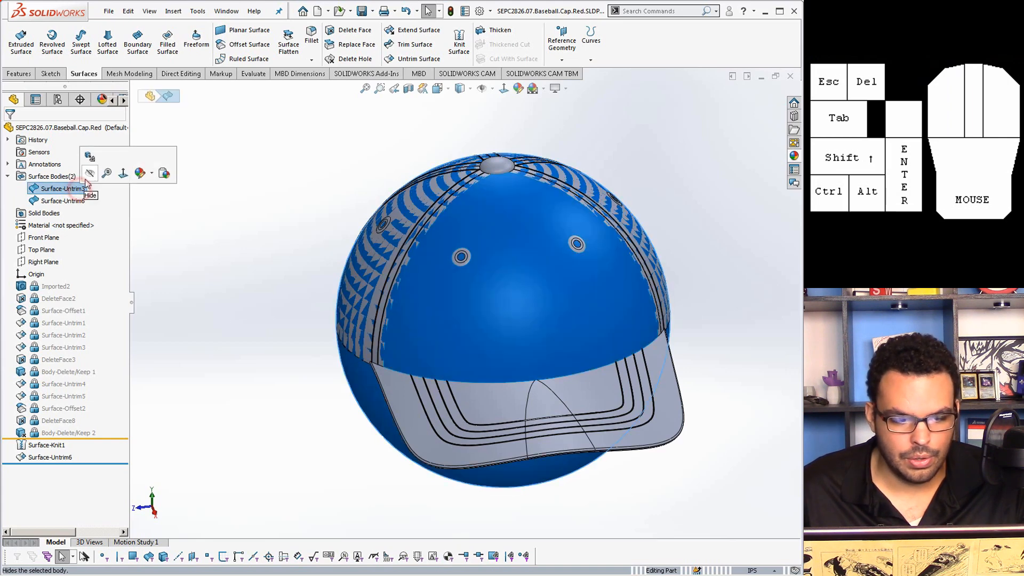
left_click(87, 174)
left_click(190, 213)
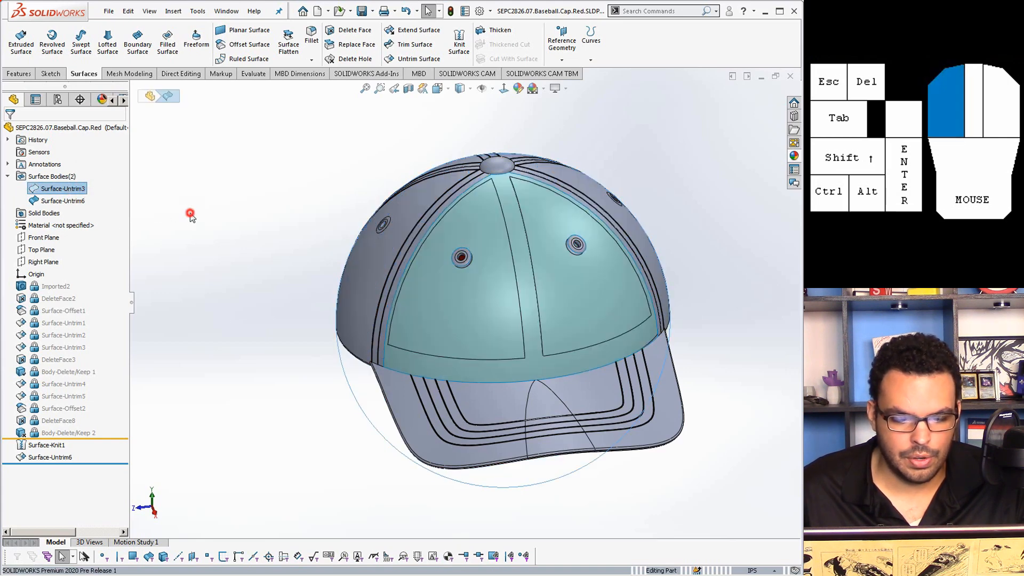
Start a sketch on the Top Plane and orient the view normal to it
left_click(42, 249)
left_click(56, 232)
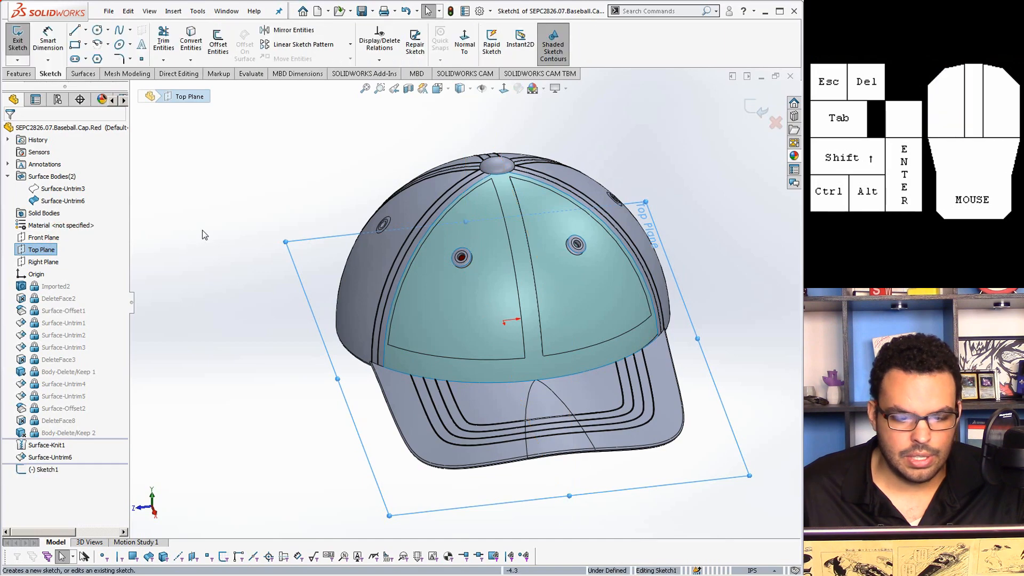
left_click(227, 210)
key("ctrl+8")
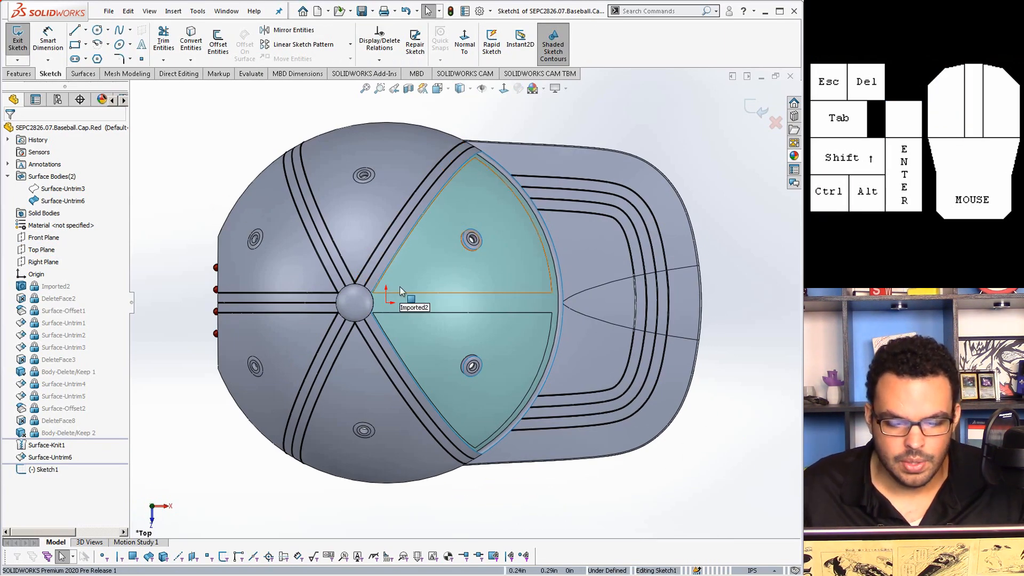
Select the open loop of edges around the front crown opening and convert it into sketch entities
scroll(392, 267, "down", 5)
scroll(408, 252, "up", 2)
scroll(472, 277, "down", 5)
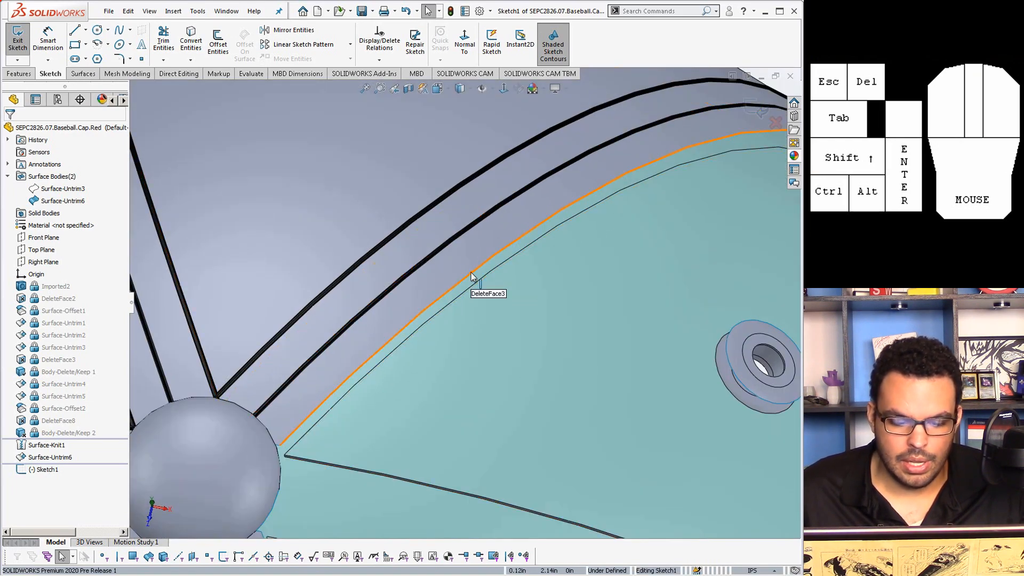
right_click(471, 276)
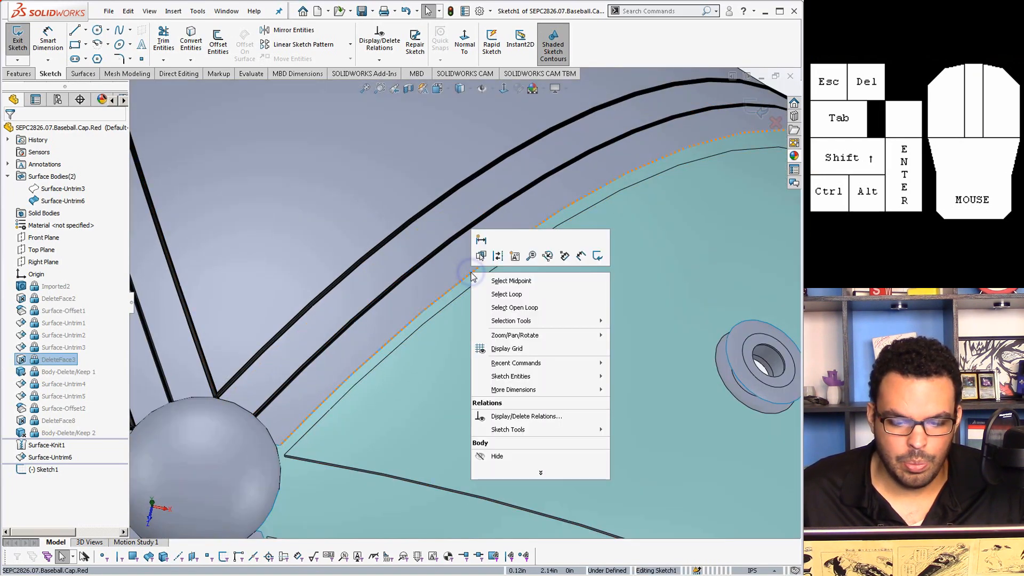
left_click(512, 308)
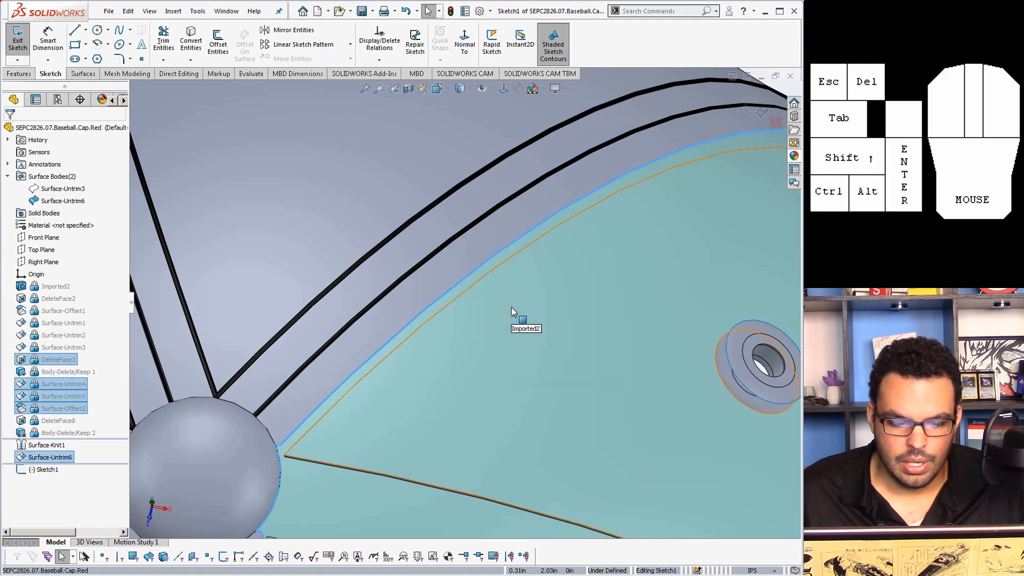
scroll(521, 311, "up", 2)
scroll(521, 311, "up", 5)
scroll(537, 303, "down", 1)
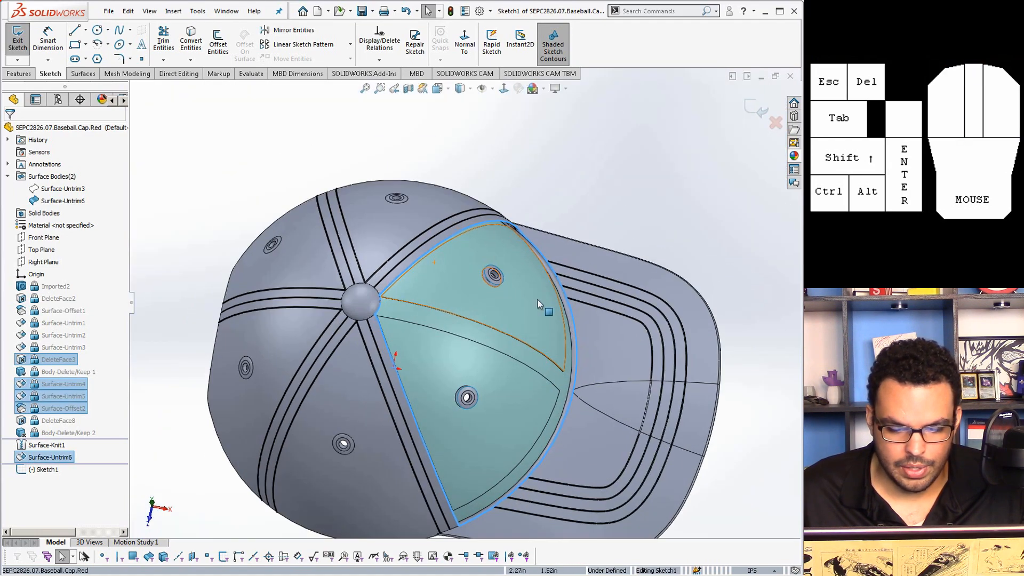
left_click(191, 40)
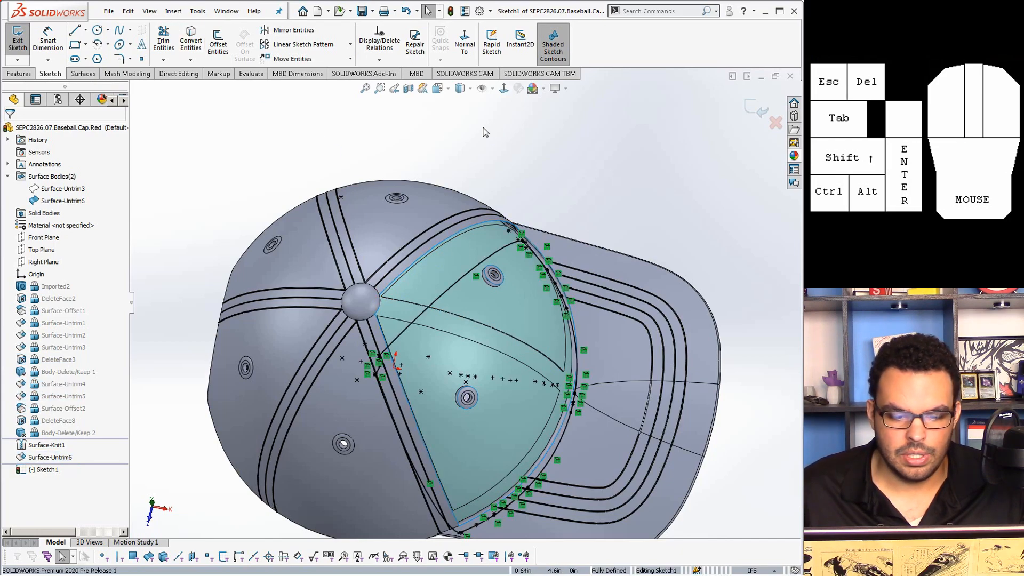
Convert the circular outer edge of the first front eyelet into the sketch
scroll(476, 235, "down", 5)
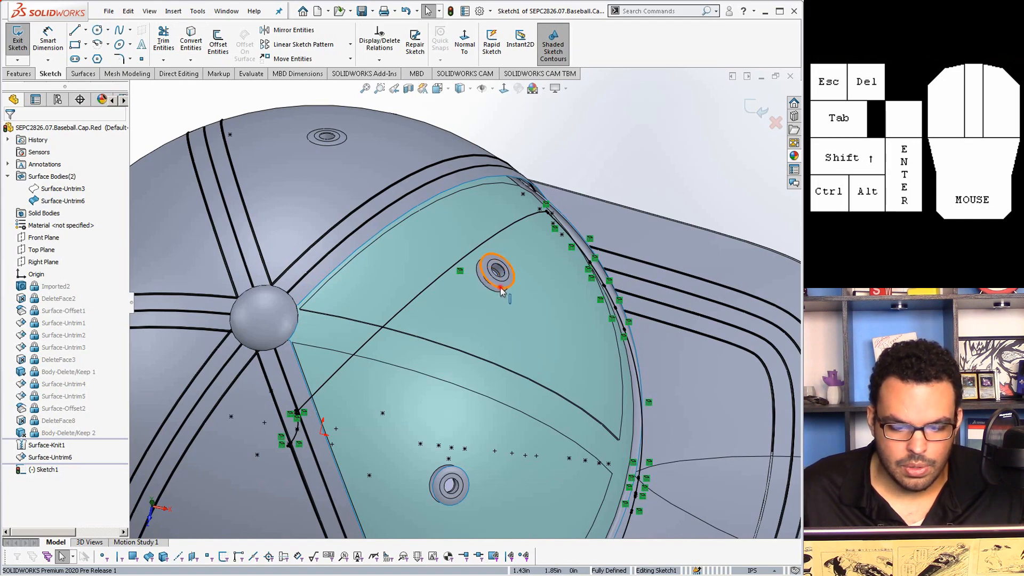
middle_click_drag(501, 290, 463, 267)
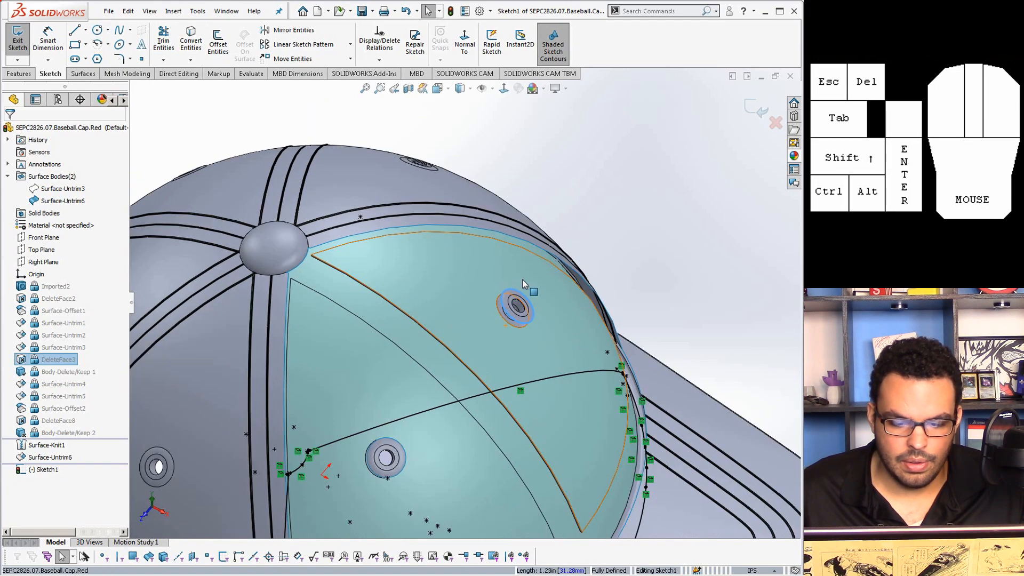
left_click(503, 302)
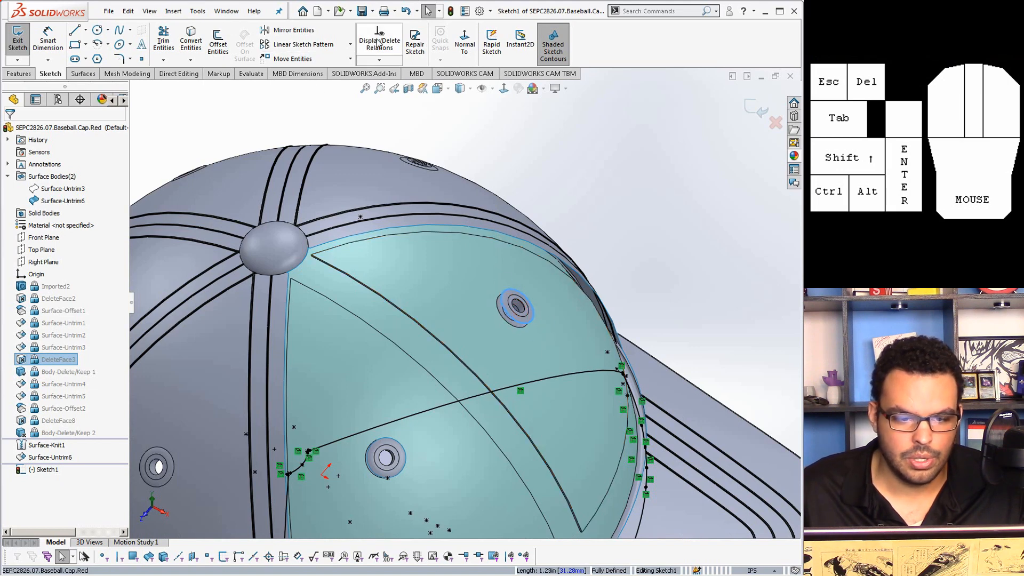
left_click(193, 39)
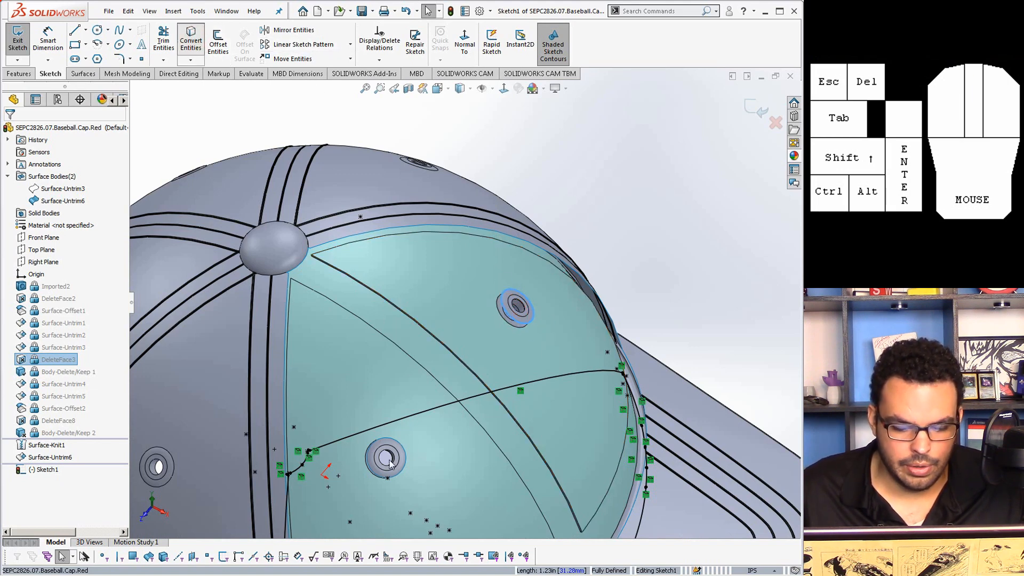
Convert the circular outer edge of the other front eyelet into the sketch and check the converted outlines
middle_click_drag(390, 463, 411, 397)
scroll(389, 464, "down", 4)
left_click(394, 439)
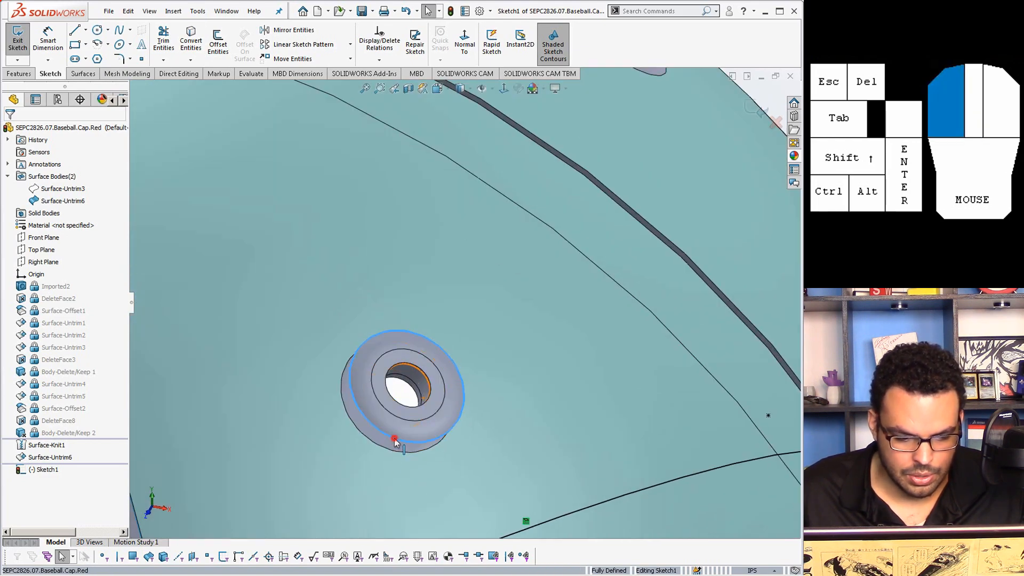
left_click(191, 38)
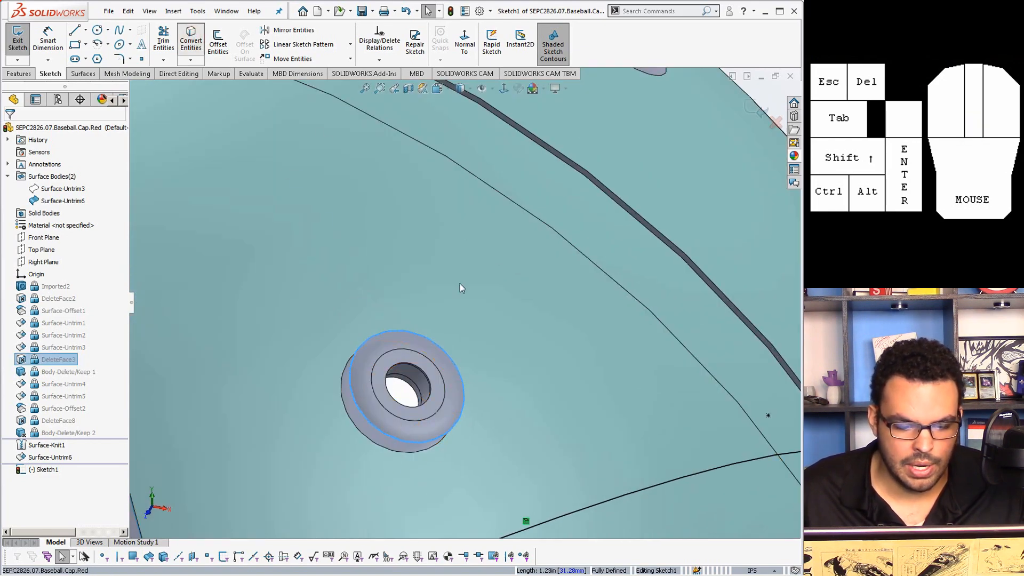
scroll(461, 284, "up", 5)
mouse_move(508, 353)
middle_mouse_down()
mouse_move(475, 435)
mouse_move(496, 346)
mouse_move(490, 296)
mouse_move(452, 251)
middle_mouse_up()
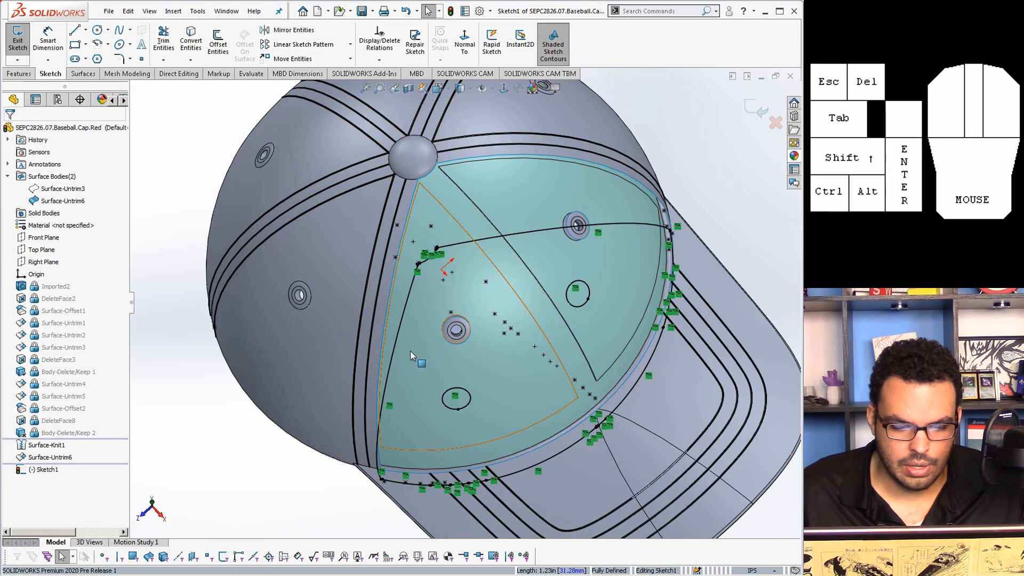
Close the converted-outline sketch and hide the main cap surface body Surface-Untrim6
middle_click_drag(411, 351, 430, 409)
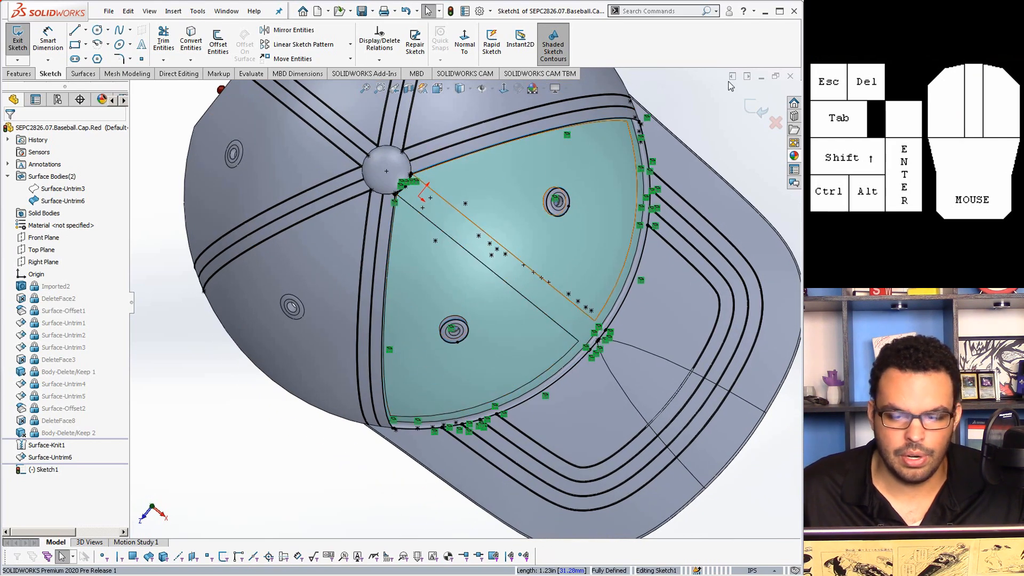
left_click(756, 109)
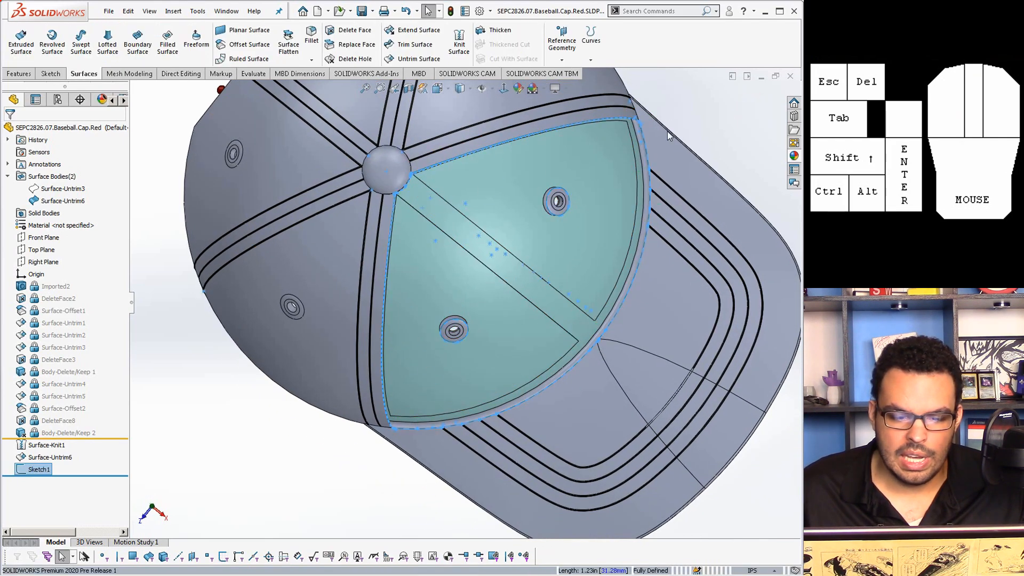
left_click(76, 201)
left_click(85, 192)
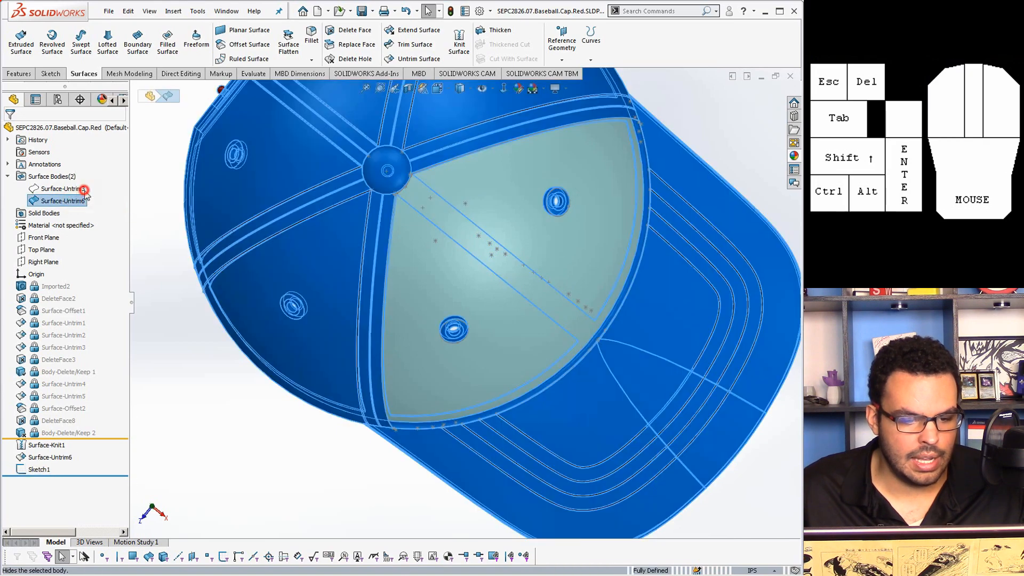
Show the hidden spherical surface body Surface-Untrim3 behind the sketch outline
scroll(326, 266, "up", 2)
middle_click_drag(334, 266, 336, 233)
left_click(64, 188)
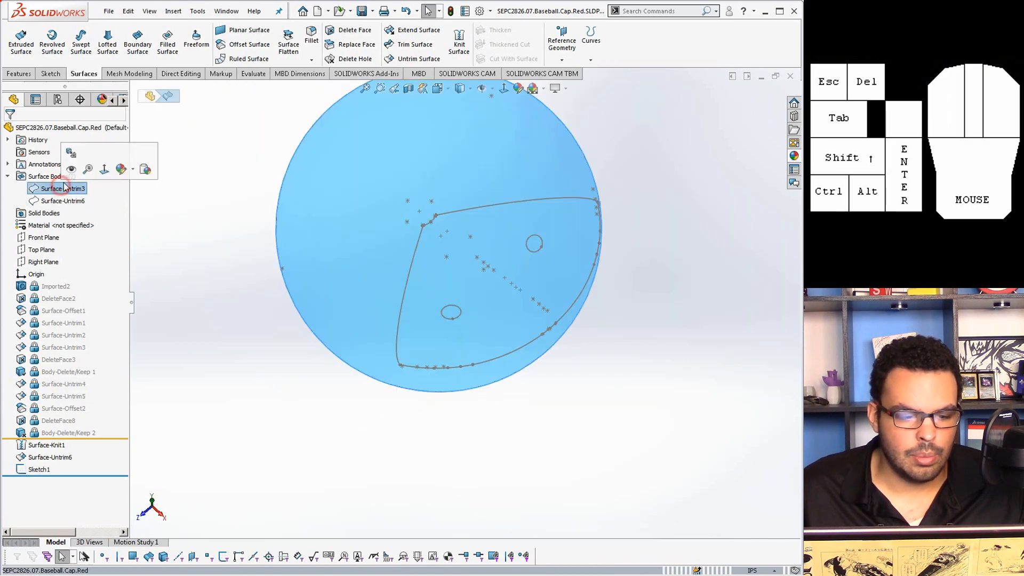
left_click(71, 169)
Examine the sketch outline over the spherical surface, checking the corners near the crown's top and side
middle_click_drag(608, 207, 594, 304)
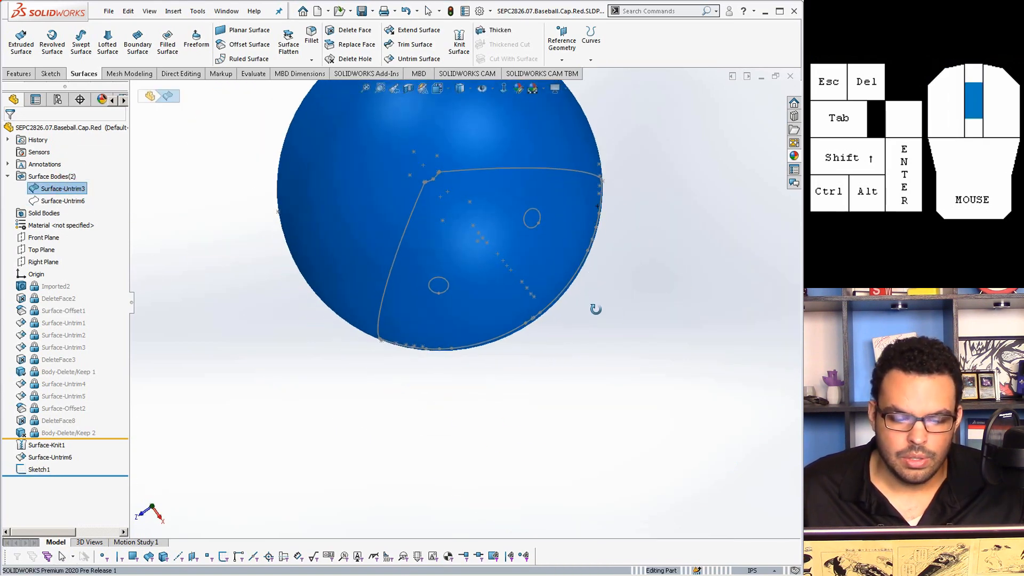
scroll(596, 188, "down", 6)
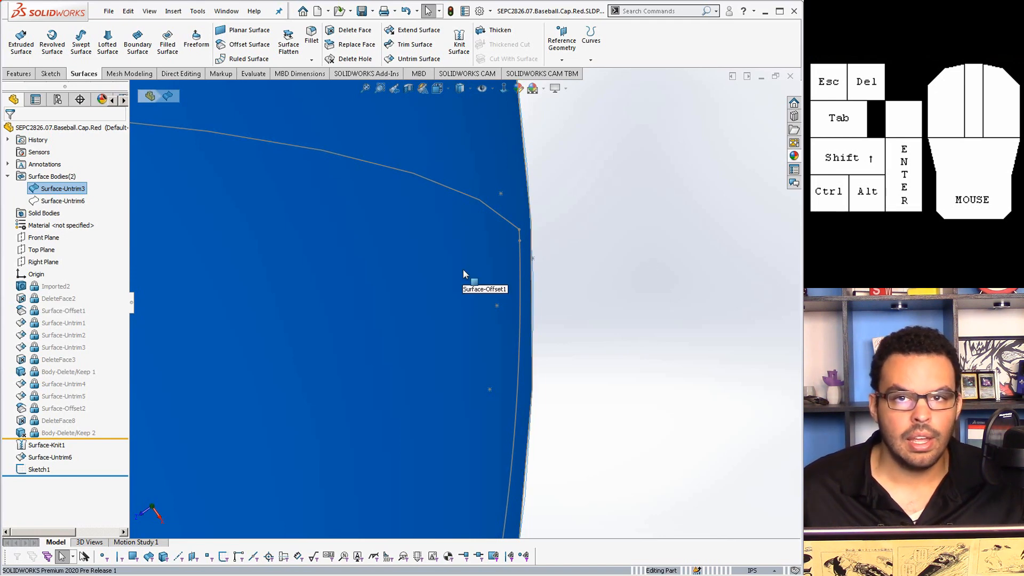
scroll(421, 259, "up", 5)
scroll(320, 288, "down", 3)
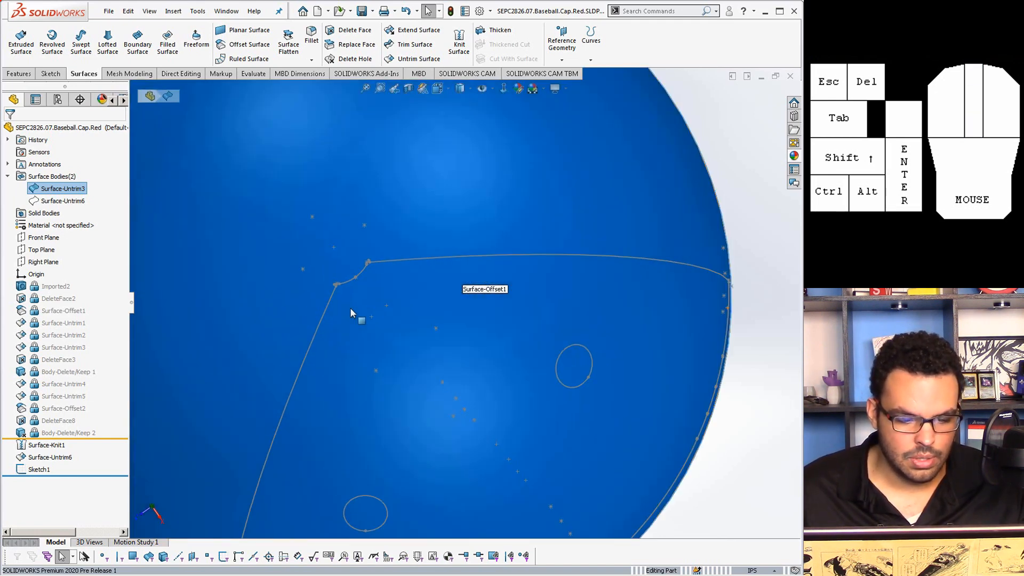
scroll(351, 312, "down", 4)
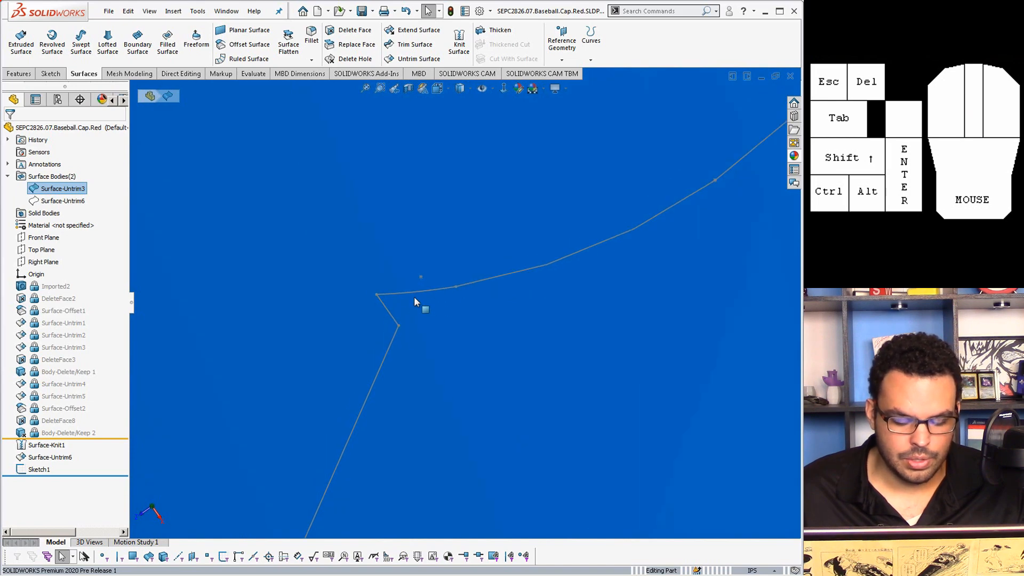
scroll(453, 357, "up", 6)
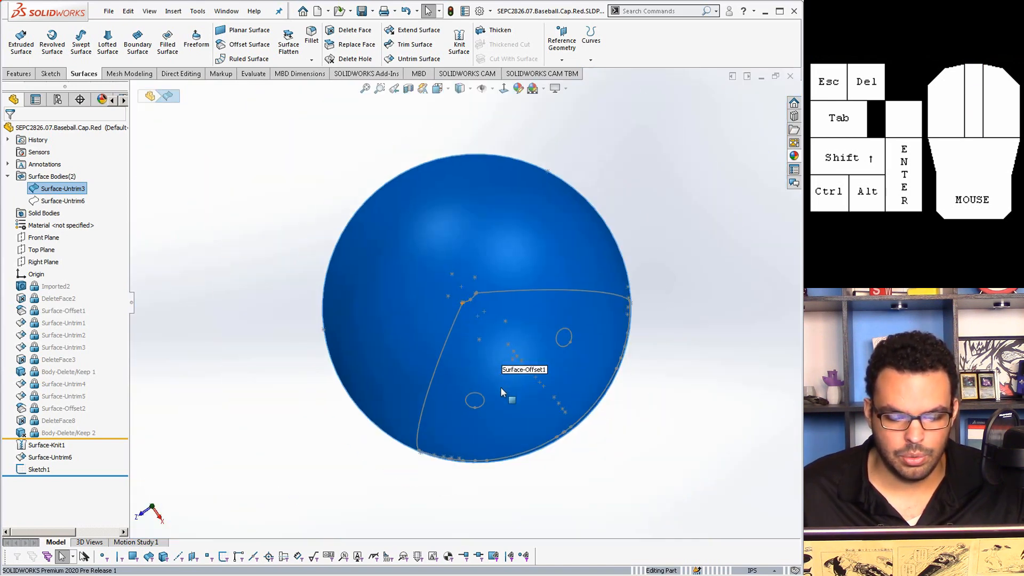
scroll(496, 338, "down", 2)
scroll(537, 415, "down", 3)
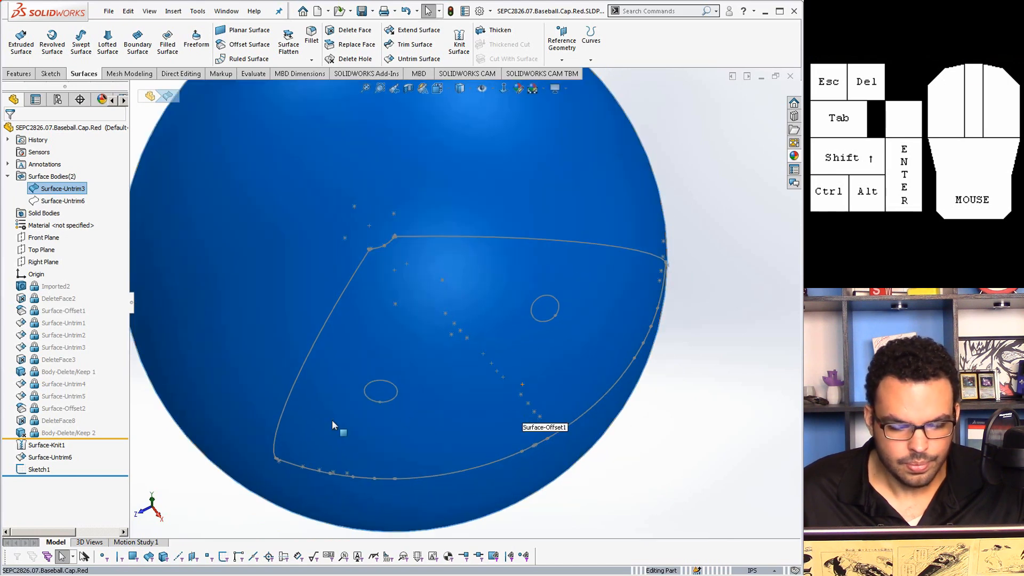
Freeze all features down through Surface-Untrim6
left_click_drag(96, 439, 98, 464)
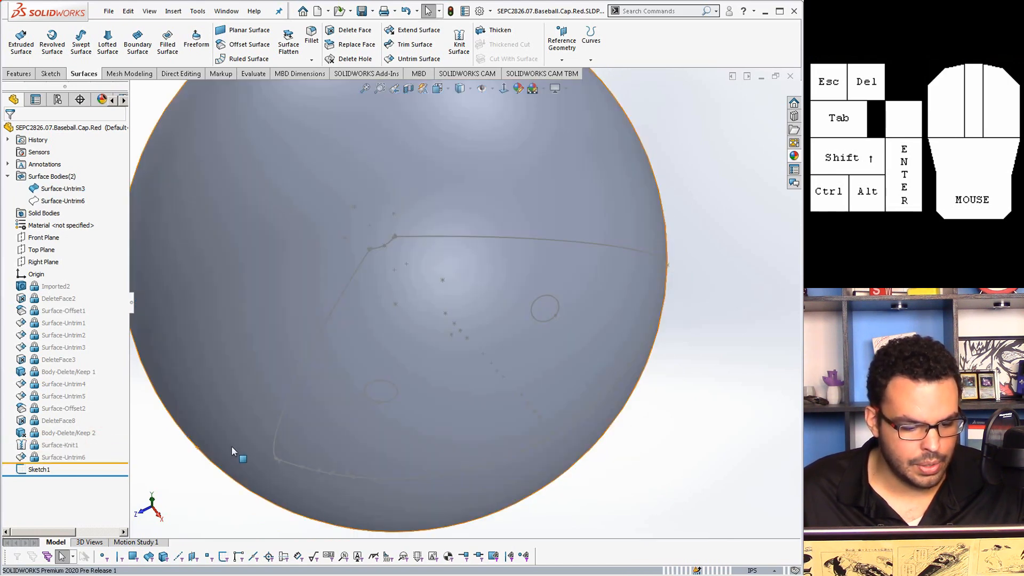
scroll(360, 377, "up", 2)
middle_click_drag(359, 379, 377, 387)
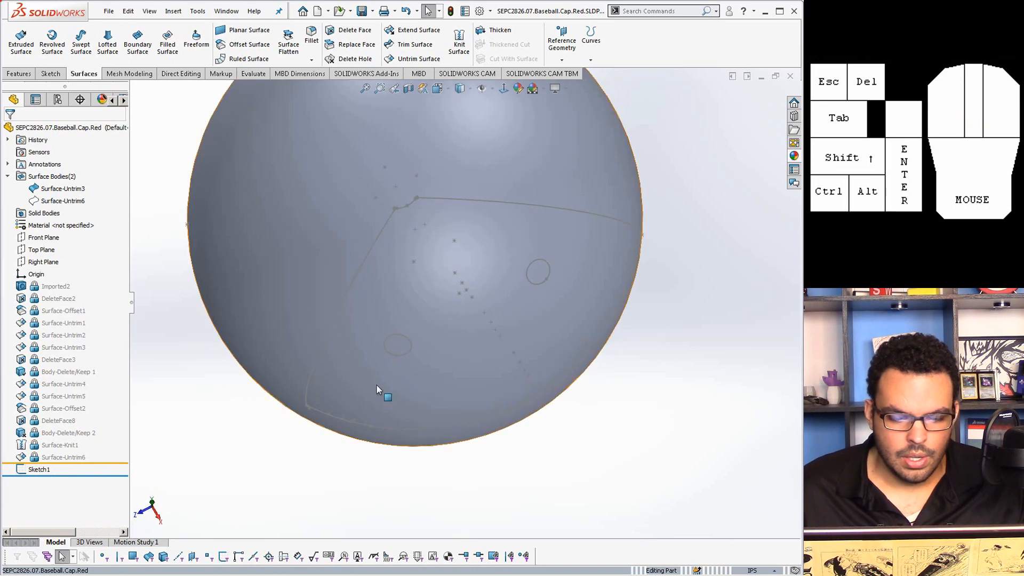
Trim the spherical surface with Sketch1 as a standard trim, keeping only the upper front panel with its two eyelet openings
left_click(415, 44)
left_click(43, 163)
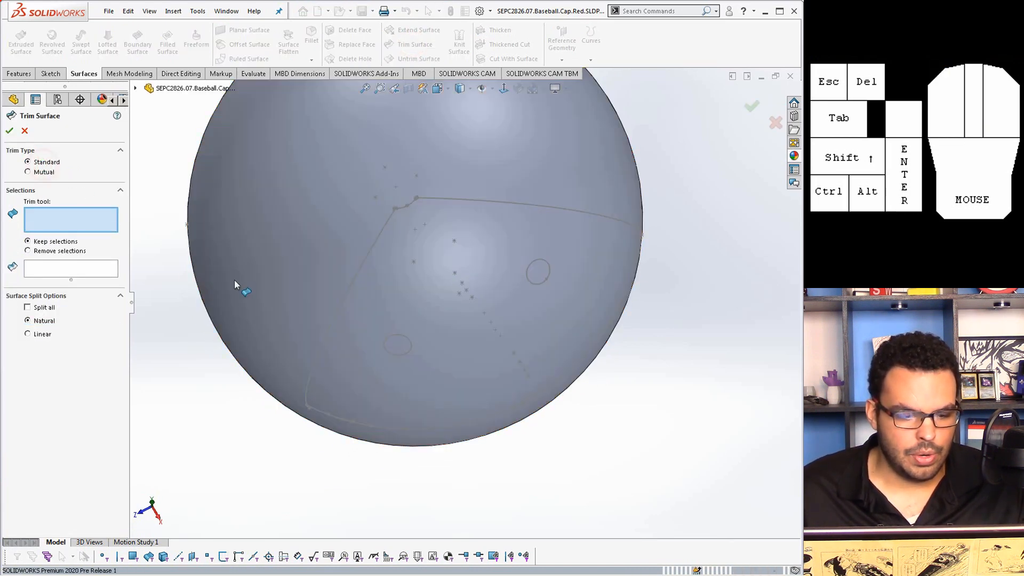
left_click(343, 300)
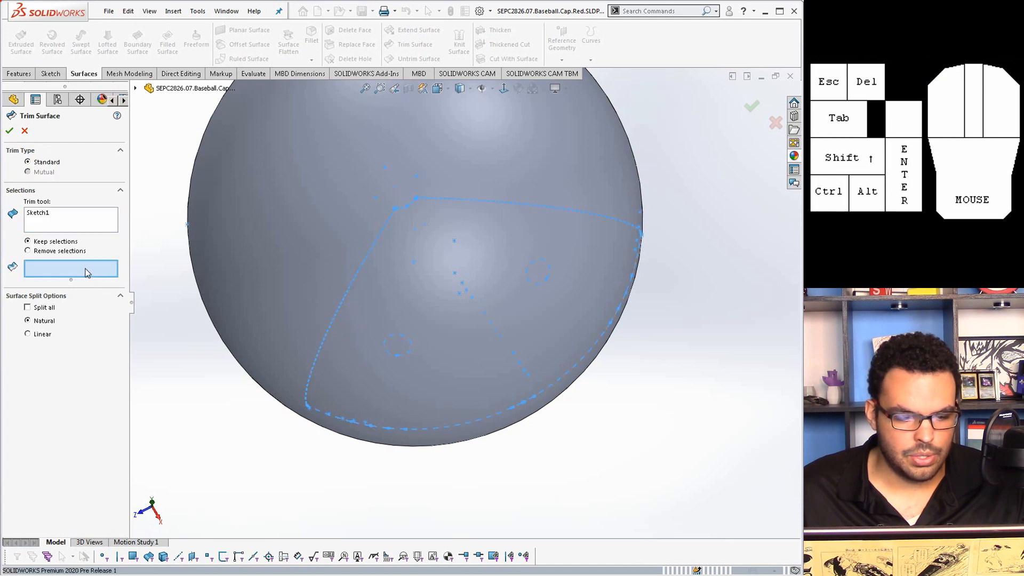
left_click(469, 229)
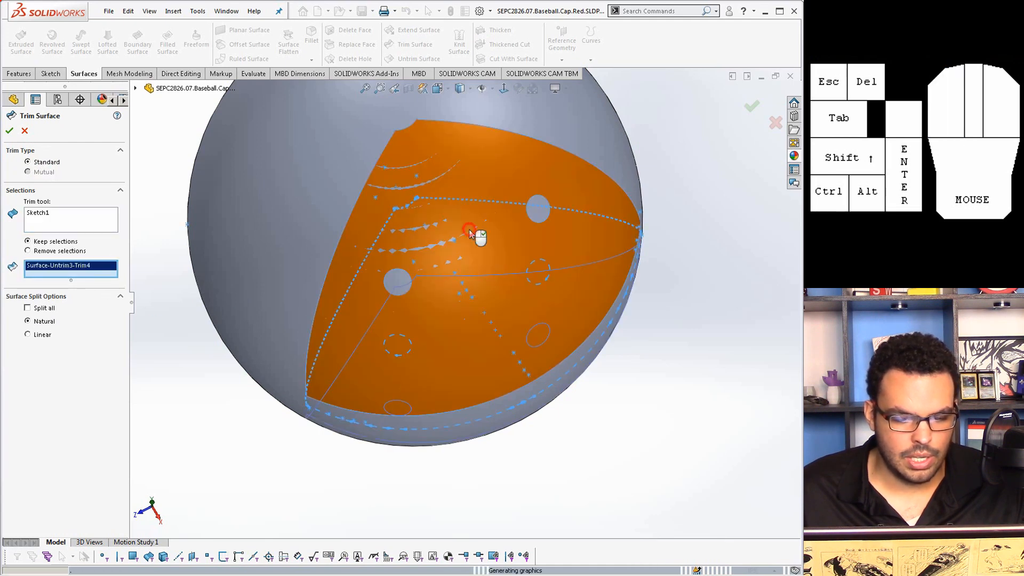
middle_click_drag(463, 254, 450, 209)
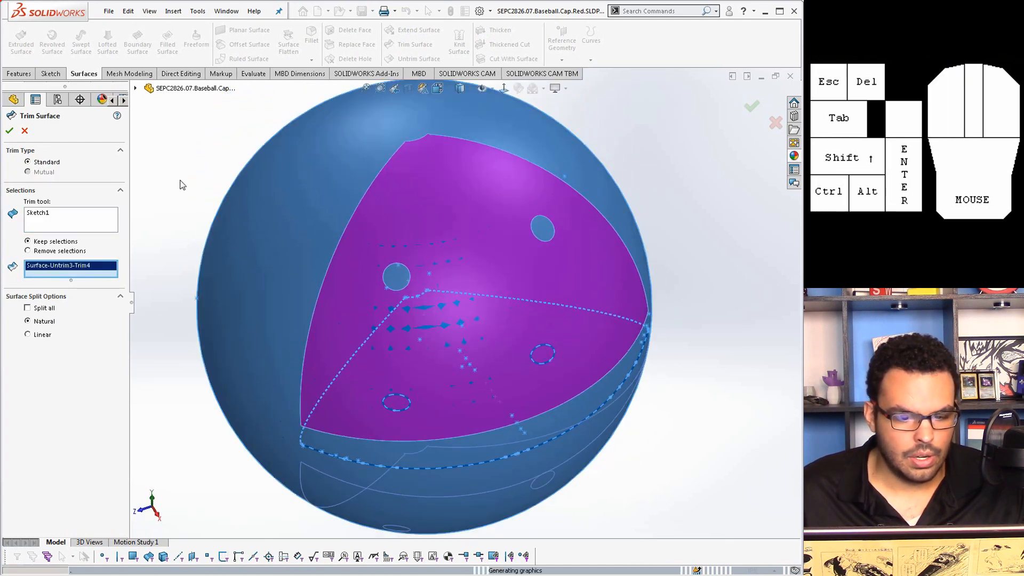
left_click(9, 131)
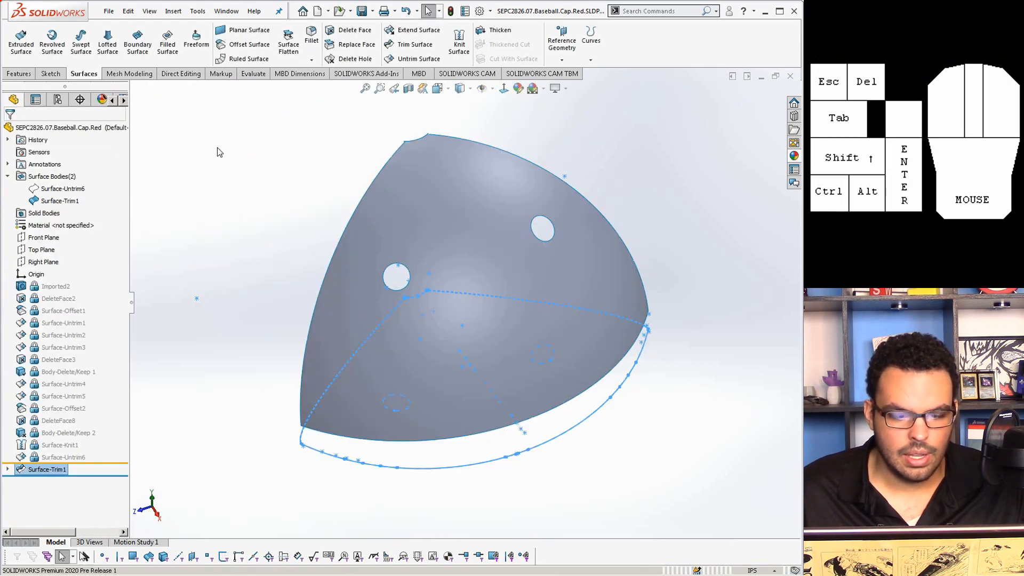
left_click(229, 176)
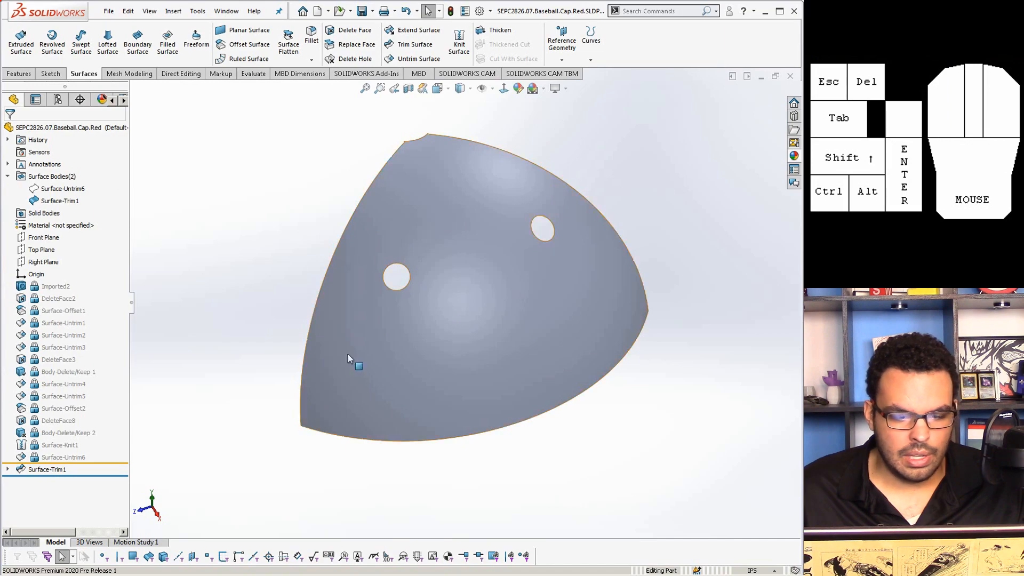
Show the main cap surface body again and inspect how the trimmed front panel meets the crown and top button
left_click(63, 189)
left_click(76, 178)
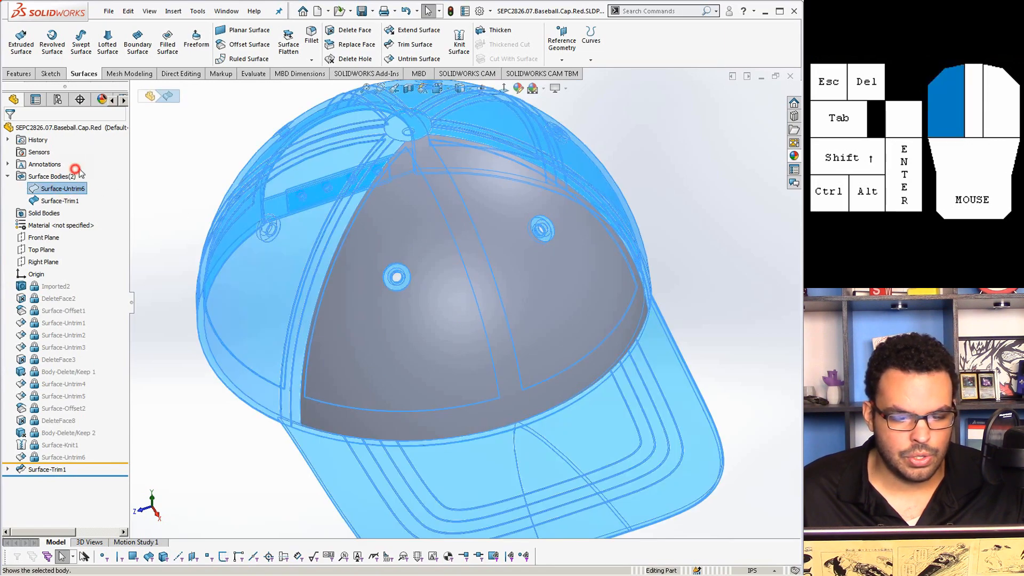
left_click(656, 145)
scroll(396, 167, "down", 8)
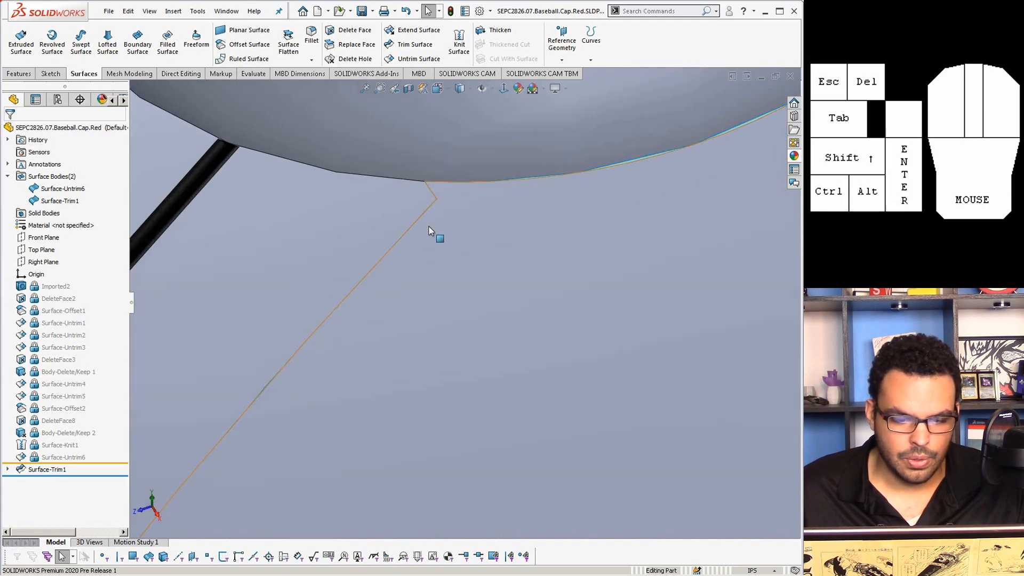
scroll(429, 231, "up", 10)
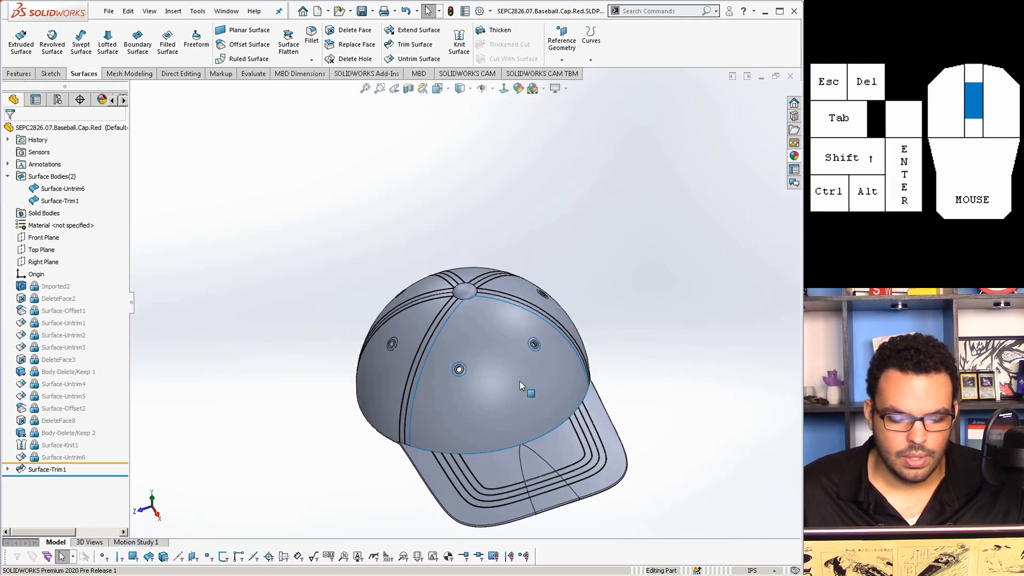
middle_click_drag(519, 380, 499, 453)
scroll(501, 472, "down", 3)
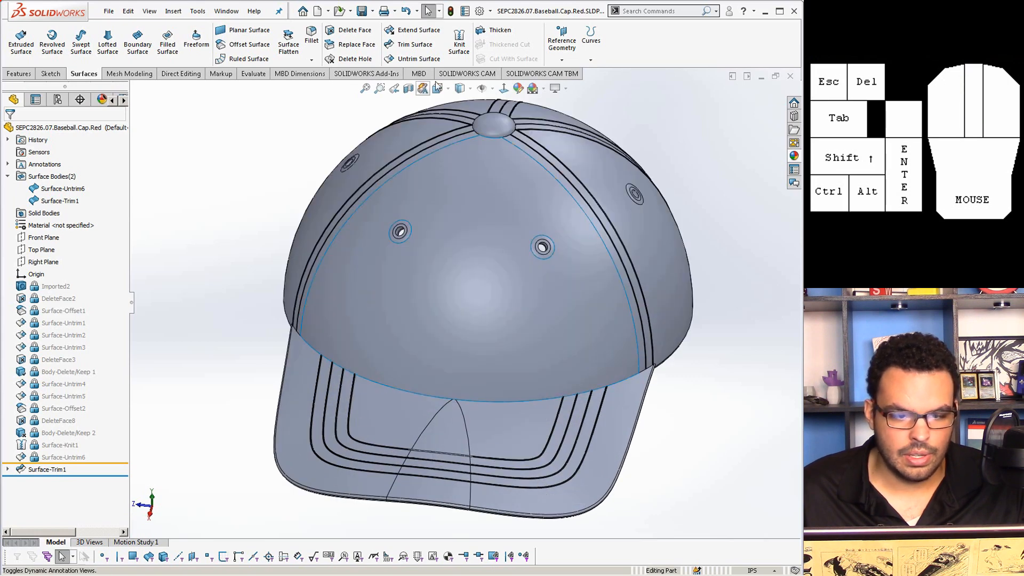
Knit the trimmed front panel and the main cap surface together with the Create solid option enabled
left_click(460, 47)
left_click(460, 214)
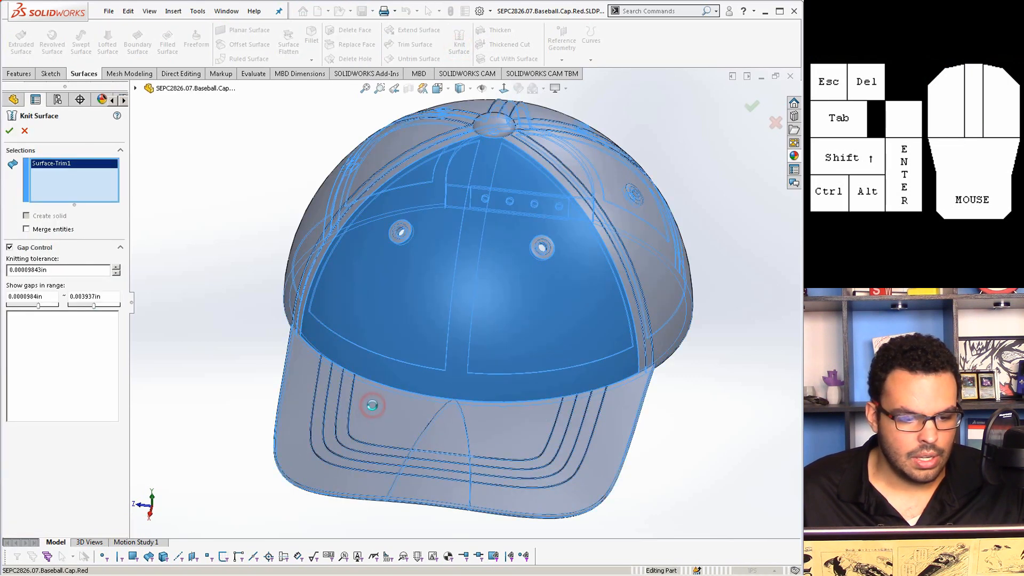
left_click(343, 409)
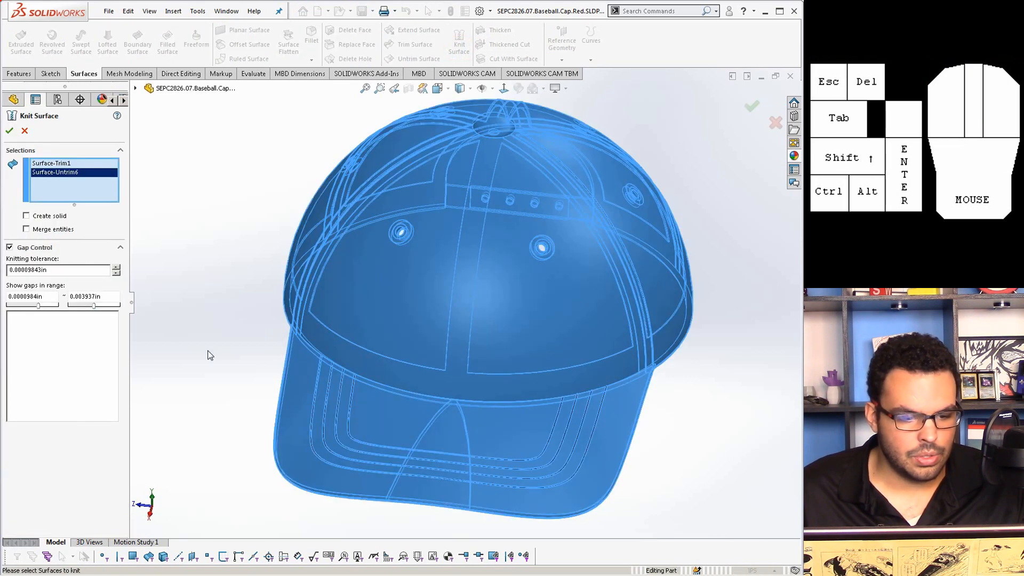
left_click(39, 218)
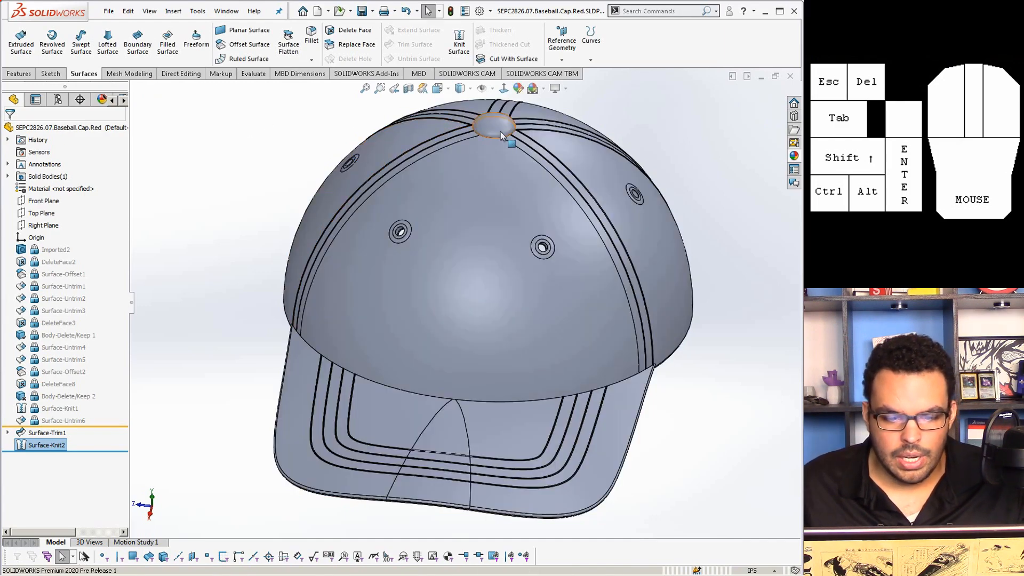
Edit the Surface-Knit2 feature to merge entities along the seams of the front panel
scroll(500, 131, "down", 5)
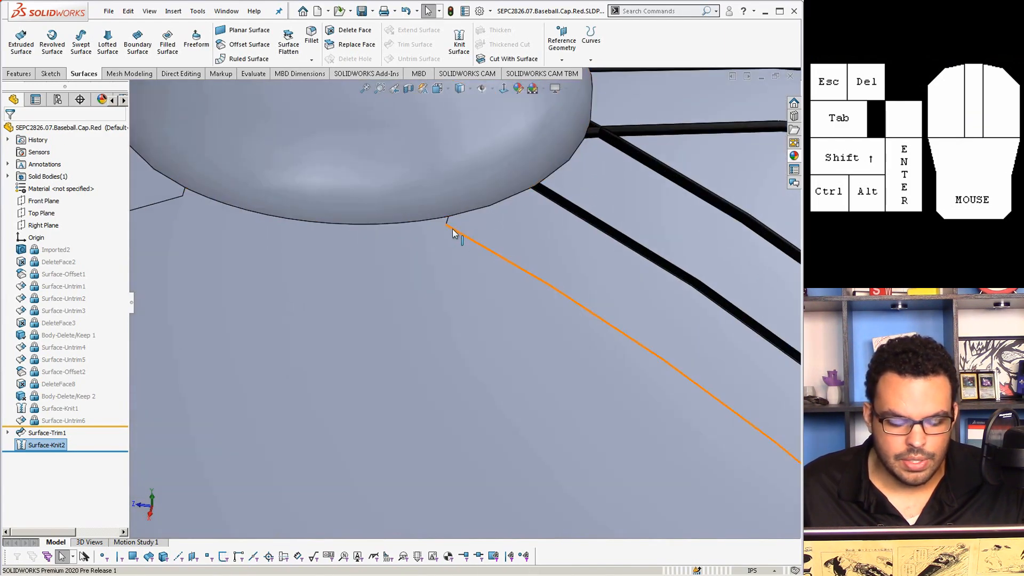
right_click(56, 447)
left_click(67, 333)
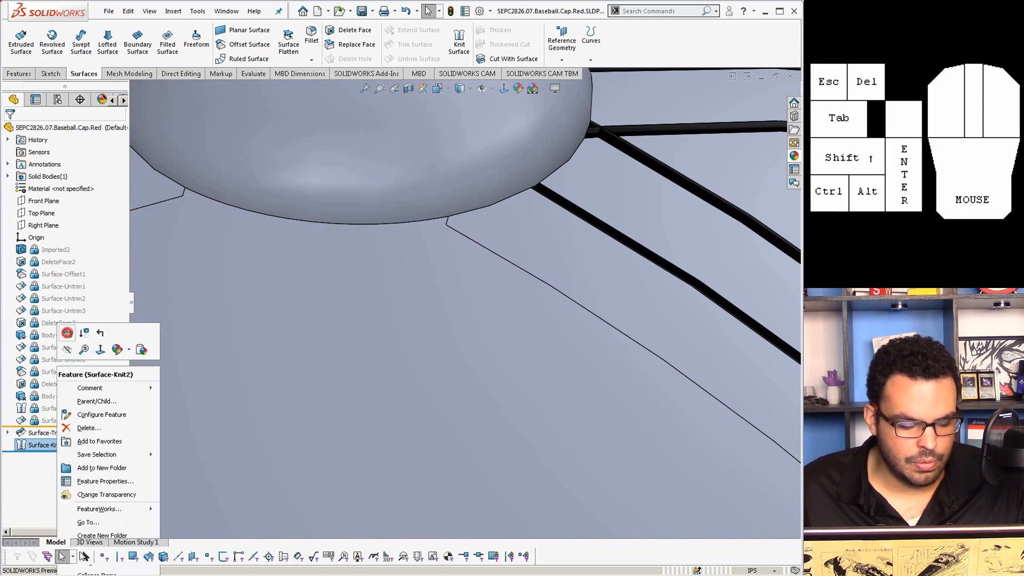
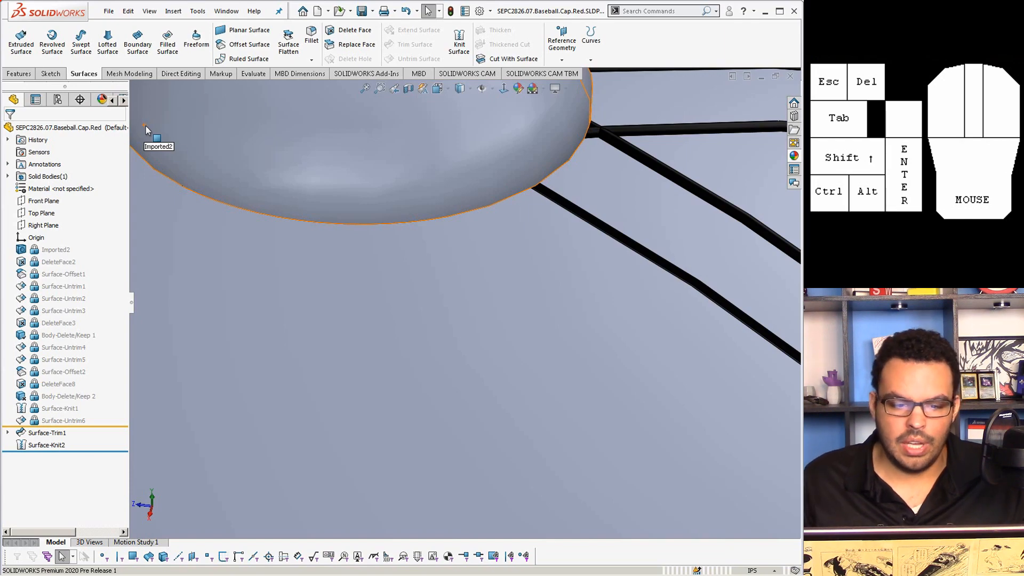
Check the merged front panel from several angles and save the part
scroll(351, 277, "up", 10)
scroll(443, 422, "down", 3)
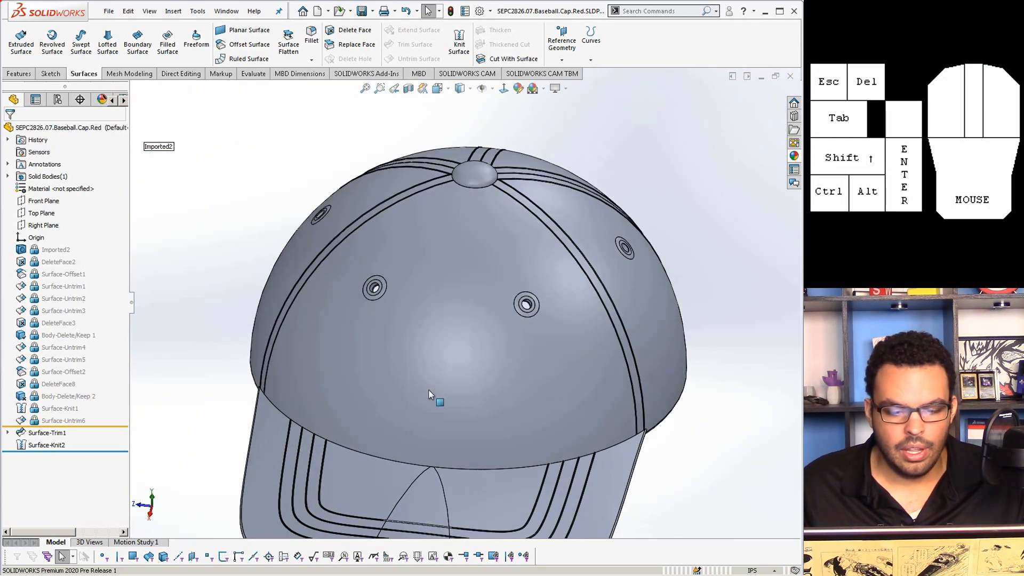
mouse_move(440, 395)
middle_mouse_down()
mouse_move(451, 366)
mouse_move(438, 381)
middle_mouse_up()
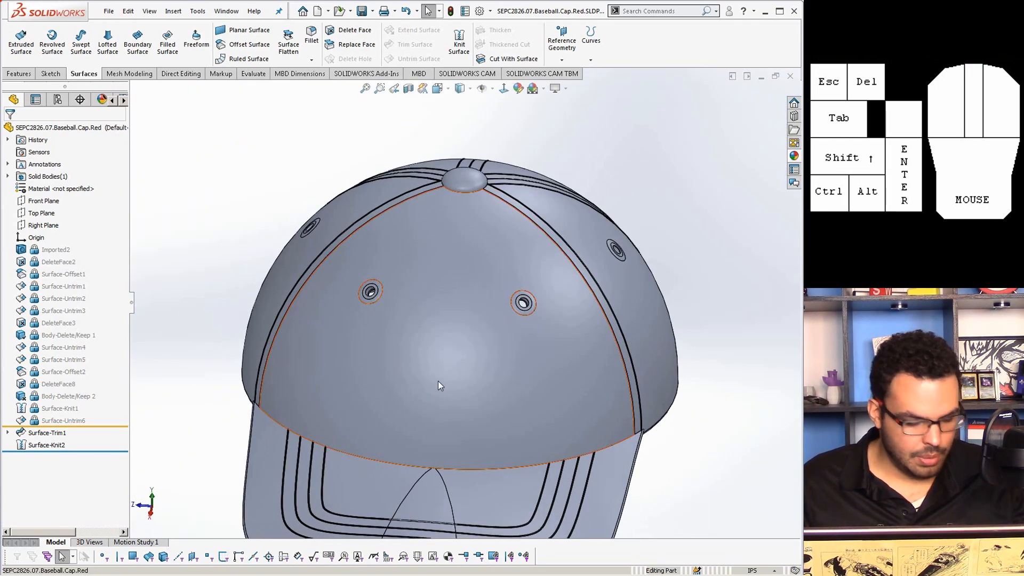
key("ctrl+s")
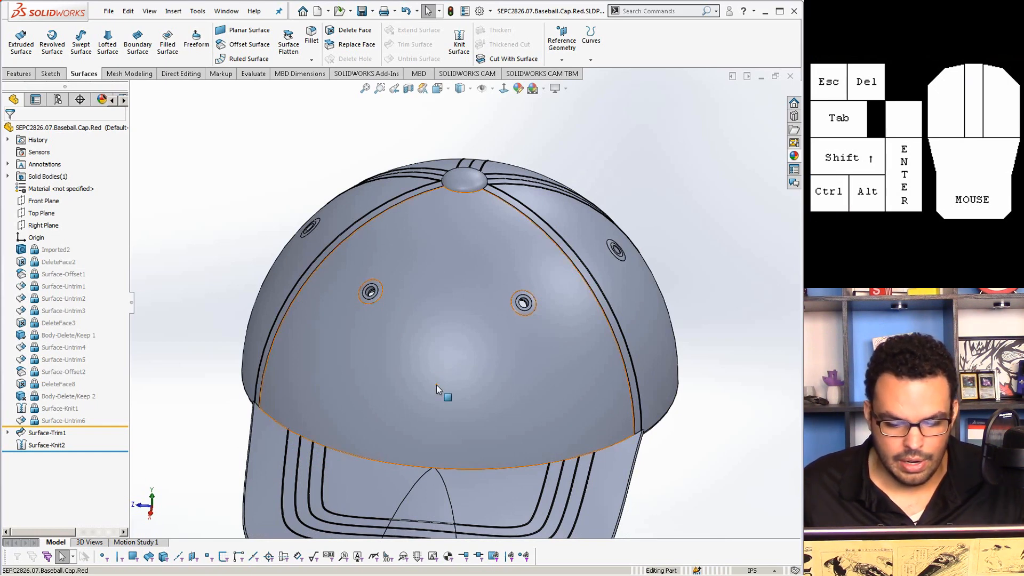
middle_click_drag(440, 384, 414, 338)
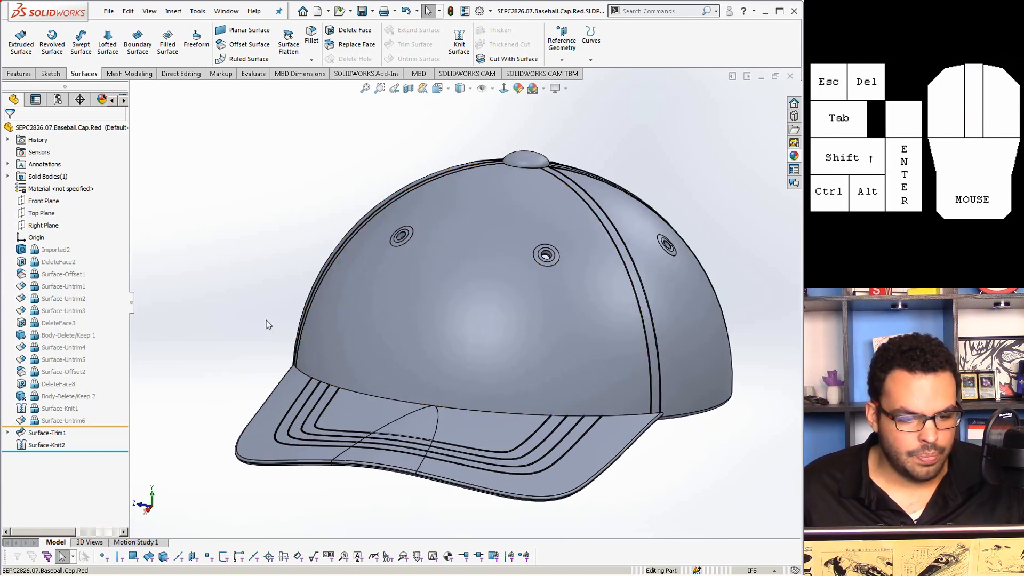
Start a new sketch on the Right Plane
left_click(51, 213)
left_click(42, 201)
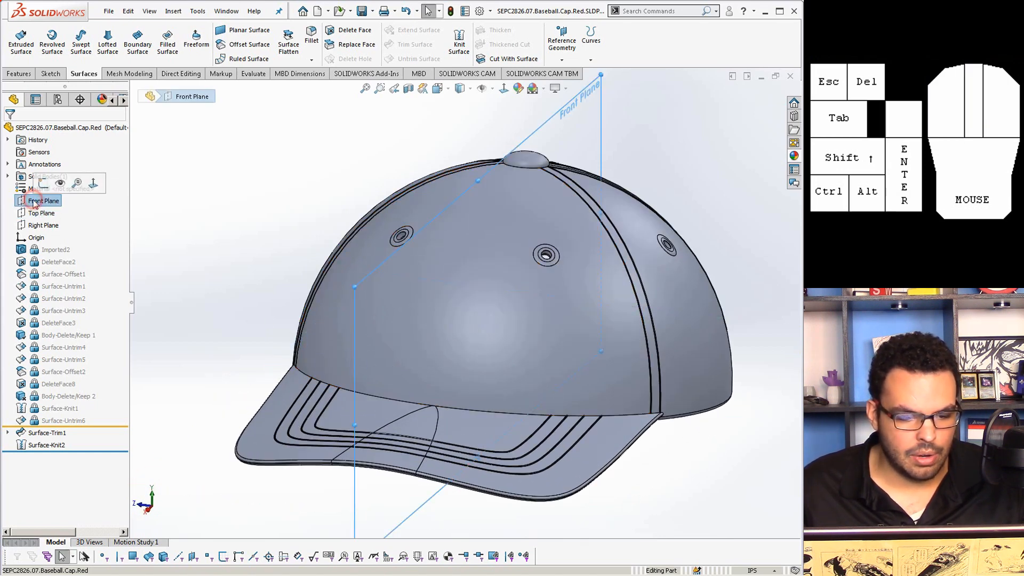
left_click(39, 225)
left_click(53, 206)
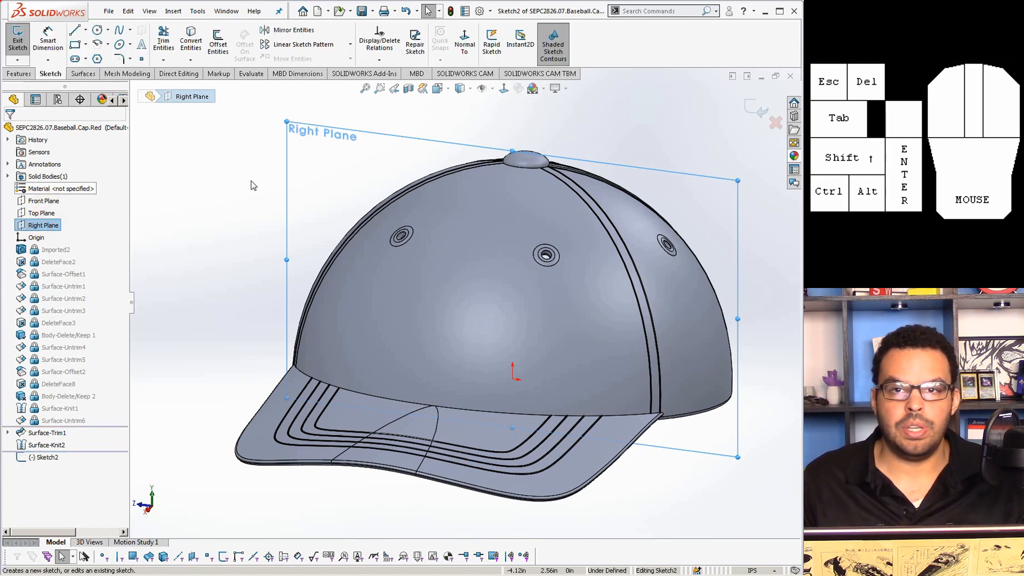
Start the Insert Block command and load ethos sound logo.SLDBLK from the HAT WORKING FOLDER VIDEO folder in Documents
left_click(669, 10)
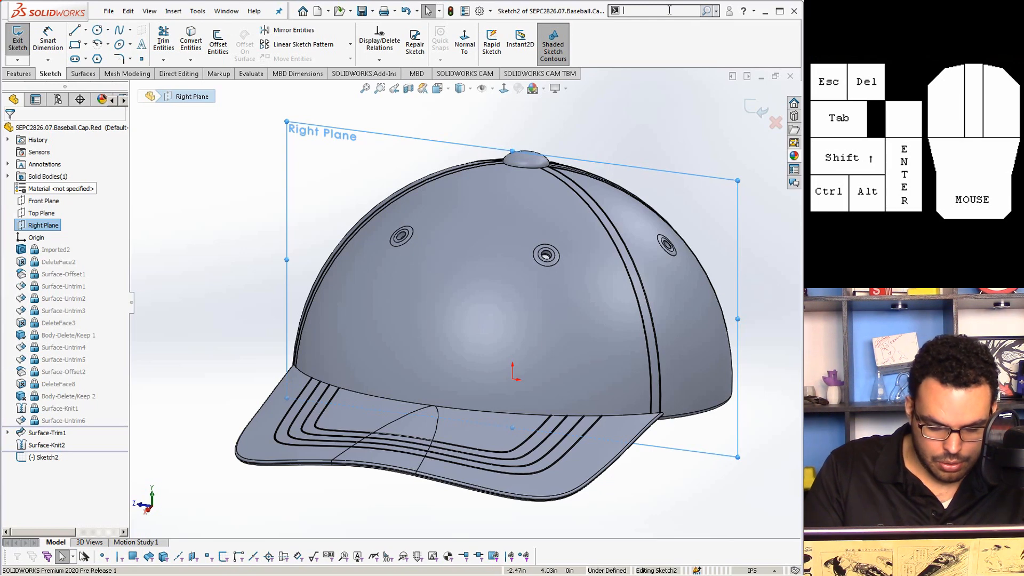
type("iner")
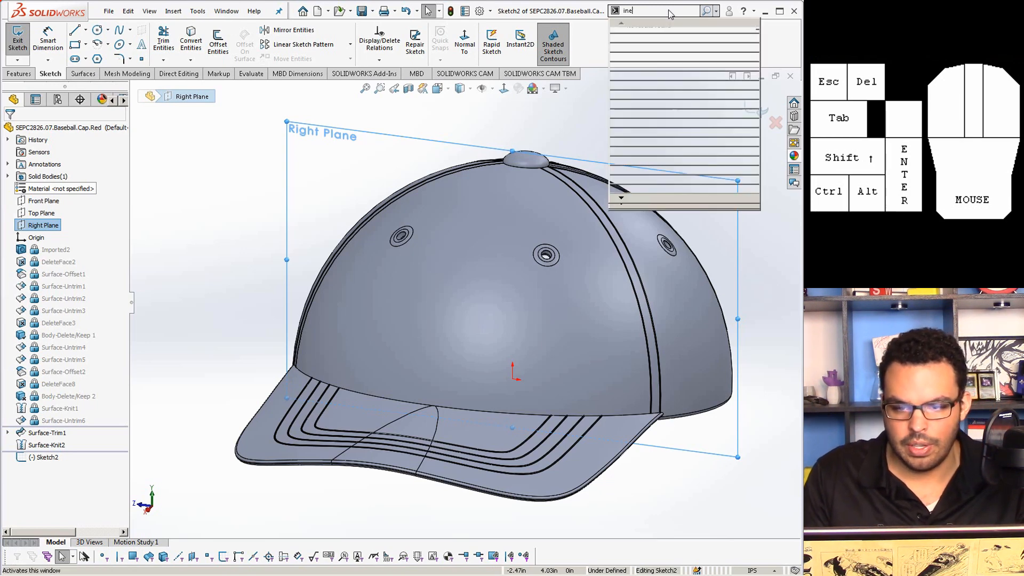
key("BackSpace")
type("ser")
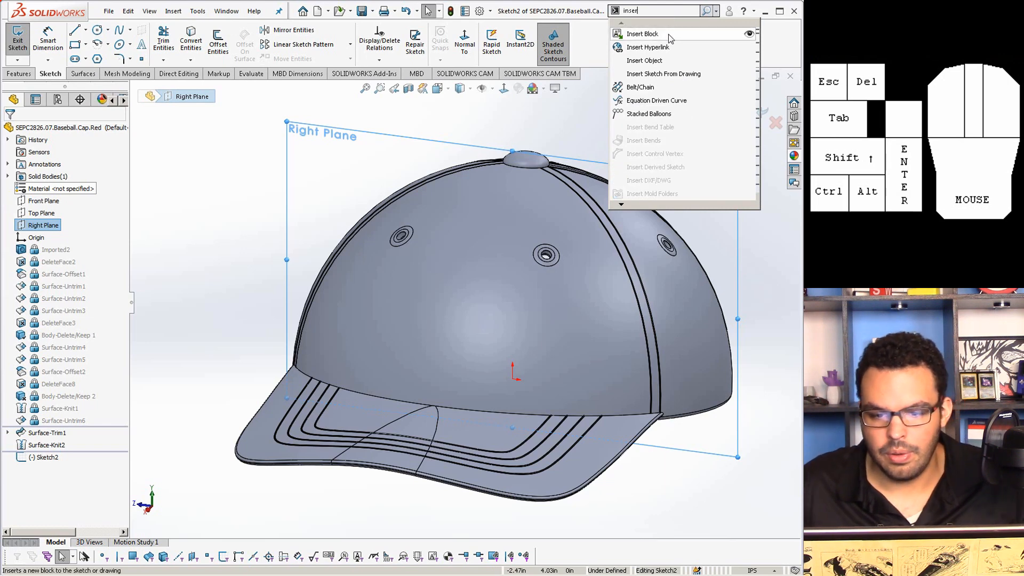
key("Return")
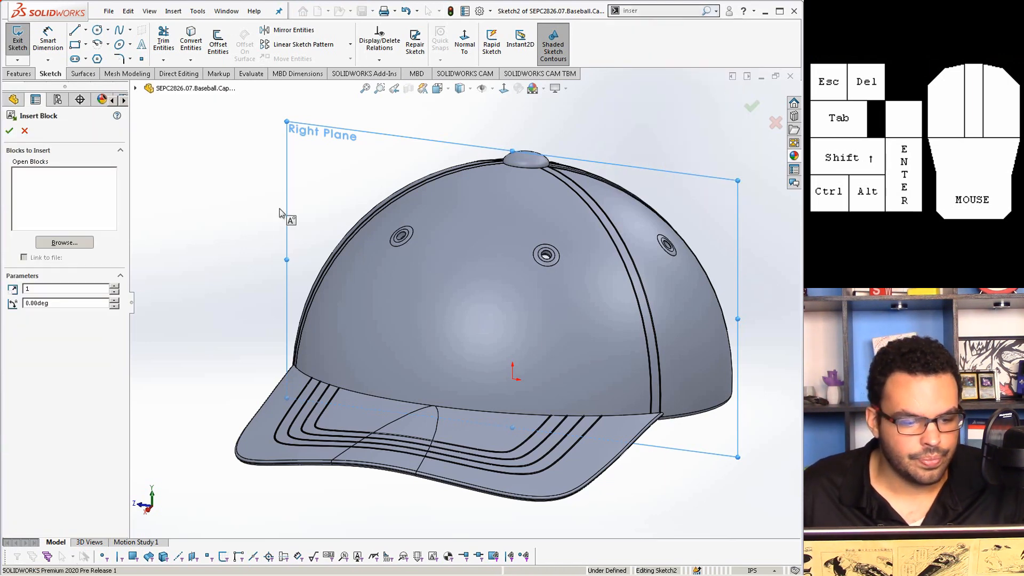
left_click(78, 243)
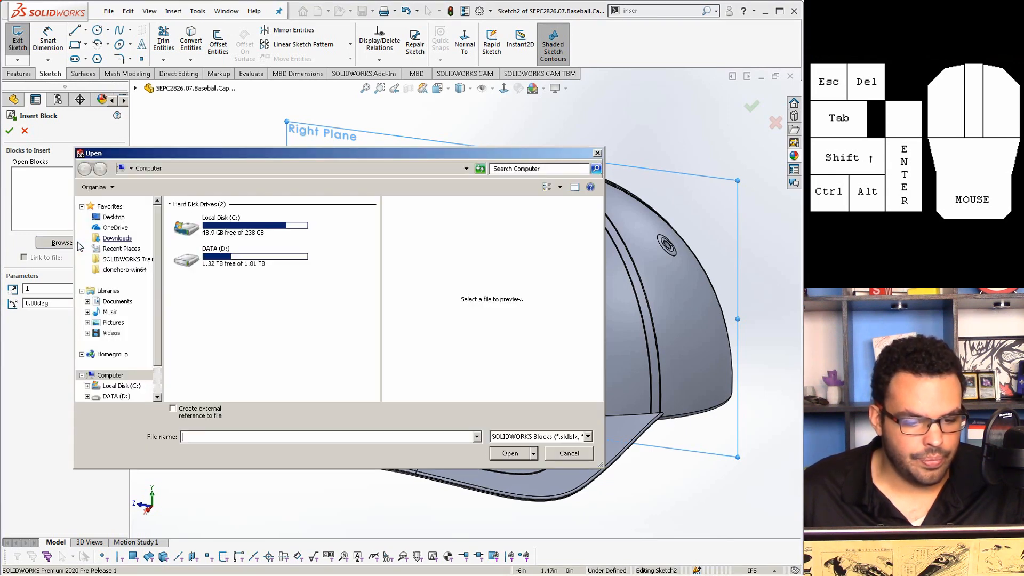
left_click(117, 302)
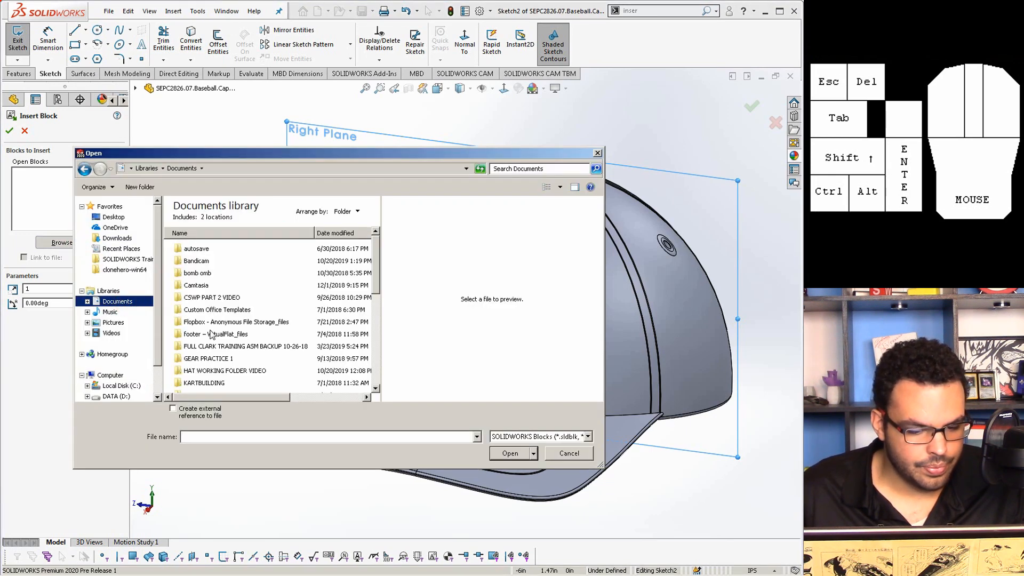
double_click(214, 370)
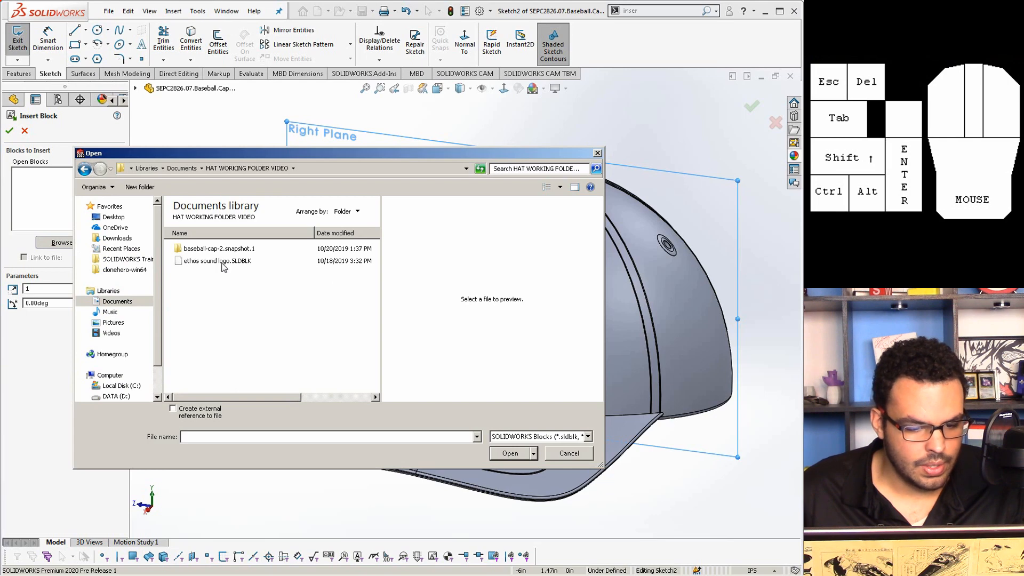
left_click(221, 261)
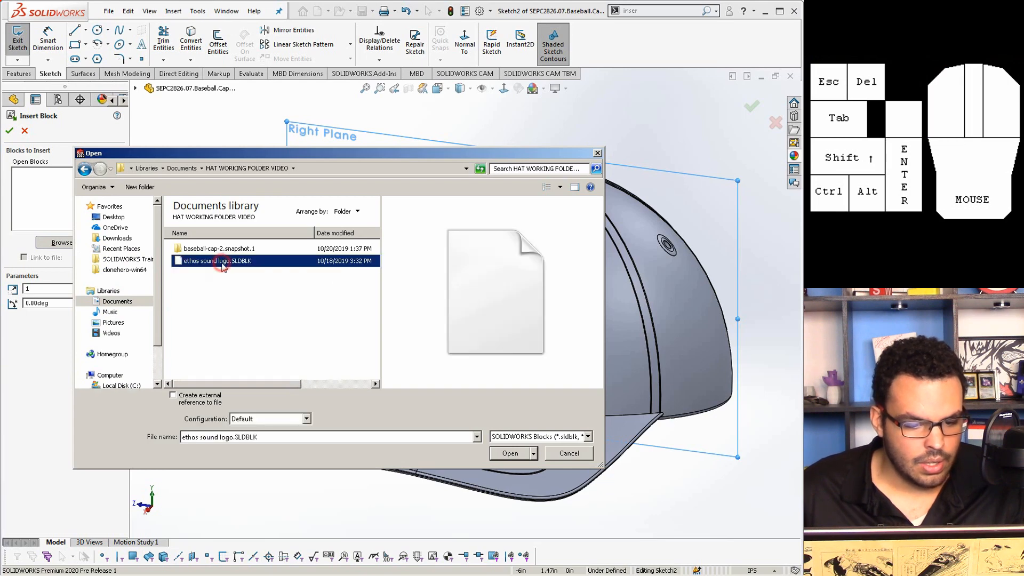
left_click(507, 454)
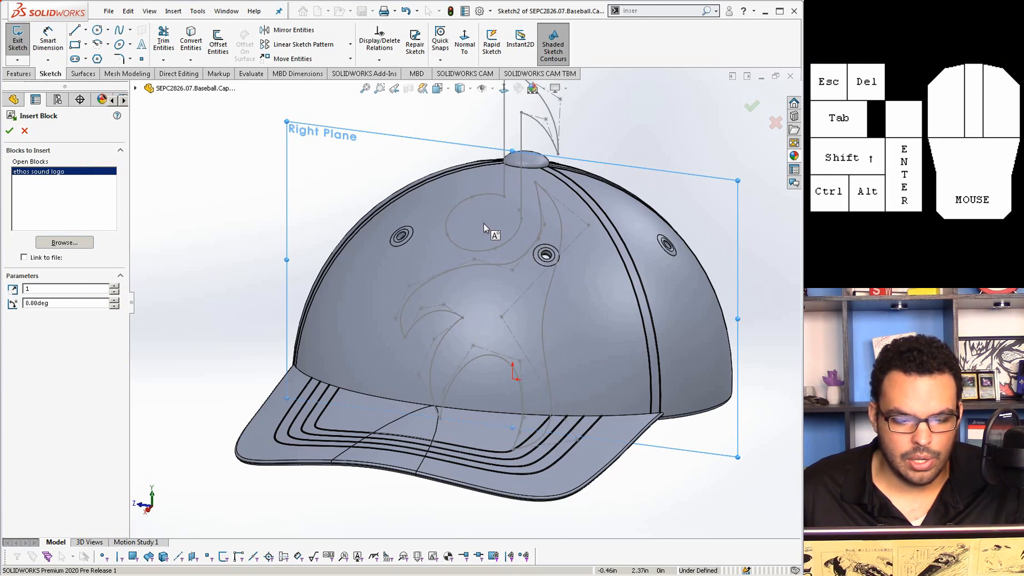
Set the logo block's scale to 0.3 and place one copy over the cap's front panel
left_click(114, 296)
left_click(114, 296)
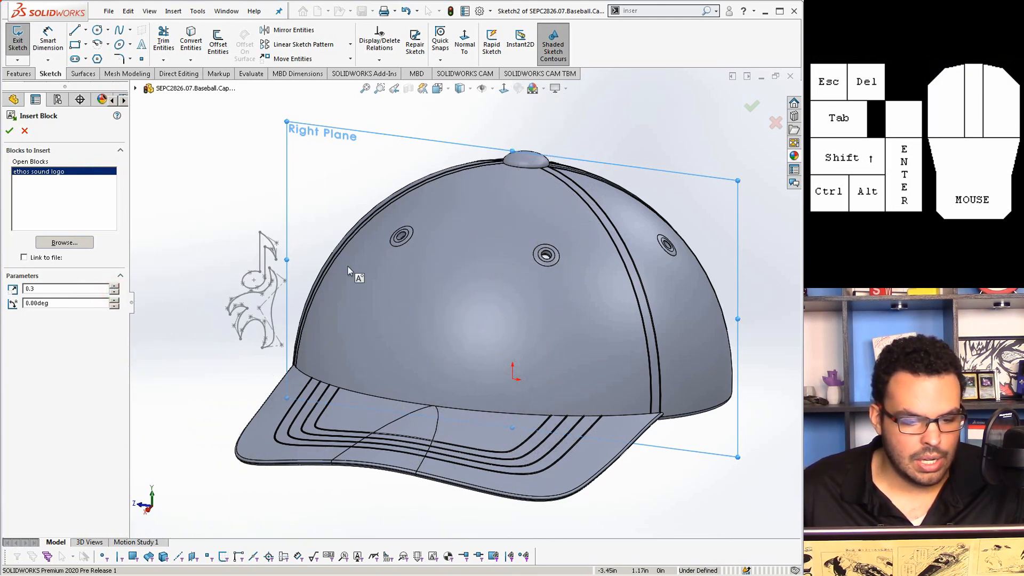
left_click(495, 276)
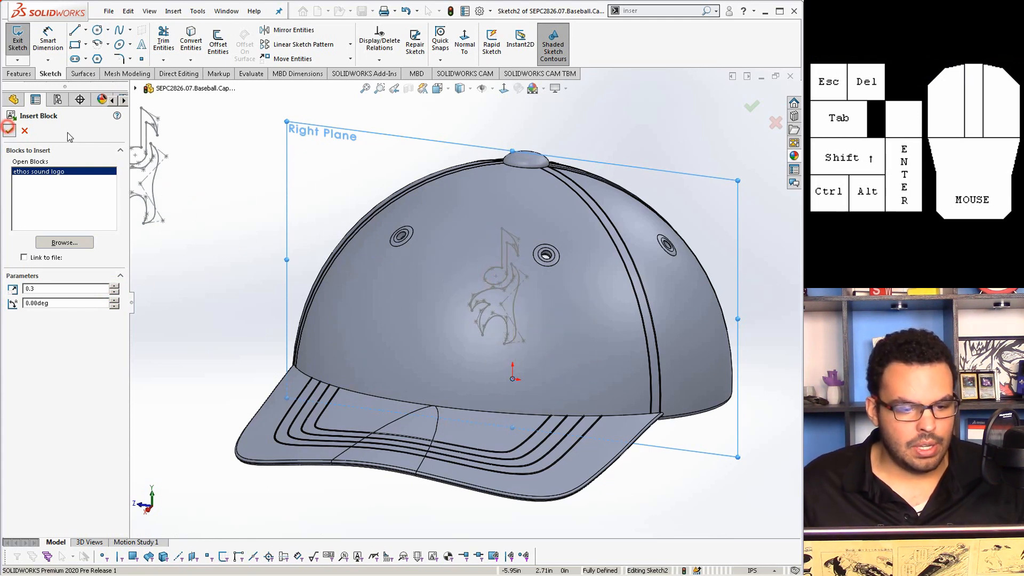
left_click(9, 128)
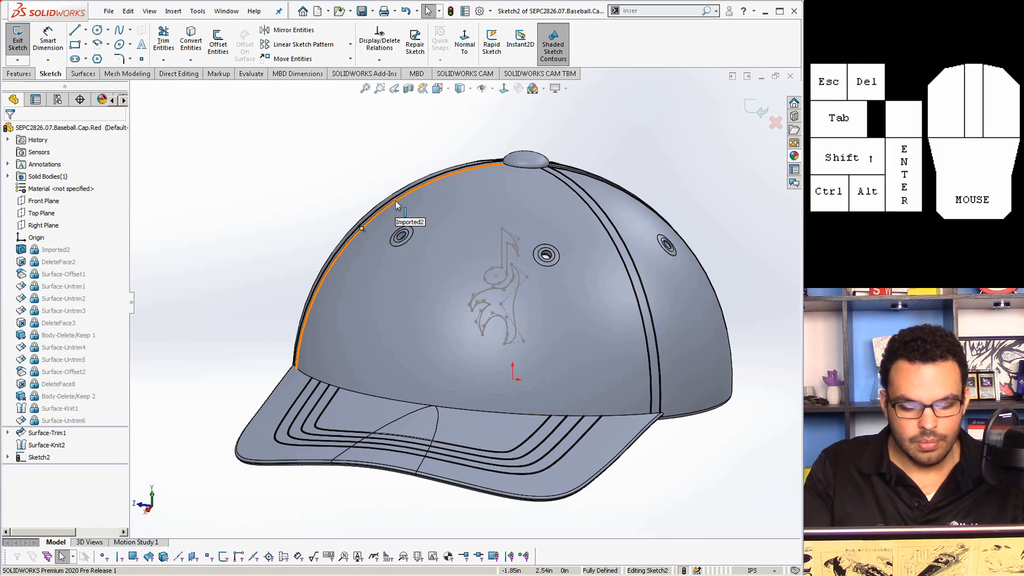
Reposition the logo block near the middle of the front panel in the Right view and exit the sketch
key("ctrl+4")
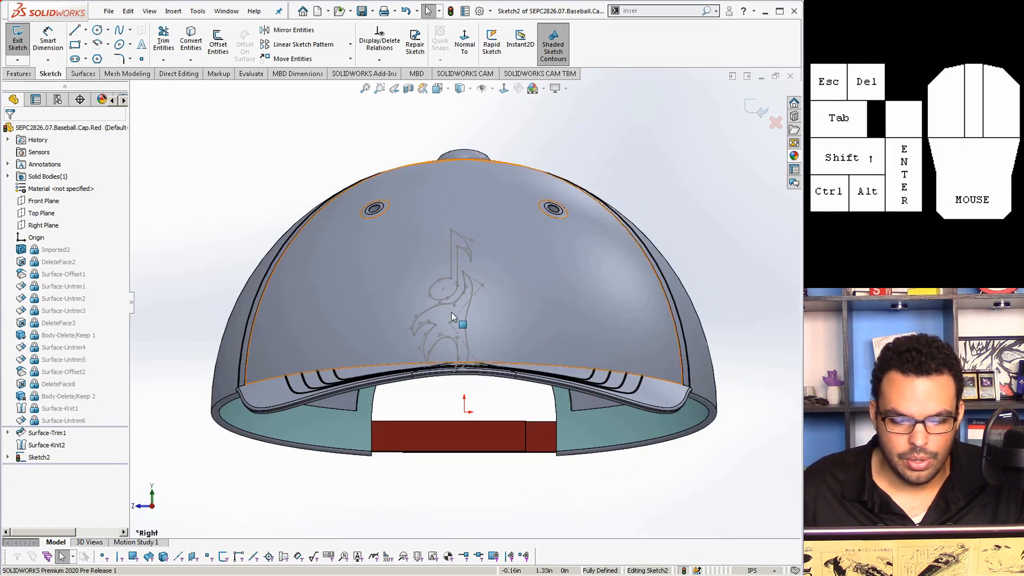
left_click_drag(444, 289, 463, 269)
left_click(728, 205)
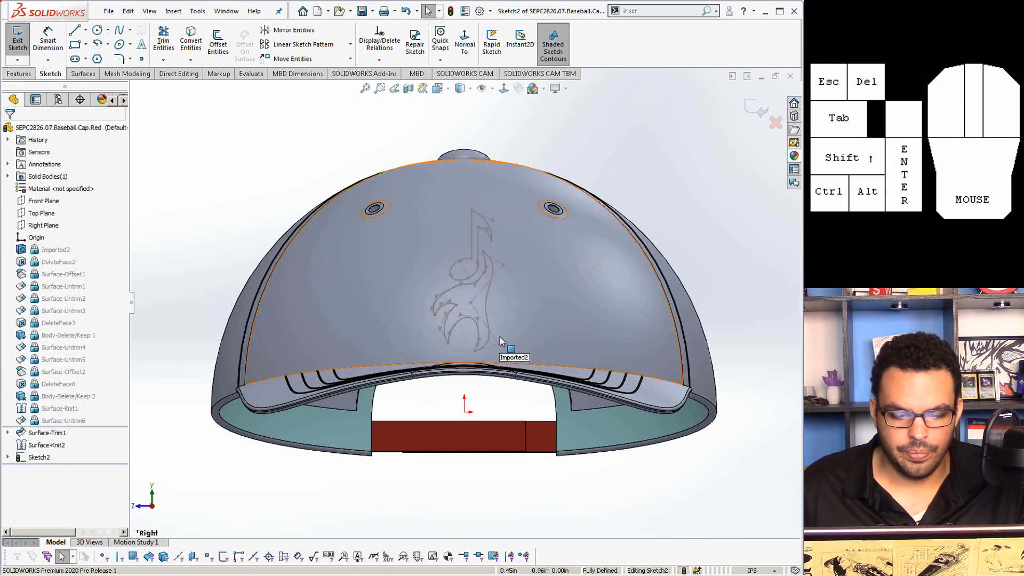
middle_click_drag(489, 301, 638, 227)
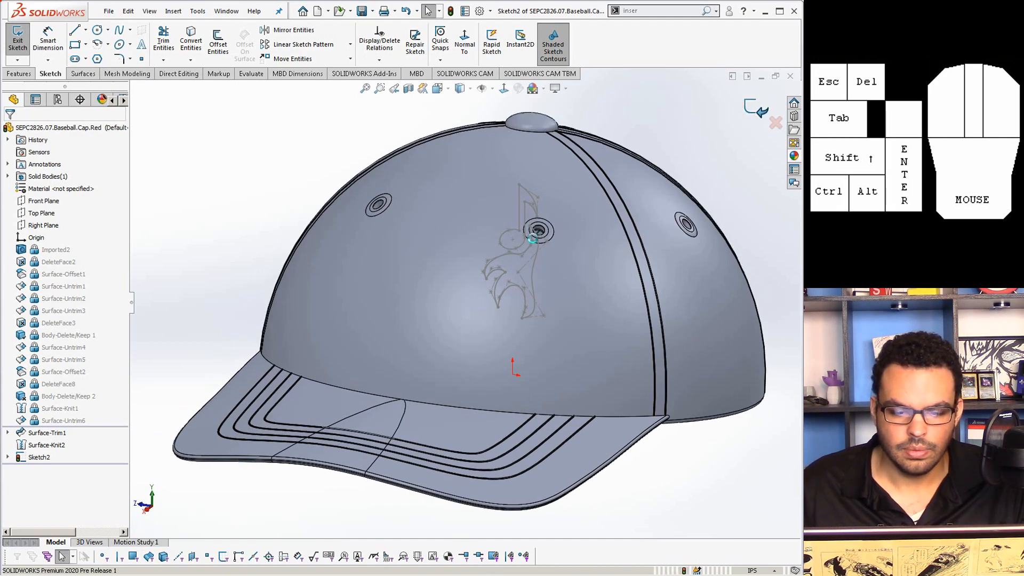
left_click(752, 109)
left_click(225, 205)
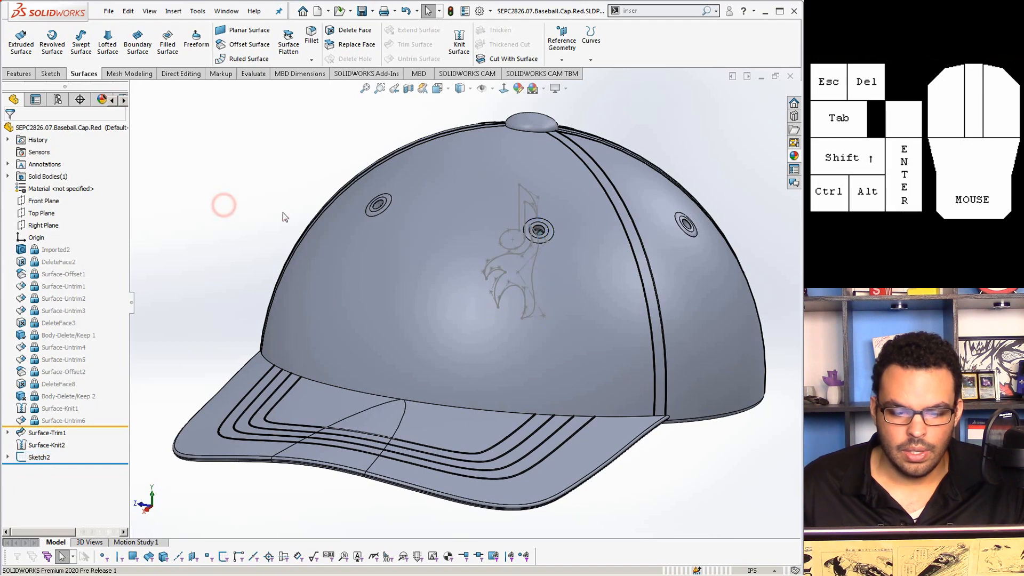
scroll(476, 247, "down", 3)
mouse_move(476, 246)
middle_mouse_down()
mouse_move(501, 230)
mouse_move(480, 251)
mouse_move(464, 247)
mouse_move(453, 280)
middle_mouse_up()
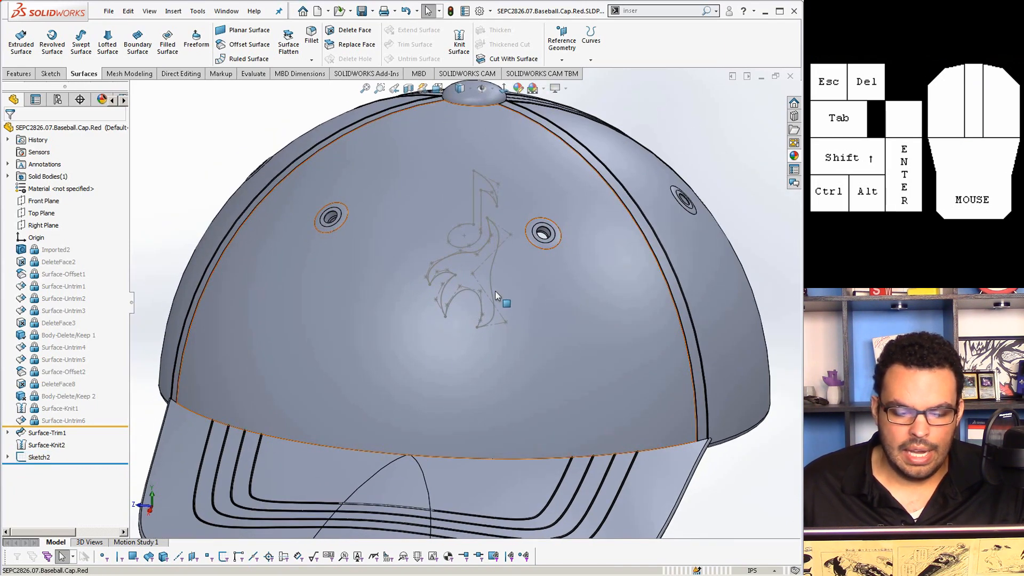
scroll(414, 341, "up", 2)
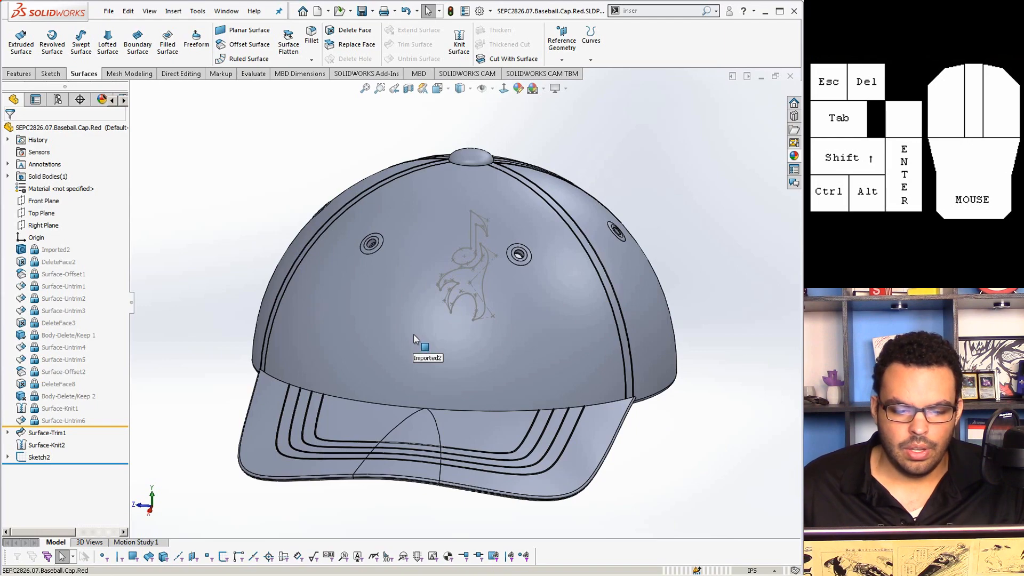
middle_click_drag(452, 306, 435, 290)
scroll(435, 289, "up", 2)
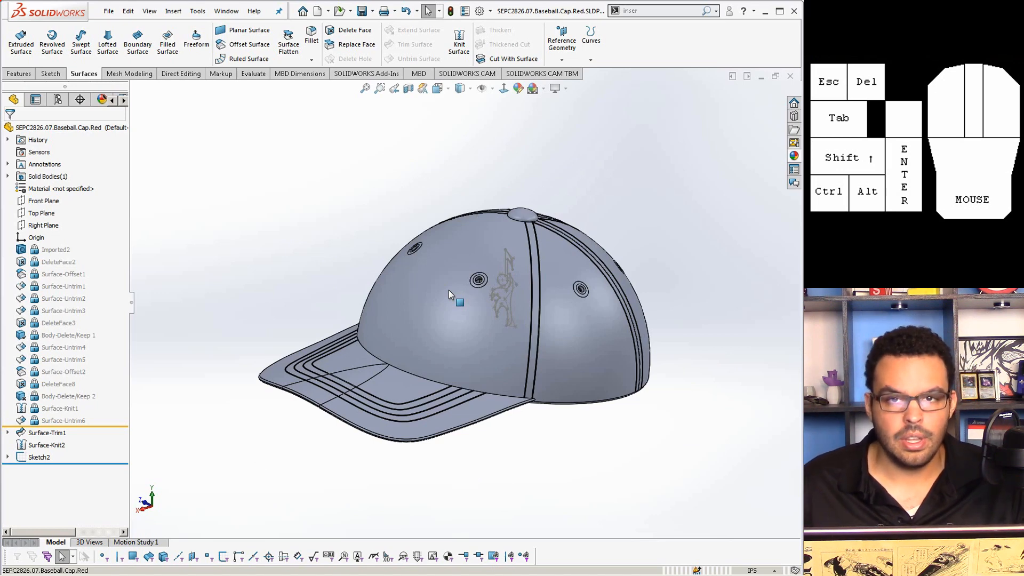
middle_click_drag(451, 291, 452, 296)
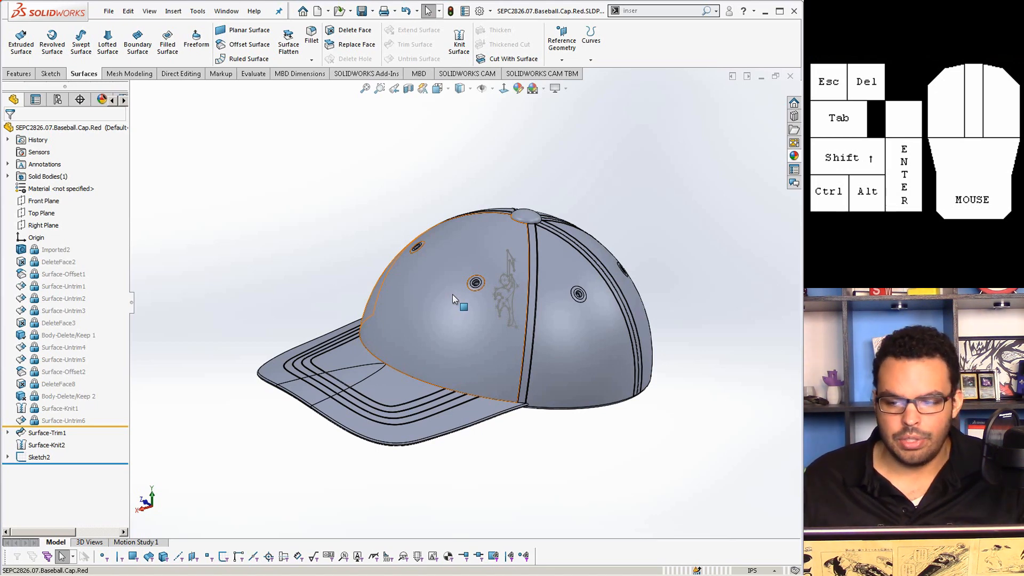
Scale the cap non-uniformly about its centroid with a factor of 0.8 in Z and 1 in X and Y
left_click(655, 10)
type("scale")
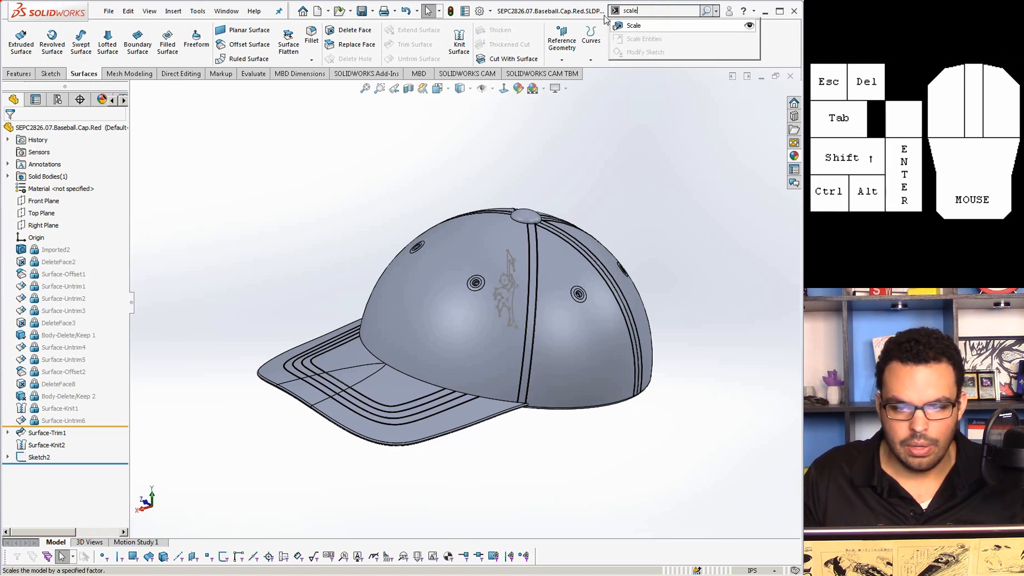
key("Return")
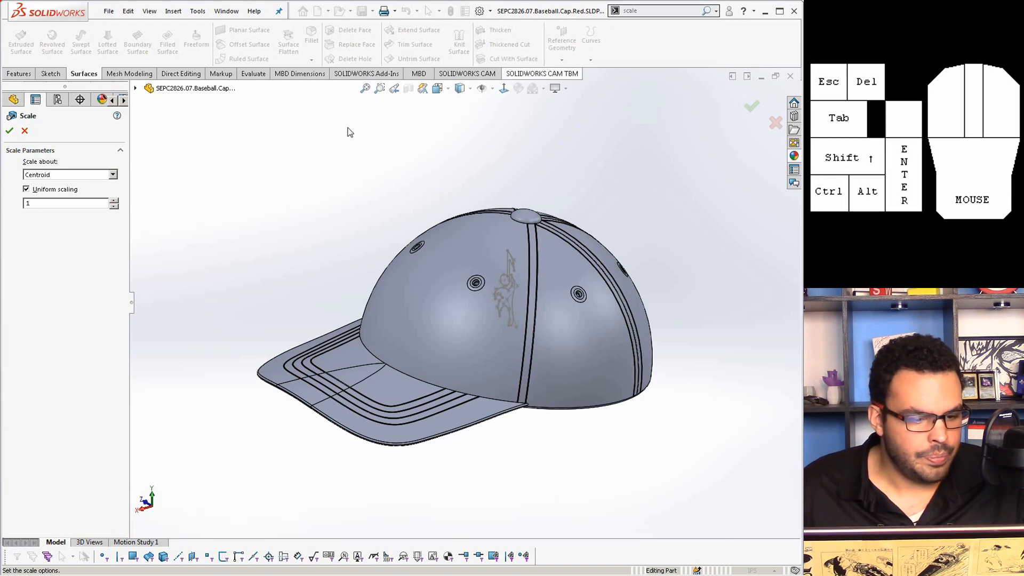
left_click(26, 189)
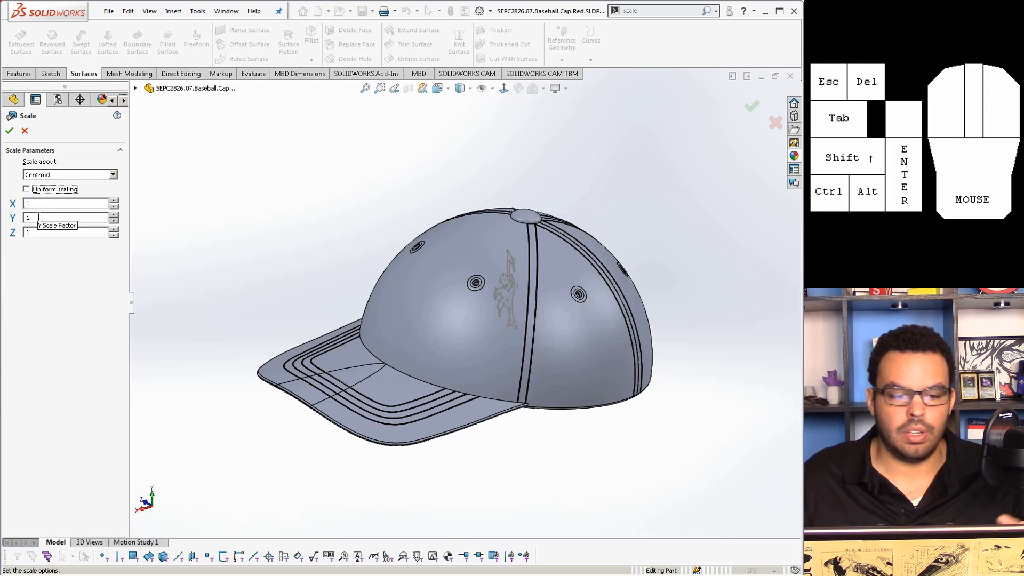
middle_click_drag(238, 327, 385, 354)
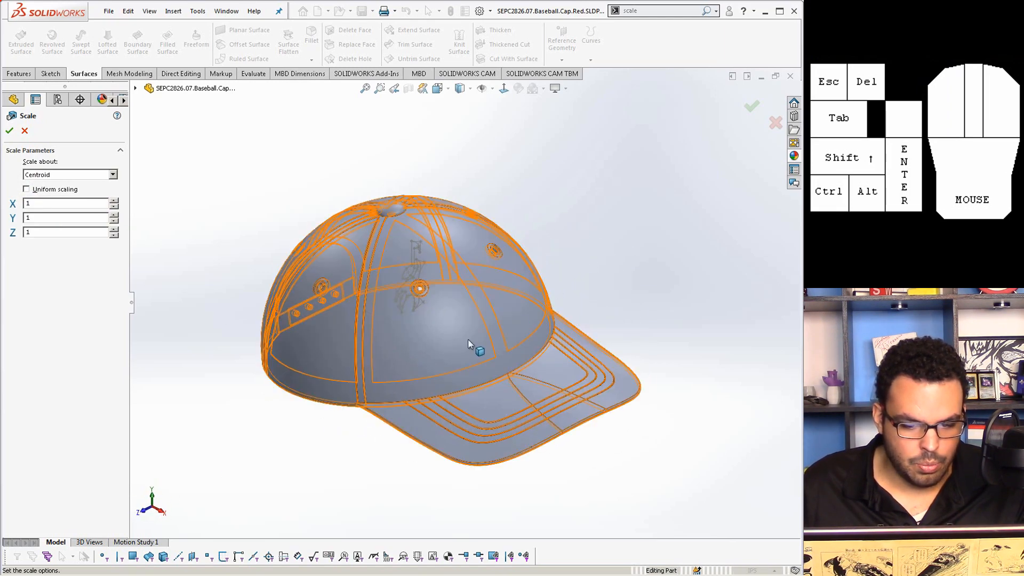
left_click(40, 234)
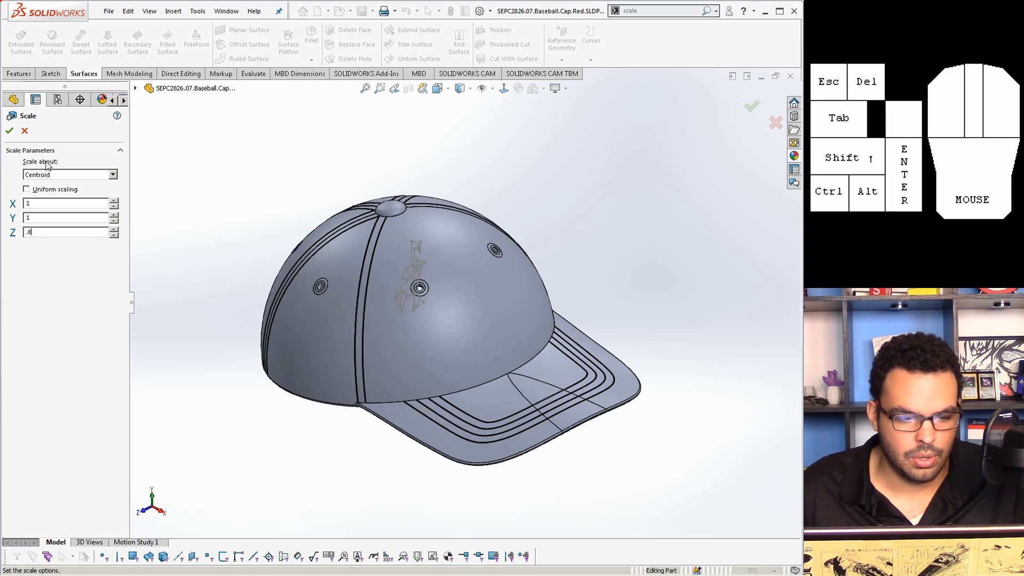
left_click(9, 130)
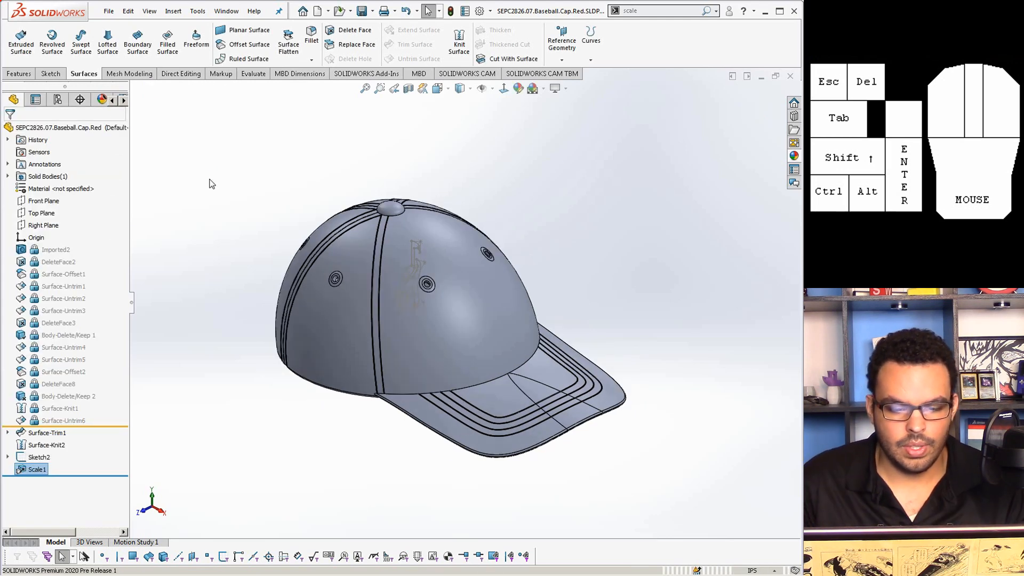
Edit the cap's Scale feature and set its Z scale factor to 0.85
middle_click_drag(425, 284, 440, 264)
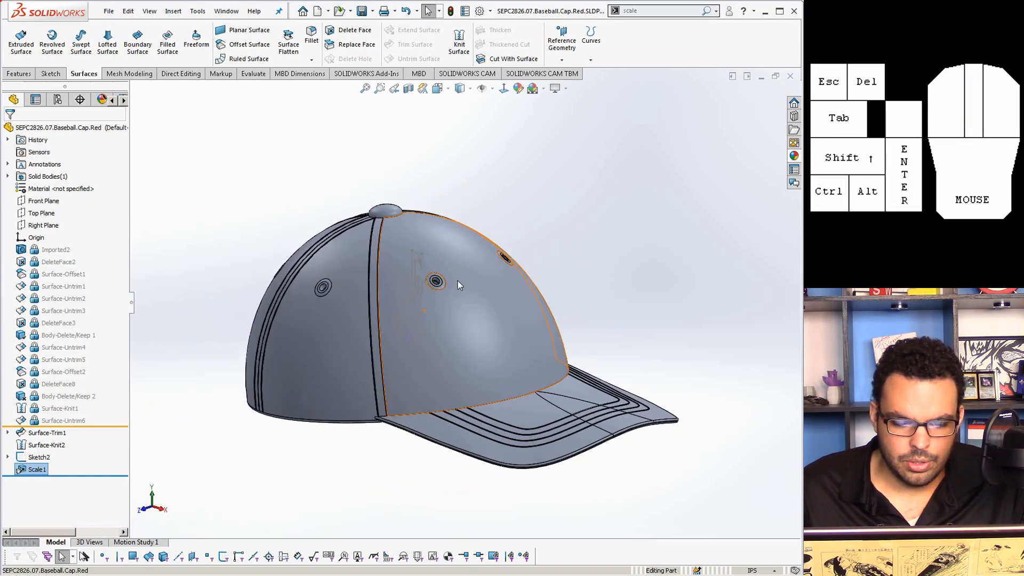
right_click(37, 469)
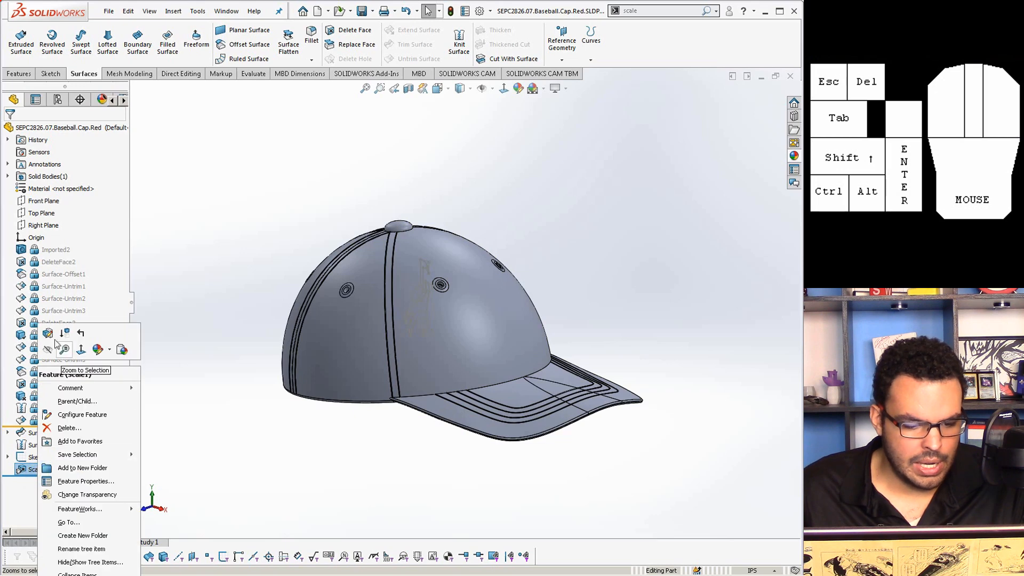
left_click(48, 332)
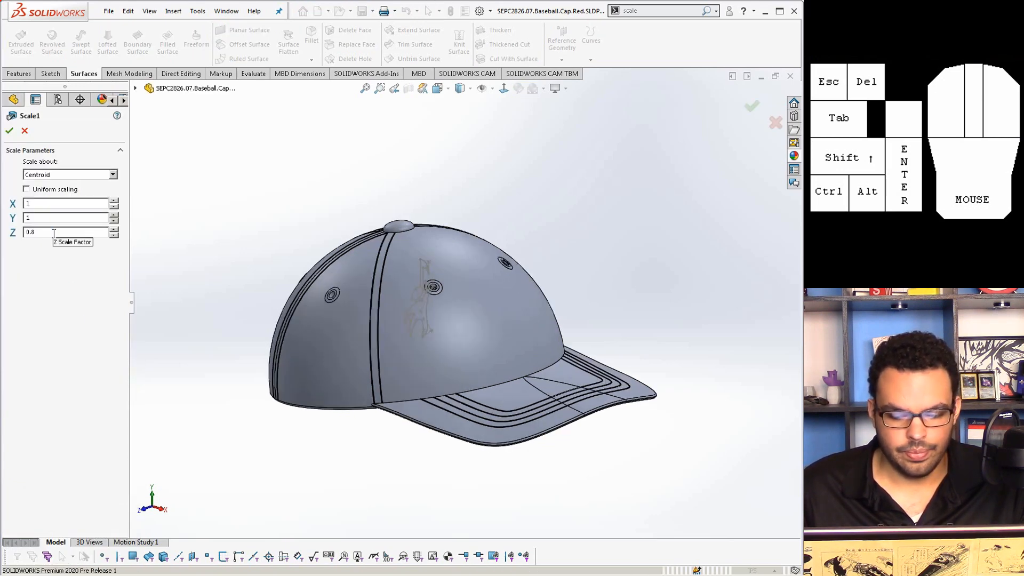
left_click(53, 233)
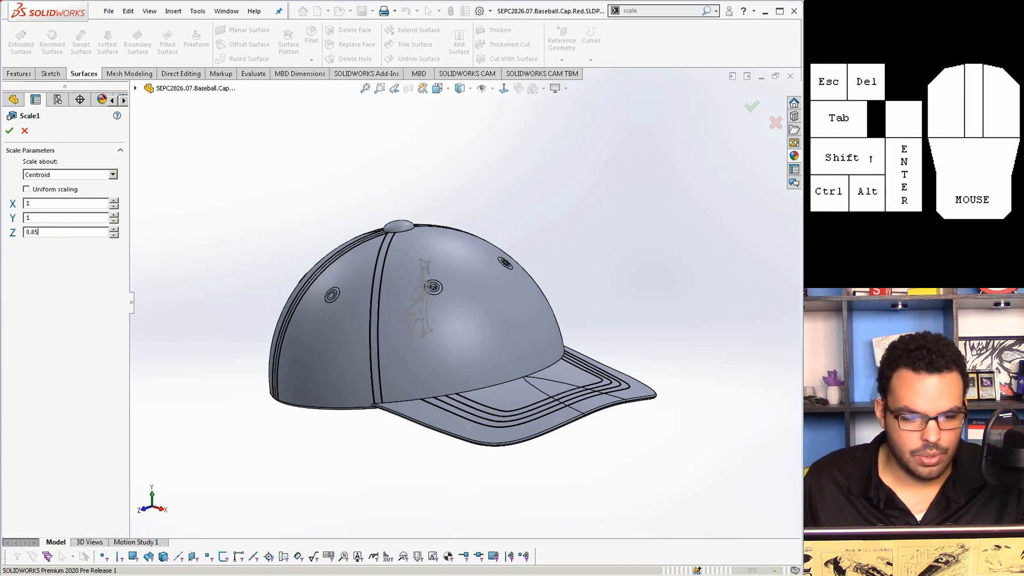
left_click(10, 133)
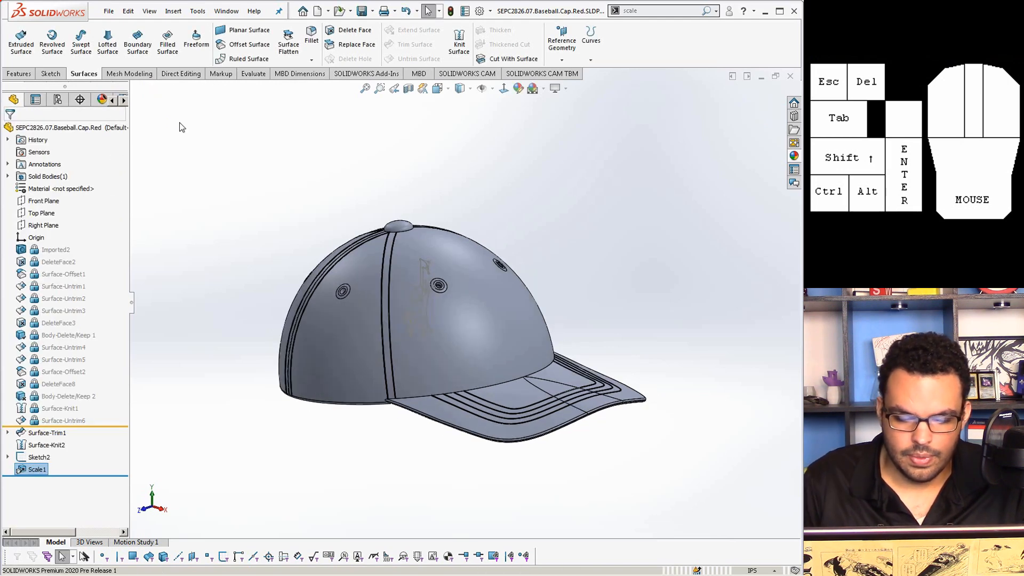
middle_click_drag(512, 336, 462, 329)
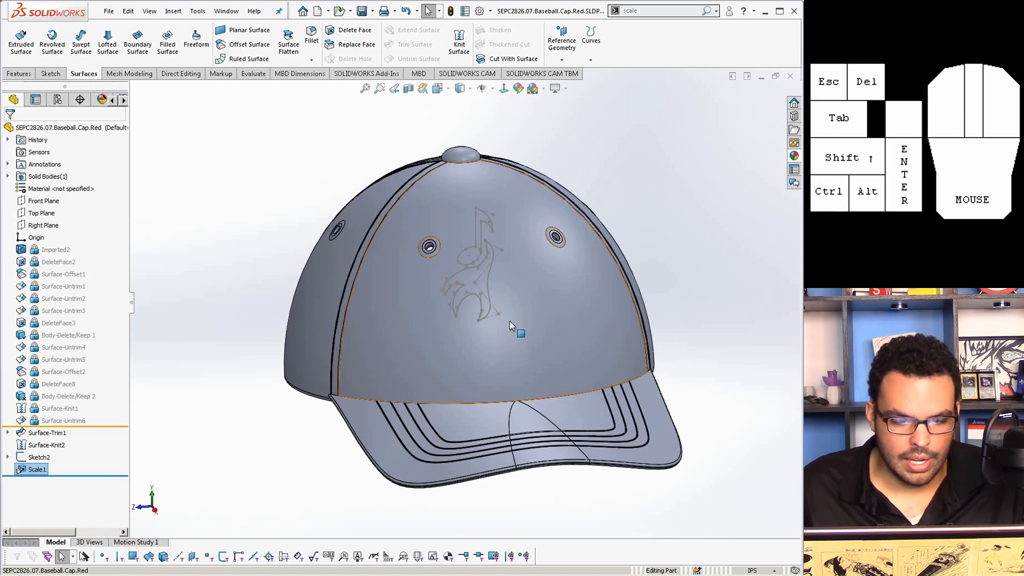
Freeze the features down through Surface-Knit2 and start an emboss Wrap from the music-note logo sketch
left_click_drag(85, 427, 86, 452)
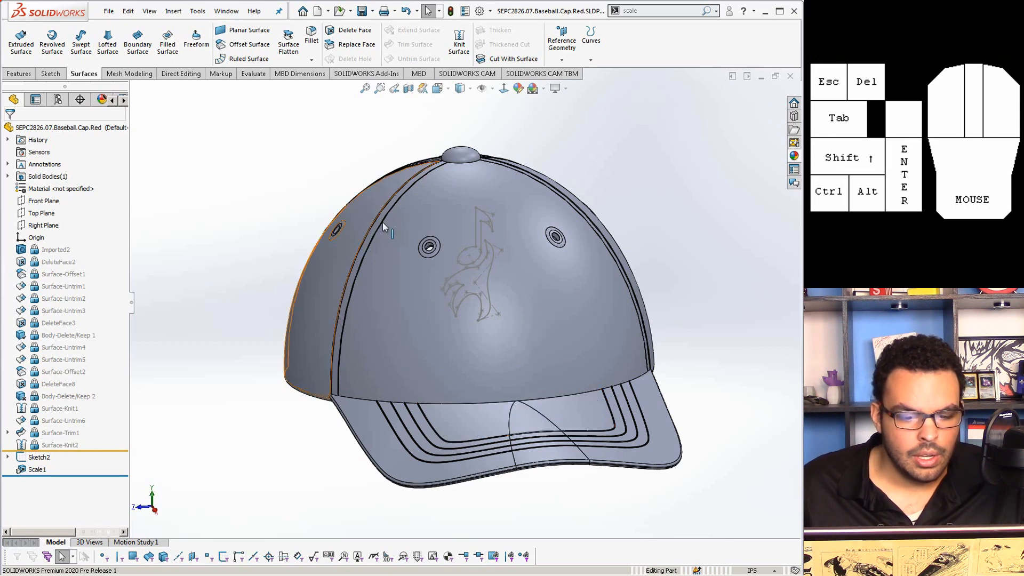
left_click(18, 73)
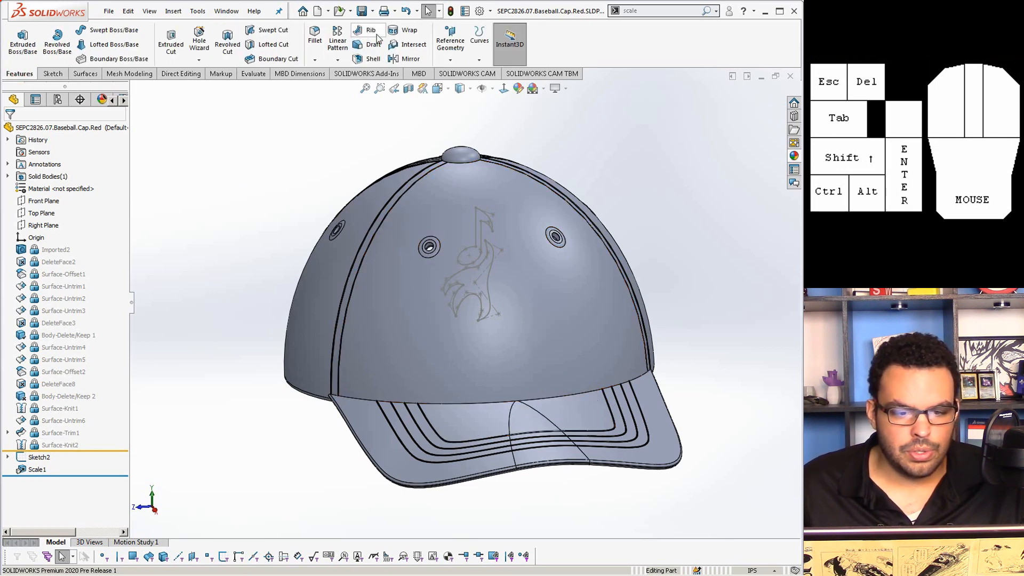
left_click(408, 31)
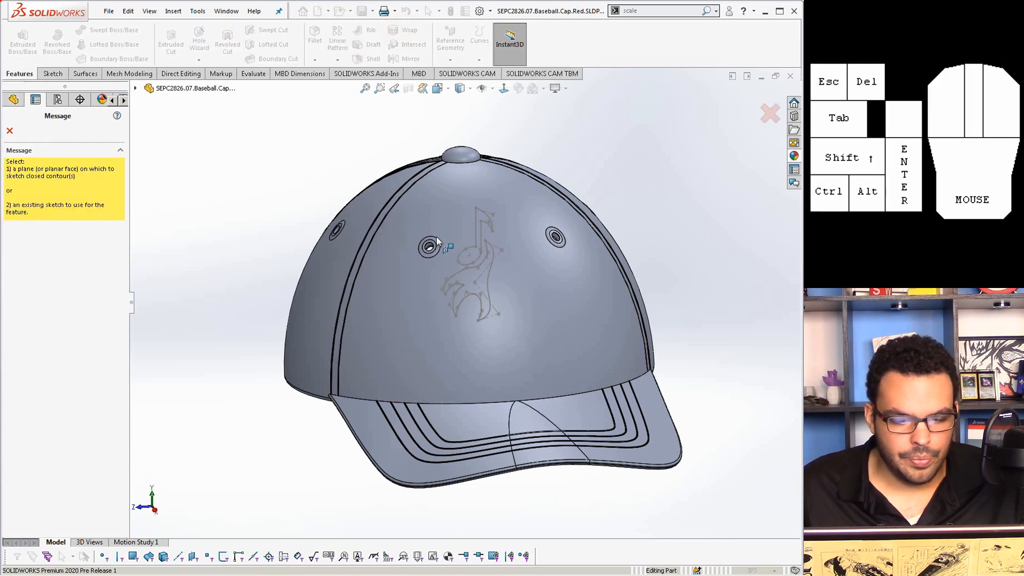
left_click(478, 257)
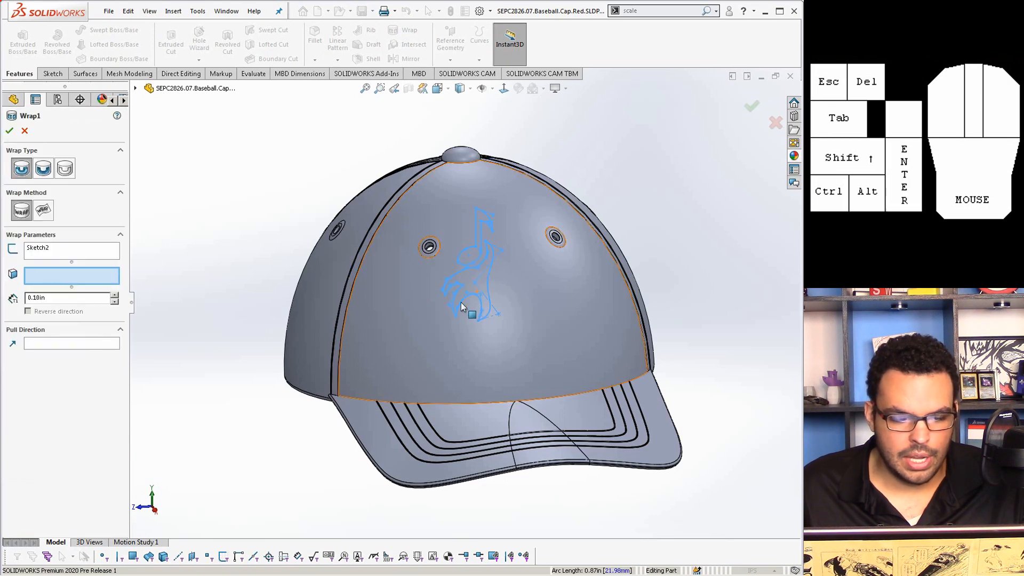
left_click(445, 315)
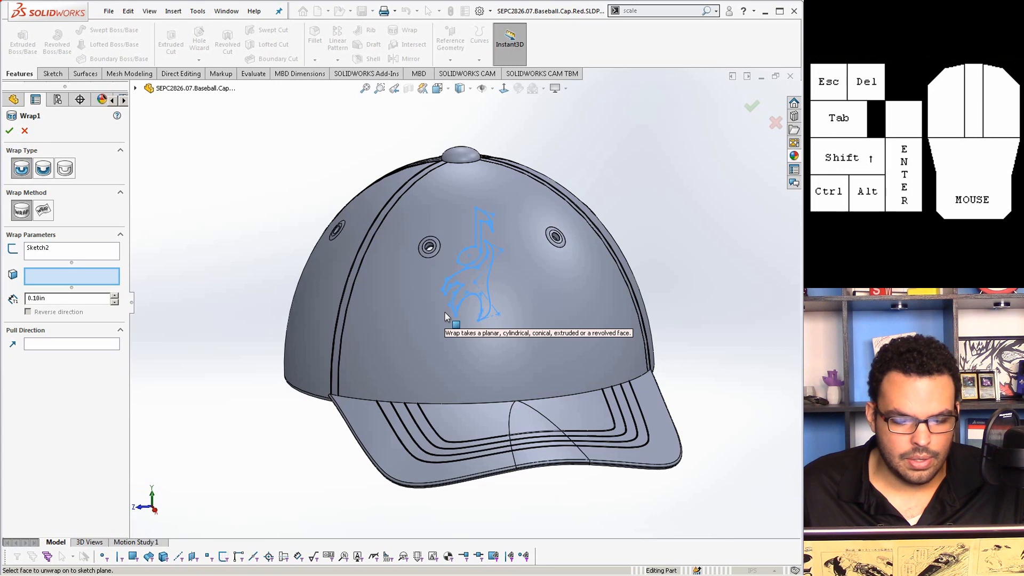
Emboss the logo sketch onto the cap's front panel with the Spline Surface wrap method and a 0.025 in thickness
left_click(42, 211)
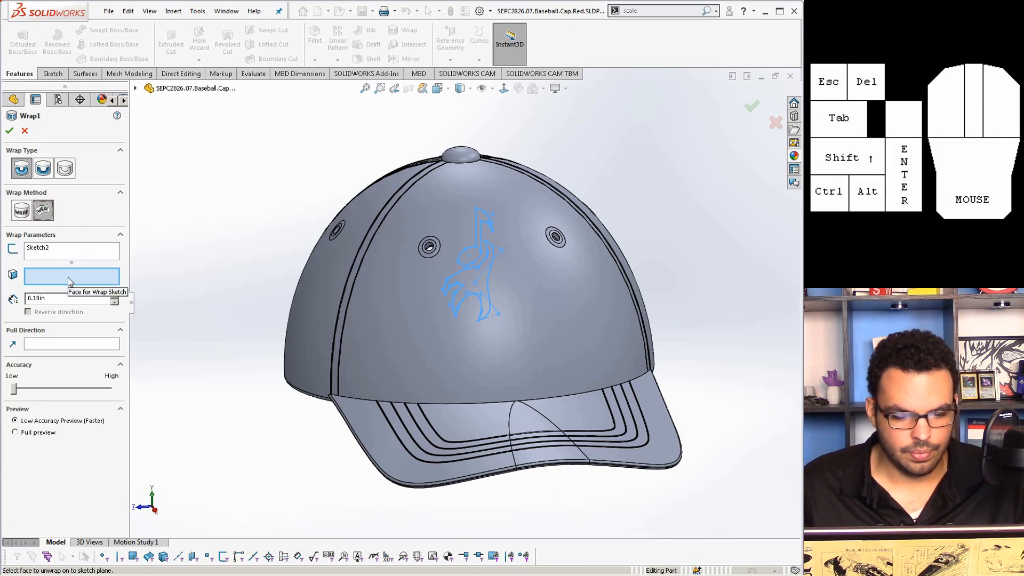
left_click(496, 327)
scroll(542, 332, "up", 3)
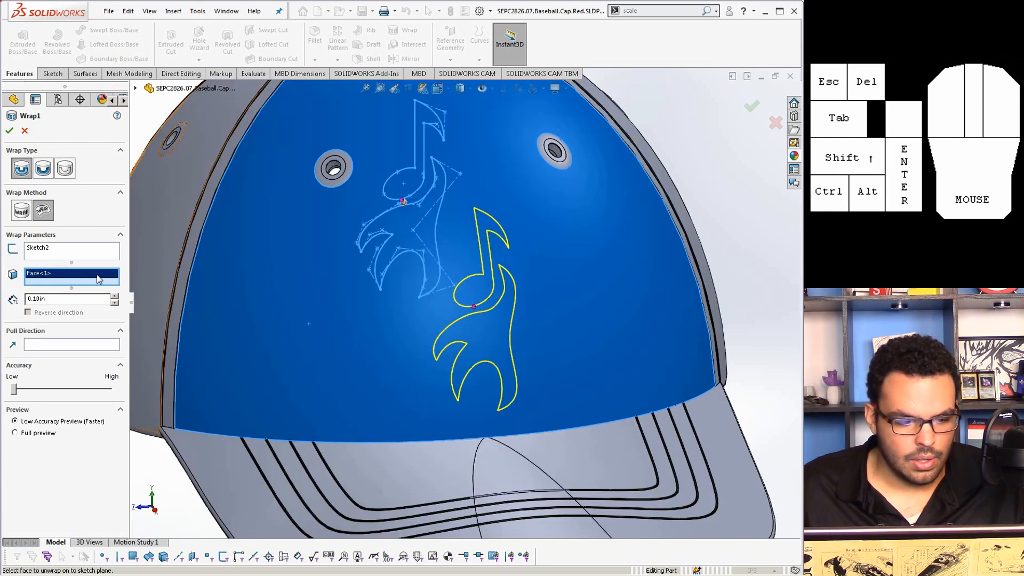
double_click(59, 300)
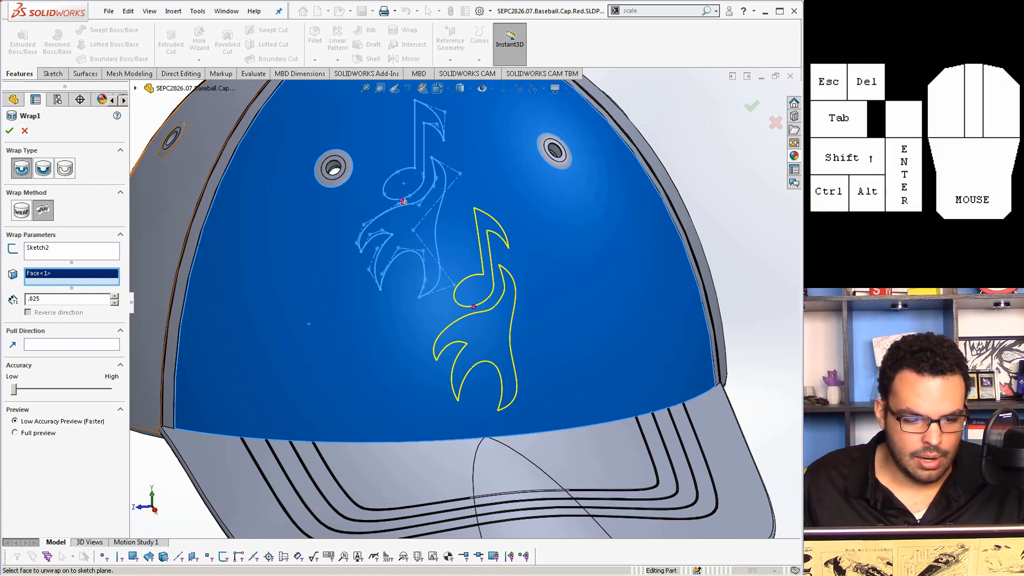
type(".025")
left_click(9, 131)
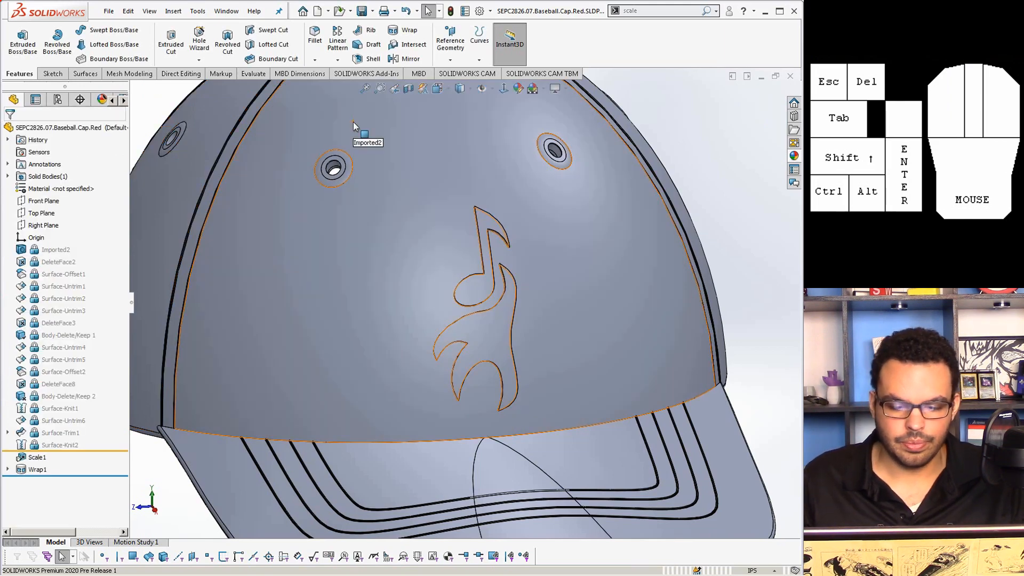
Examine the embossed logo on the front panel and the seam lines around the cap's top button
scroll(487, 281, "down", 5)
middle_click_drag(487, 281, 533, 265)
scroll(532, 265, "up", 5)
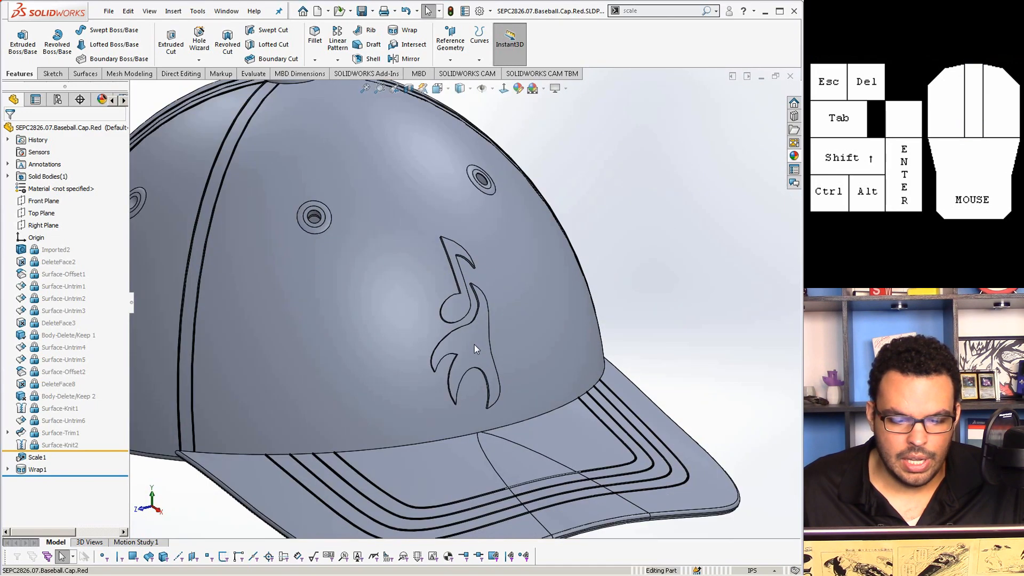
middle_click_drag(475, 348, 511, 331)
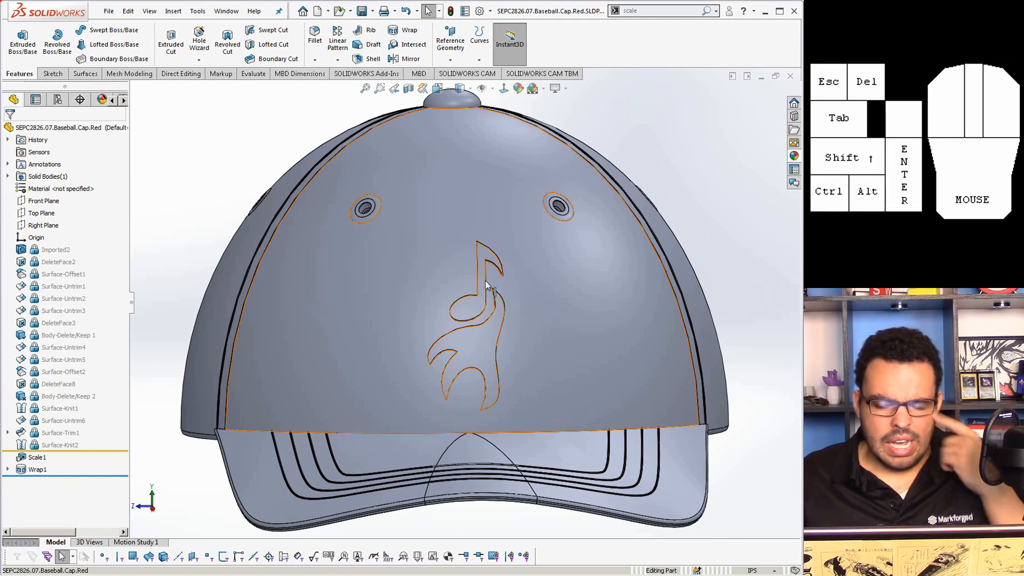
middle_click_drag(487, 267, 475, 306)
scroll(475, 306, "up", 3)
middle_click_drag(463, 230, 465, 247)
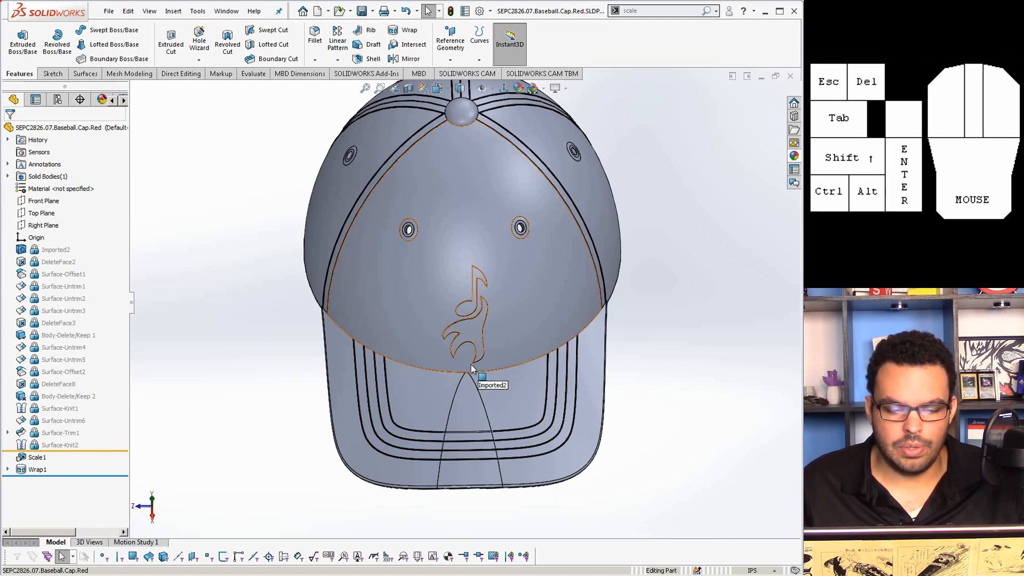
middle_click_drag(468, 320, 422, 248)
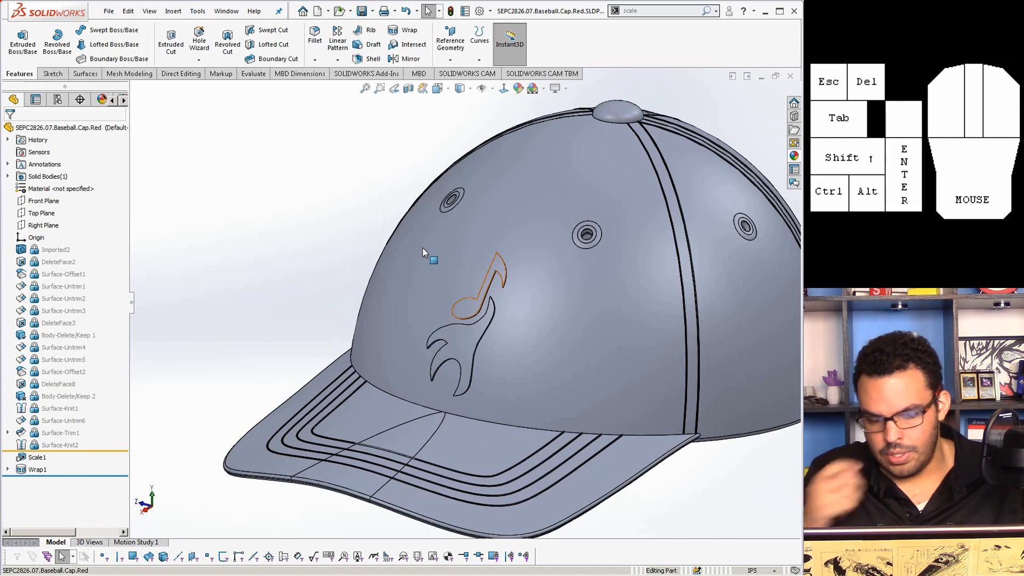
scroll(693, 149, "up", 1)
scroll(693, 150, "down", 2)
scroll(578, 239, "down", 2)
middle_click_drag(578, 239, 518, 268)
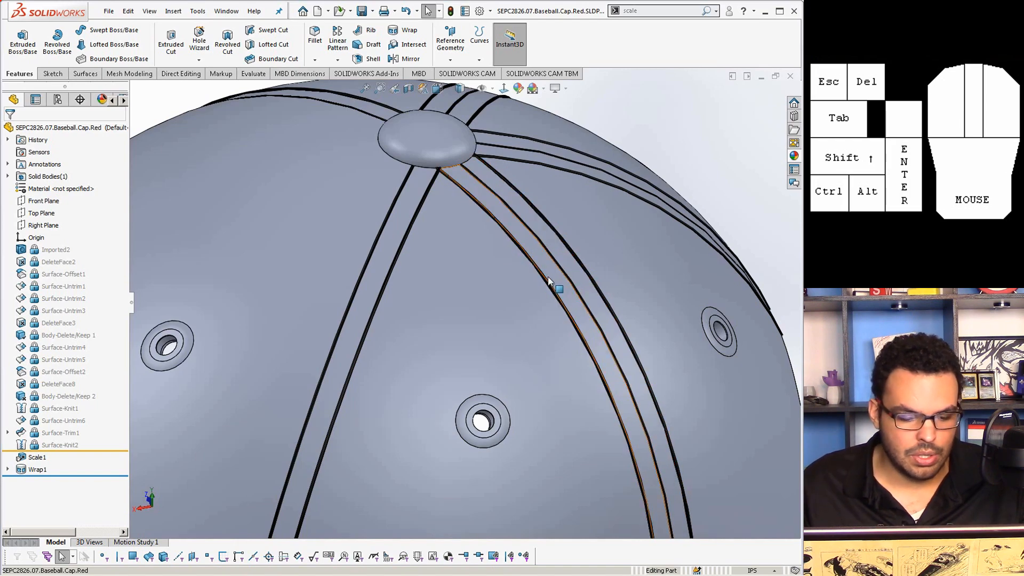
scroll(467, 301, "up", 4)
middle_click_drag(440, 289, 441, 377)
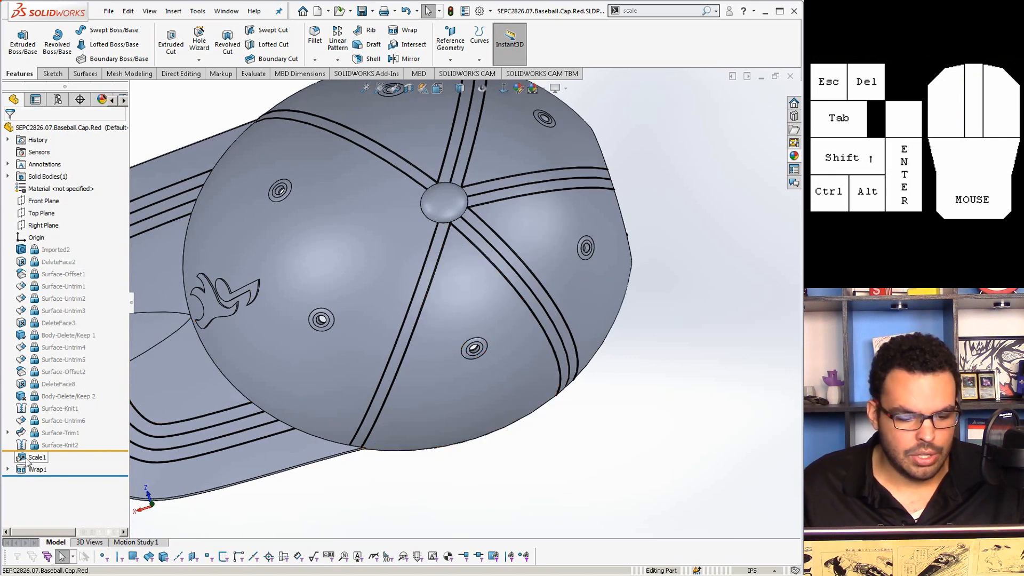
Roll the feature history back to just before the Scale1 feature
left_click_drag(83, 476, 83, 452)
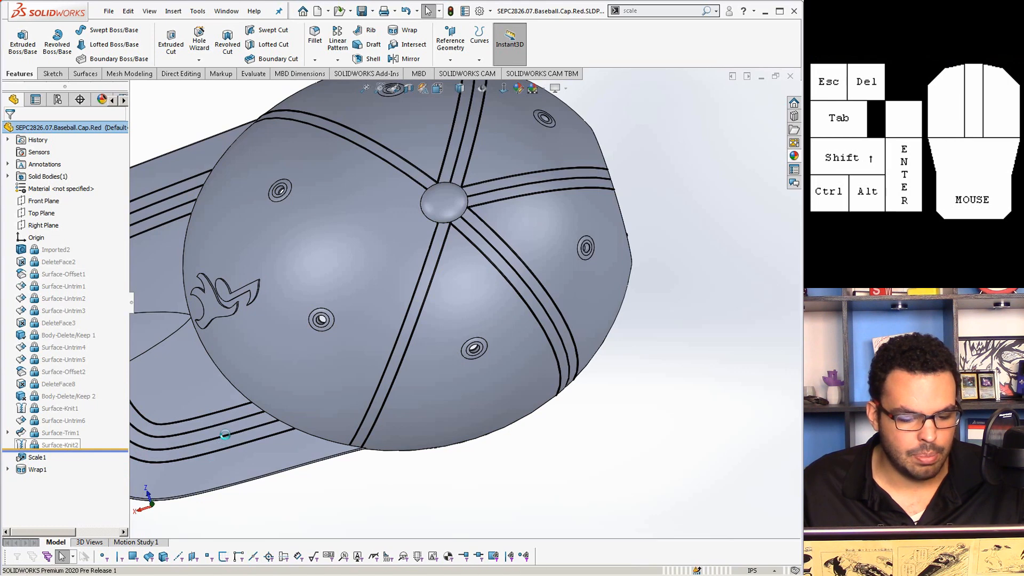
middle_click_drag(319, 382, 439, 270)
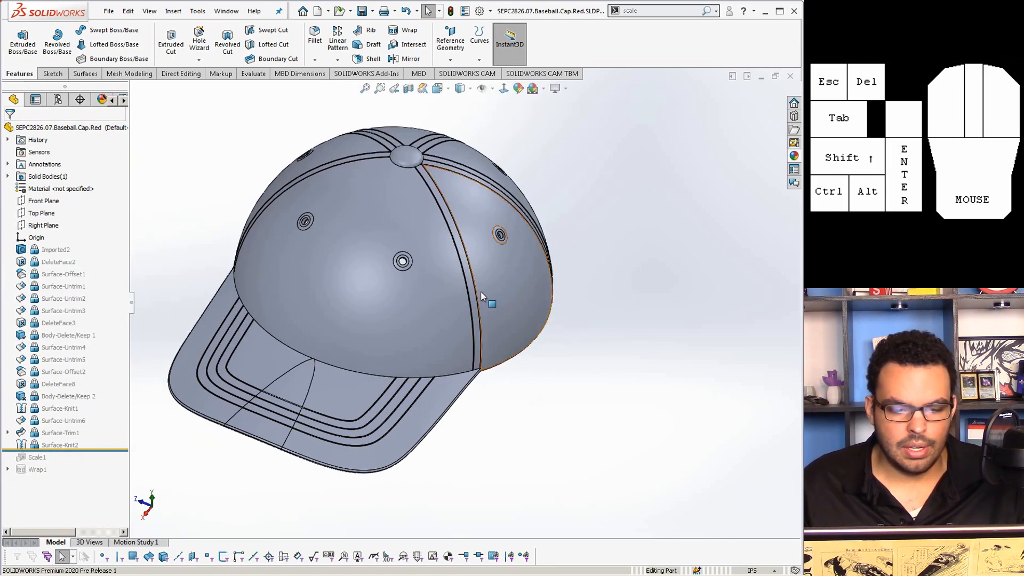
scroll(466, 224, "down", 8)
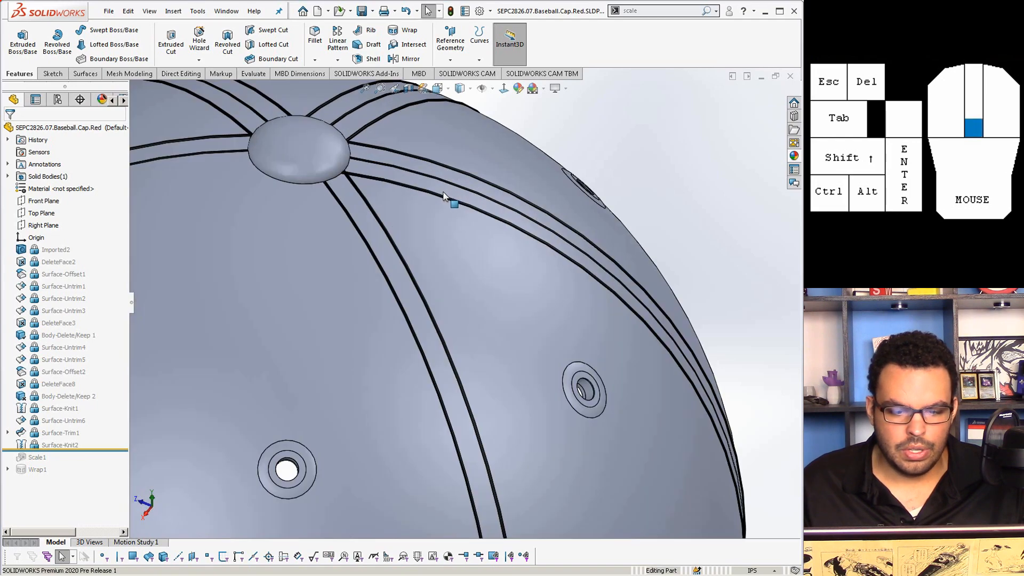
Measure the thin stitch-line face running down a seam from the cap's top button
left_click(421, 211)
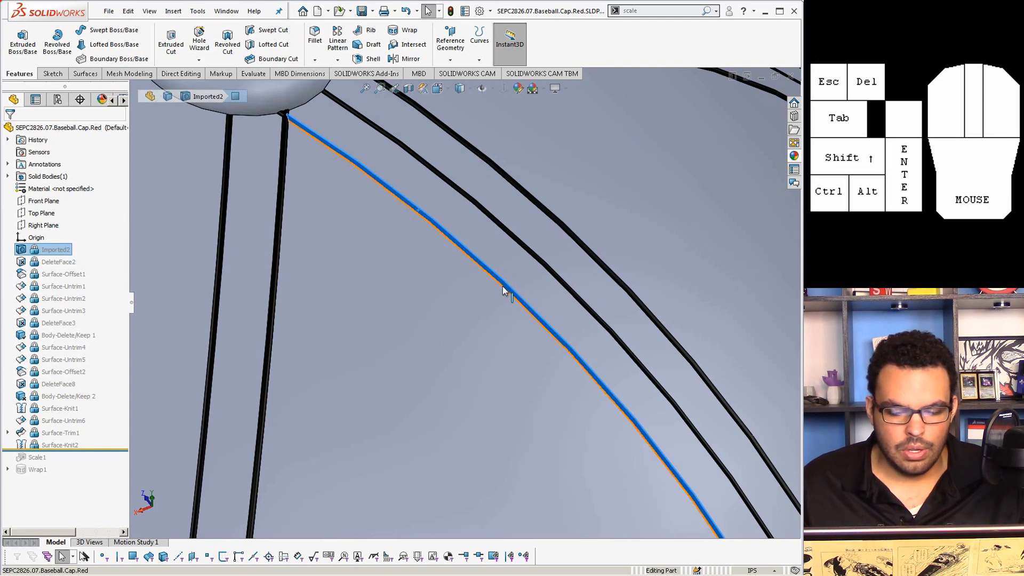
scroll(412, 209, "up", 3)
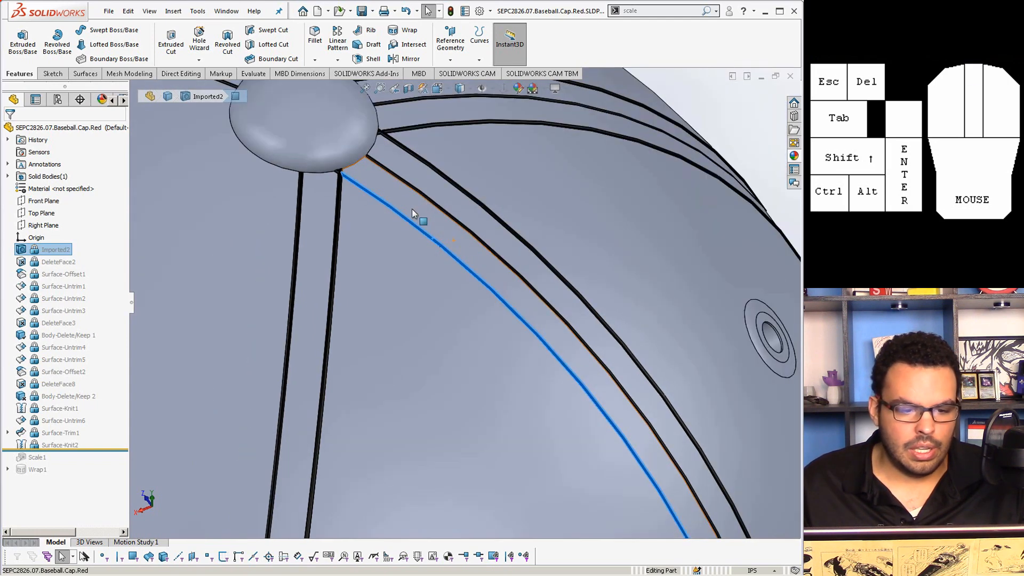
left_click(254, 73)
left_click(88, 39)
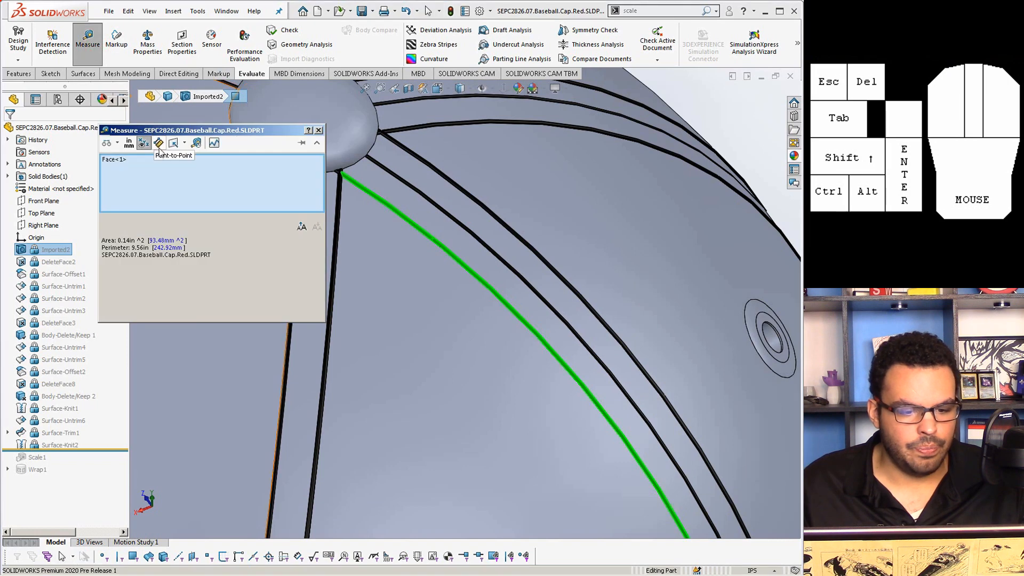
left_click_drag(214, 124, 182, 144)
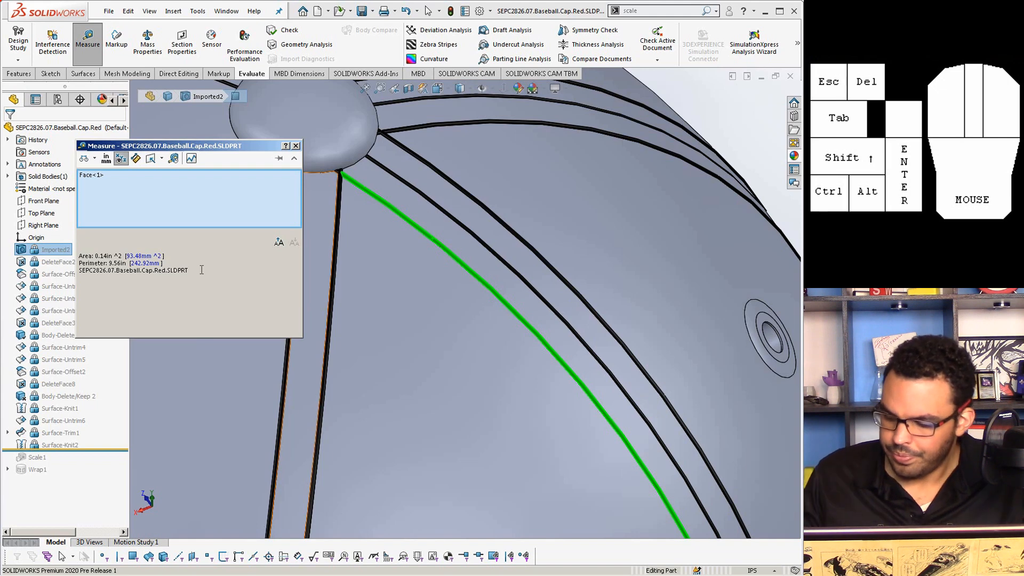
left_click(296, 146)
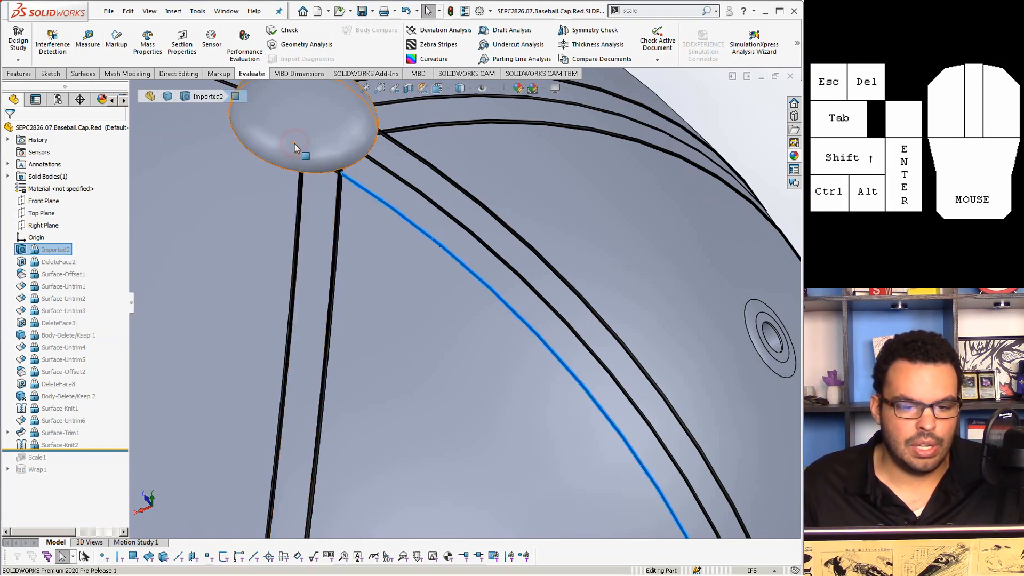
Set up a geometry check for minimum radius of curvature only, excluding invalid faces, invalid edges and open surfaces
left_click(290, 32)
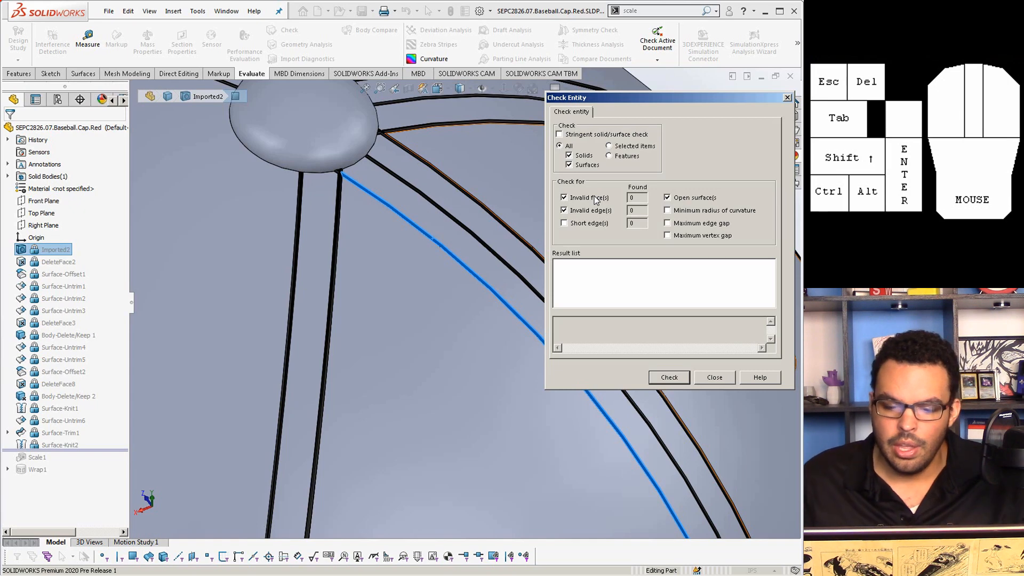
left_click(564, 198)
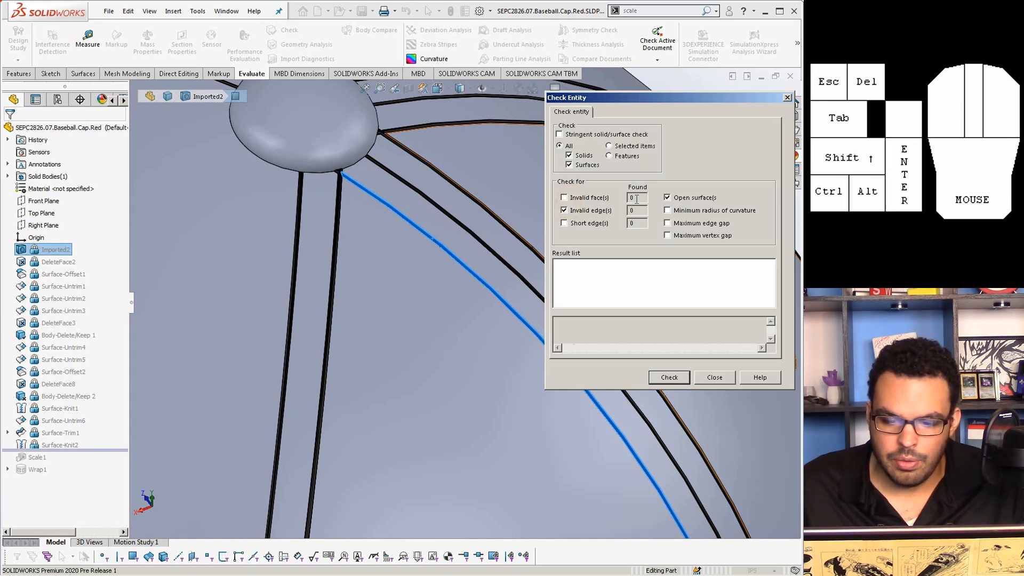
left_click(582, 212)
left_click(667, 198)
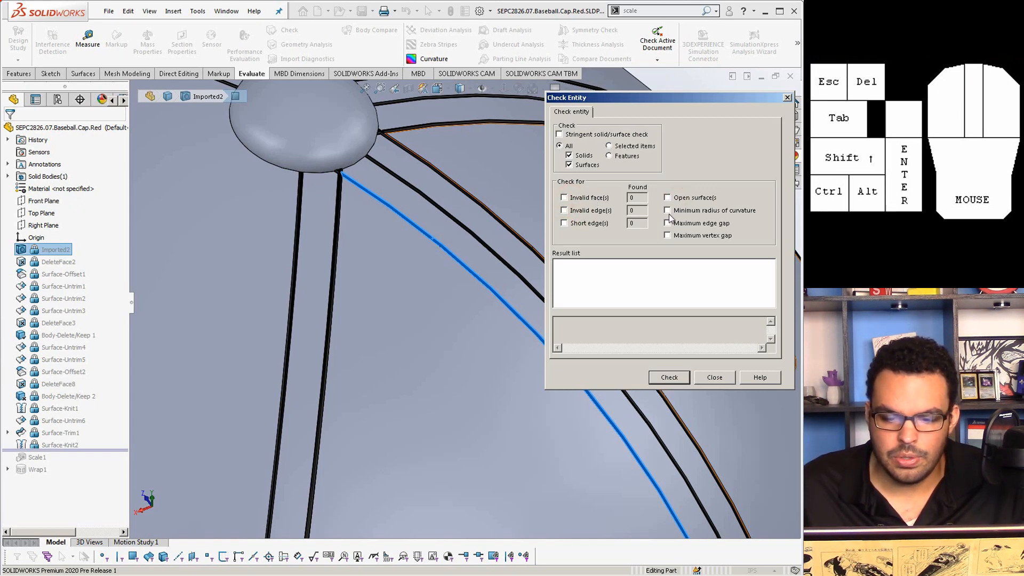
left_click(676, 212)
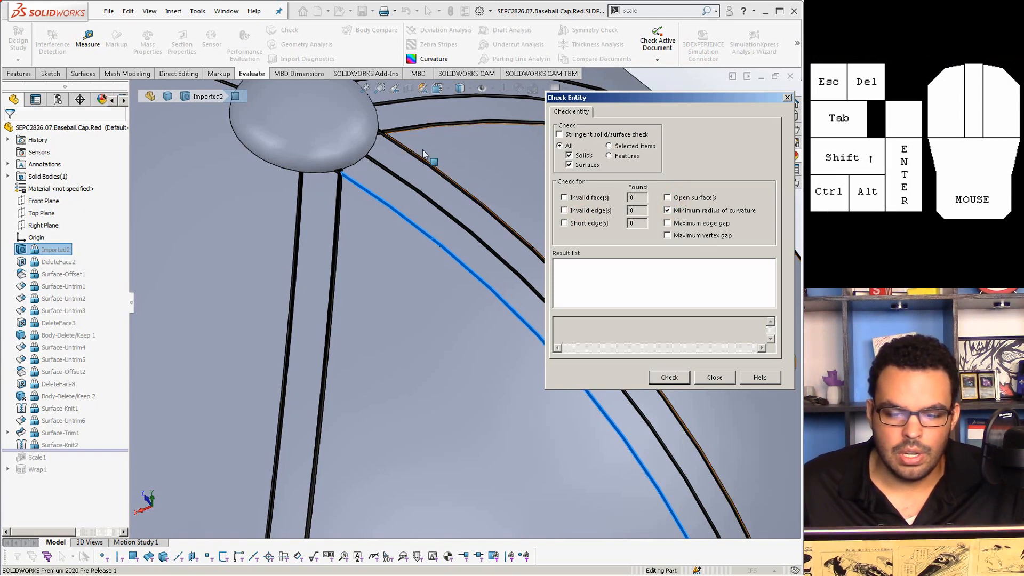
Limit the check to selected items and run it on a thin seam stitch-line face picked with the face selection filter
left_click(488, 185)
left_click(609, 146)
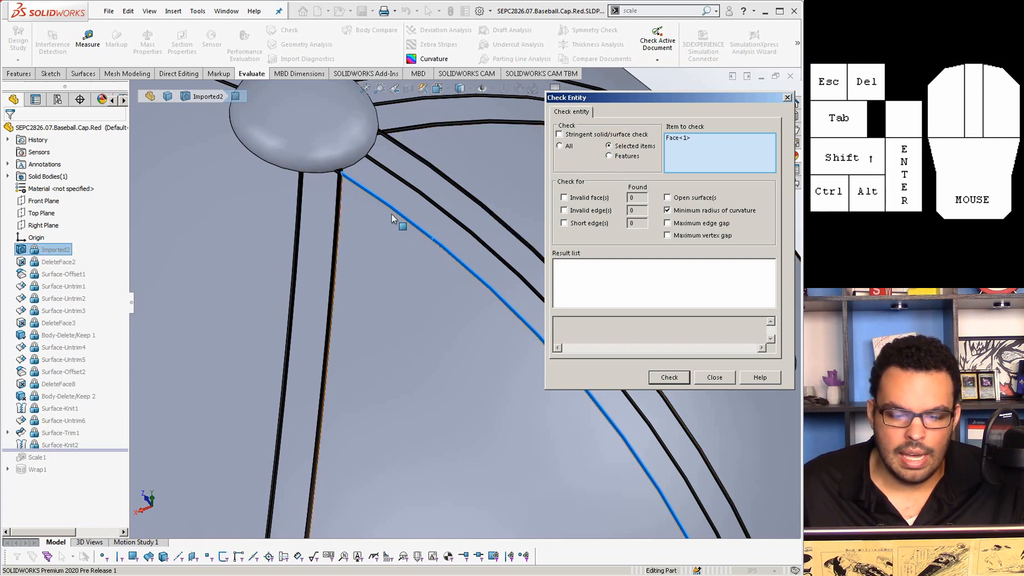
right_click(690, 148)
left_click(706, 155)
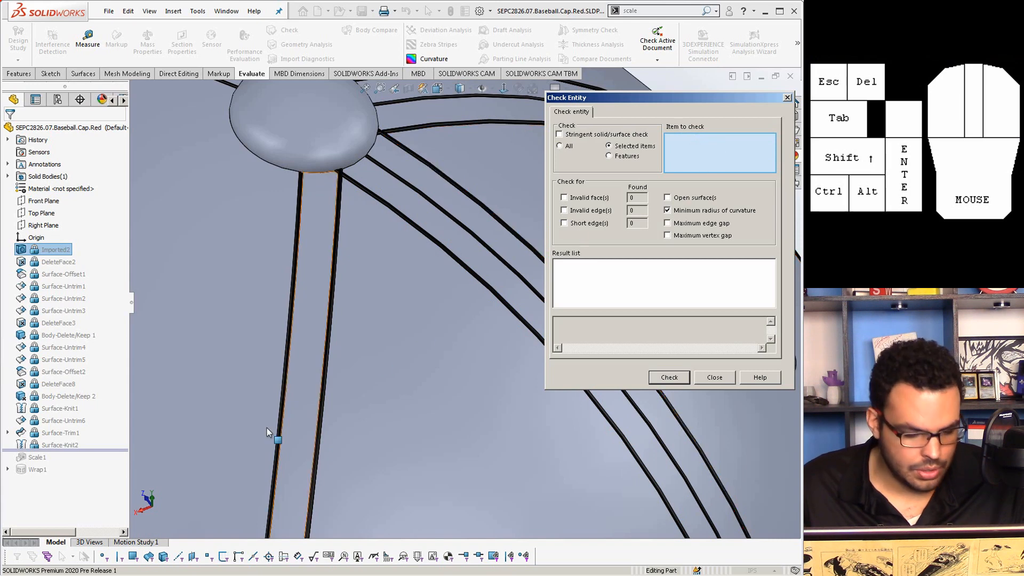
left_click(132, 557)
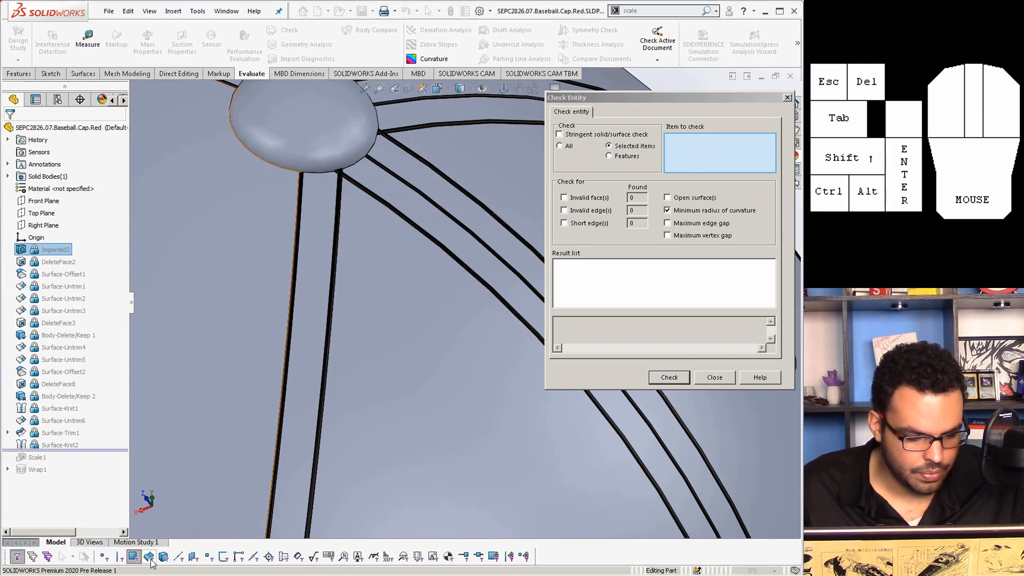
left_click(465, 271)
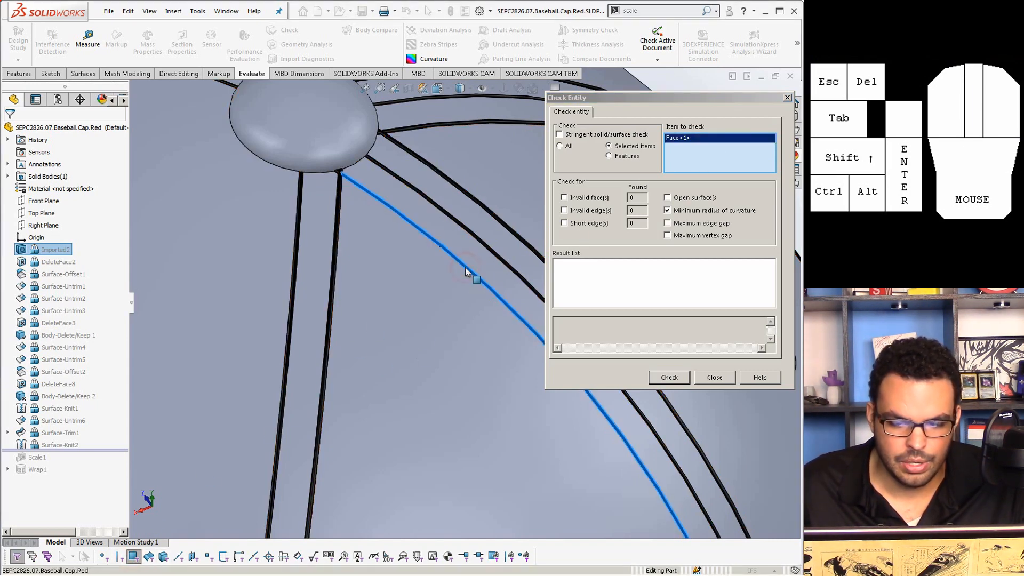
left_click(672, 381)
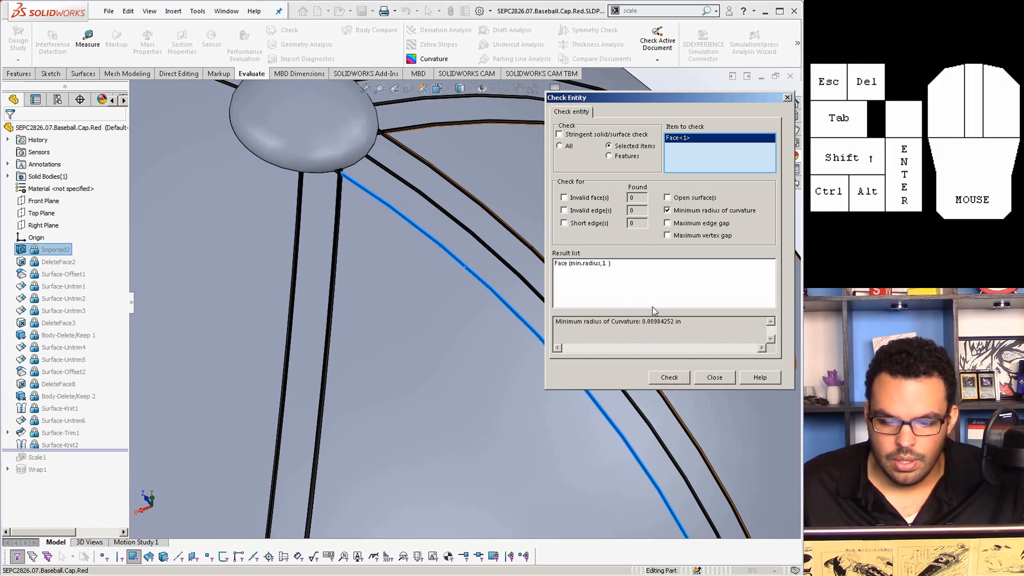
Examine the seam face's minimum radius of curvature result and close the geometry check
left_click(604, 275)
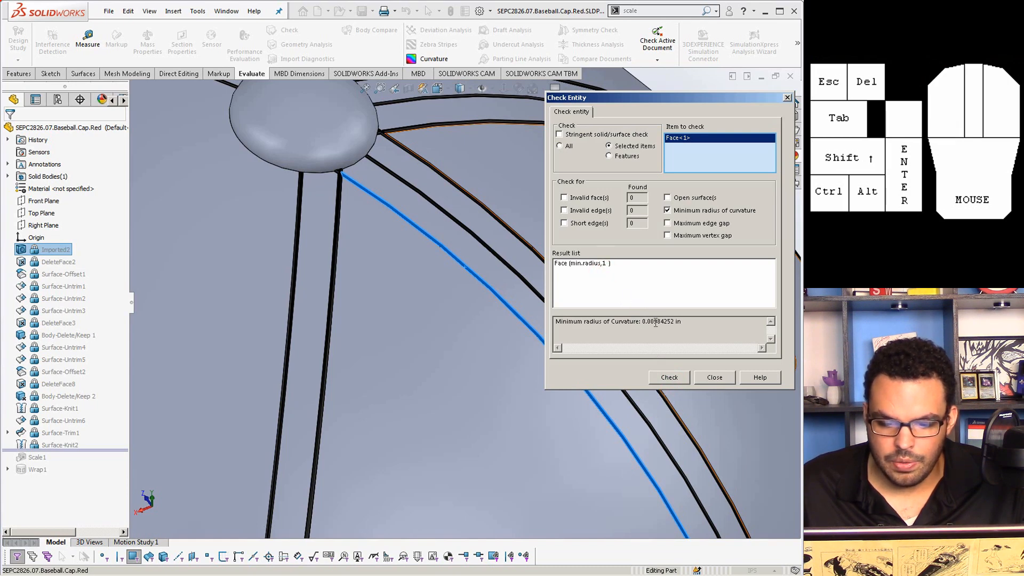
left_click_drag(644, 322, 657, 322)
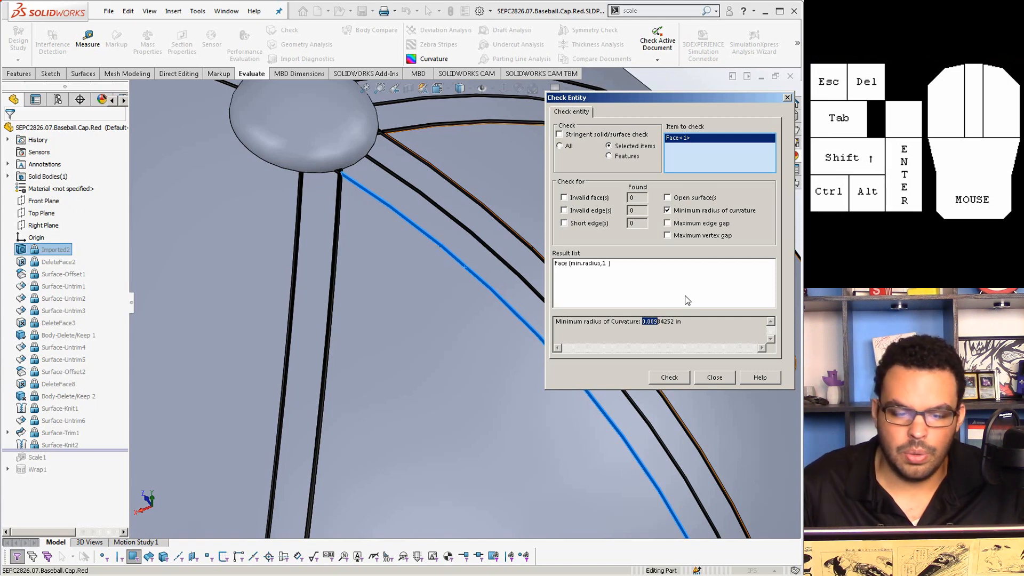
scroll(384, 214, "down", 5)
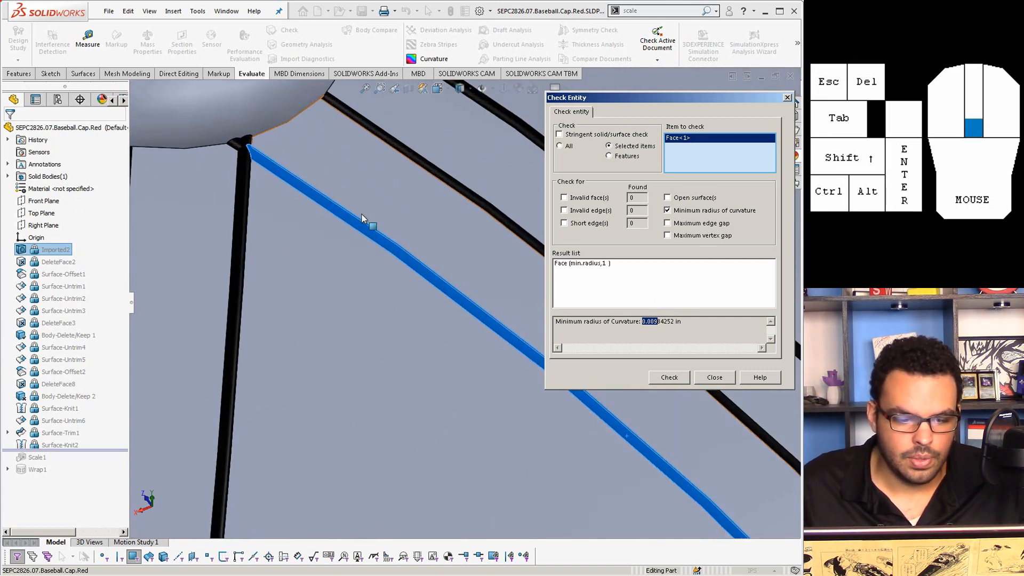
mouse_move(362, 219)
middle_mouse_down()
mouse_move(293, 215)
mouse_move(233, 185)
mouse_move(375, 224)
middle_mouse_up()
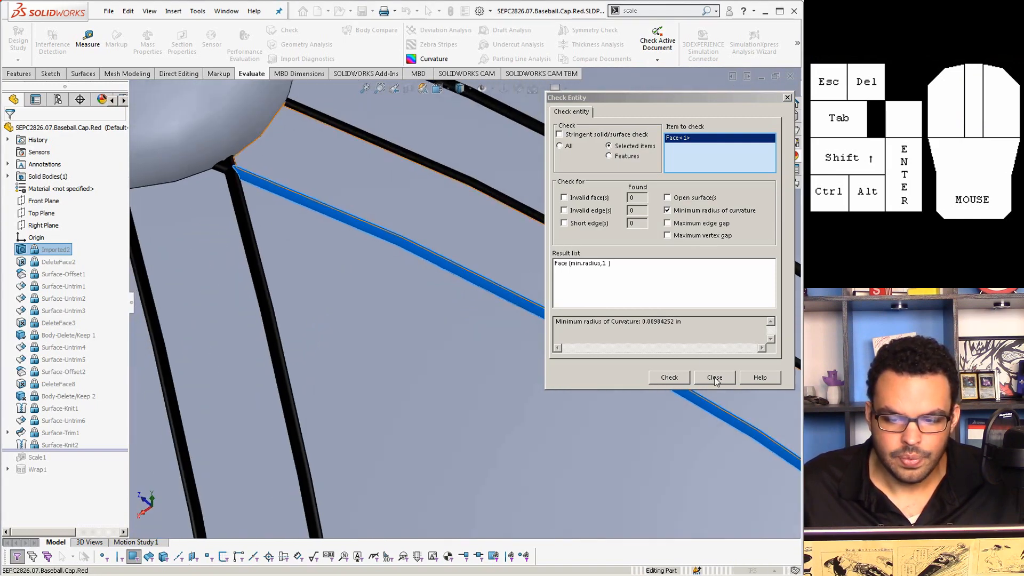
left_click(715, 377)
Turn off the face selection filter
scroll(661, 374, "up", 8)
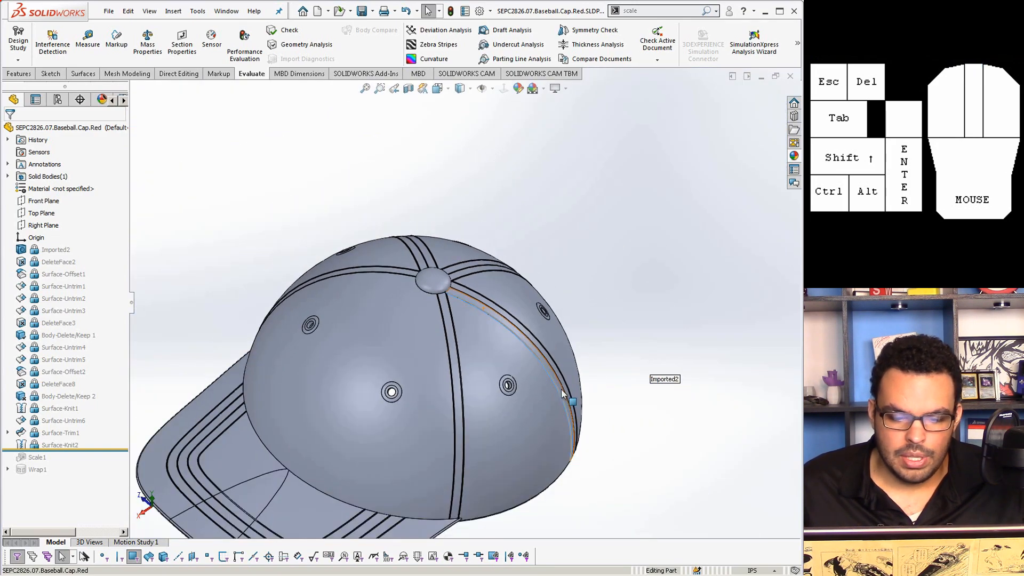
middle_click_drag(562, 393, 553, 494)
scroll(504, 360, "down", 2)
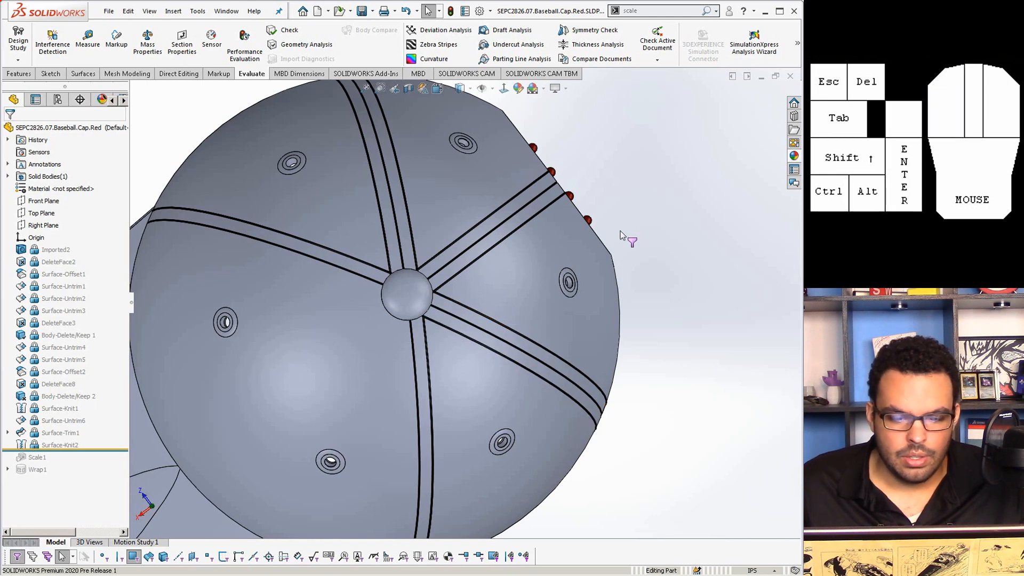
left_click(132, 558)
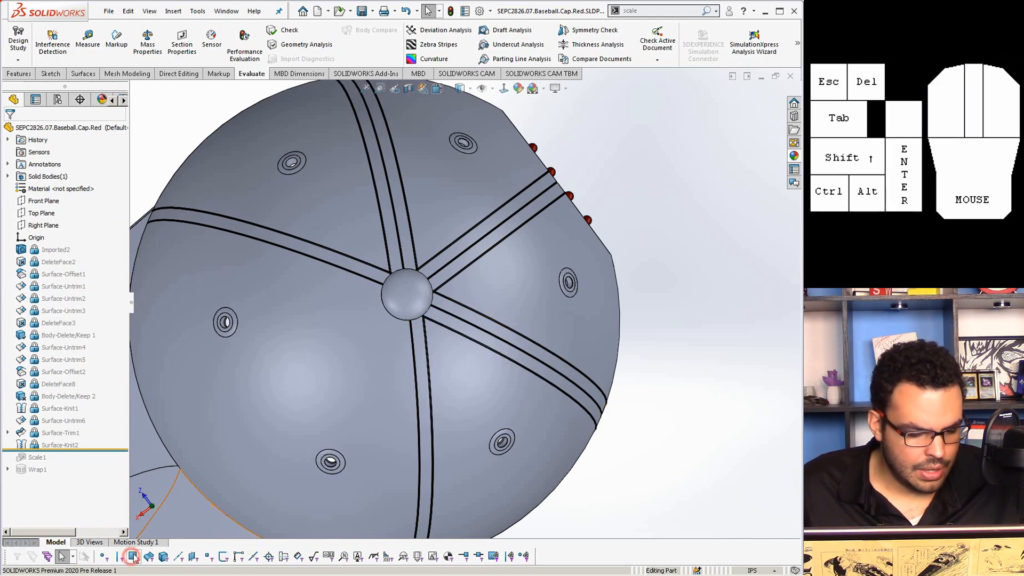
Start a new sketch on the Top Plane
middle_click_drag(555, 184, 501, 232)
scroll(501, 233, "up", 3)
scroll(501, 232, "down", 2)
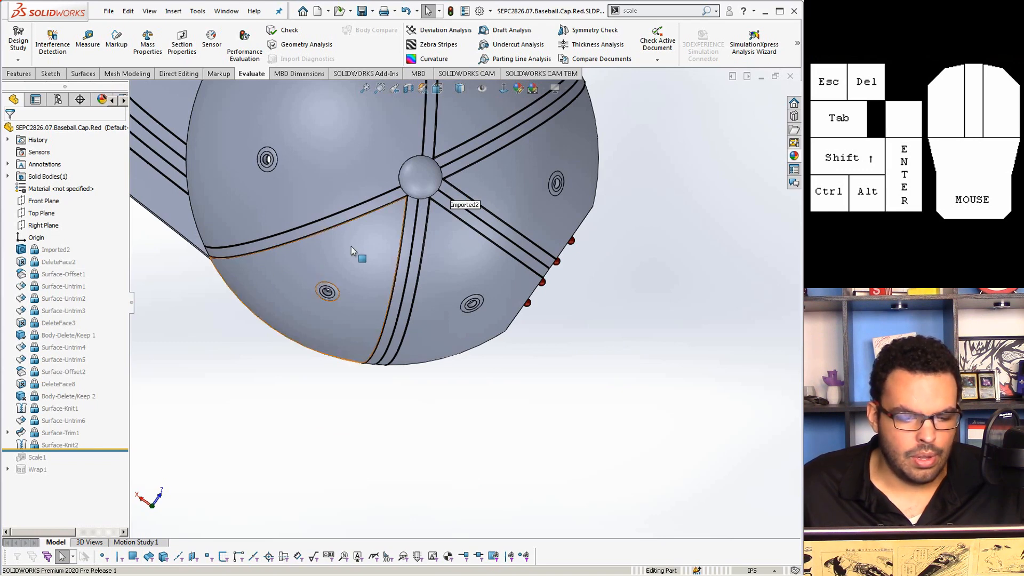
left_click(42, 214)
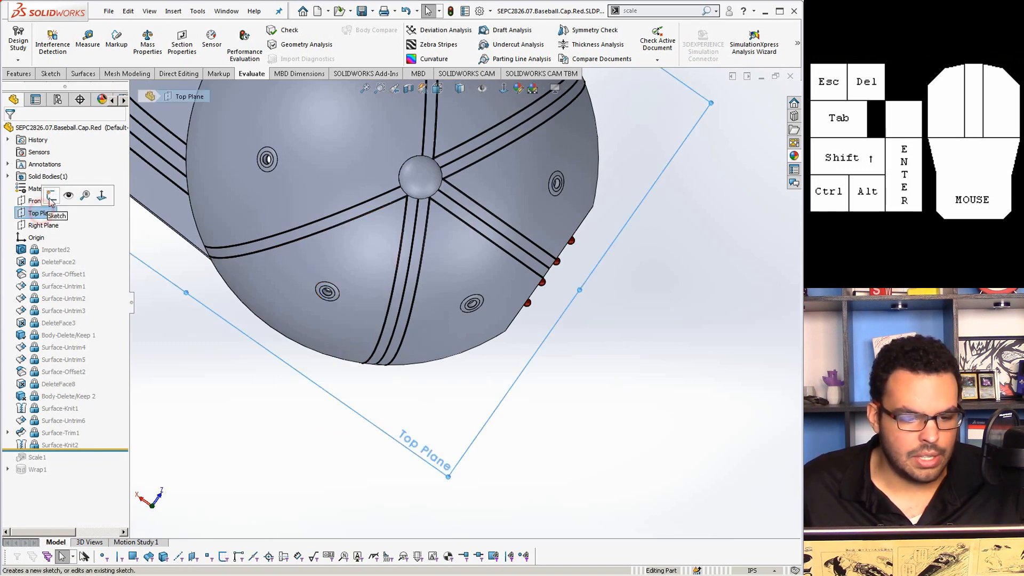
left_click(101, 196)
scroll(463, 260, "down", 3)
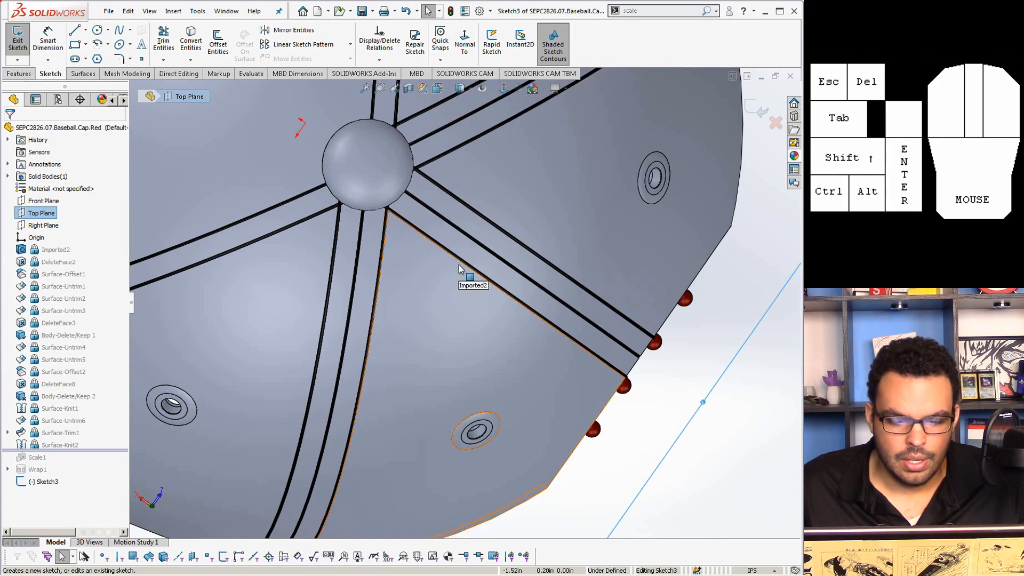
Examine how the back seam's raised stitch lines end at the base of the top button
left_click(463, 260)
scroll(430, 220, "down", 2)
scroll(429, 218, "down", 3)
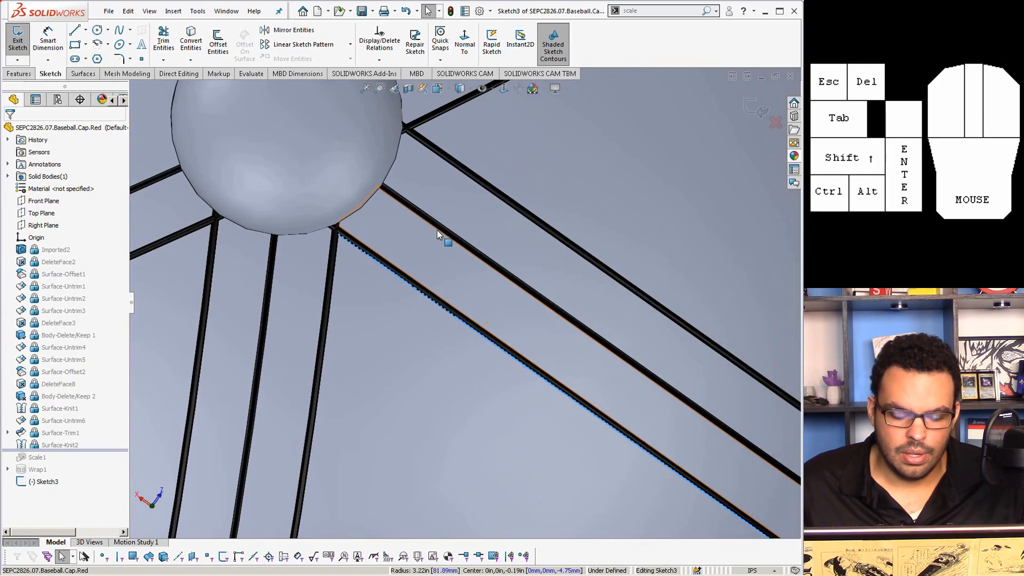
scroll(403, 193, "down", 6)
middle_click_drag(359, 193, 337, 174)
left_click(335, 174)
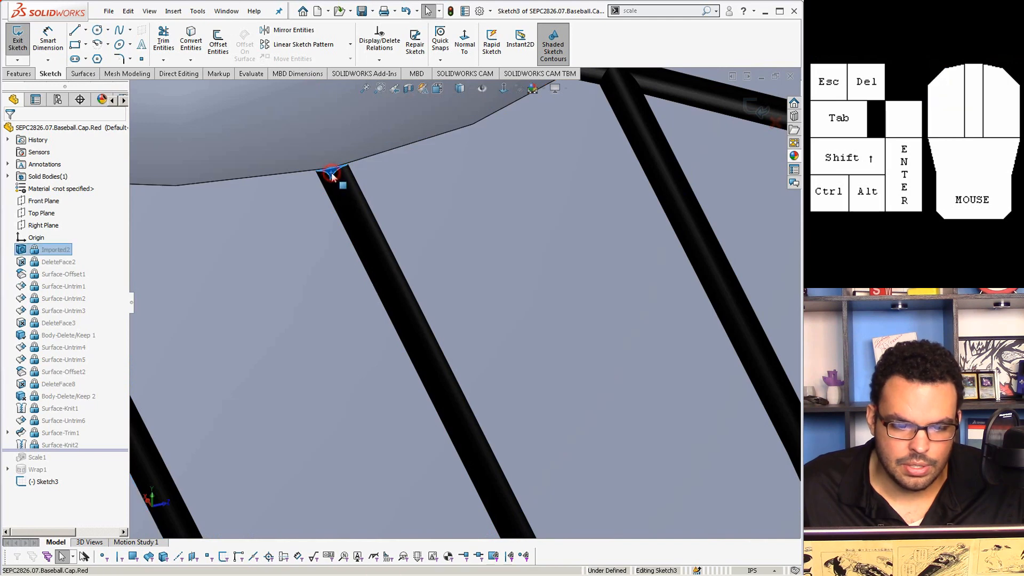
scroll(361, 211, "up", 2)
scroll(375, 283, "up", 2)
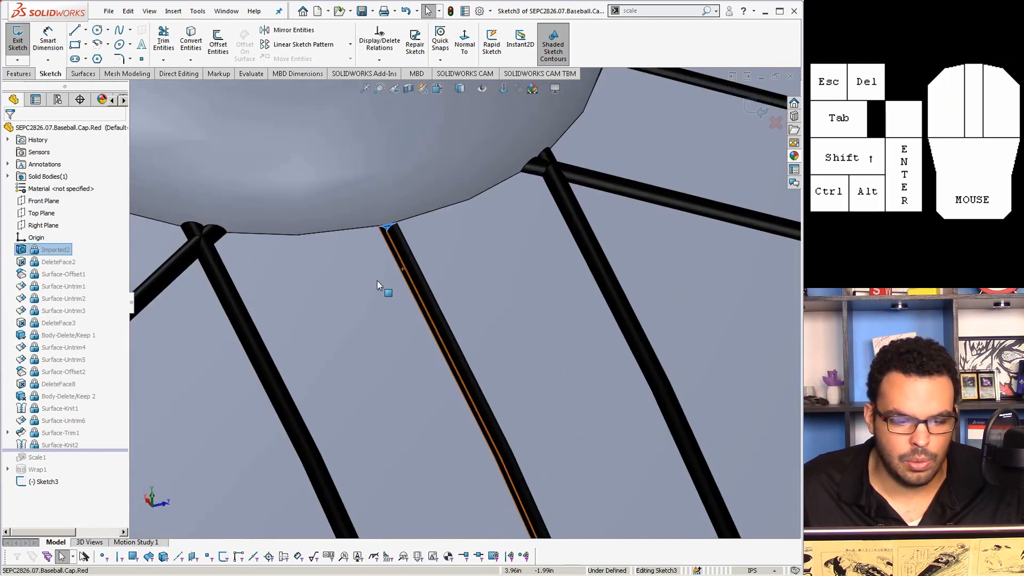
Convert the matching side edges of the back seam's two outer stitch lines into sketch entities
left_click(259, 384)
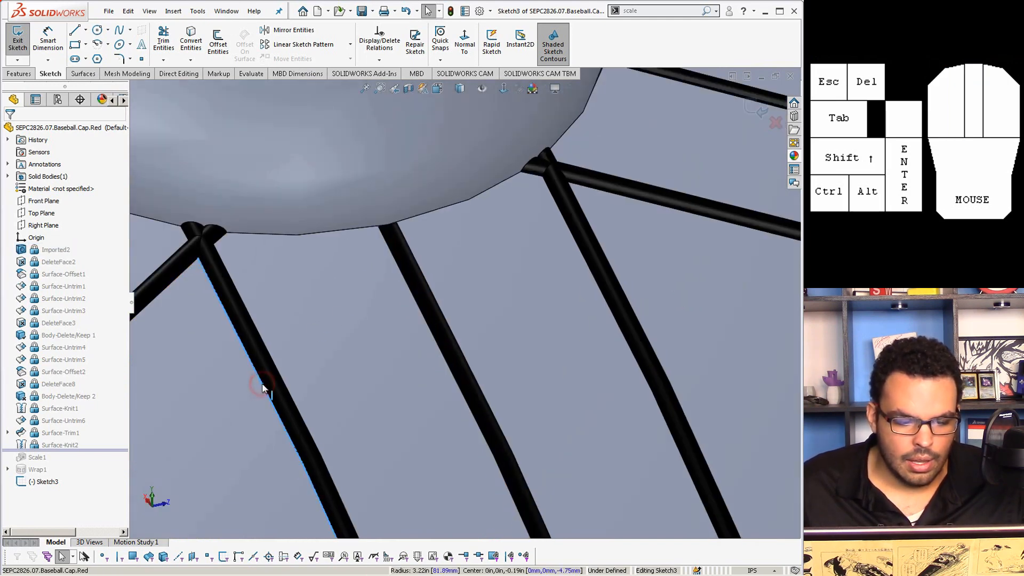
left_click(608, 307, "ctrl")
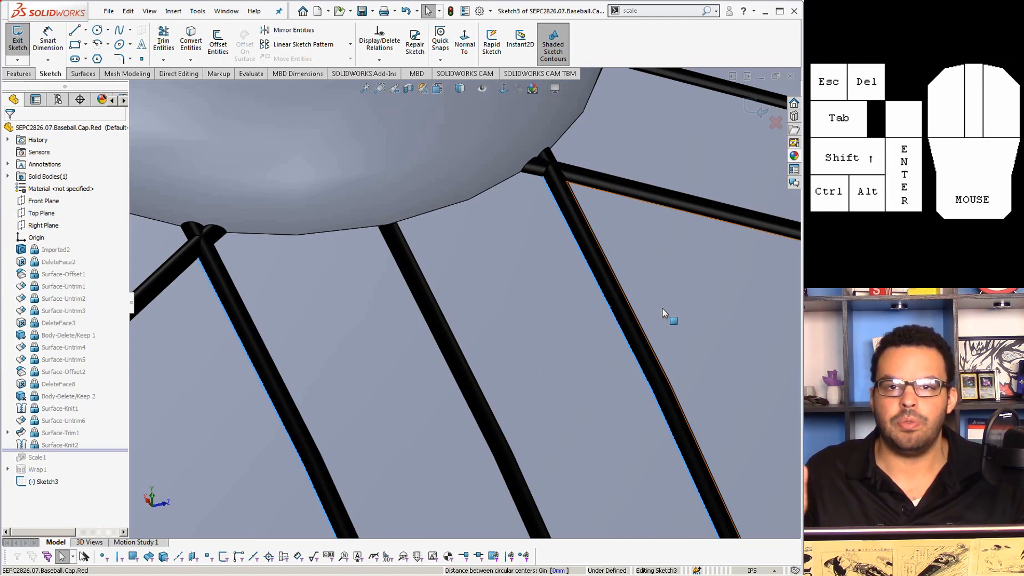
scroll(334, 178, "up", 3)
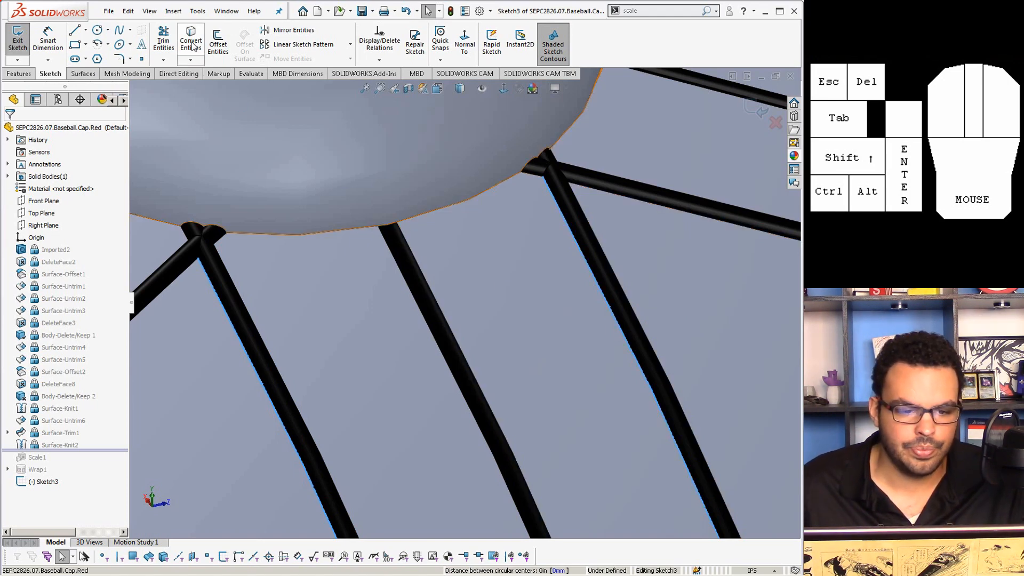
scroll(458, 376, "up", 2)
scroll(462, 384, "up", 4)
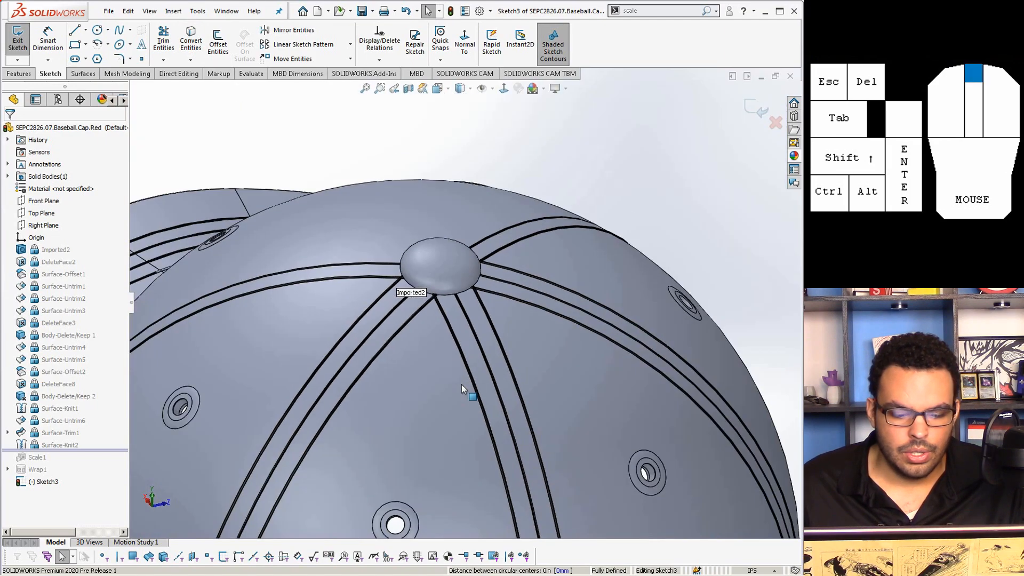
middle_click_drag(462, 384, 455, 530)
scroll(497, 396, "down", 5)
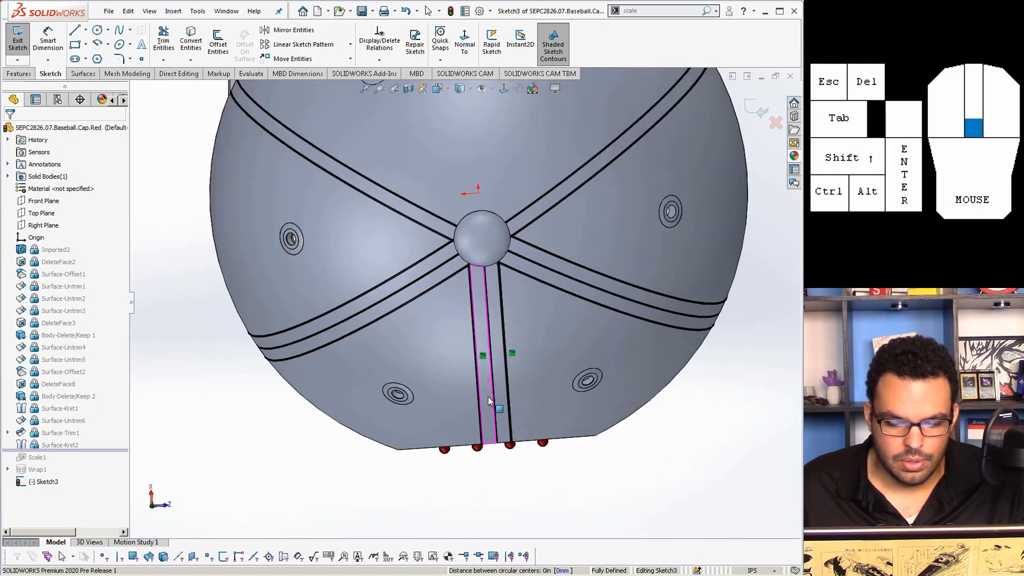
Add a driven dimension for the distance between the two converted back-seam lines
middle_click_drag(498, 395, 479, 335)
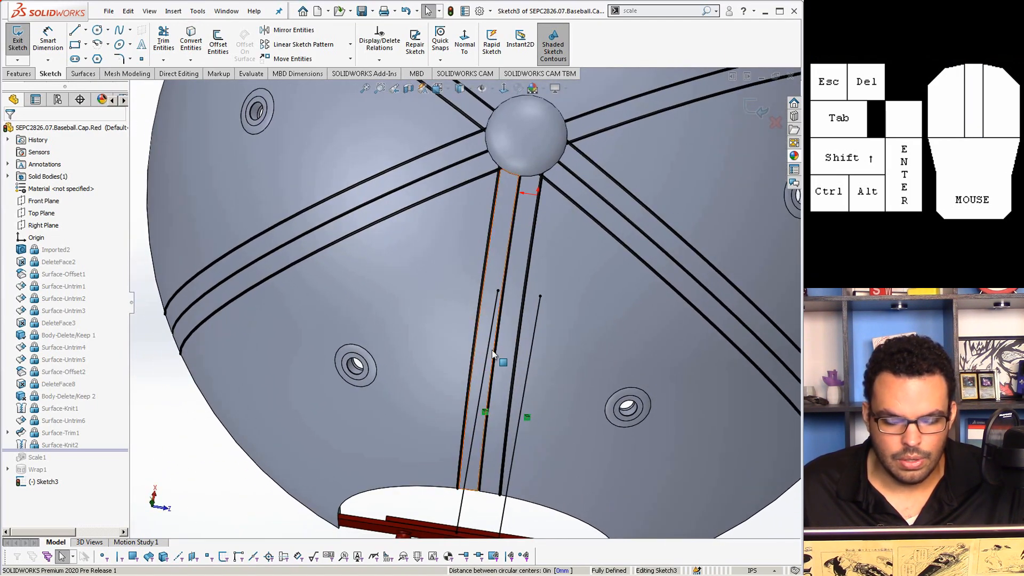
left_click(53, 42)
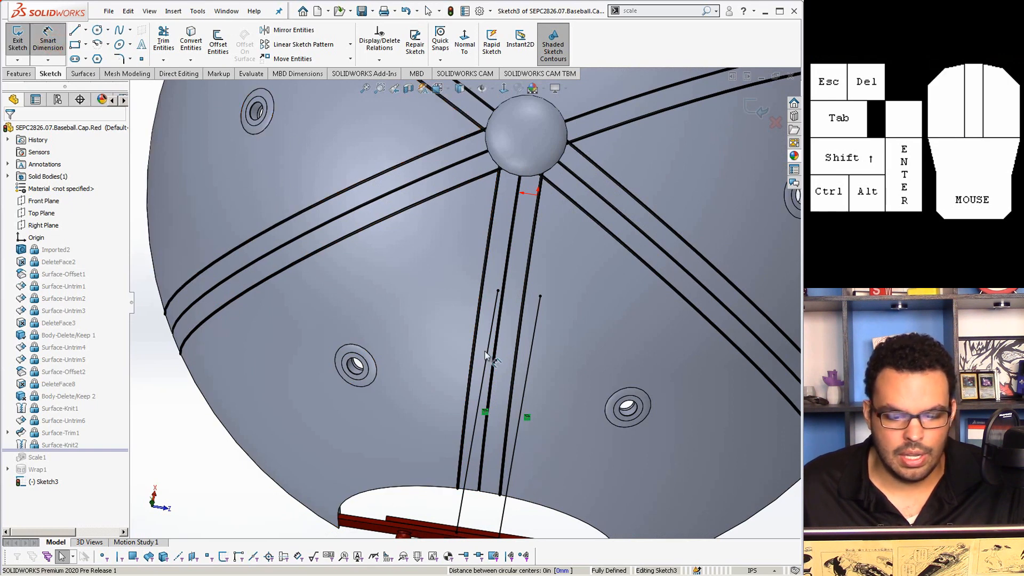
left_click(482, 383)
left_click(502, 518)
left_click(621, 297)
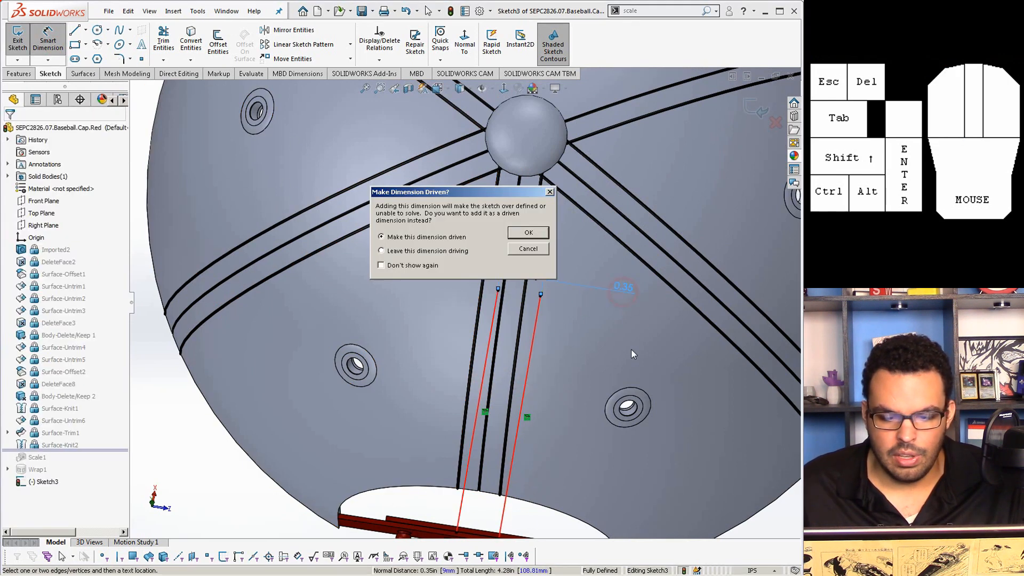
left_click(528, 233)
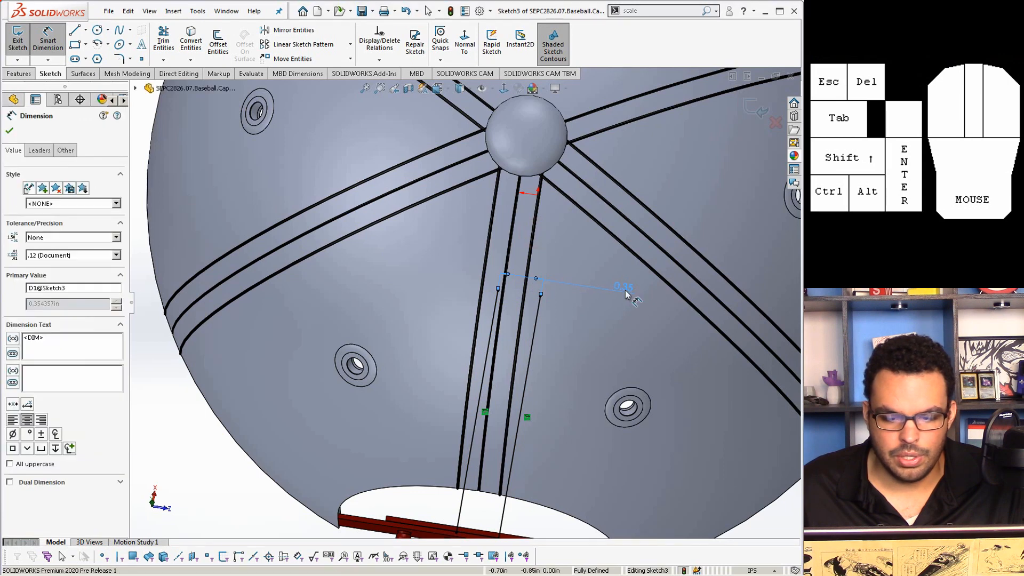
Set the seam dimension's precision to six decimal places (.123456) and exit the sketch
left_click(72, 255)
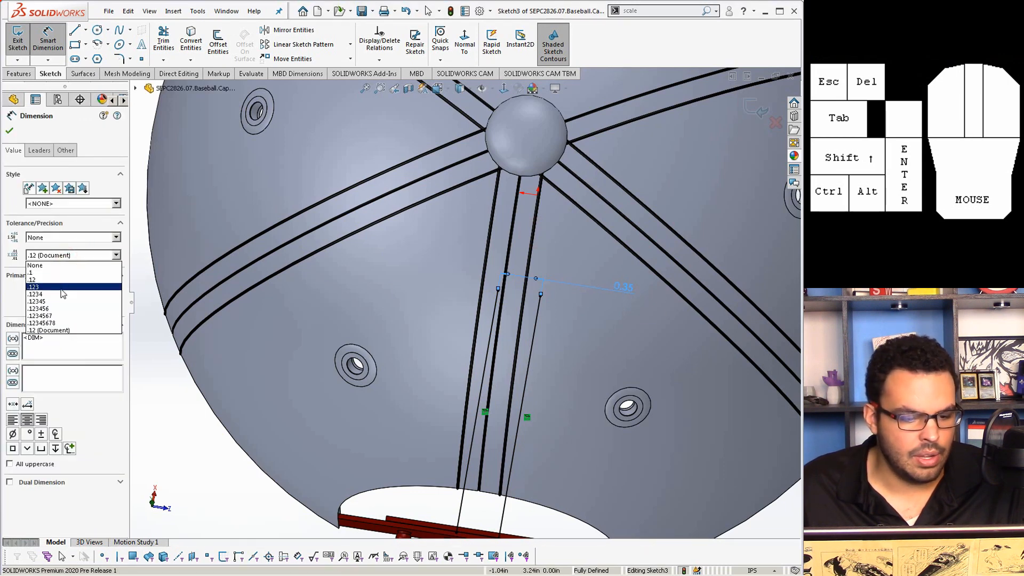
left_click(60, 309)
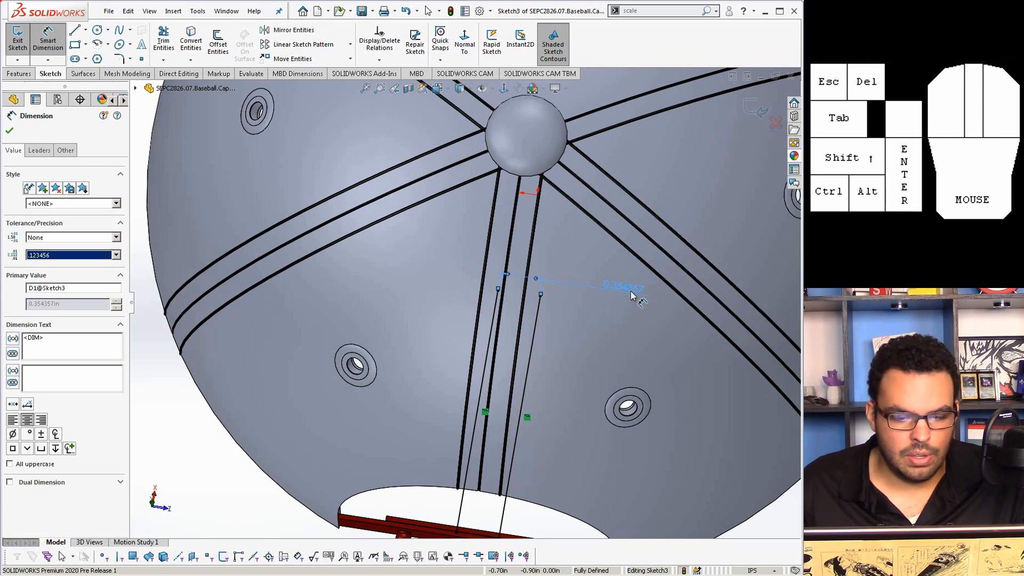
scroll(475, 285, "up", 3)
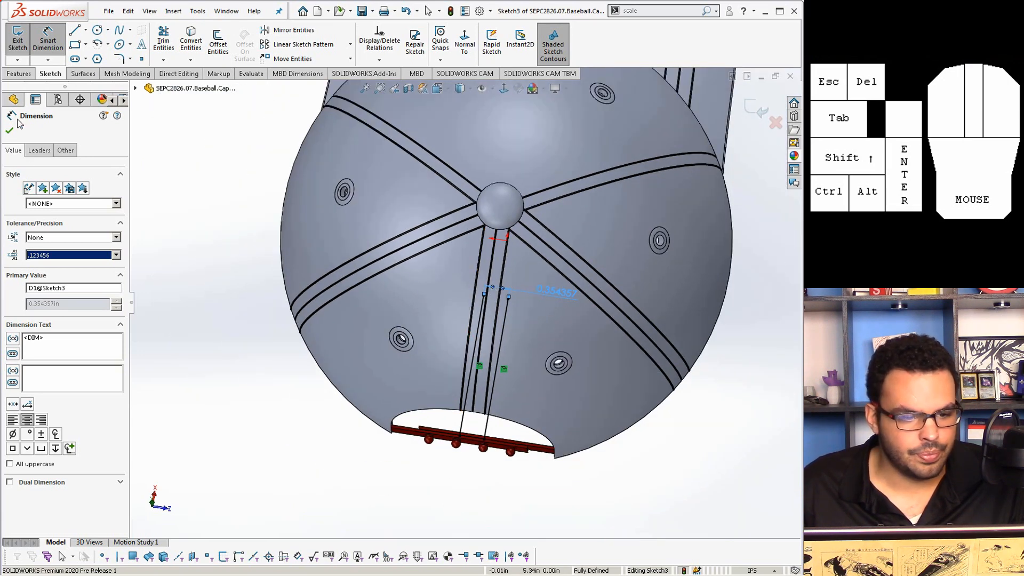
left_click(17, 40)
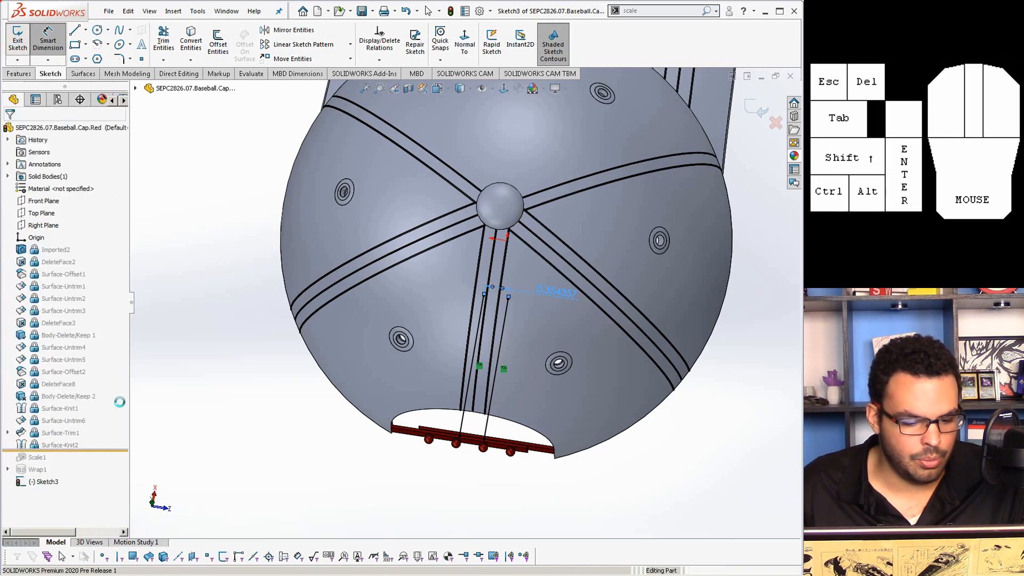
left_click(193, 402)
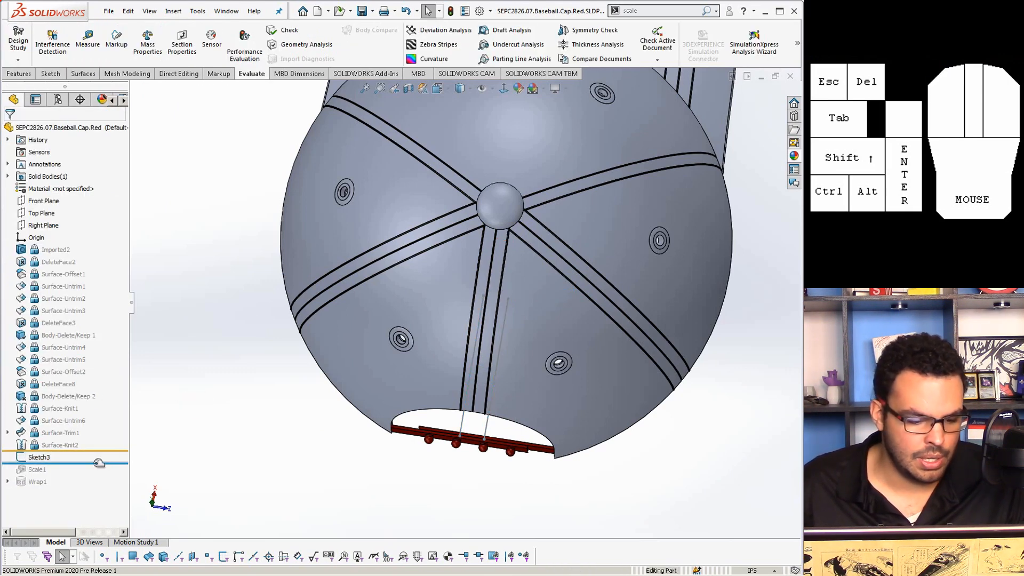
Roll the feature history forward through Wrap1 and inspect the embossed logo on the cap's front panel
mouse_move(98, 462)
left_mouse_down()
mouse_move(94, 472)
mouse_move(101, 461)
left_mouse_up()
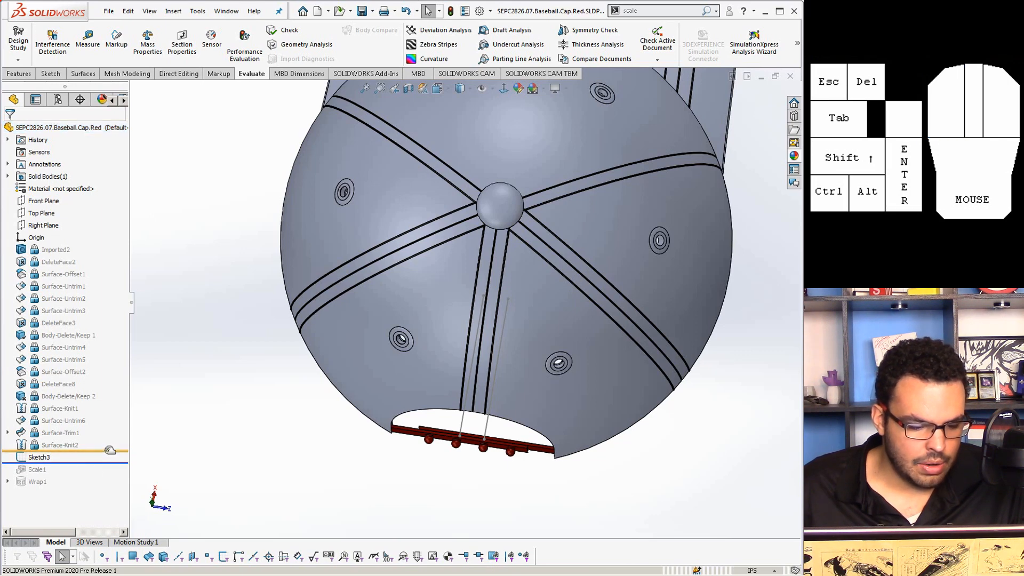
left_click_drag(105, 462, 86, 492)
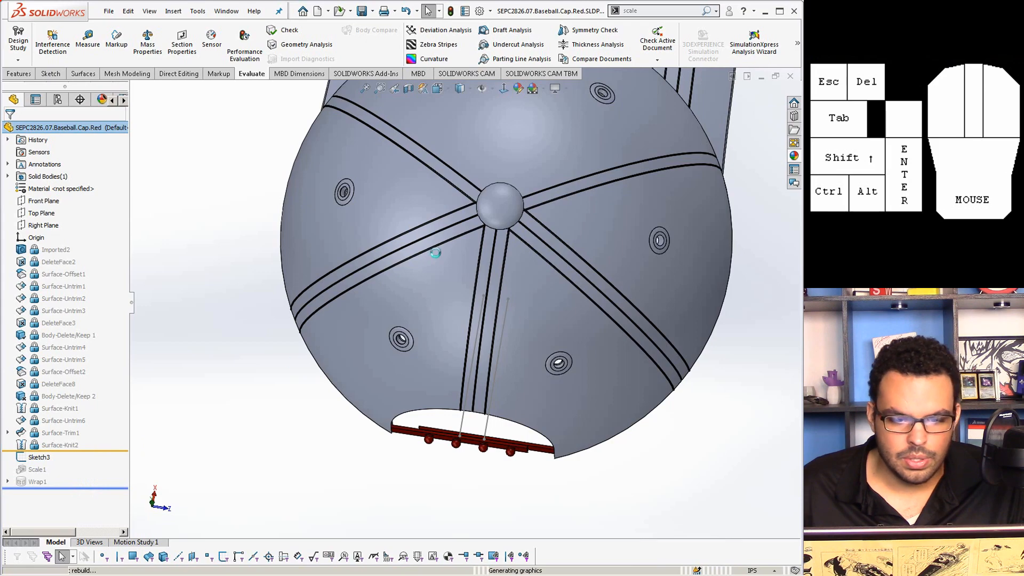
scroll(439, 255, "up", 3)
middle_click_drag(441, 256, 389, 289)
scroll(280, 312, "down", 4)
scroll(389, 289, "up", 2)
scroll(418, 197, "down", 1)
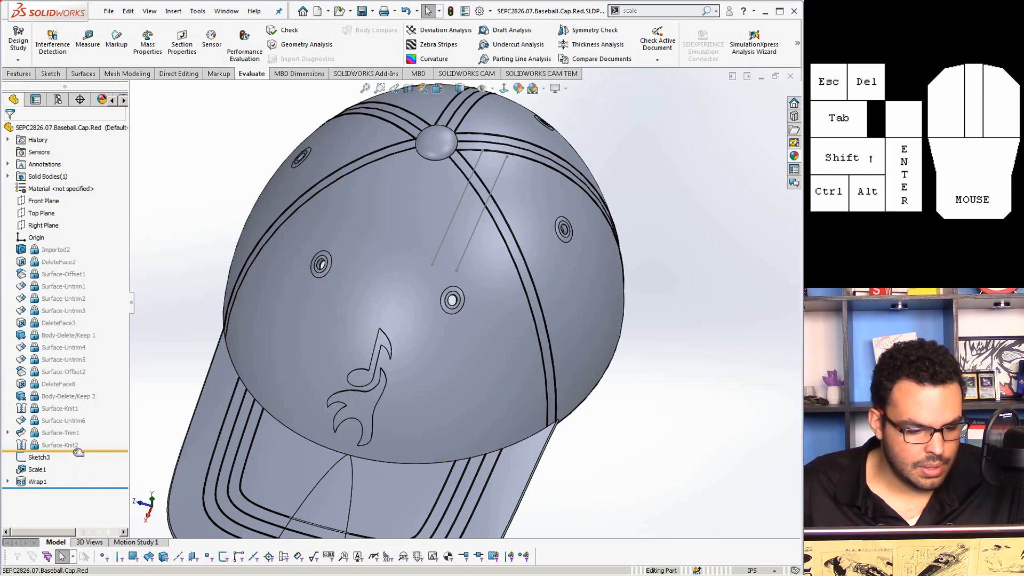
Set the rollback point between Scale1 and Wrap1, and hide Sketch3
mouse_move(78, 453)
left_mouse_down()
mouse_move(86, 447)
mouse_move(83, 475)
left_mouse_up()
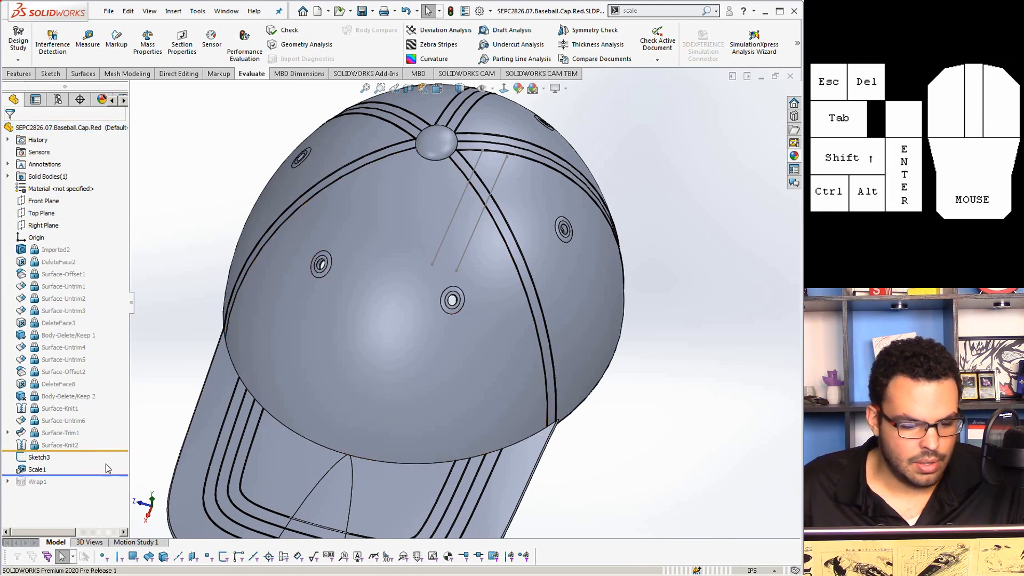
left_click(42, 457)
left_click(50, 439)
left_click(669, 407)
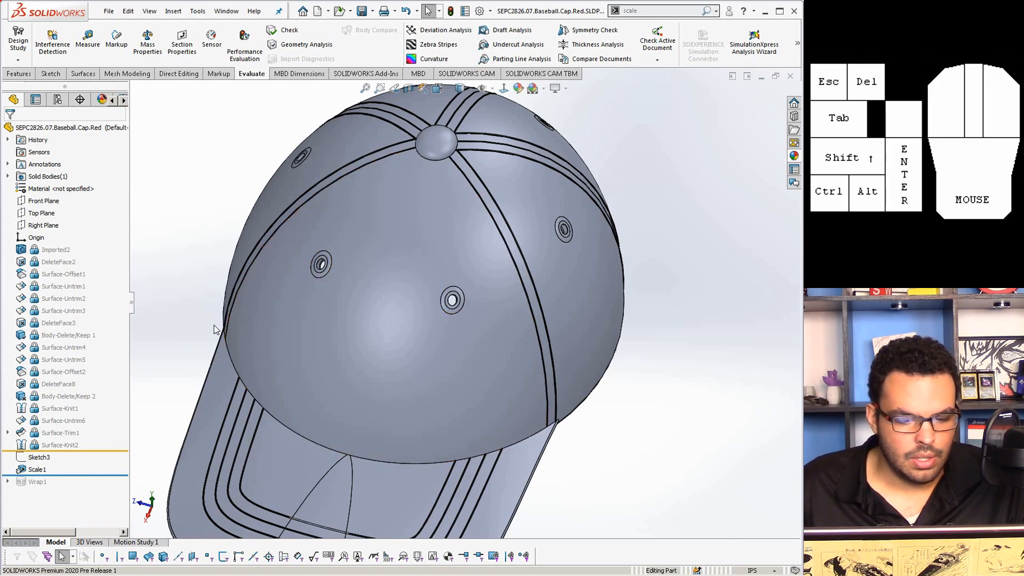
Create a reference plane coincident with the curved bottom edge of the crown's side panel next to the brim
middle_click_drag(215, 329, 673, 441)
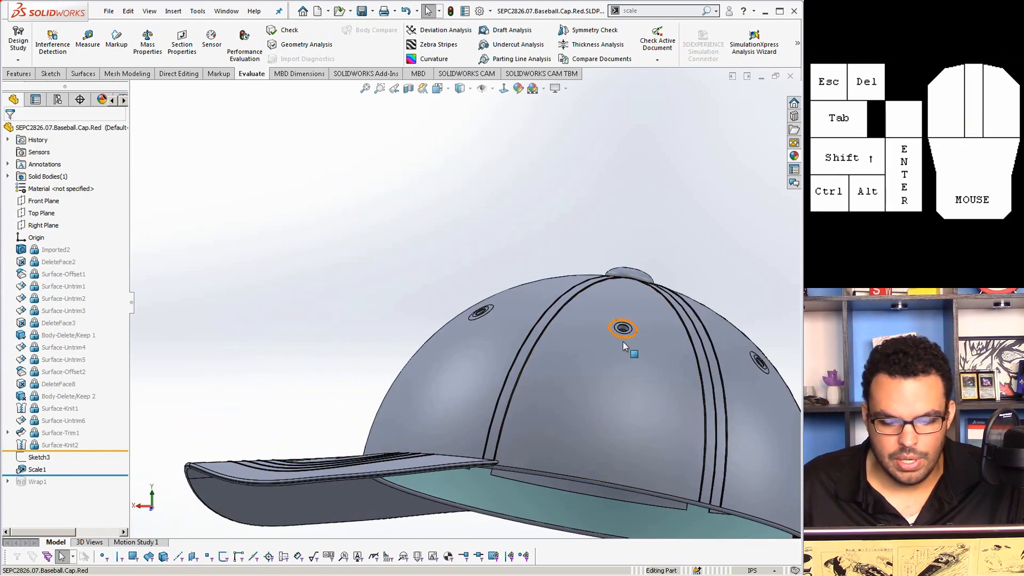
middle_click_drag(616, 390, 591, 512)
scroll(590, 482, "down", 5)
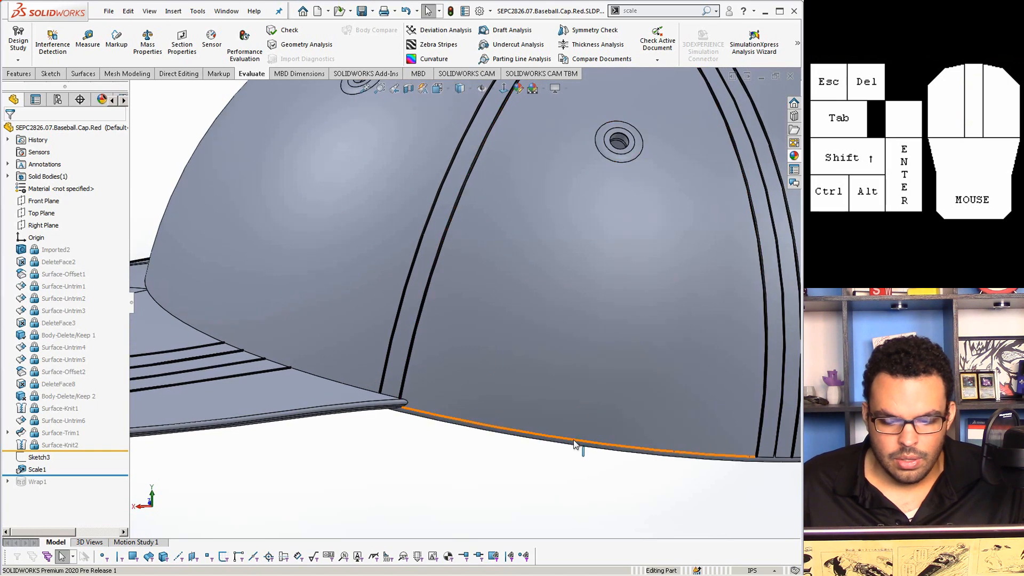
left_click(18, 74)
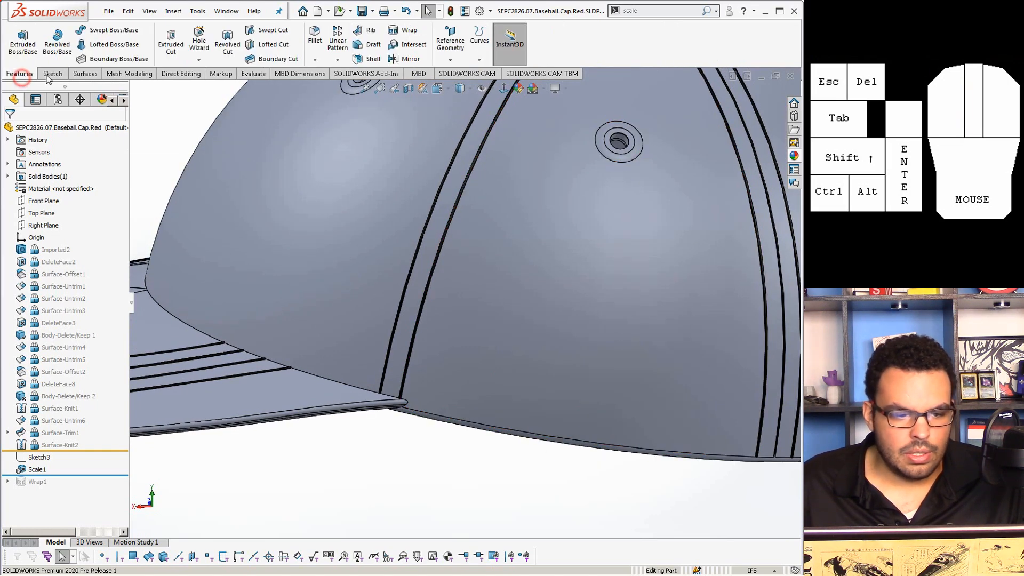
left_click(451, 59)
left_click(458, 72)
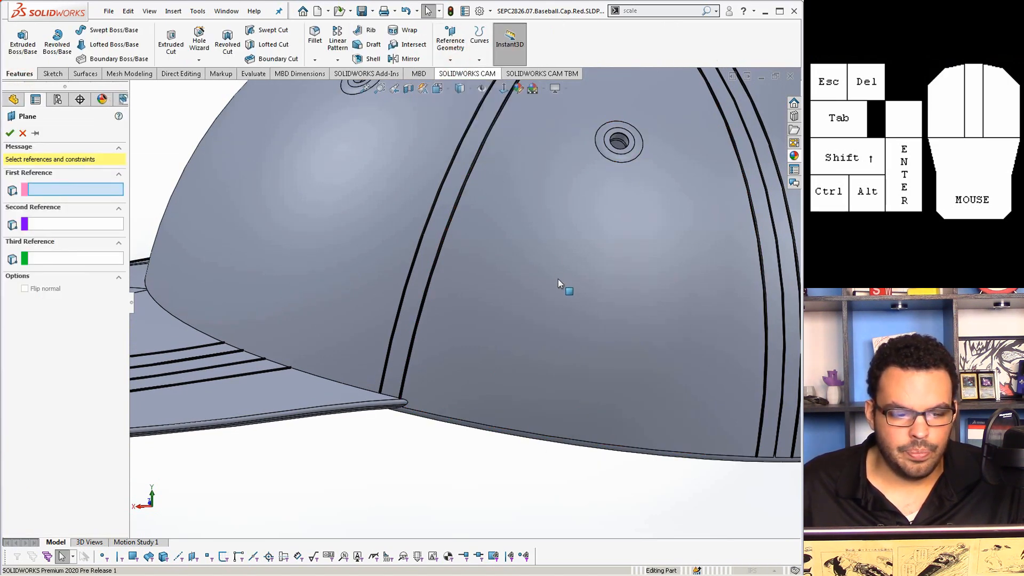
middle_click_drag(558, 279, 572, 389)
scroll(571, 391, "down", 1)
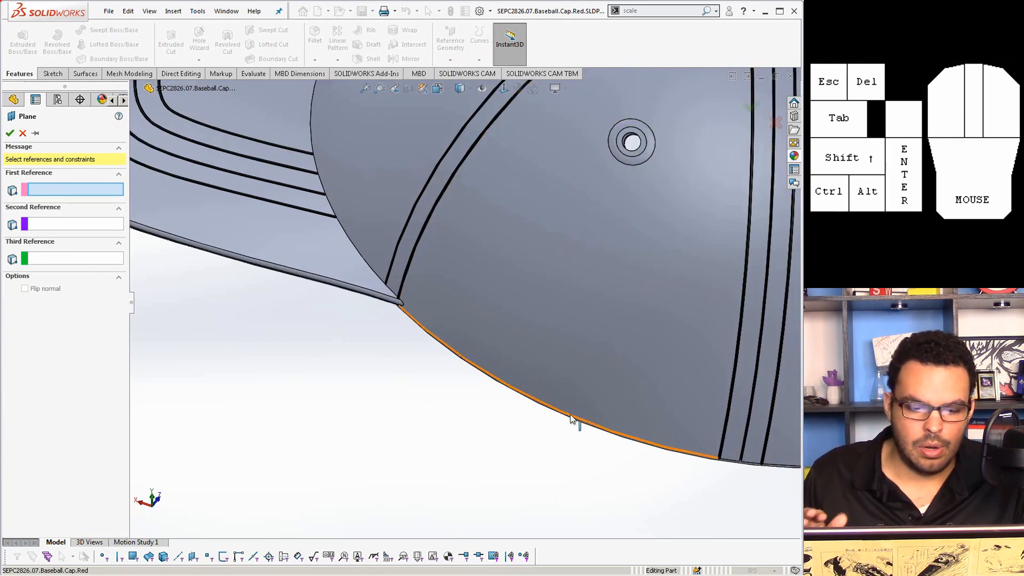
left_click(571, 418)
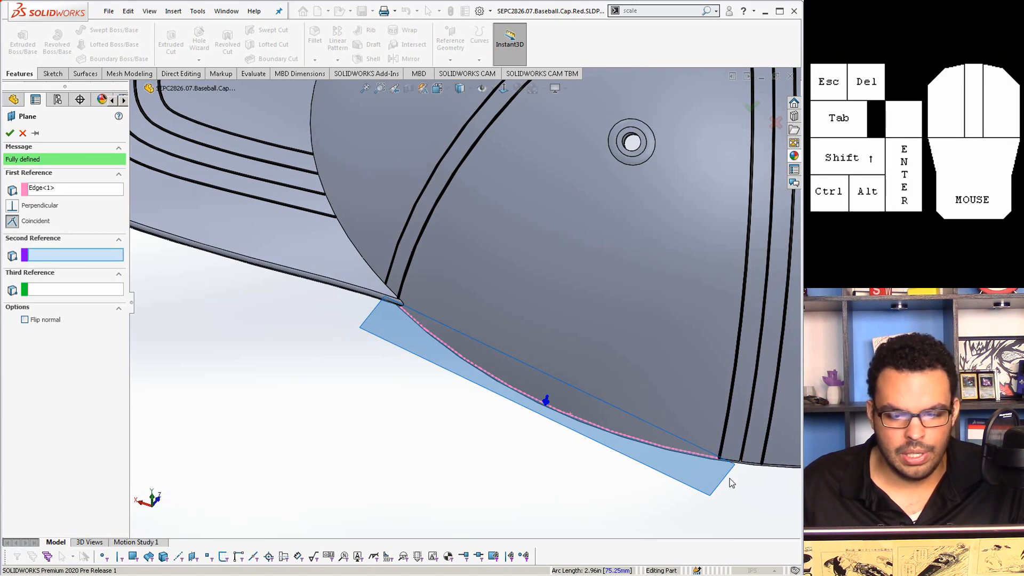
scroll(730, 479, "up", 1)
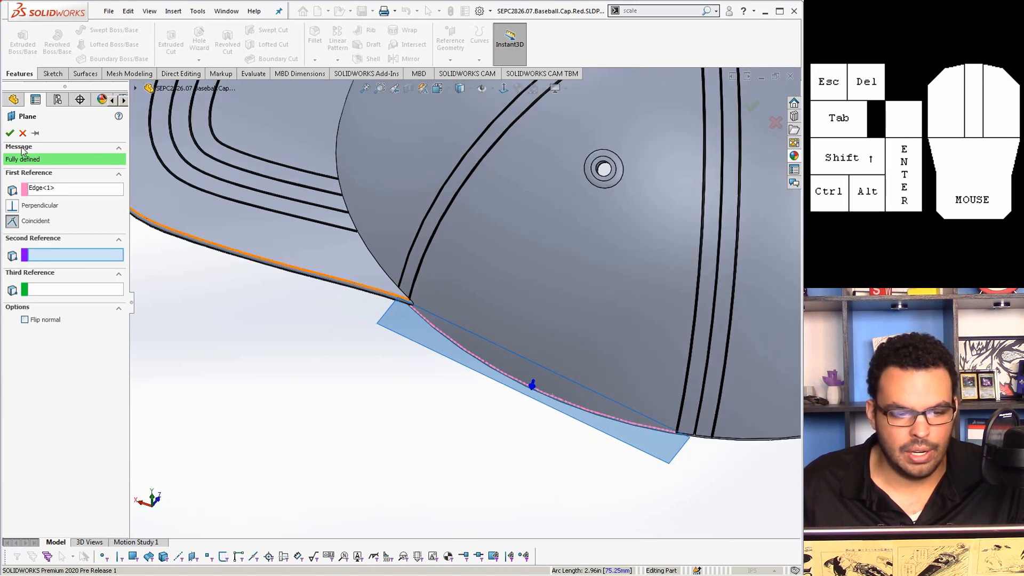
left_click(10, 133)
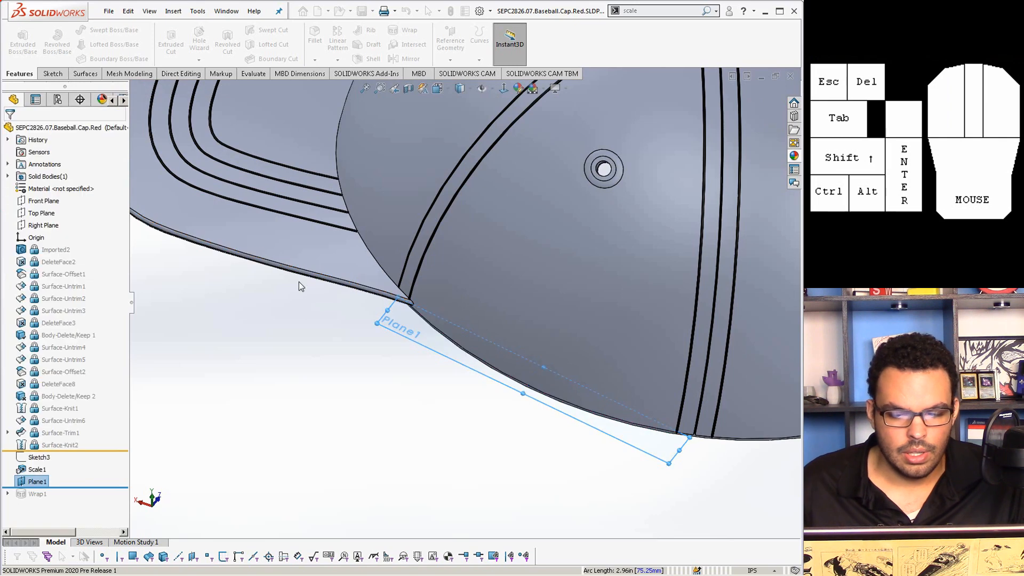
Start a new sketch on Plane1, viewed normal to it with the brim pointing right
right_click(38, 482)
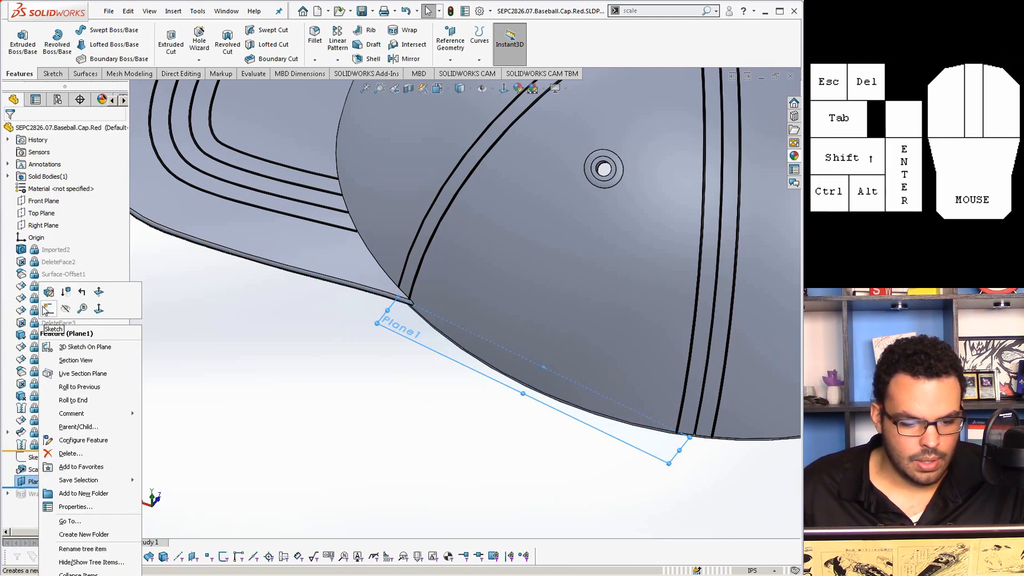
scroll(277, 350, "up", 4)
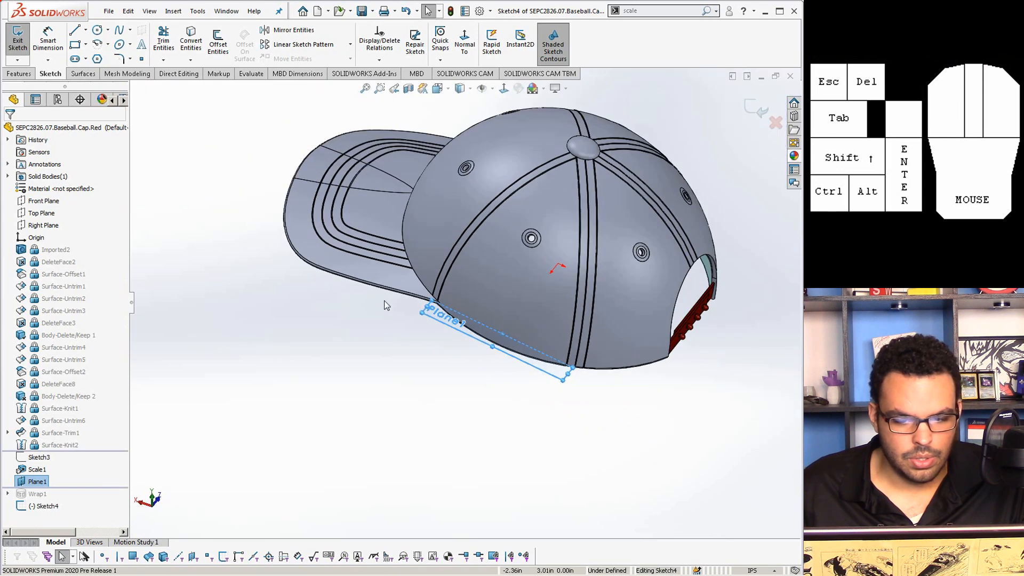
key("ctrl+8")
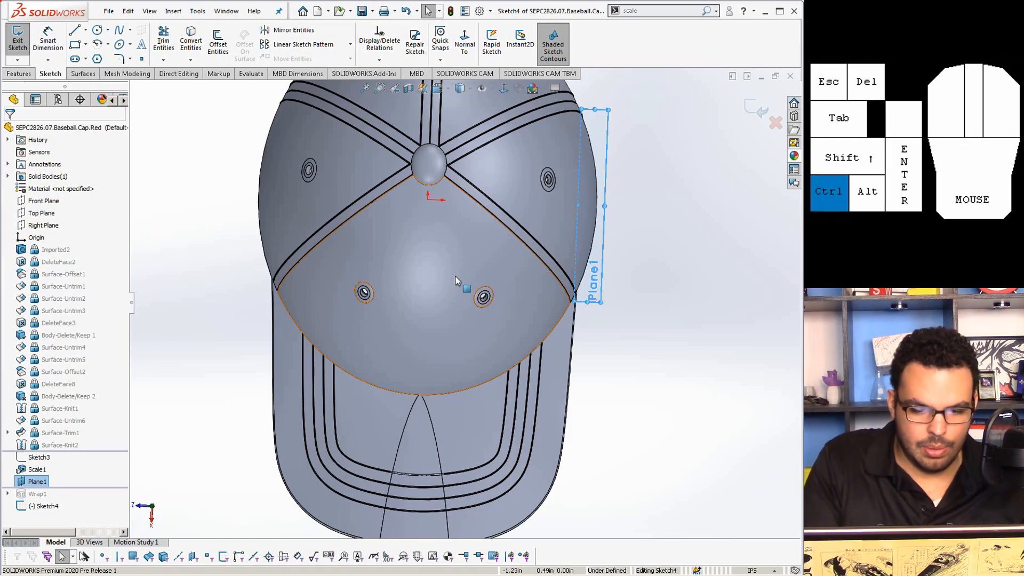
key("ctrl+8")
key("ctrl+8")
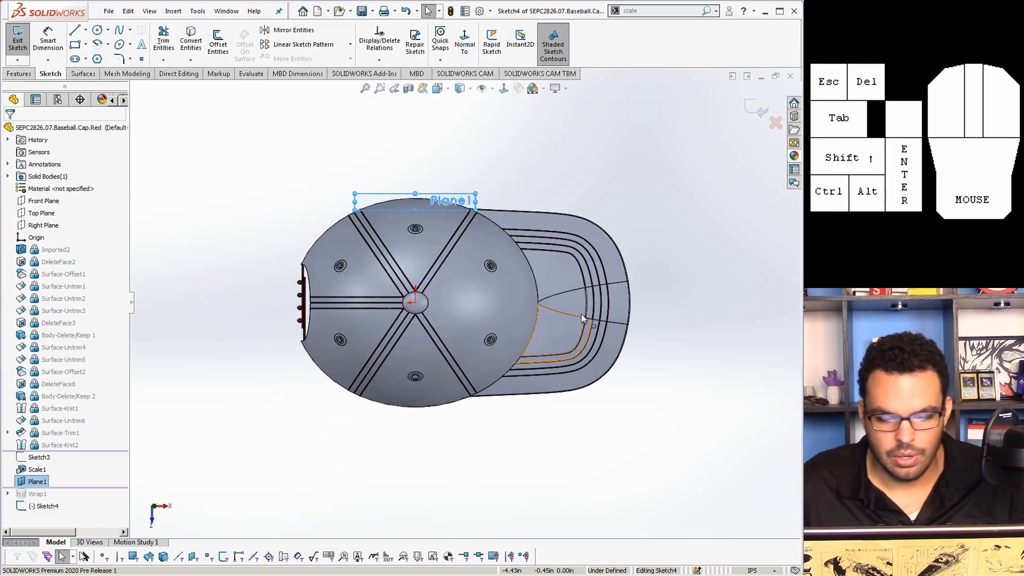
scroll(587, 297, "down", 4)
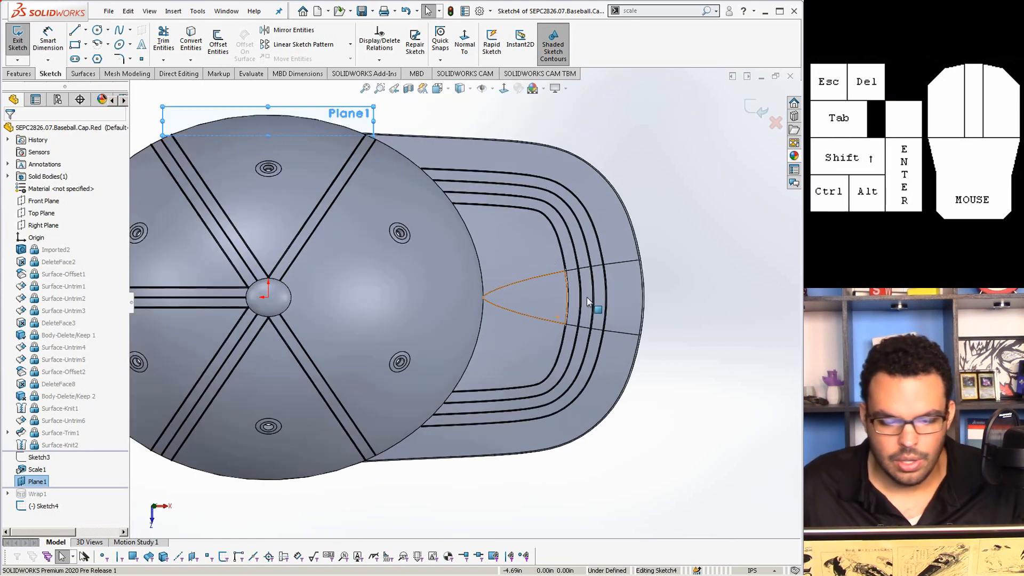
Sketch a horizontal line about 6.73 in long from the origin past the brim, plus one similar horizontal line on each side of it
left_click(76, 31)
left_click_drag(269, 297, 717, 297)
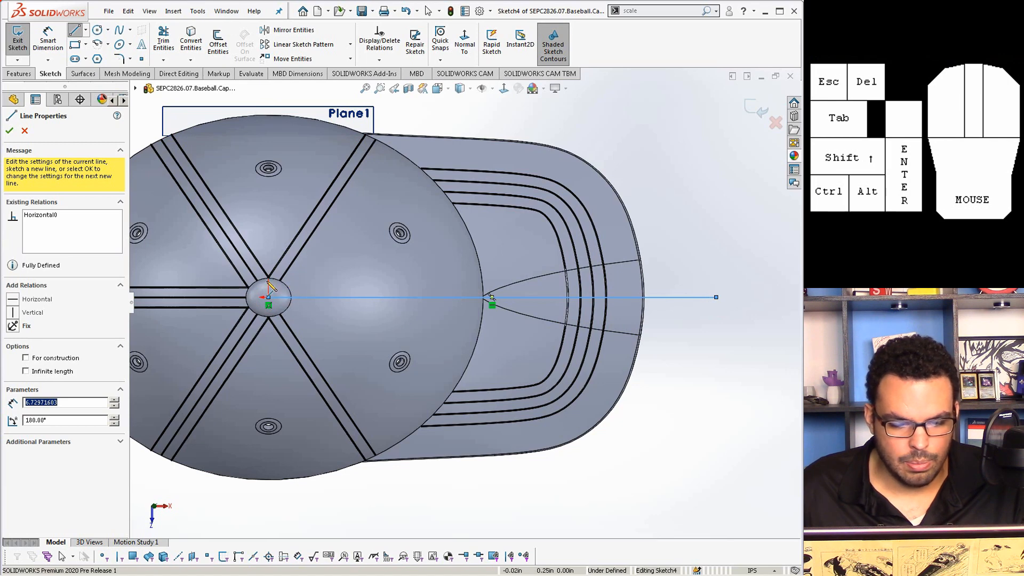
mouse_move(273, 249)
left_mouse_down()
mouse_move(715, 249)
mouse_move(705, 249)
left_mouse_up()
left_click_drag(725, 355, 268, 354)
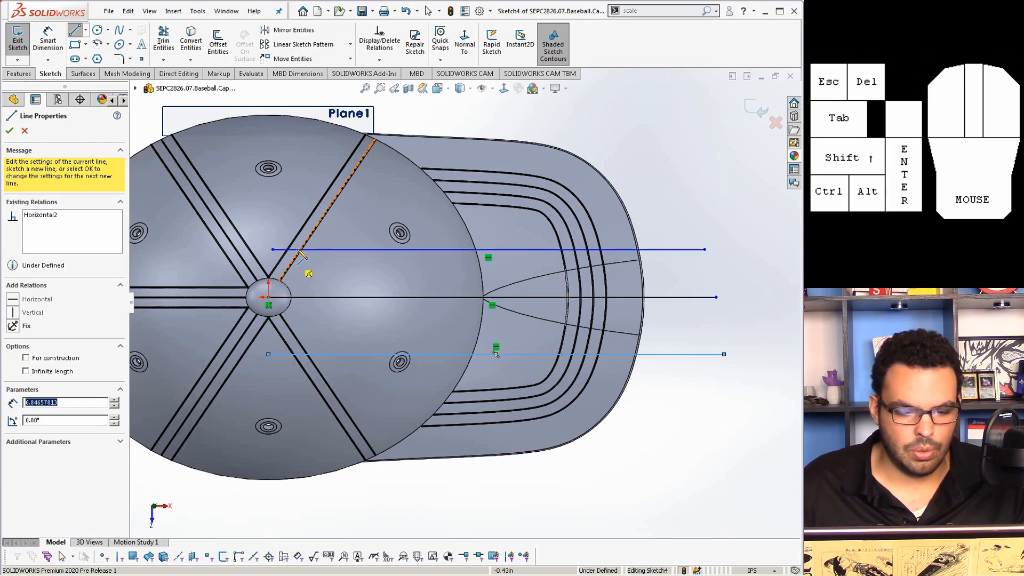
Draw a centerline about 1.42 in long from the origin toward the cap's back and make it horizontal
left_click(85, 30)
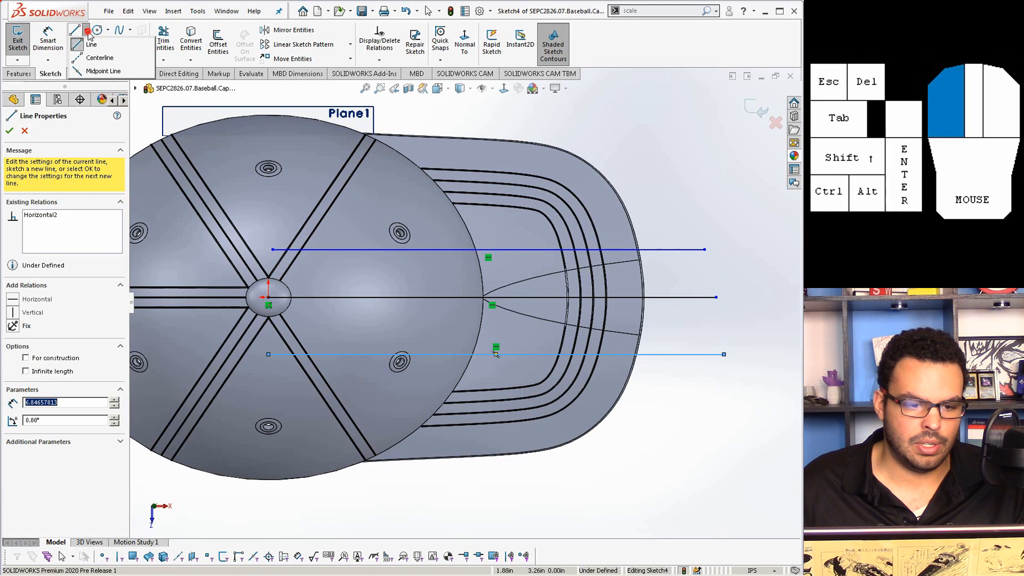
left_click(90, 59)
left_click_drag(268, 298, 206, 305)
left_click_drag(190, 349, 190, 350)
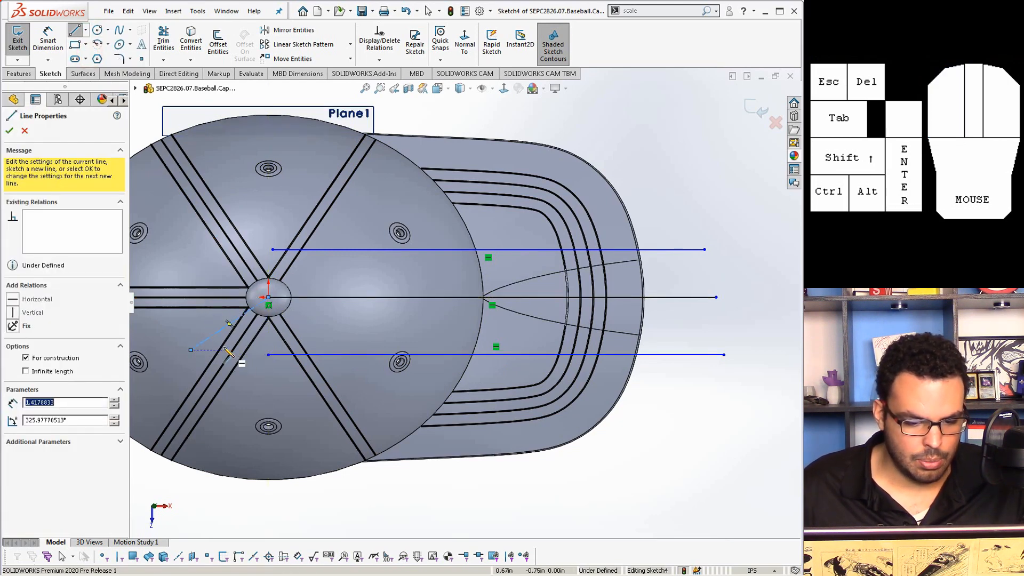
key("Escape")
left_click(209, 338)
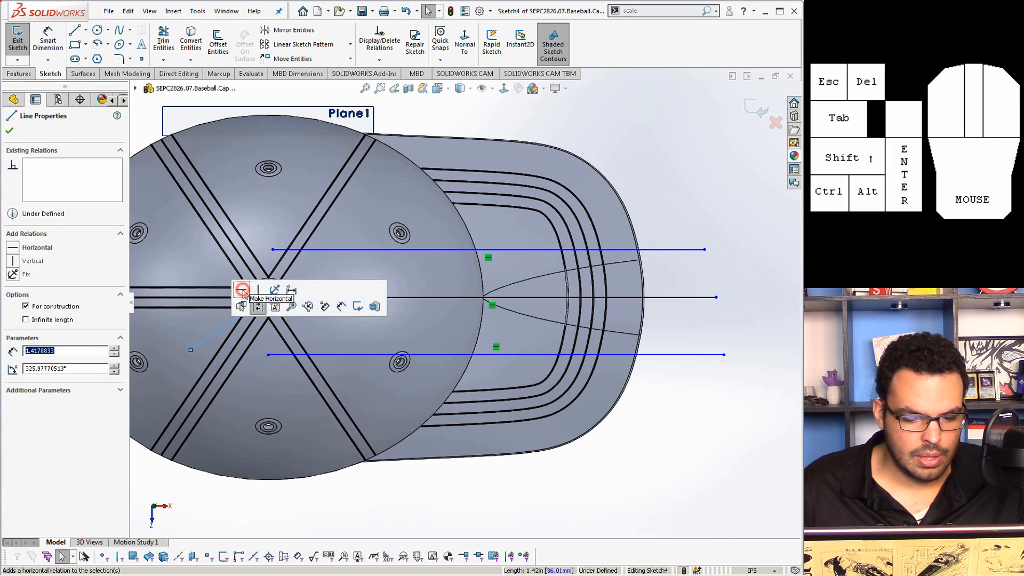
left_click(241, 290)
left_click(676, 481)
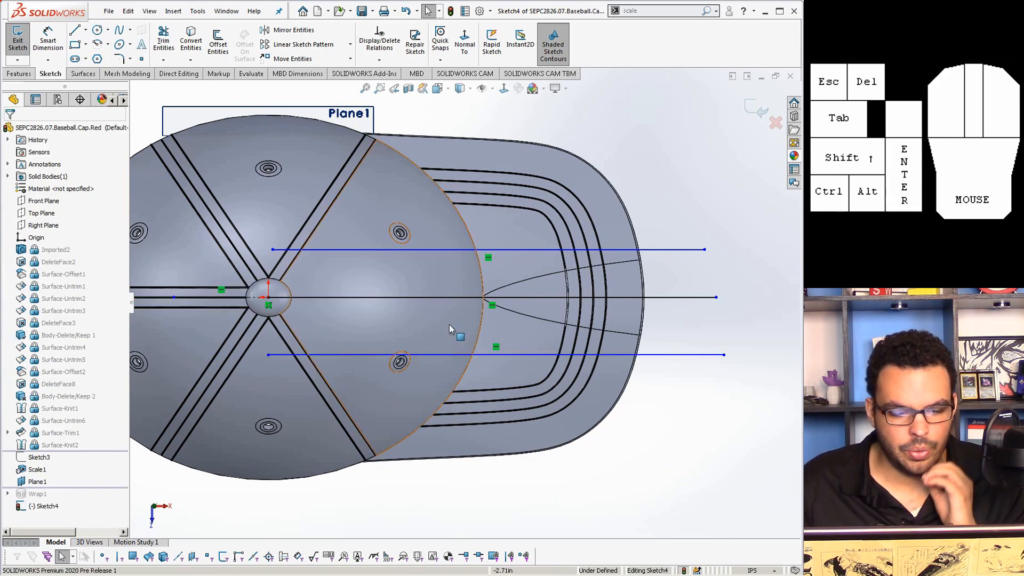
Dimension the upper horizontal line against the centerline as a doubled distance of 0.035 in
left_click(60, 48)
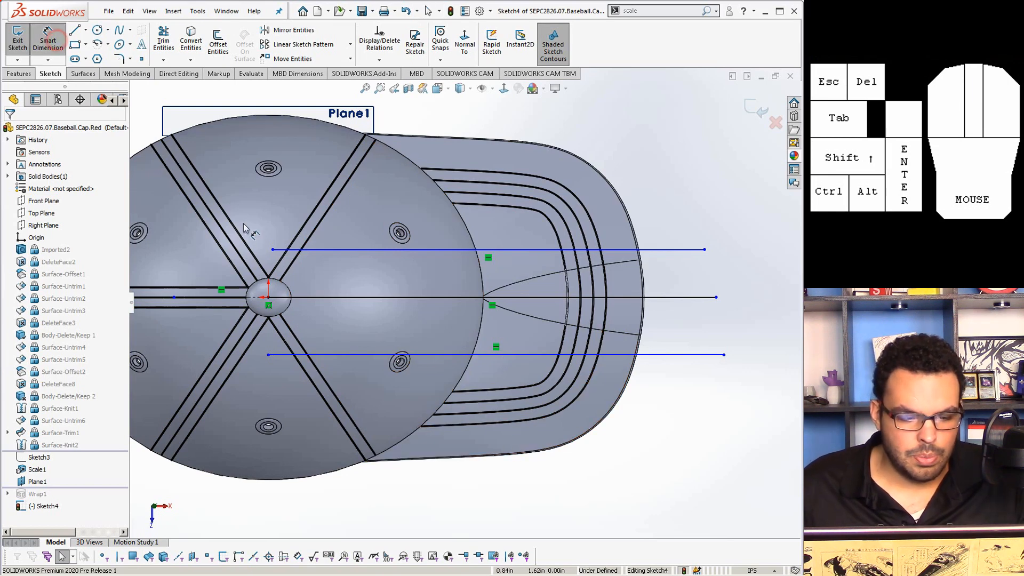
left_click(320, 249)
left_click(251, 297)
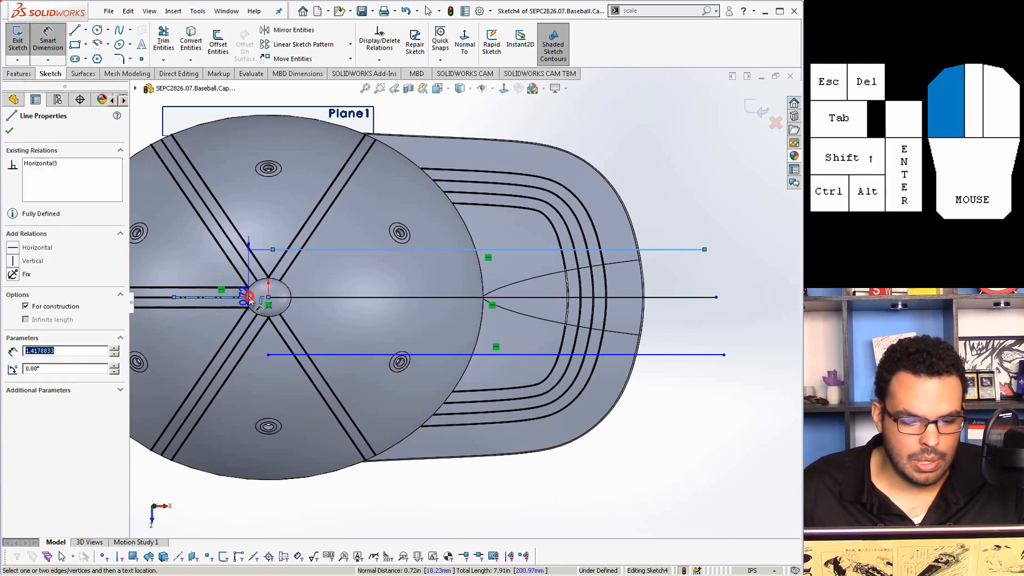
left_click(560, 328)
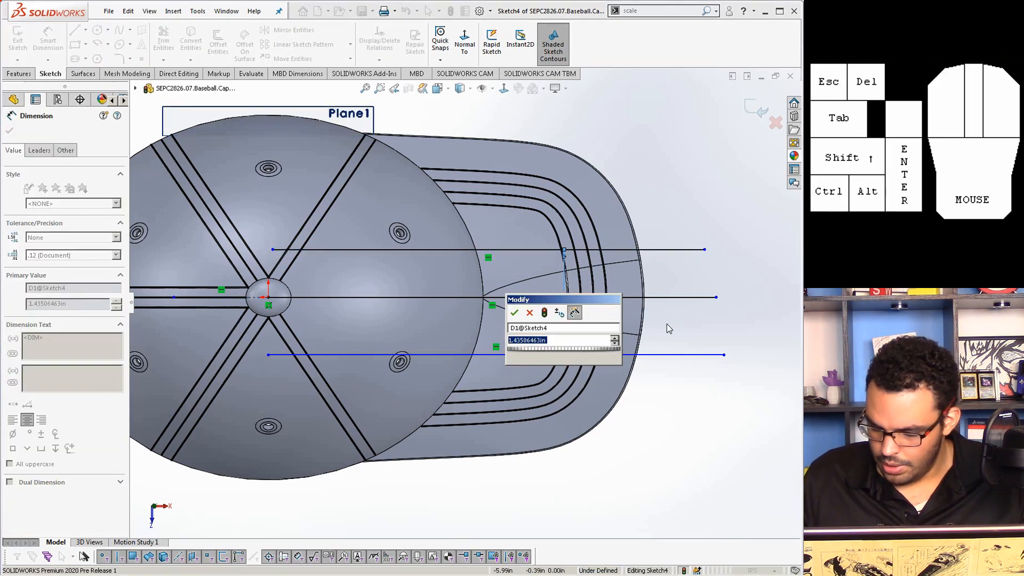
type(".035")
key("Return")
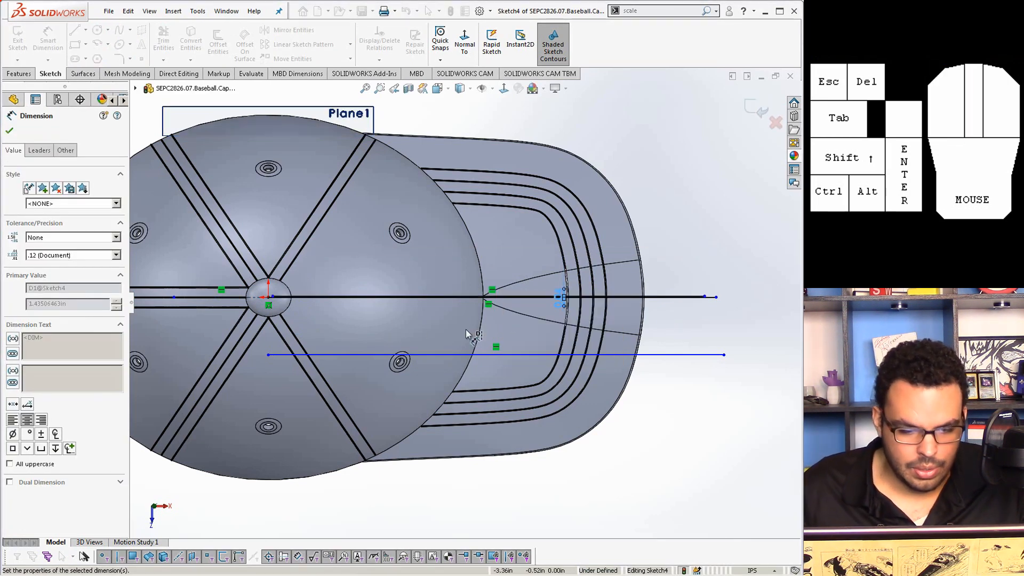
Correct the upper line's doubled distance across the centerline to 0.35 in
left_click(563, 301)
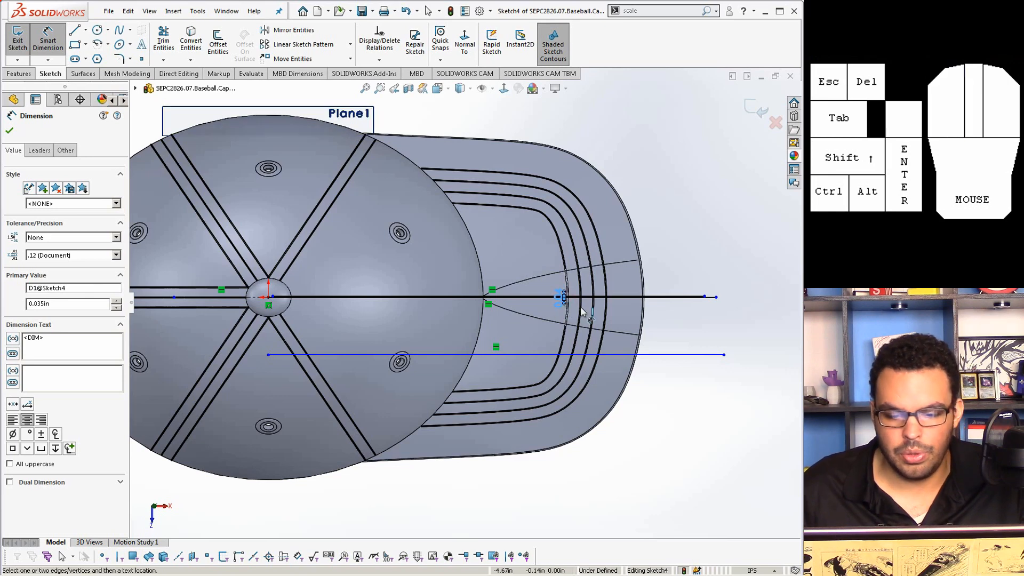
left_click(564, 309)
type(".35")
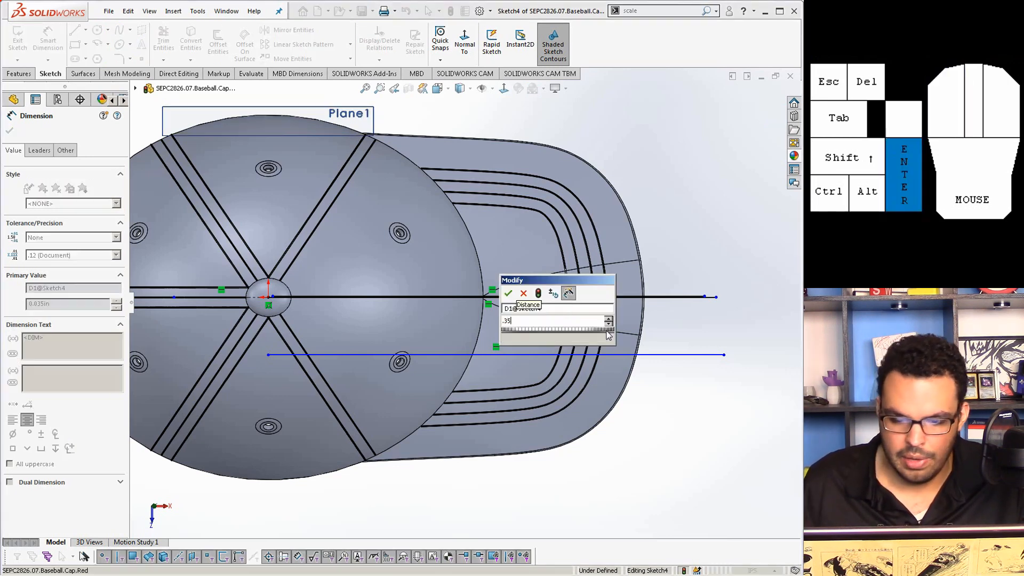
key("Return")
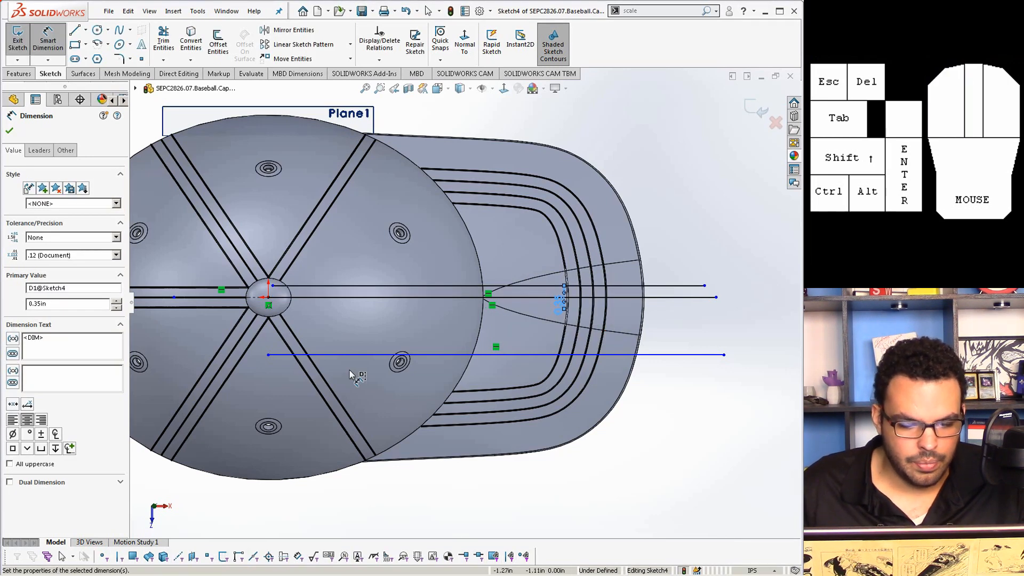
Dimension the lower horizontal line's doubled distance across the centerline at 0.35 in and exit the sketch
left_click(338, 353)
left_click(323, 269)
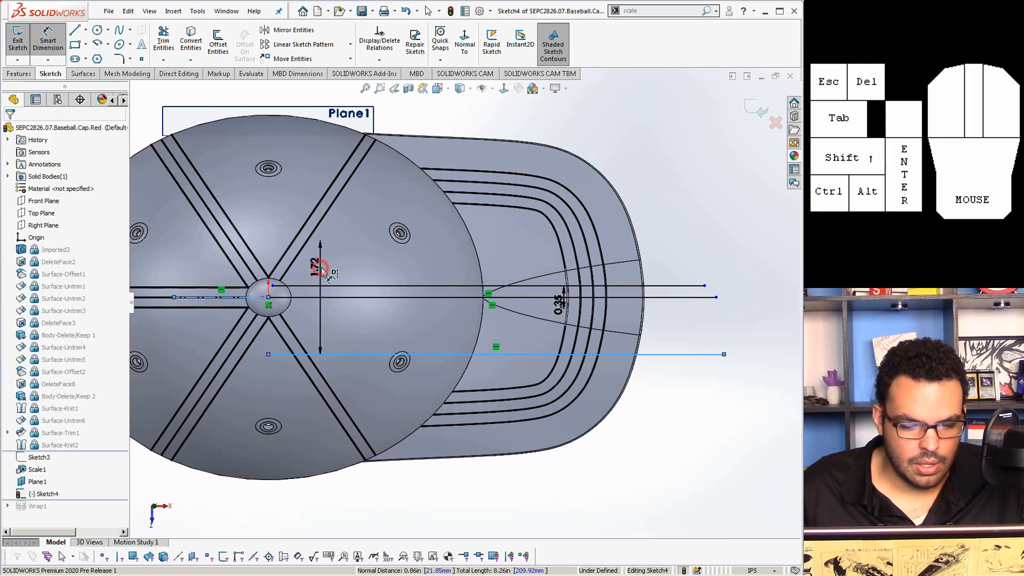
type(".35")
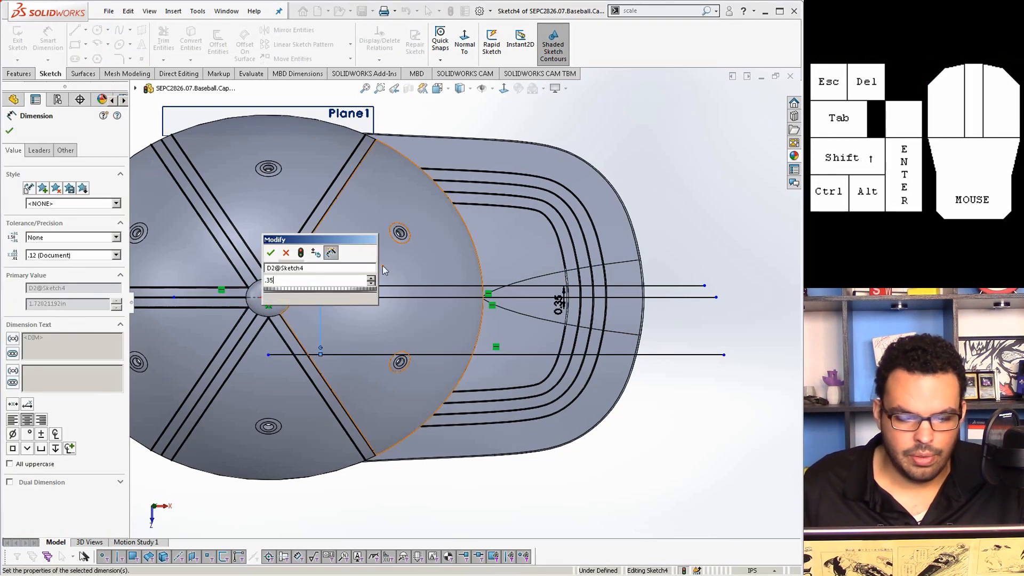
key("Return")
scroll(383, 266, "down", 1)
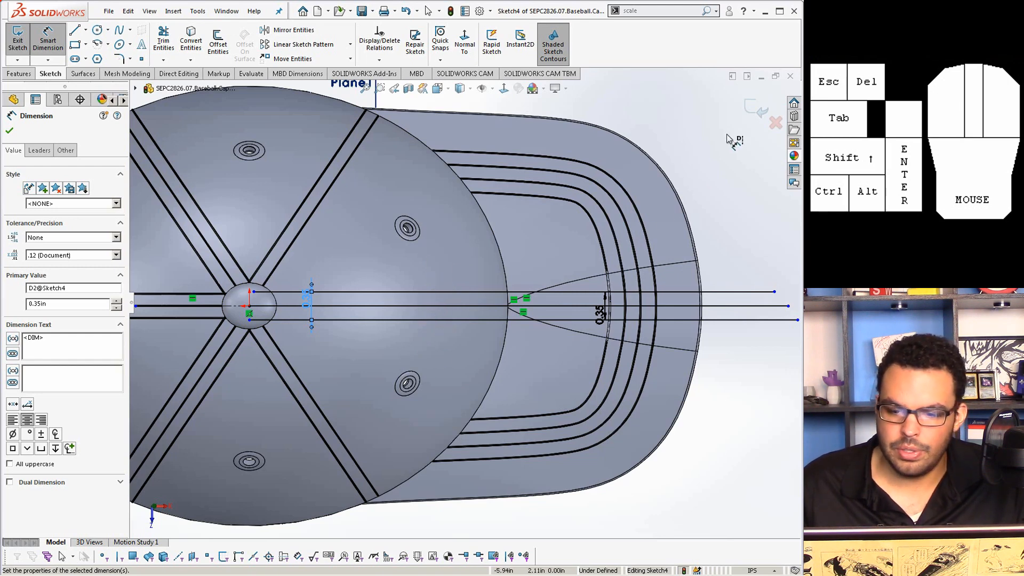
left_click(753, 108)
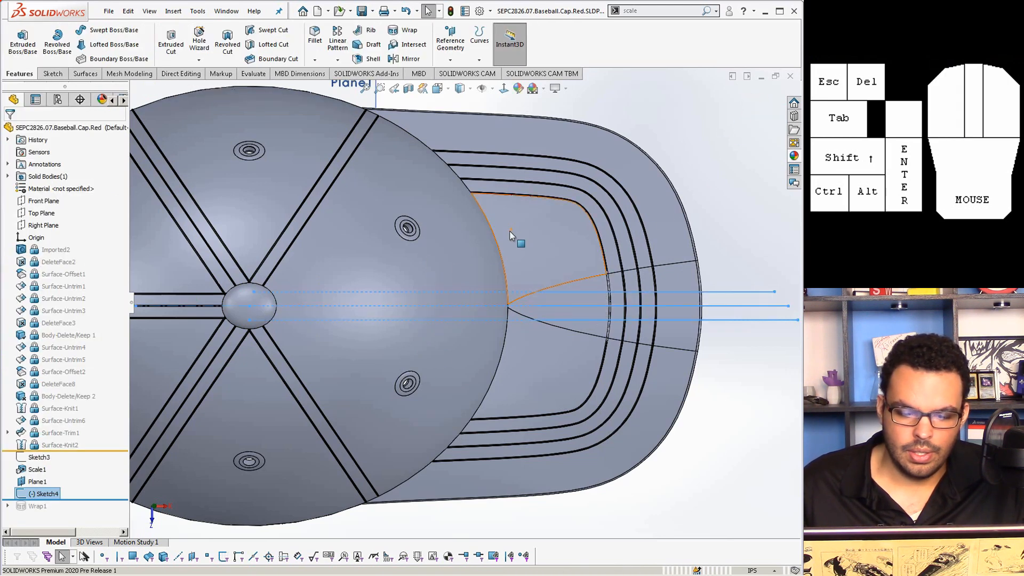
Create a projected curve from the three-line sketch (Sketch4) onto the crown's front panel face, using Plane1 as the projection direction
mouse_move(396, 319)
middle_mouse_down()
mouse_move(398, 259)
mouse_move(385, 223)
mouse_move(387, 249)
middle_mouse_up()
scroll(385, 245, "up", 3)
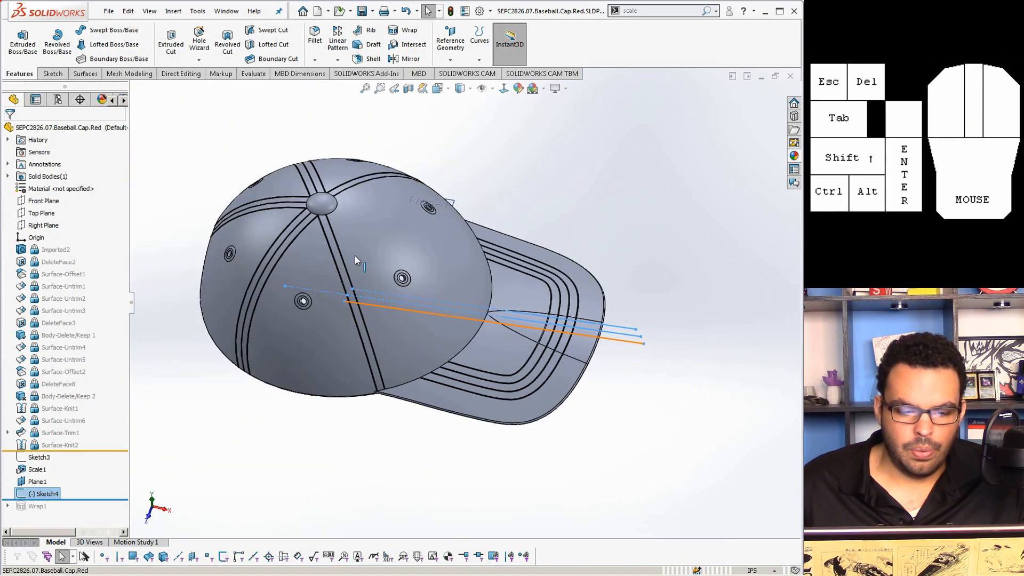
scroll(326, 256, "down", 1)
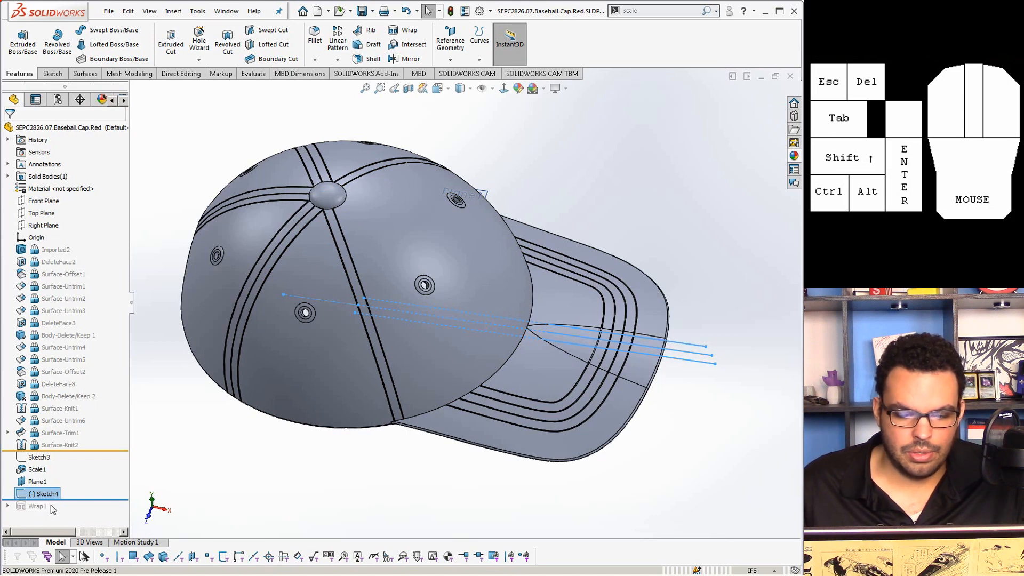
middle_click_drag(384, 298, 363, 192)
left_click(449, 51)
mouse_move(479, 43)
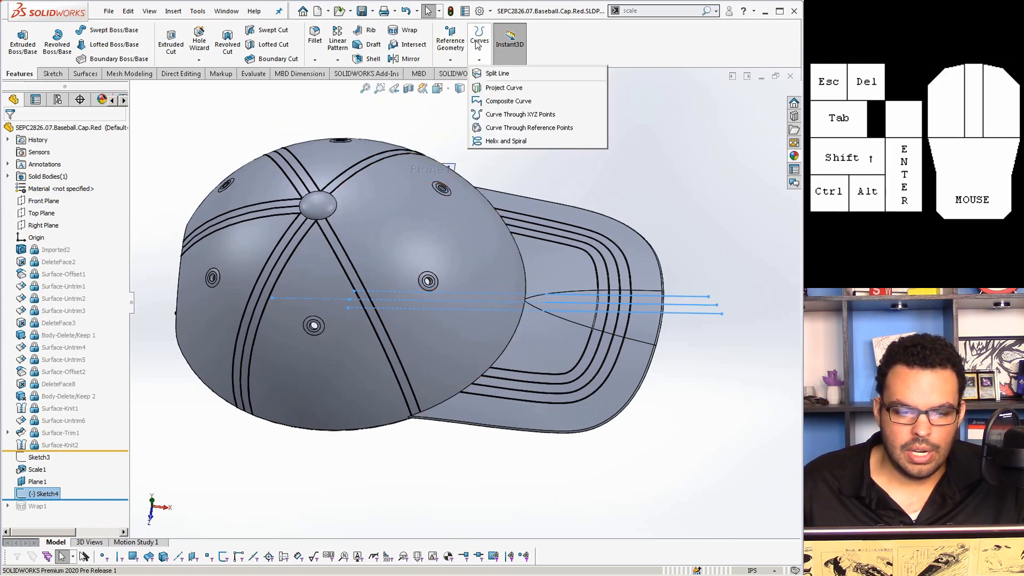
left_click(496, 90)
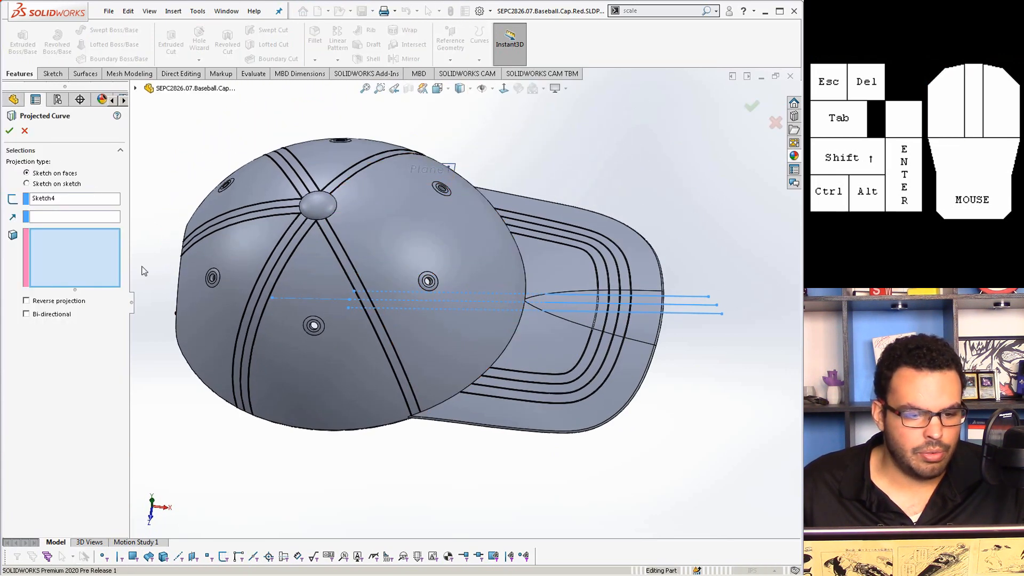
left_click(50, 219)
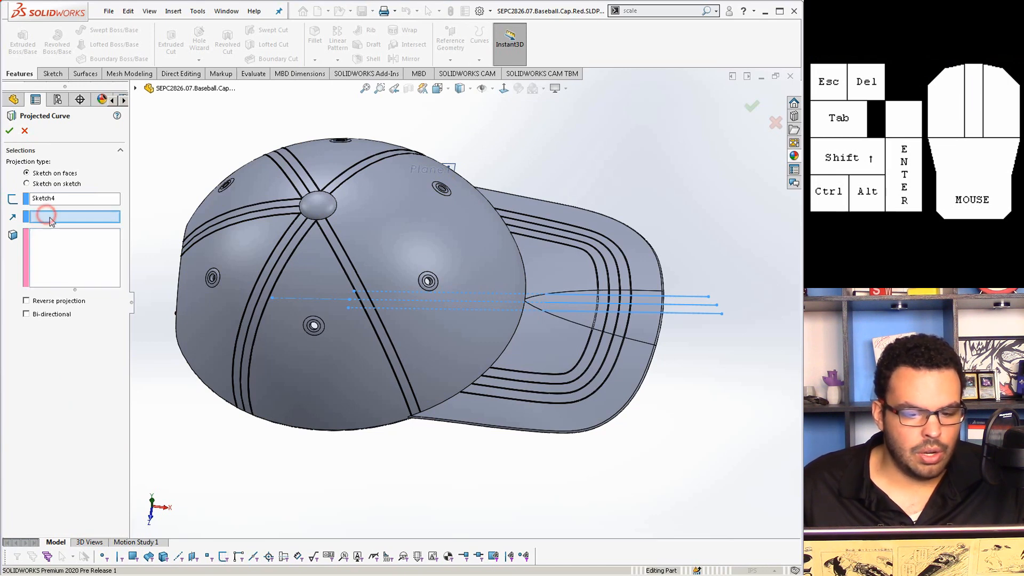
left_click(451, 165)
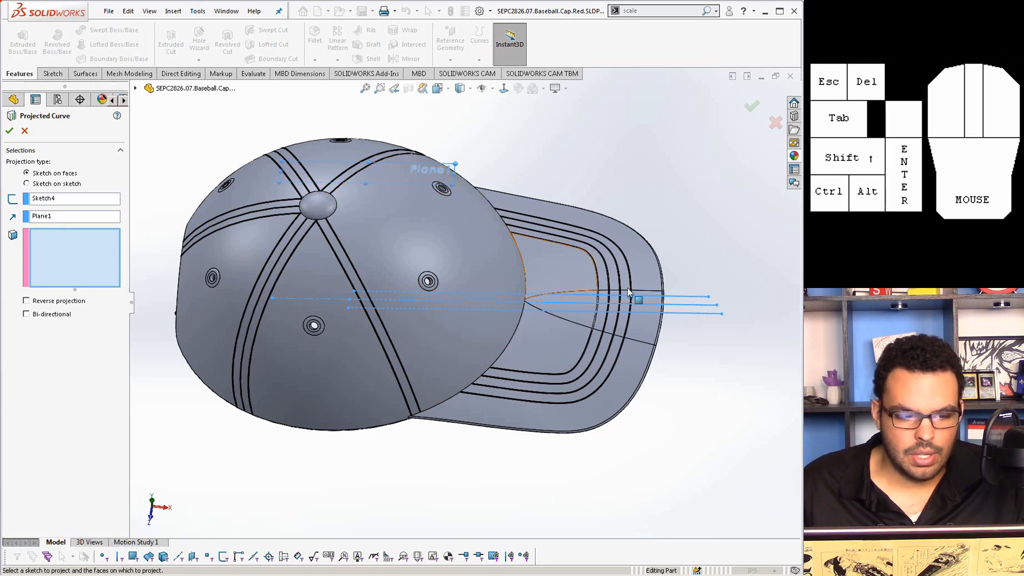
left_click(425, 229)
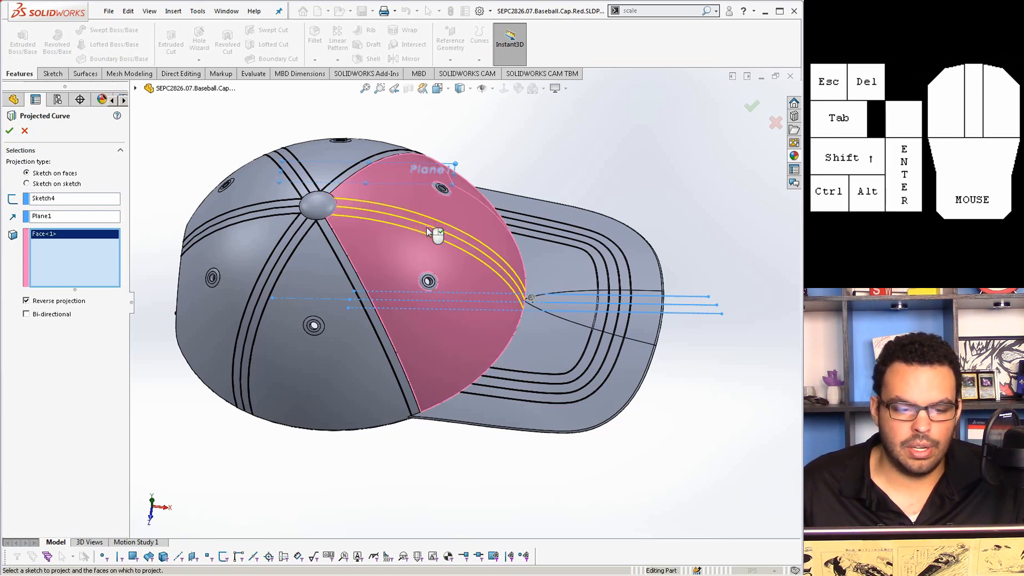
scroll(390, 232, "down", 5)
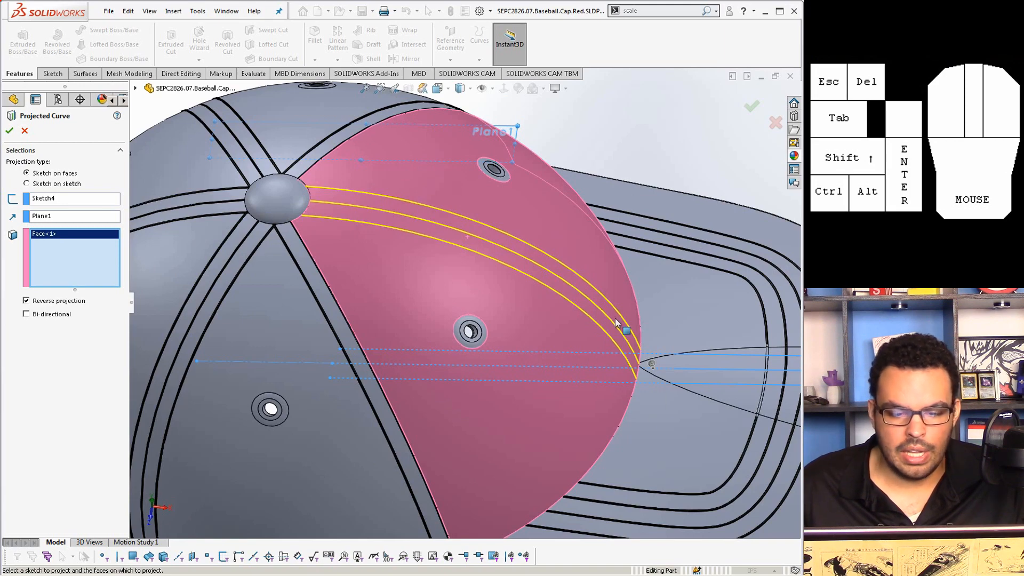
left_click(9, 131)
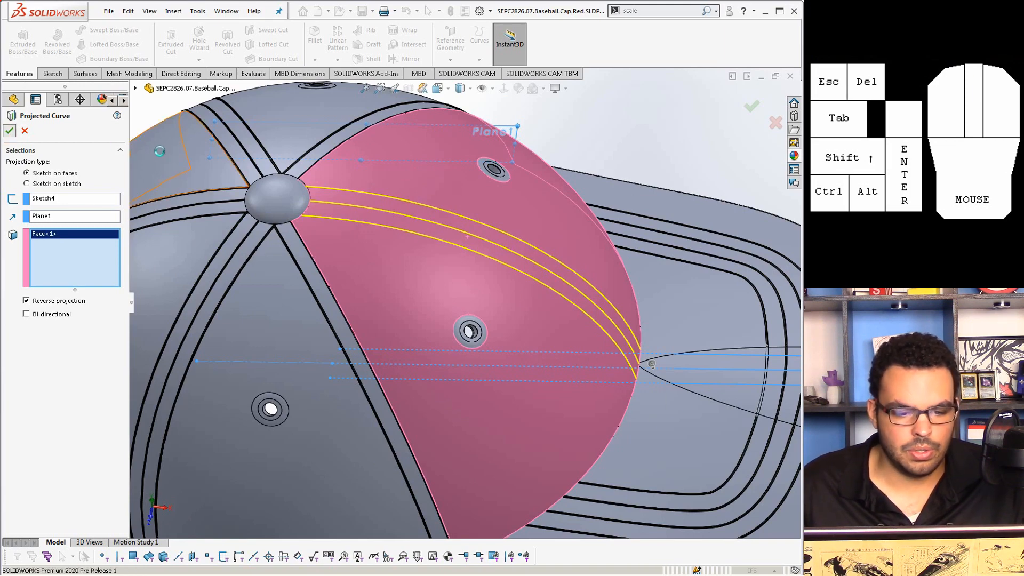
left_click(580, 151)
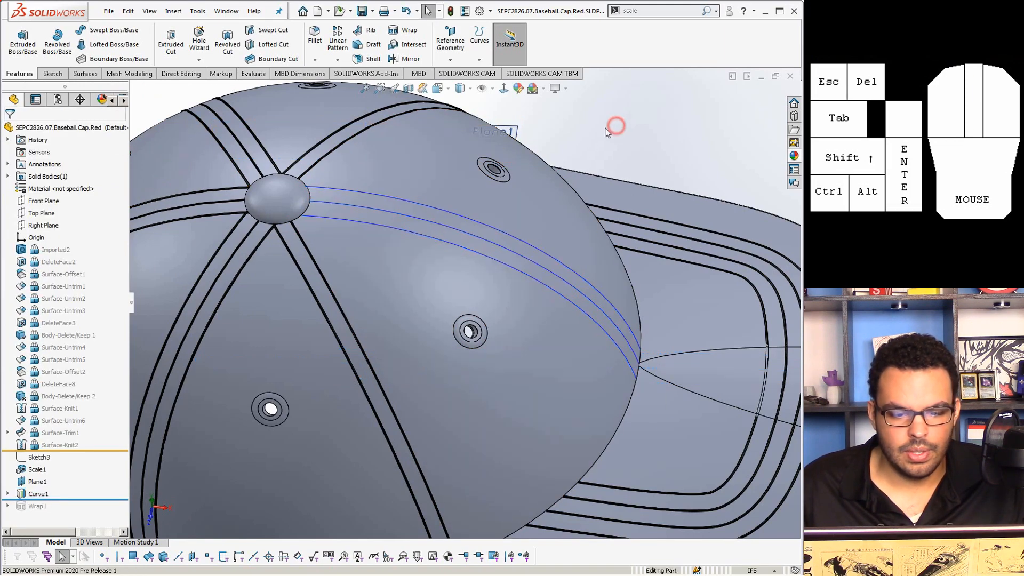
Start a new sketch on Plane1, viewed normal to it with the brim pointing right
mouse_move(504, 232)
middle_mouse_down()
mouse_move(469, 233)
mouse_move(574, 286)
mouse_move(601, 281)
mouse_move(525, 245)
mouse_move(560, 279)
mouse_move(474, 210)
middle_mouse_up()
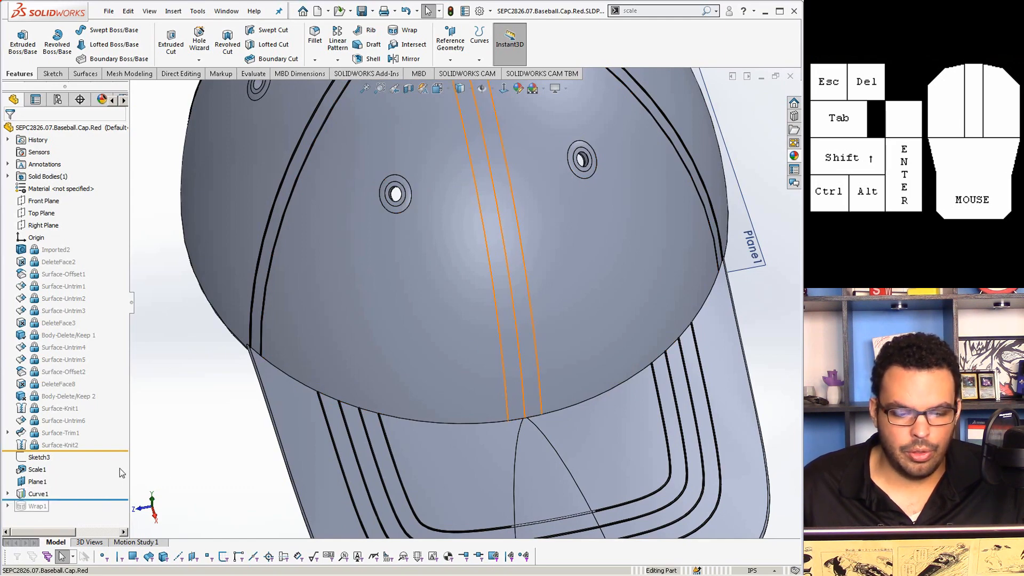
scroll(533, 230, "up", 3)
scroll(533, 217, "down", 4)
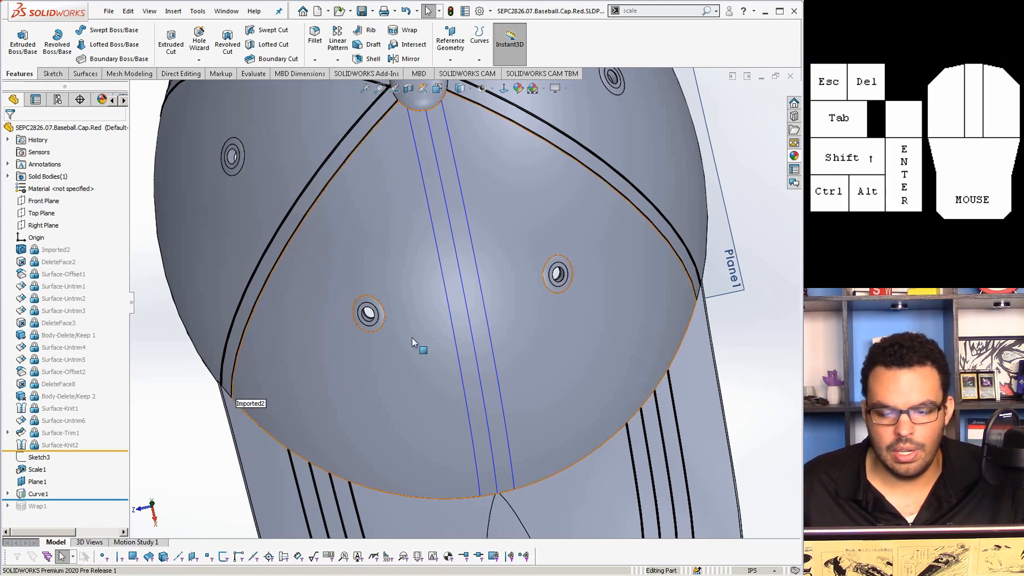
left_click(723, 267)
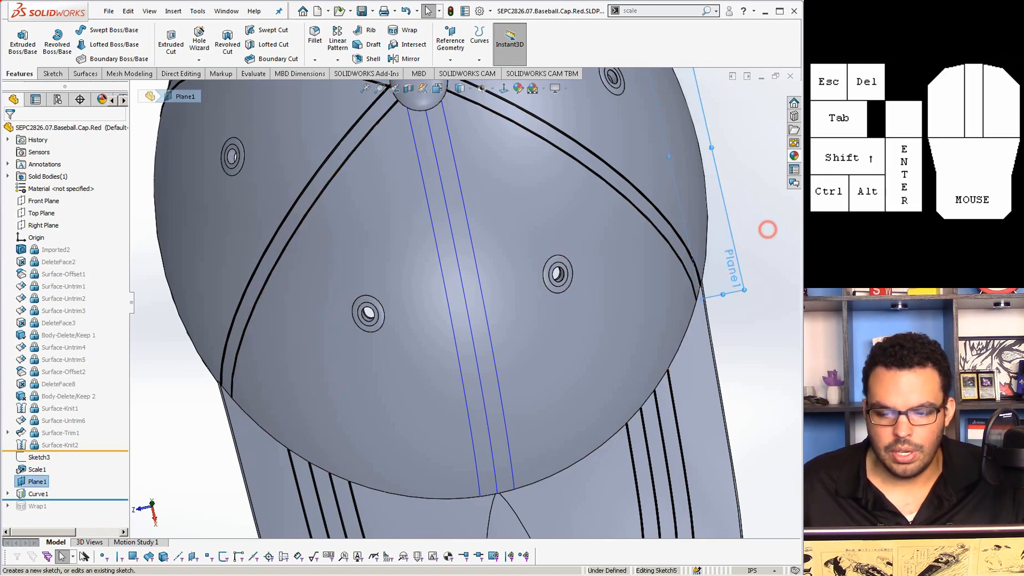
left_click(761, 223)
key("ctrl+8")
key("ctrl+8")
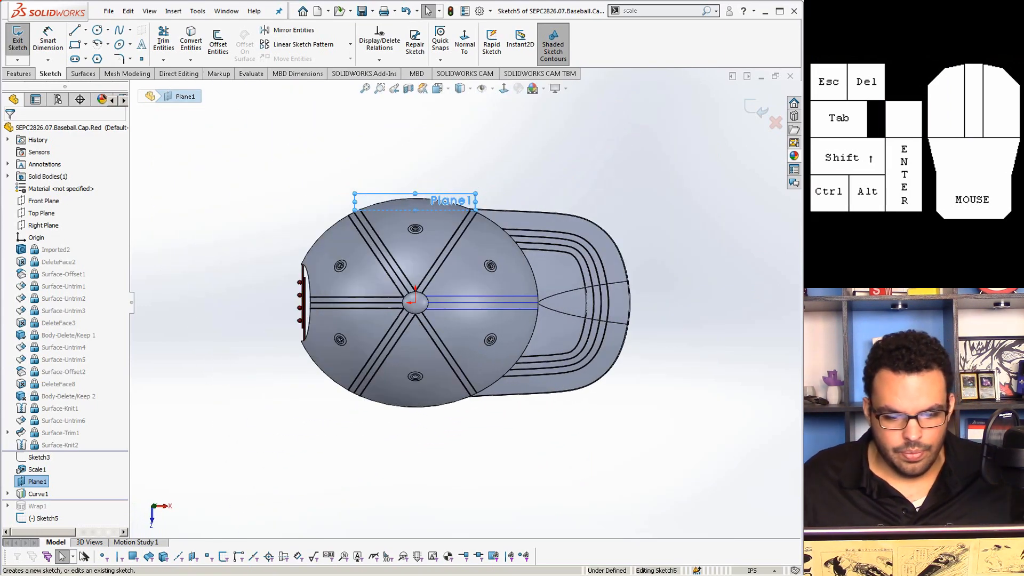
scroll(469, 272, "down", 5)
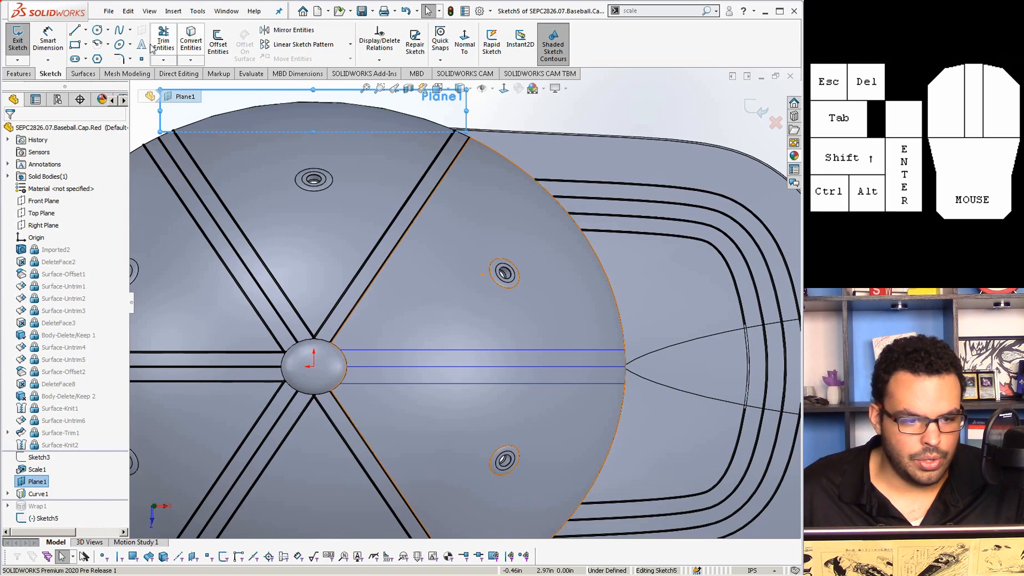
Sketch a slanted line about 3.5 in long from outside the crown above the brim to the top button, alongside the front panel's upper seam
left_click(77, 34)
mouse_move(527, 109)
left_mouse_down()
mouse_move(395, 316)
mouse_move(326, 377)
left_mouse_up()
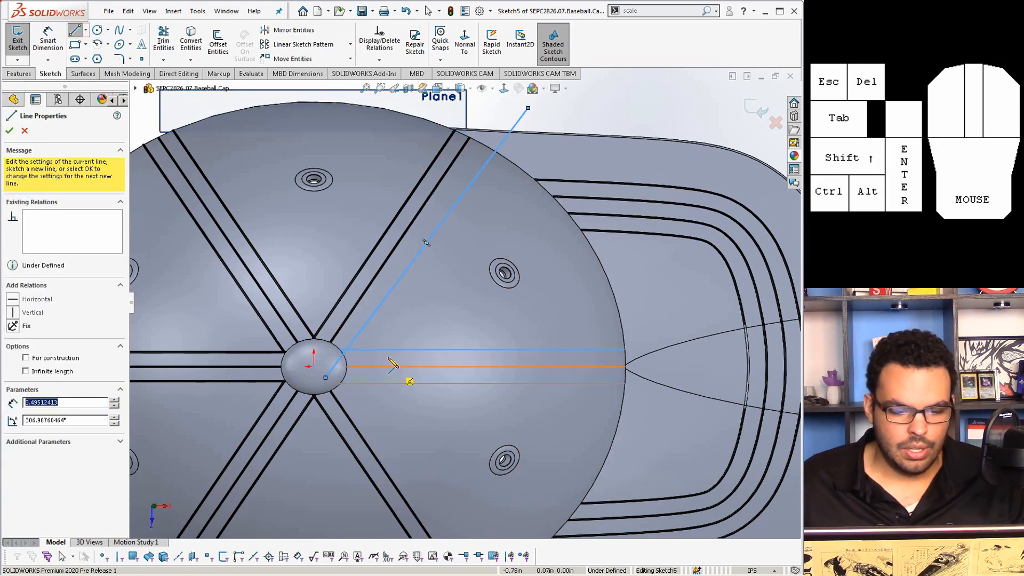
key("Escape")
key("Escape")
Make the slanted line parallel to the seam edge bordering the front panel, using the edge selection filter to pick that edge
scroll(390, 344, "down", 3)
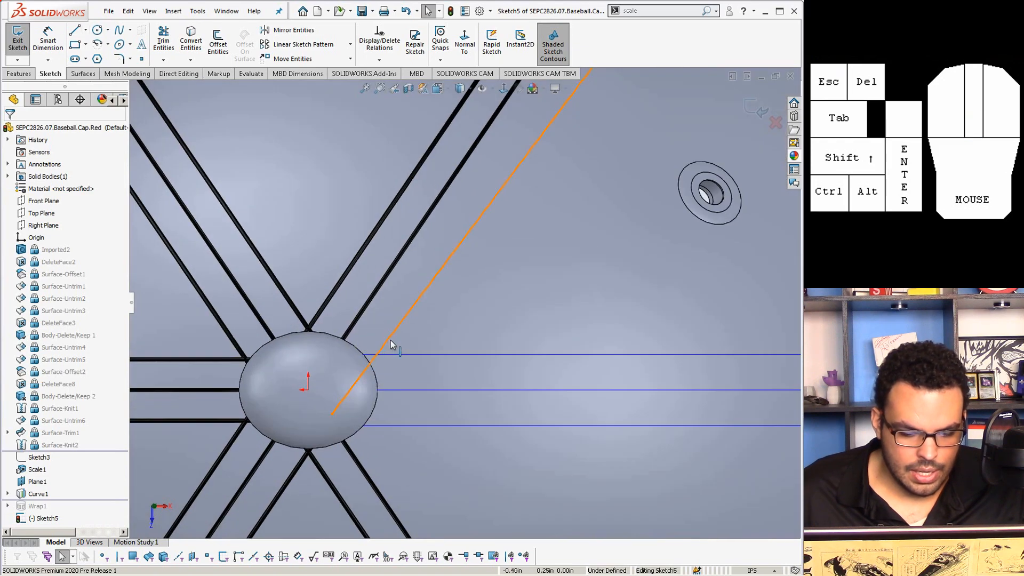
left_click(390, 340)
scroll(361, 337, "down", 3)
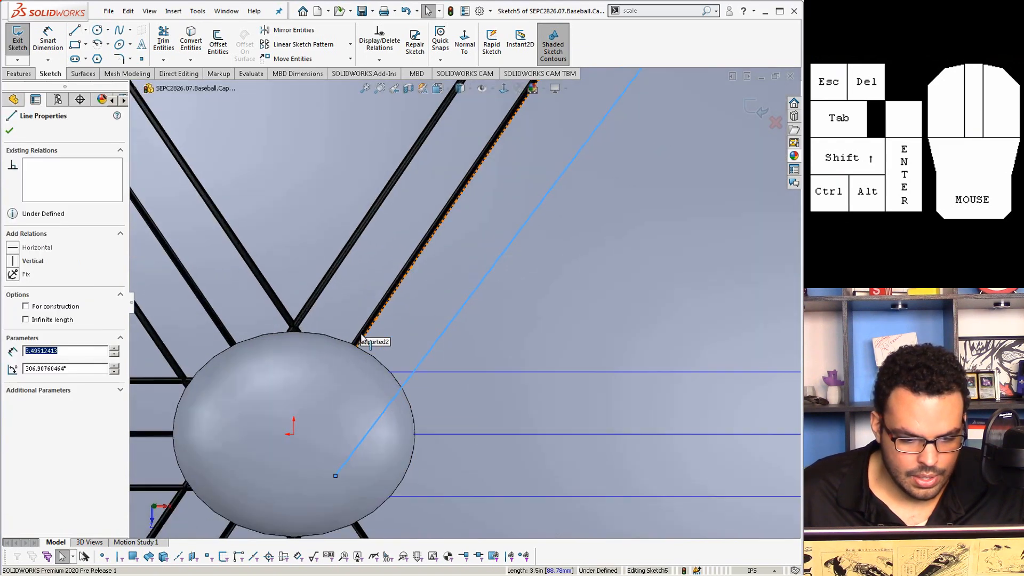
left_click(364, 340, "ctrl")
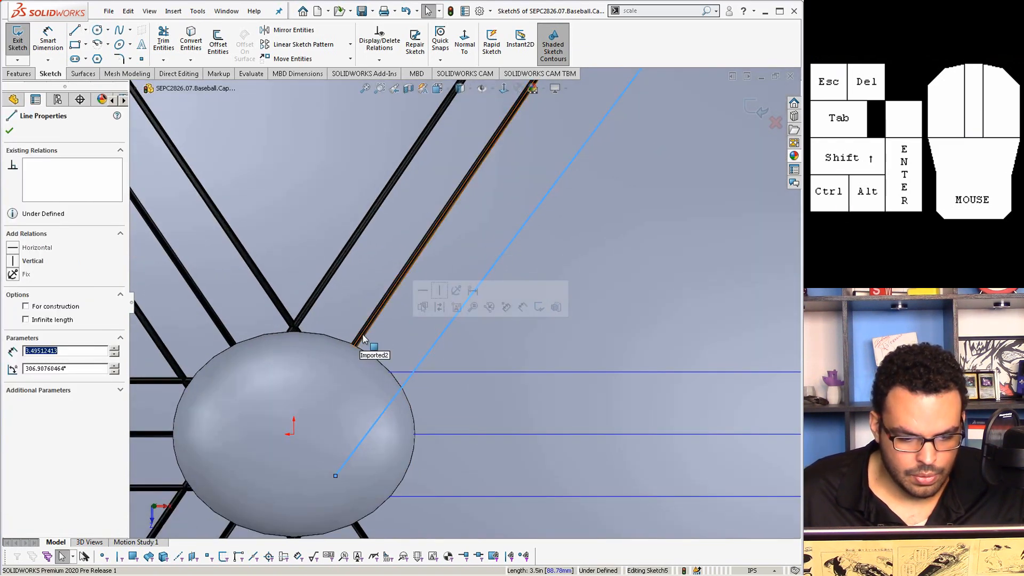
left_click(363, 339, "ctrl")
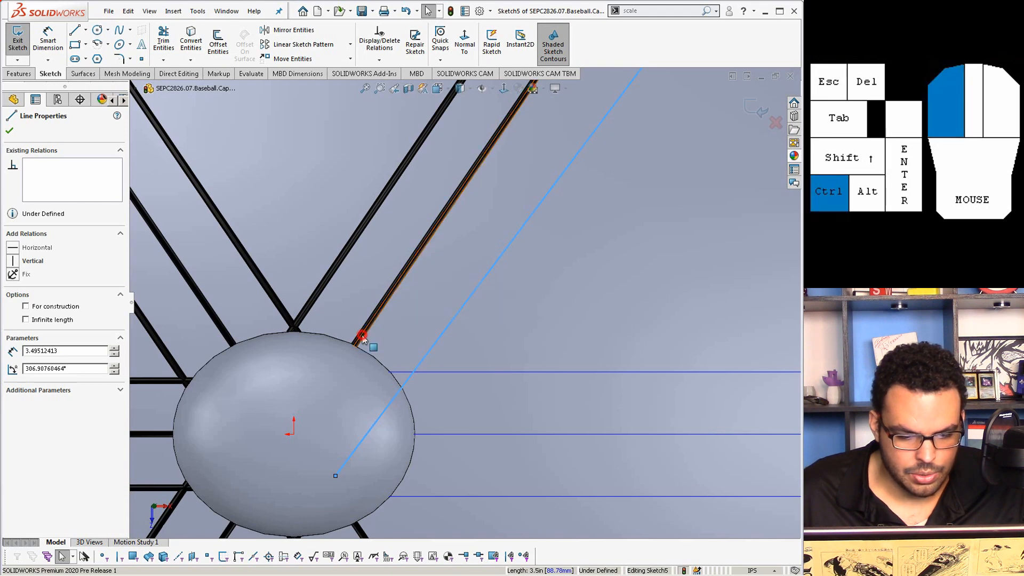
left_click(120, 558)
left_click(374, 318)
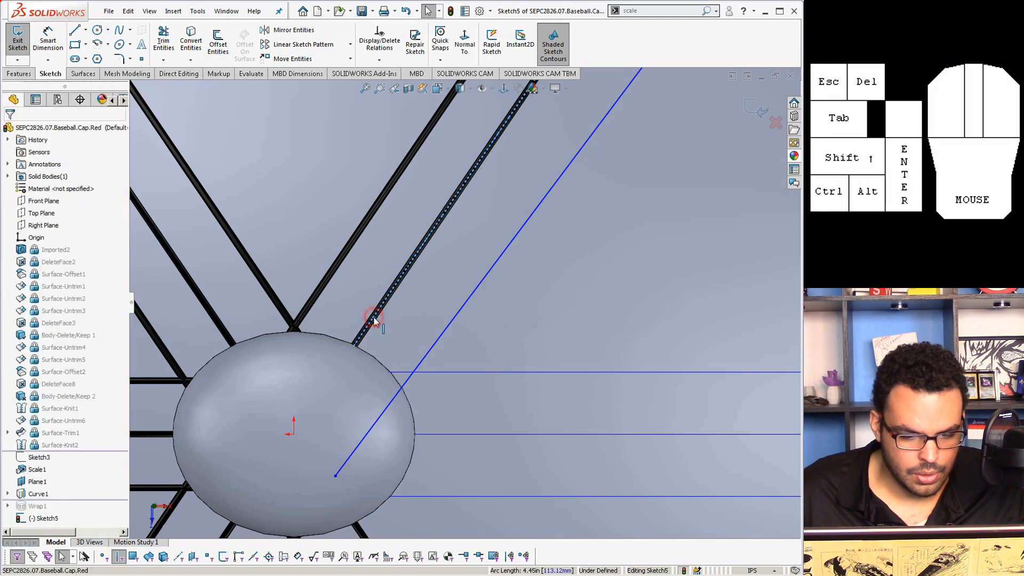
left_click(116, 556)
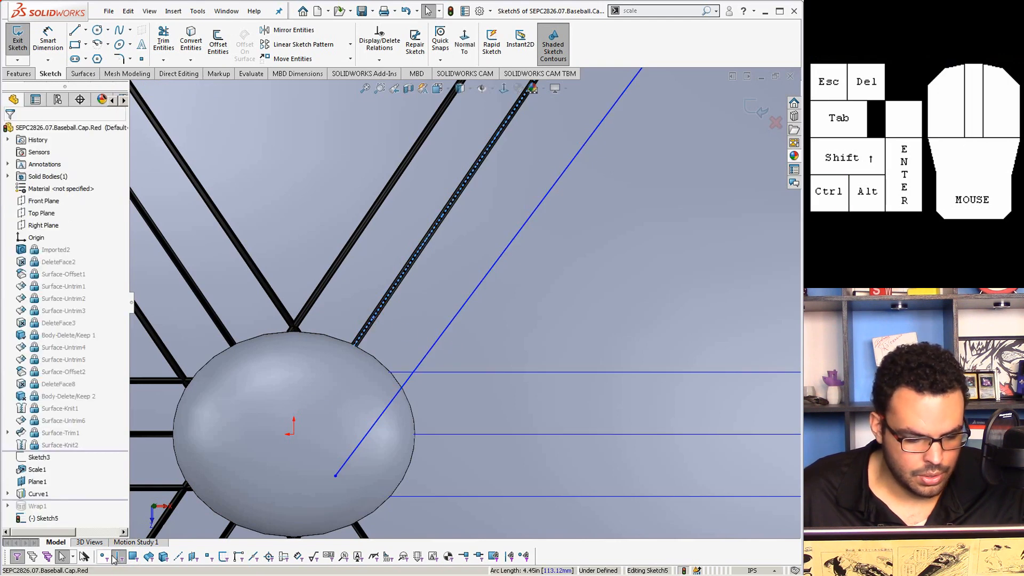
left_click(434, 344, "ctrl")
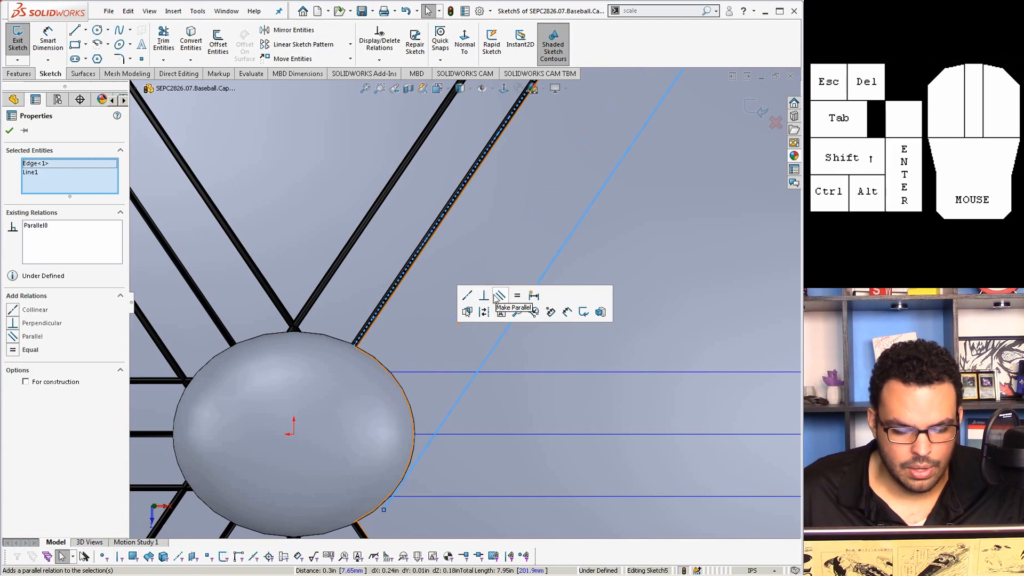
left_click(499, 296)
scroll(416, 267, "up", 5)
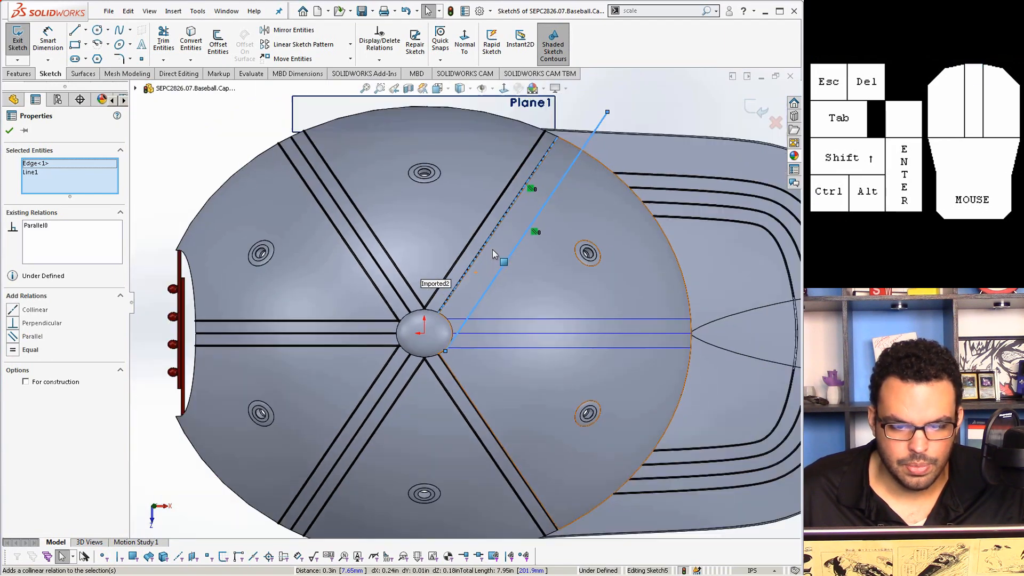
Sketch a construction line about 0.25 in long from the front panel's upper seam edge into the top button, following the seam's direction
right_click_drag(636, 119, 565, 143)
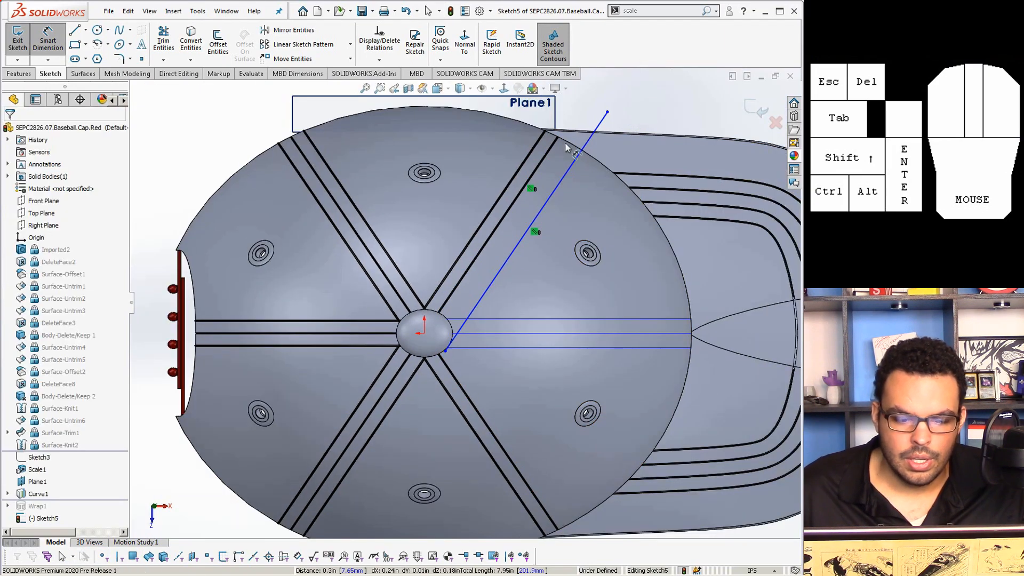
scroll(492, 230, "down", 6)
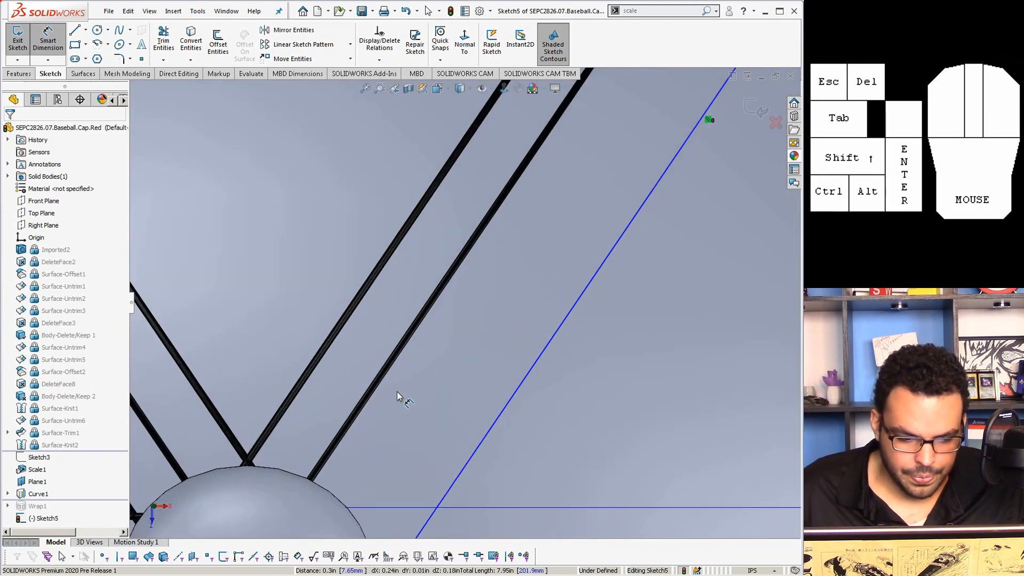
left_click(80, 30)
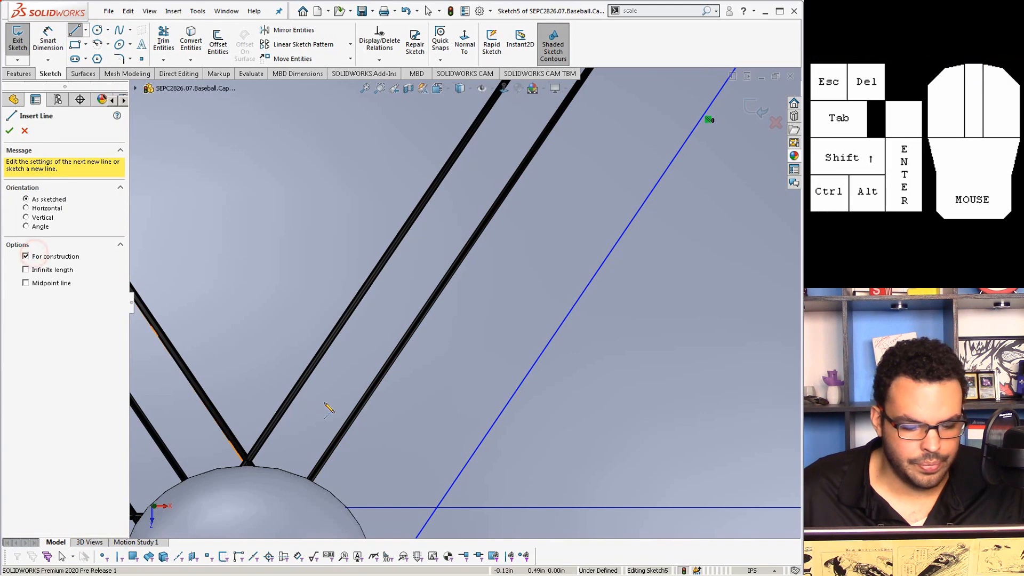
scroll(342, 438, "down", 2)
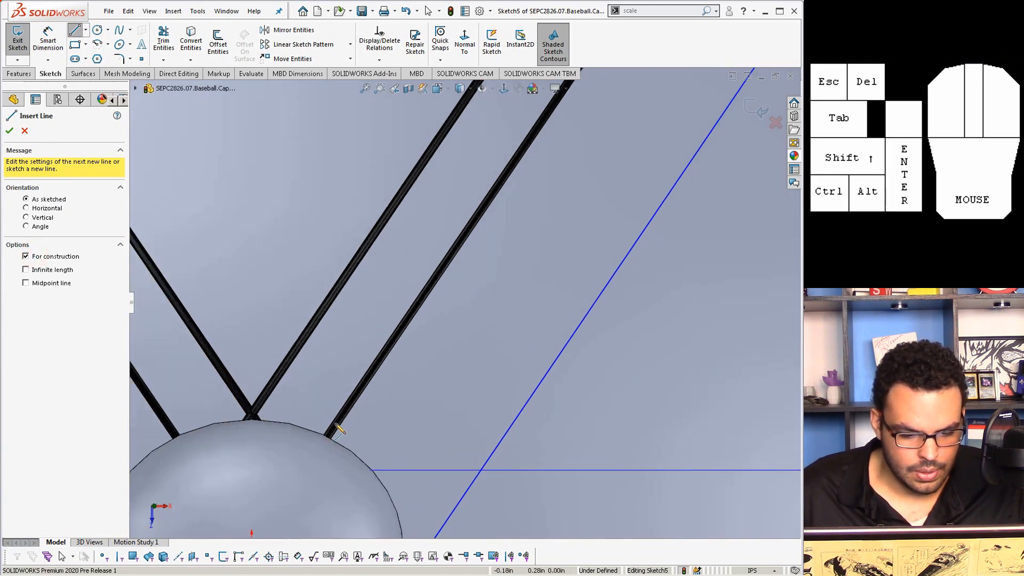
left_click_drag(337, 428, 274, 515)
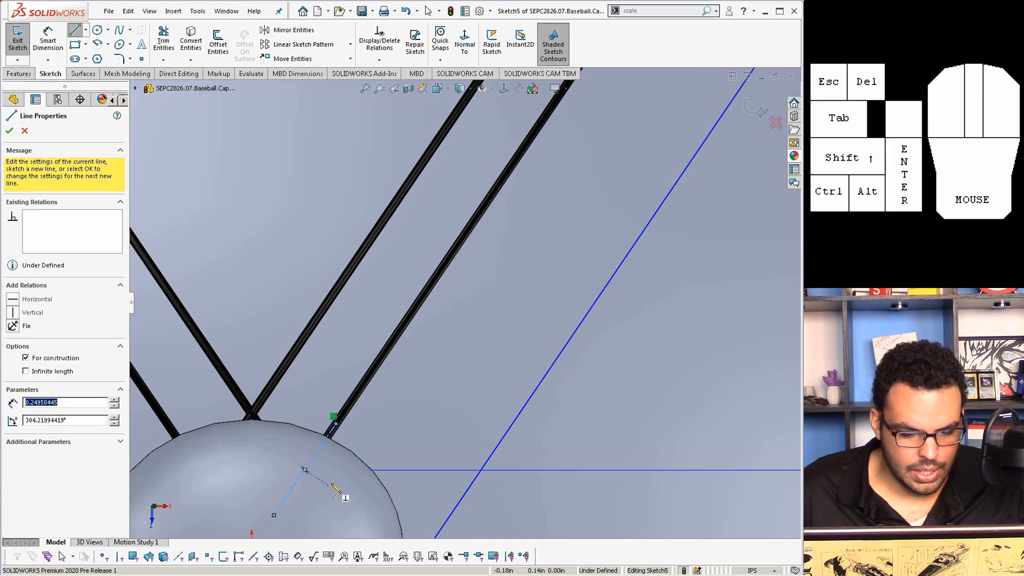
key("Escape")
Make the short construction line collinear with the front panel's upper seam edge, using the edge selection filter to pick that edge
left_click(117, 557)
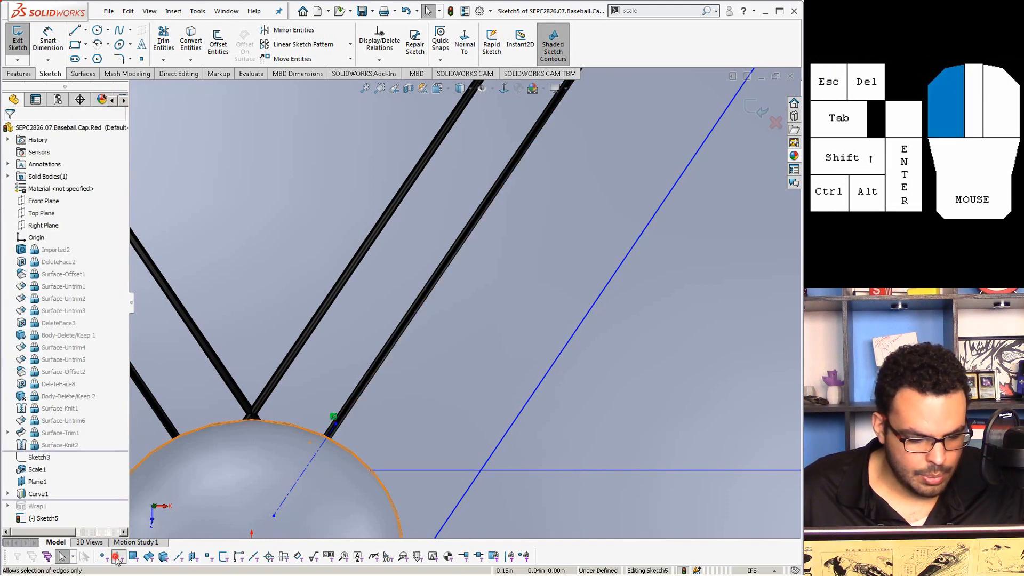
left_click(349, 409)
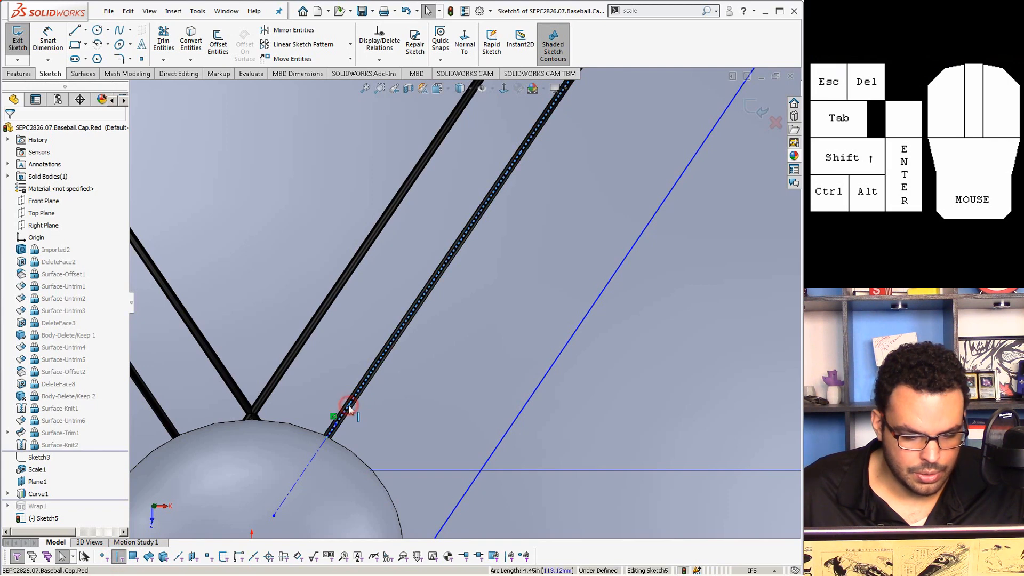
left_click(121, 558)
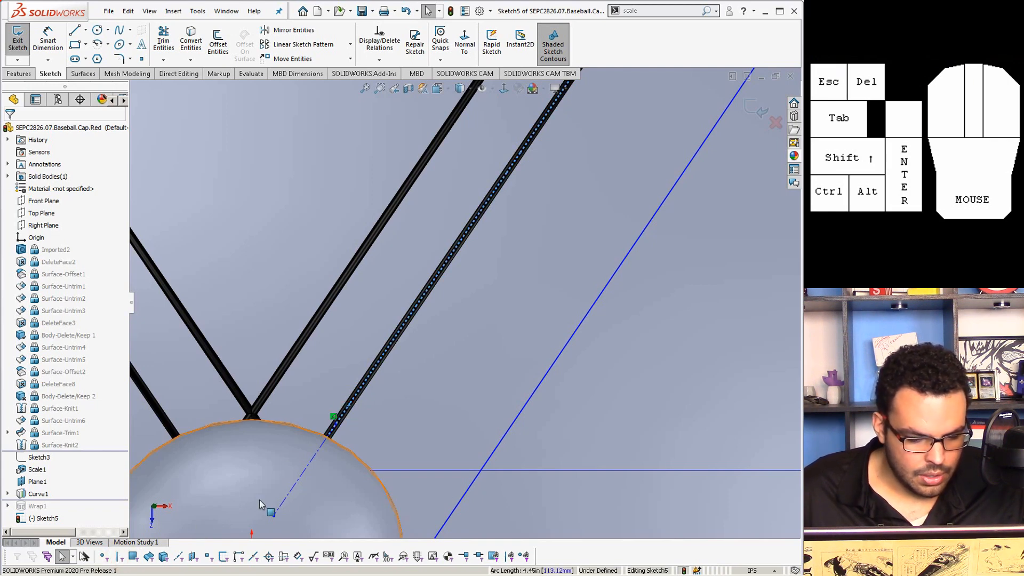
left_click(306, 470, "ctrl")
left_click(338, 419)
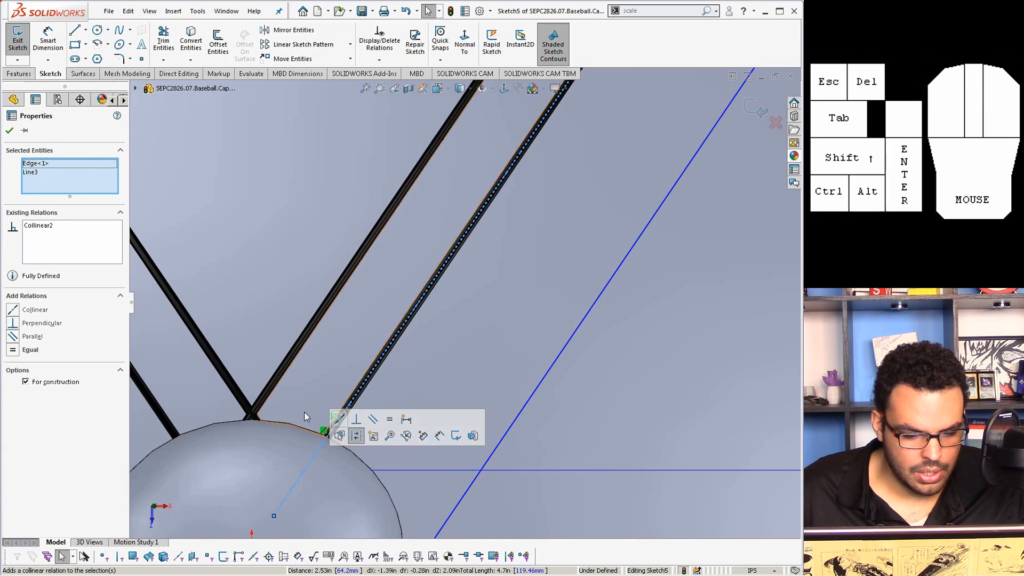
scroll(434, 387, "up", 4)
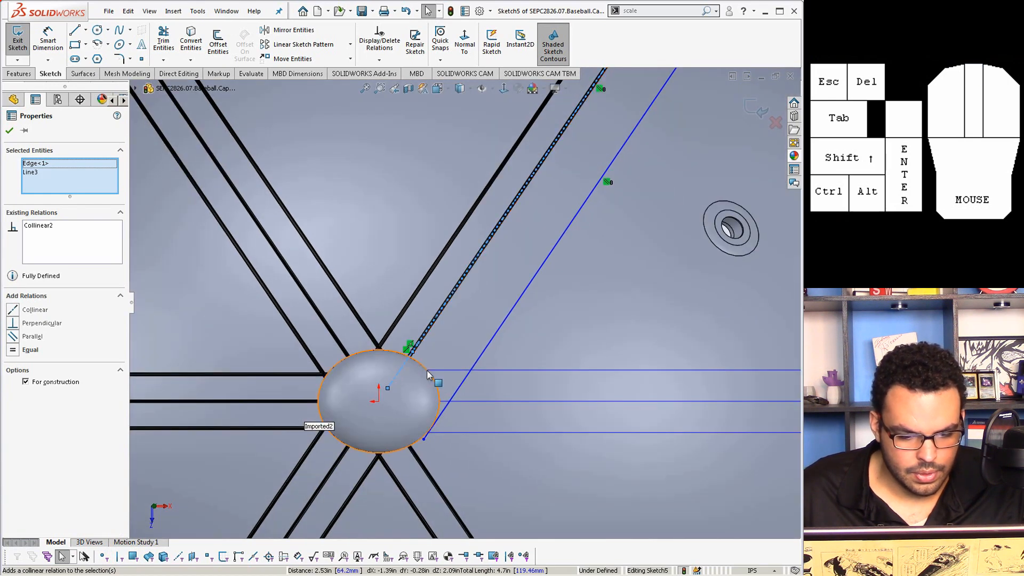
scroll(428, 375, "down", 3)
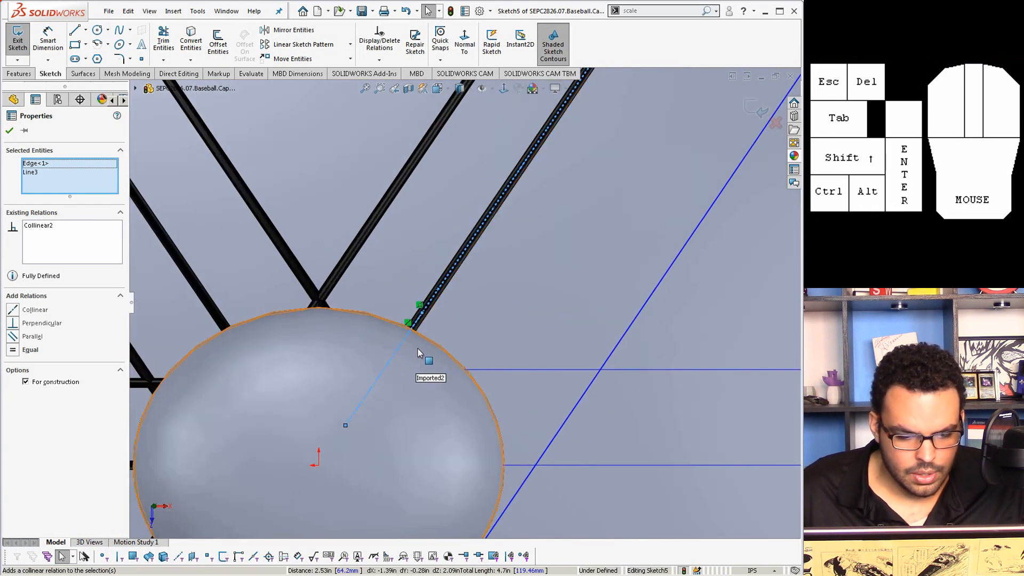
mouse_move(426, 346)
middle_mouse_down()
mouse_move(426, 372)
mouse_move(462, 367)
middle_mouse_up()
key("ctrl+8")
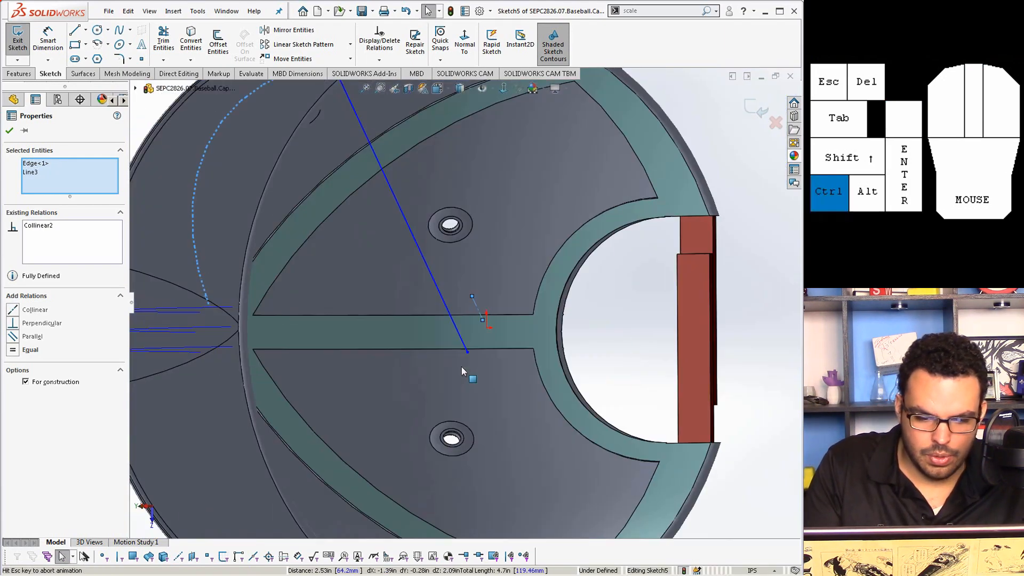
key("ctrl+8")
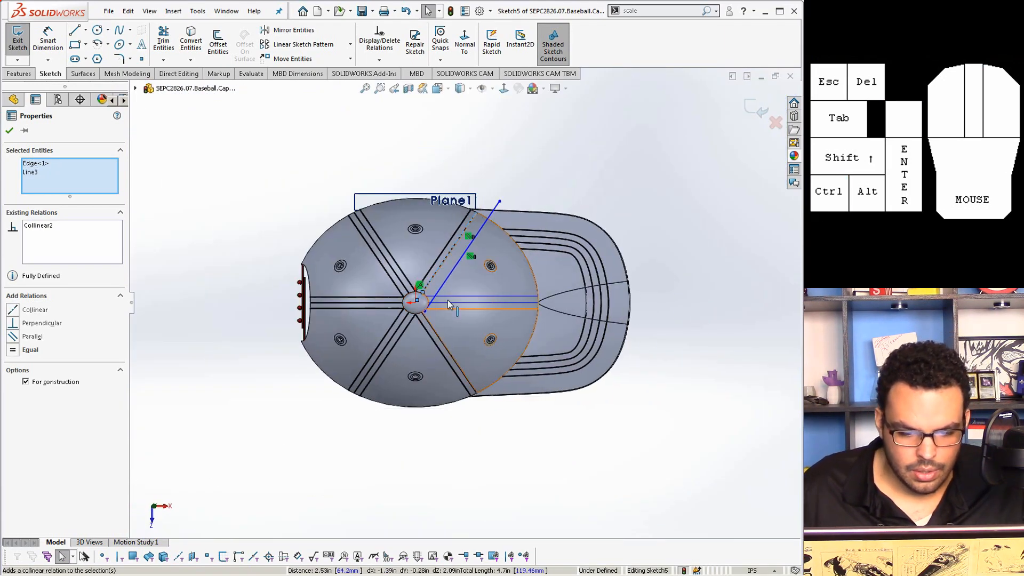
scroll(447, 300, "down", 5)
scroll(642, 134, "up", 2)
left_click(629, 92)
scroll(405, 313, "down", 6)
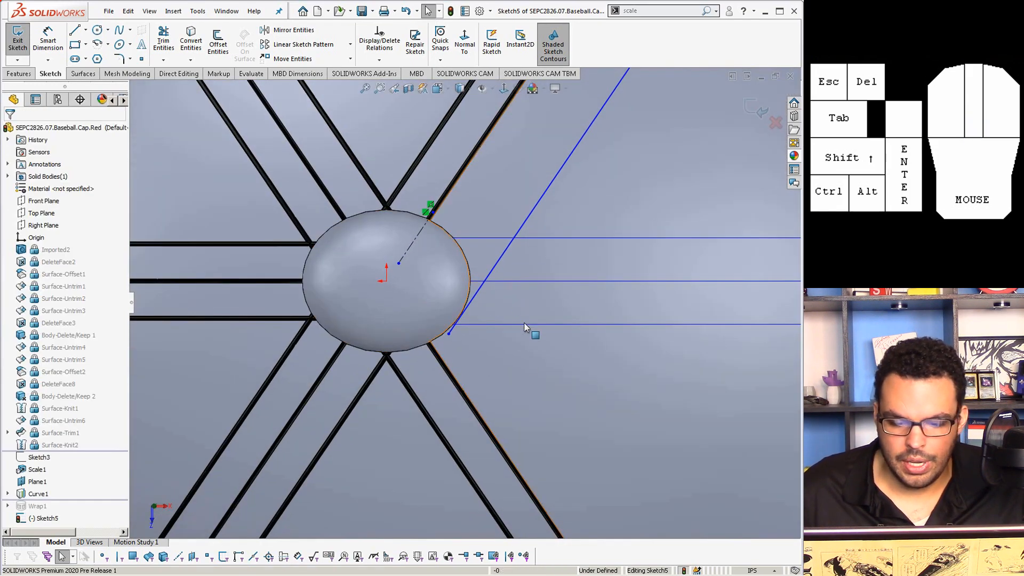
left_click(521, 271)
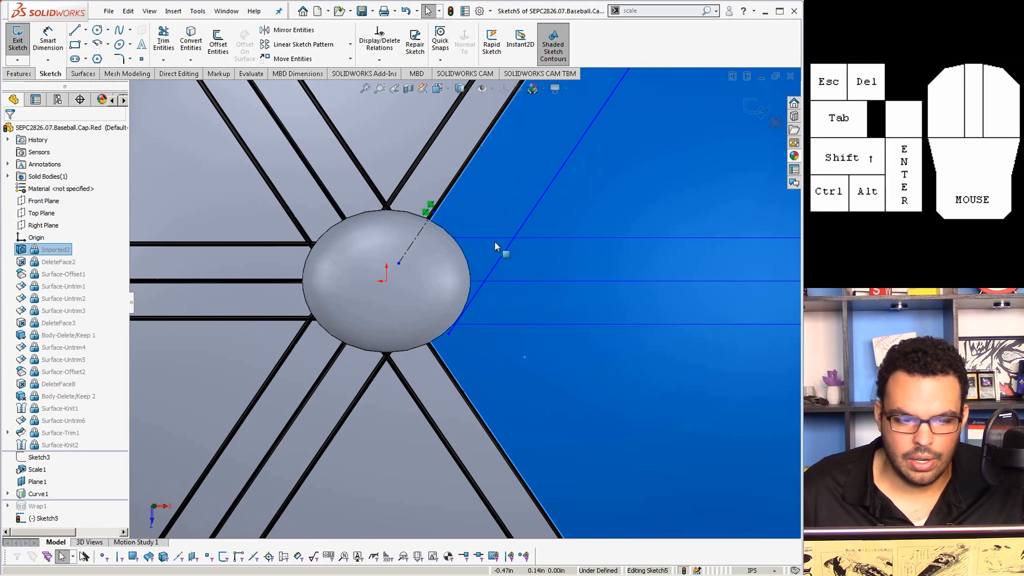
left_click(48, 40)
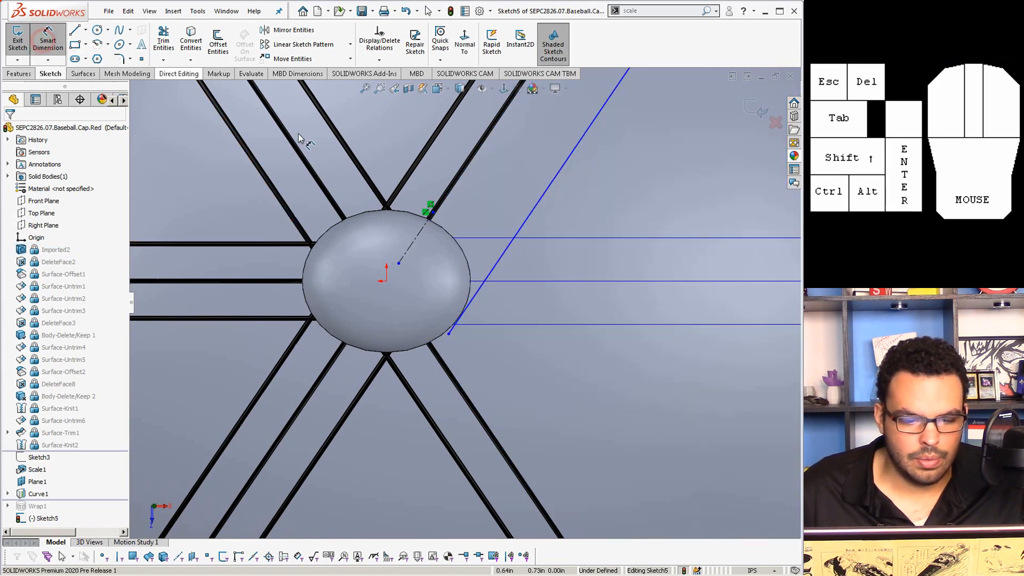
left_click(500, 261)
left_click(451, 187)
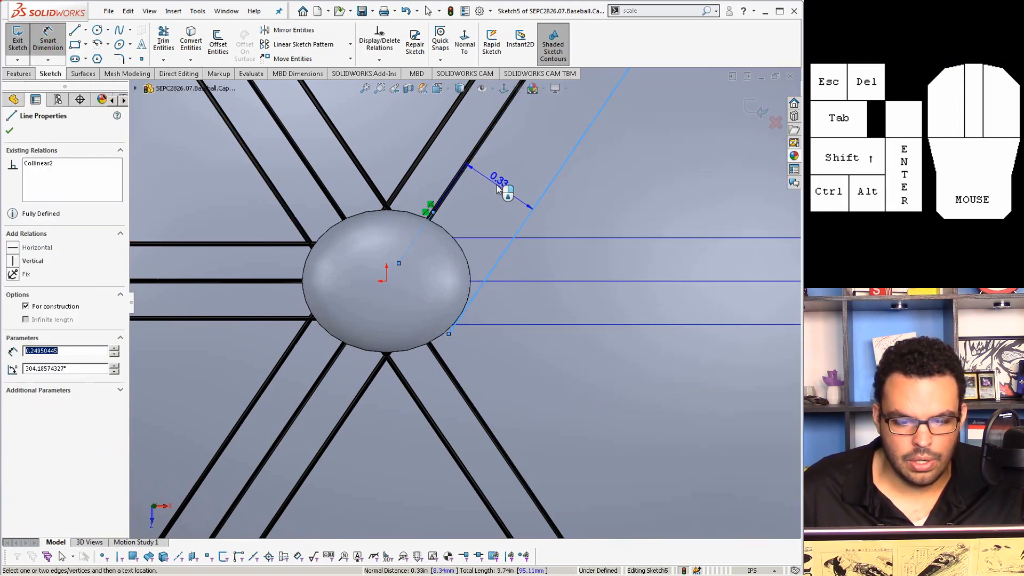
left_click(560, 184)
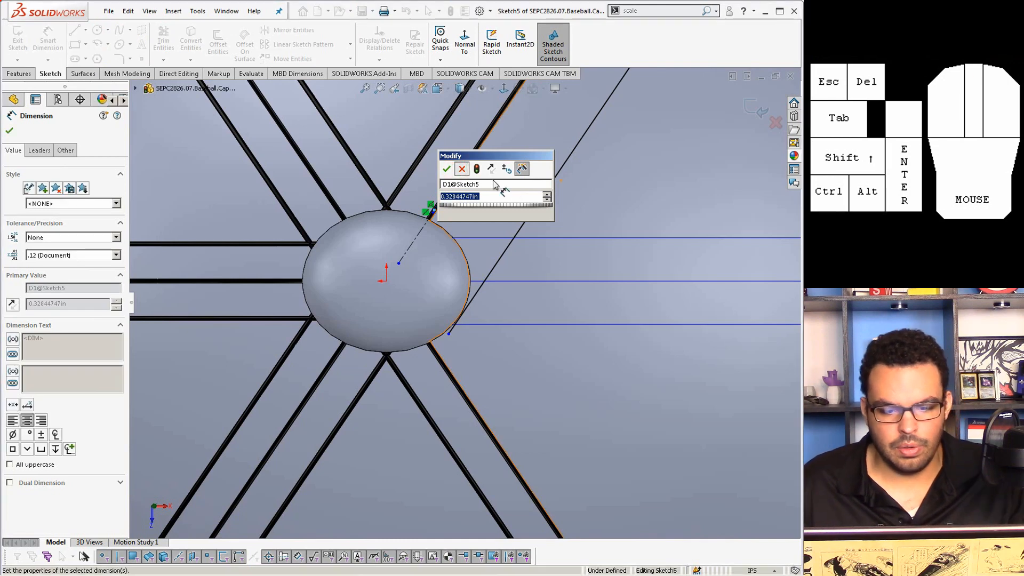
key("Escape")
key("Delete")
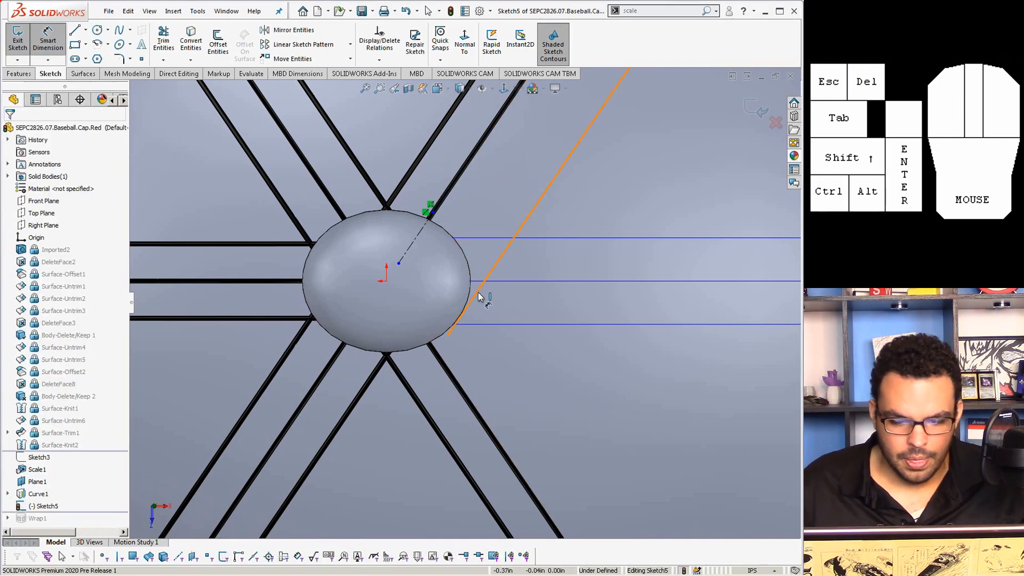
Dimension the slanted line from the short construction line as a doubled distance across that centerline, and set it to 0.35 in
left_click(477, 292)
left_click(416, 239)
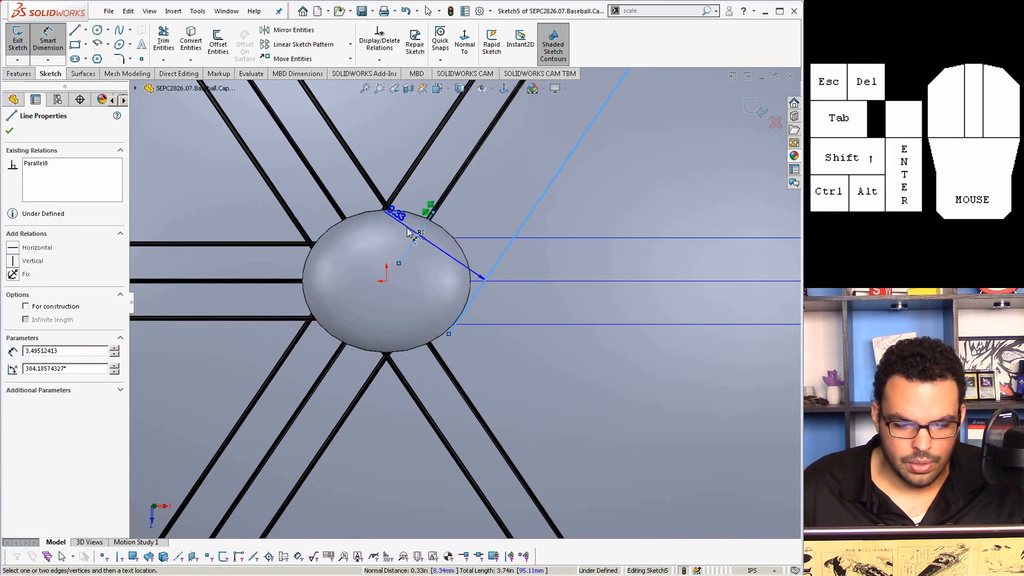
left_click(415, 241)
left_click(415, 241)
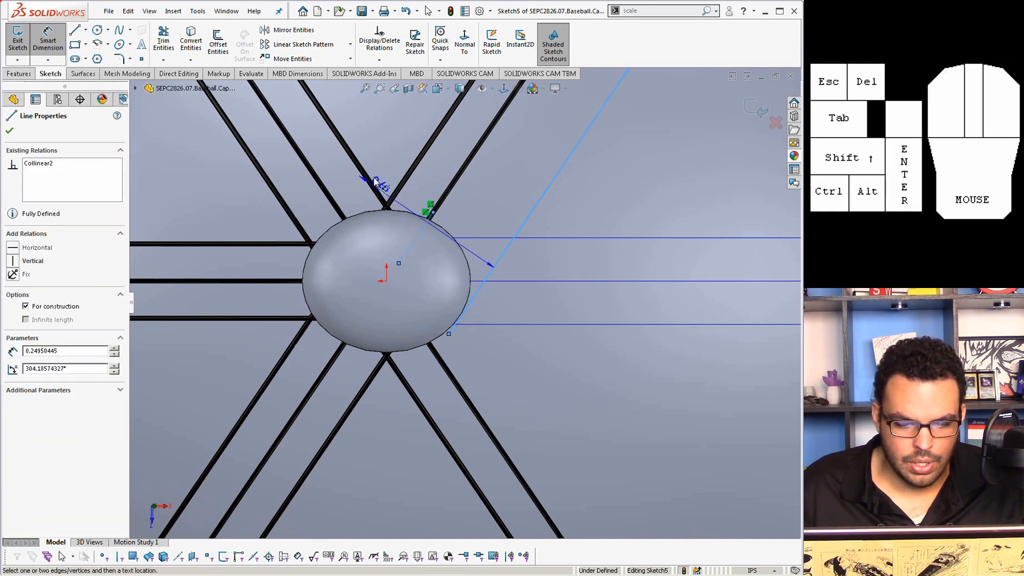
left_click(392, 134)
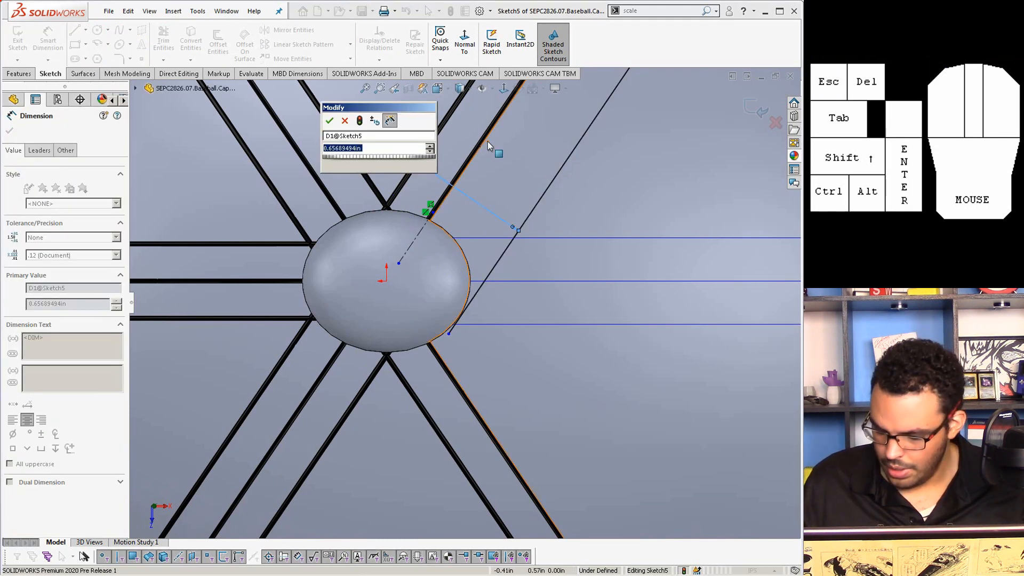
type(".0")
key("BackSpace")
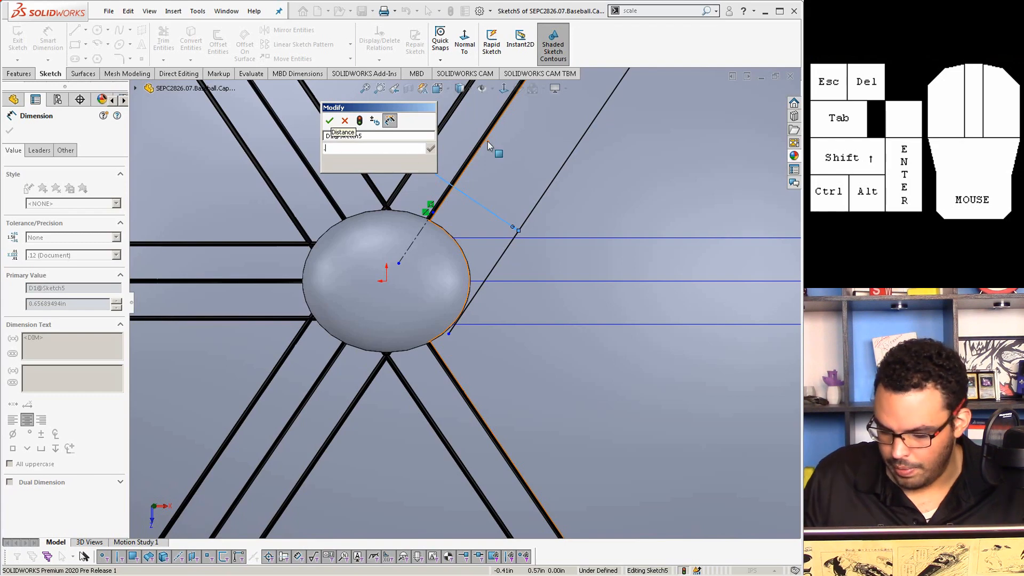
type("35")
key("Return")
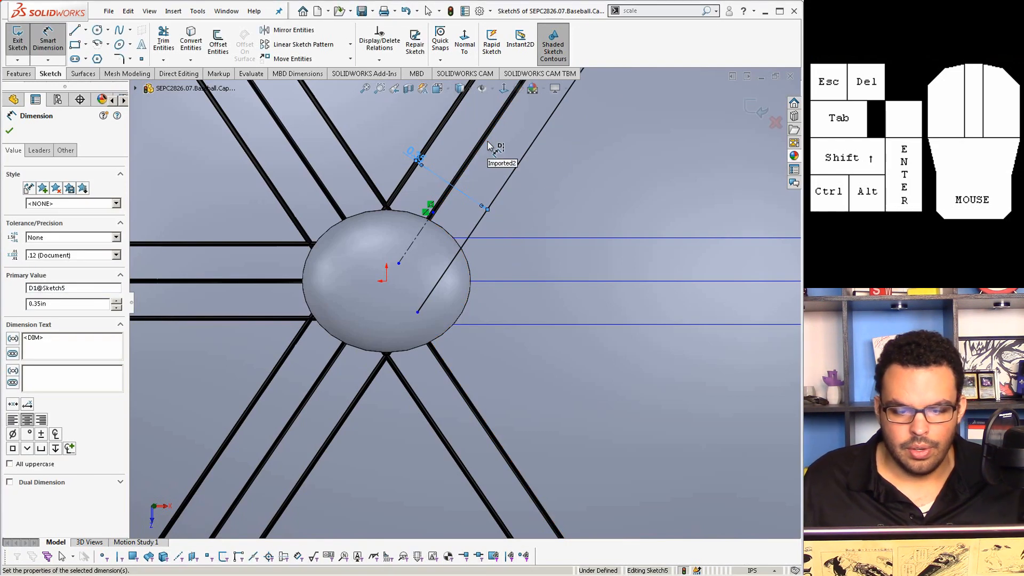
Shorten the slanted line by moving its inner endpoint outward to the rim of the top button
scroll(479, 273, "up", 3)
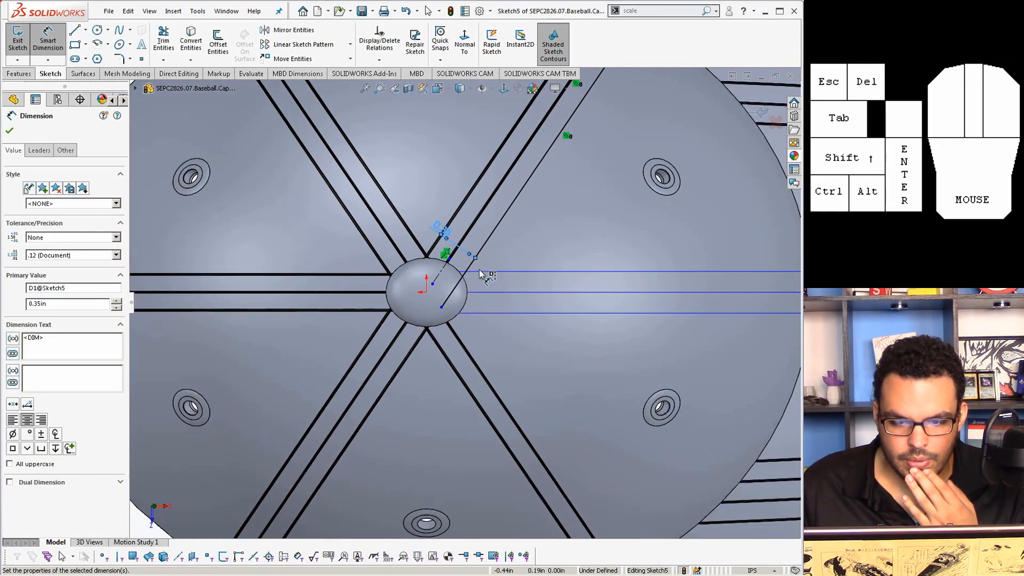
scroll(479, 273, "up", 2)
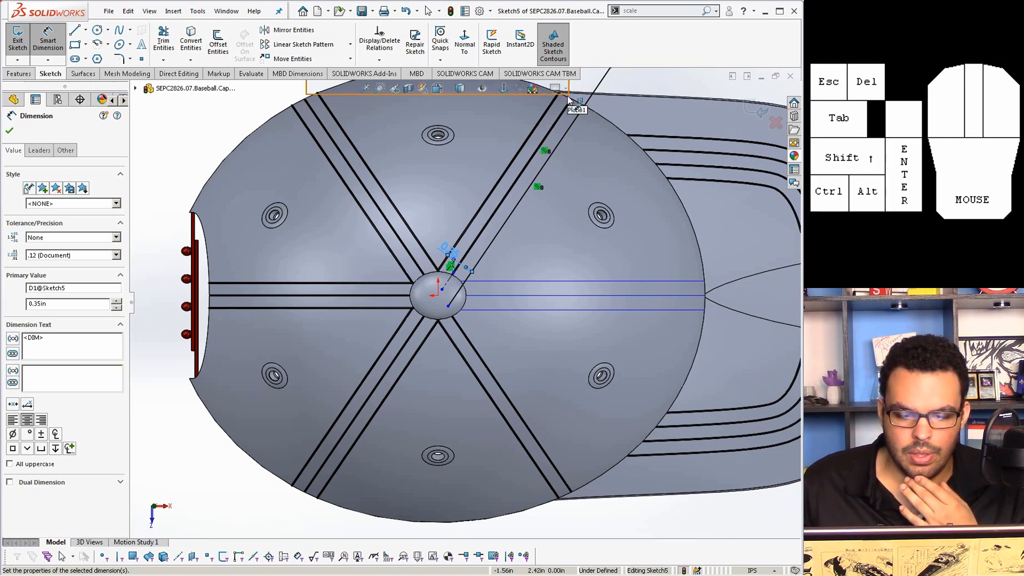
left_click(446, 316)
key("Escape")
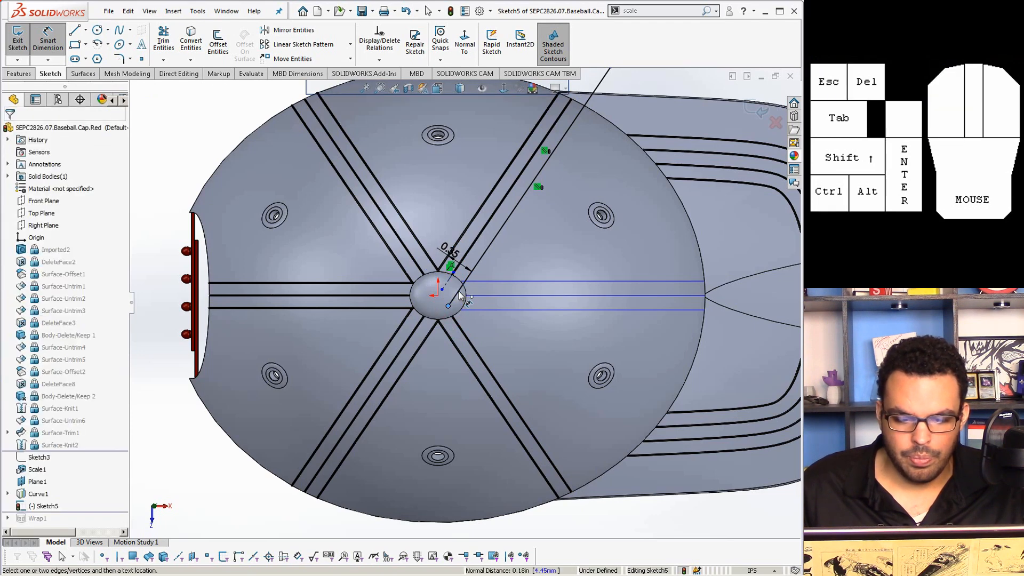
key("Escape")
left_click(460, 291)
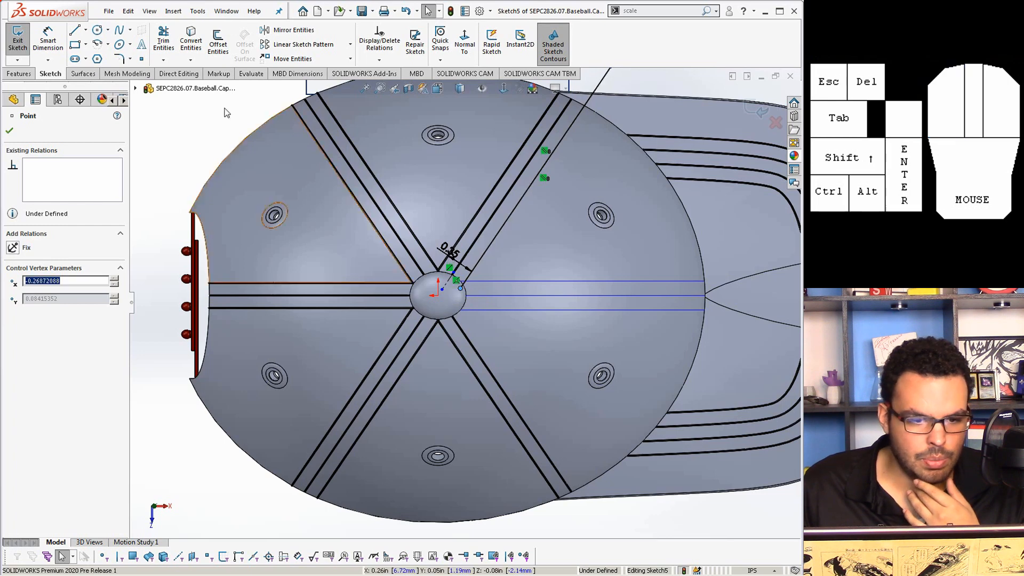
Sketch a construction line about 2.89 in long from the origin toward the brim and make it horizontal
left_click(87, 30)
left_click(97, 59)
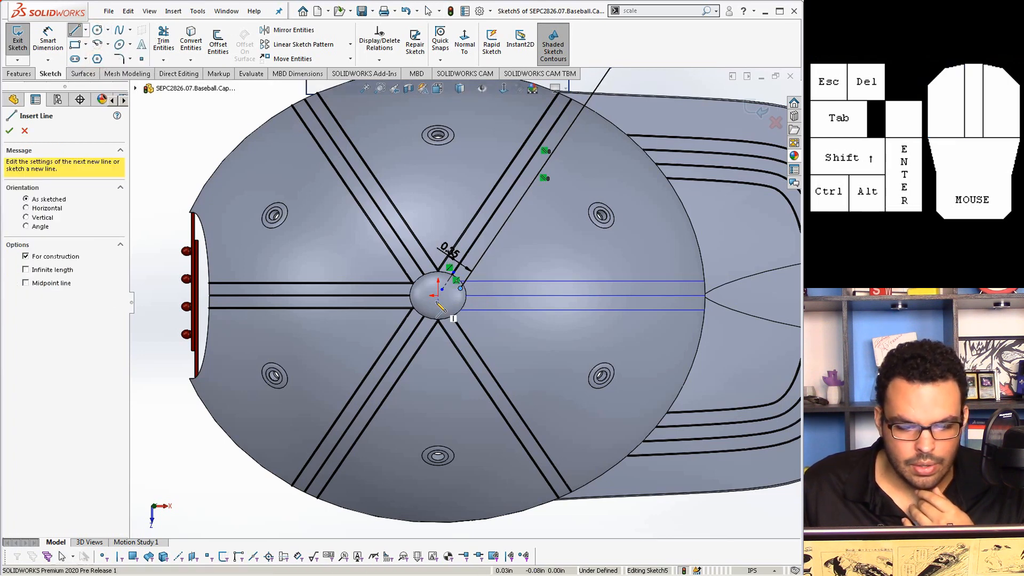
mouse_move(433, 295)
left_mouse_down()
mouse_move(317, 291)
mouse_move(624, 296)
mouse_move(668, 270)
mouse_move(671, 242)
left_mouse_up()
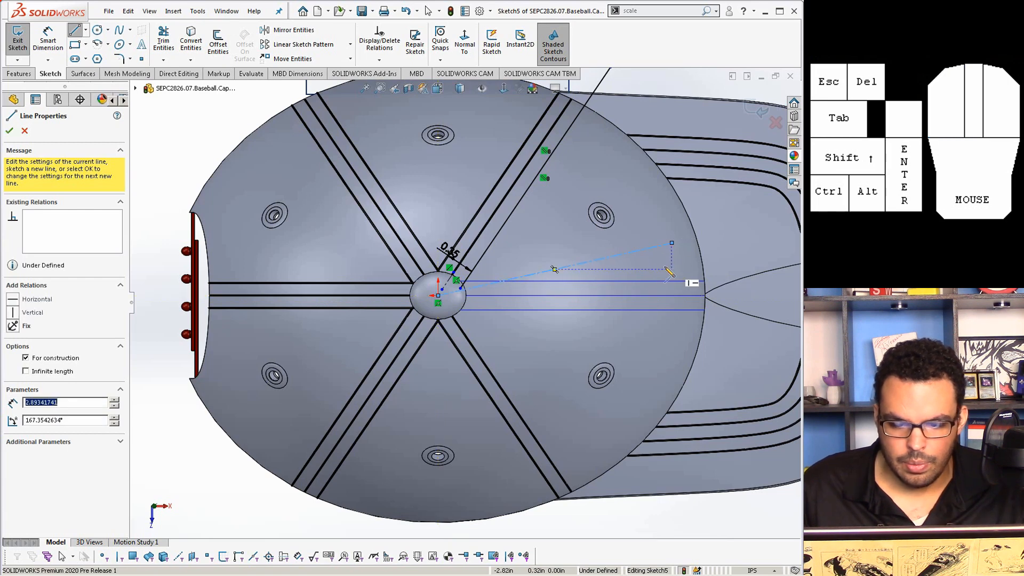
left_click(619, 253)
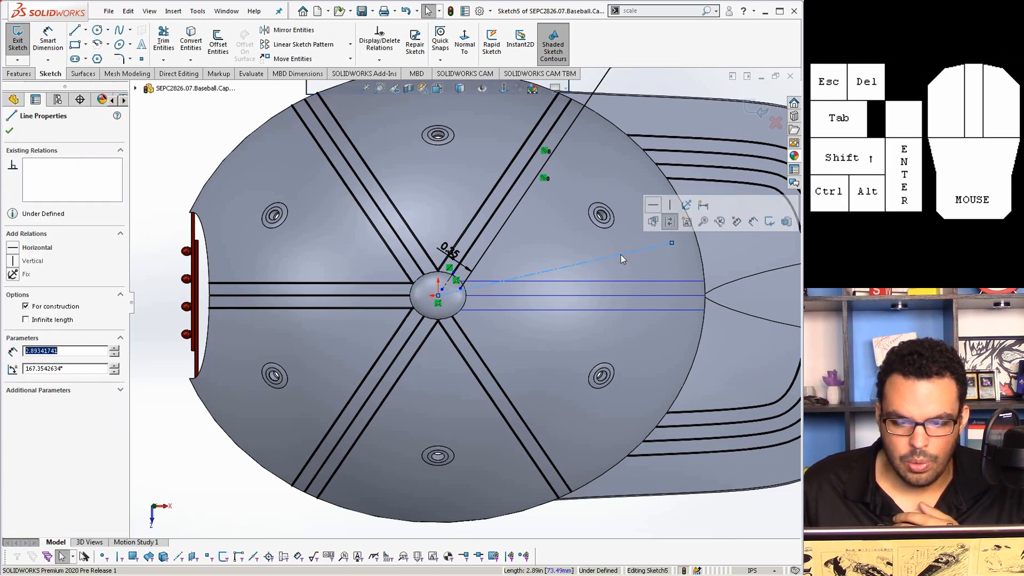
left_click(653, 205)
left_click(682, 87)
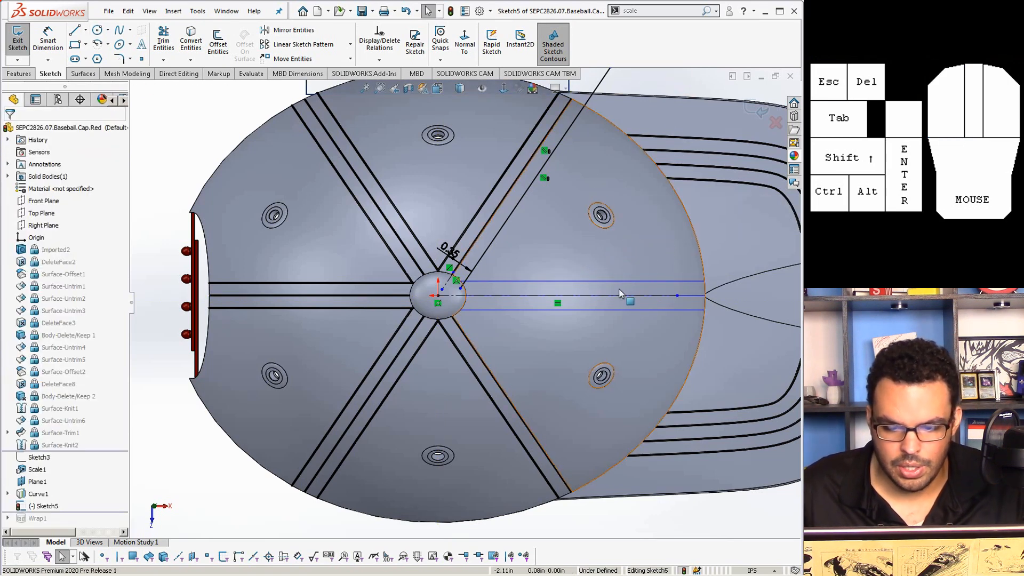
Mirror the slanted line about the horizontal construction line to the other side of the front panel
left_click(650, 296)
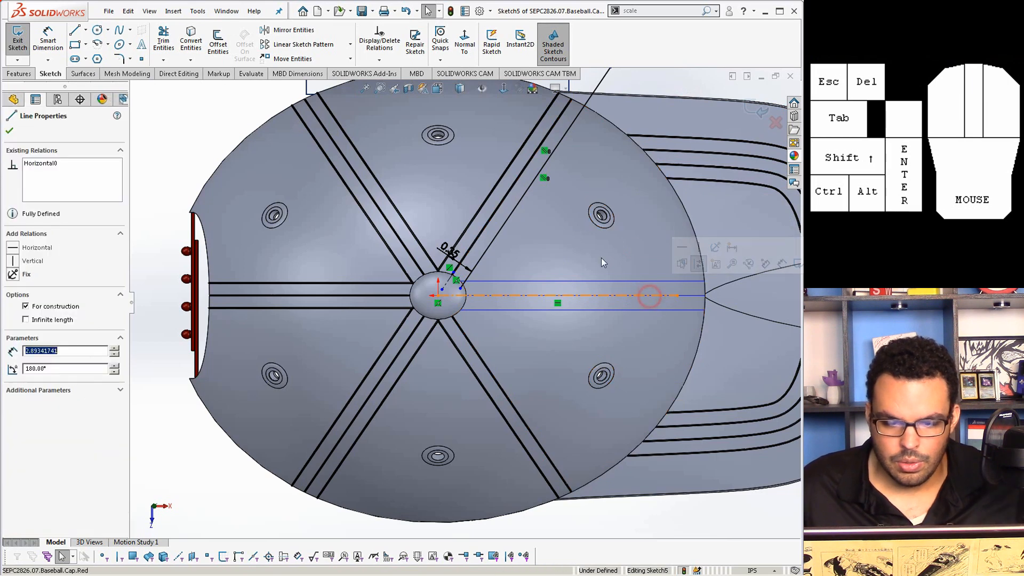
left_click(511, 214, "ctrl")
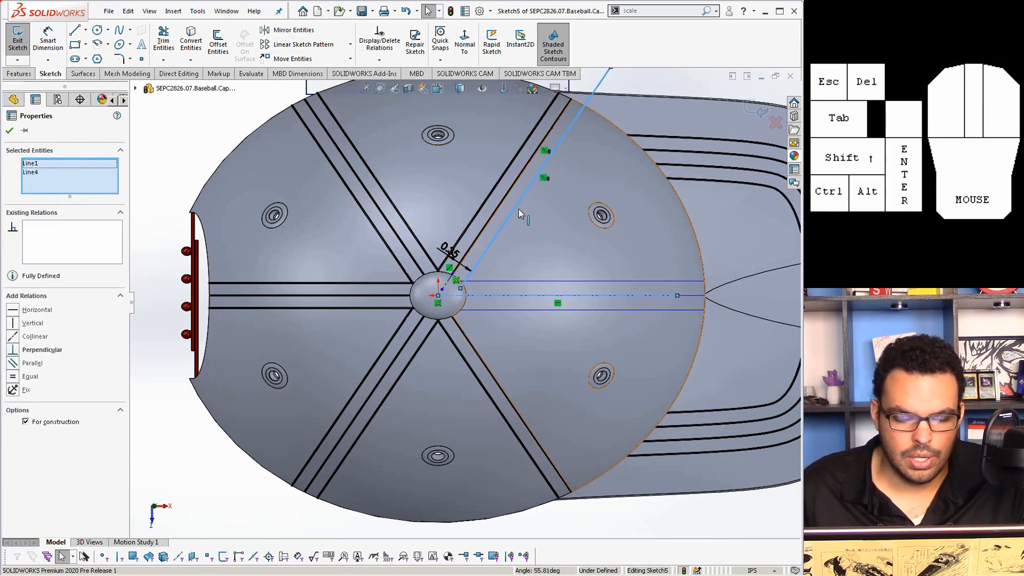
left_click(288, 30)
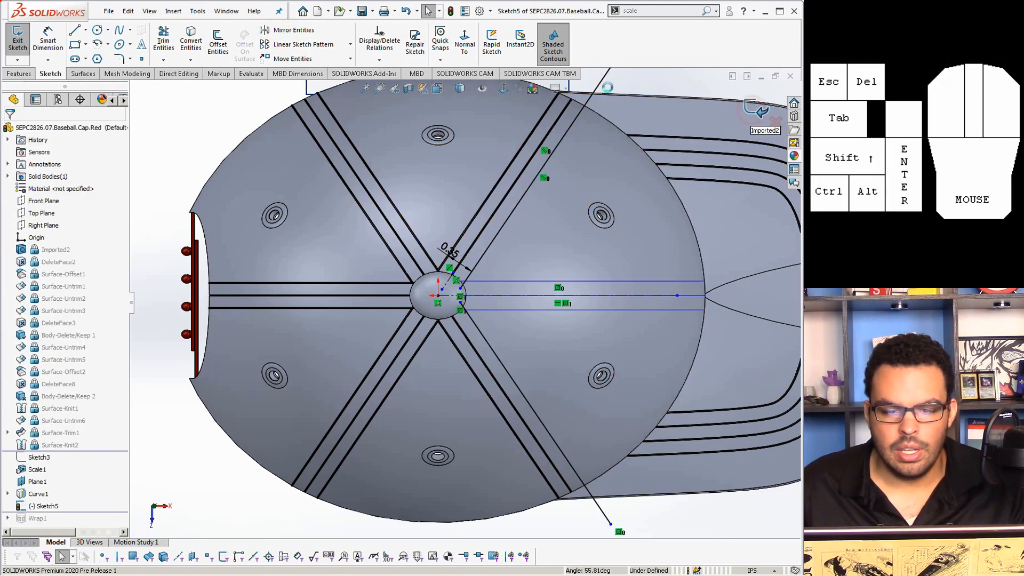
Project the side-seam line sketch onto the cap's front panel face as a curve, using Plane1 as the projection direction
left_click(757, 111)
left_click(478, 55)
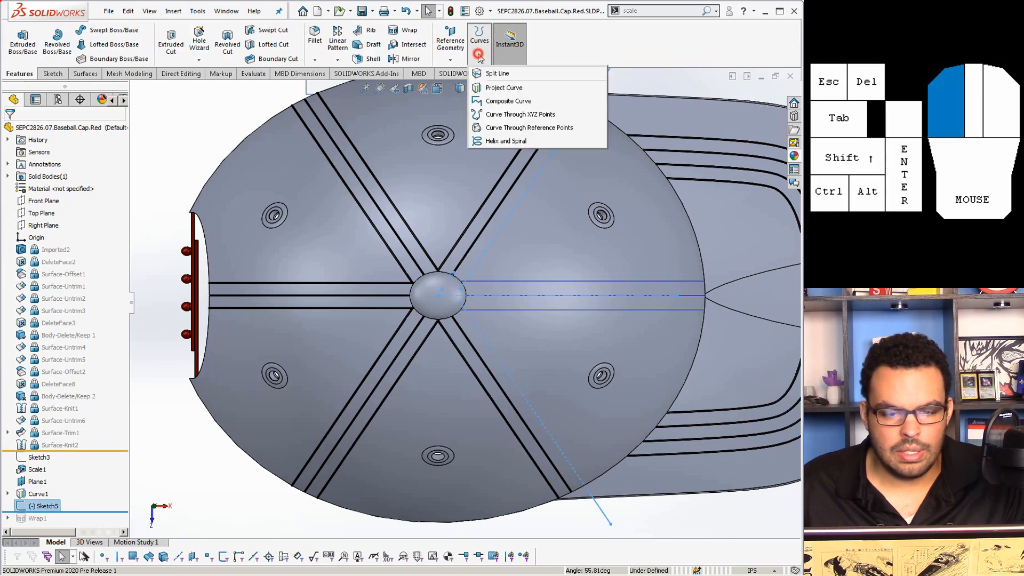
left_click(504, 88)
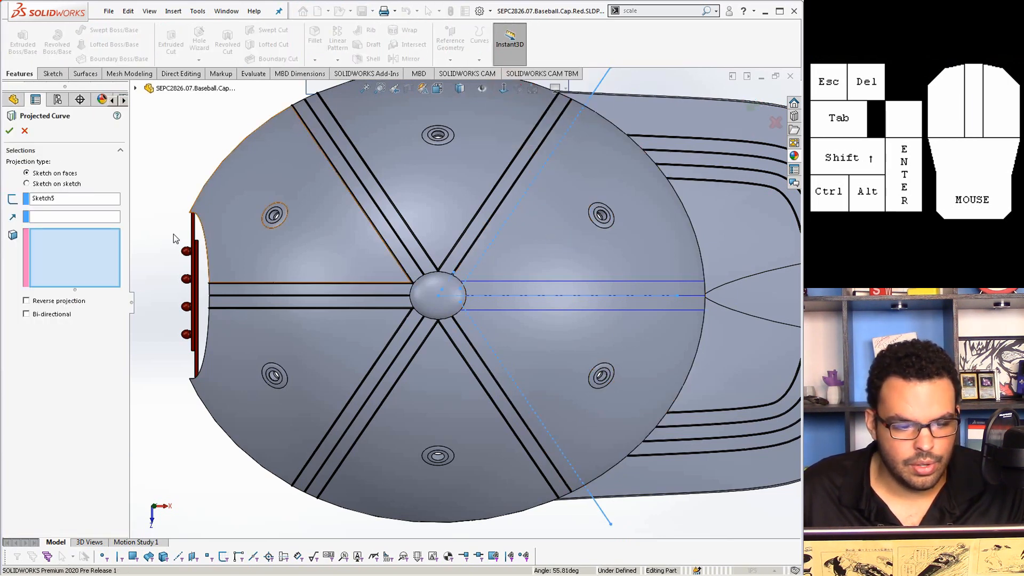
left_click(107, 216)
scroll(464, 299, "down", 3)
left_click(523, 139)
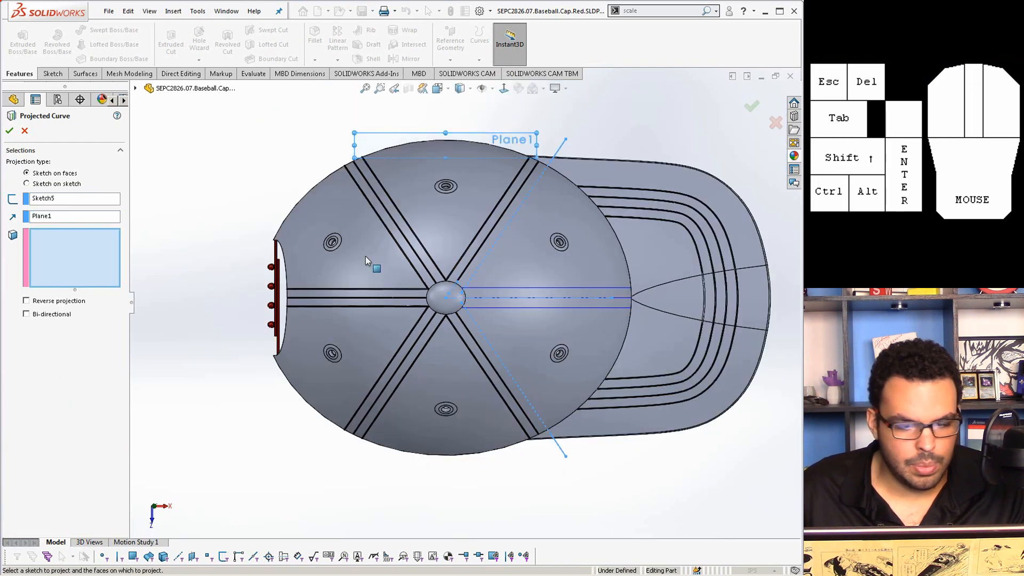
left_click(540, 262)
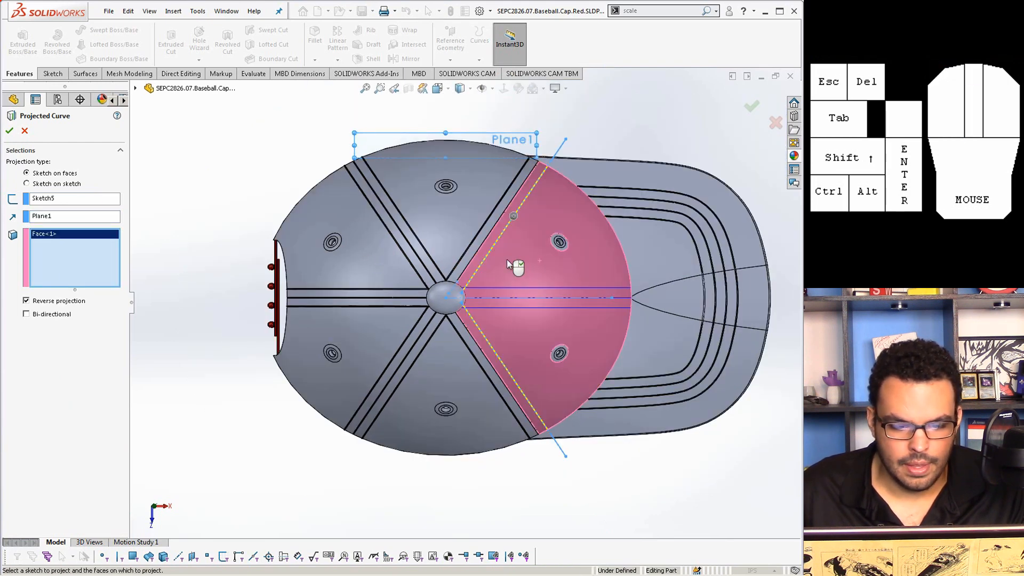
left_click(9, 131)
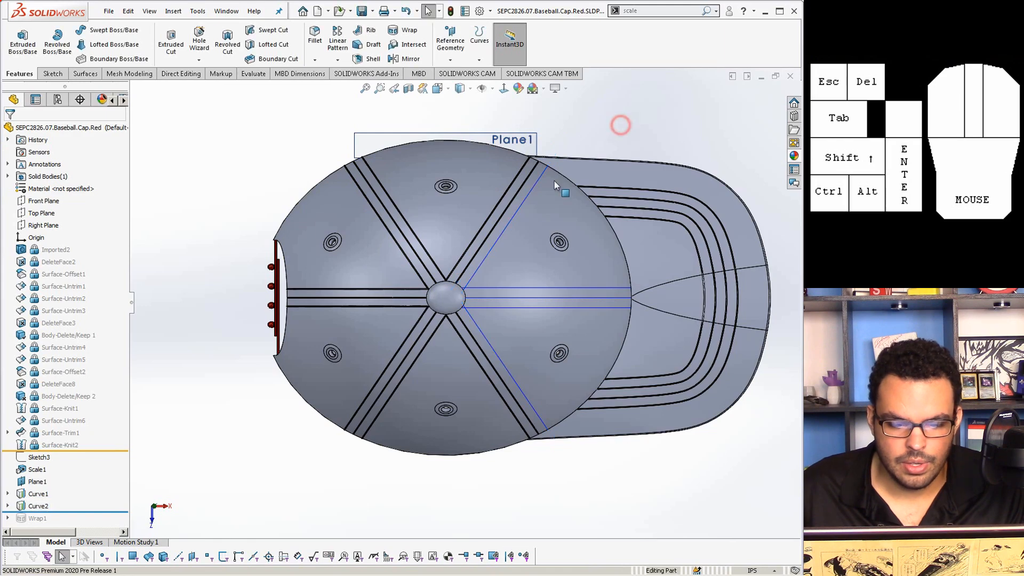
Roll the model forward past Wrap1 to restore the logo wrap on the front panel
scroll(464, 306, "down", 4)
middle_click_drag(464, 306, 433, 266)
scroll(558, 382, "up", 5)
middle_click_drag(587, 427, 553, 367)
scroll(677, 441, "up", 1)
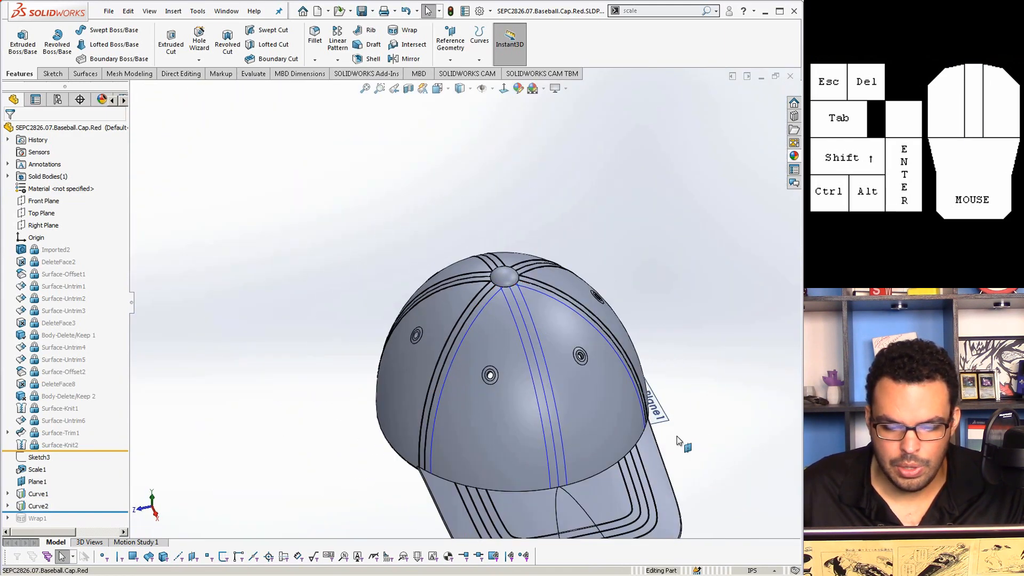
scroll(677, 440, "down", 2)
left_click_drag(96, 511, 91, 522)
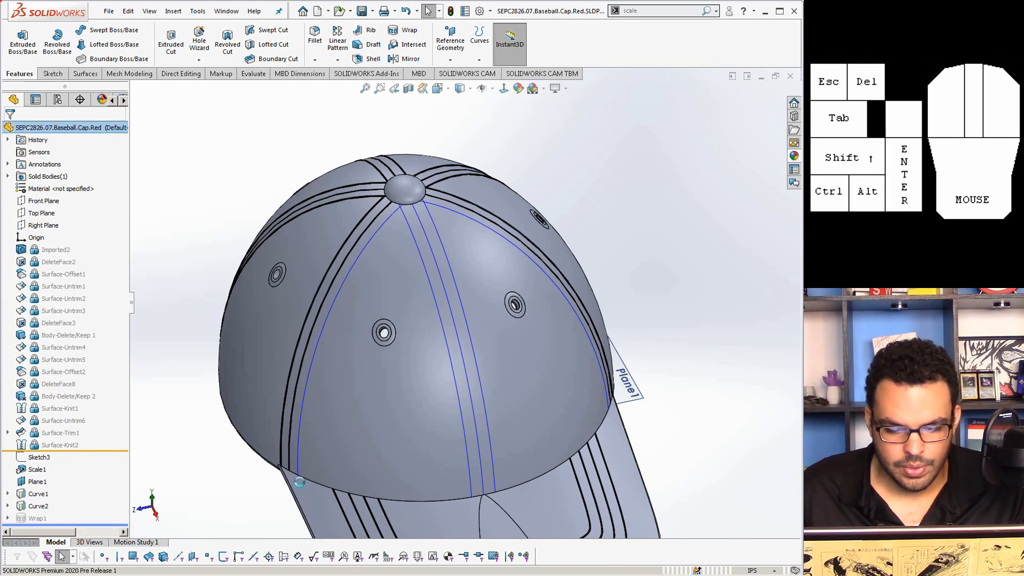
scroll(488, 438, "down", 3)
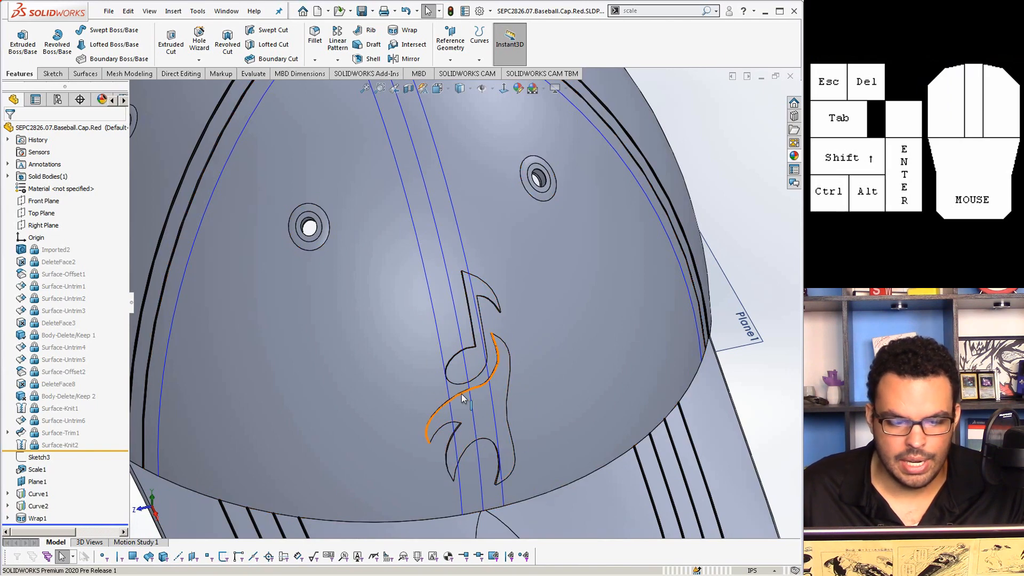
scroll(459, 406, "up", 2)
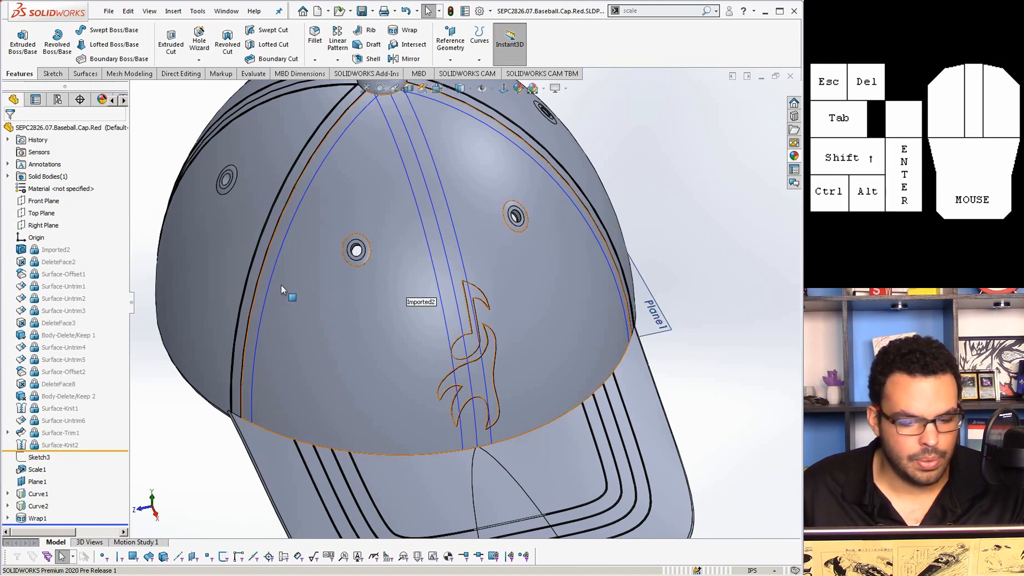
Try to sweep a circular profile of 0.02 in diameter along the projected center seam curve
left_click(84, 73)
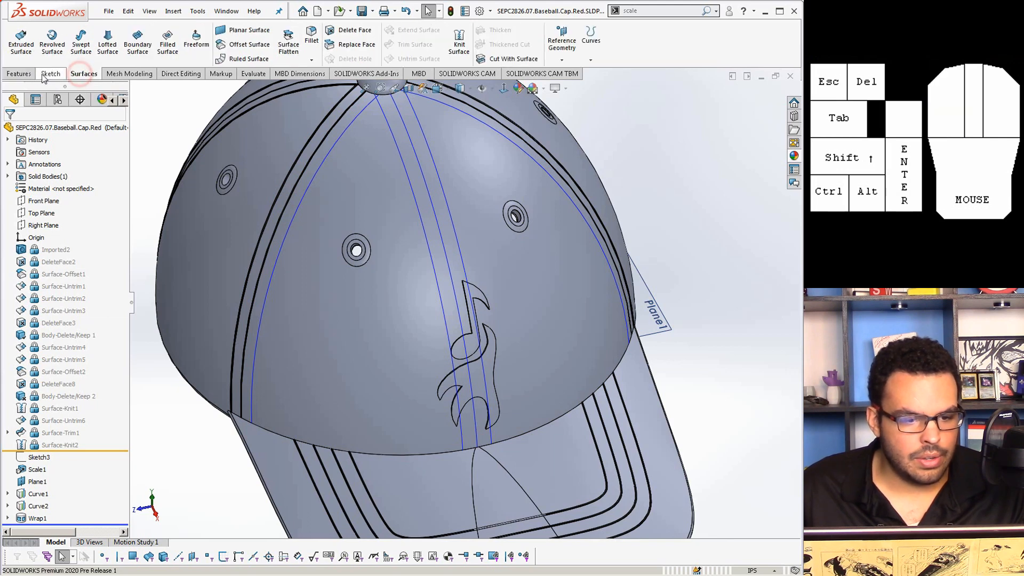
left_click(20, 74)
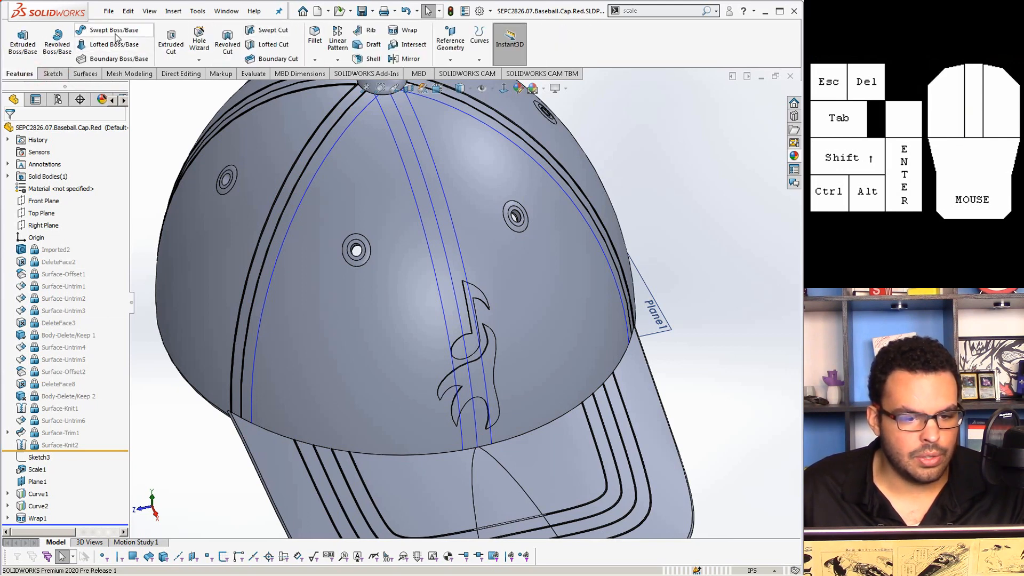
left_click(113, 30)
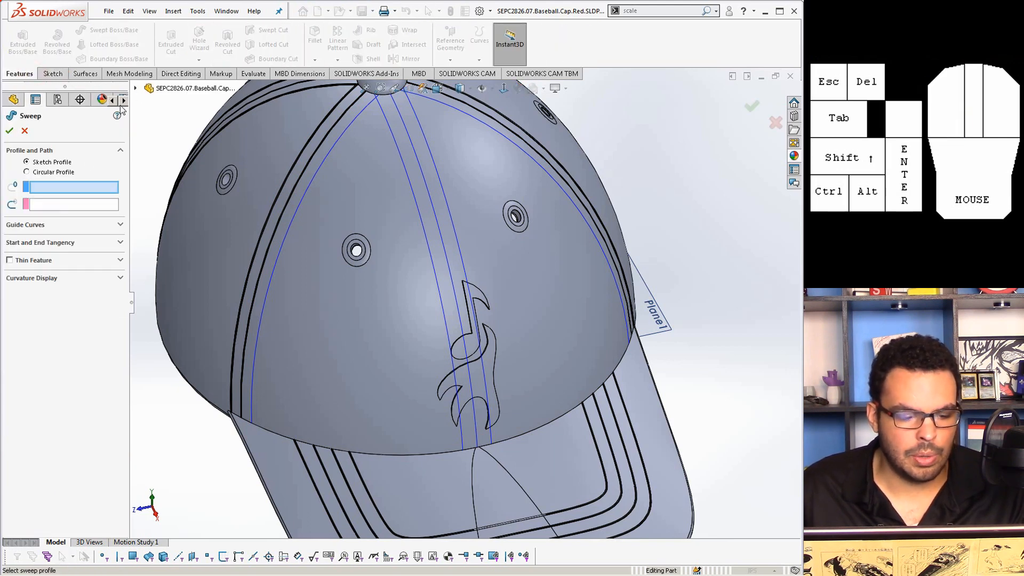
left_click(27, 172)
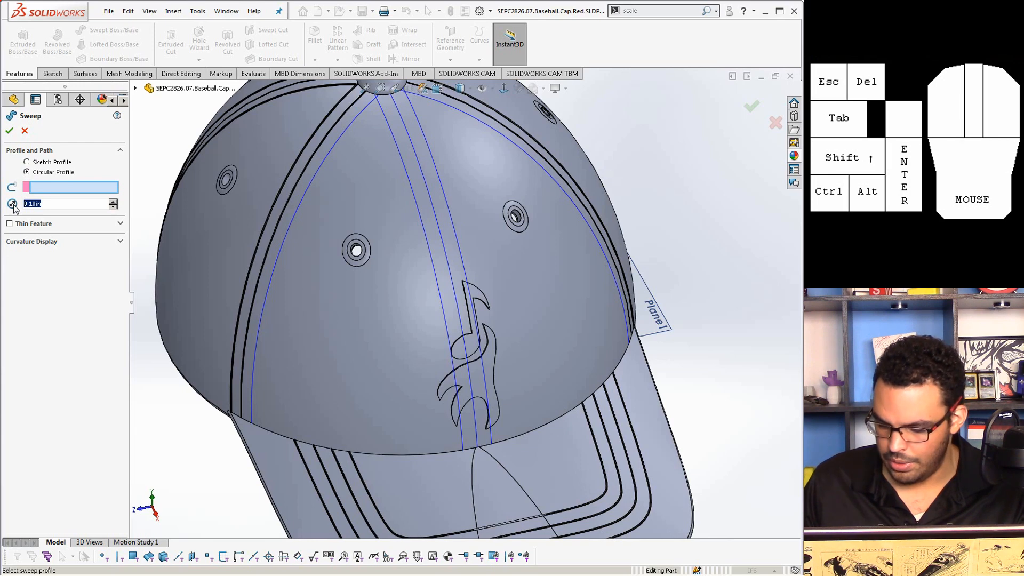
type(".02")
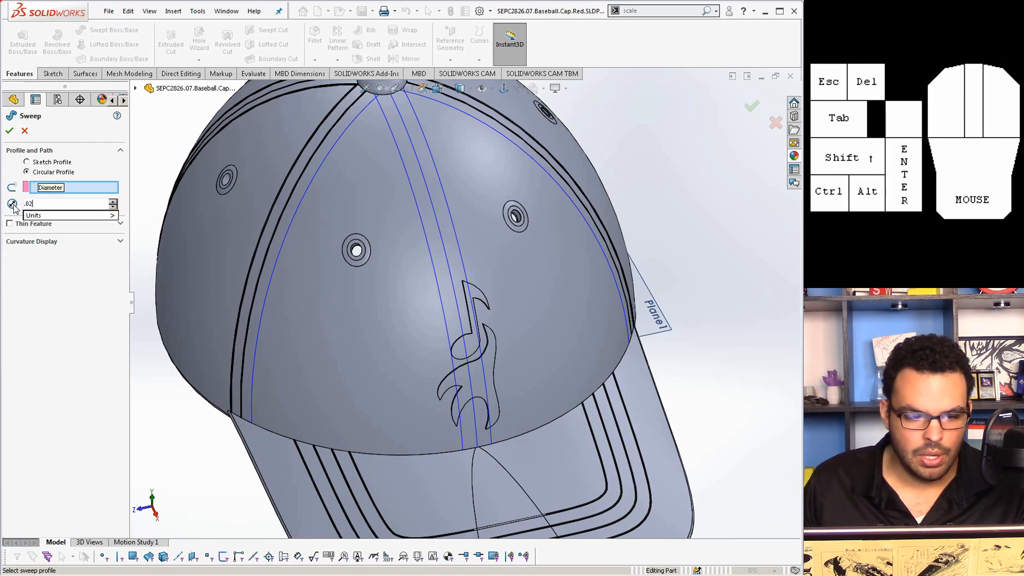
left_click(72, 191)
left_click(430, 200)
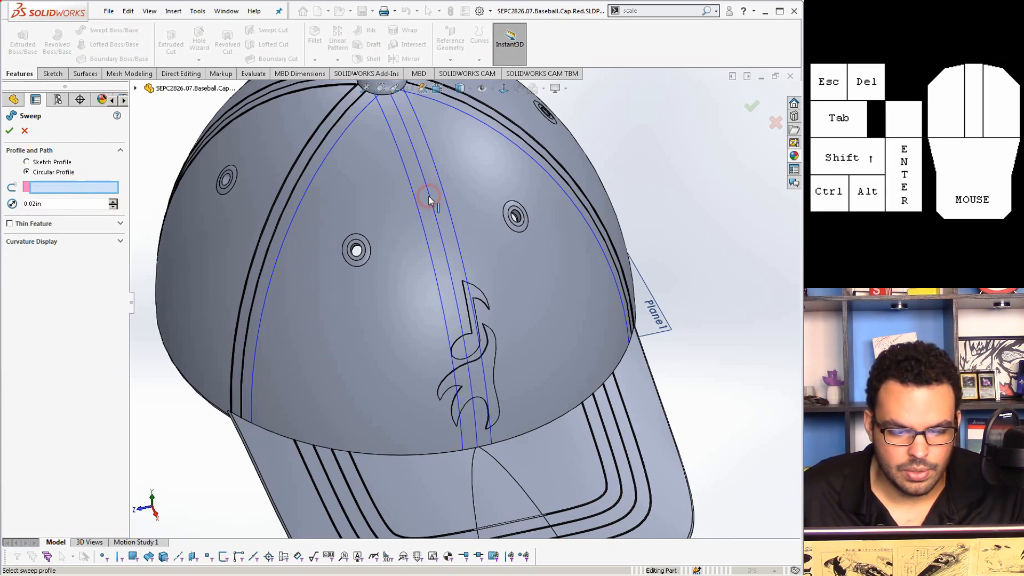
left_click(432, 202)
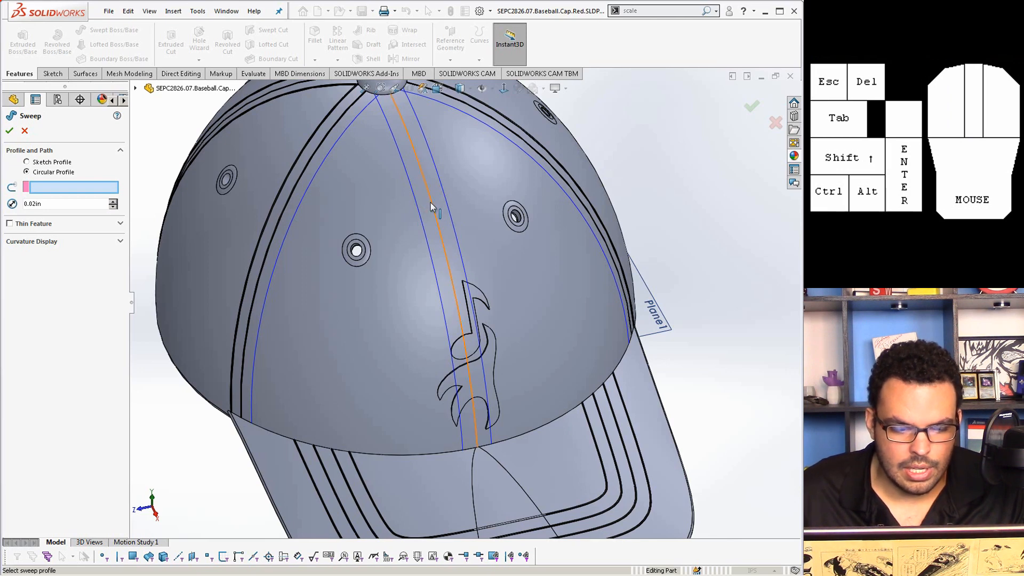
left_click(432, 206)
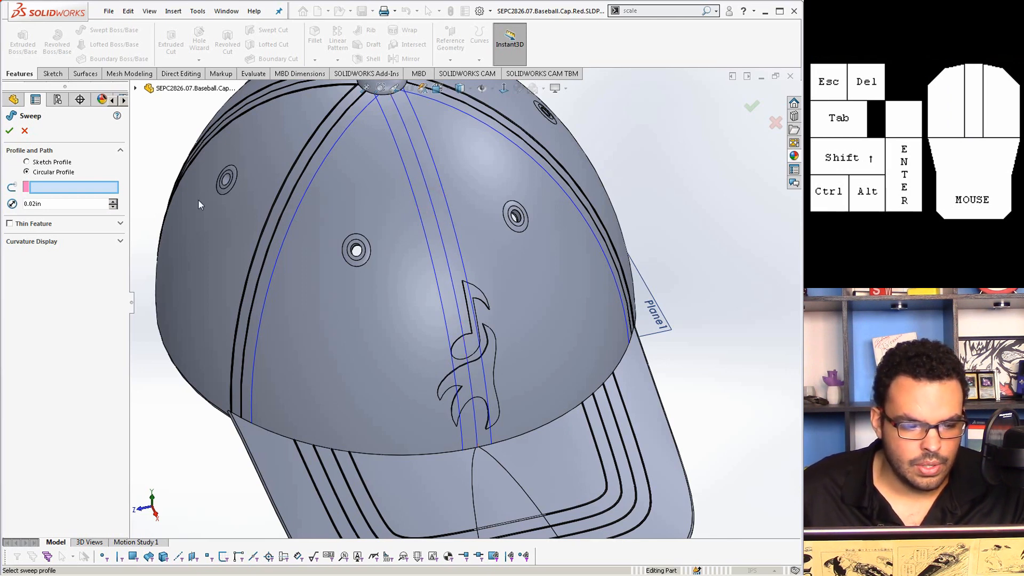
Try to pick the center seam curve as the sweep path with SelectionManager, and cancel the sweep
right_click(143, 179)
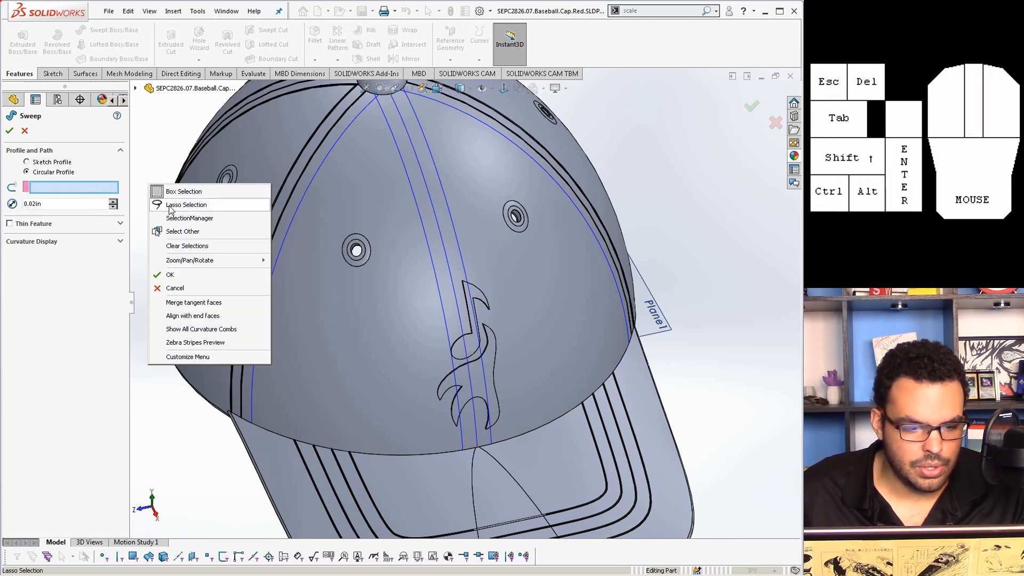
left_click(219, 213)
left_click(425, 189)
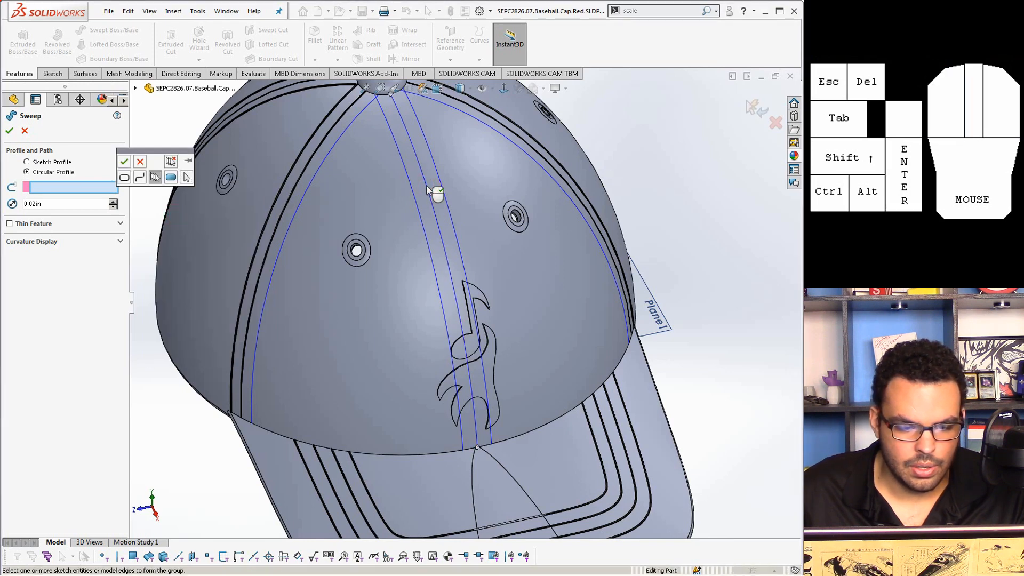
left_click(426, 190)
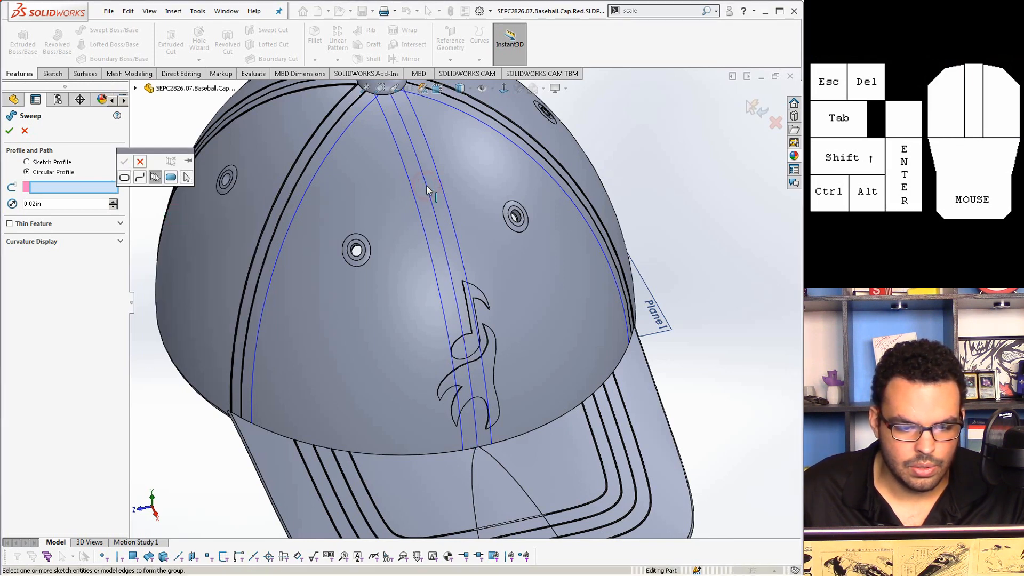
left_click(140, 163)
left_click(24, 132)
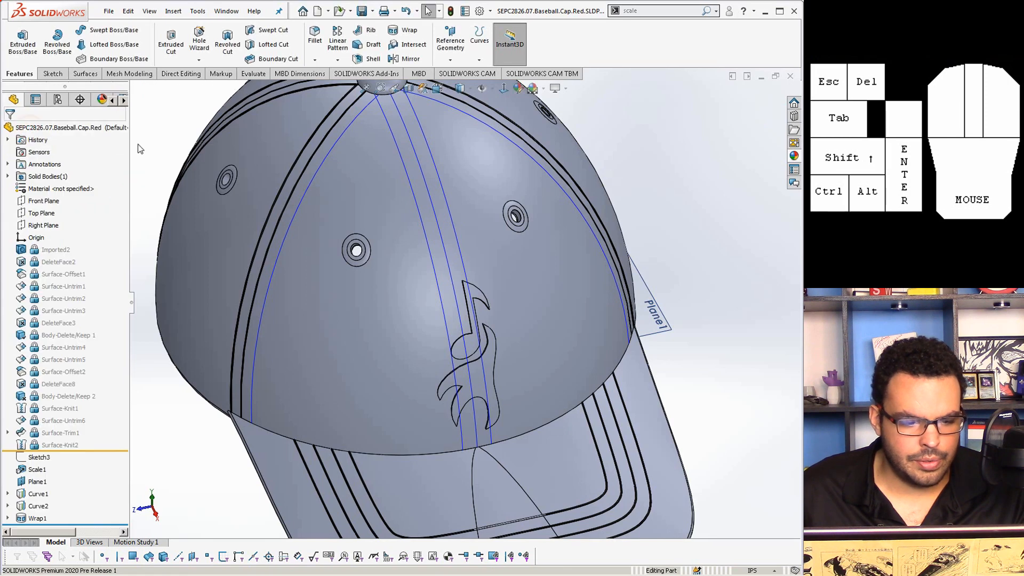
left_click(149, 142)
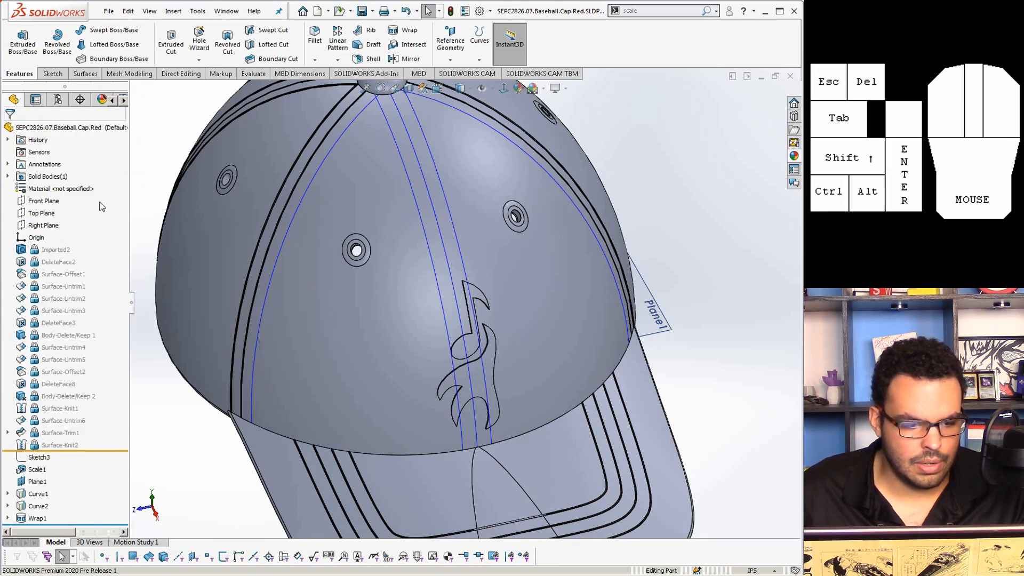
Create a 3D sketch by converting the three center seam curves and both side-seam curves on the front panel, and finish it
left_click(53, 73)
left_click(18, 60)
left_click(37, 84)
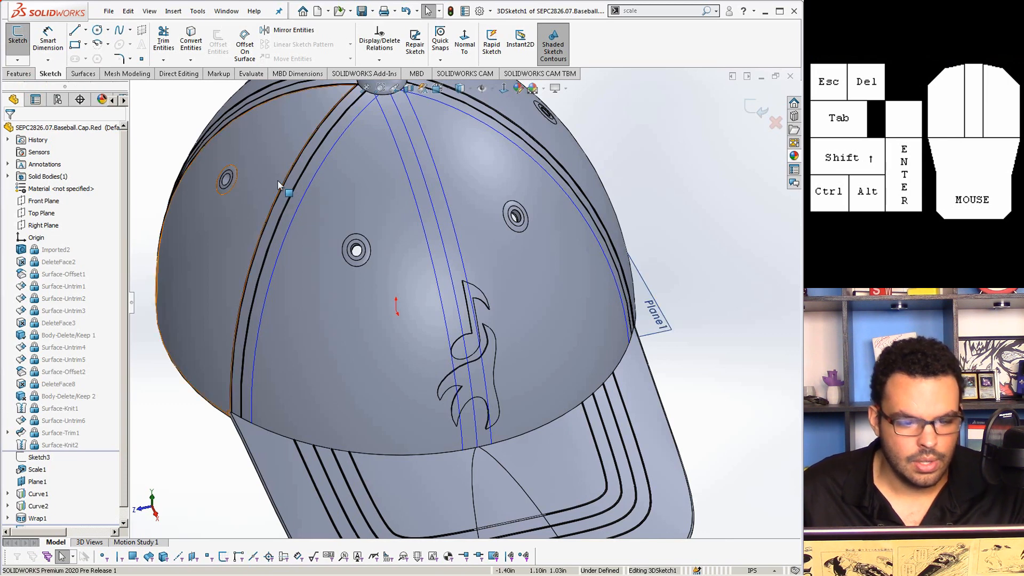
left_click(310, 190)
left_click(197, 49)
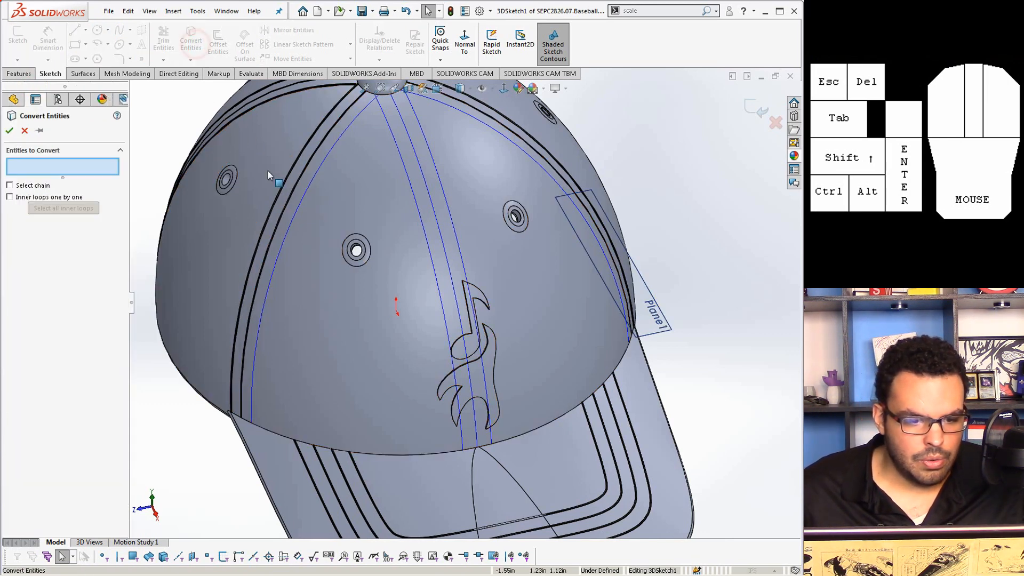
left_click(311, 200)
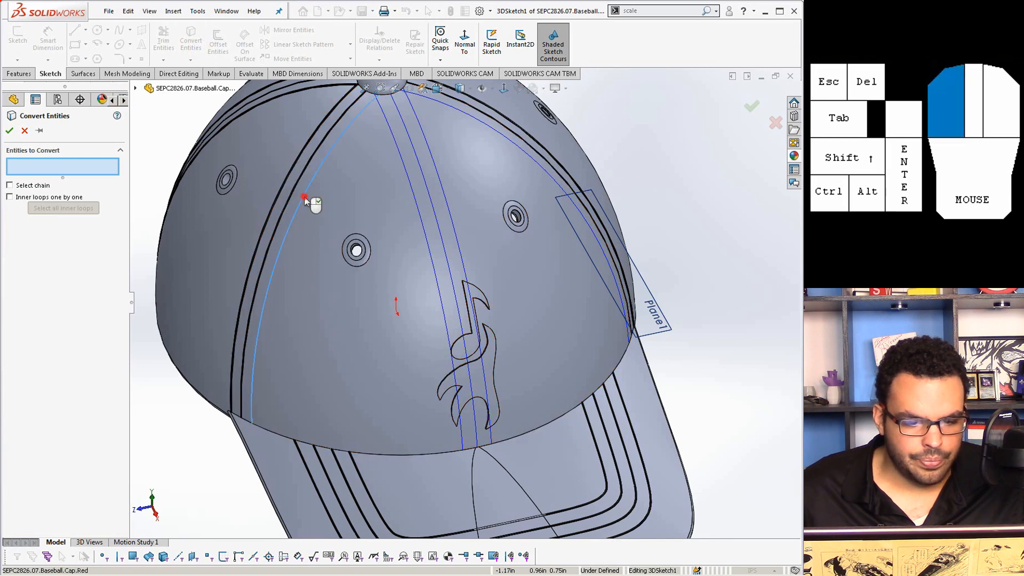
left_click(414, 196)
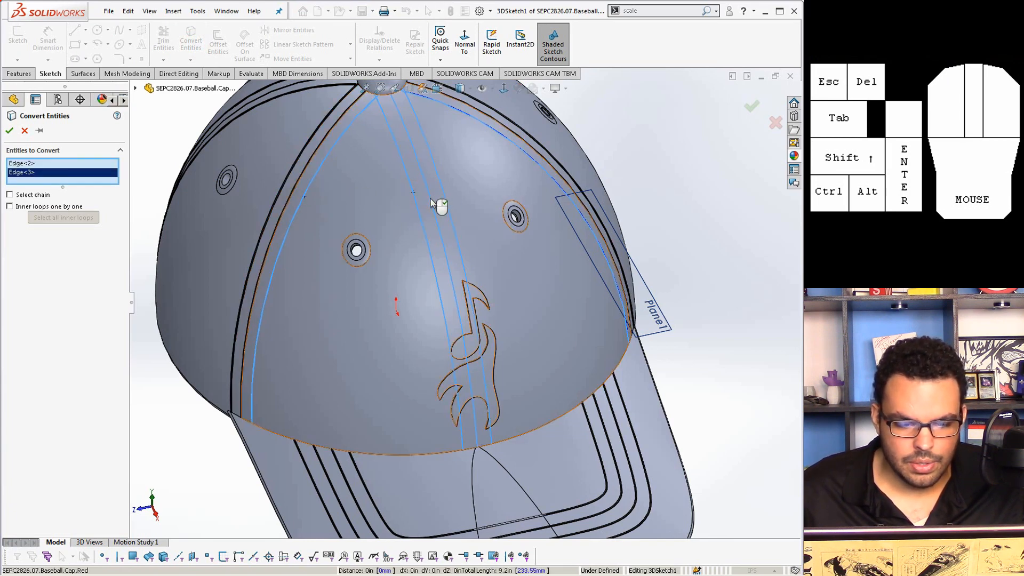
left_click(434, 201)
left_click(447, 202)
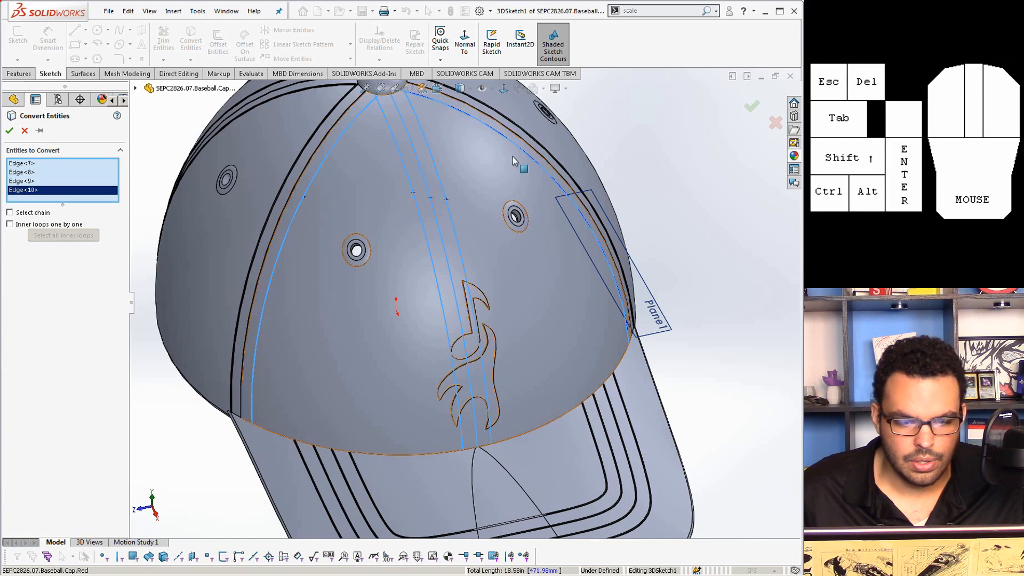
left_click(500, 137)
middle_click_drag(501, 138, 475, 167)
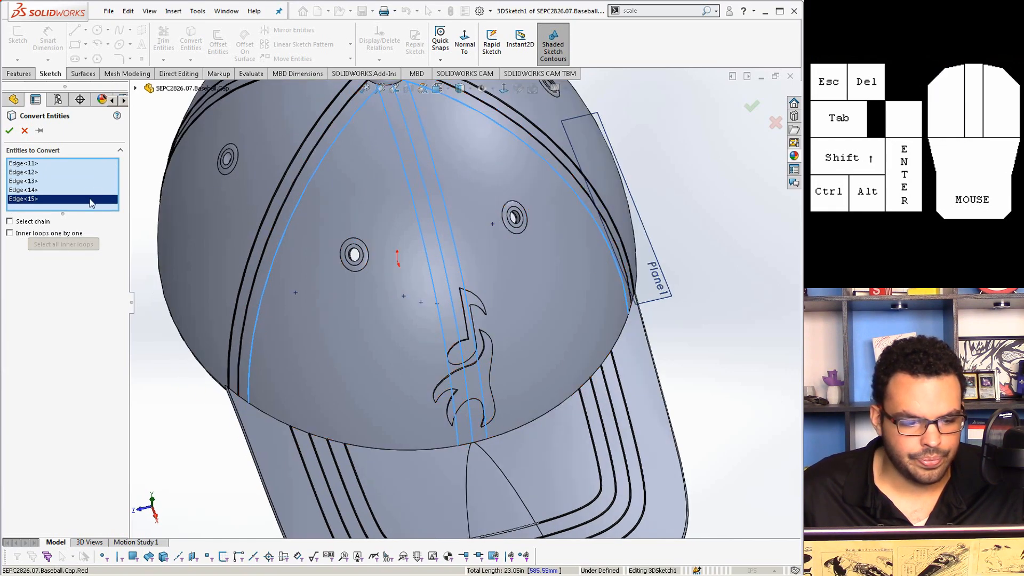
key("z")
key("z")
left_click(9, 131)
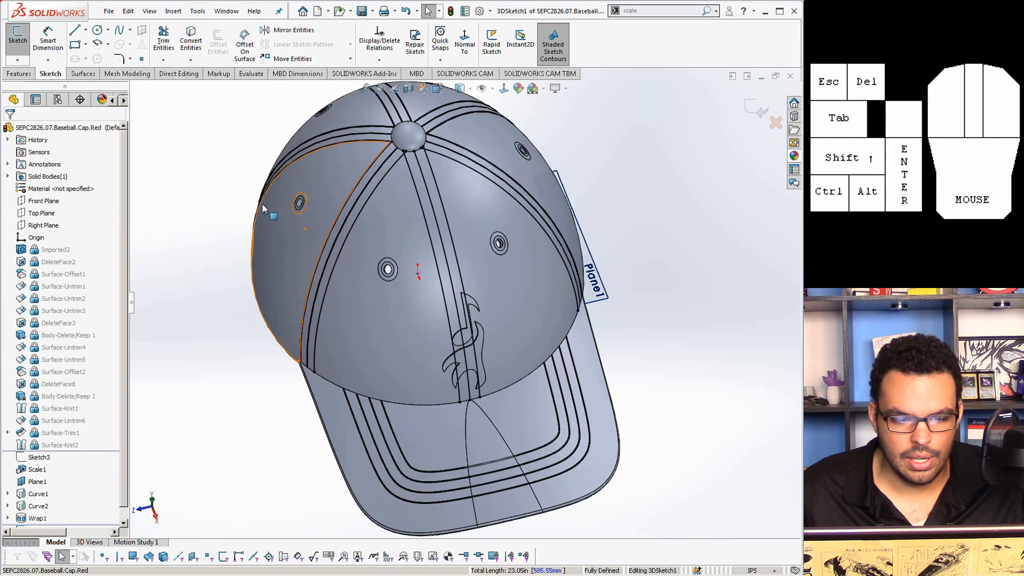
scroll(347, 262, "down", 2)
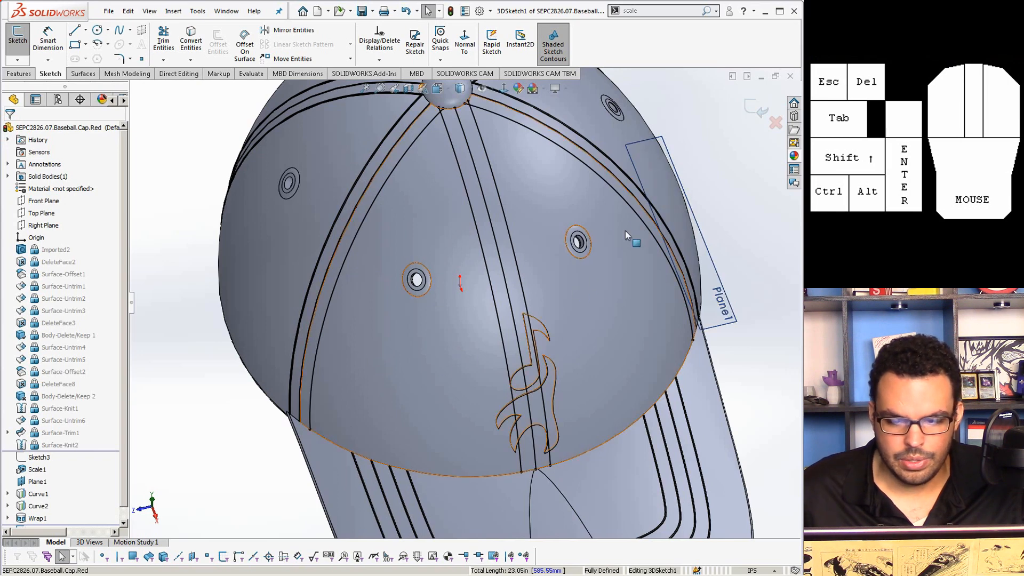
left_click(756, 108)
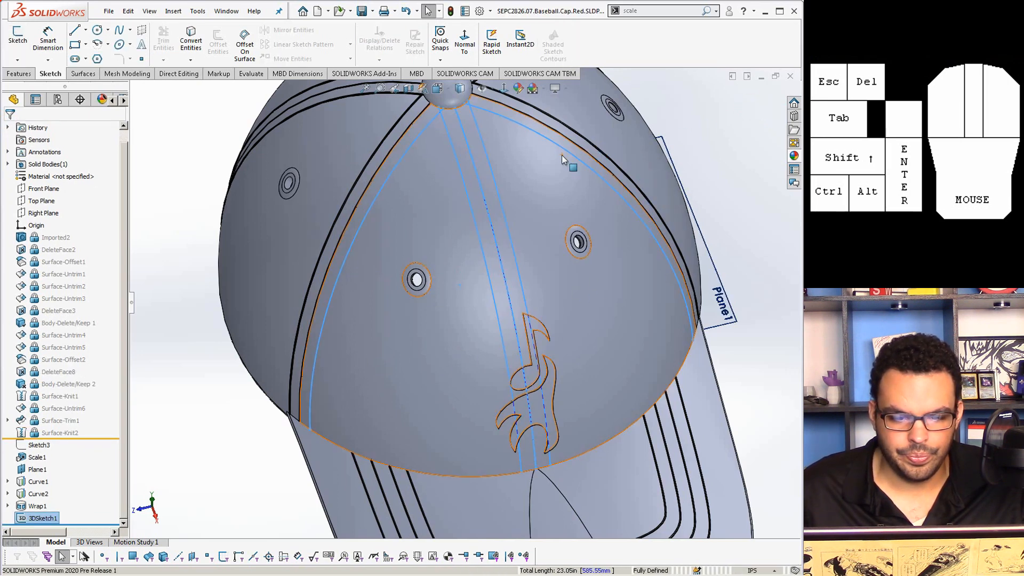
Clear the selection and hide Plane1
left_click(719, 167)
left_click(729, 315)
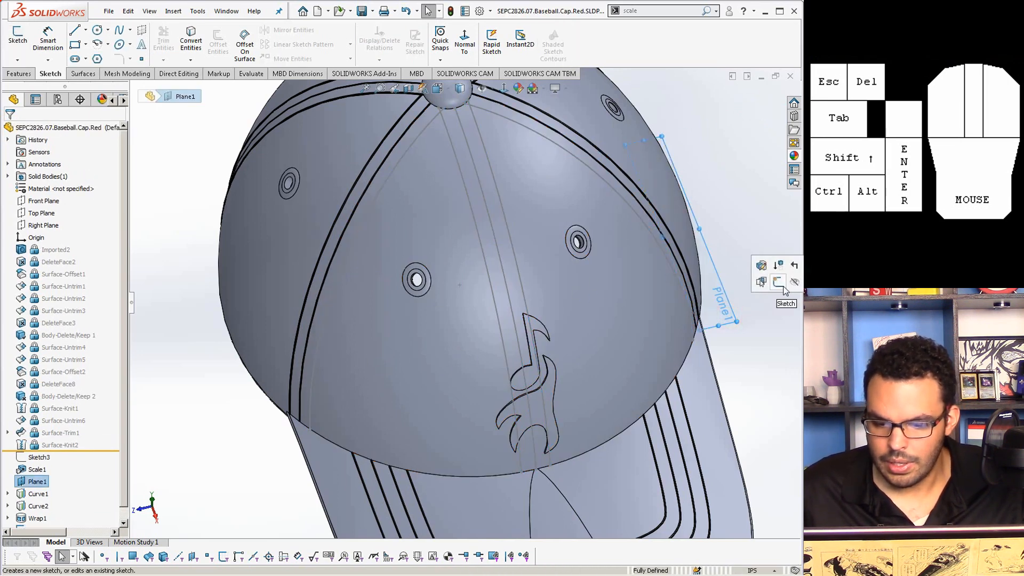
left_click(792, 283)
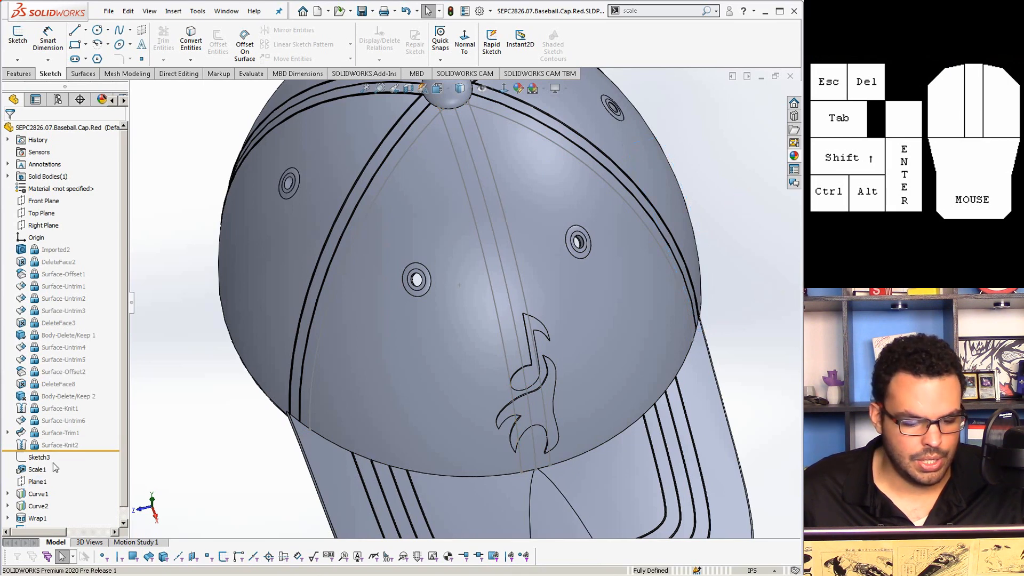
Sweep a circular profile of 0.02 in diameter along the middle of the three center seam curves, selecting only that curve as the path
scroll(53, 462, "down", 1)
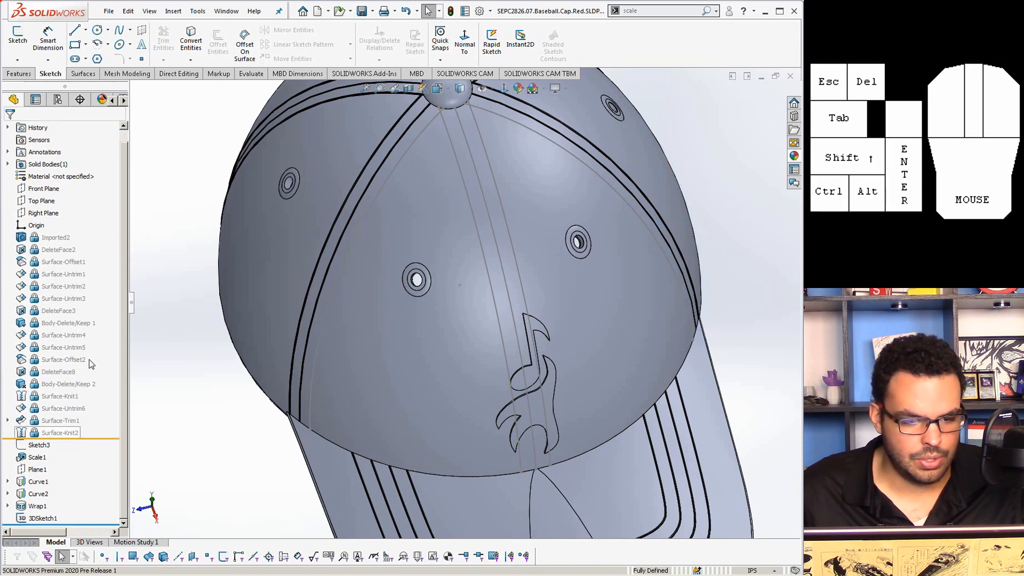
left_click(18, 73)
left_click(138, 33)
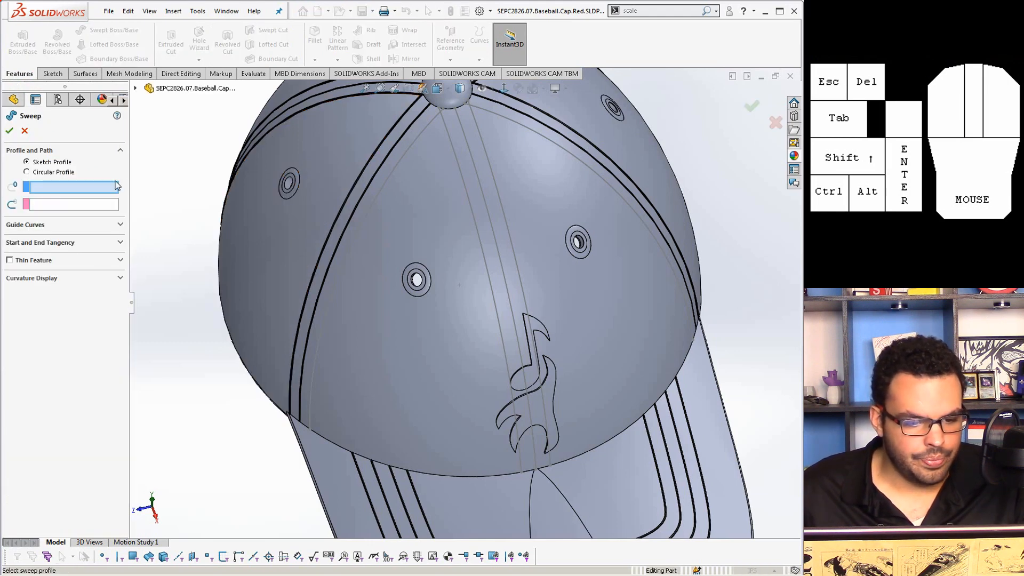
left_click(63, 172)
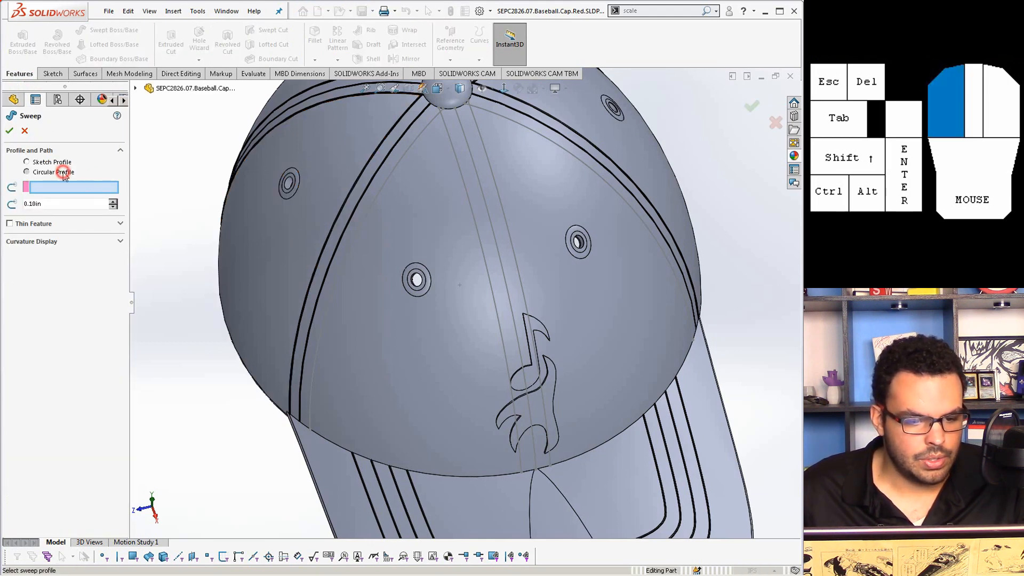
double_click(75, 204)
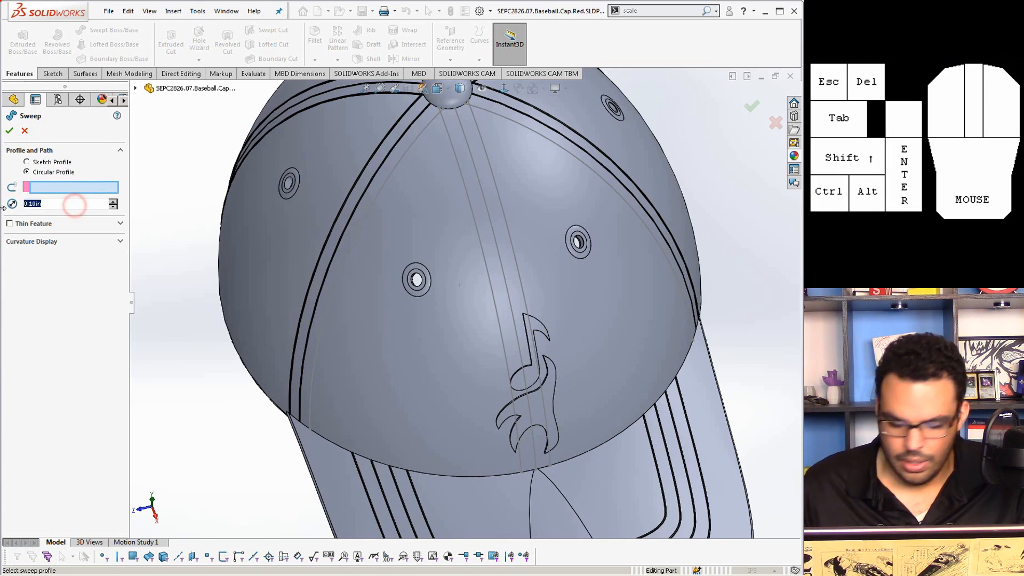
type(".02")
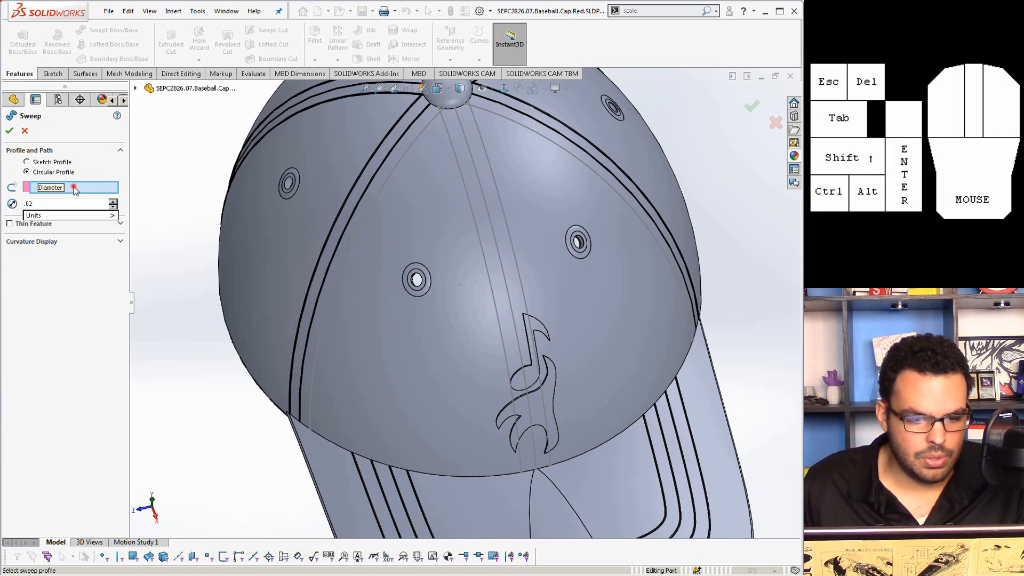
left_click(74, 187)
left_click(483, 196)
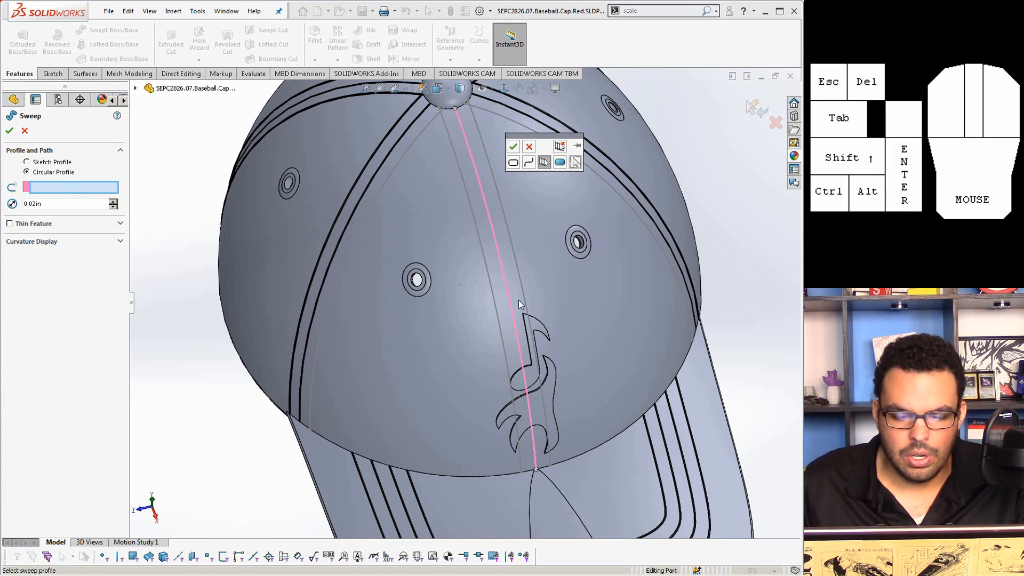
left_click(513, 147)
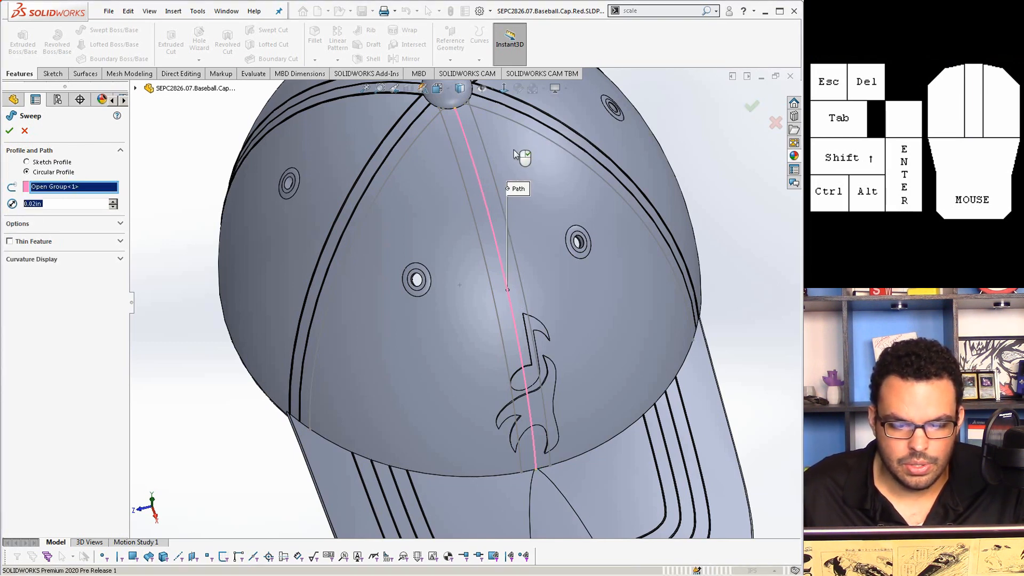
scroll(534, 295, "down", 8)
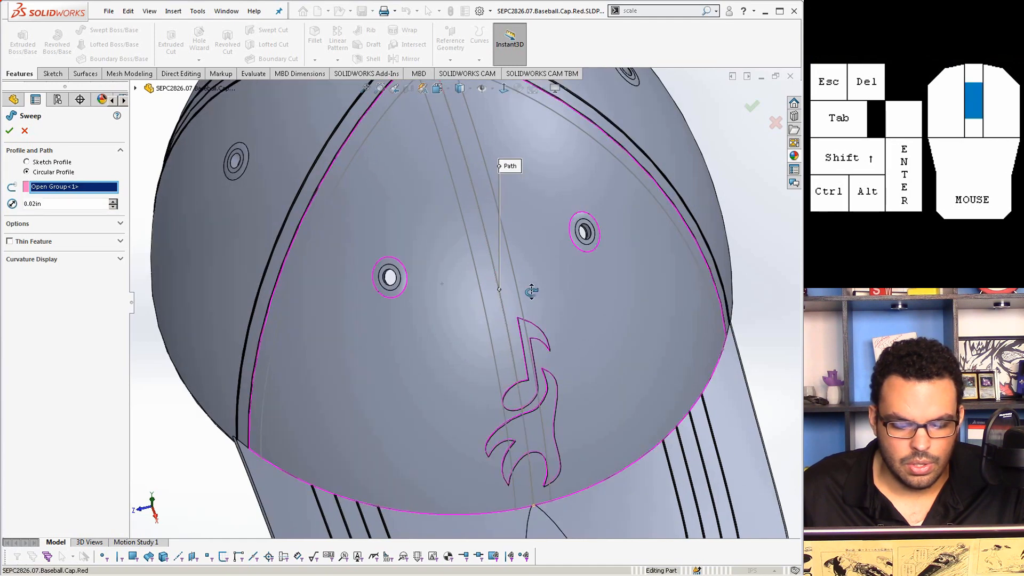
scroll(464, 267, "up", 6)
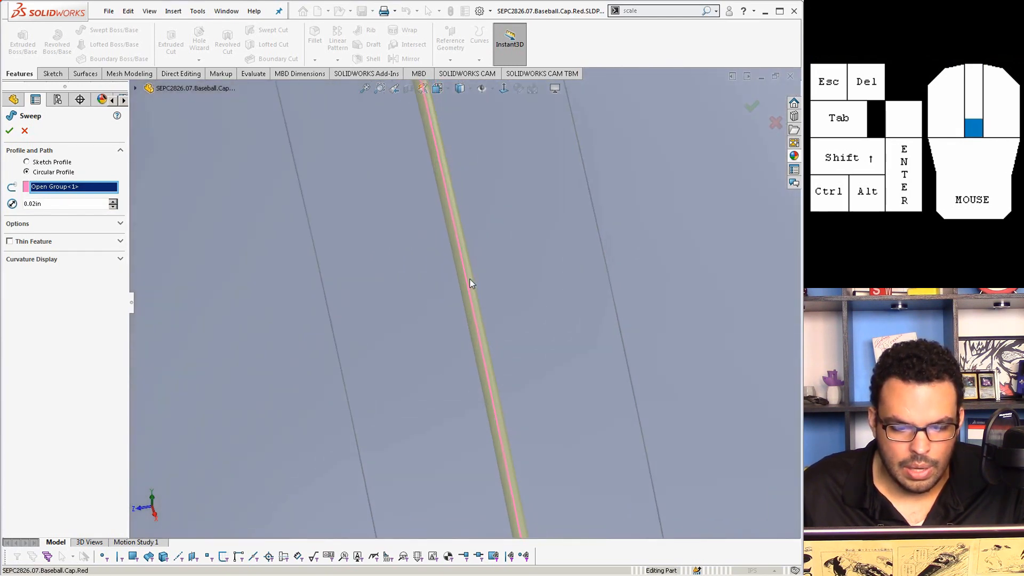
scroll(469, 341, "up", 4)
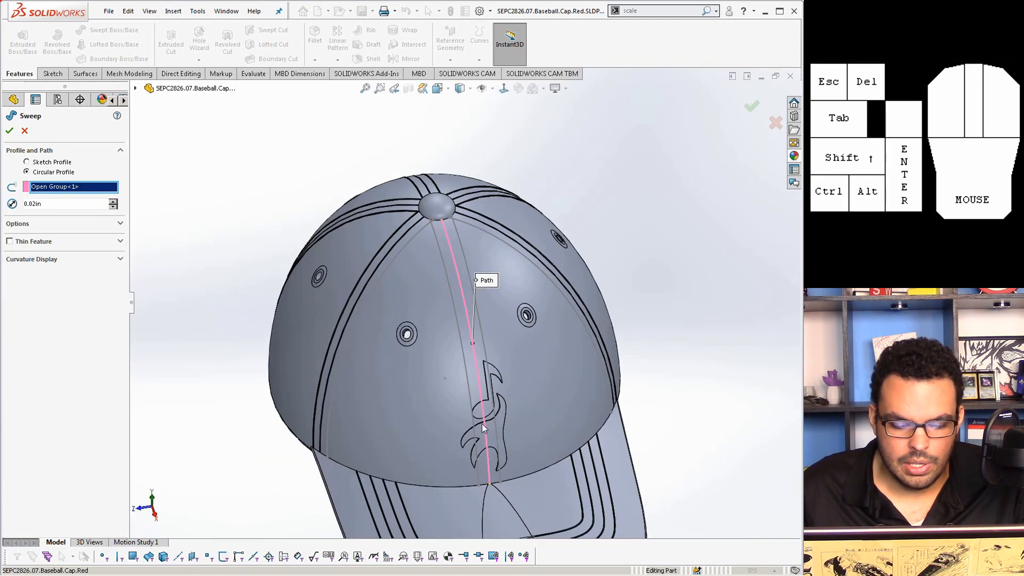
scroll(482, 424, "down", 3)
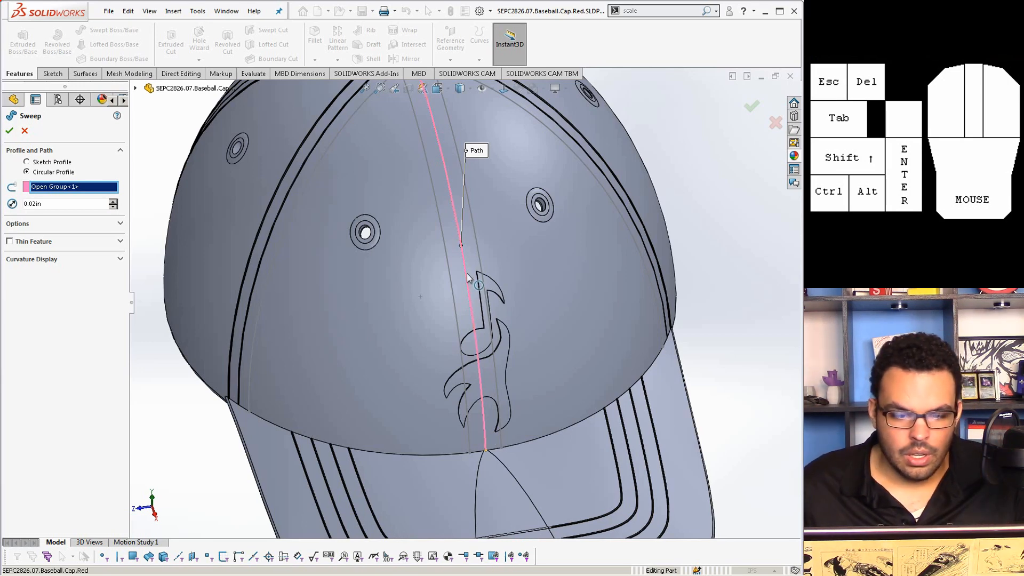
left_click(10, 131)
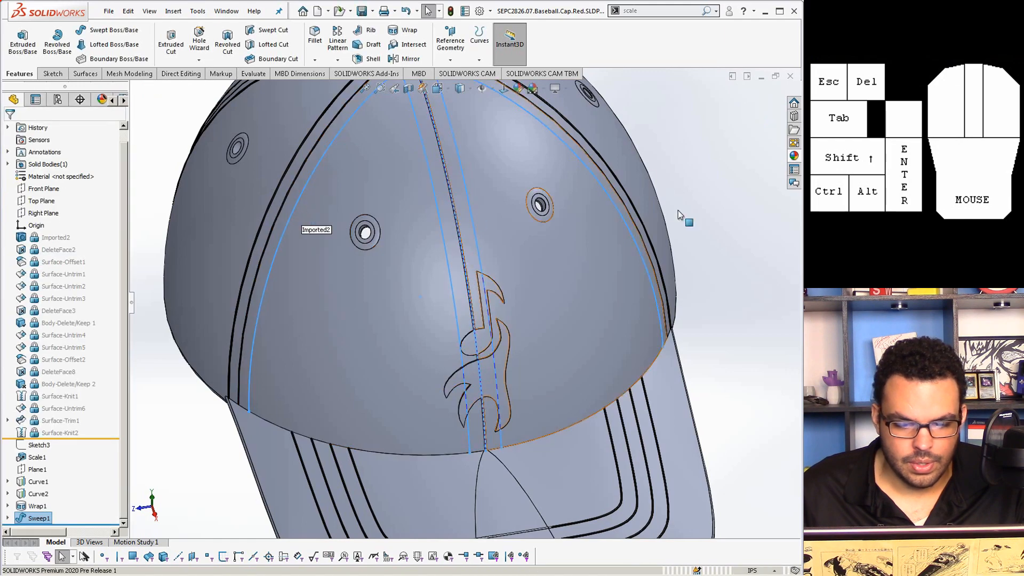
Show the 3D sketch absorbed by the new sweep so its remaining seam curves can be reused
scroll(441, 238, "down", 5)
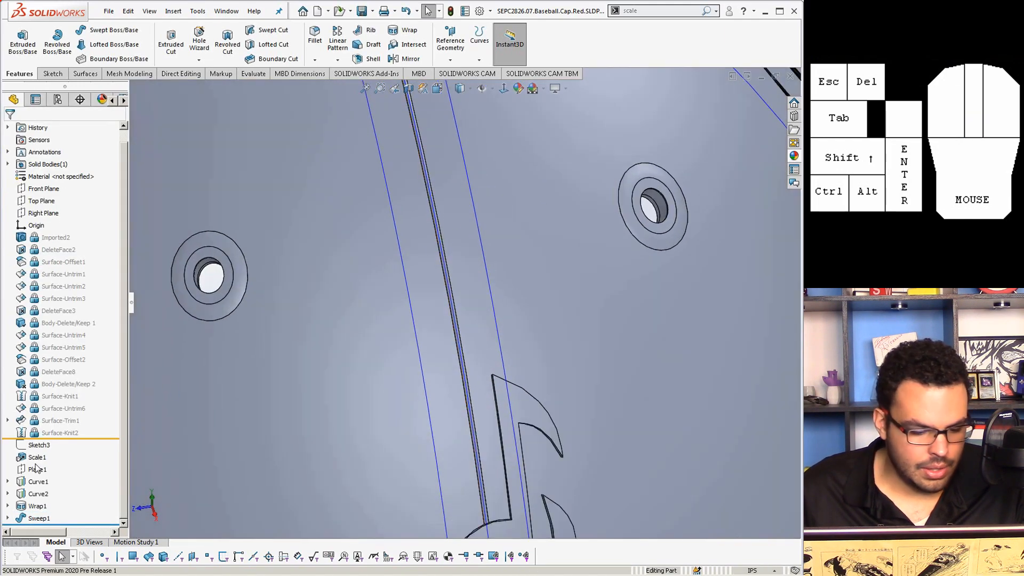
left_click(31, 494)
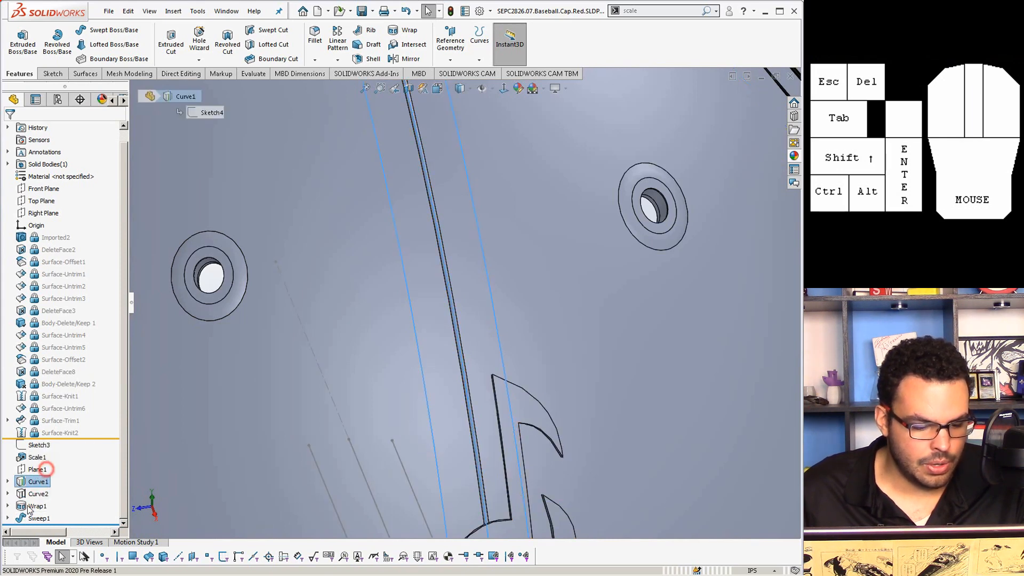
left_click(7, 519)
left_click(39, 518)
left_click(53, 498)
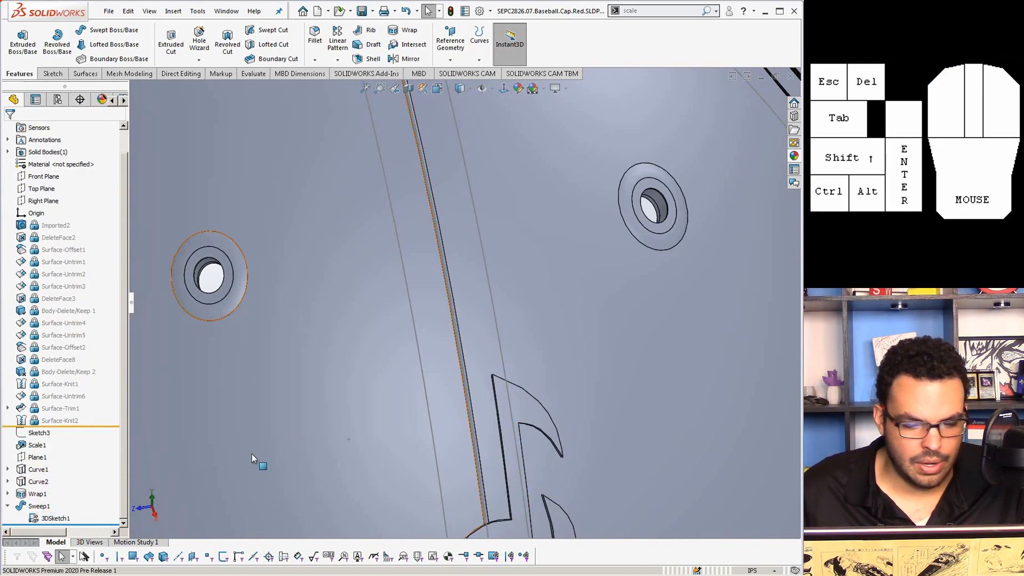
Start another sweep with a circular profile and clear the whole 3D sketch from its path selection
scroll(251, 453, "up", 5)
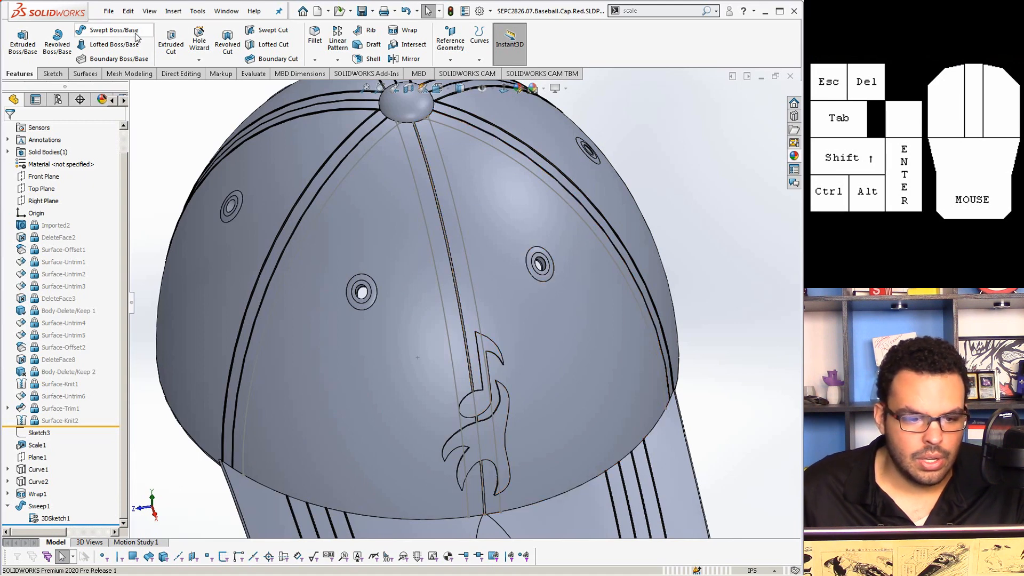
left_click(113, 30)
left_click(465, 244)
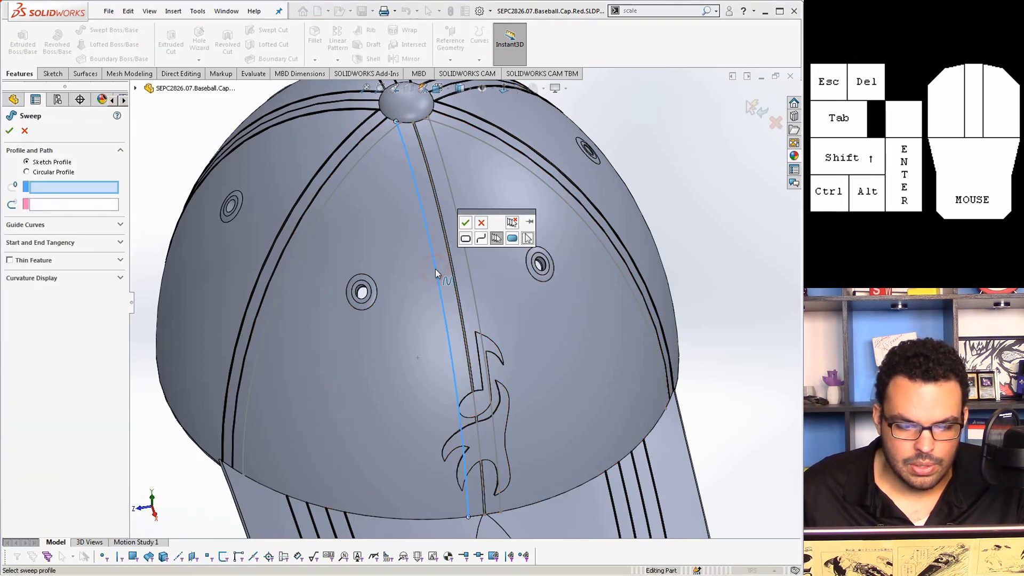
left_click(26, 172)
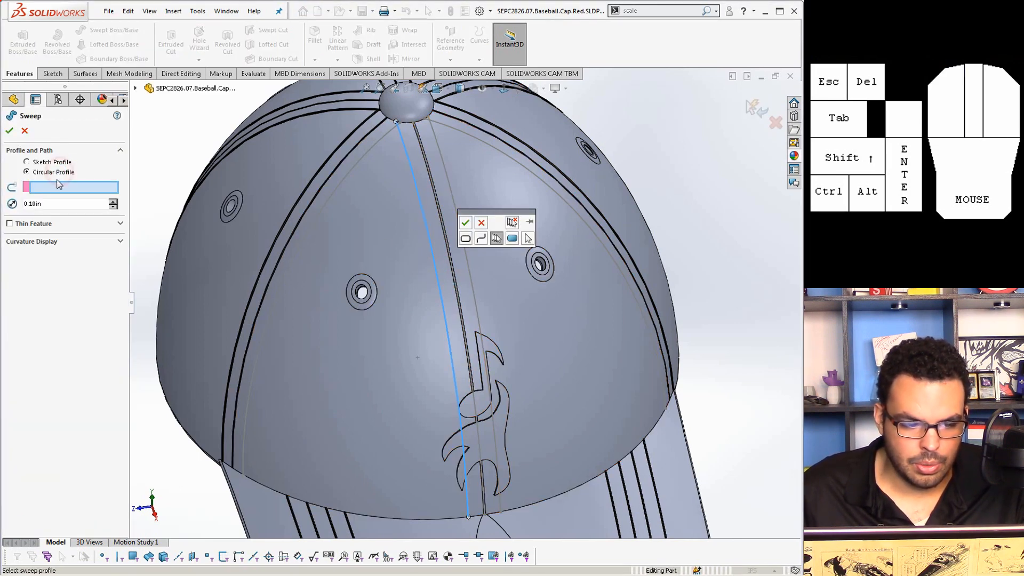
left_click(465, 222)
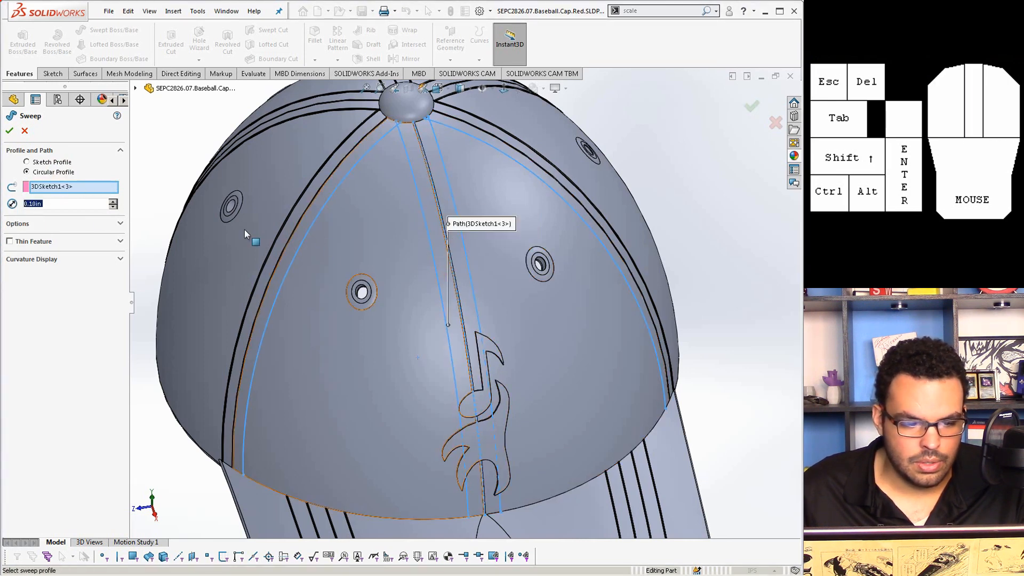
right_click(81, 188)
left_click(92, 195)
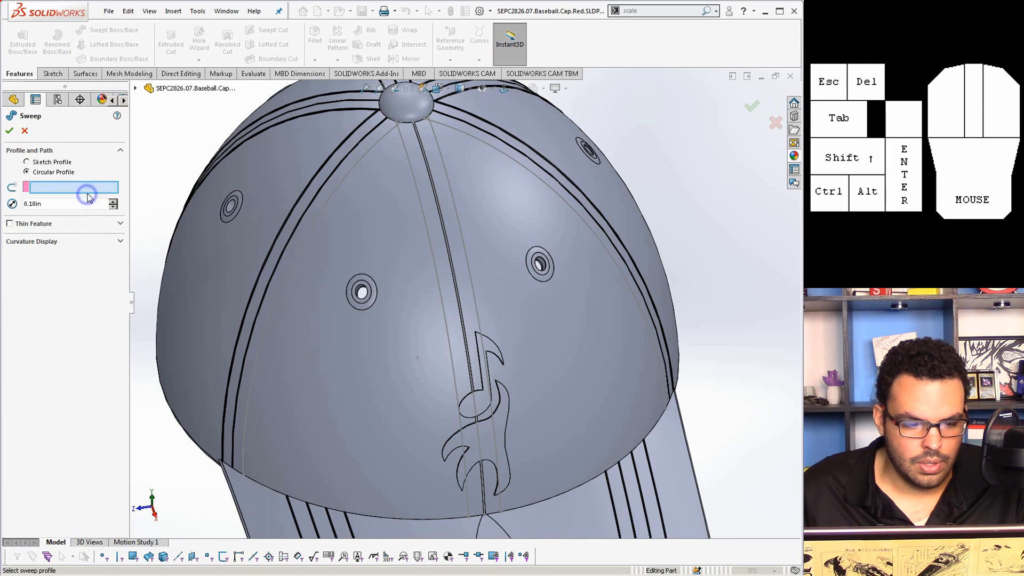
Choose only the center seam curve left of the finished stitch as the path with SelectionManager and sweep it at 0.02 in diameter
right_click(153, 197)
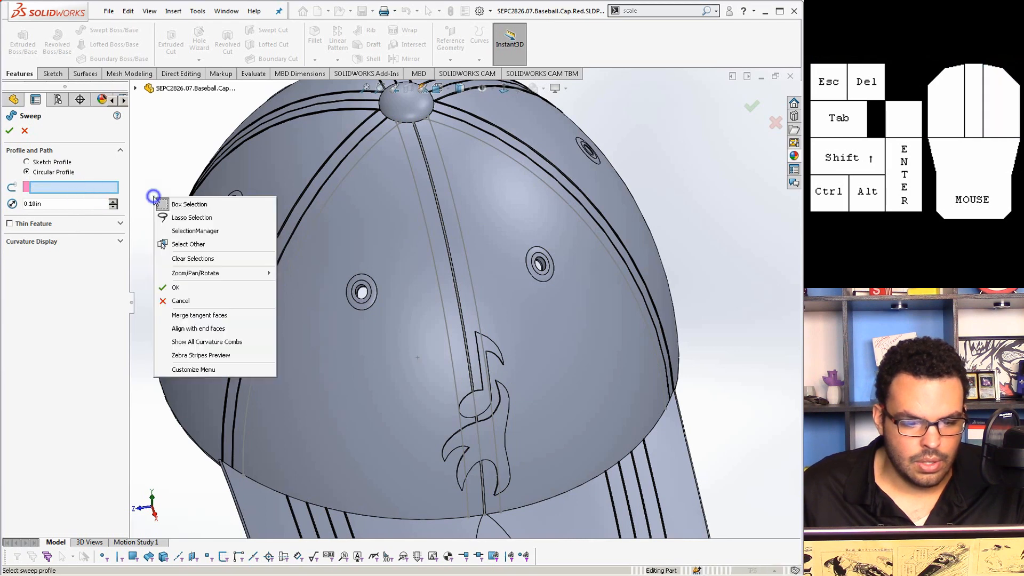
left_click(196, 231)
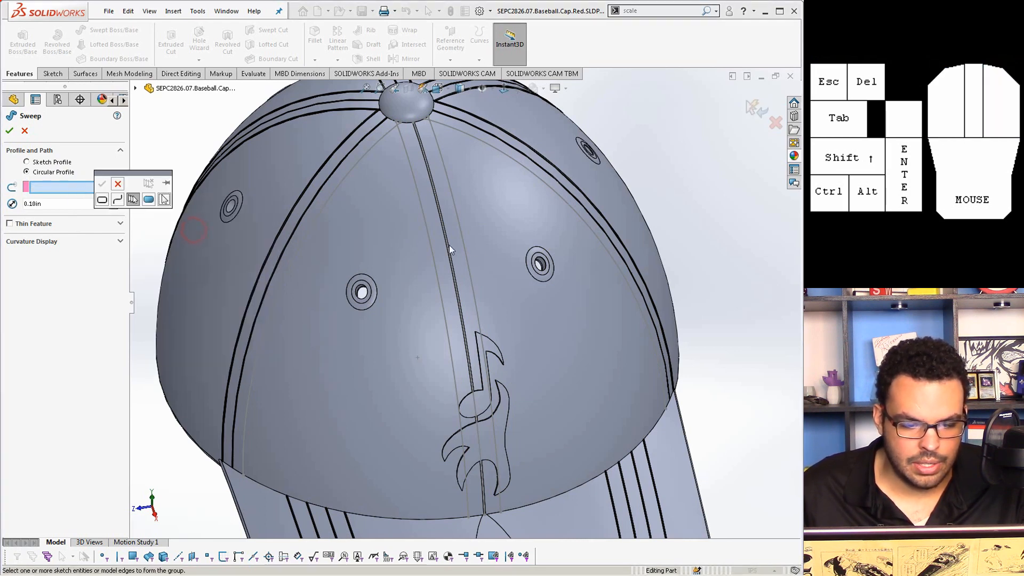
left_click(438, 264)
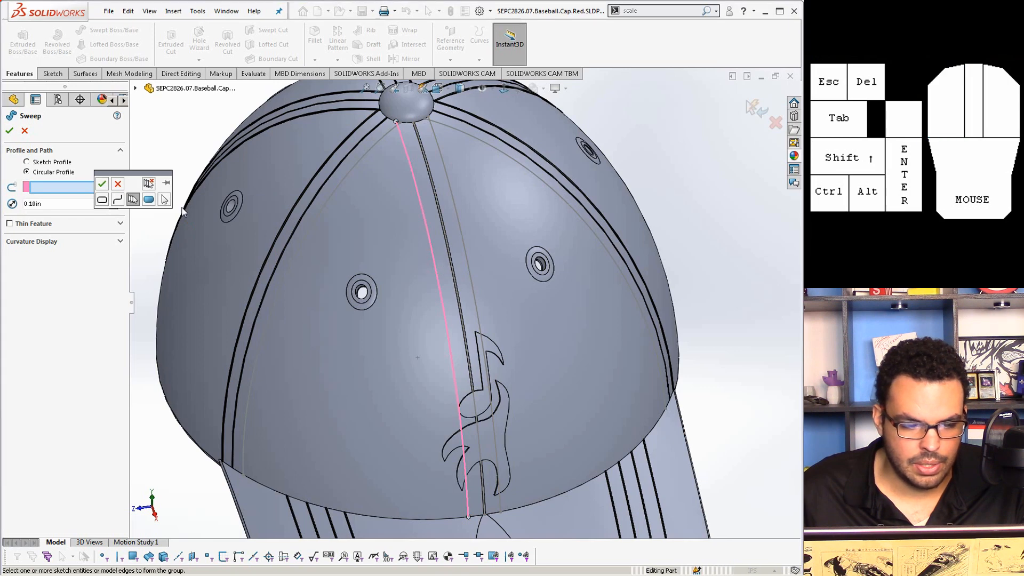
left_click(101, 184)
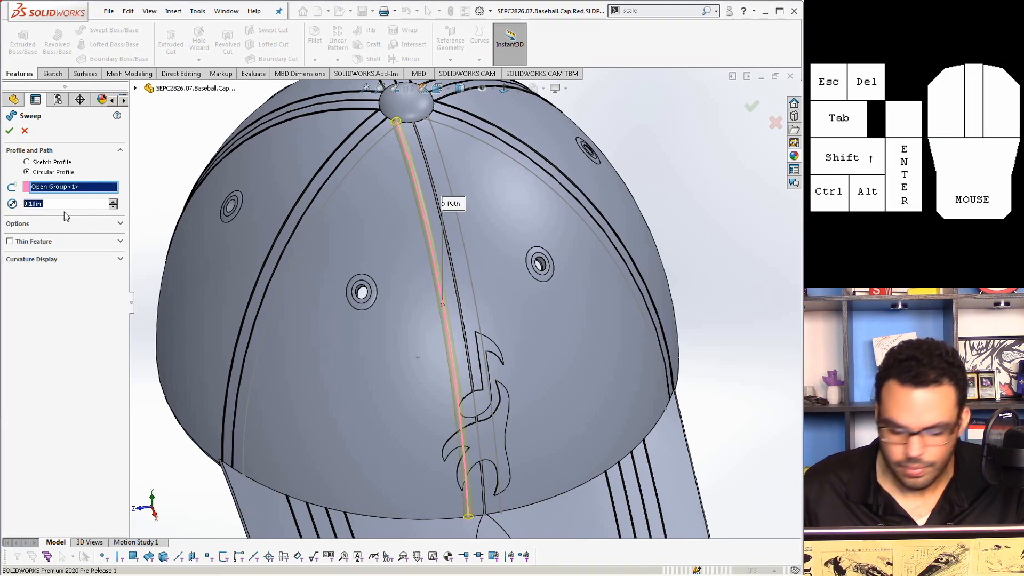
type("0.02")
key("Return")
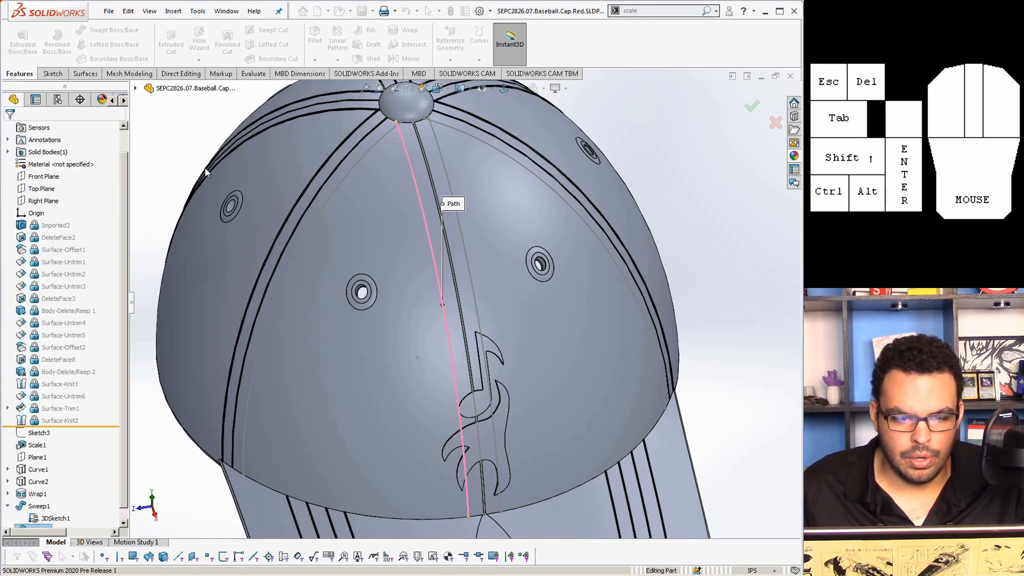
Examine where the two swept center stitches meet the button on top of the cap
scroll(442, 213, "down", 2)
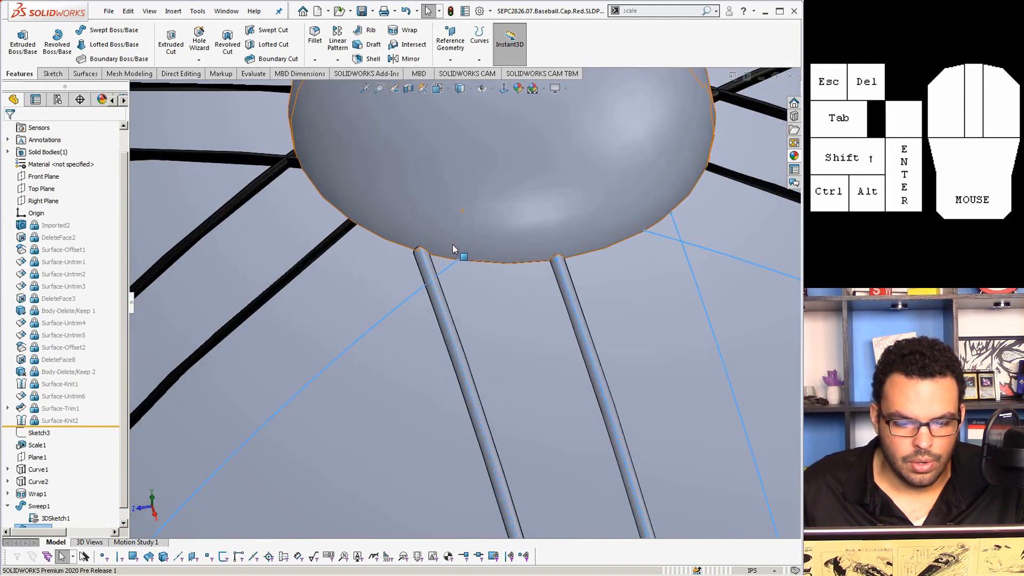
scroll(453, 264, "down", 3)
middle_click_drag(400, 268, 313, 254)
scroll(427, 314, "up", 8)
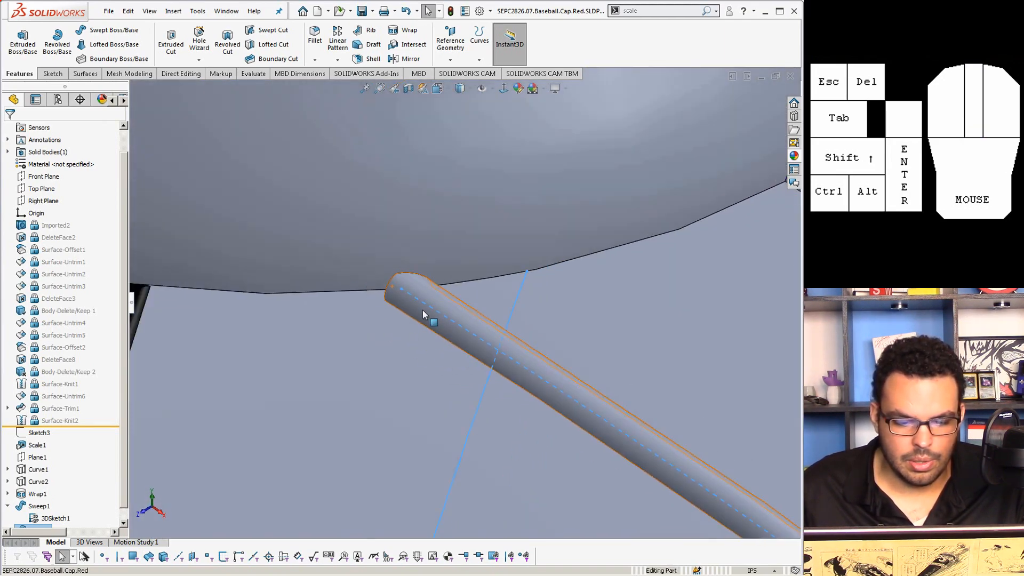
scroll(682, 210, "up", 5)
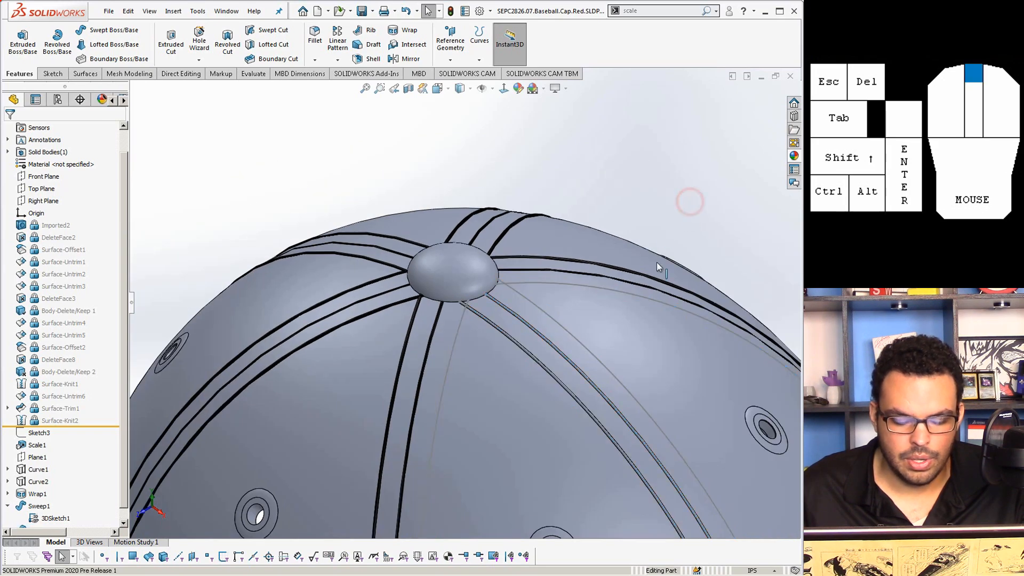
middle_click_drag(505, 421, 459, 416)
scroll(447, 424, "down", 3)
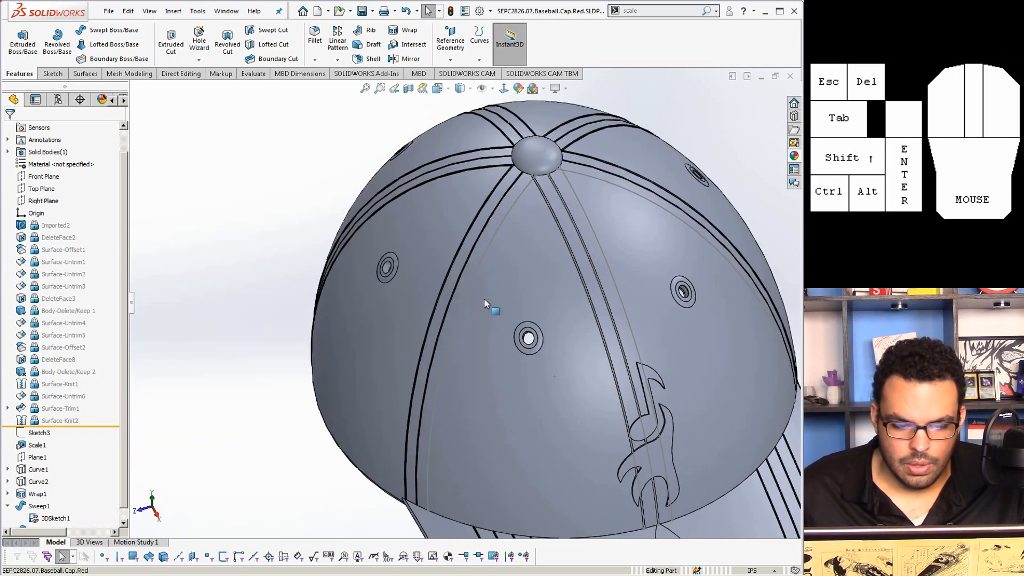
Start another sweep with a circular profile for the left front seam and clear the whole 3D sketch from its path
left_click(471, 286)
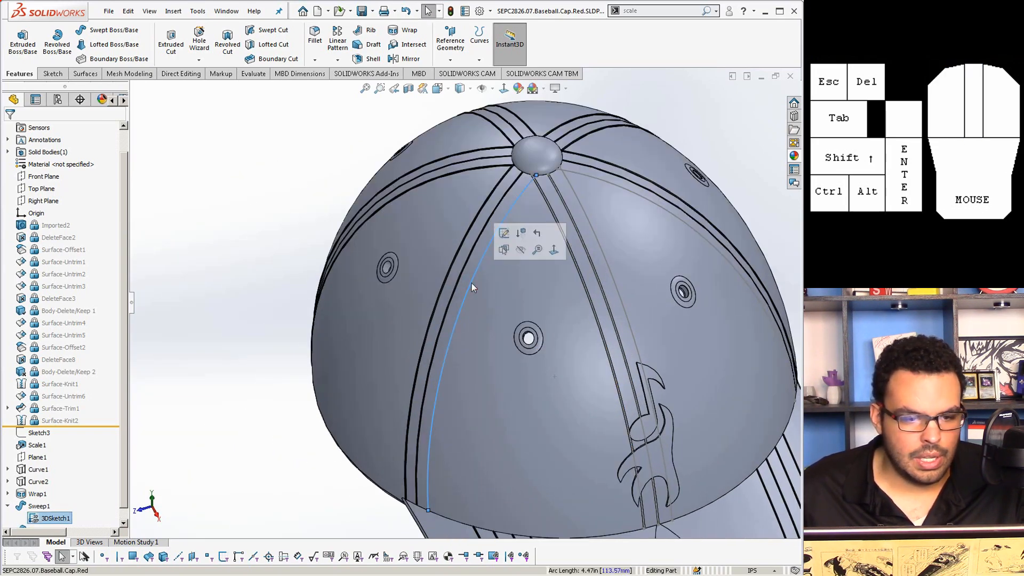
left_click(118, 33)
left_click(38, 175)
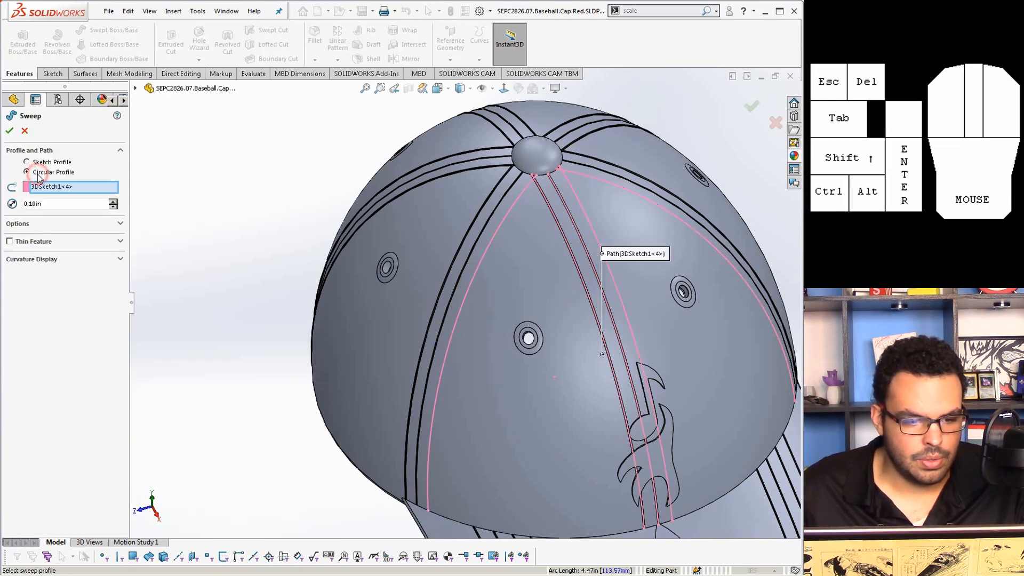
right_click(69, 187)
left_click(92, 193)
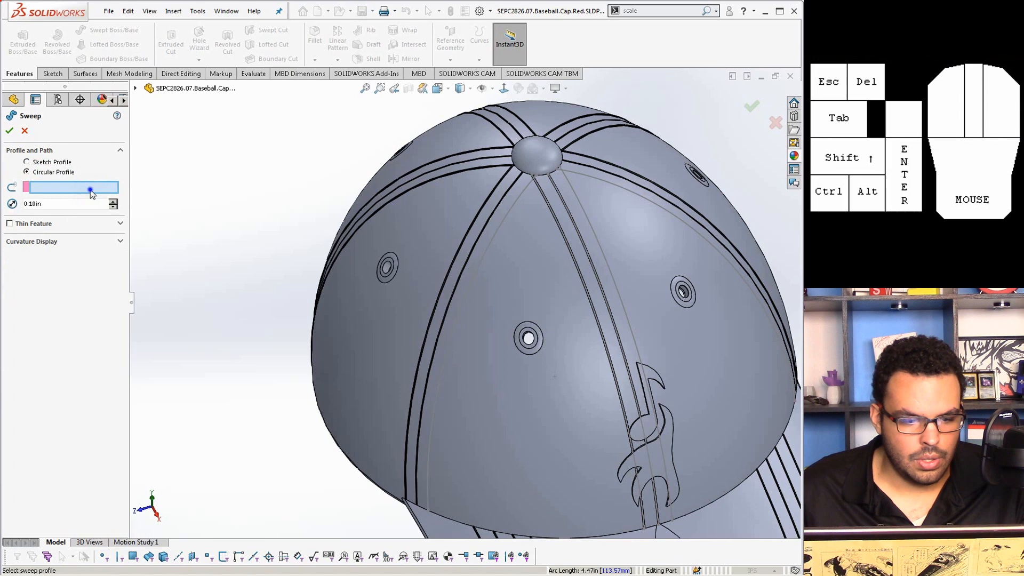
Choose only the left front seam curve as the path with SelectionManager and sweep it at 0.02 in diameter
right_click(166, 200)
left_click(213, 225)
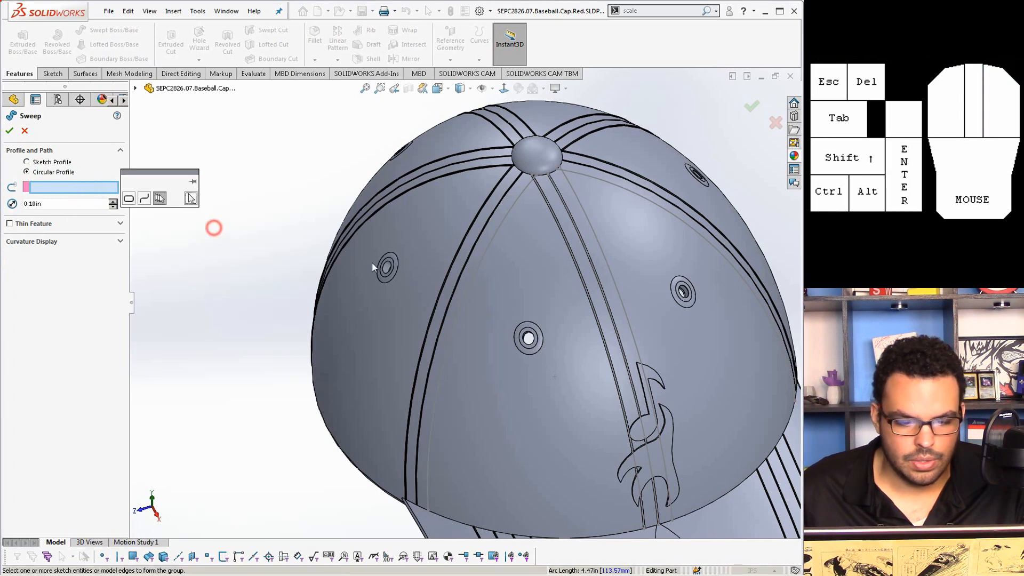
left_click(485, 254)
left_click(128, 182)
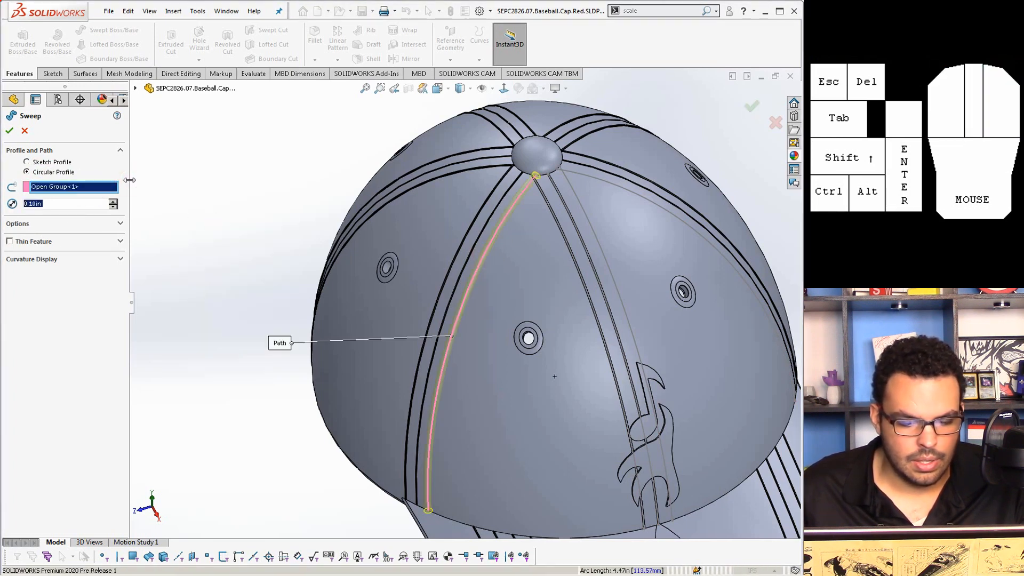
type("0.02")
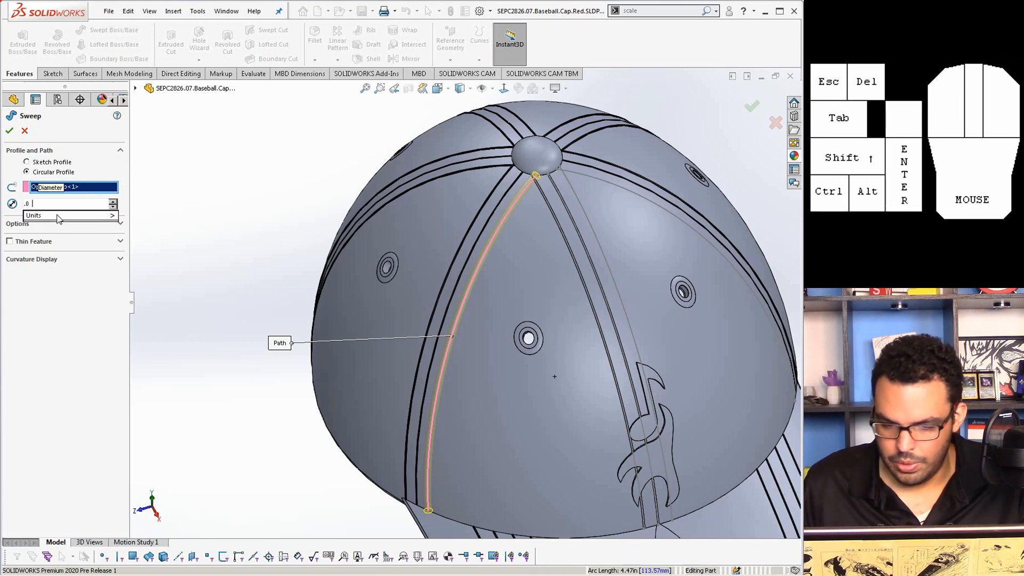
key("Return")
left_click(9, 130)
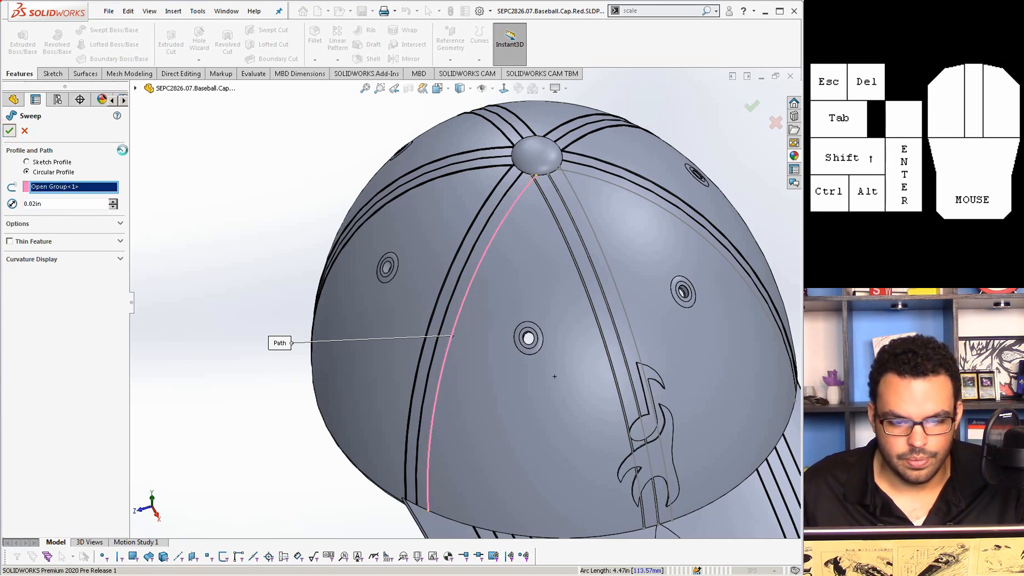
left_click(187, 154)
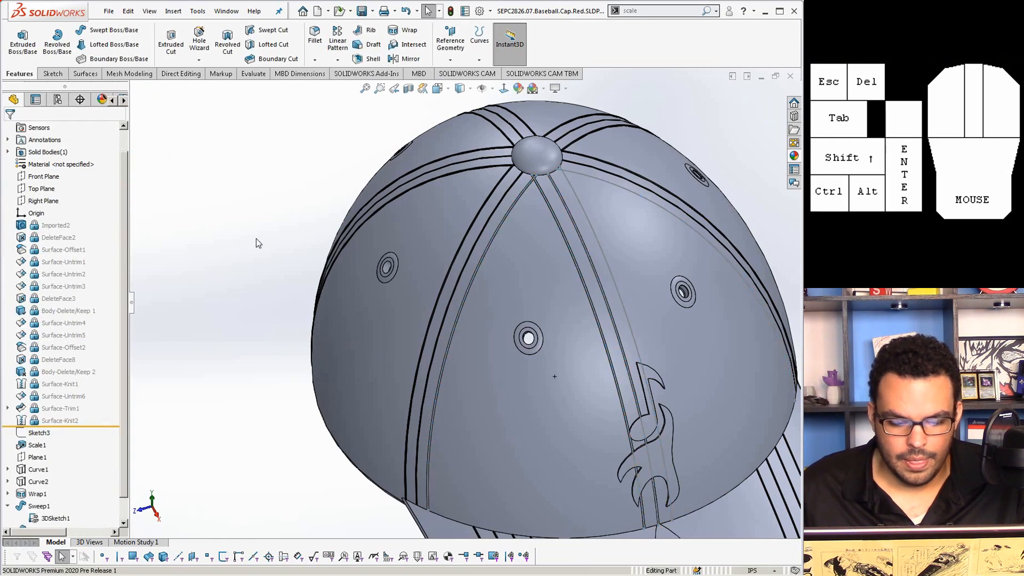
Examine the swept stitches where they end at the visor edge and where they cross beside the top button
scroll(576, 418, "down", 8)
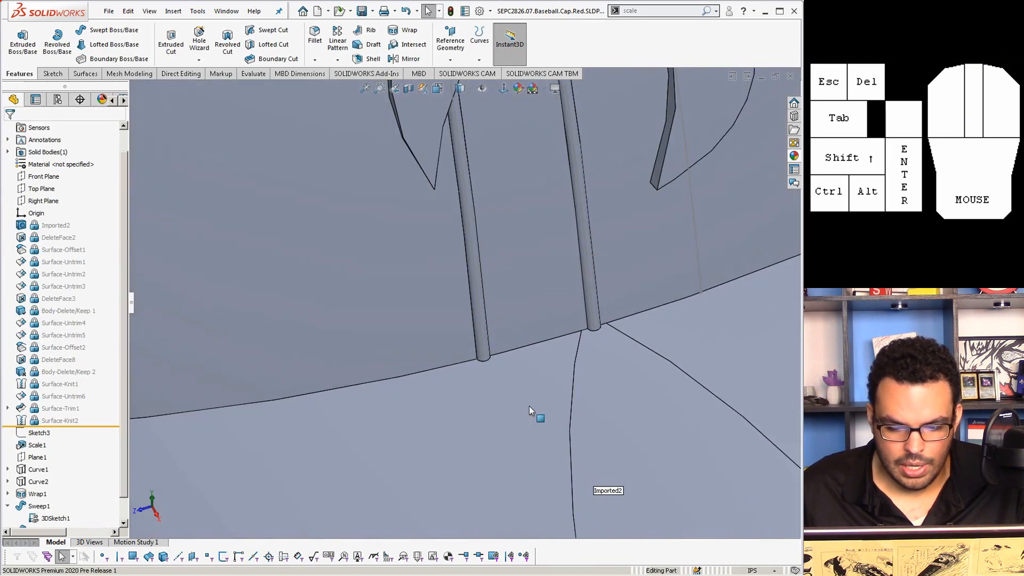
middle_click_drag(537, 416, 466, 309)
scroll(341, 335, "up", 6)
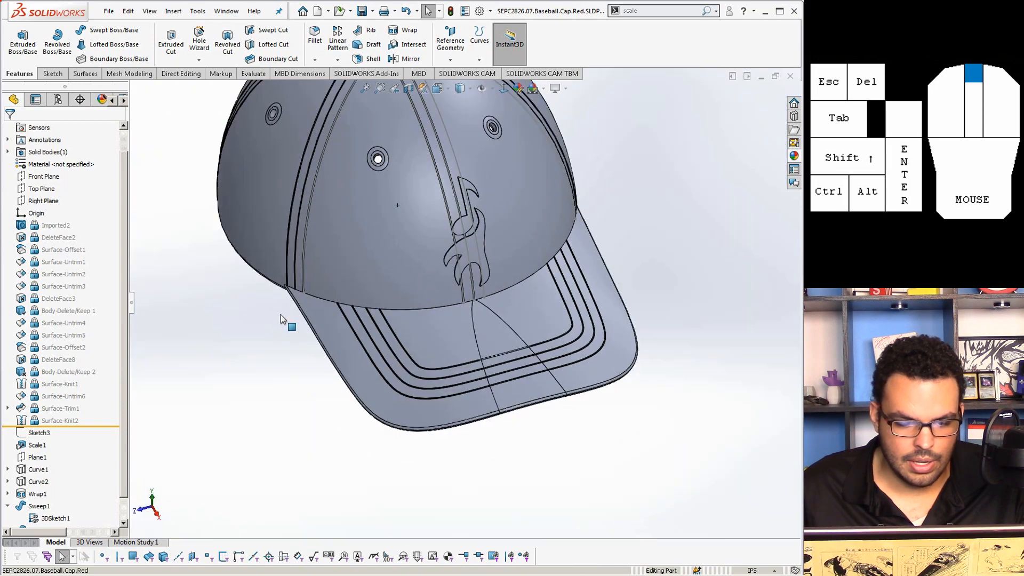
scroll(369, 271, "down", 7)
scroll(369, 271, "down", 3)
scroll(434, 272, "up", 8)
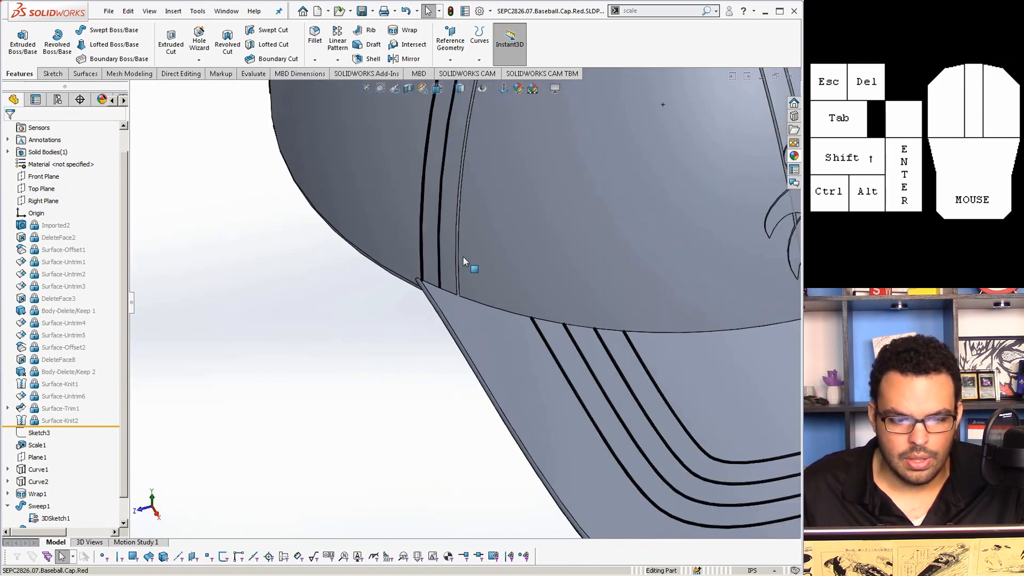
scroll(475, 198, "down", 10)
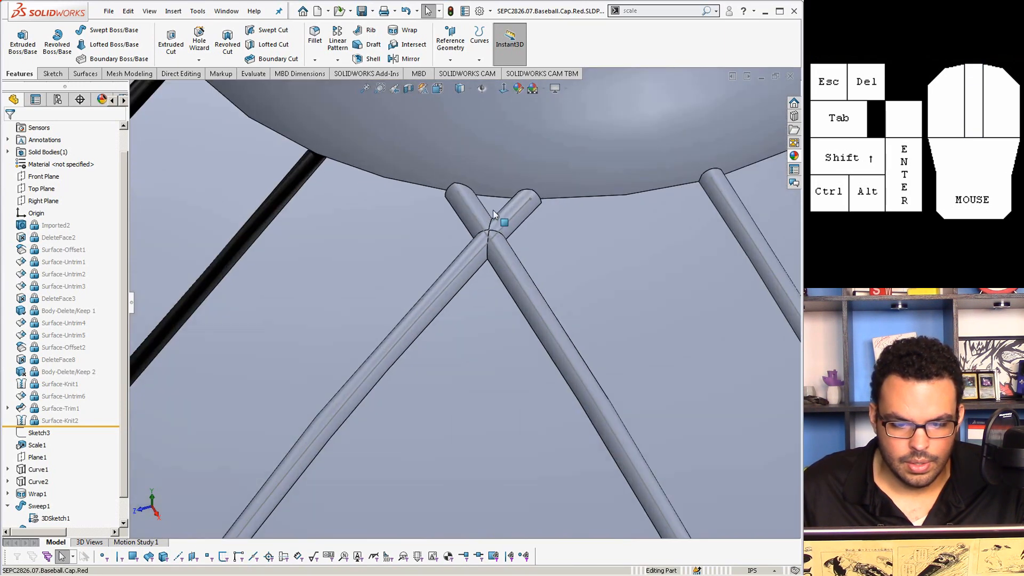
middle_click_drag(526, 204, 498, 211)
scroll(500, 215, "up", 10)
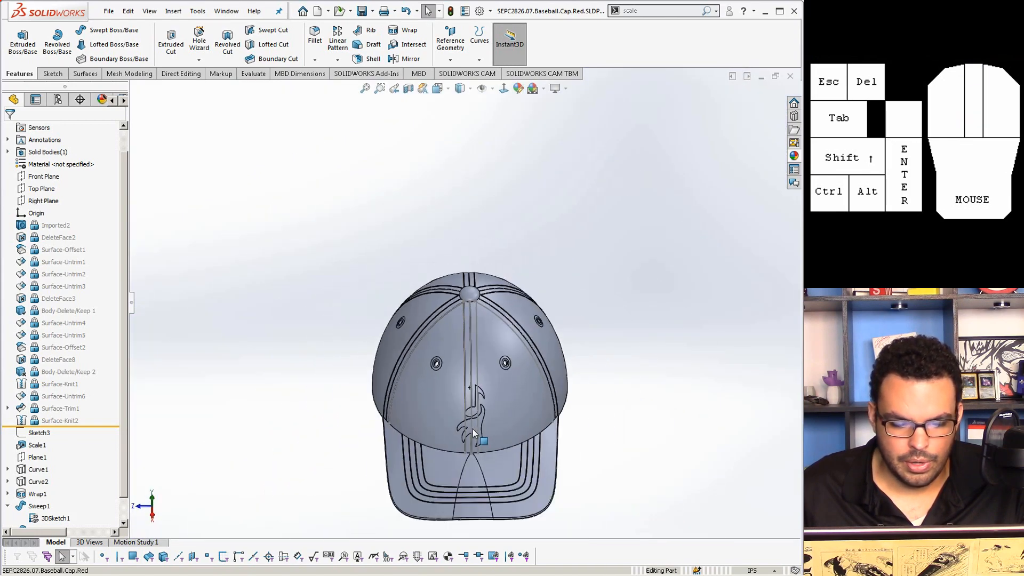
scroll(500, 435, "down", 5)
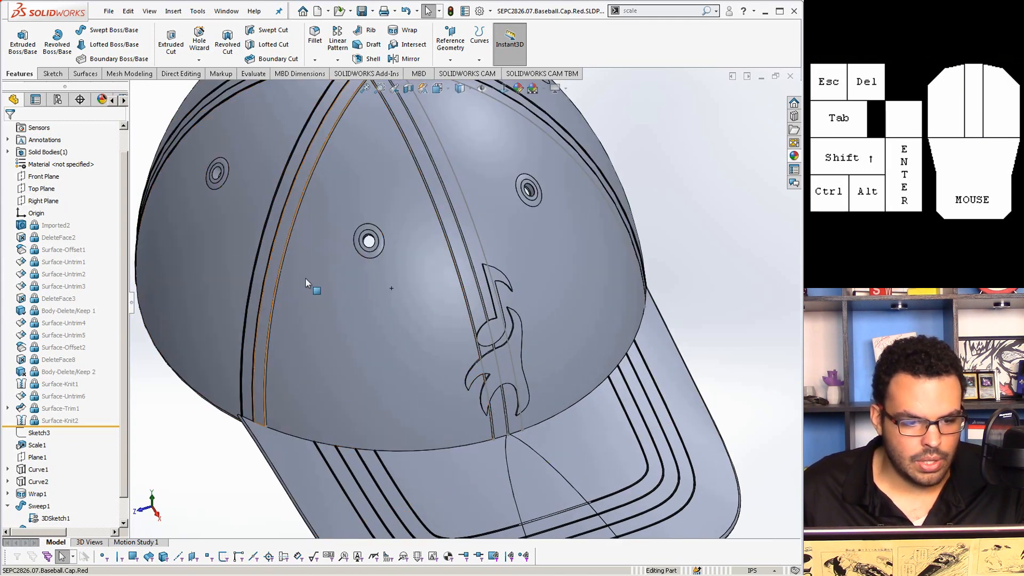
Mirror the left front seam stitch and the stitch left of center, Sweep3 and Sweep2, about the Front Plane
key("f")
left_click(62, 179)
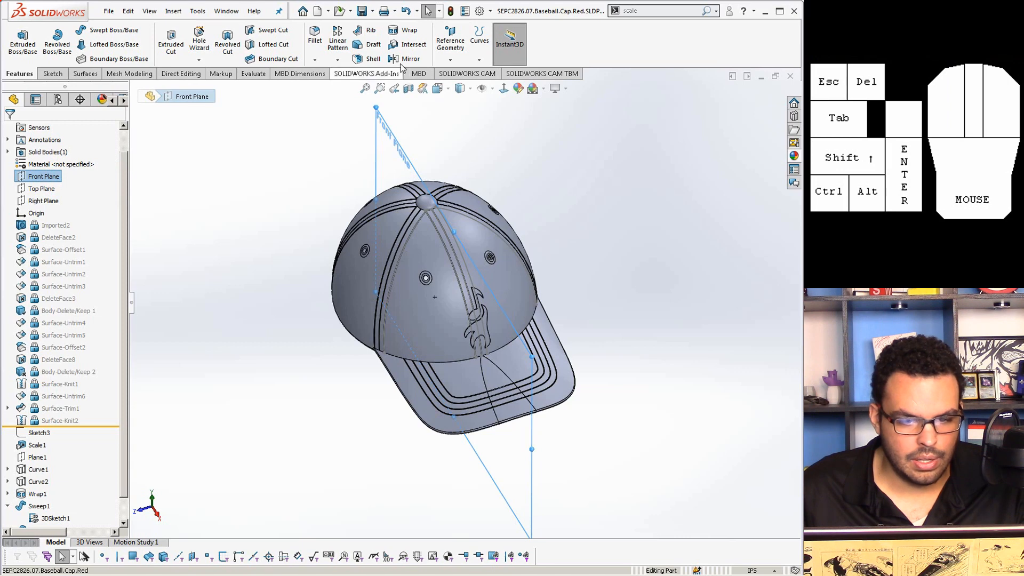
left_click(407, 60)
left_click(135, 88)
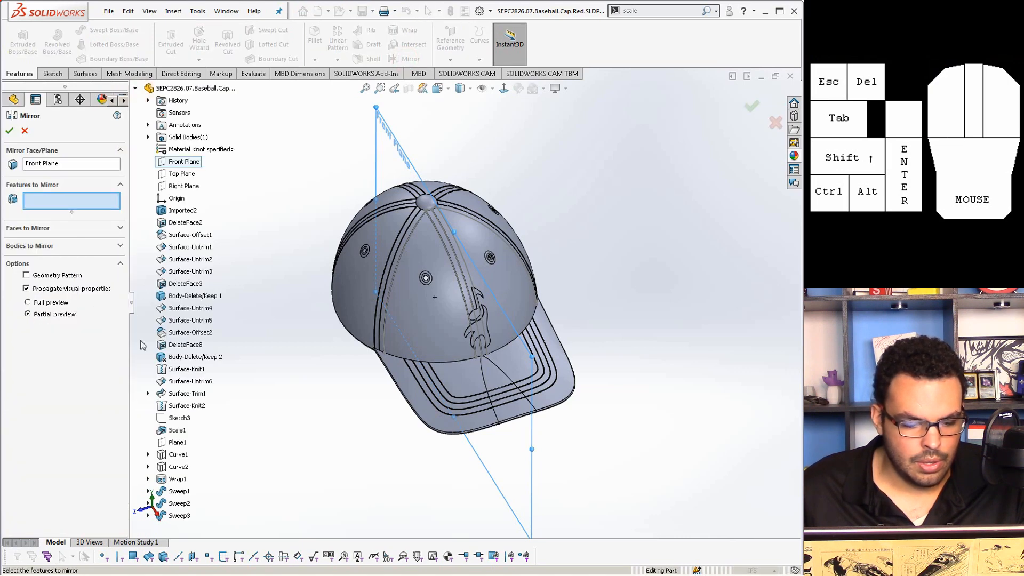
left_click(180, 516)
left_click(178, 503)
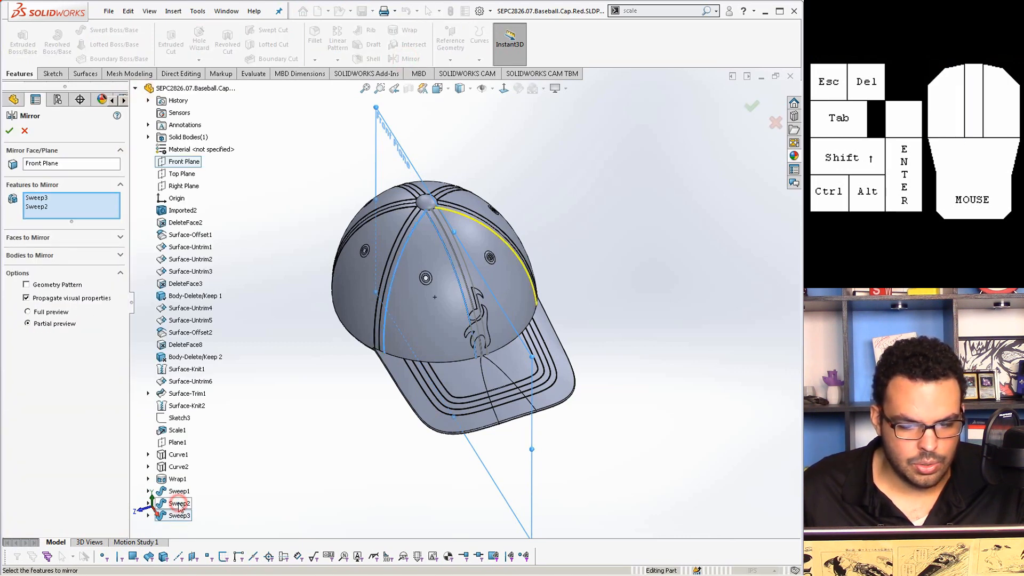
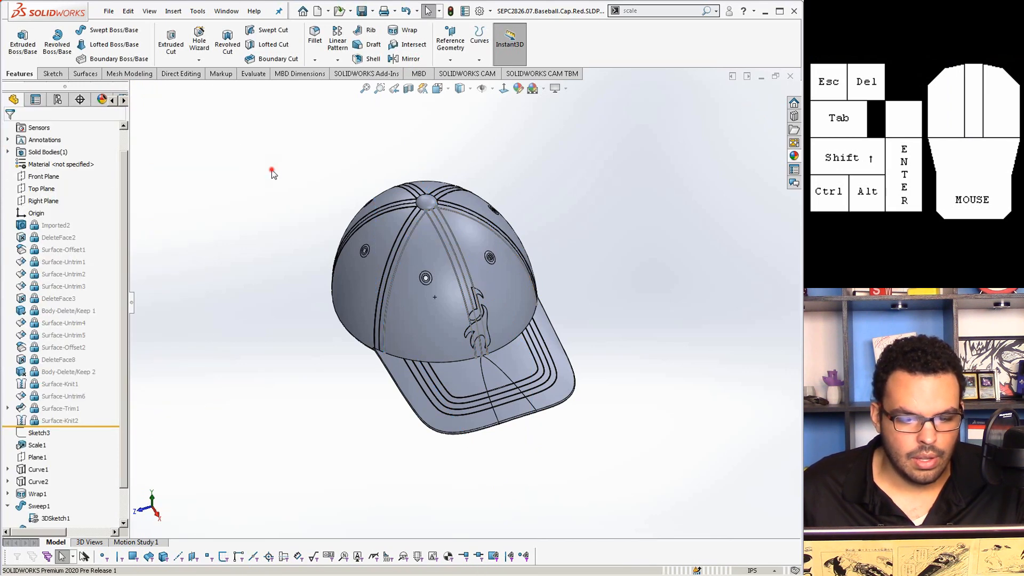
Inspect the mirrored stitches around the top button and hide the 3D sketch that holds the seam curves
scroll(446, 228, "down", 10)
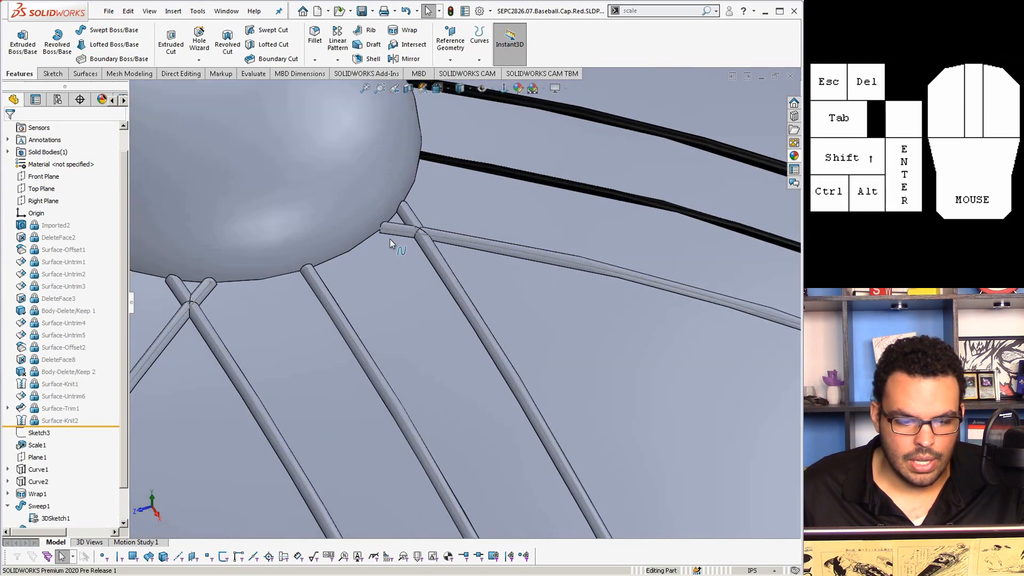
middle_click_drag(389, 239, 401, 256)
scroll(91, 428, "down", 1)
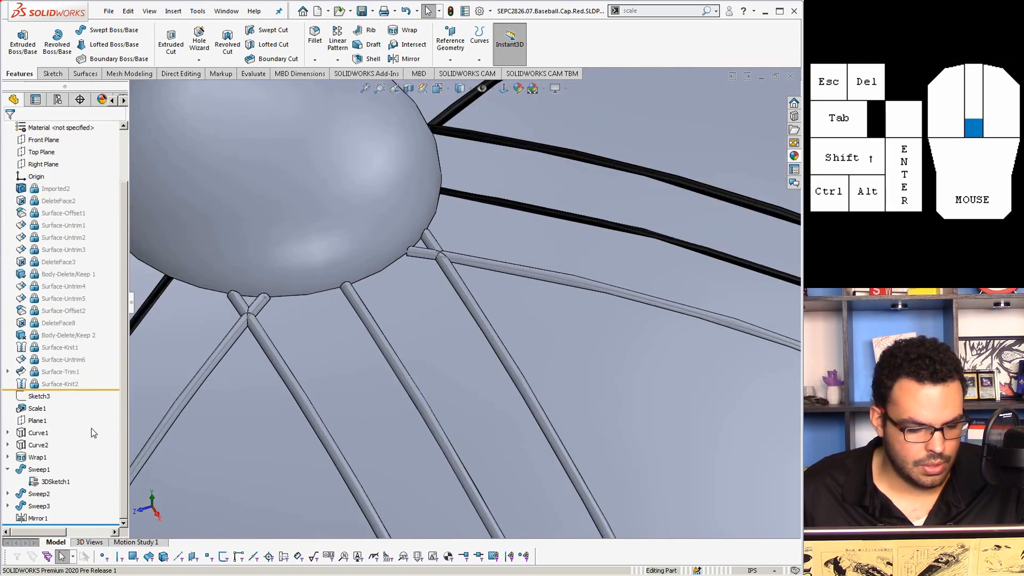
left_click(54, 482)
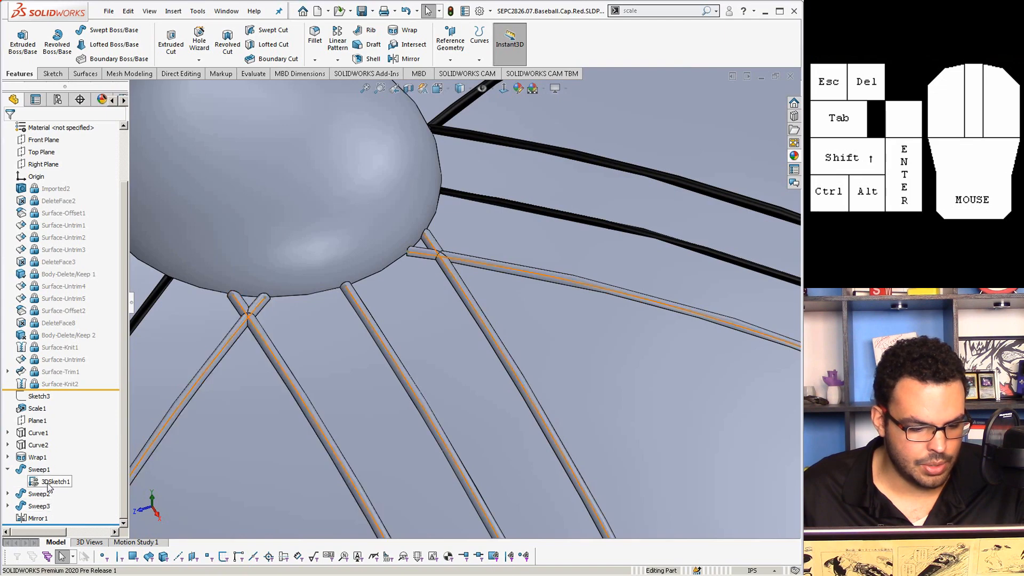
left_click(60, 467)
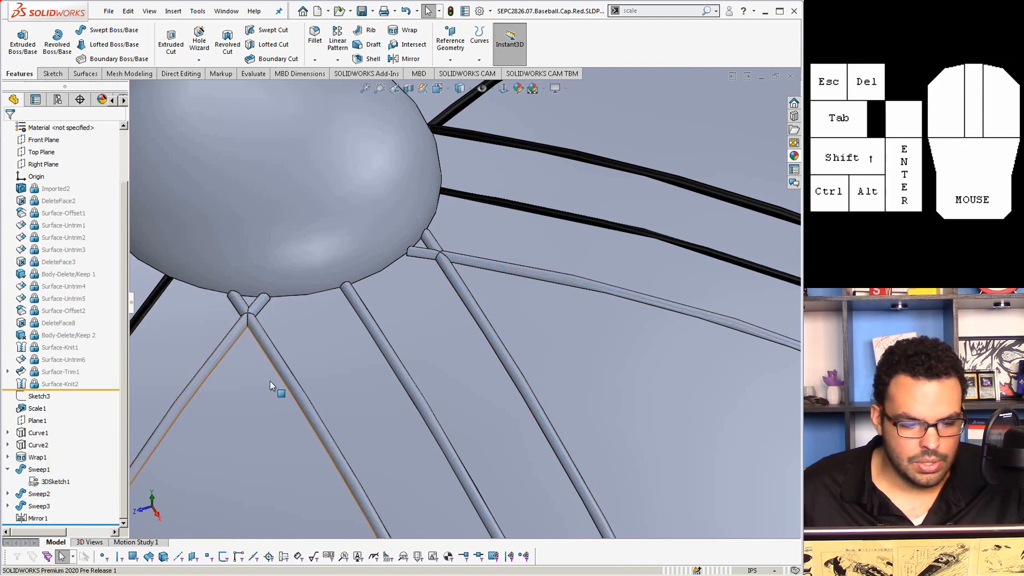
Remove the exposed end face of a crossing stitch at the button using Delete Face with the Delete and Patch option
scroll(270, 381, "up", 2)
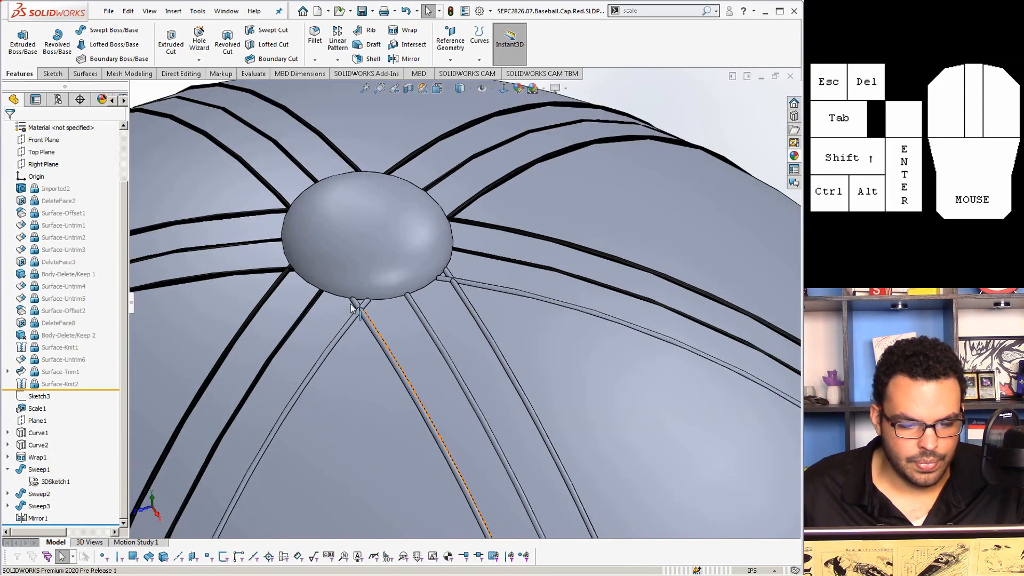
scroll(376, 304, "down", 5)
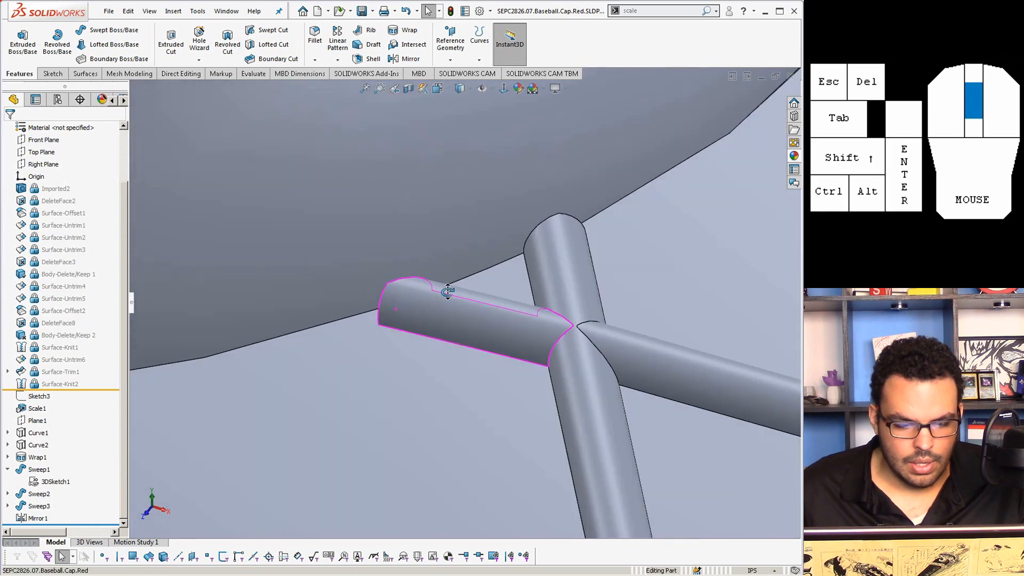
middle_click_drag(448, 291, 382, 327)
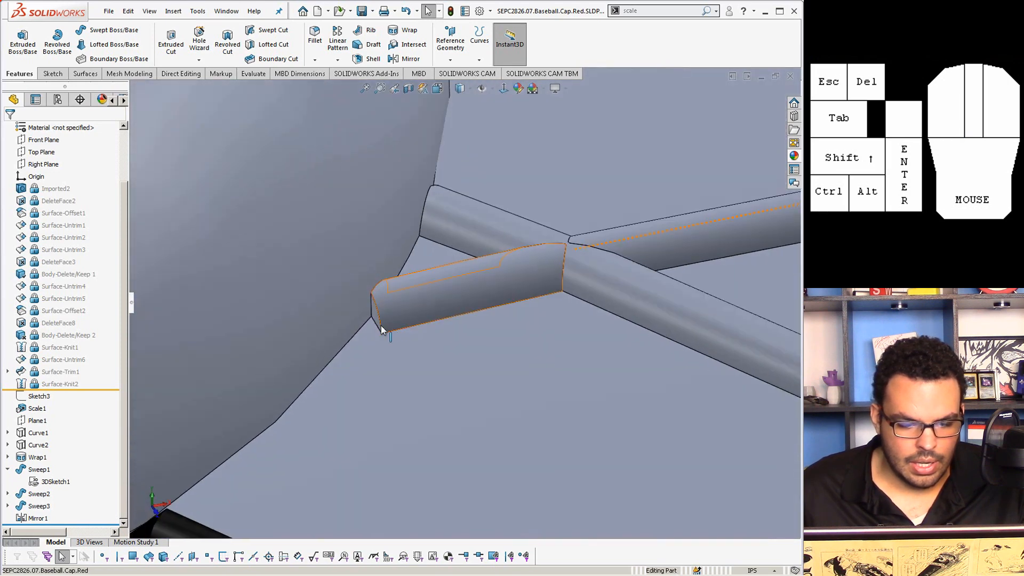
scroll(383, 326, "down", 2)
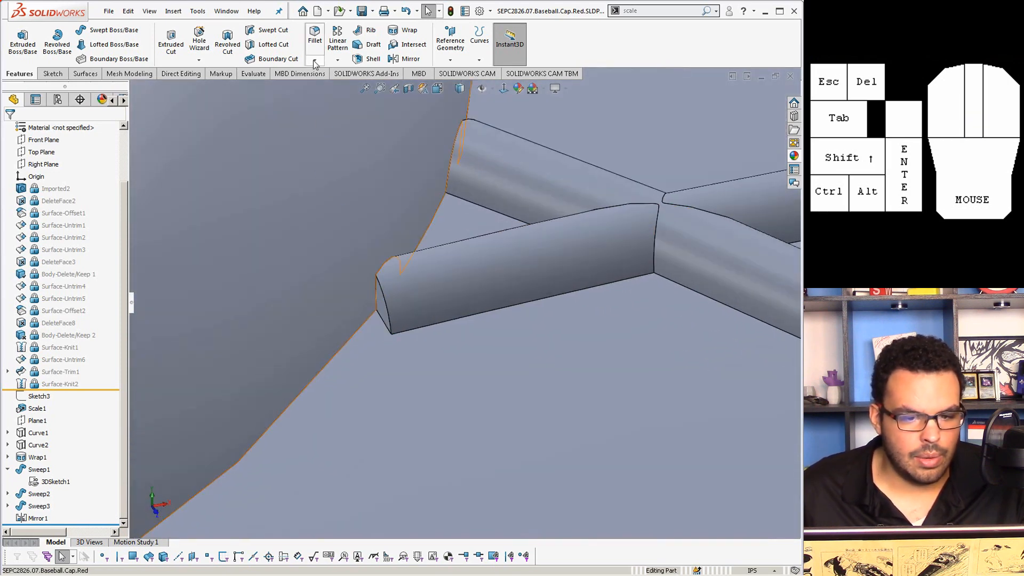
left_click(92, 74)
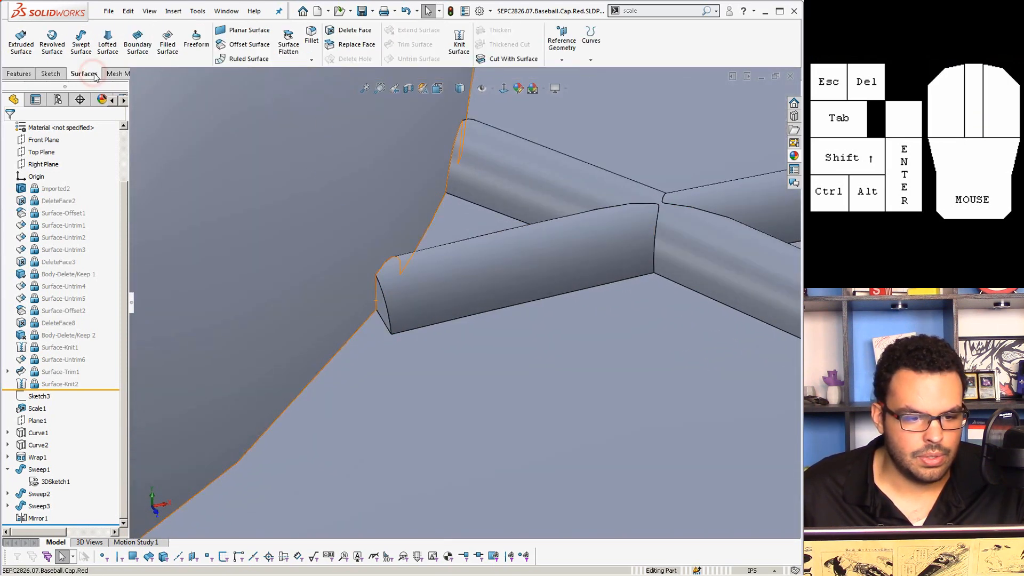
left_click(332, 36)
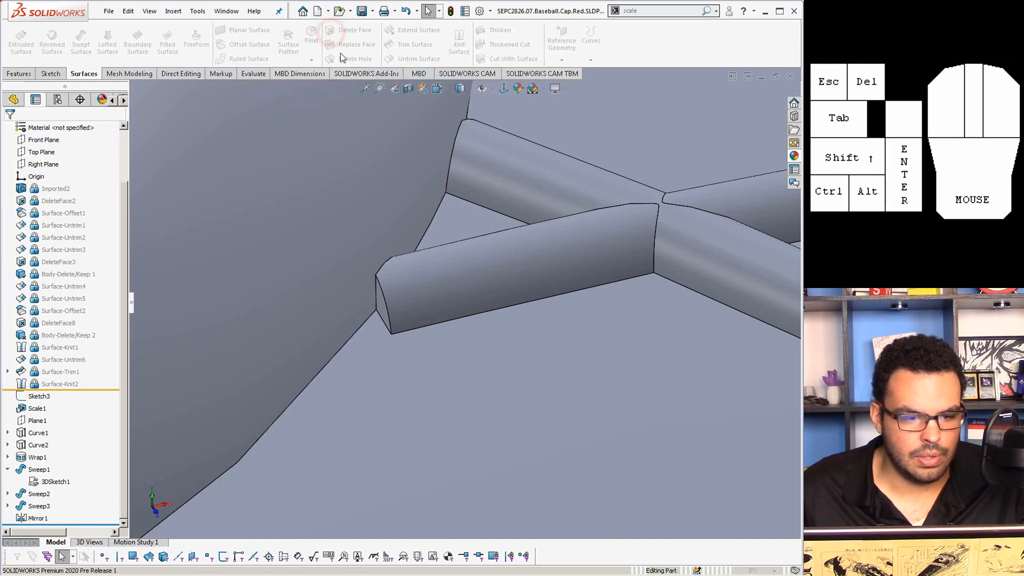
left_click(380, 304)
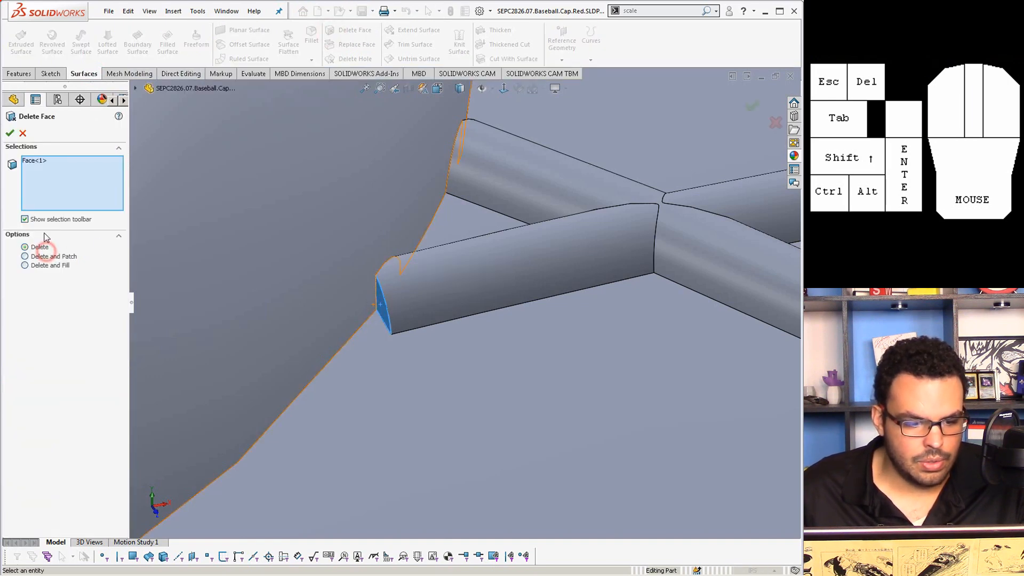
left_click(41, 257)
left_click(41, 258)
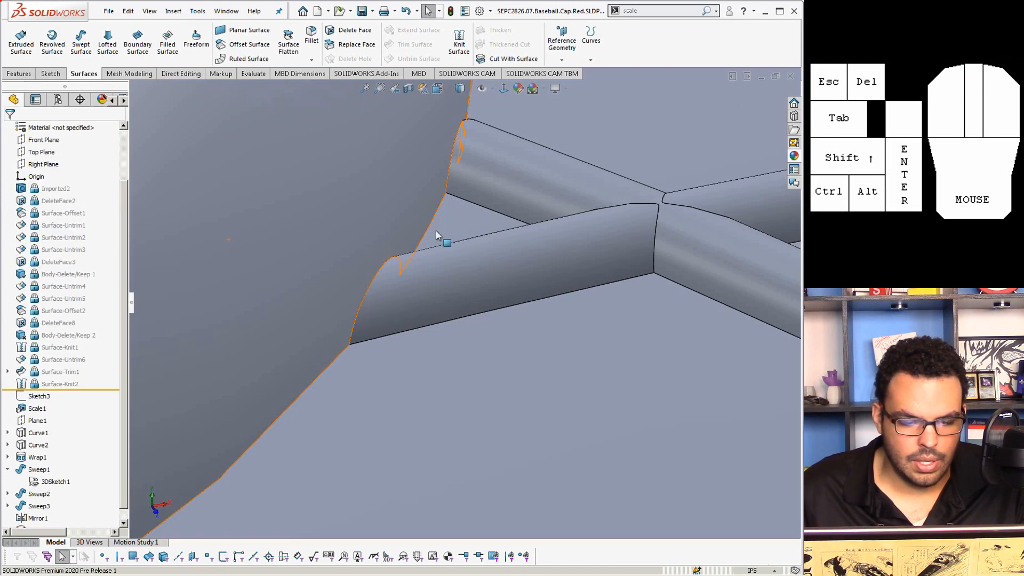
Edit the new Delete Face feature and add a second exposed stitch end face beside the button to its selection
mouse_move(436, 236)
middle_mouse_down()
mouse_move(405, 236)
mouse_move(420, 235)
middle_mouse_up()
scroll(47, 462, "down", 1)
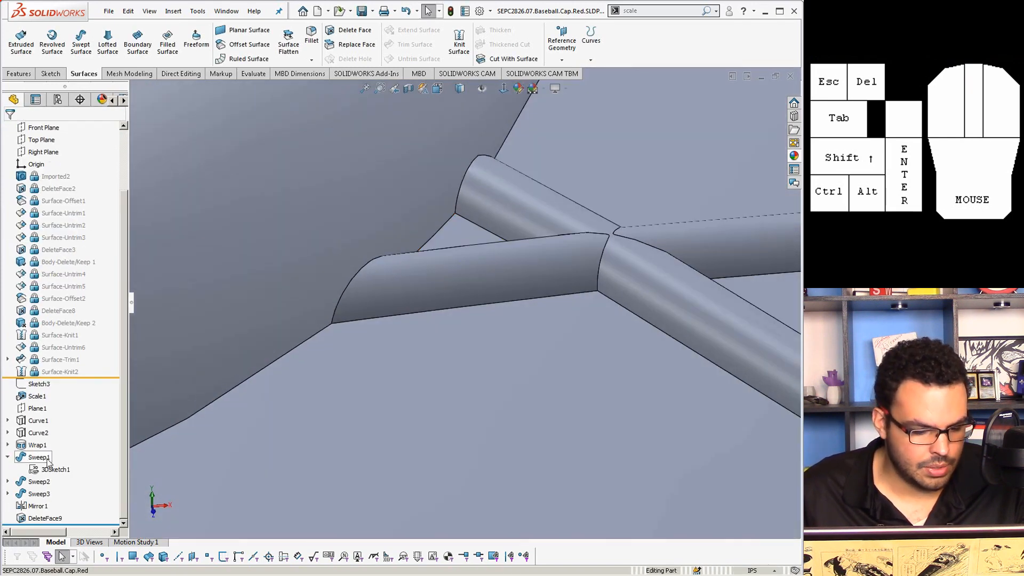
left_click(47, 519)
left_click(54, 485)
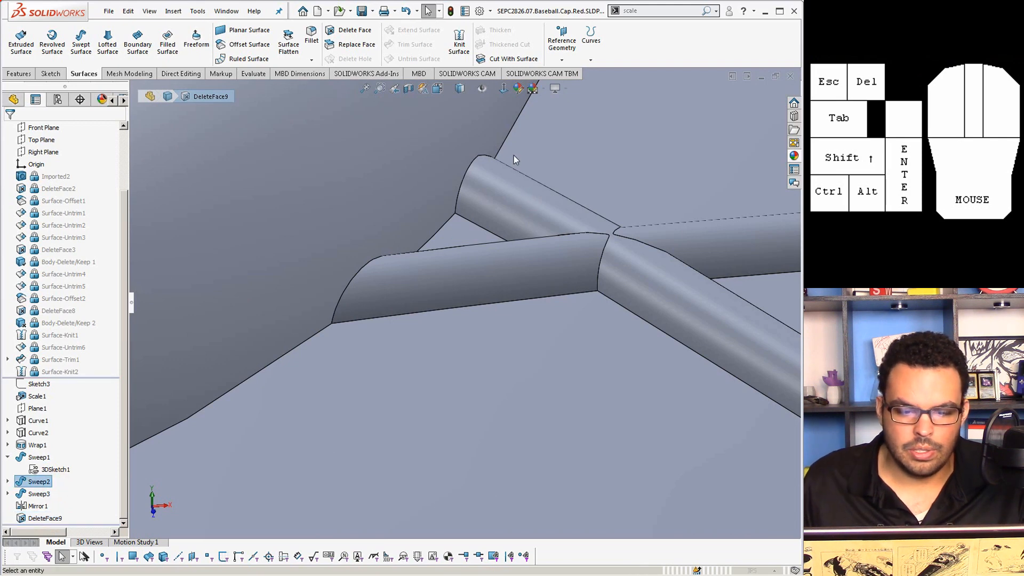
middle_click_drag(454, 195, 348, 221)
scroll(455, 208, "down", 5)
mouse_move(412, 227)
middle_mouse_down()
mouse_move(389, 220)
mouse_move(395, 230)
middle_mouse_up()
left_click(459, 258)
Try to add two more exposed stitch end faces beside the top button to the Delete Face patch selection
scroll(460, 276, "up", 5)
middle_click_drag(462, 279, 503, 279)
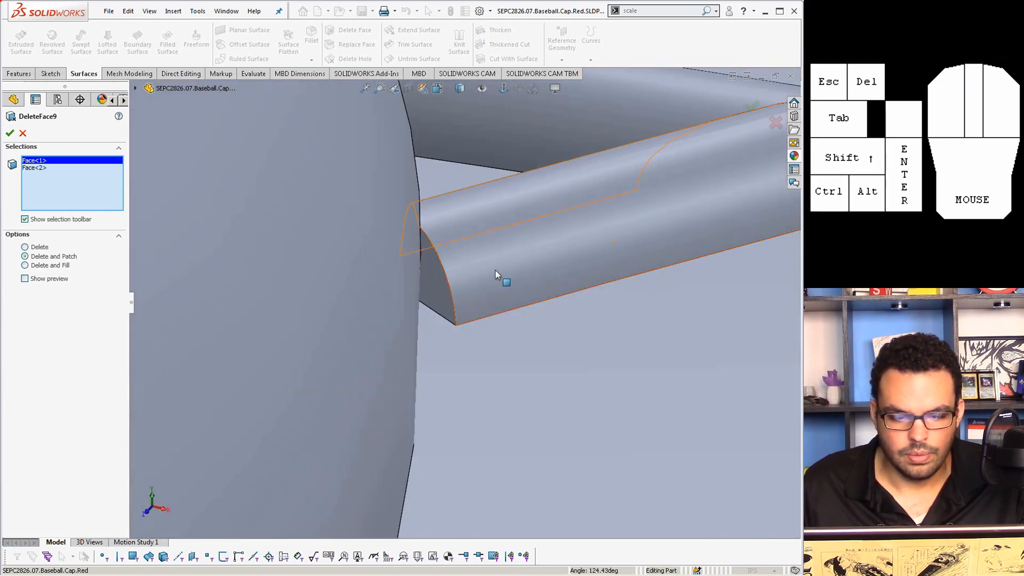
left_click(452, 294)
middle_click_drag(443, 230, 457, 304)
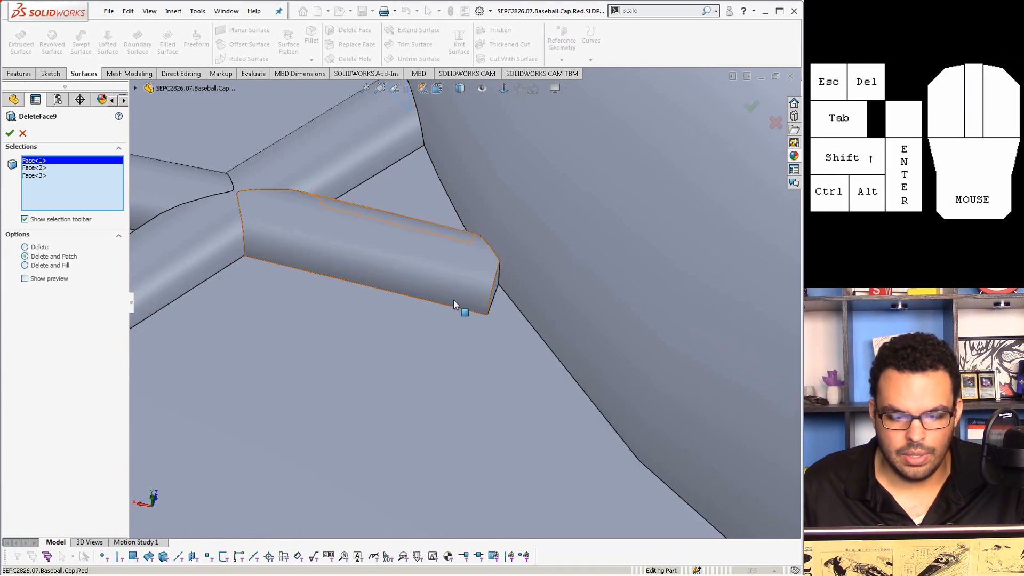
scroll(542, 270, "down", 3)
left_click(530, 264)
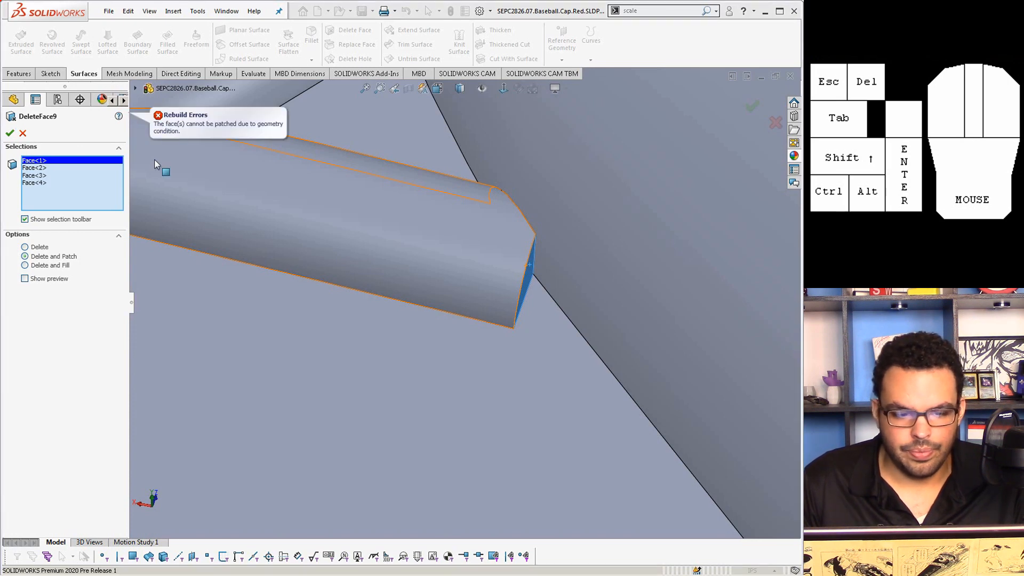
mouse_move(336, 151)
middle_mouse_down()
mouse_move(404, 172)
mouse_move(492, 153)
mouse_move(356, 148)
mouse_move(339, 166)
middle_mouse_up()
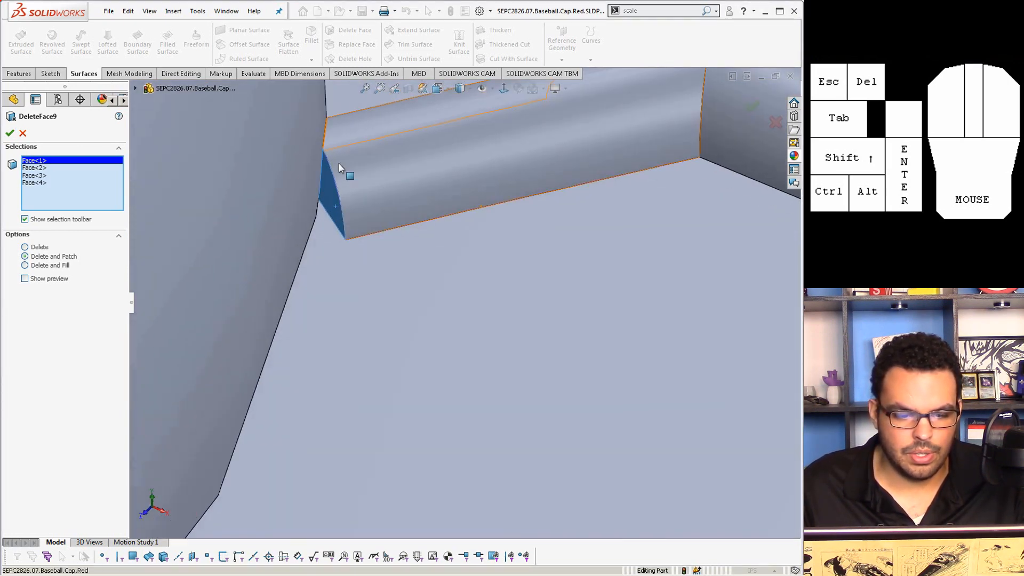
Reduce the Delete Face selection to two faces by deselecting the extra stitch faces, keeping Delete and Patch, and accept the feature
left_click(318, 185)
left_click(317, 185)
left_click(326, 187)
scroll(316, 201, "up", 4)
middle_click_drag(317, 201, 315, 325)
scroll(469, 373, "down", 2)
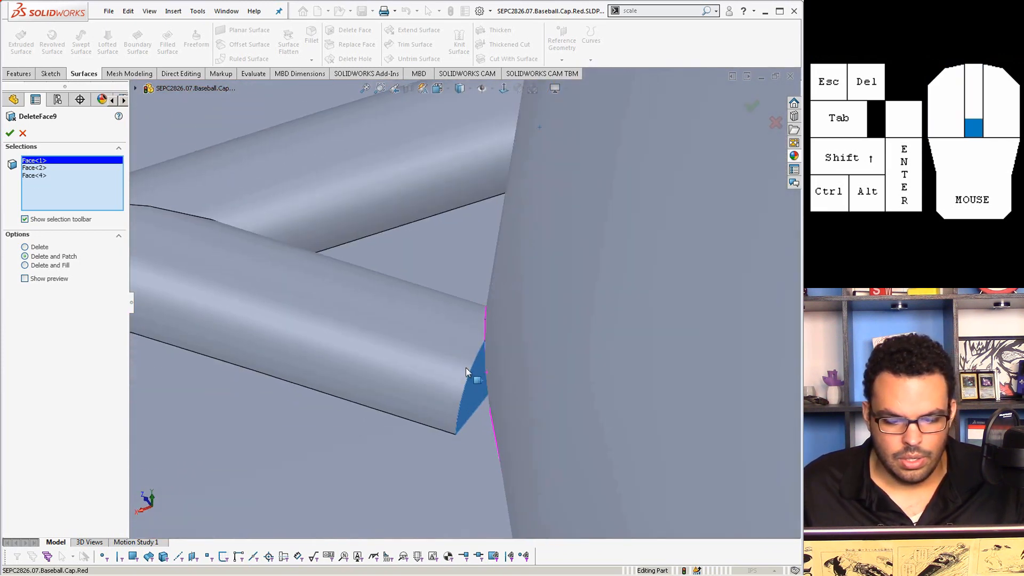
left_click(478, 385)
left_click(10, 133)
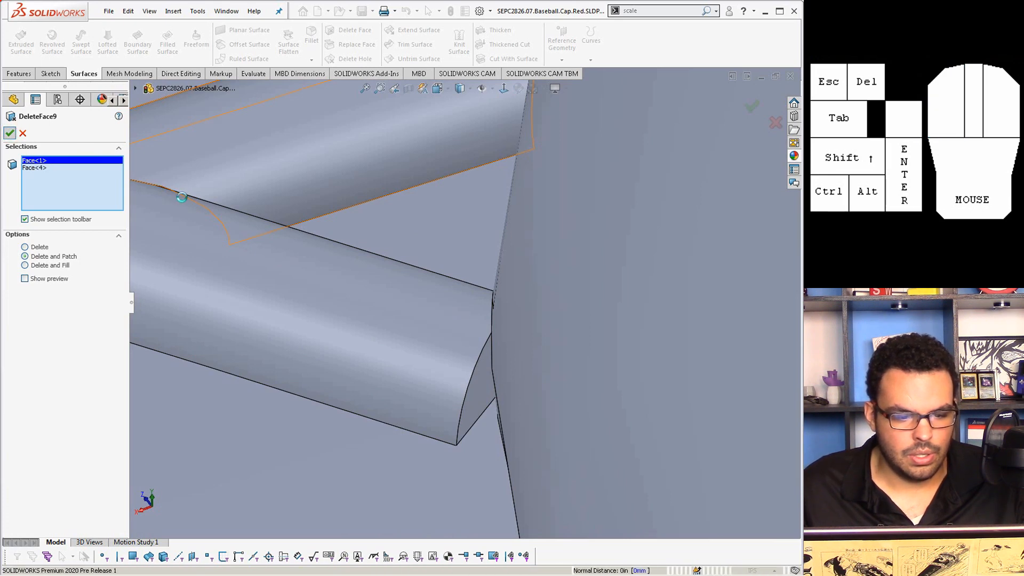
left_click(347, 30)
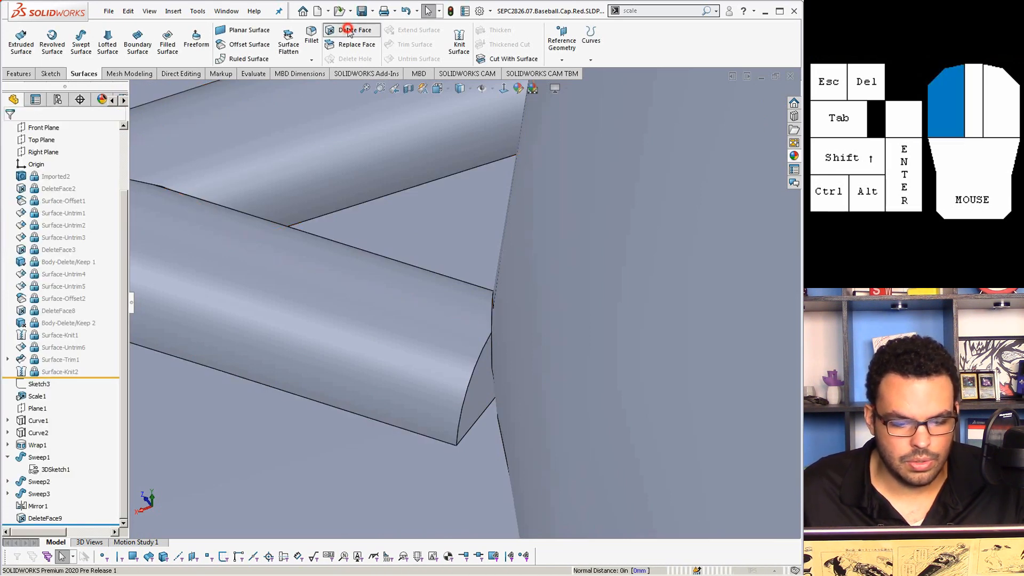
left_click(479, 398)
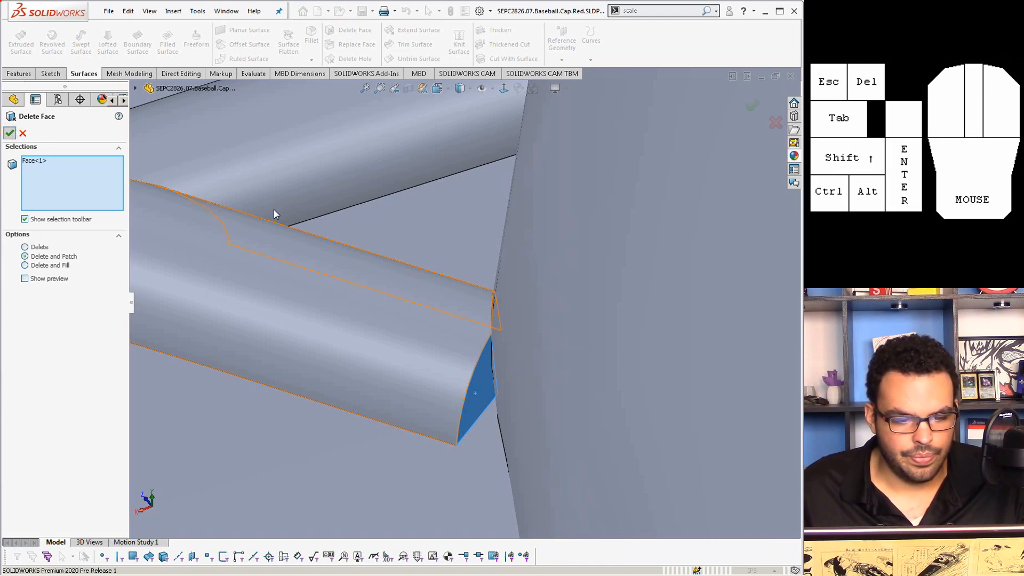
middle_click_drag(274, 210, 499, 348)
scroll(498, 347, "up", 6)
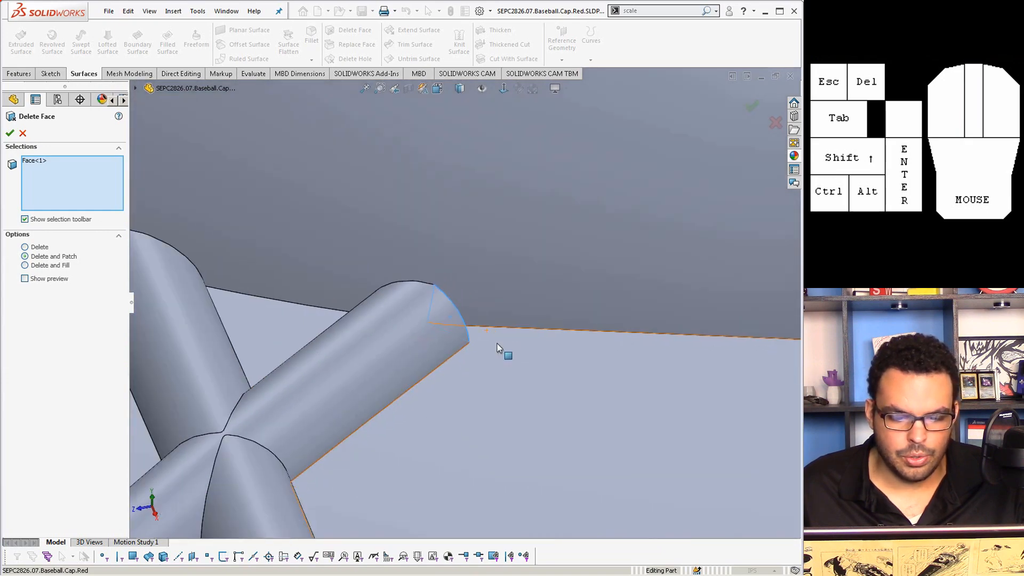
scroll(498, 350, "up", 8)
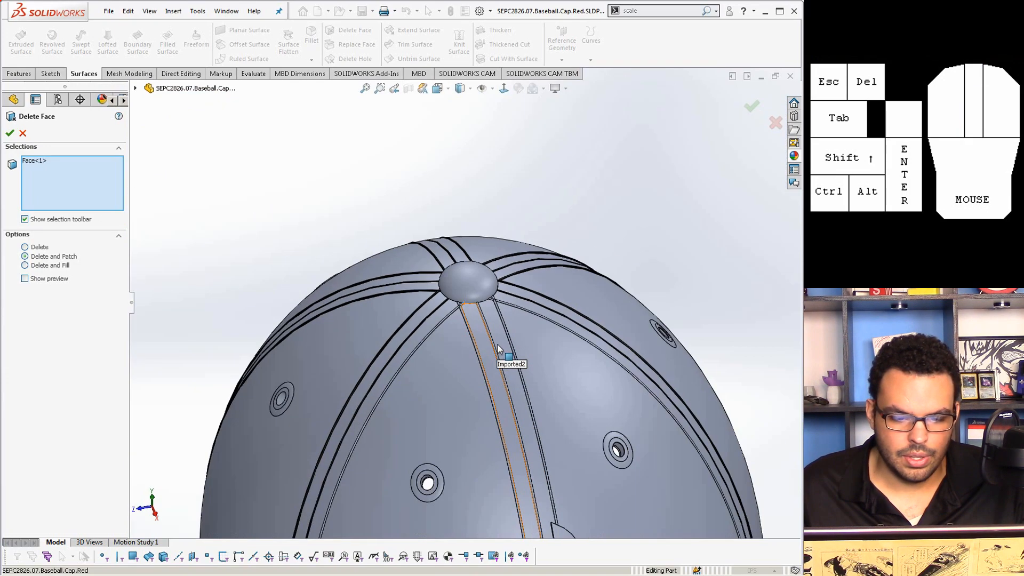
mouse_move(608, 451)
middle_mouse_down()
mouse_move(583, 448)
mouse_move(617, 459)
middle_mouse_up()
scroll(617, 459, "down", 2)
scroll(585, 431, "up", 2)
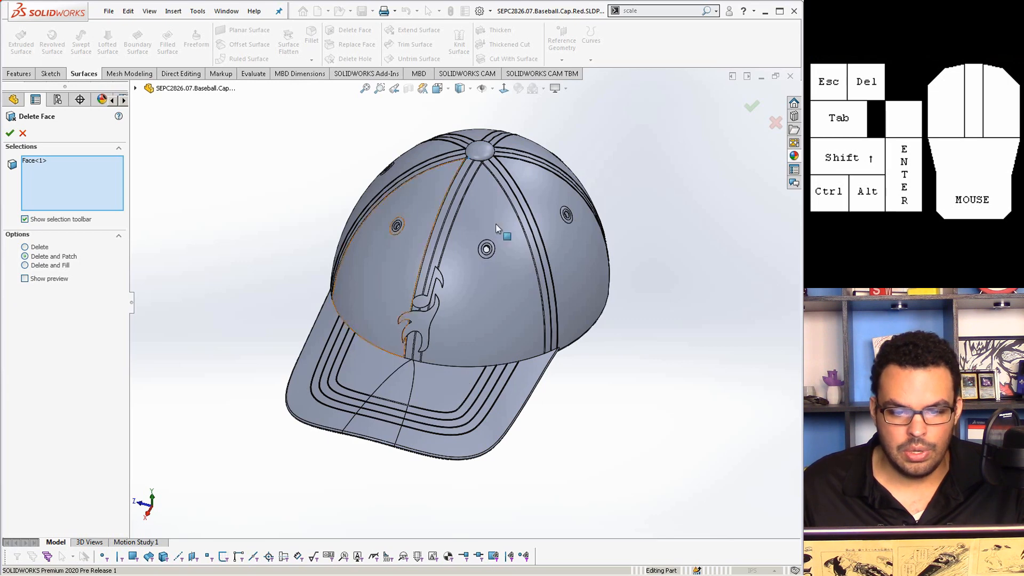
left_click(697, 334)
scroll(415, 274, "down", 1)
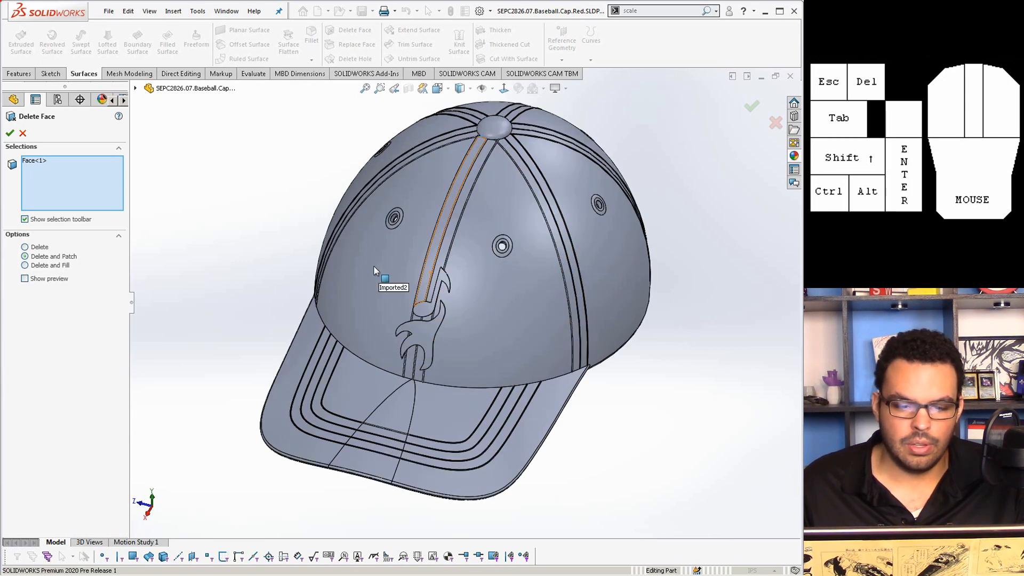
middle_click_drag(376, 270, 364, 256)
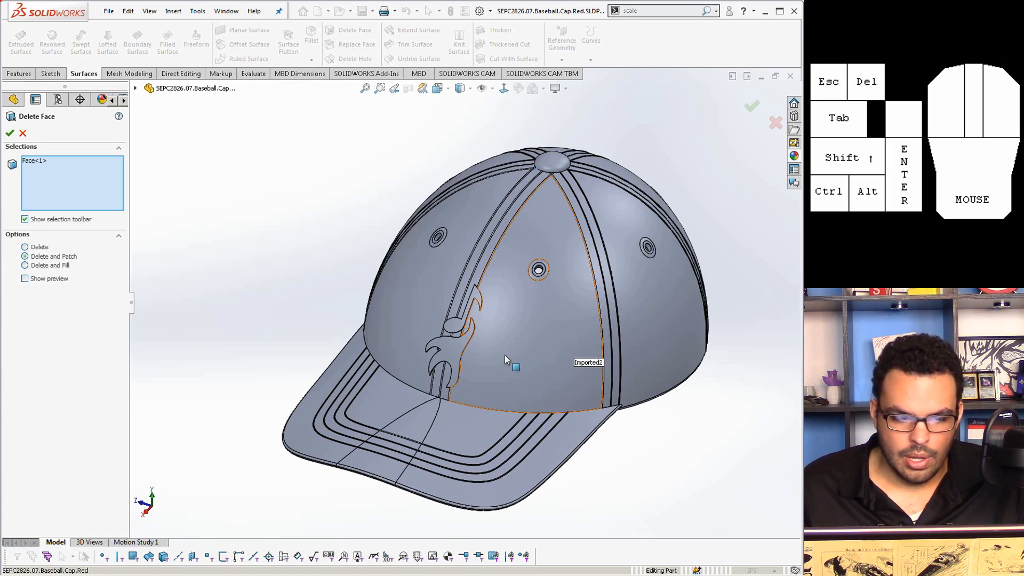
left_click(22, 133)
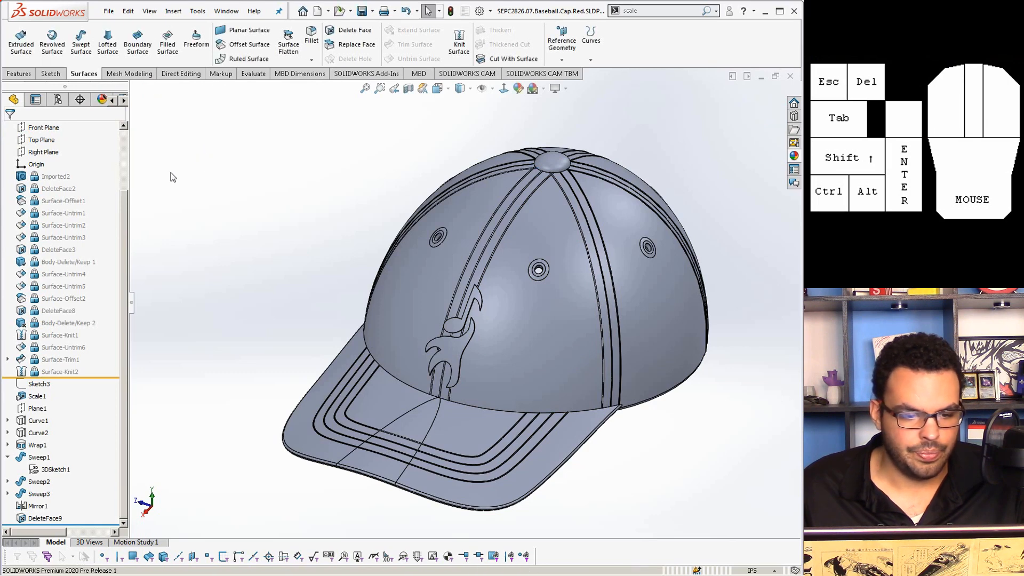
Review the colors assigned to the model, and remove all appearances from the baseball cap part
scroll(127, 228, "up", 3)
left_click(57, 104)
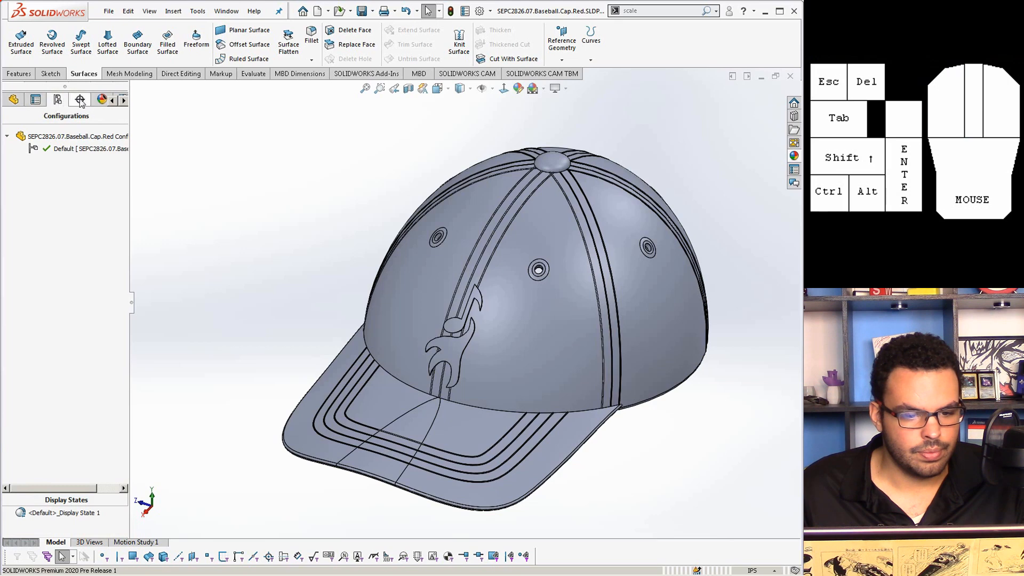
left_click(101, 99)
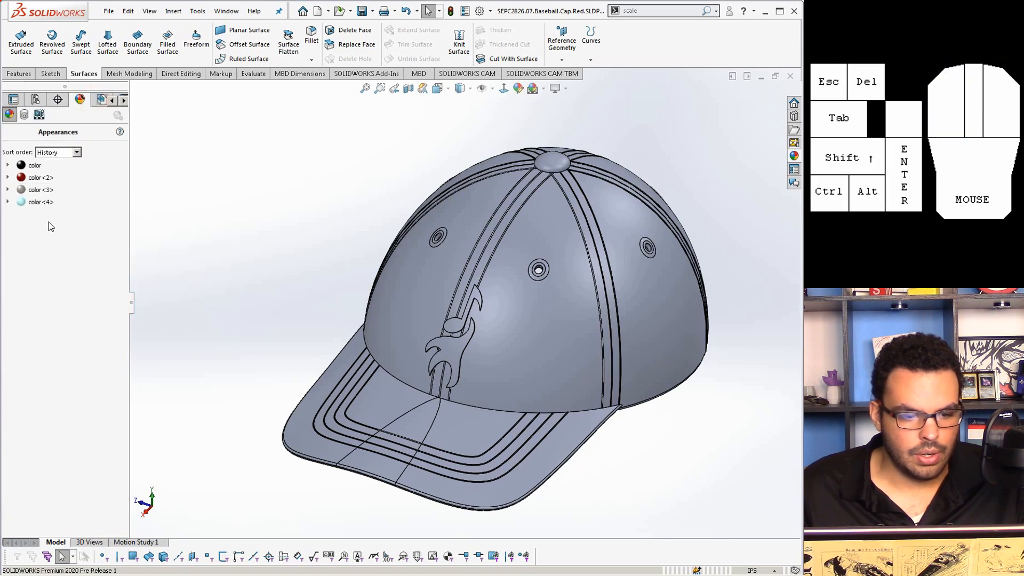
left_click(14, 100)
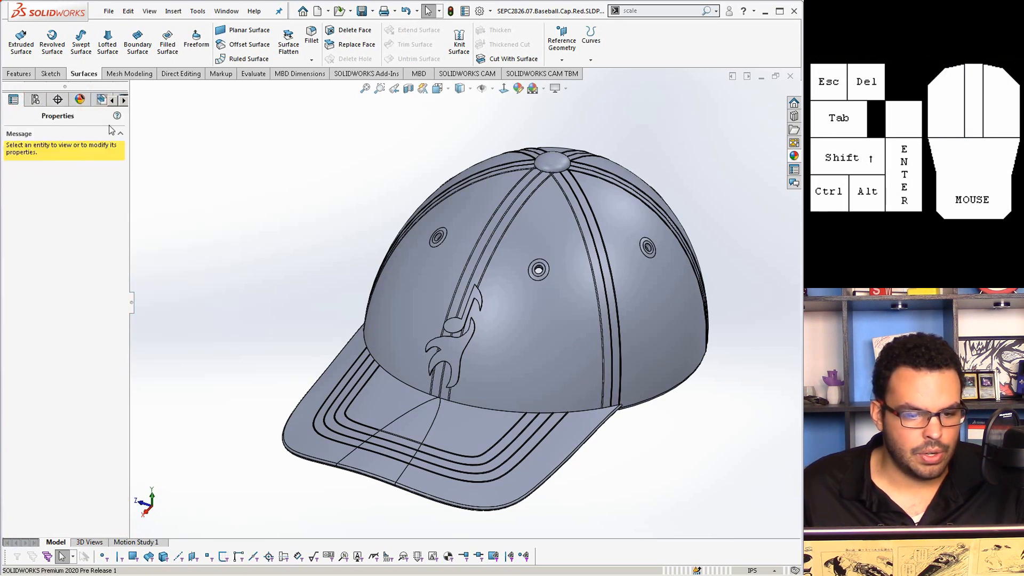
left_click(112, 100)
left_click(13, 99)
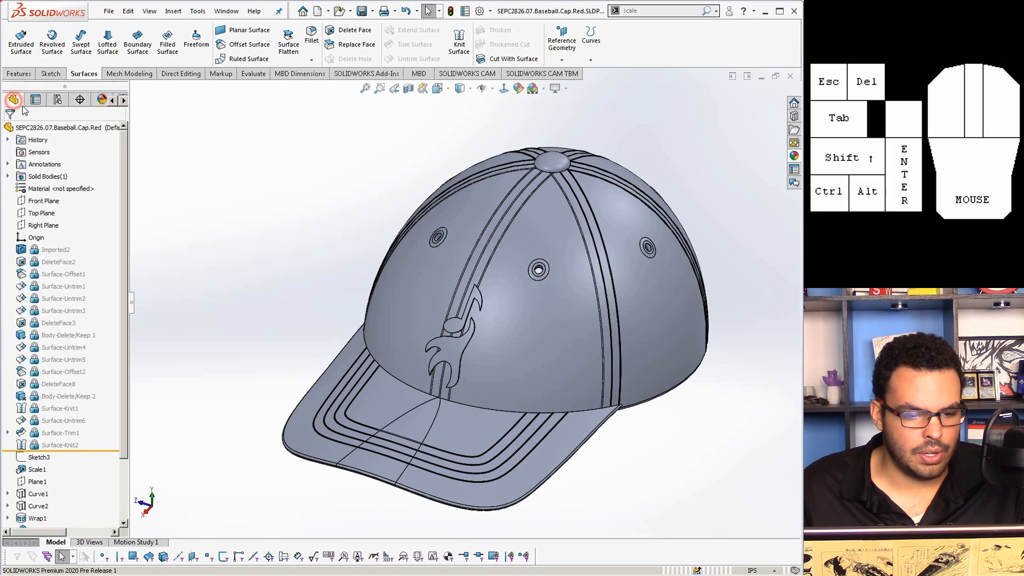
right_click(64, 133)
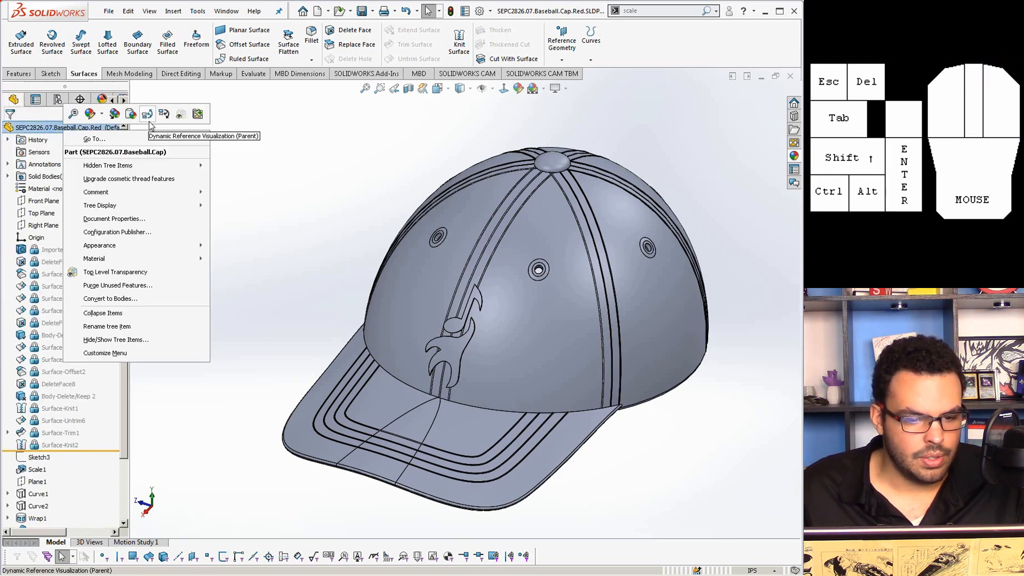
left_click(102, 115)
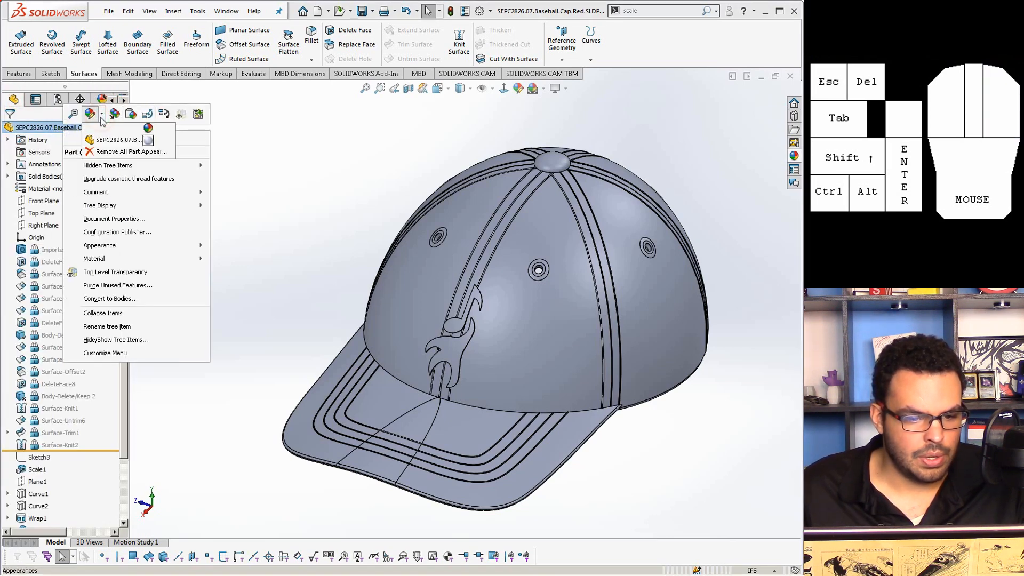
left_click(107, 152)
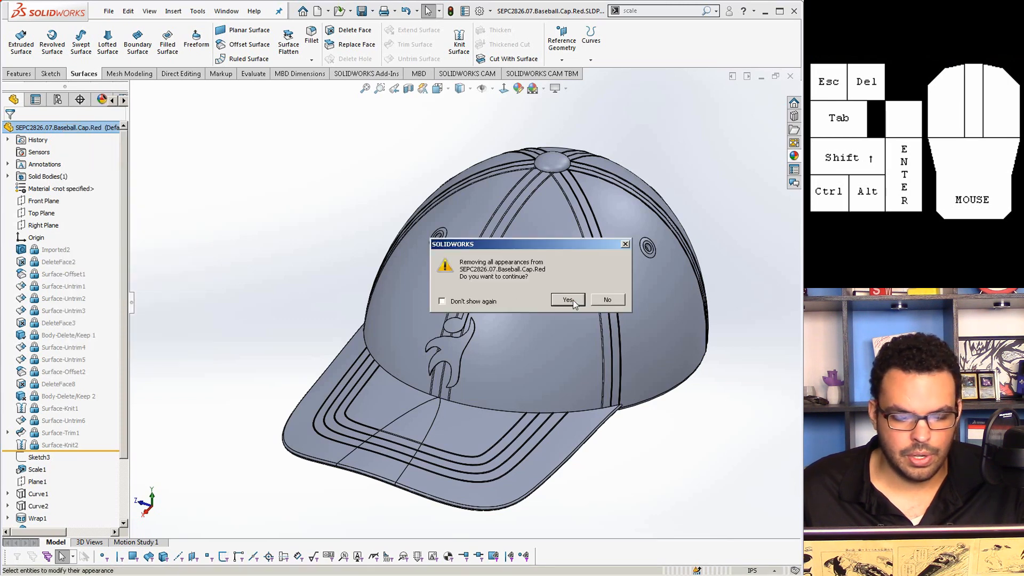
left_click(568, 300)
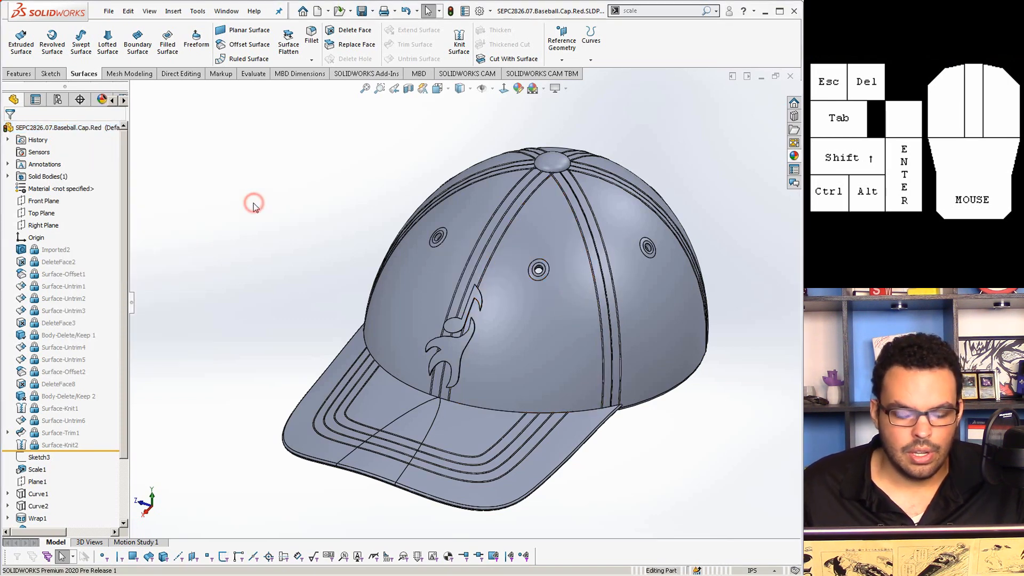
Apply a new near-black color appearance with RGB 38, 38, 38 to the whole cap part
left_click(99, 101)
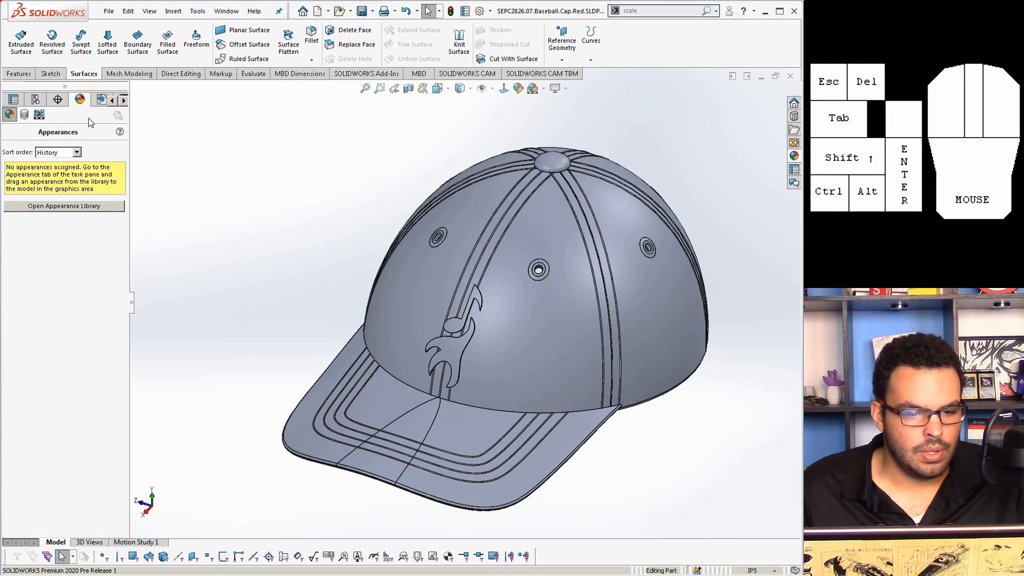
right_click(60, 235)
left_click(84, 240)
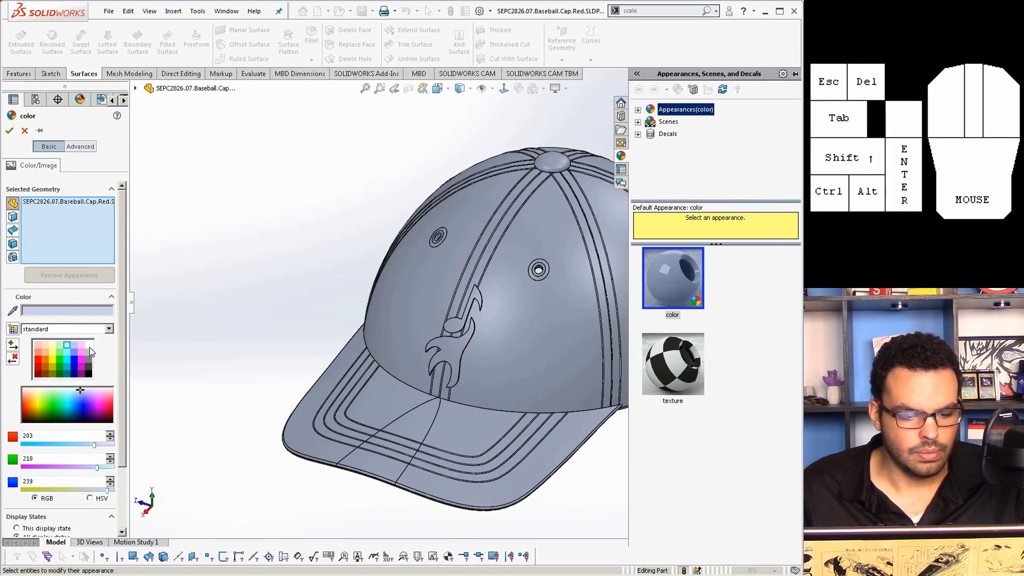
left_click(88, 372)
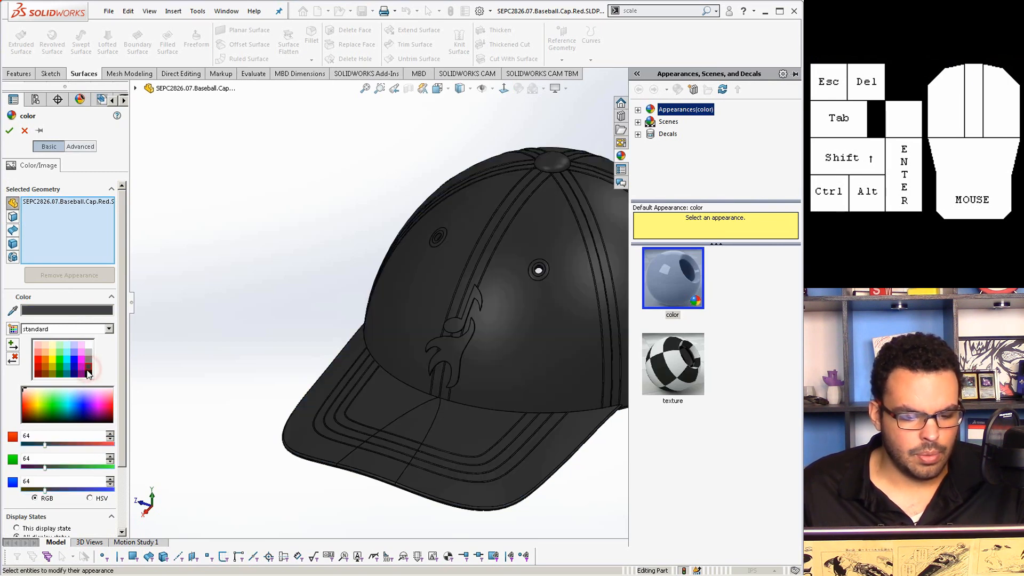
left_click(90, 498)
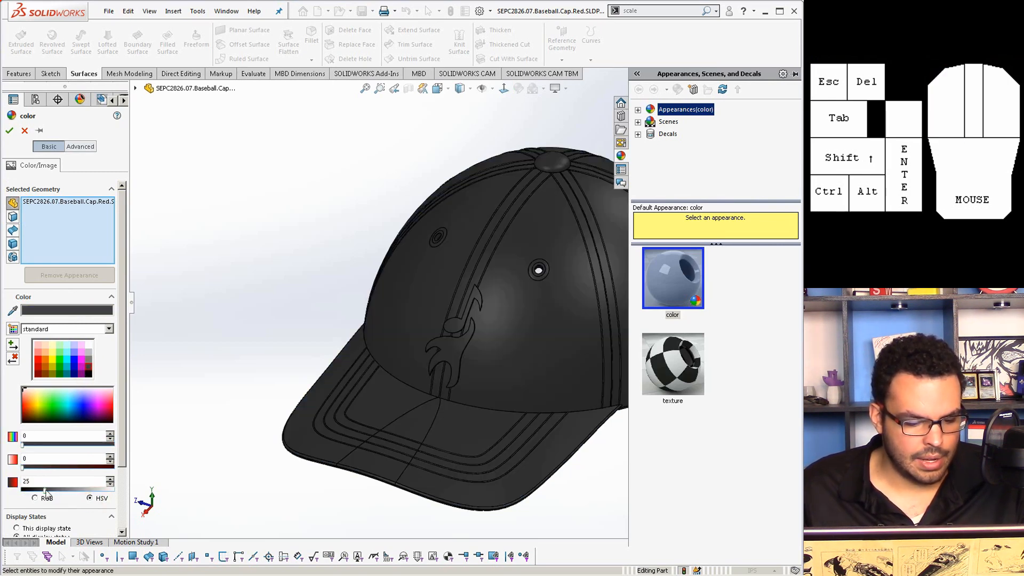
left_click_drag(44, 489, 35, 489)
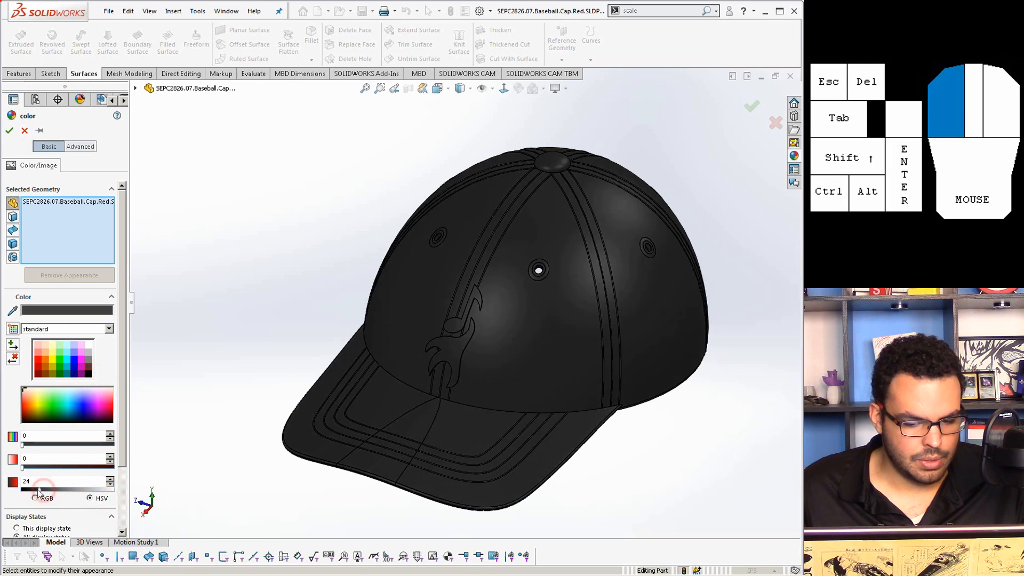
left_click(9, 131)
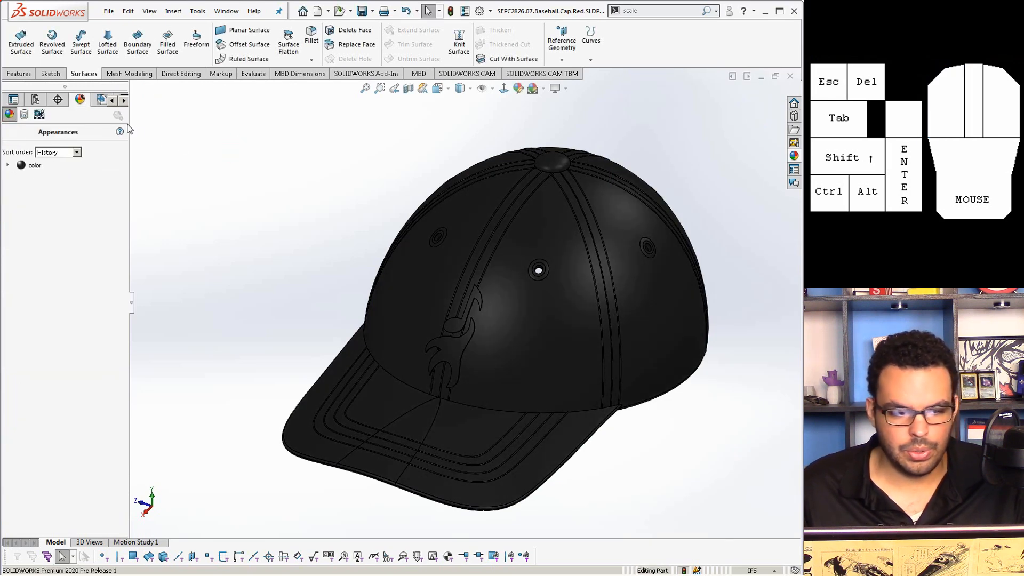
Start a second color appearance in off-white with HSV hue 0, saturation 0 and value 95
right_click(49, 214)
left_click(80, 215)
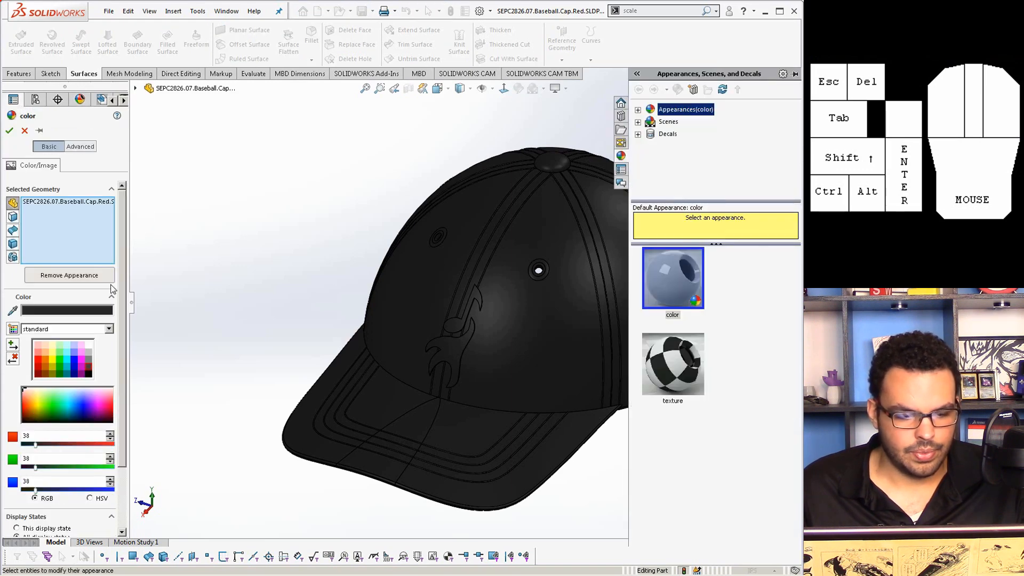
left_click(88, 346)
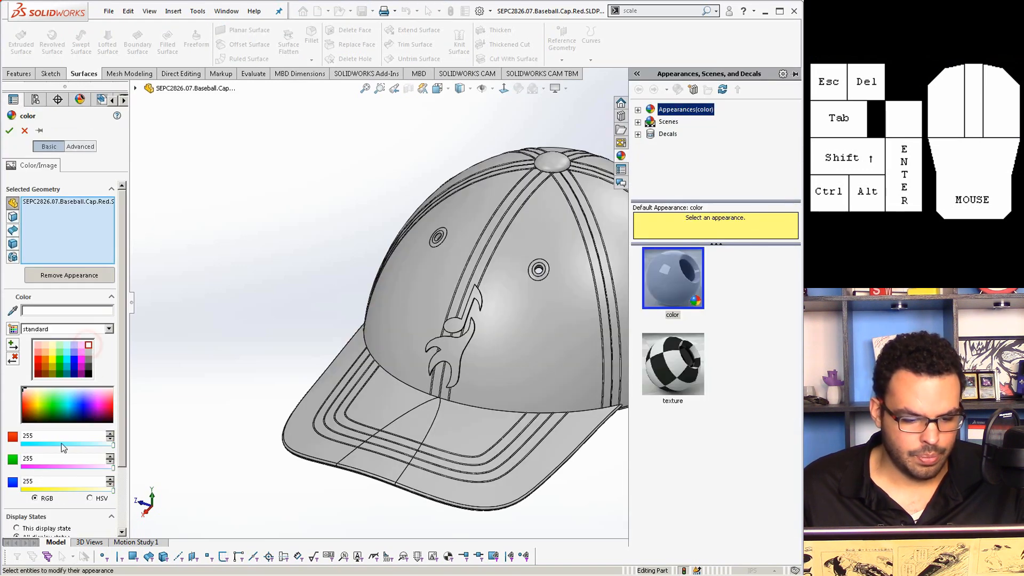
left_click(90, 499)
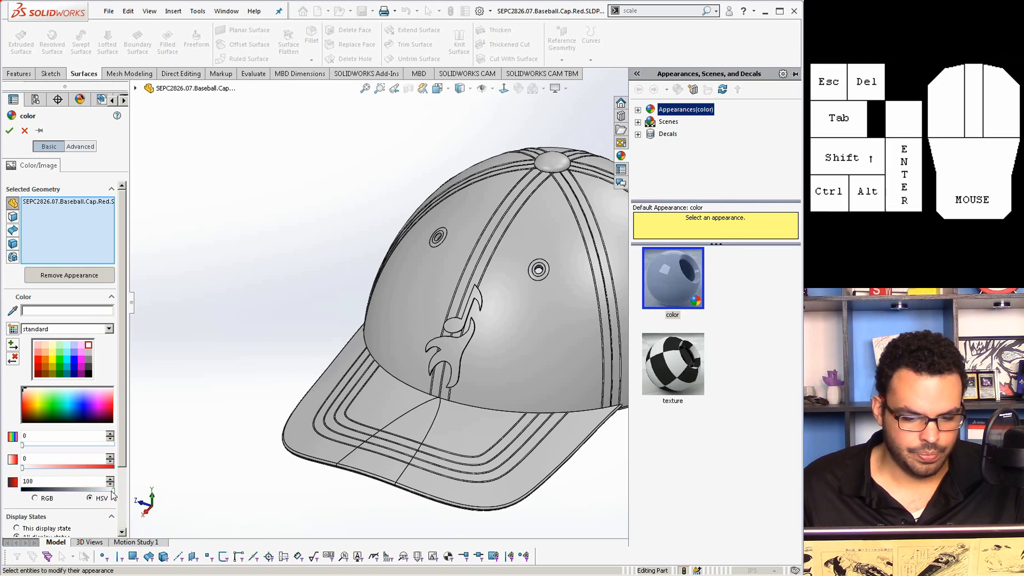
left_click_drag(112, 491, 109, 491)
left_click_drag(102, 491, 110, 492)
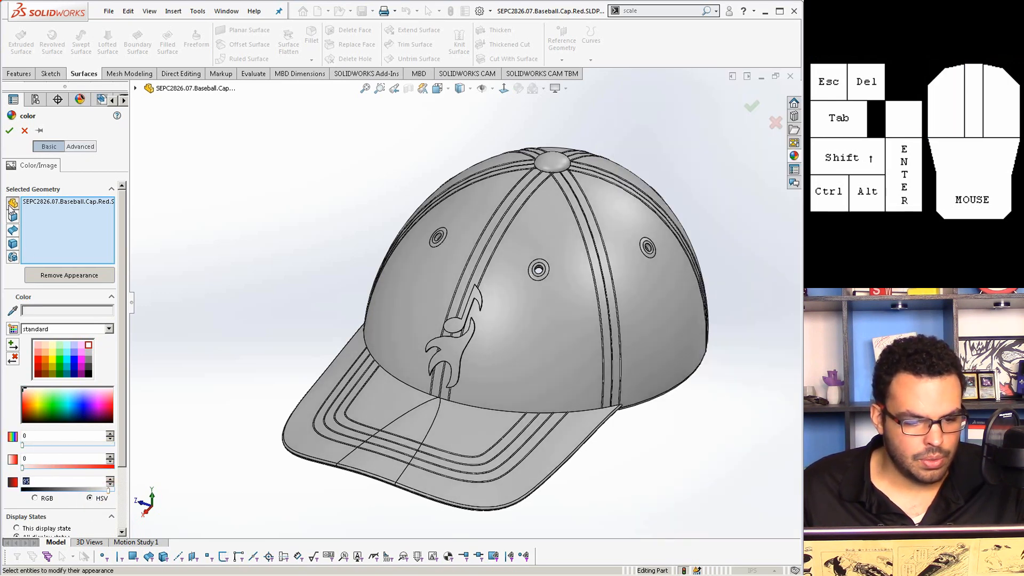
Apply the off-white color to the Wrap1 logo feature instead of the whole part, keeping the appearance settings open for another color
right_click(34, 206)
left_click(56, 208)
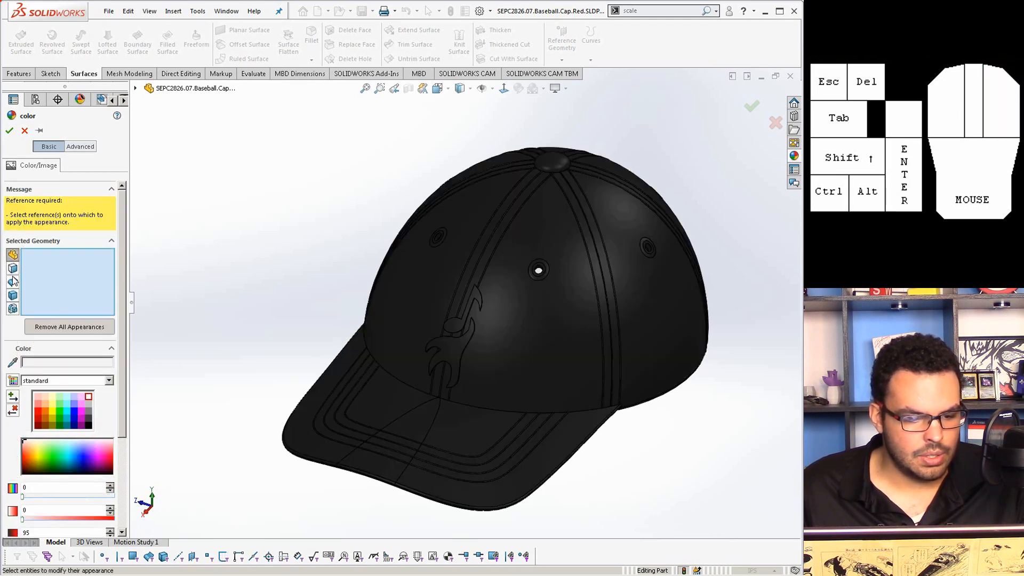
left_click(13, 308)
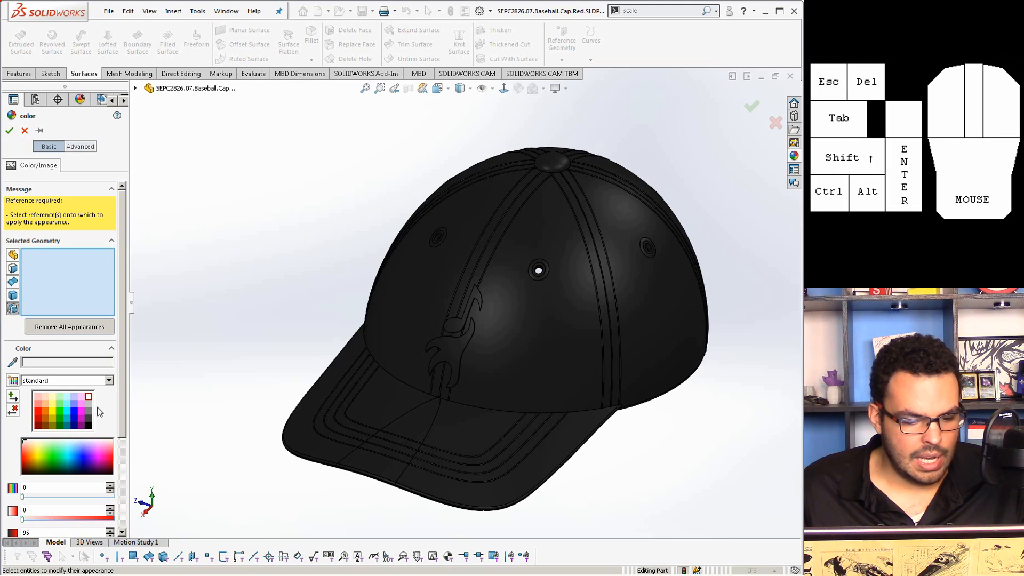
left_click(135, 88)
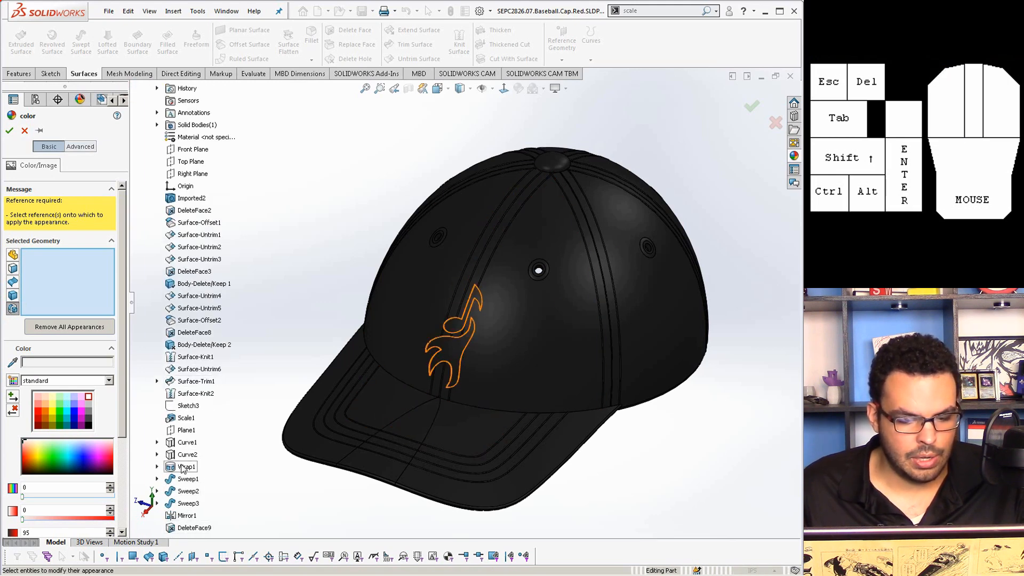
left_click(186, 467)
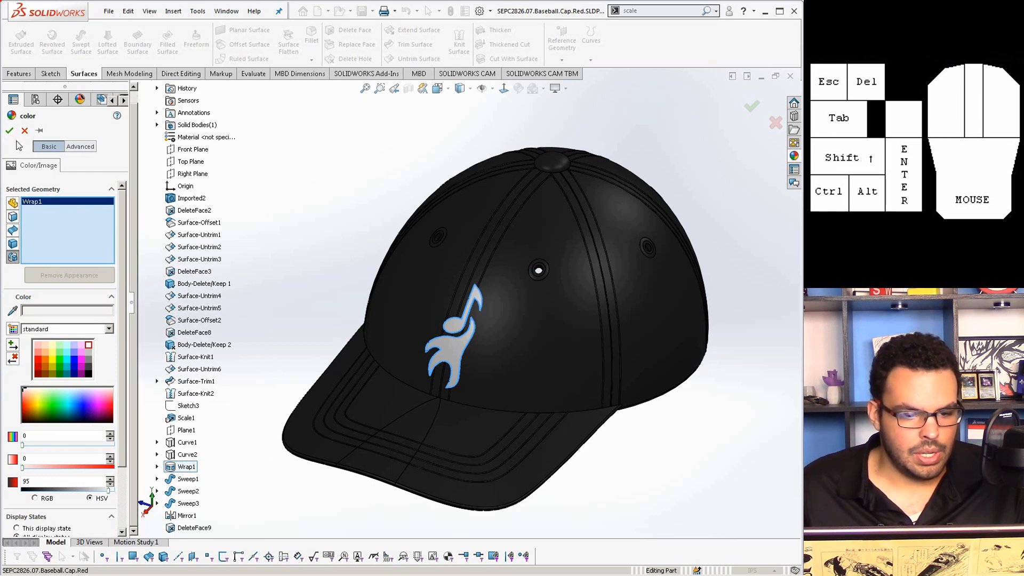
left_click(39, 131)
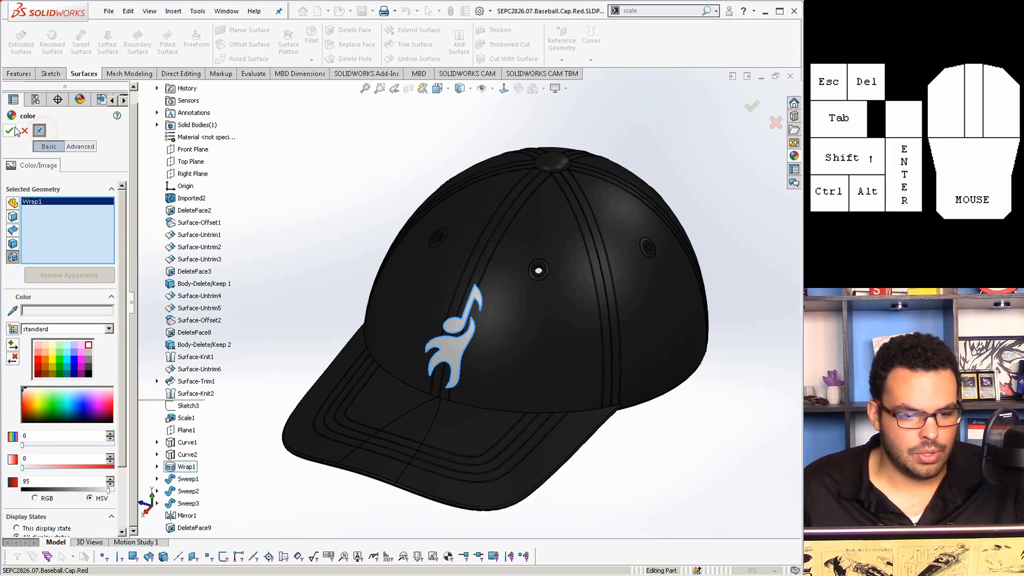
left_click(9, 131)
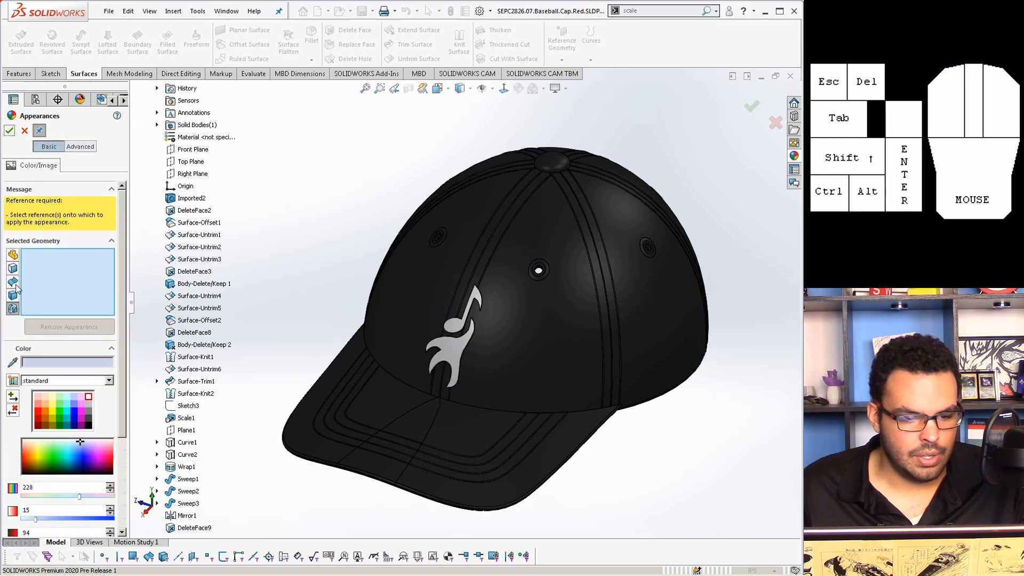
Apply a dark yellow color, HSV 60, 100, 75, to the faces of the seam and brim stitching, eyelets and top button
left_click(12, 269)
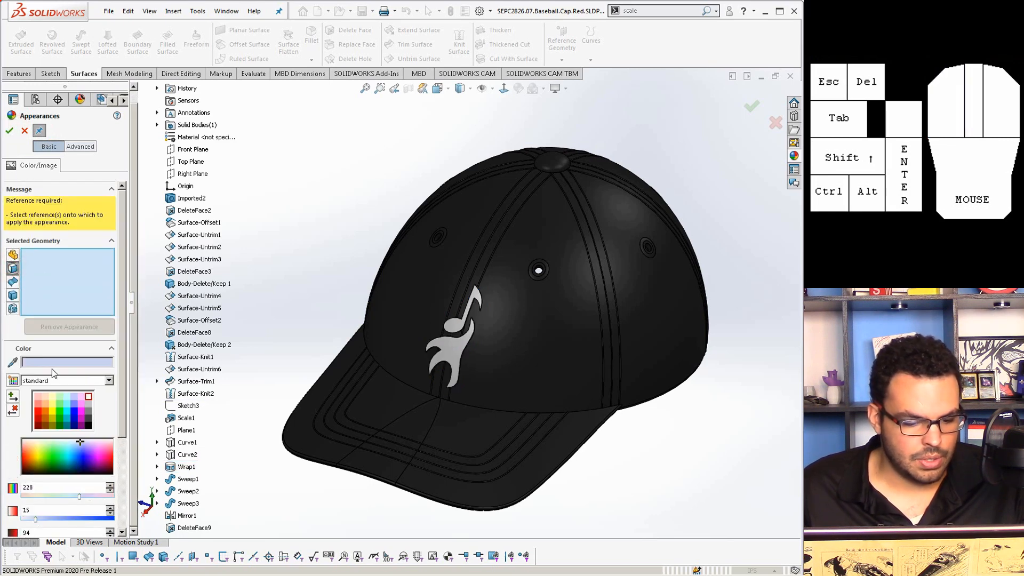
left_click(52, 419)
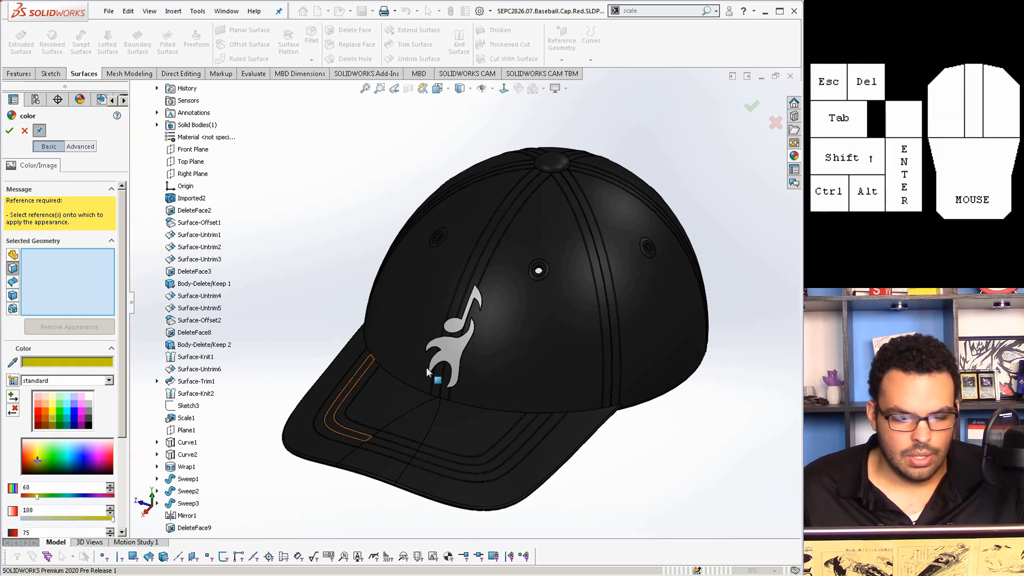
scroll(555, 186, "down", 4)
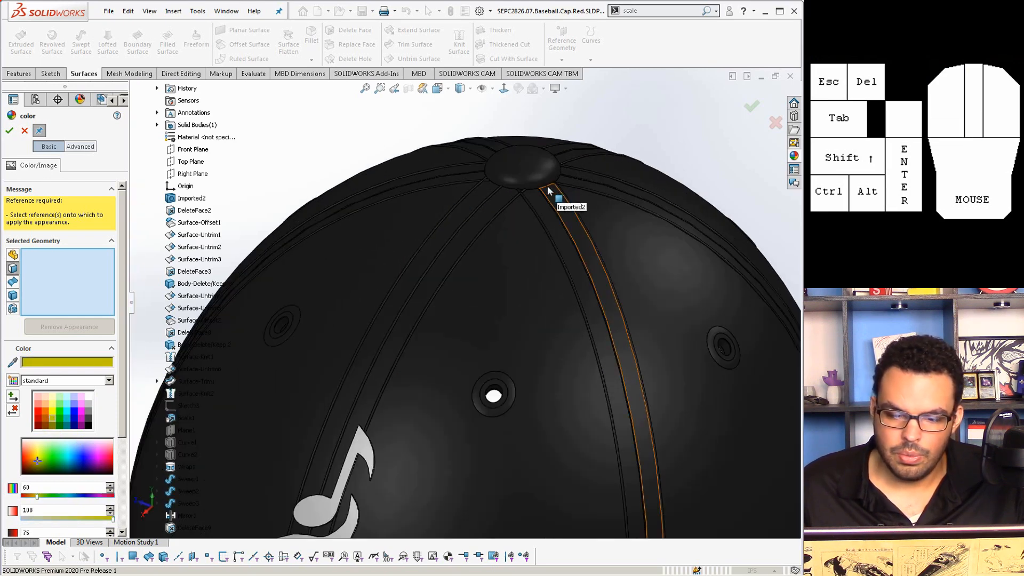
scroll(377, 437, "down", 5)
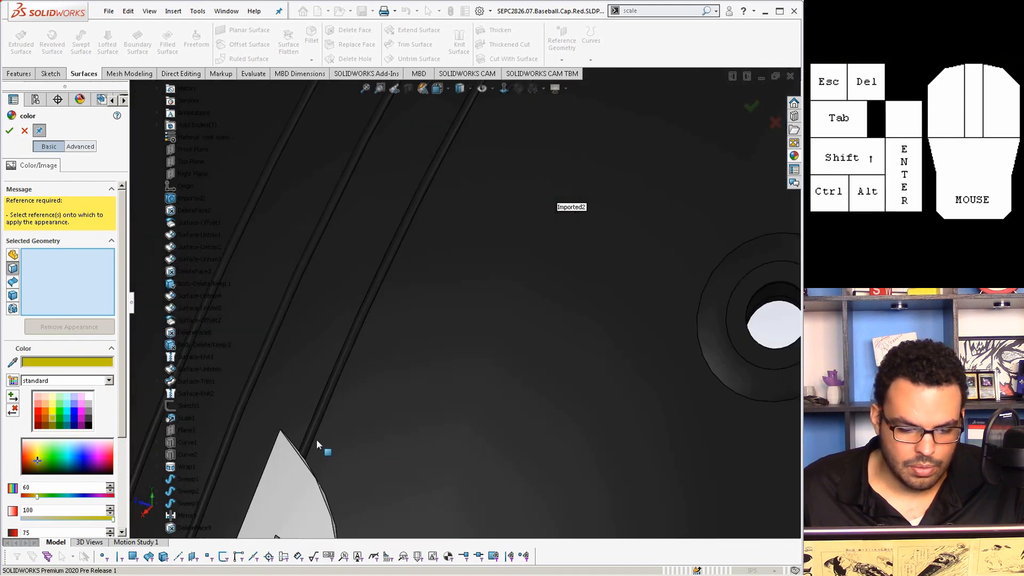
left_click(318, 441)
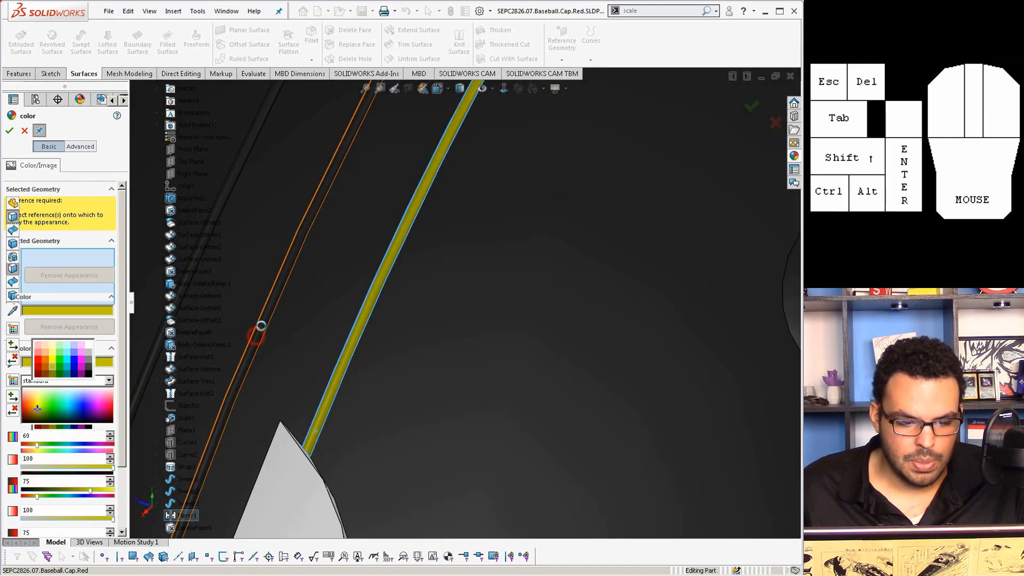
scroll(264, 322, "up", 10)
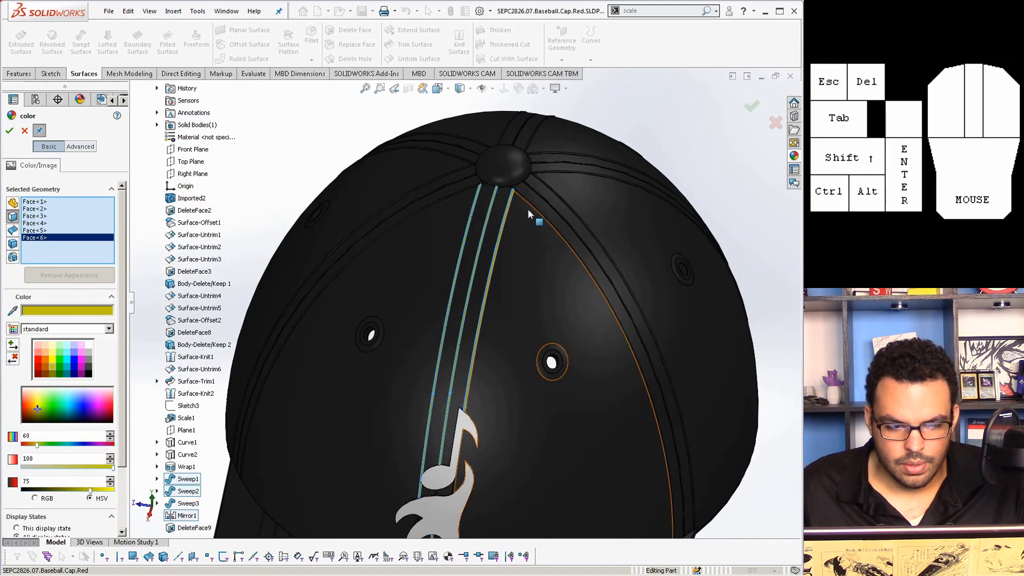
left_click(111, 101)
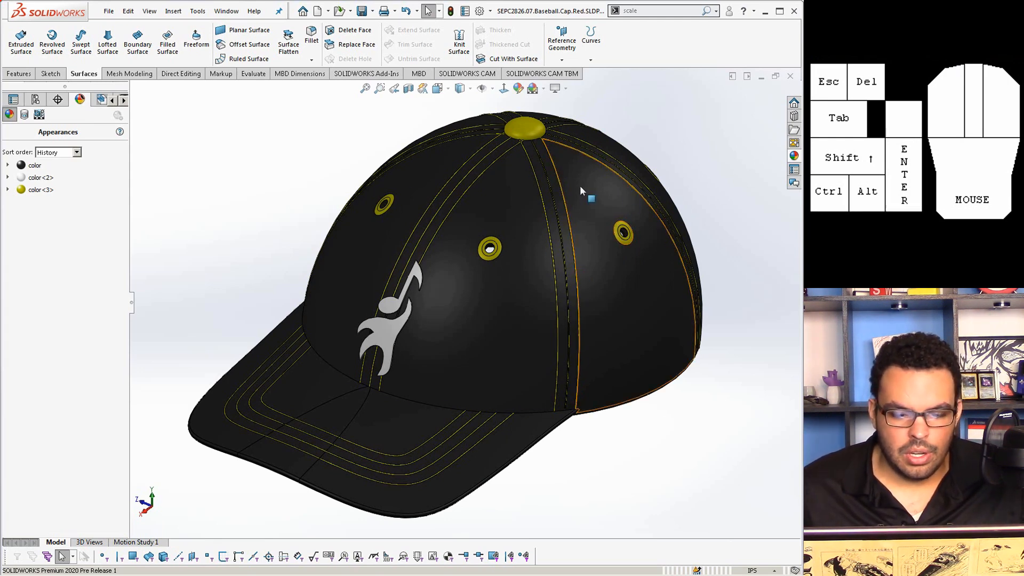
Recolor the yellow appearance on the stitching, eyelets and top button to red, RGB 255, 0, 0
right_click(36, 190)
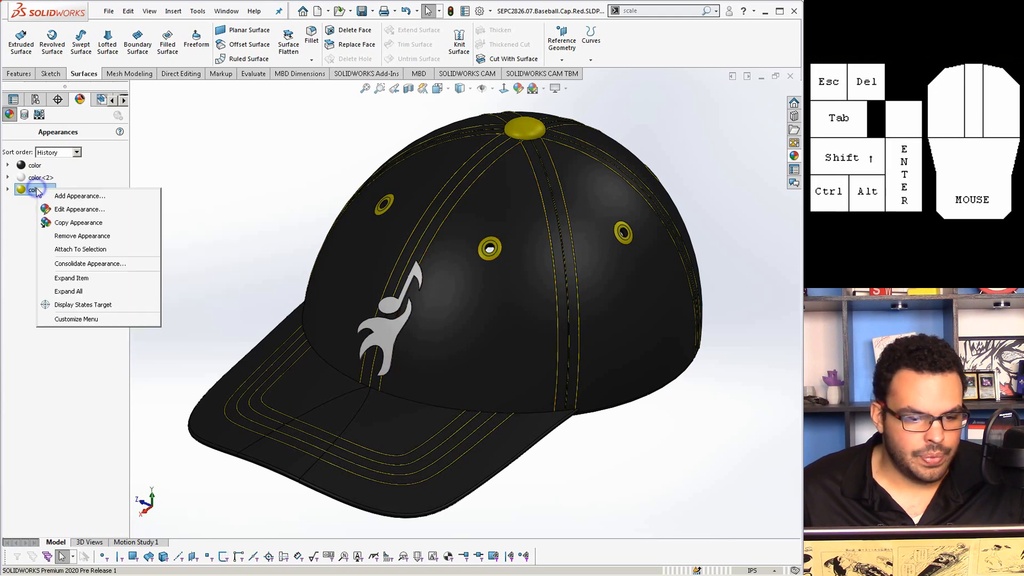
left_click(63, 209)
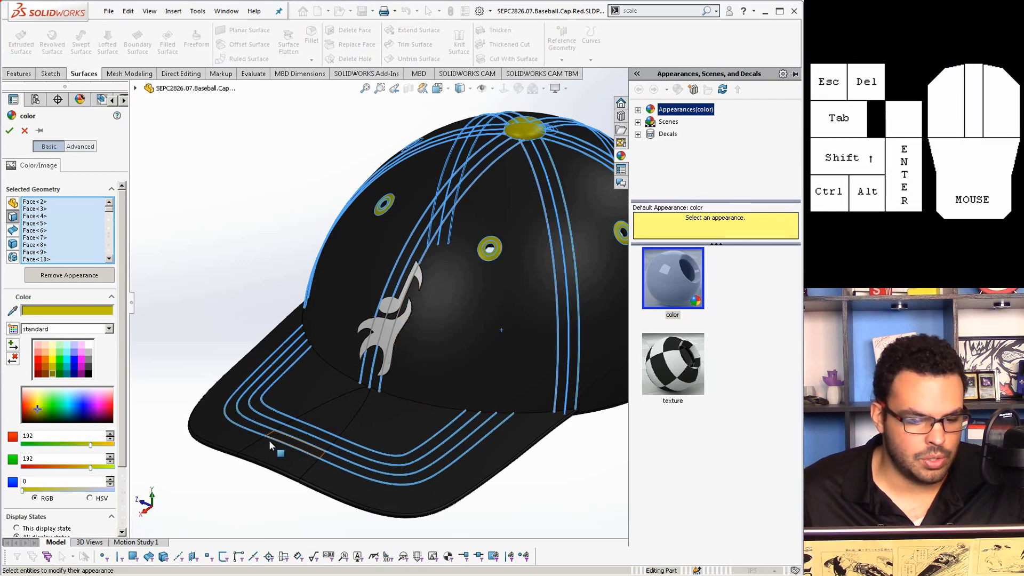
left_click(40, 367)
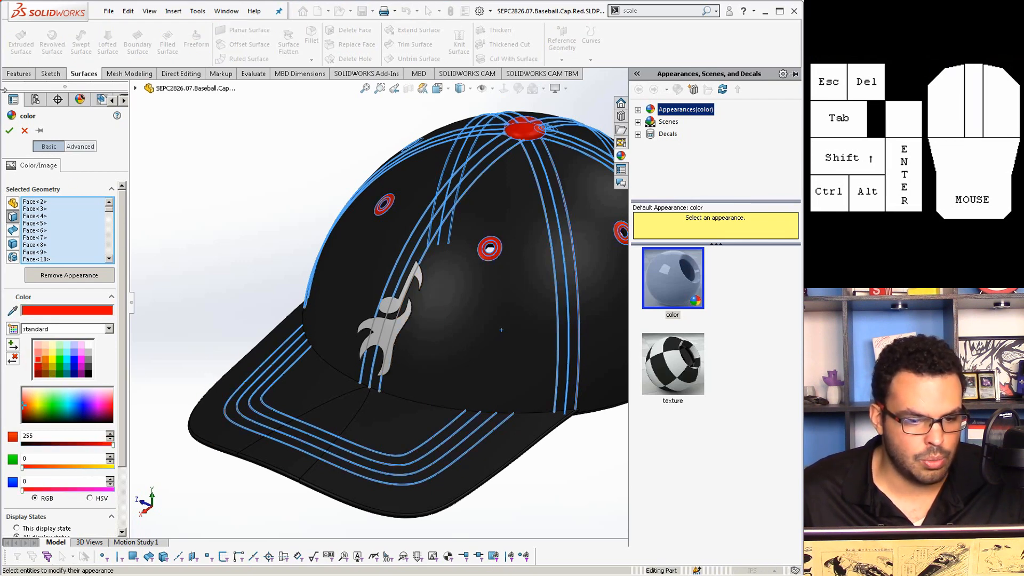
left_click(10, 131)
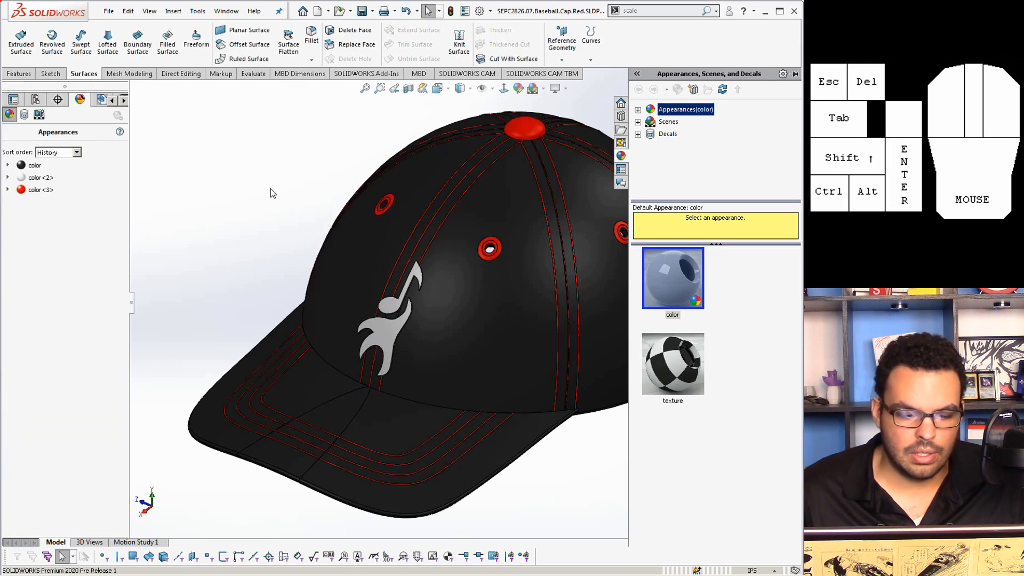
left_click(270, 188)
Edit the red appearance on the stitching, eyelets and top button to dark yellow, RGB 192, 192, 0
right_click(35, 190)
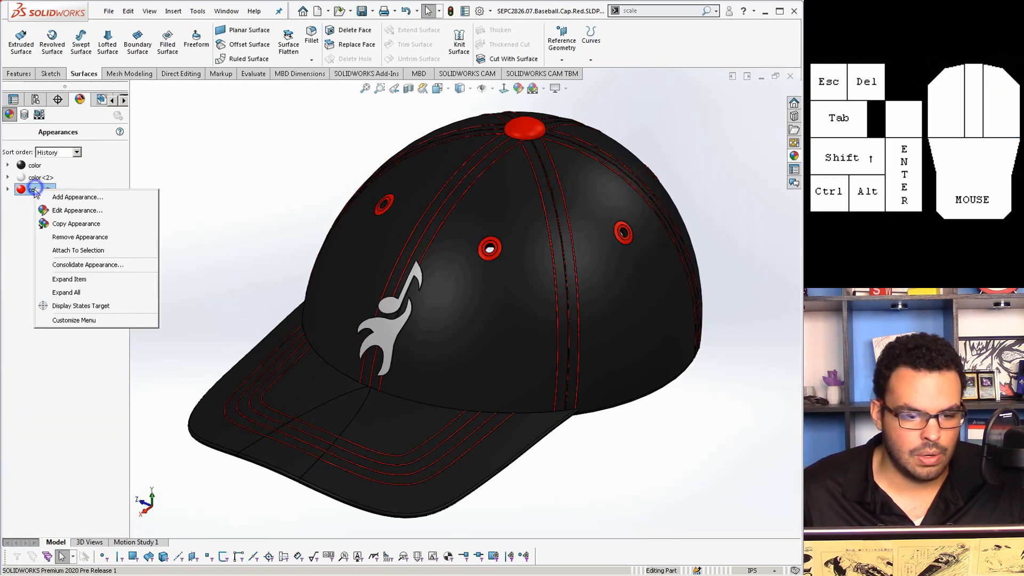
left_click(67, 198)
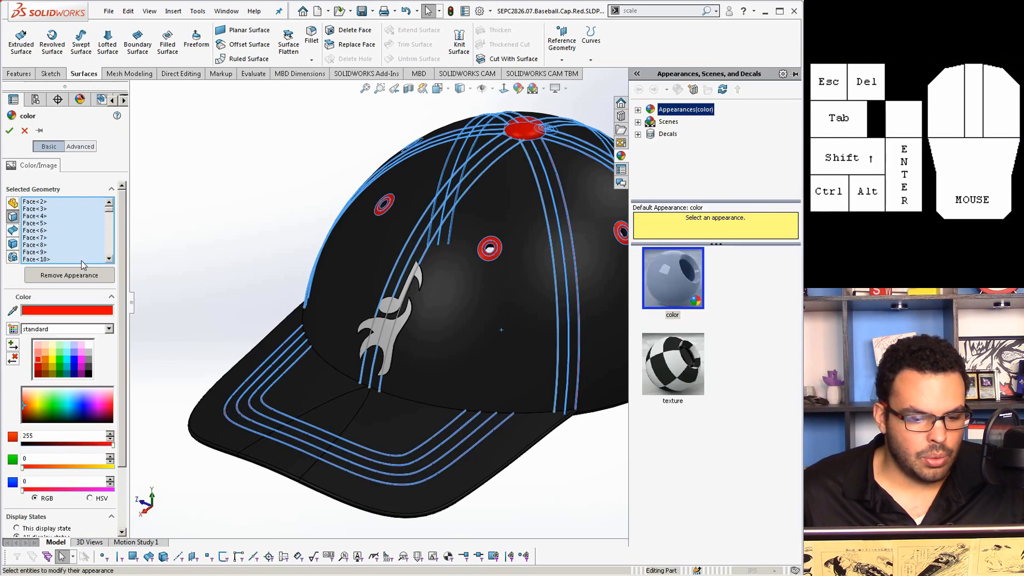
left_click(53, 374)
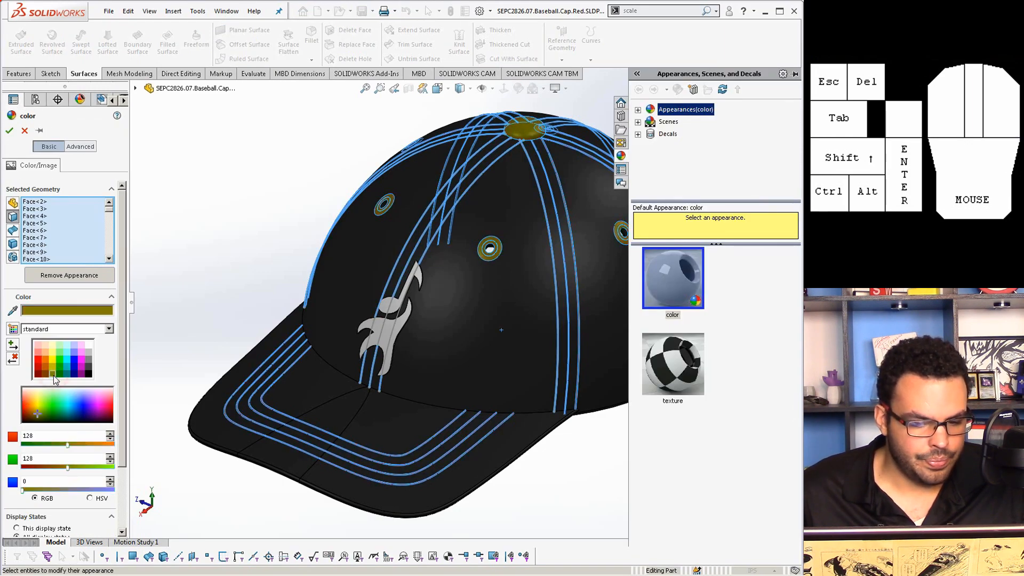
left_click(53, 367)
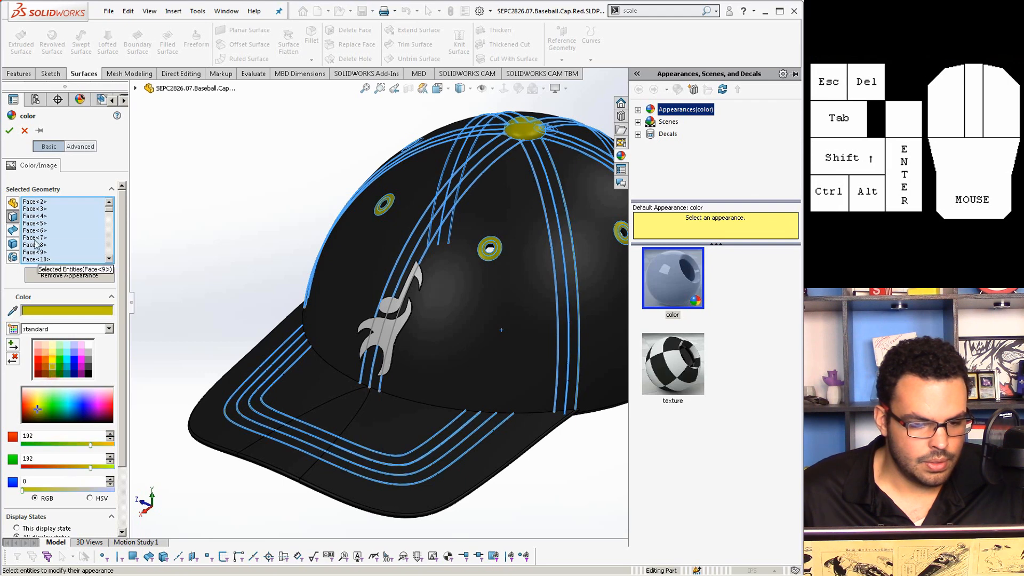
left_click(9, 131)
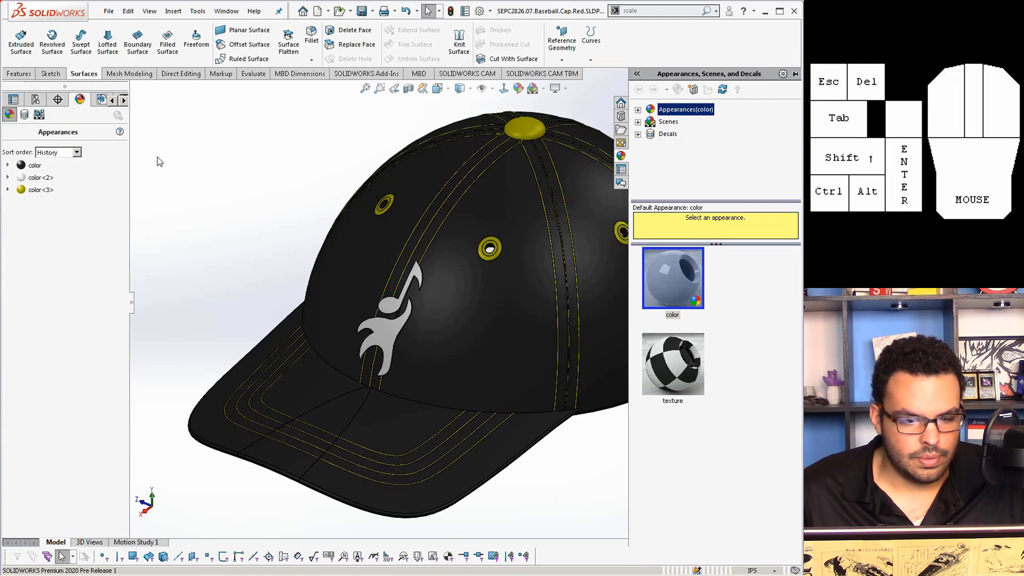
Set the display style to Shaded without edges and check the whole colored cap
left_click(464, 89)
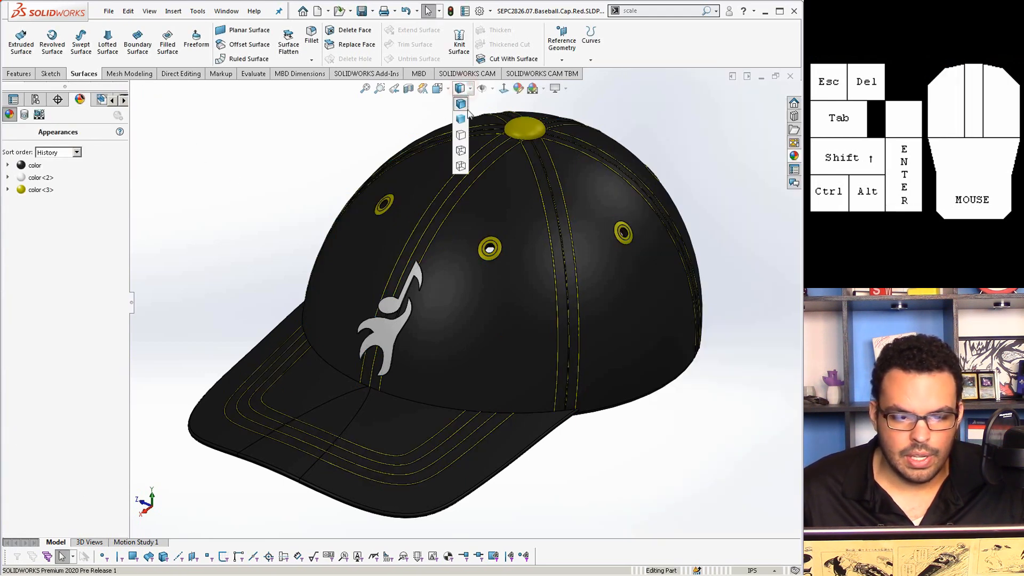
left_click(464, 119)
key("z")
mouse_move(659, 377)
middle_mouse_down()
mouse_move(658, 368)
mouse_move(659, 384)
middle_mouse_up()
scroll(659, 384, "down", 1)
scroll(469, 294, "up", 1)
scroll(352, 250, "down", 1)
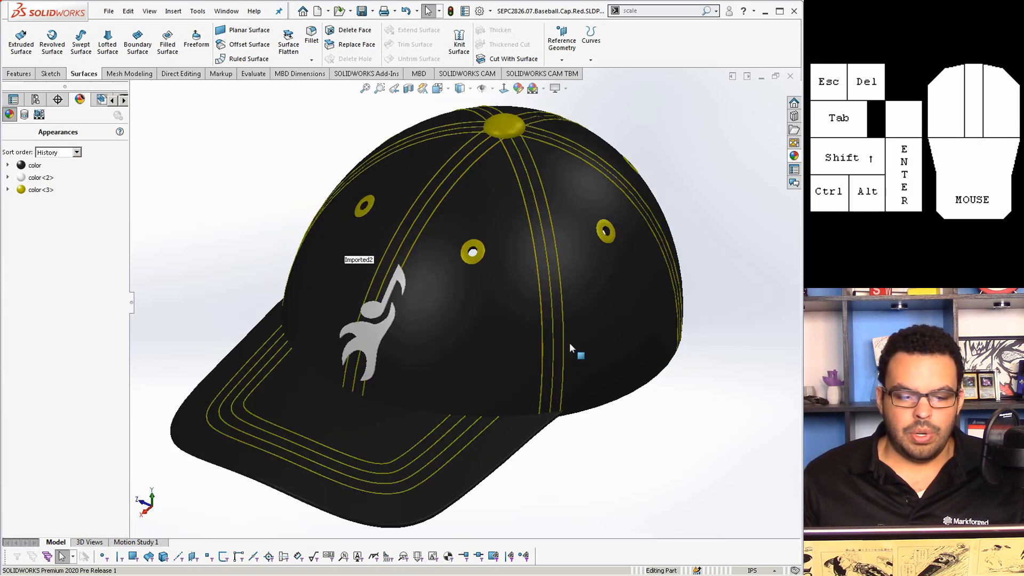